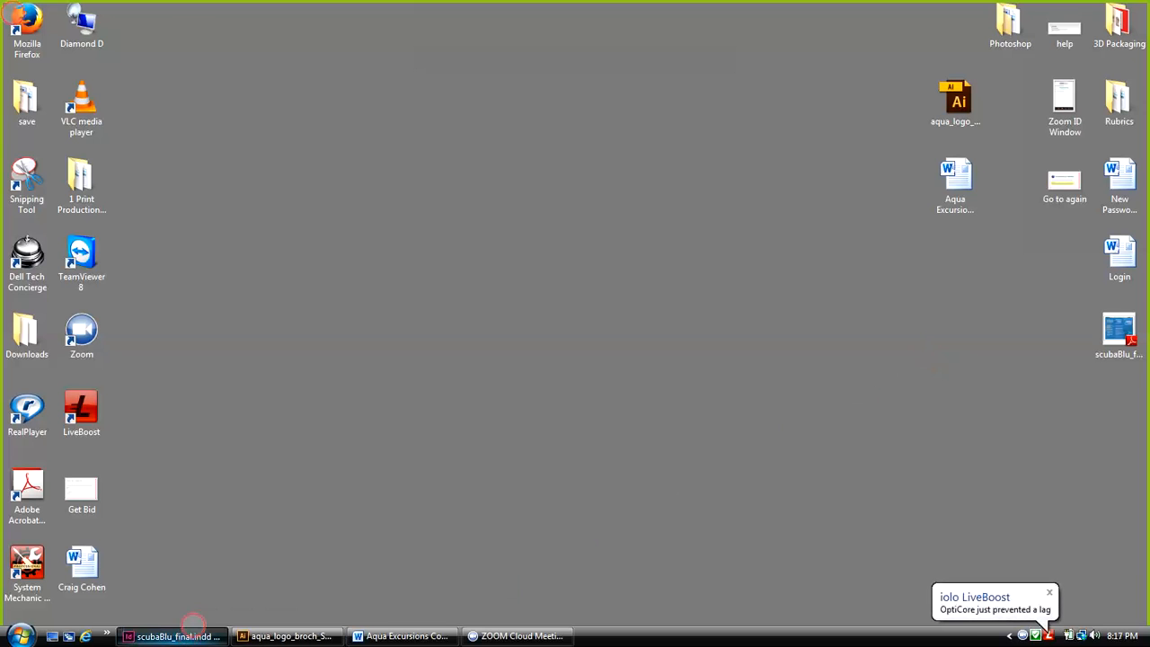
Switch to InDesign, show page 1 of scubaBlu_final.indd and set its display performance to High Quality Display
click(196, 635)
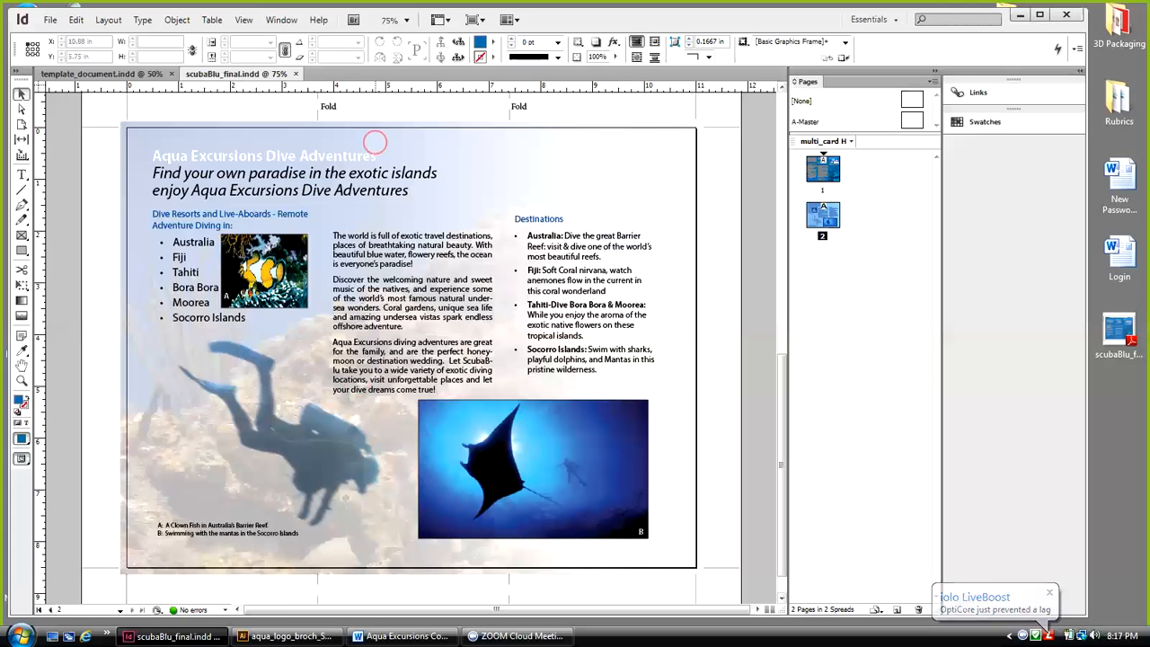
click(830, 171)
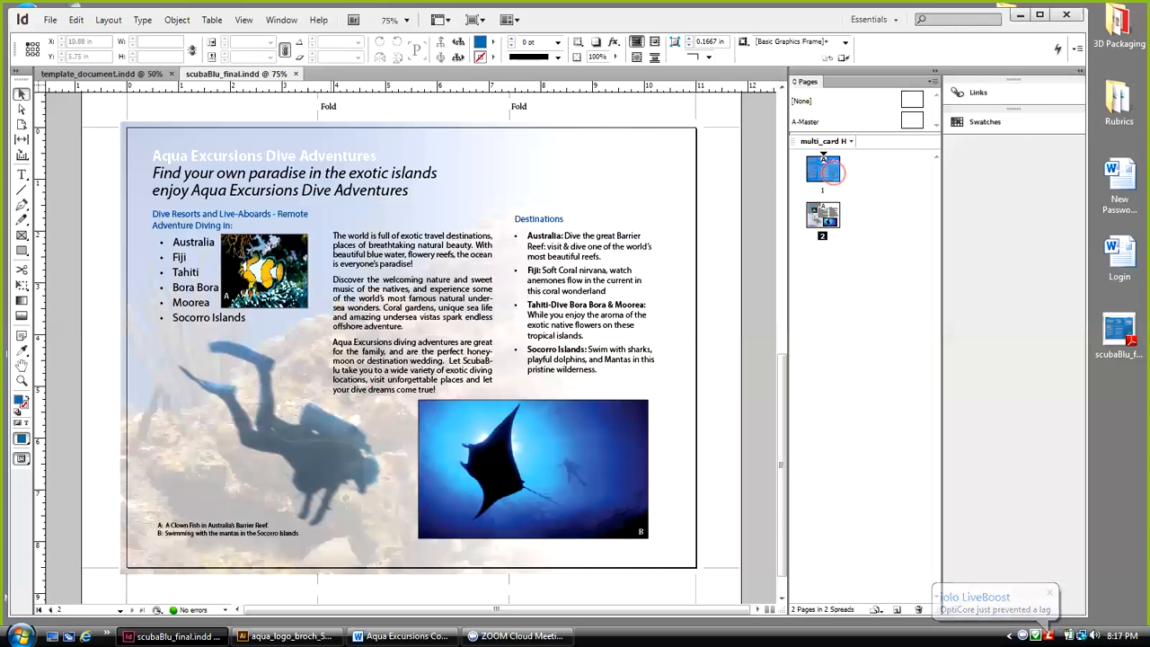
double_click(825, 169)
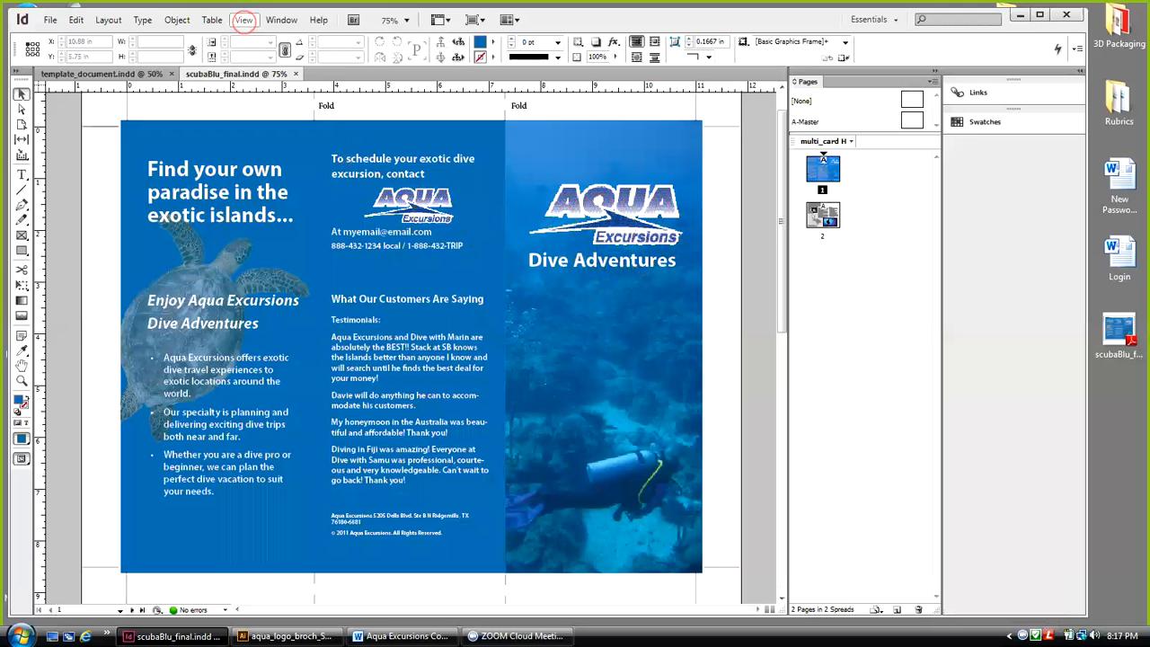
click(244, 20)
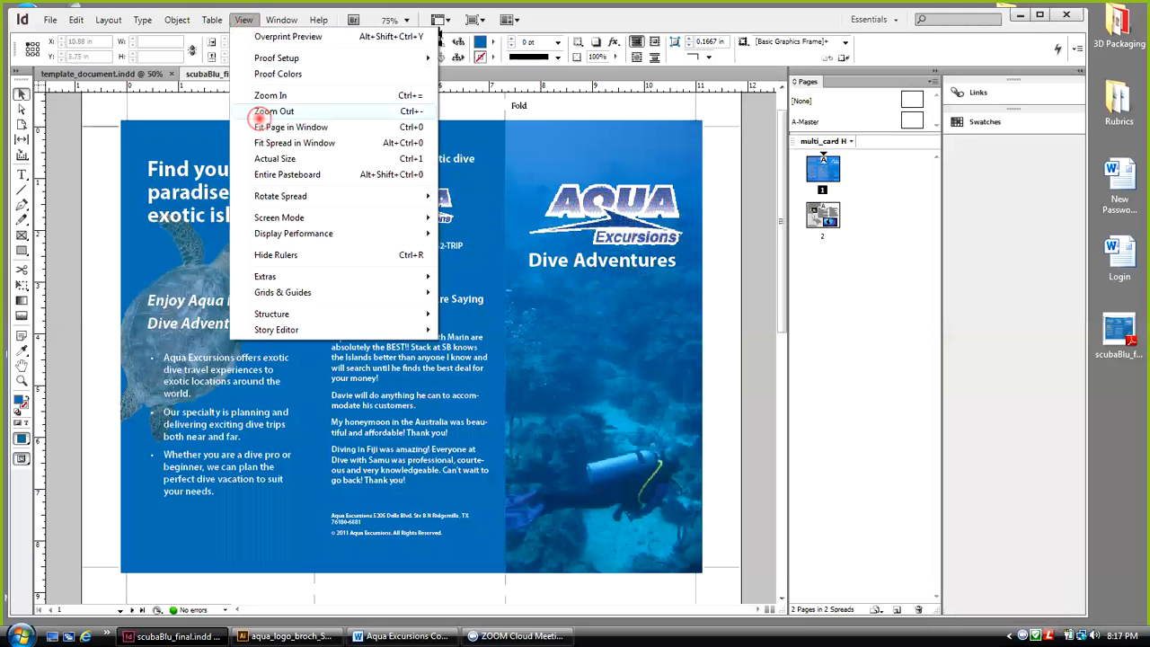
mouse_move(296, 233)
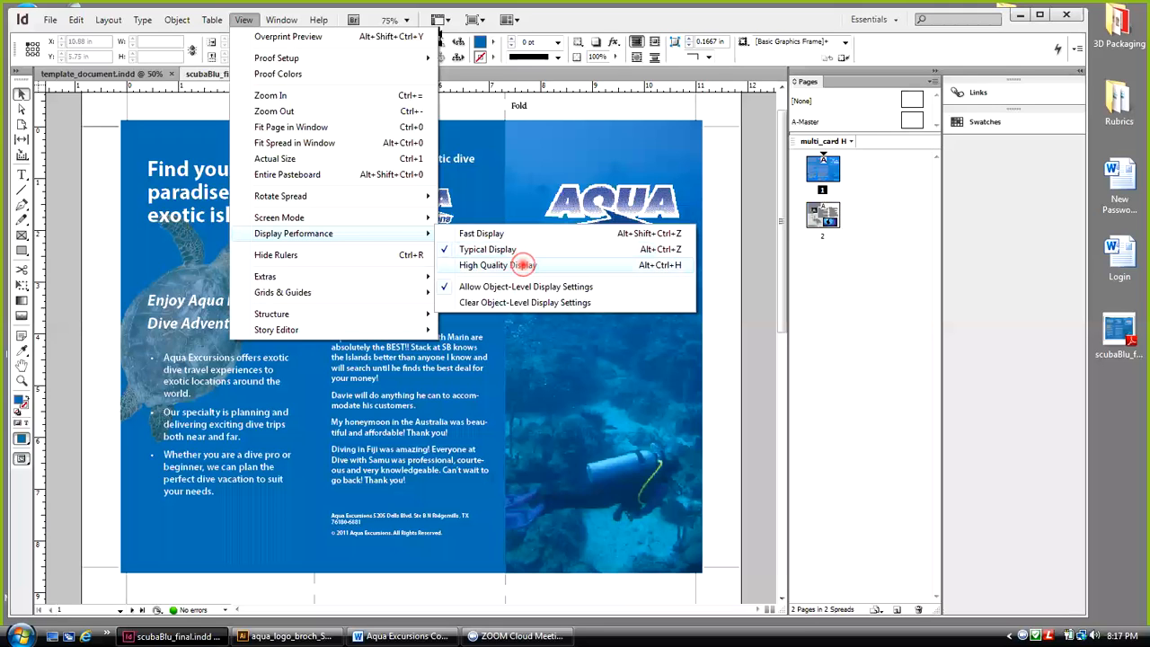
click(524, 264)
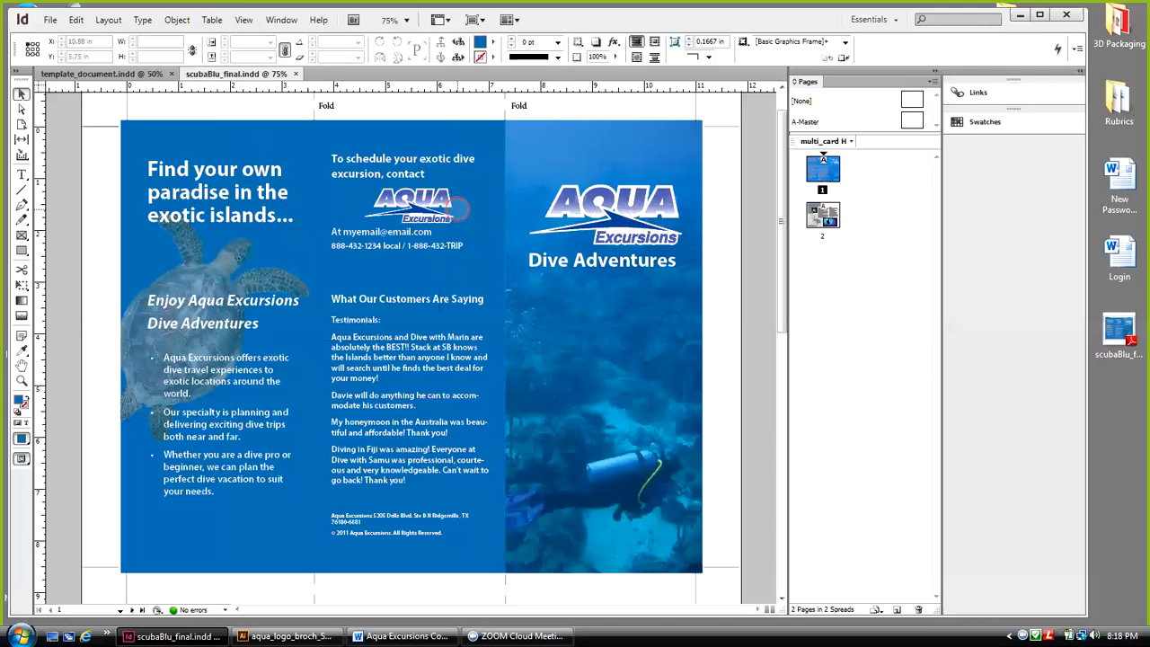
Review page 2 and page 1 of the brochure, compare them with template_document.indd, and minimize InDesign
double_click(826, 216)
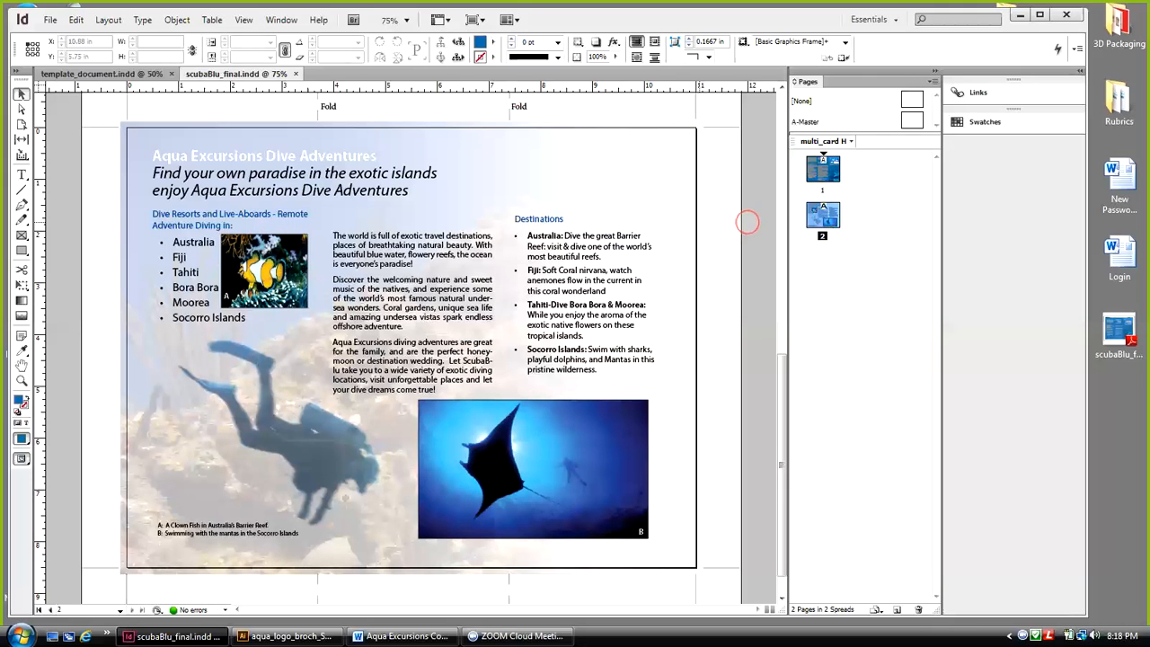
click(823, 174)
double_click(823, 169)
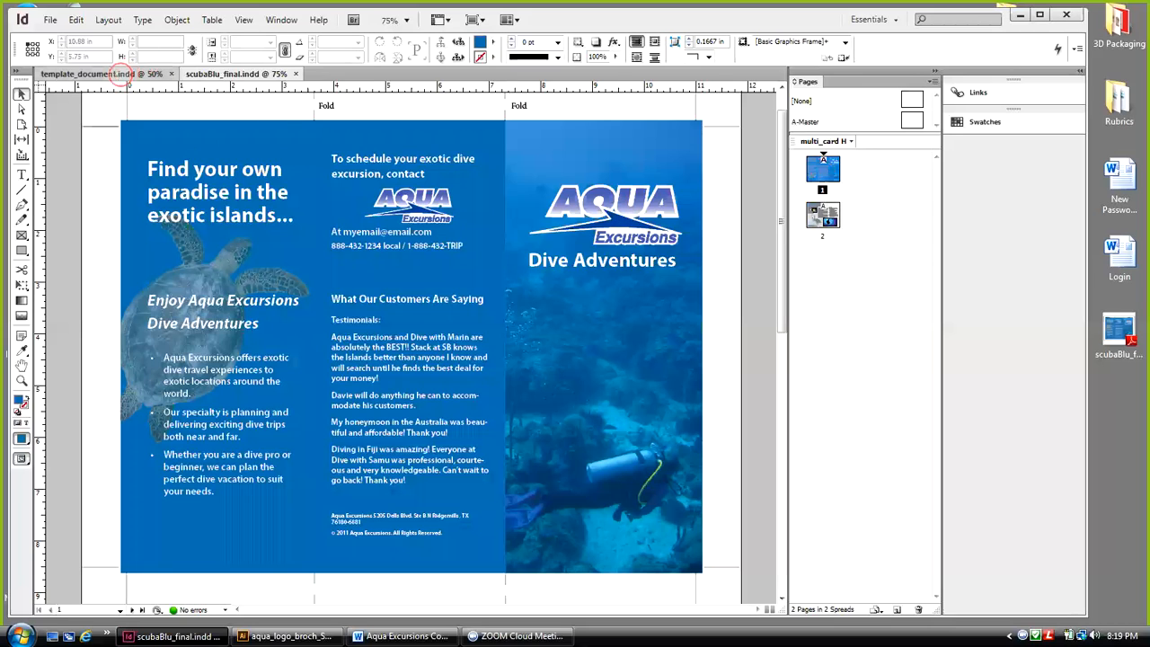
click(117, 74)
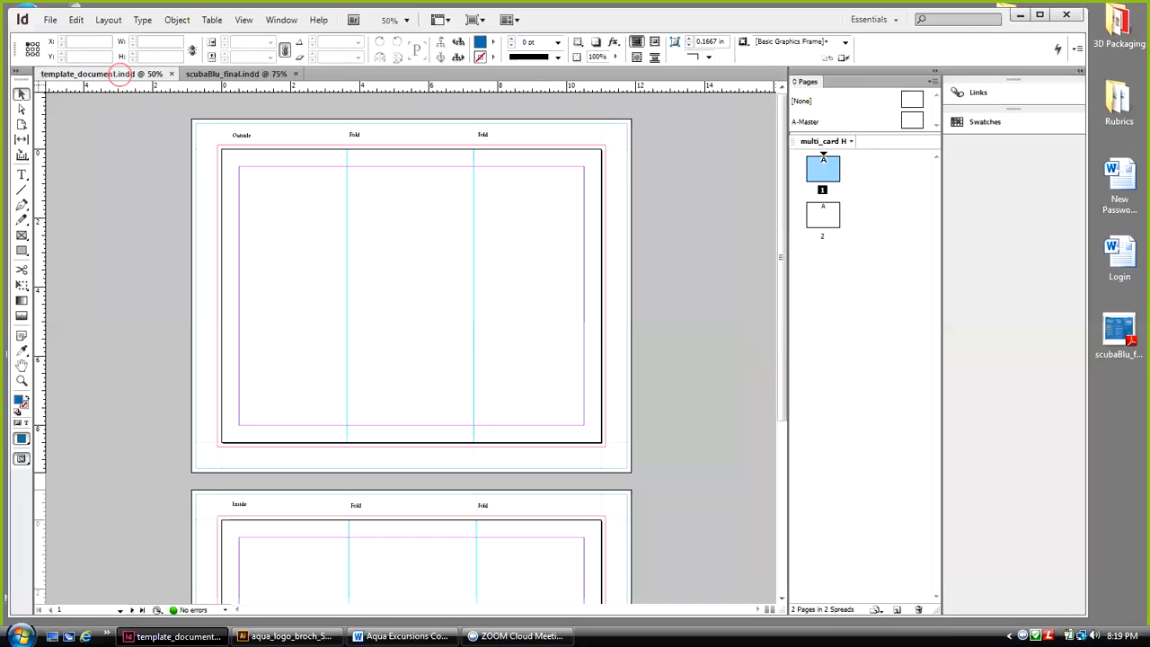
click(215, 73)
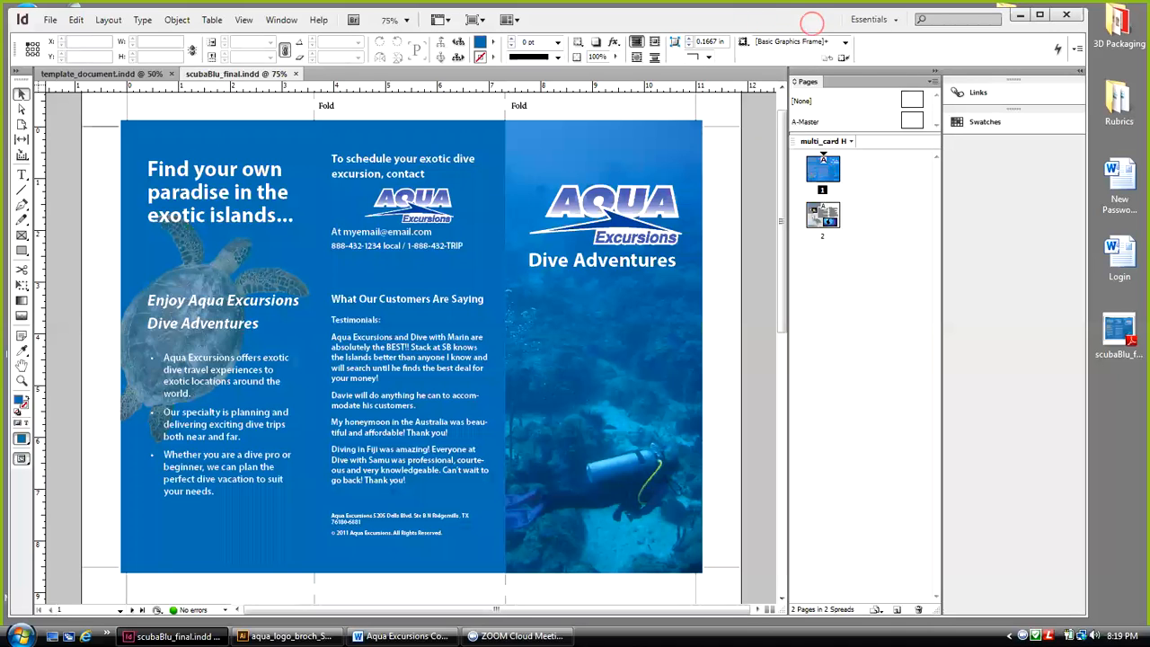
drag(773, 24, 735, 23)
click(981, 13)
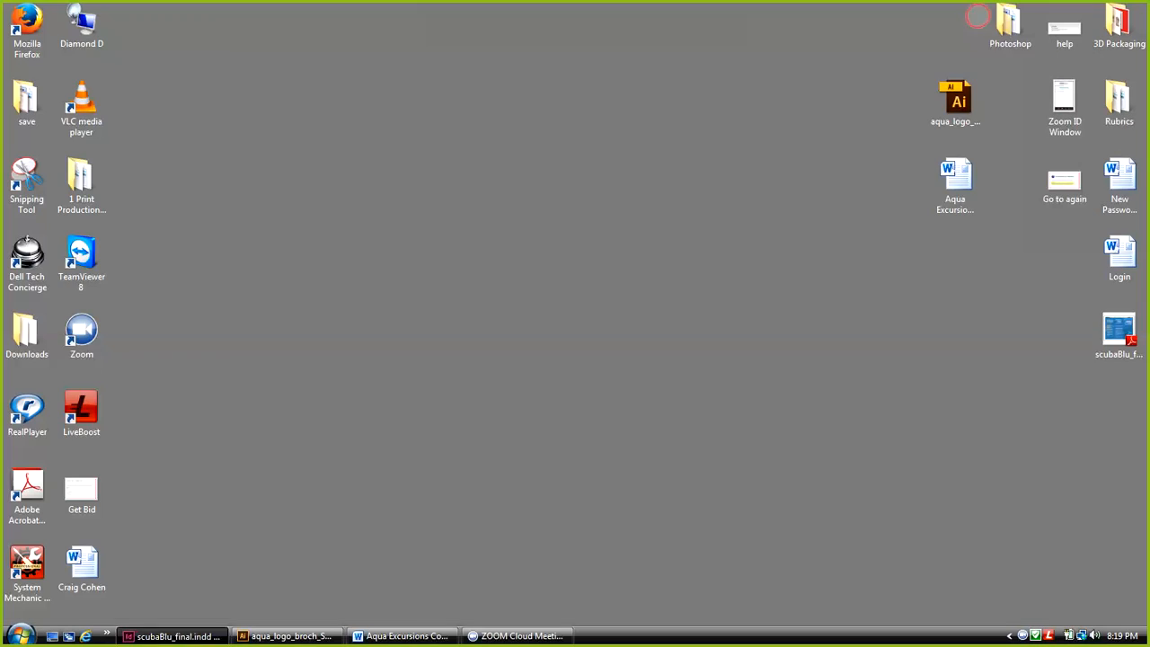
Switch to Illustrator and fill the logo's AQUA lettering with the light blue PANTONE P 107-2 C 2 swatch
click(328, 636)
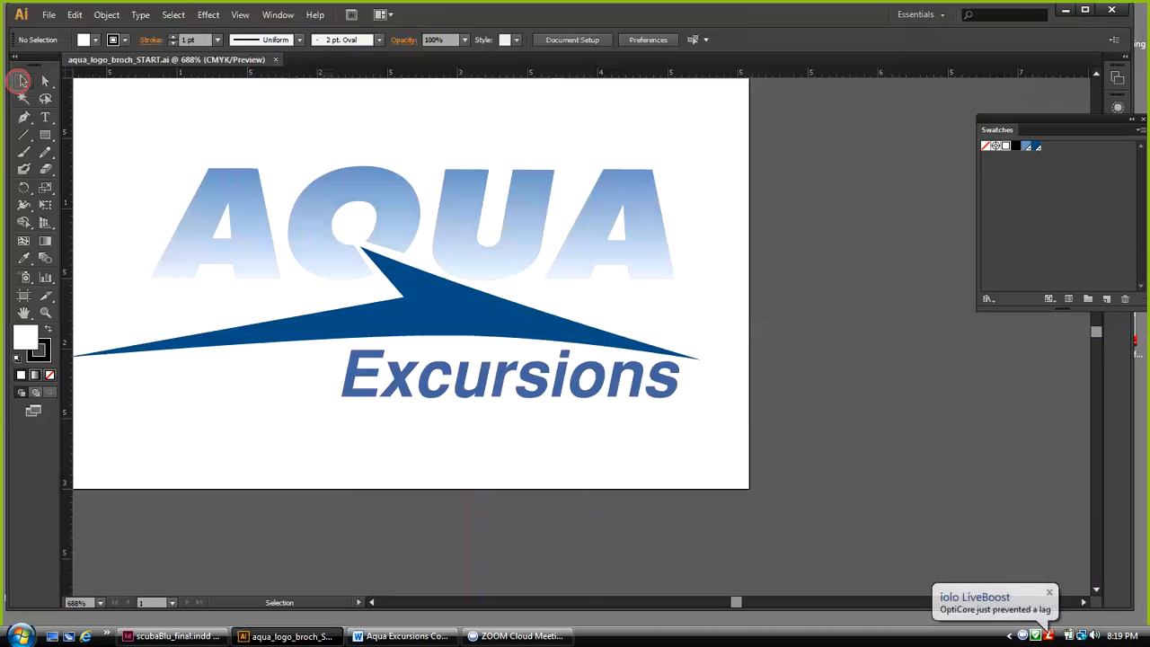
click(384, 202)
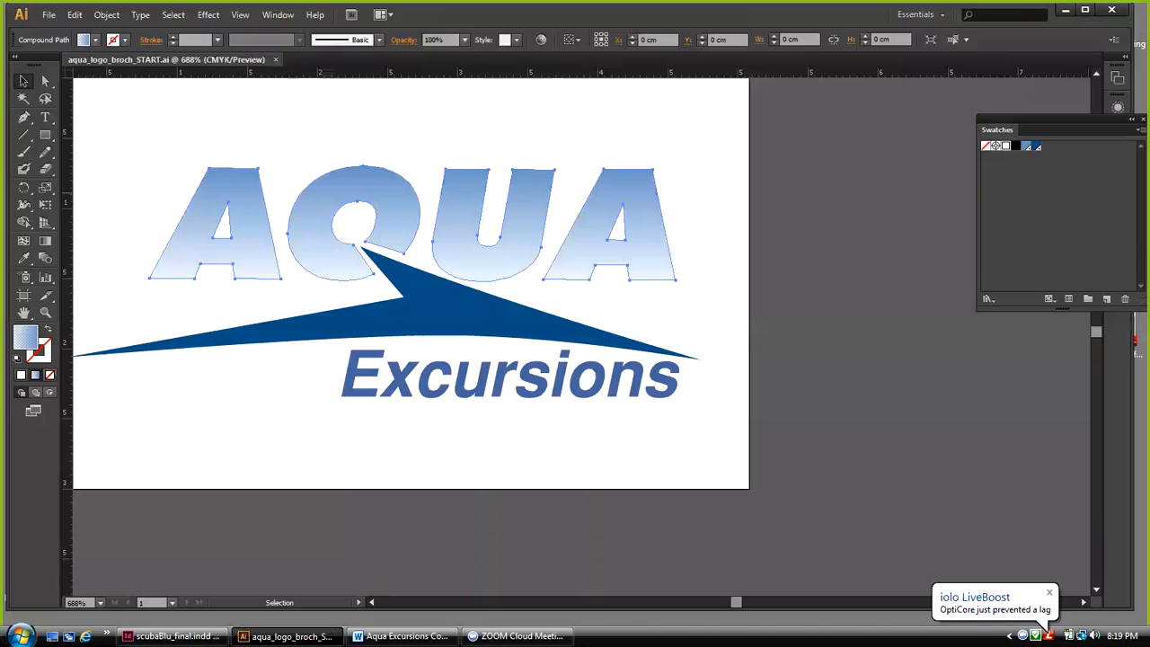
drag(995, 119, 856, 119)
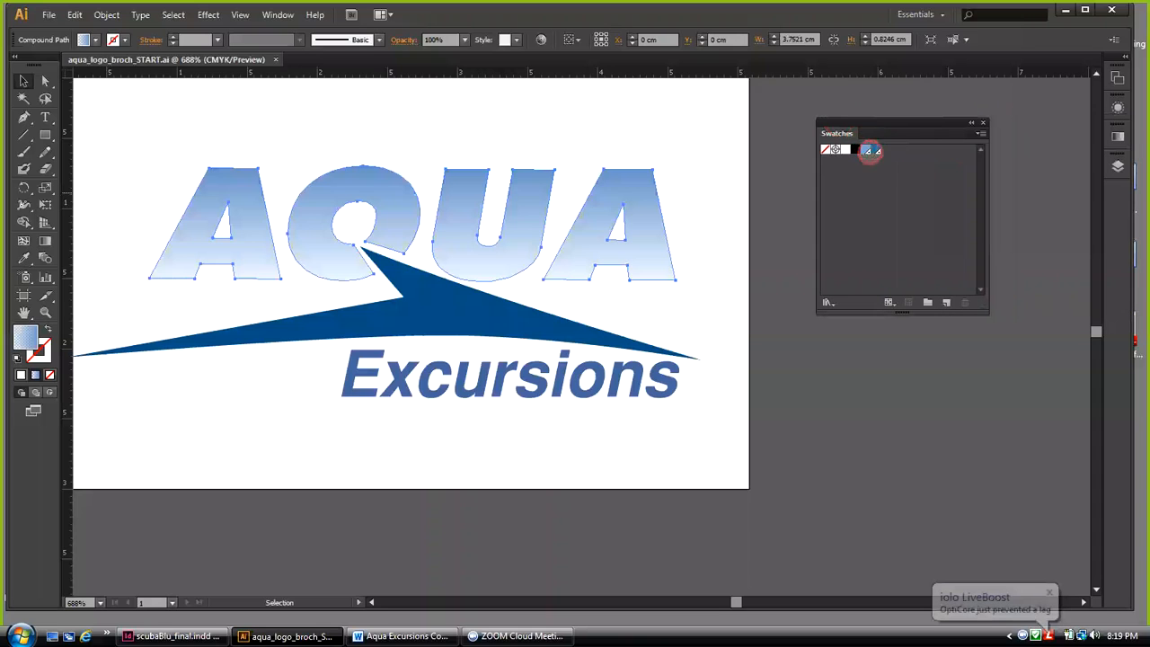
click(868, 150)
click(865, 150)
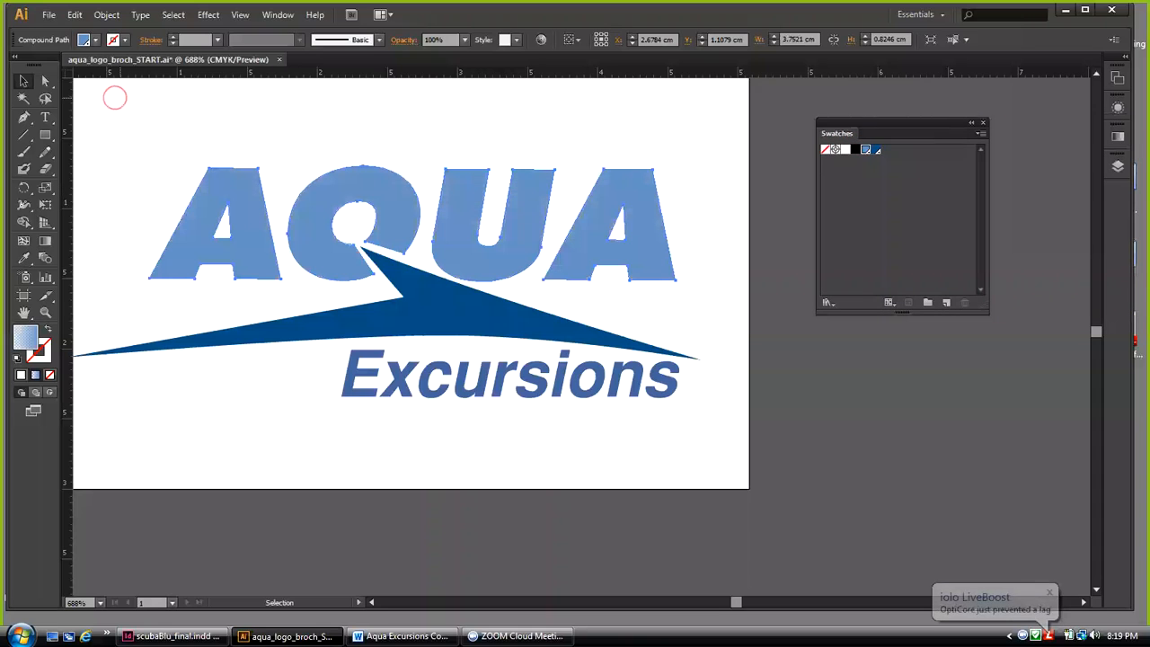
click(167, 105)
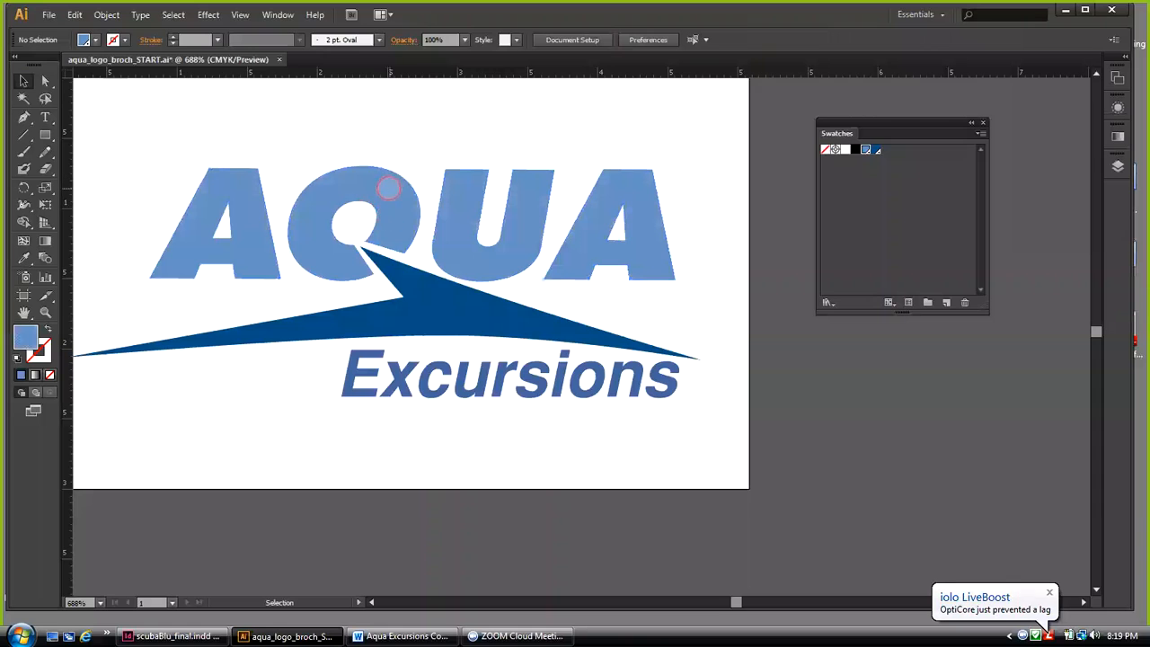
Fill the Excursions lettering with the same light blue PANTONE P 107-2 C 2 swatch
click(401, 377)
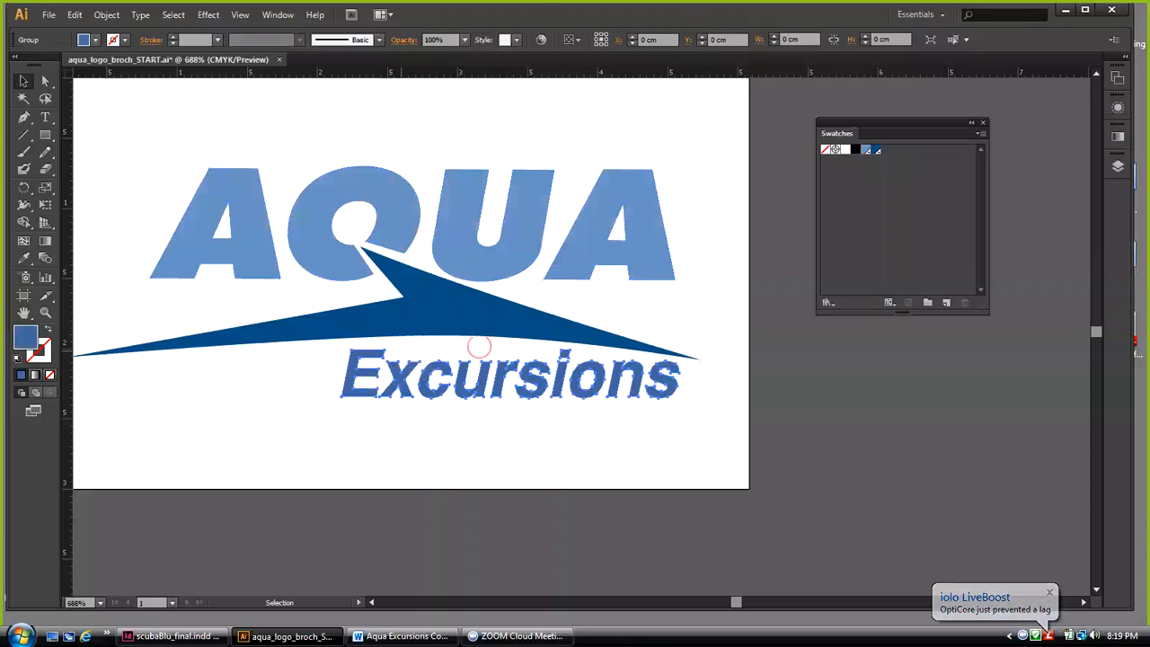
click(866, 149)
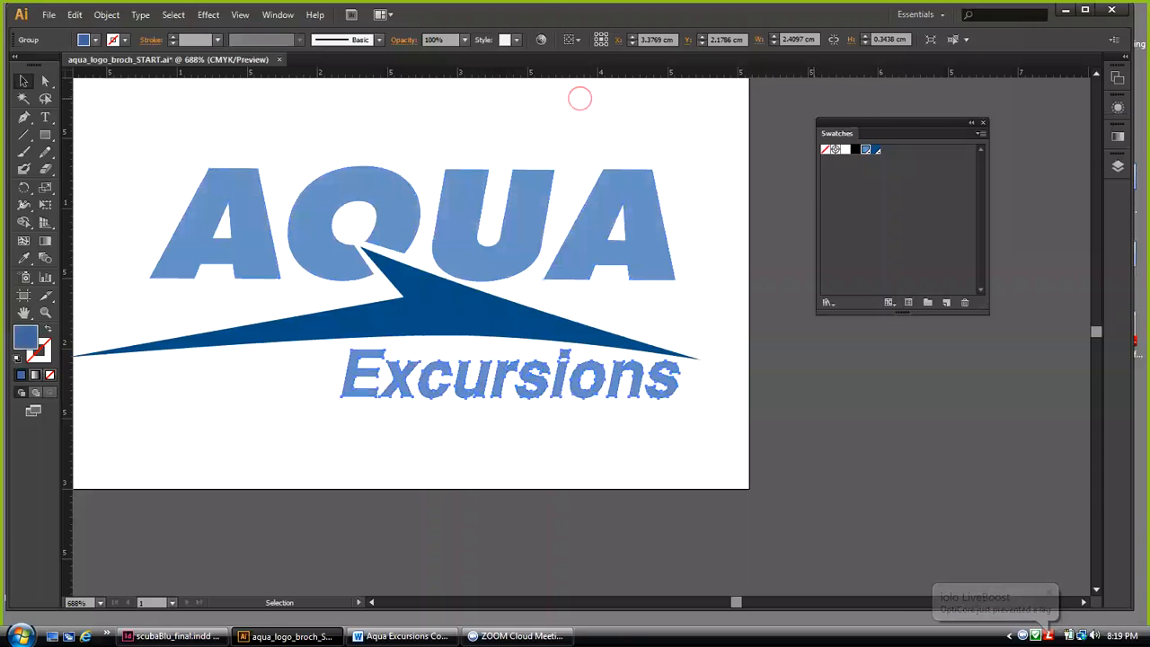
click(649, 284)
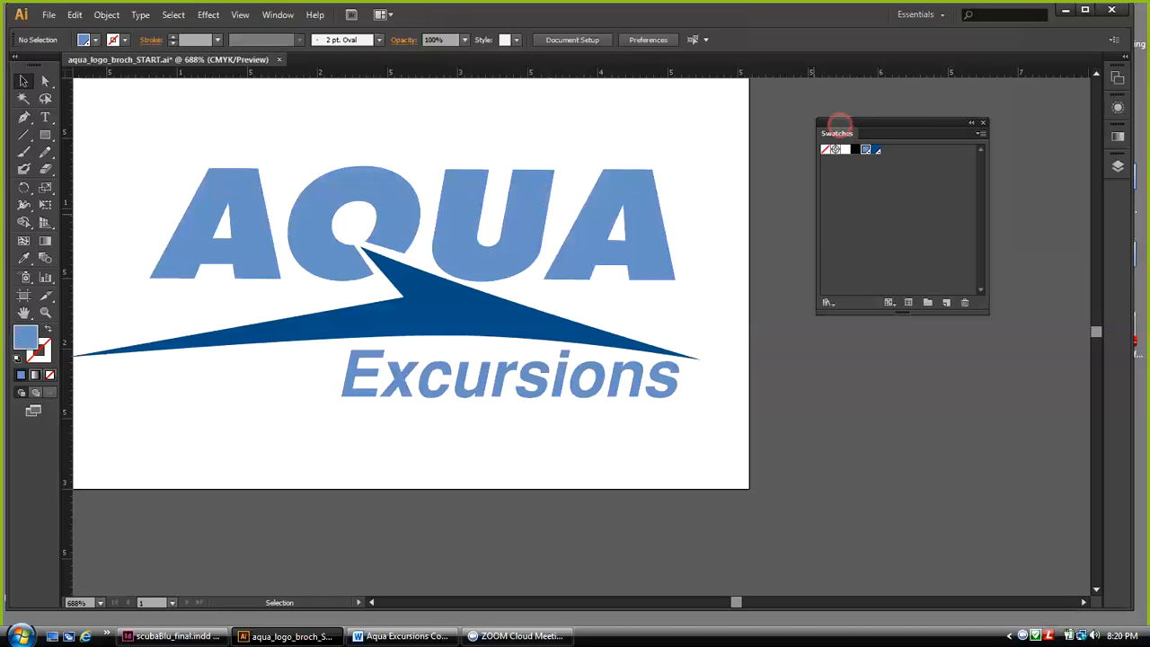
drag(836, 121, 786, 127)
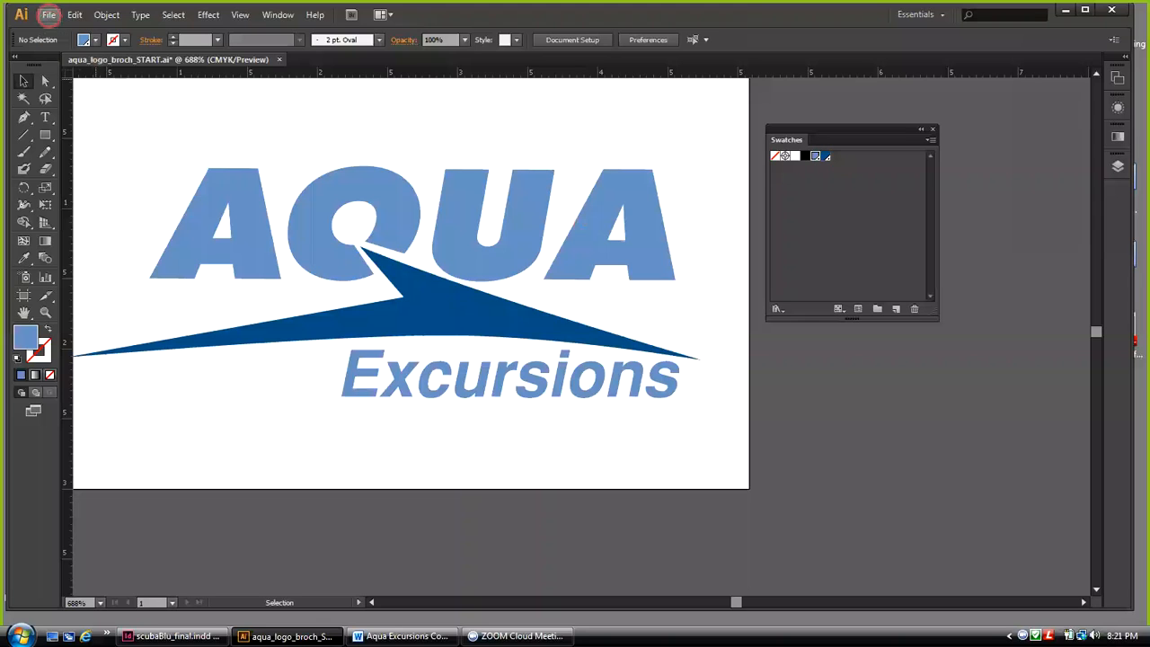
Save the logo on the Desktop as an Illustrator file named aqua_logo_pantone, keeping the default Illustrator CS6 options
click(48, 15)
click(108, 147)
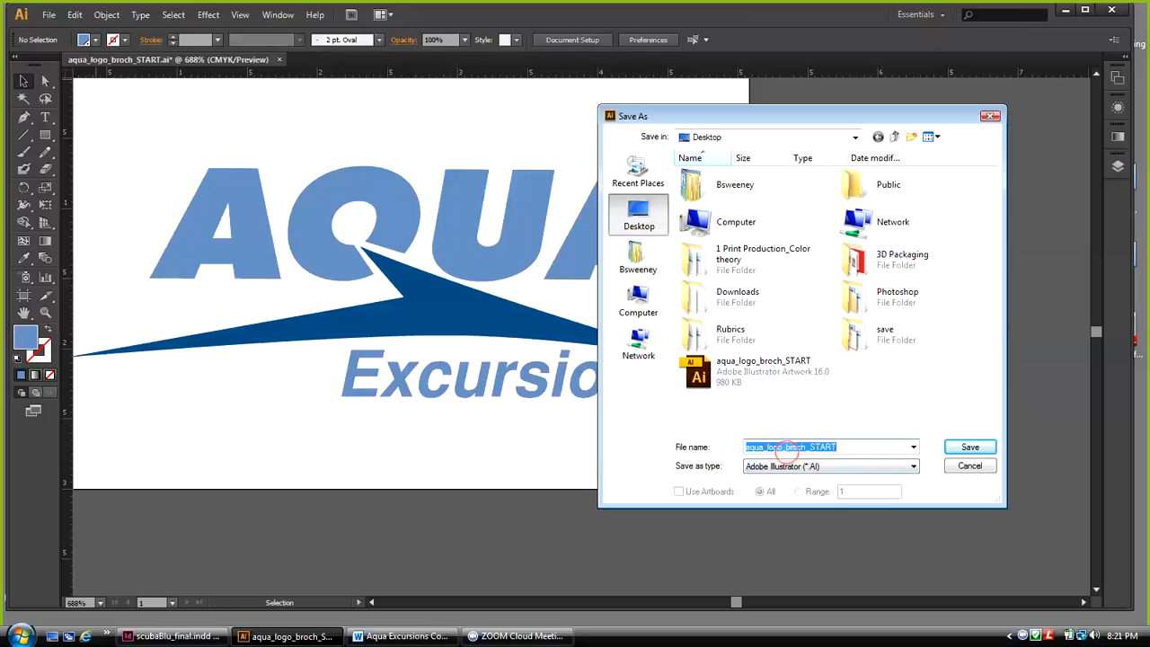
drag(836, 446, 788, 446)
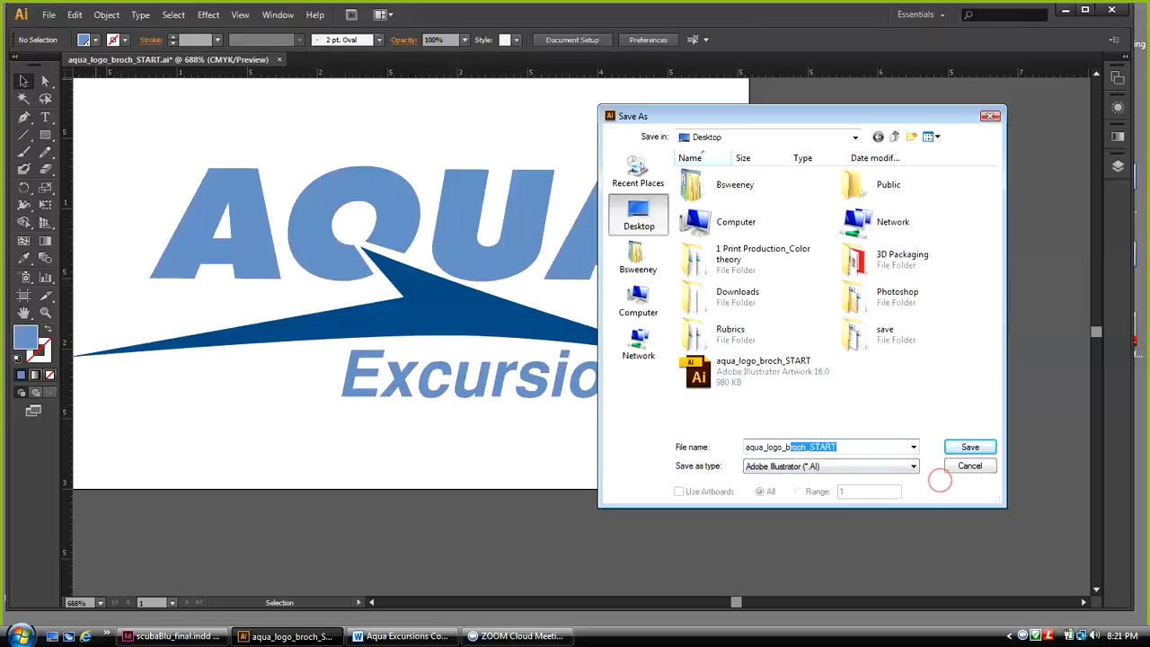
key(BackSpace)
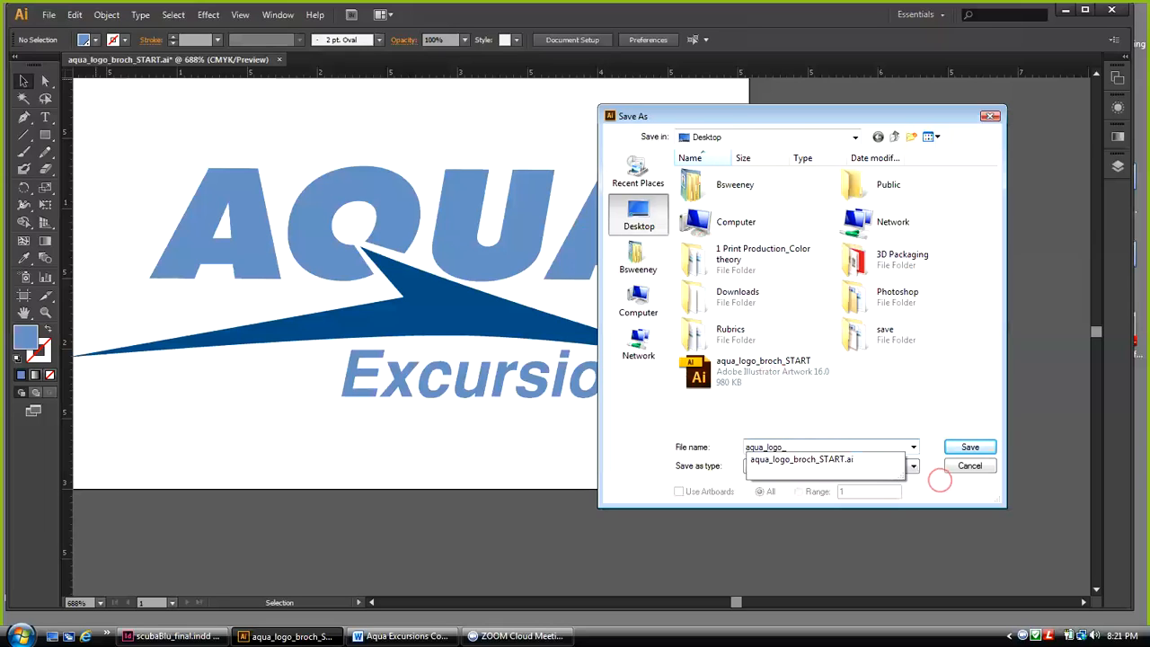
text(panton)
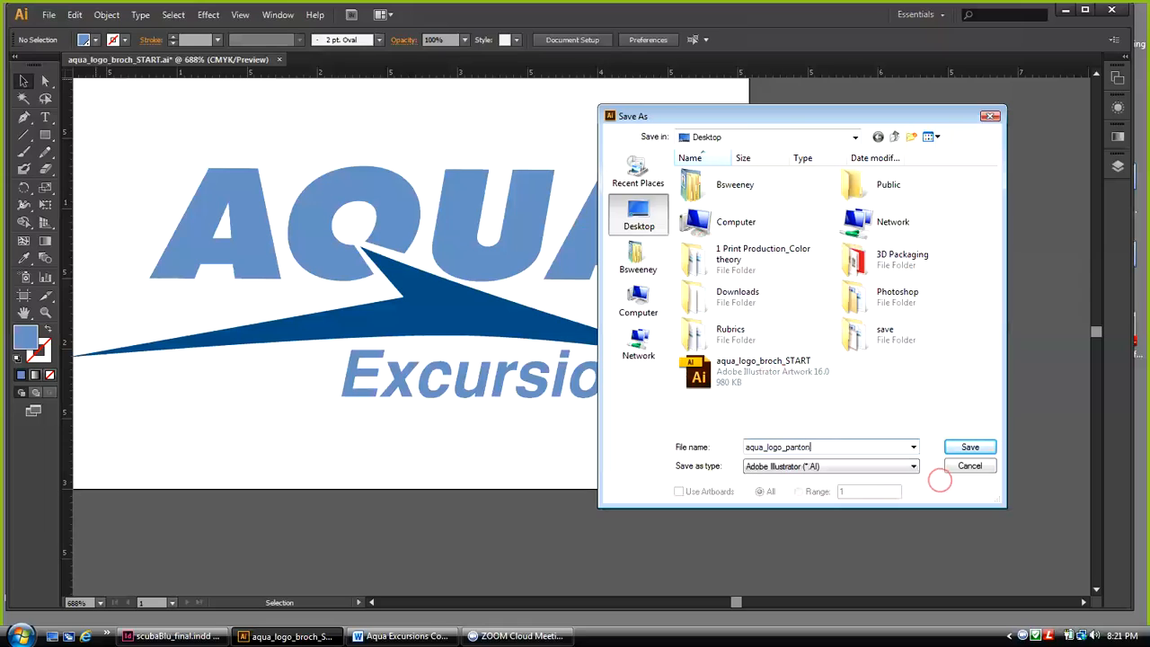
text(e)
click(969, 446)
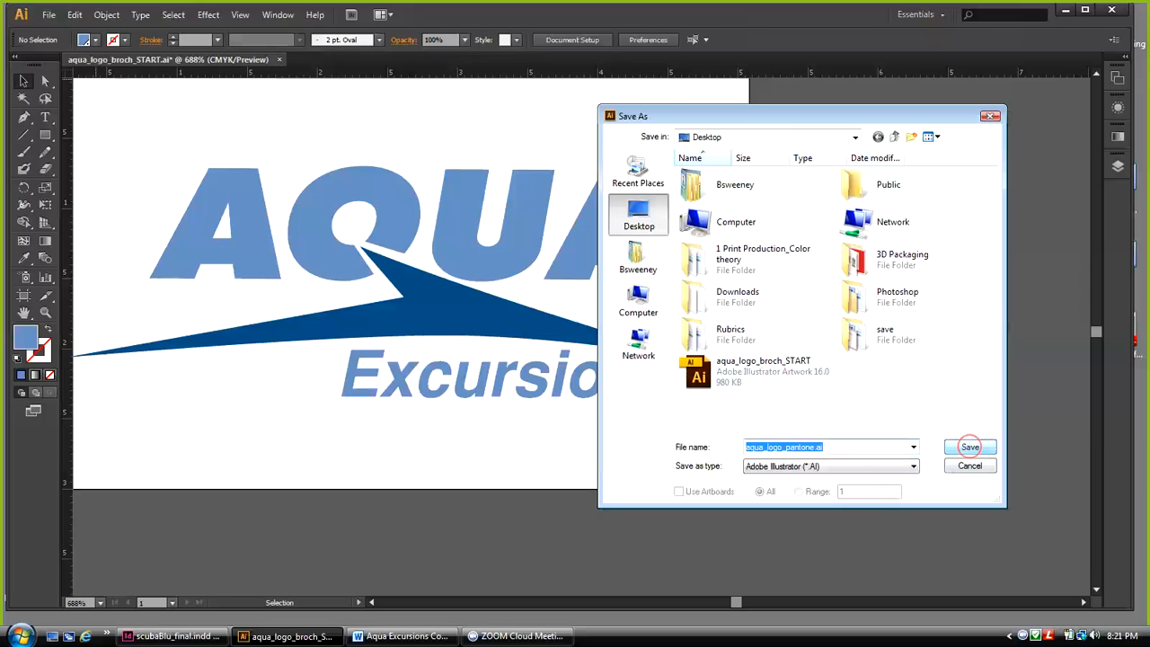
click(970, 446)
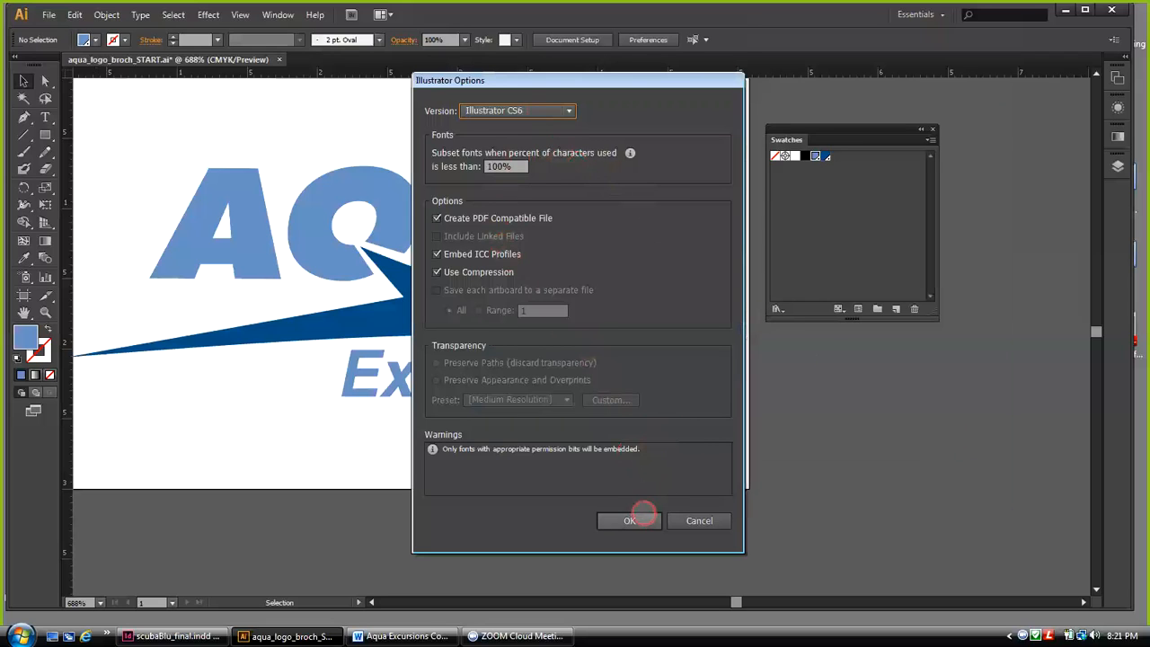
click(640, 519)
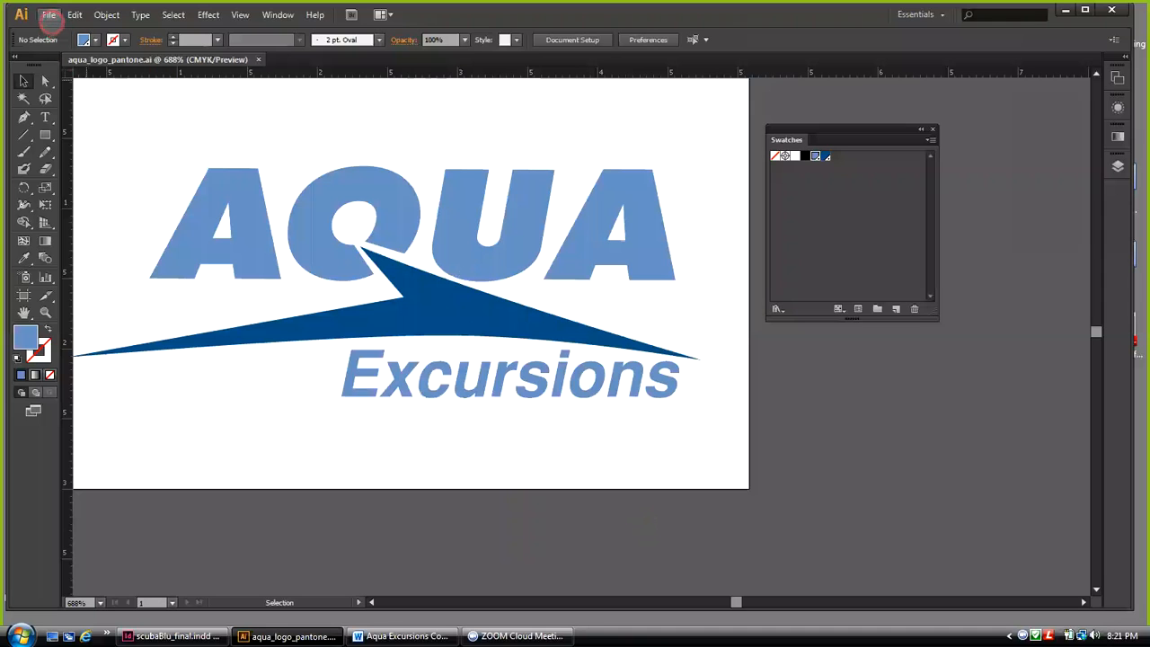
Save another version of the logo on the Desktop as aqua_logo_process in Illustrator format with the default CS6 options
click(49, 15)
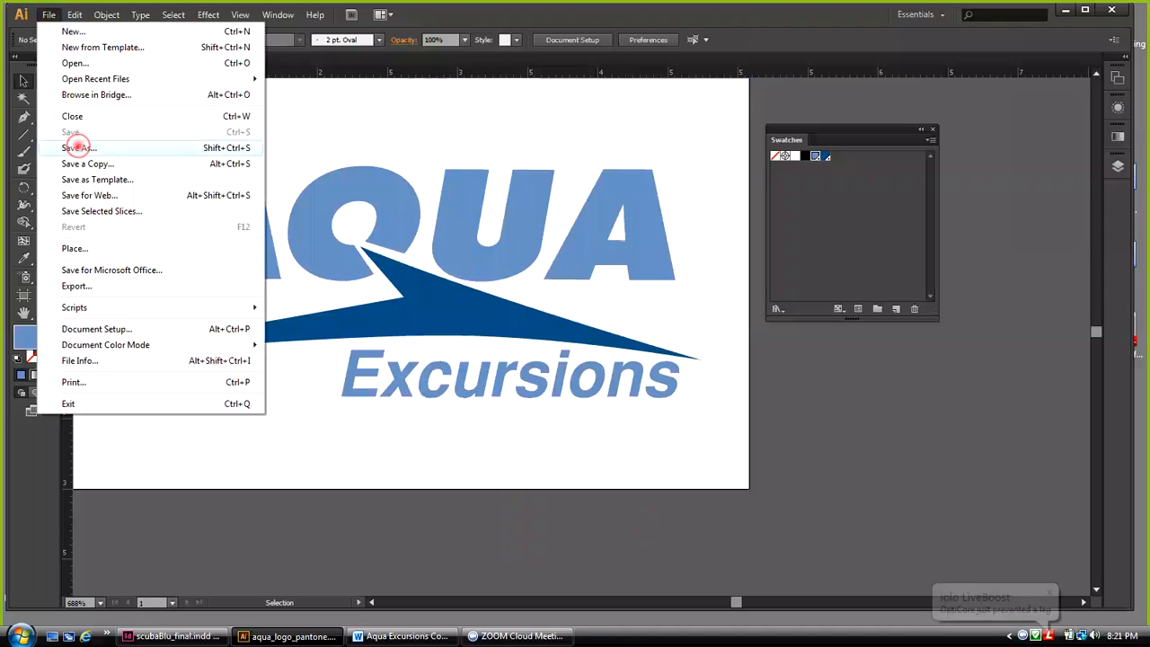
click(78, 147)
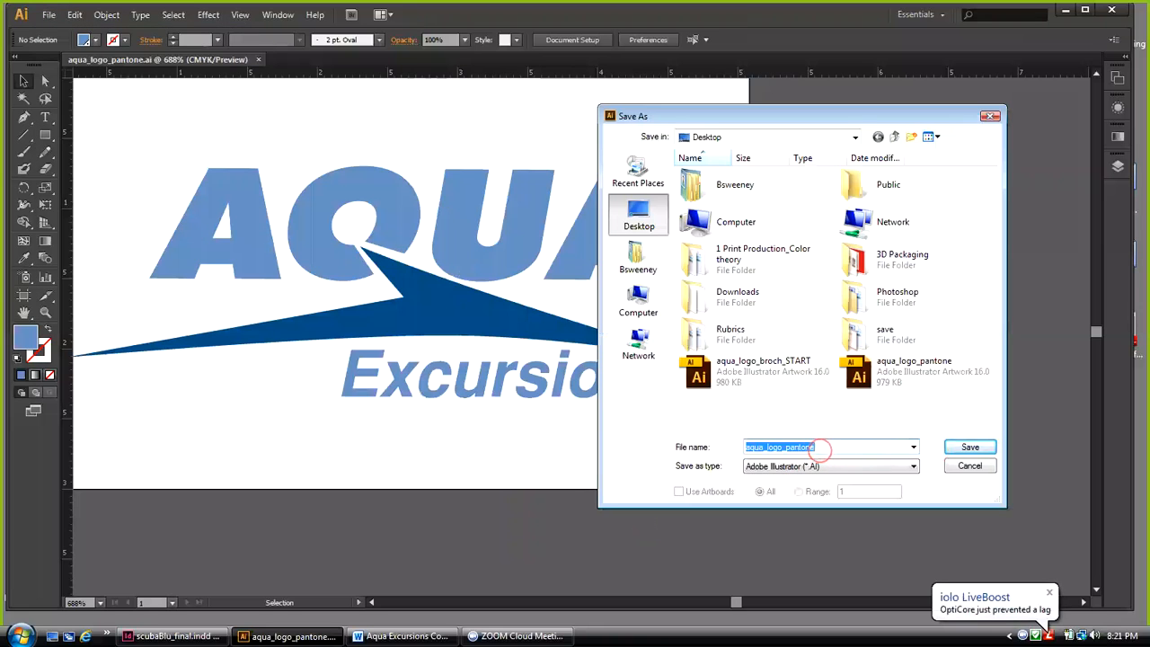
drag(819, 447, 787, 446)
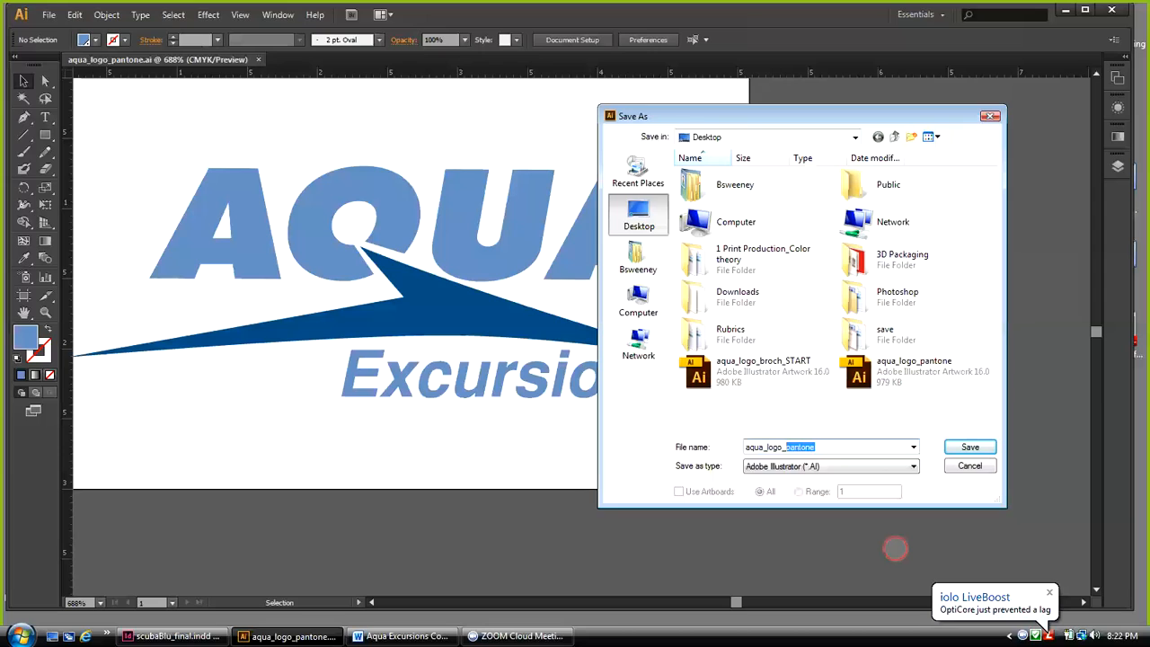
text(process)
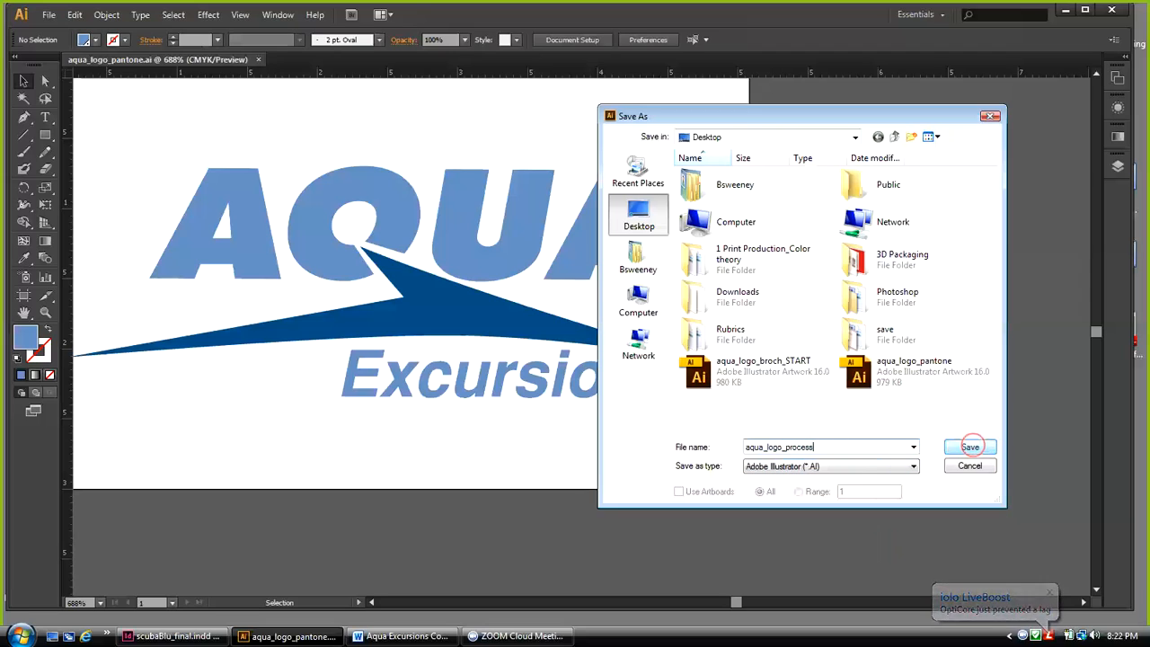
click(971, 446)
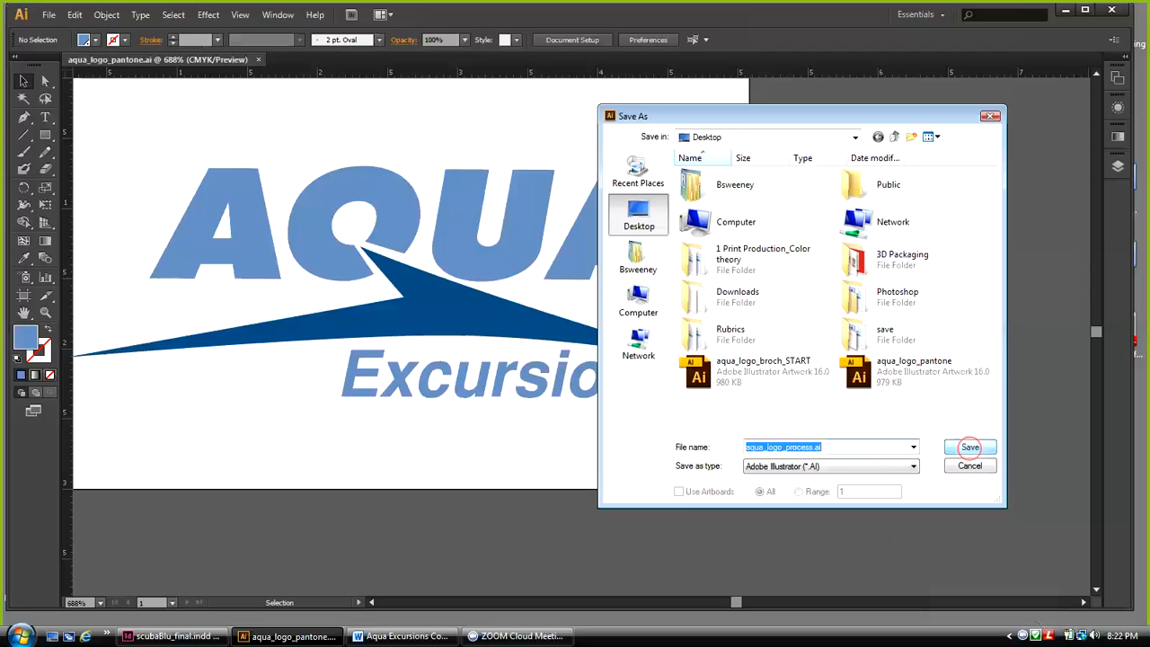
click(971, 446)
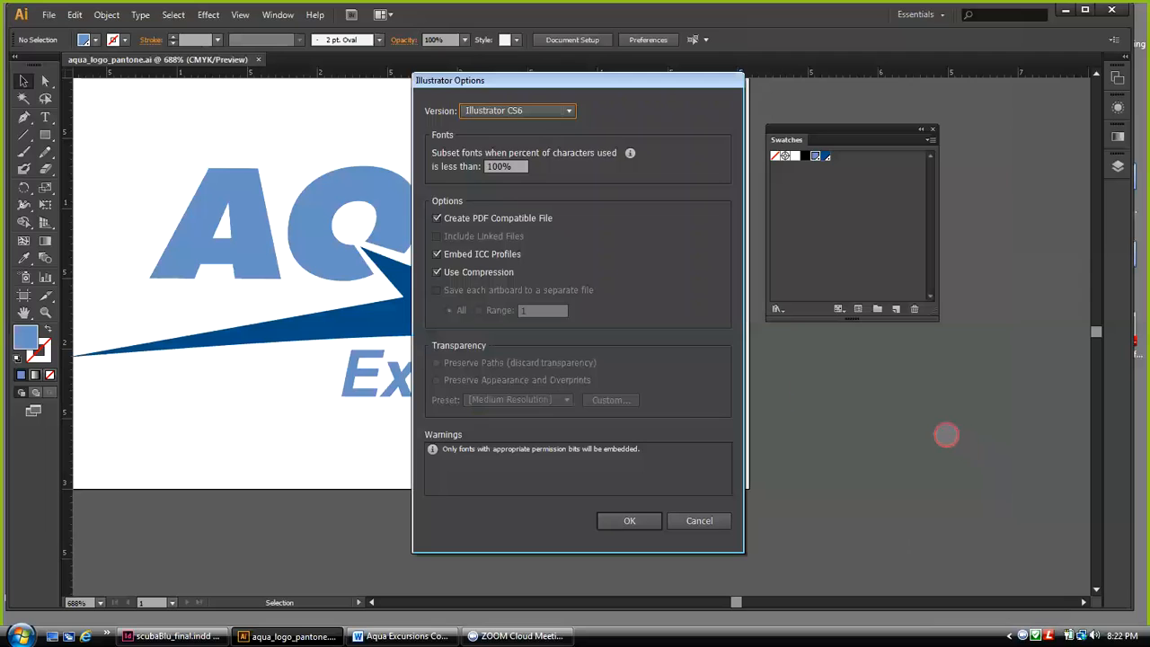
click(639, 521)
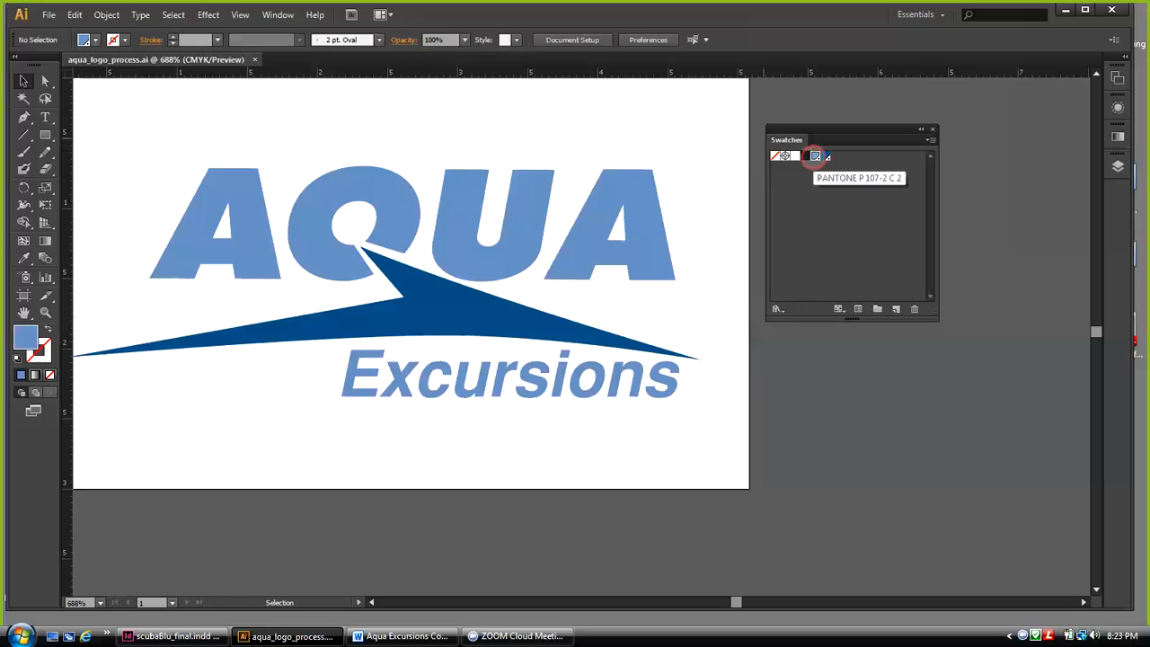
Convert the light blue PANTONE P 107-2 C 2 swatch from a spot color to a global process color
double_click(815, 157)
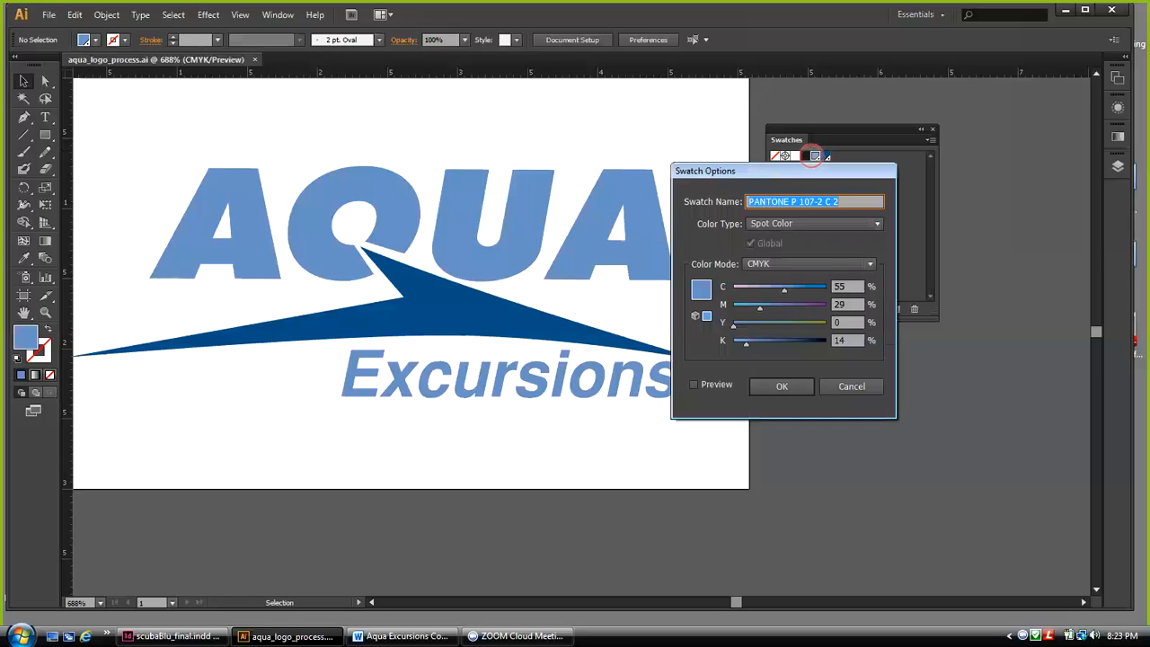
drag(806, 170, 642, 173)
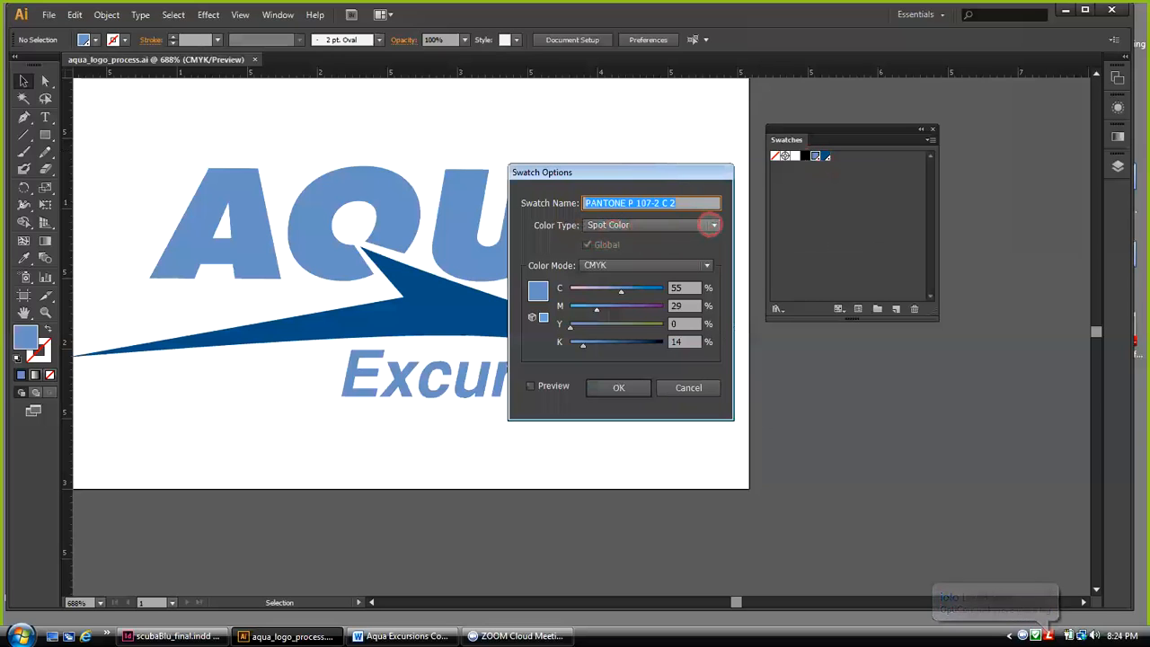
click(713, 225)
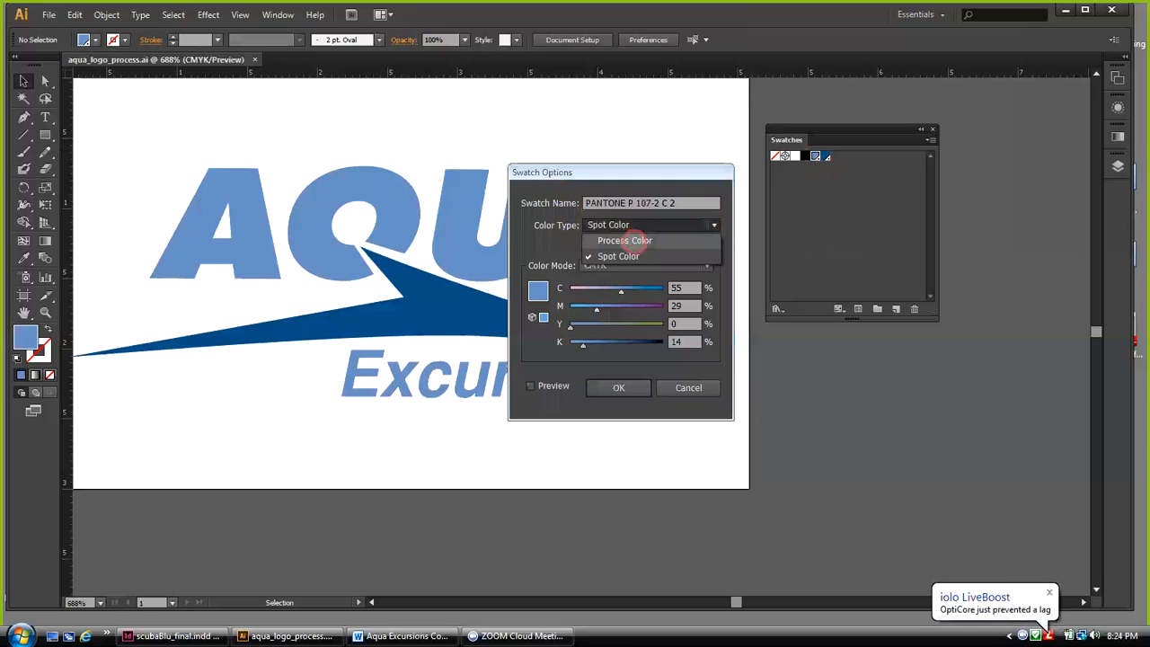
click(639, 240)
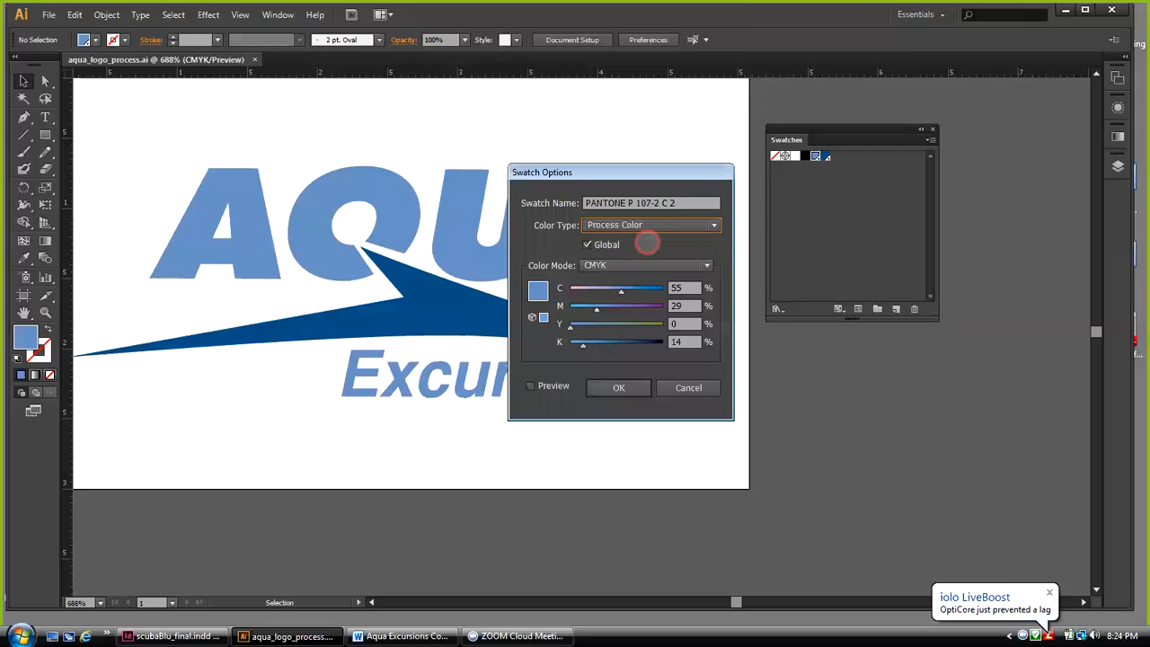
click(710, 225)
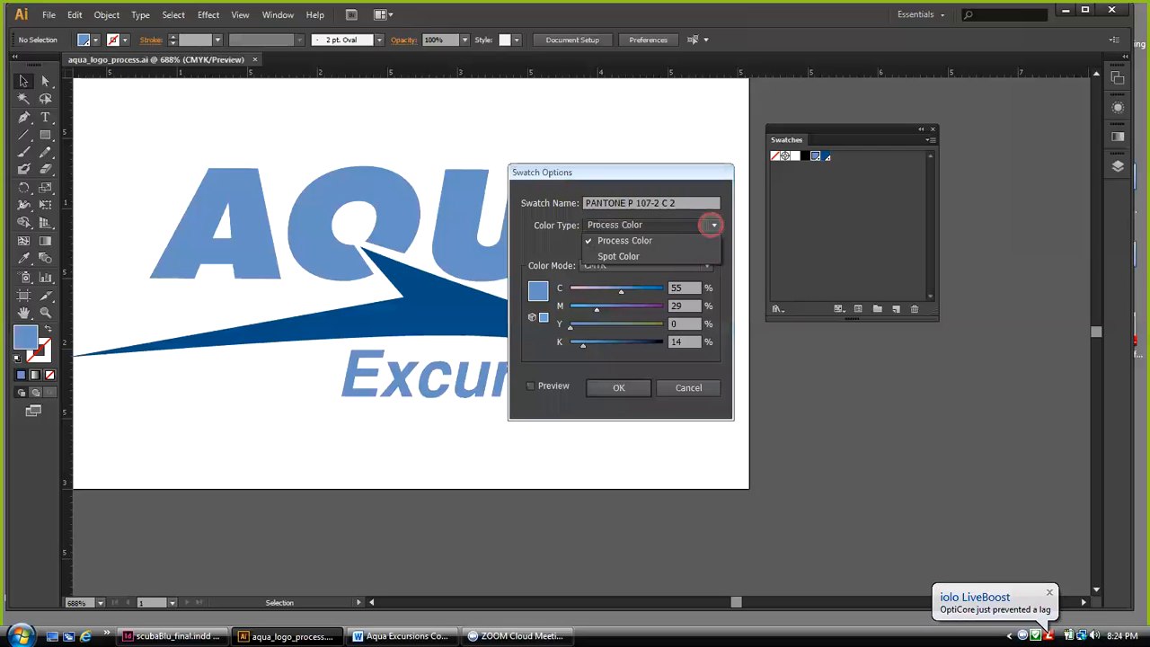
click(691, 240)
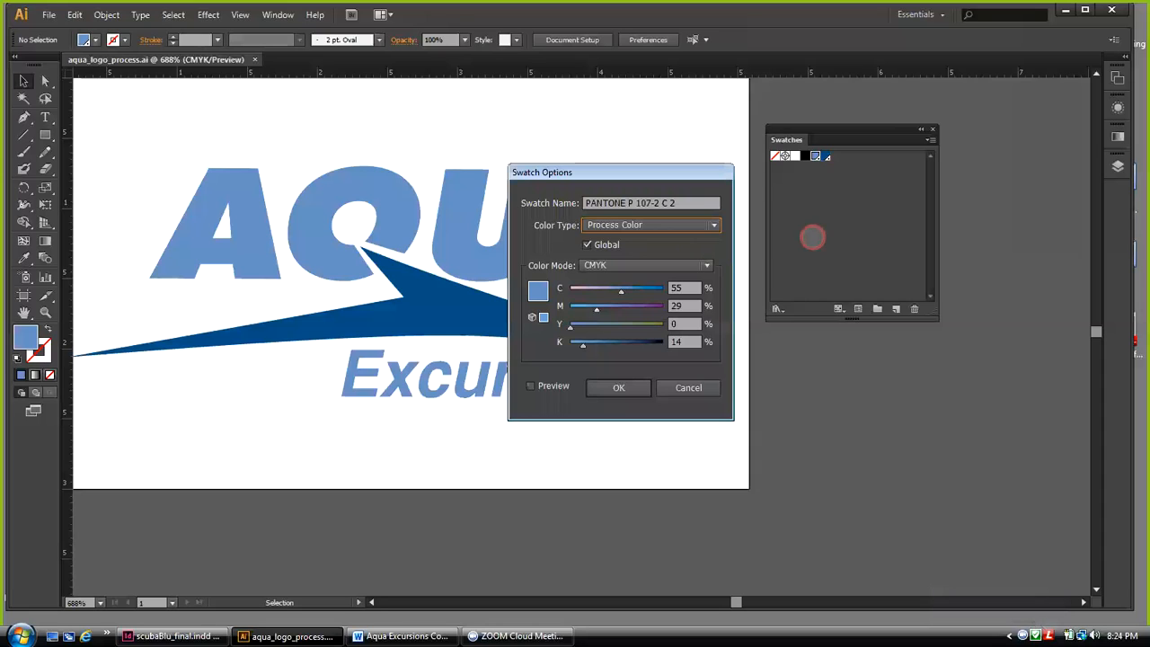
click(629, 387)
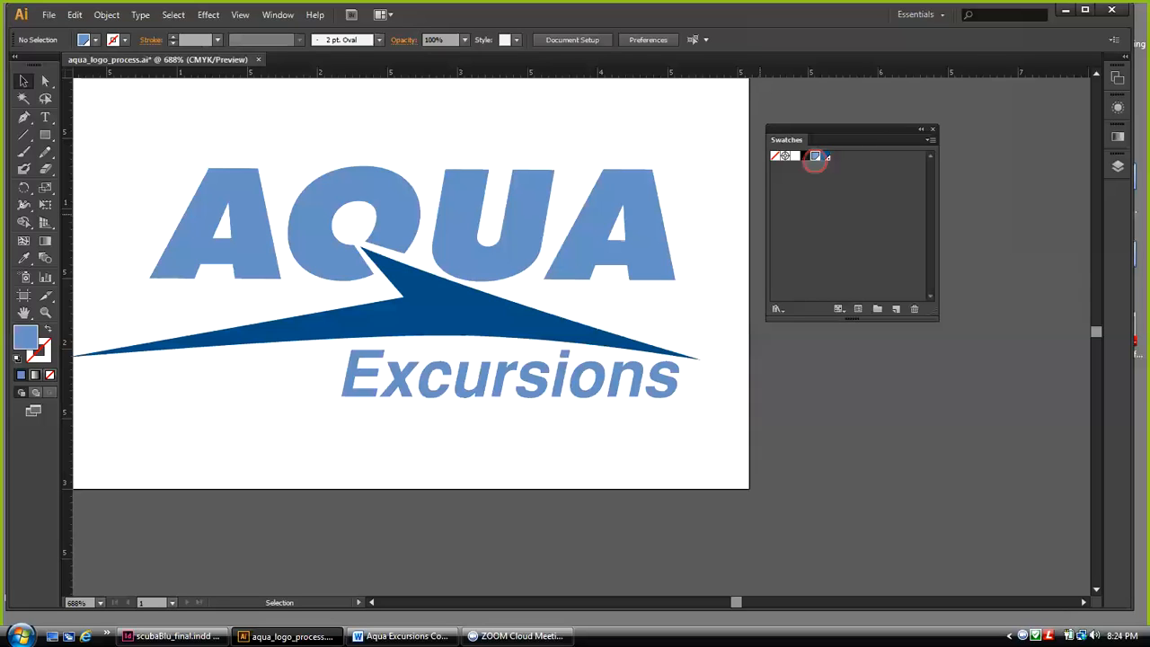
Change the color type of the dark blue PANTONE P 108-7 C swatch to Process Color
drag(815, 159, 822, 154)
double_click(823, 155)
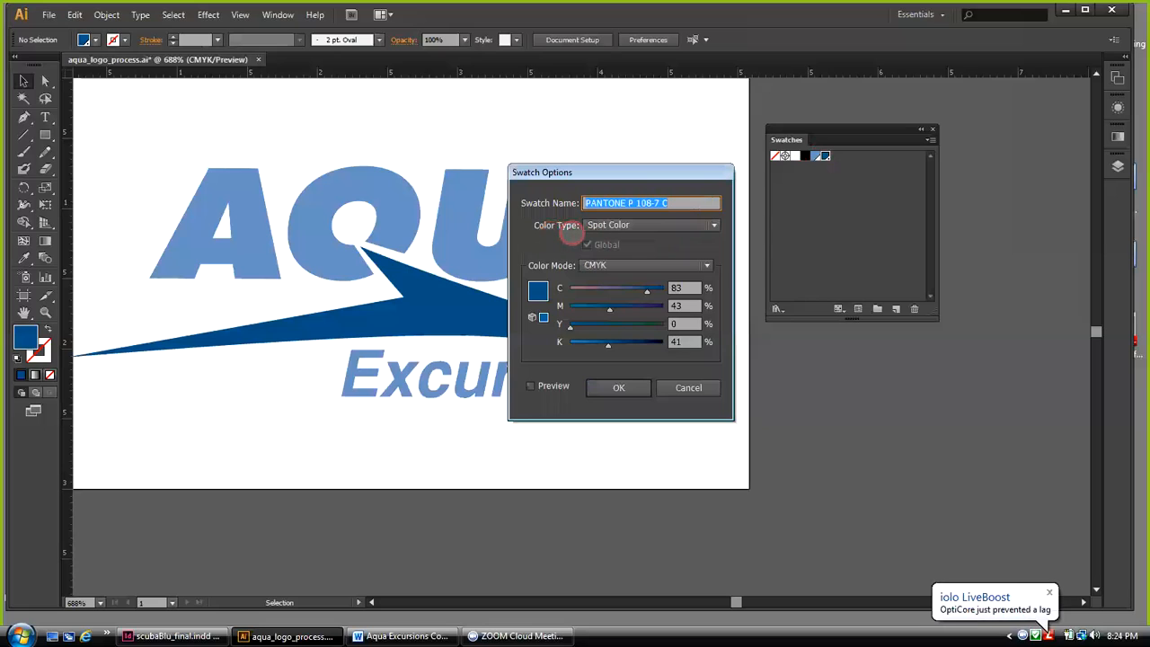
click(714, 225)
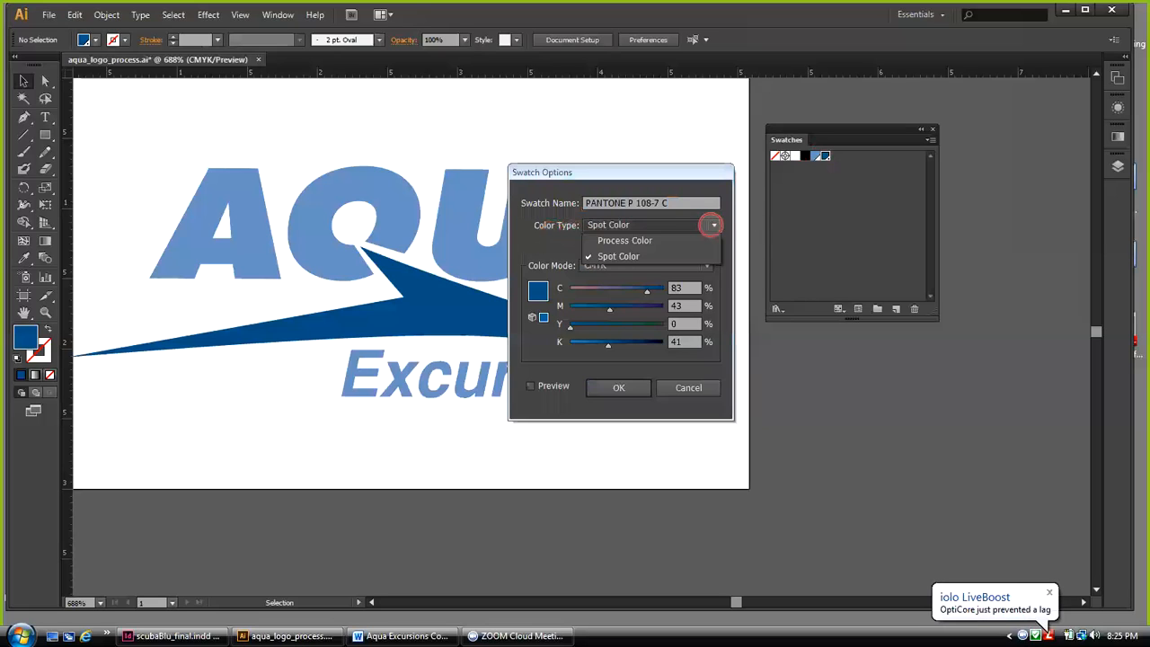
click(642, 240)
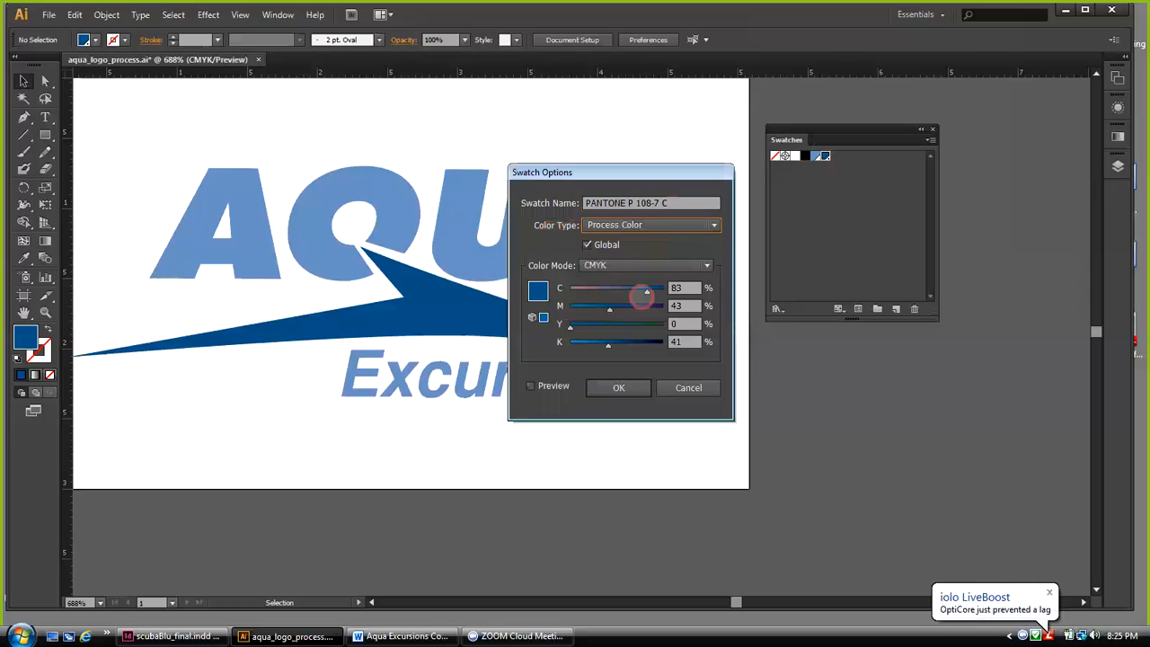
click(629, 389)
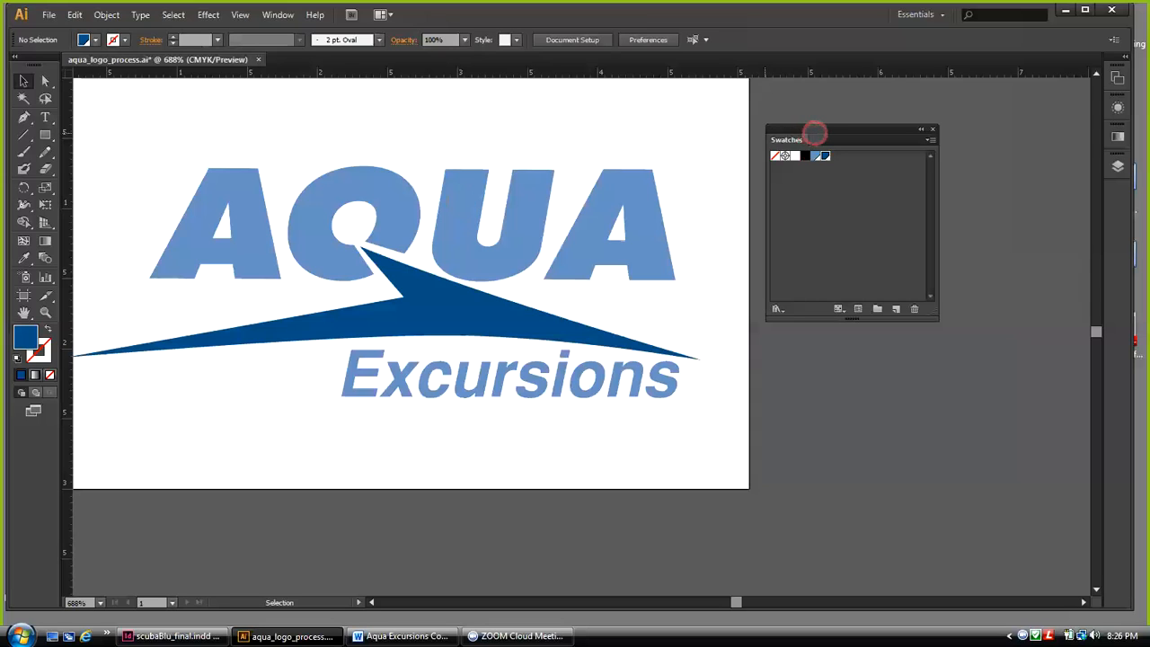
Arrange the layer list and swatches beside the artboard and make the black background on Layer 2 visible
drag(816, 130, 851, 174)
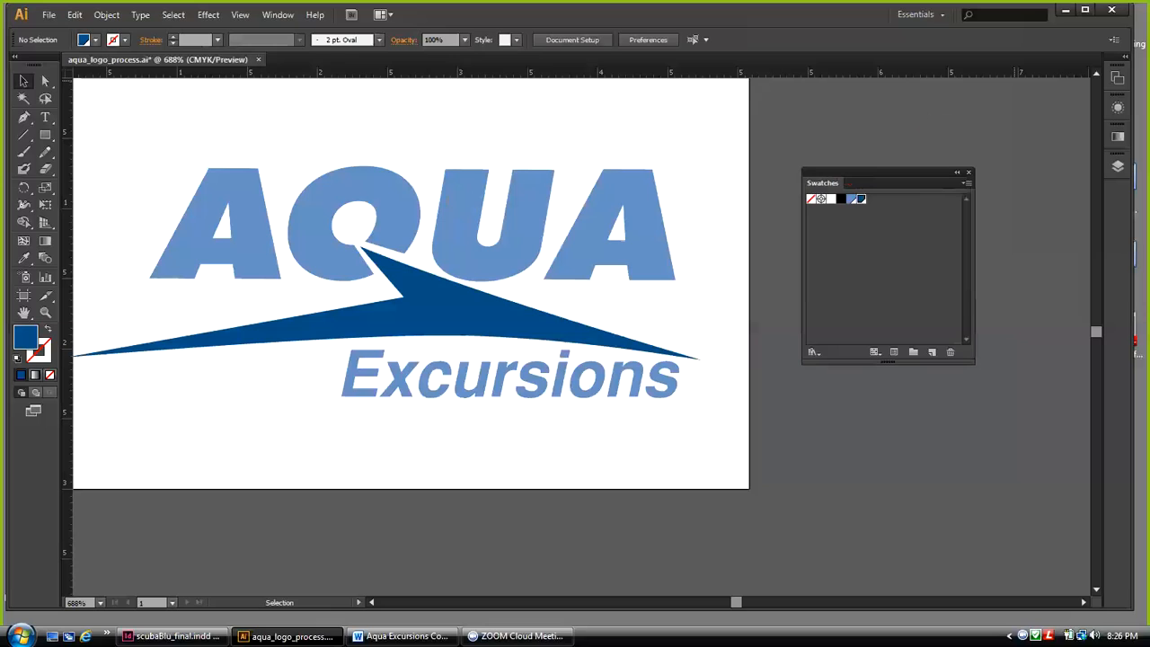
drag(1096, 17, 1101, 138)
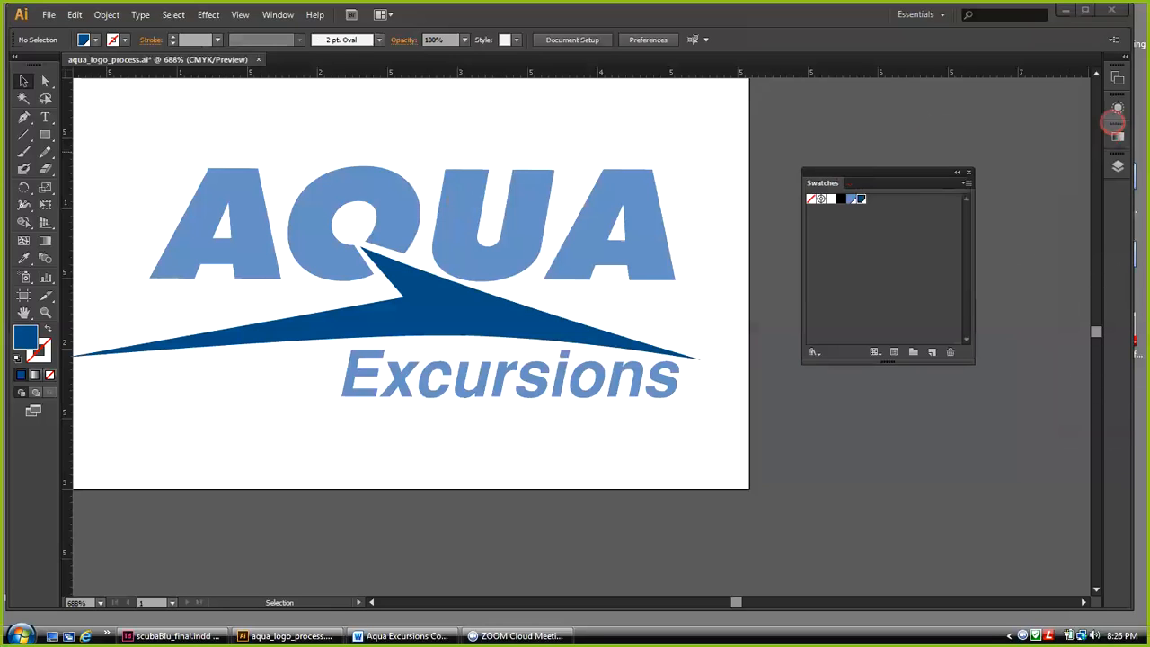
click(1117, 167)
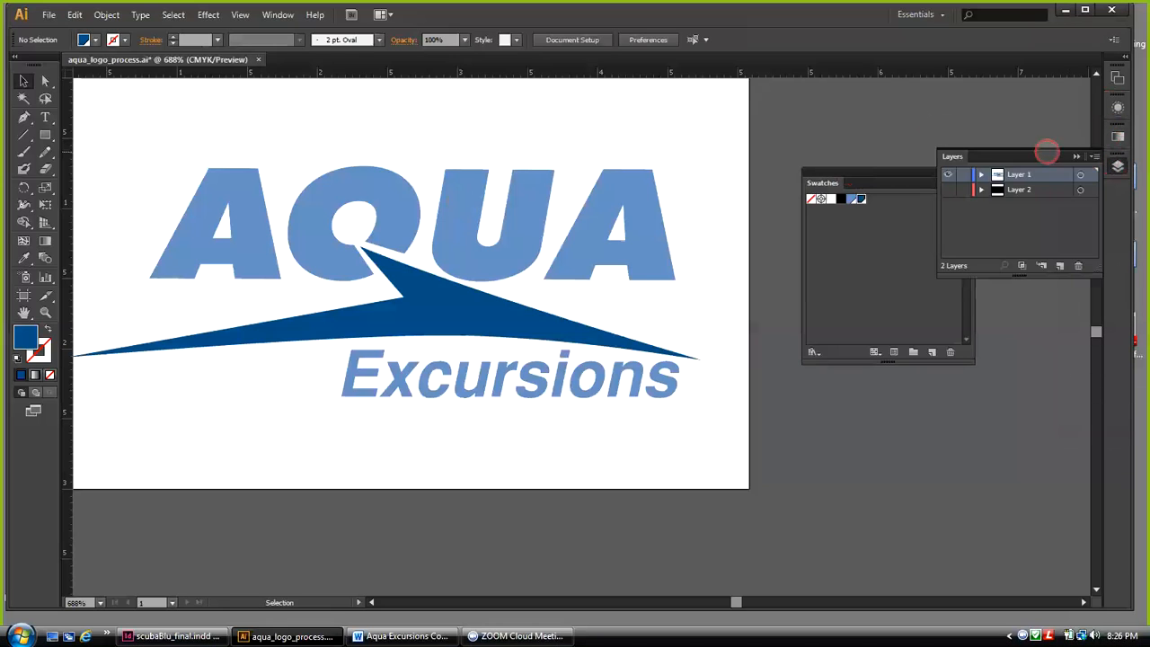
drag(953, 155, 824, 94)
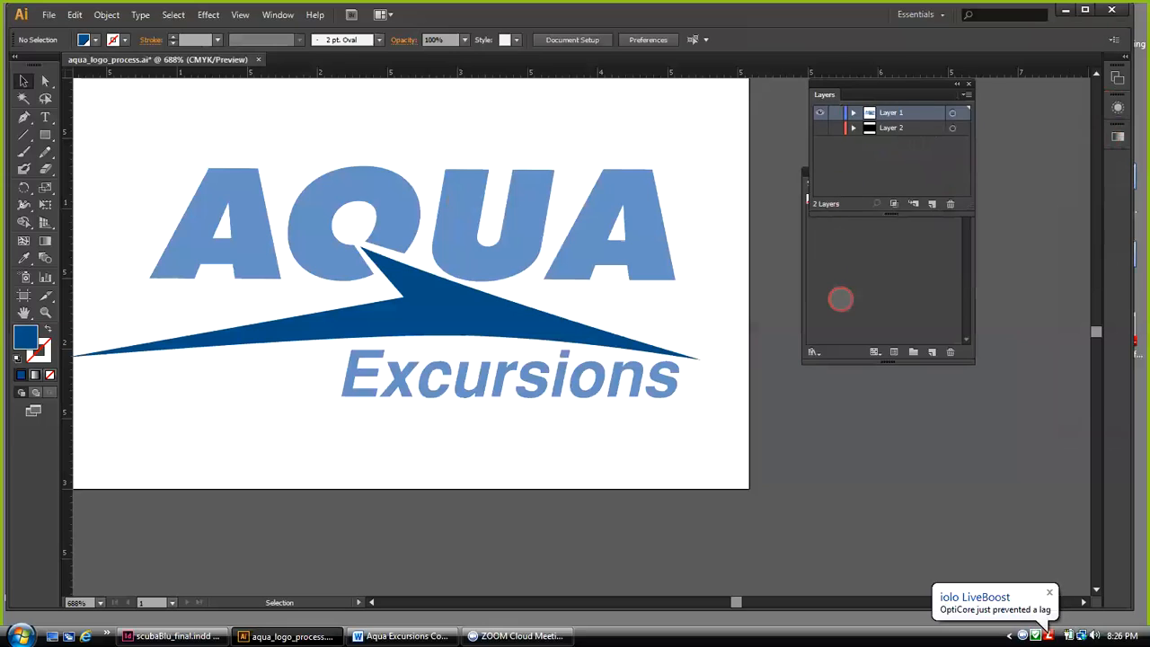
drag(839, 172, 848, 224)
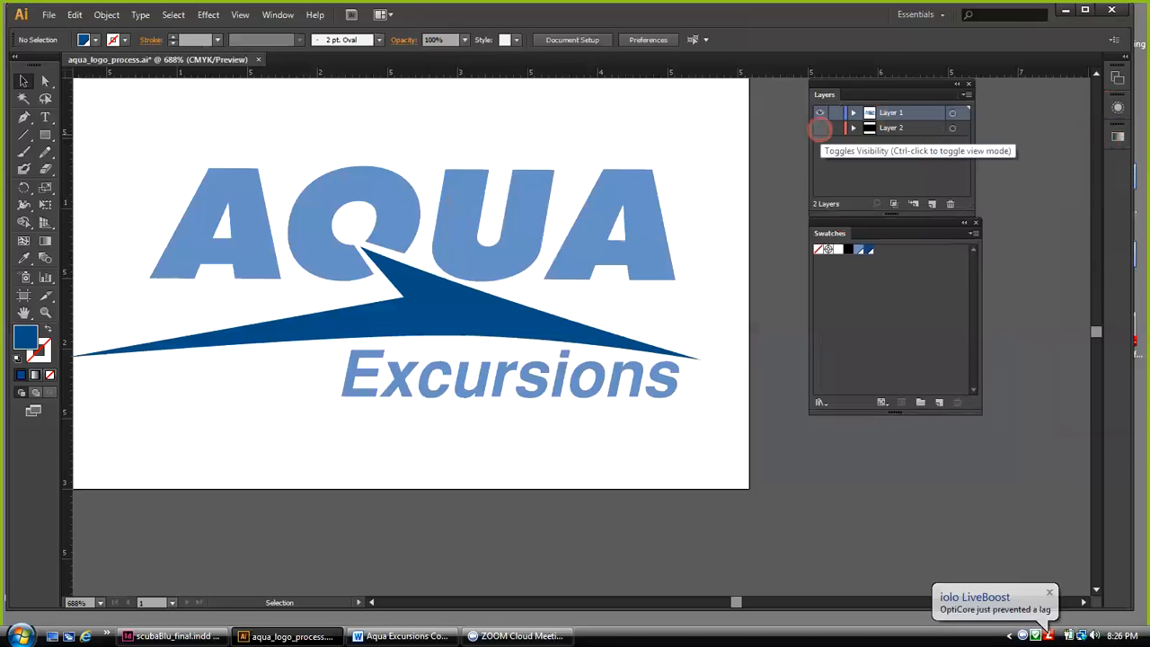
click(820, 128)
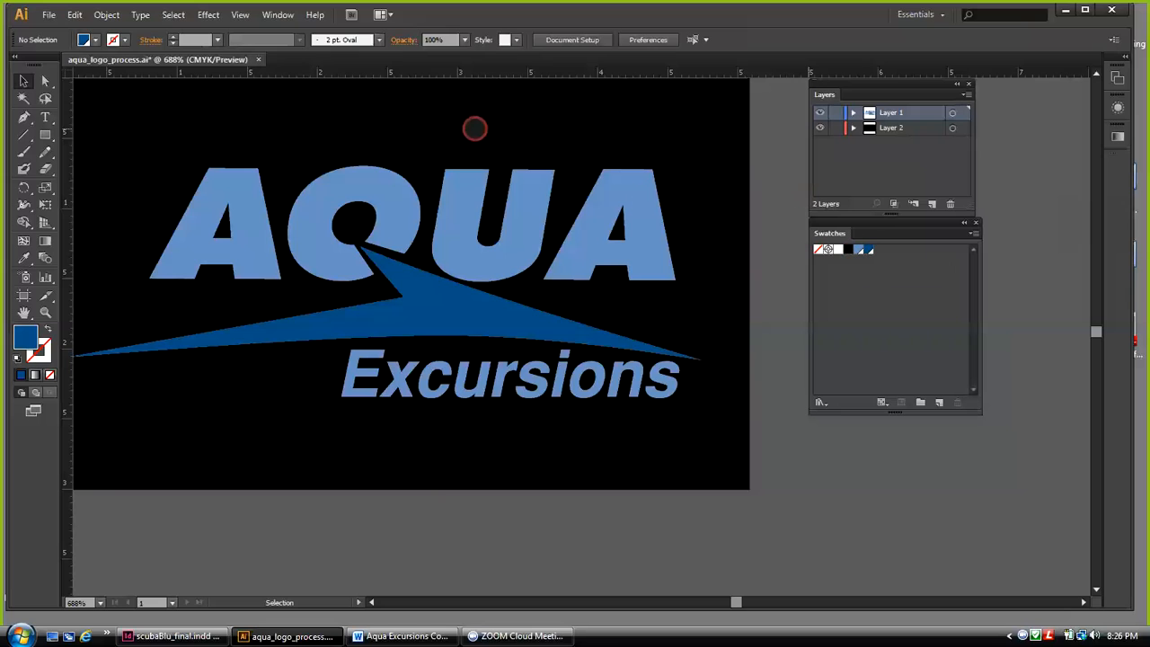
Bring up the gradient settings and fill the AQUA lettering with the default white-to-black linear gradient
click(279, 15)
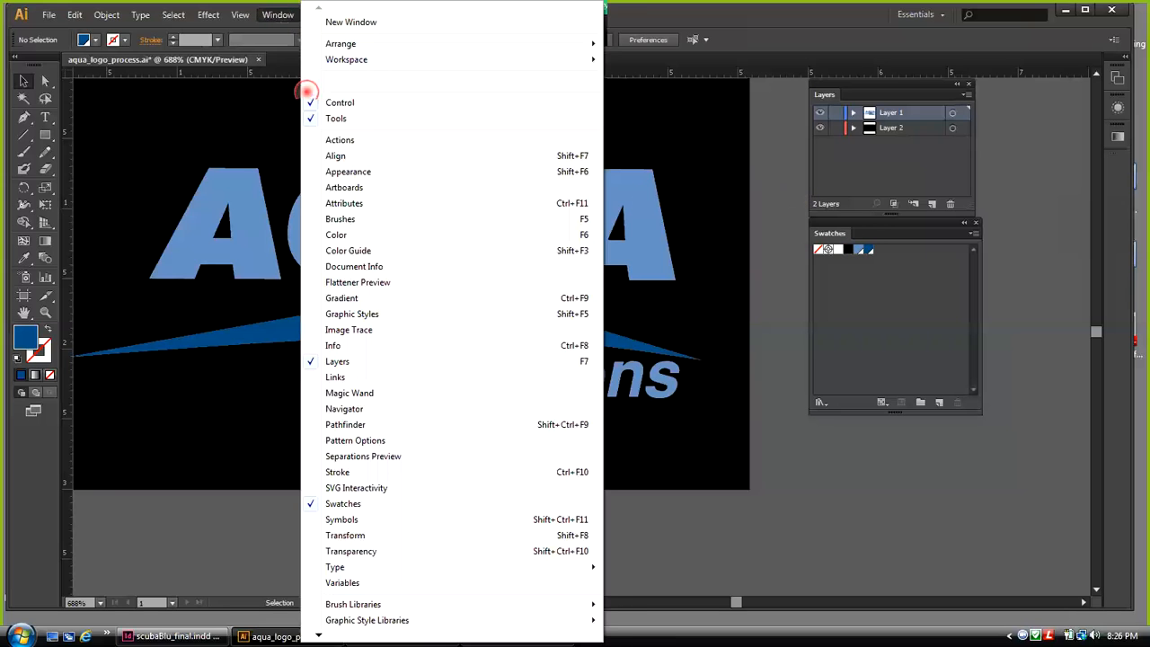
click(375, 297)
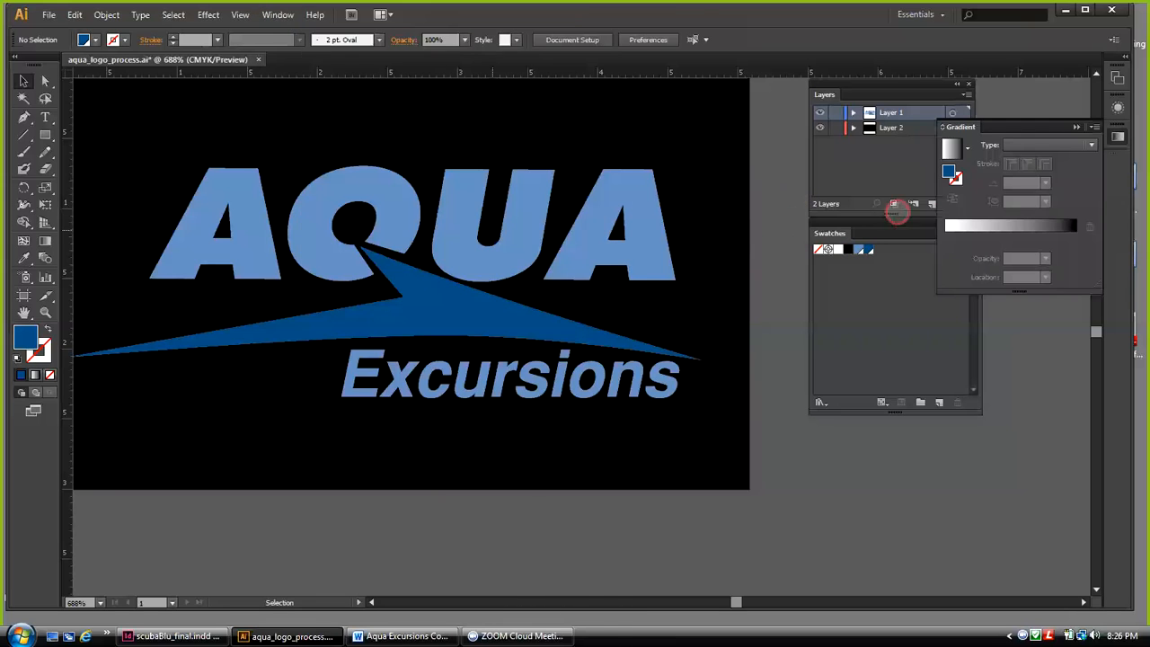
drag(970, 124, 849, 337)
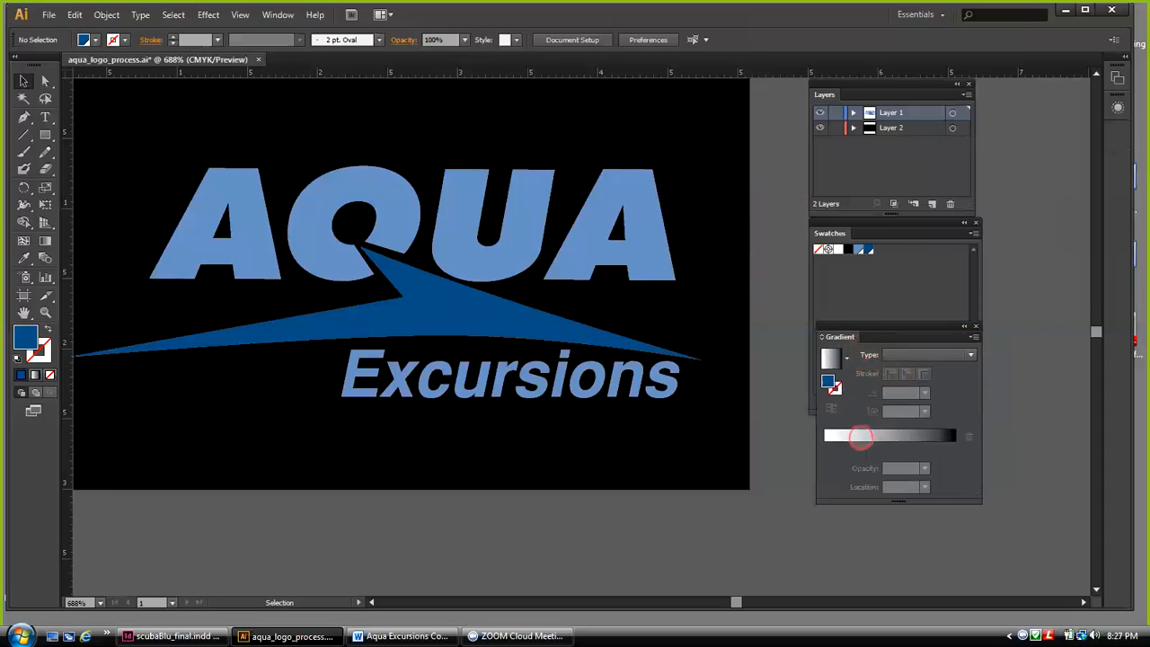
click(867, 442)
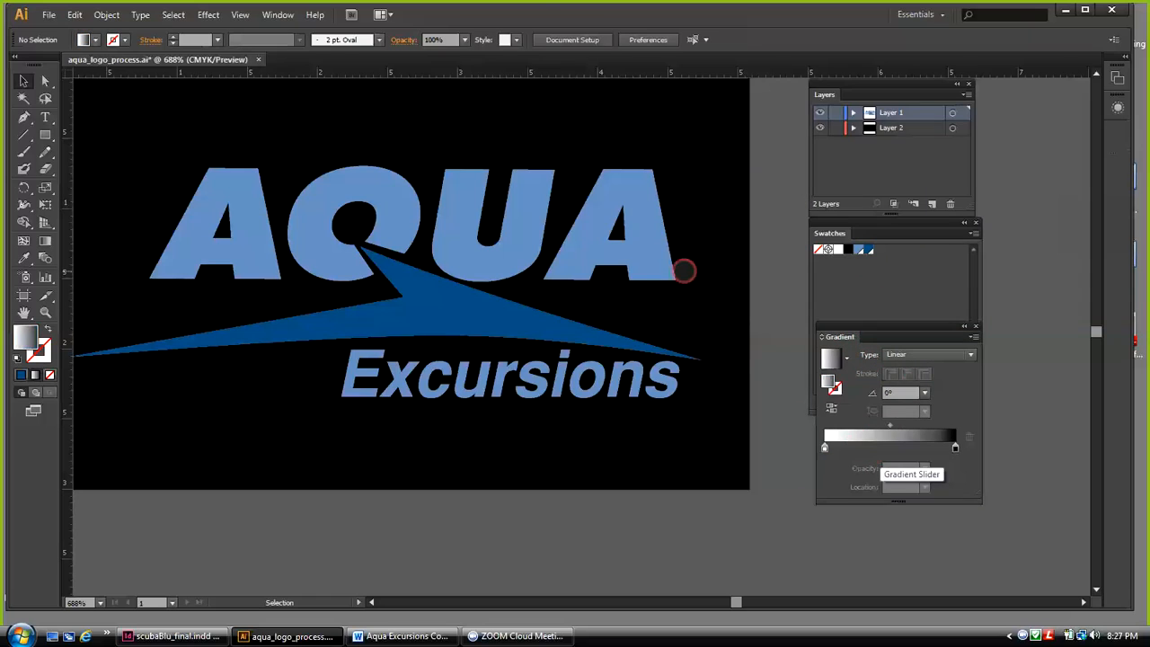
click(645, 230)
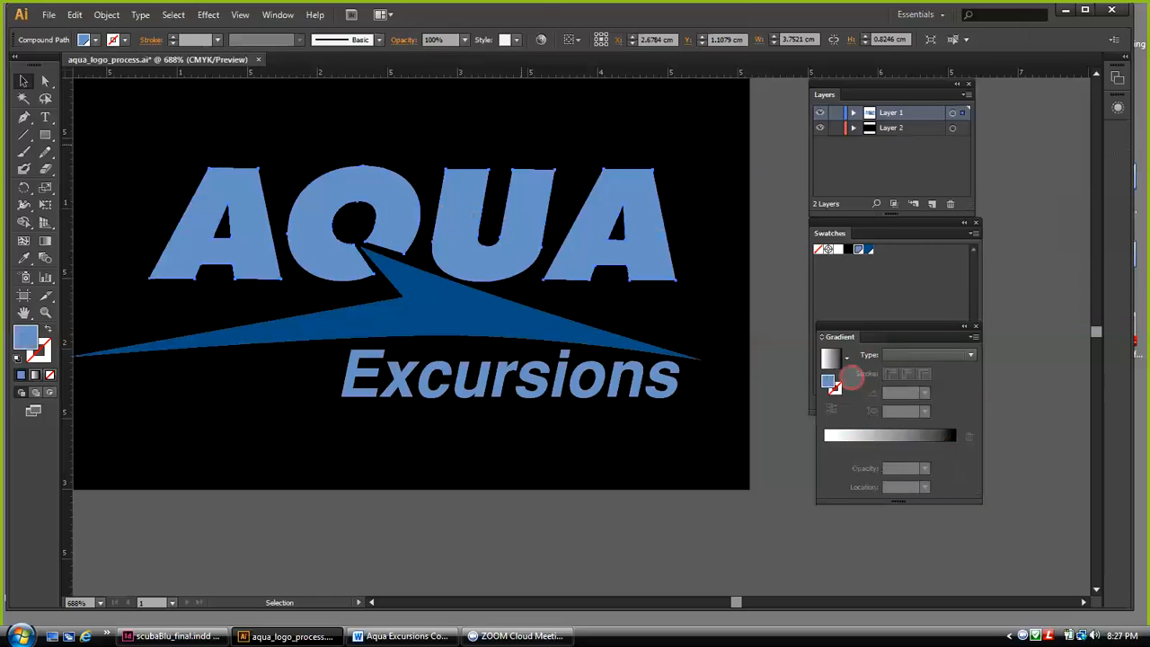
click(831, 360)
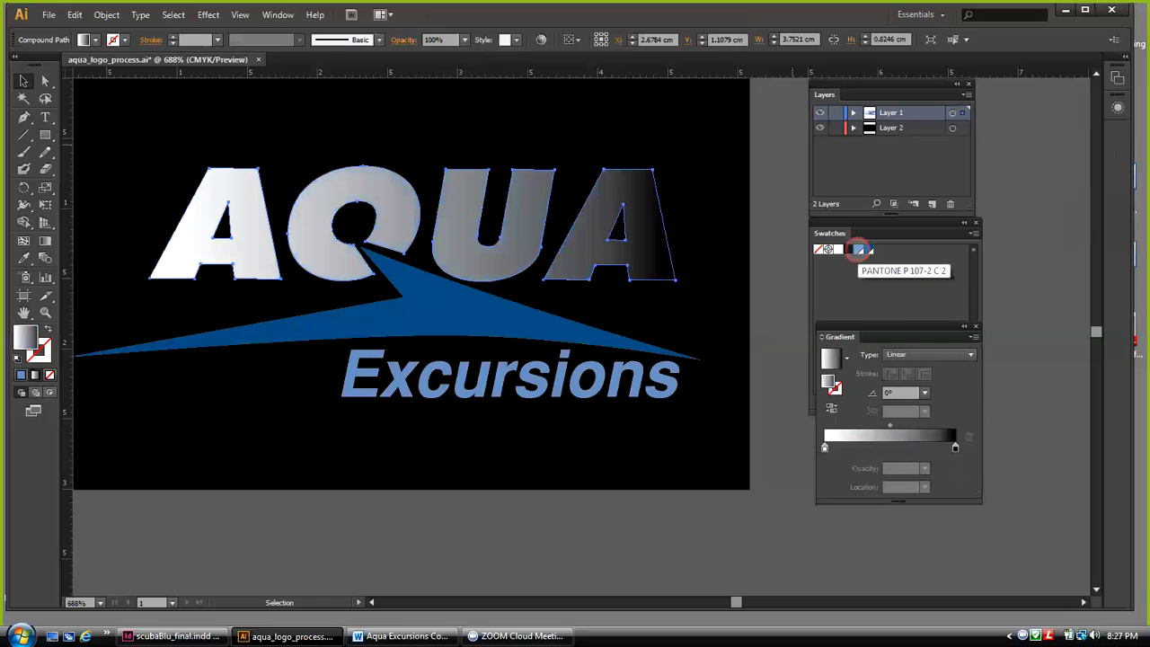
Assign the PANTONE P 107-2 C 2 swatch to both the end and start stops of the AQUA gradient
click(859, 249)
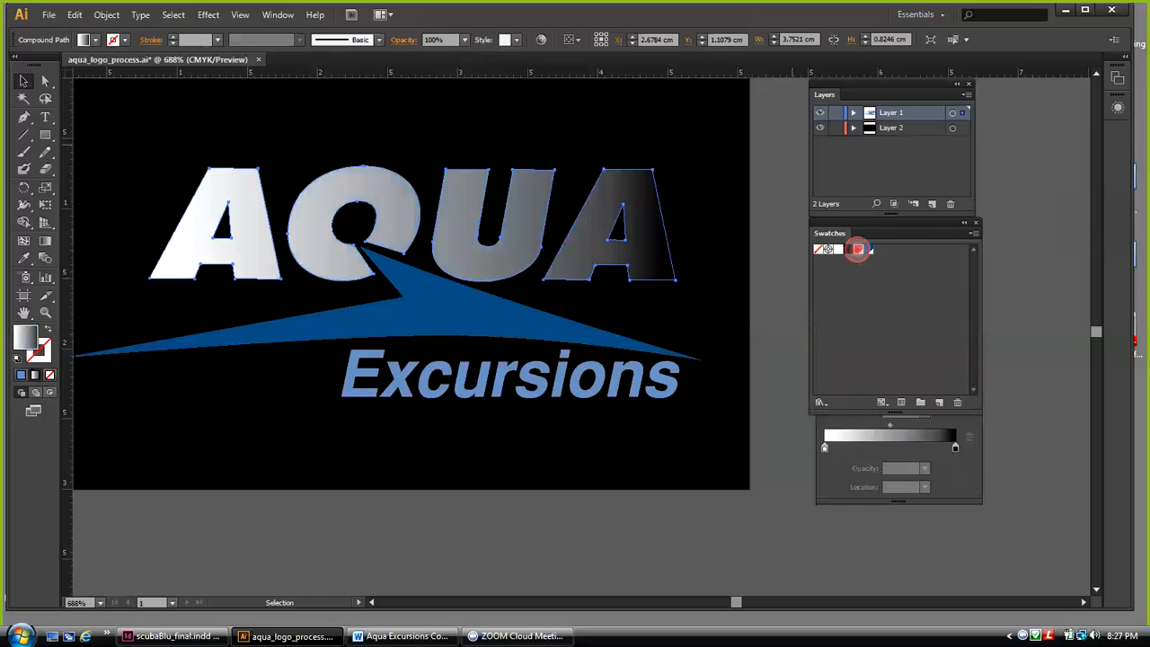
drag(859, 249, 954, 444)
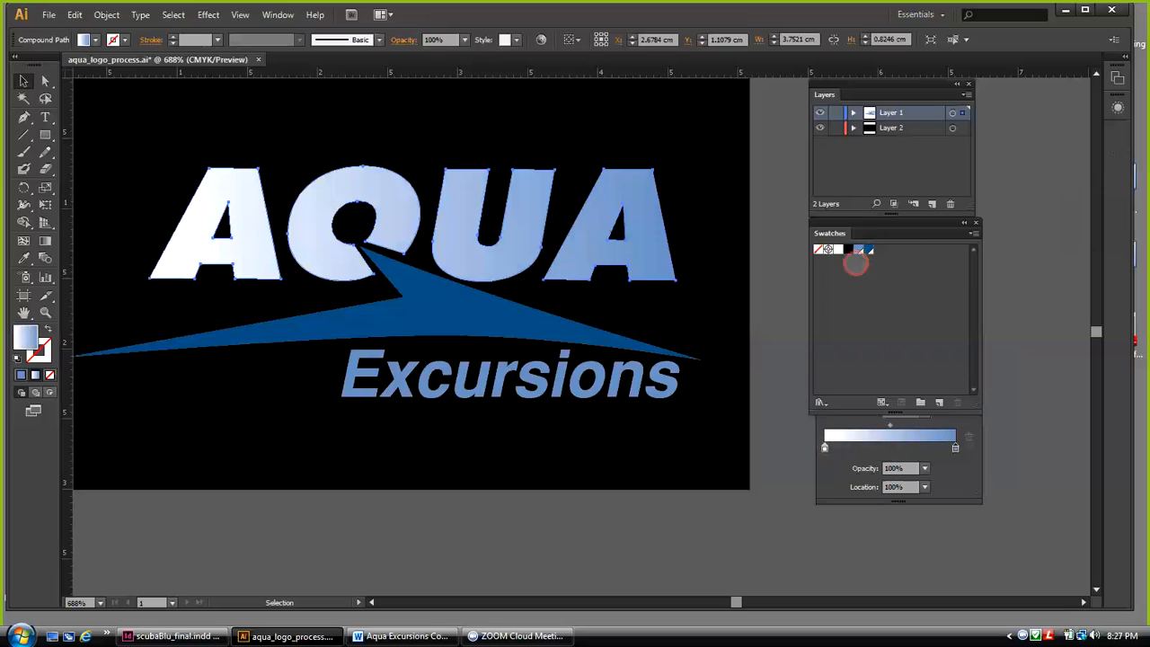
click(859, 250)
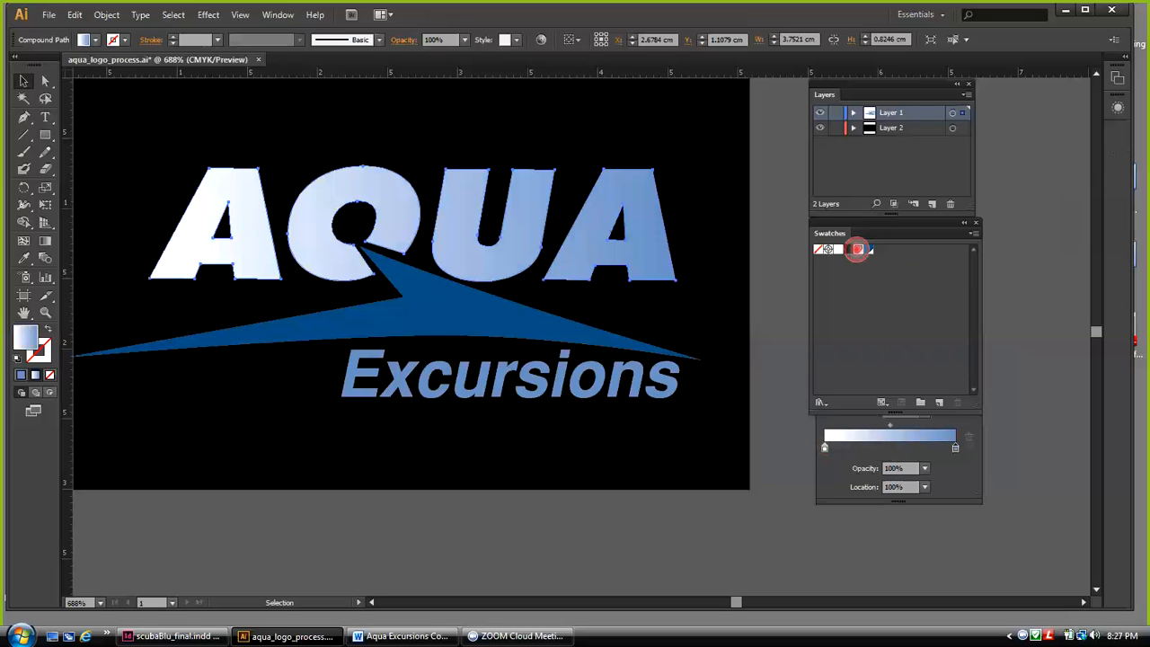
drag(858, 249, 824, 442)
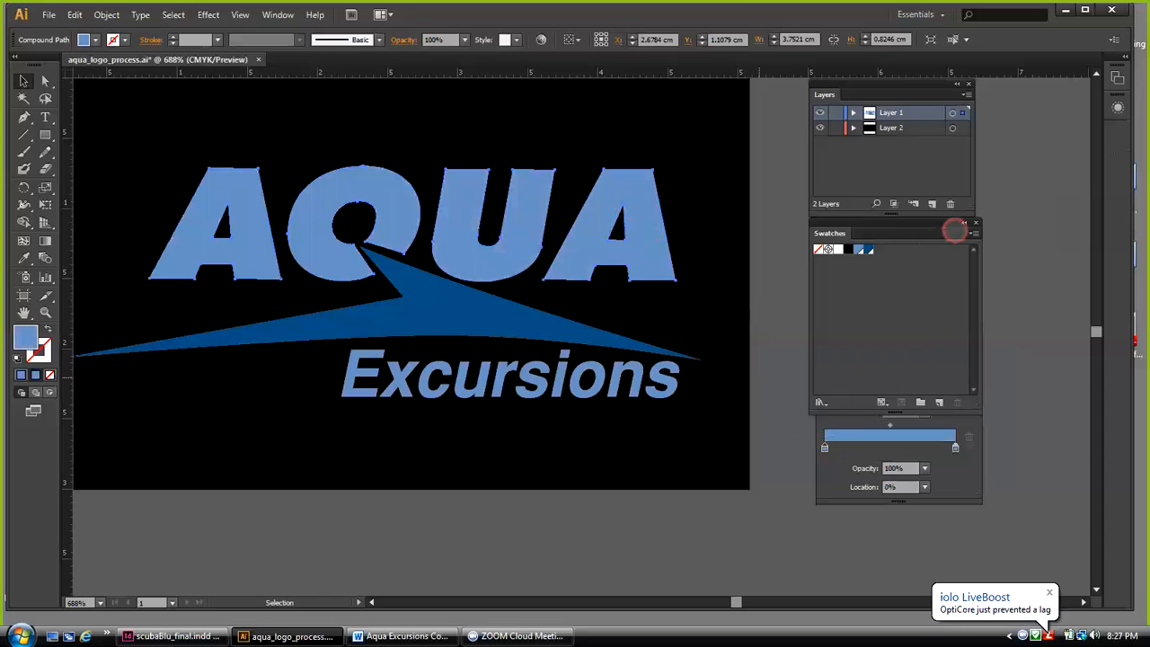
Collapse the swatches out of the way and set the opacity of the AQUA gradient's start stop to 40%
click(963, 223)
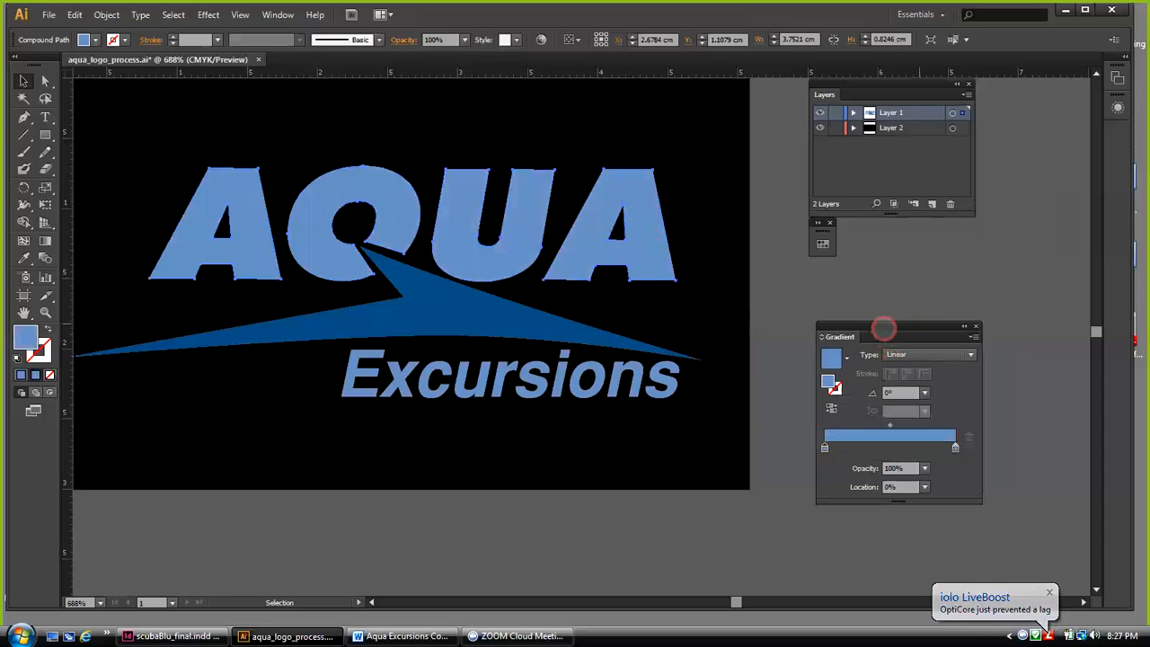
drag(884, 329, 904, 265)
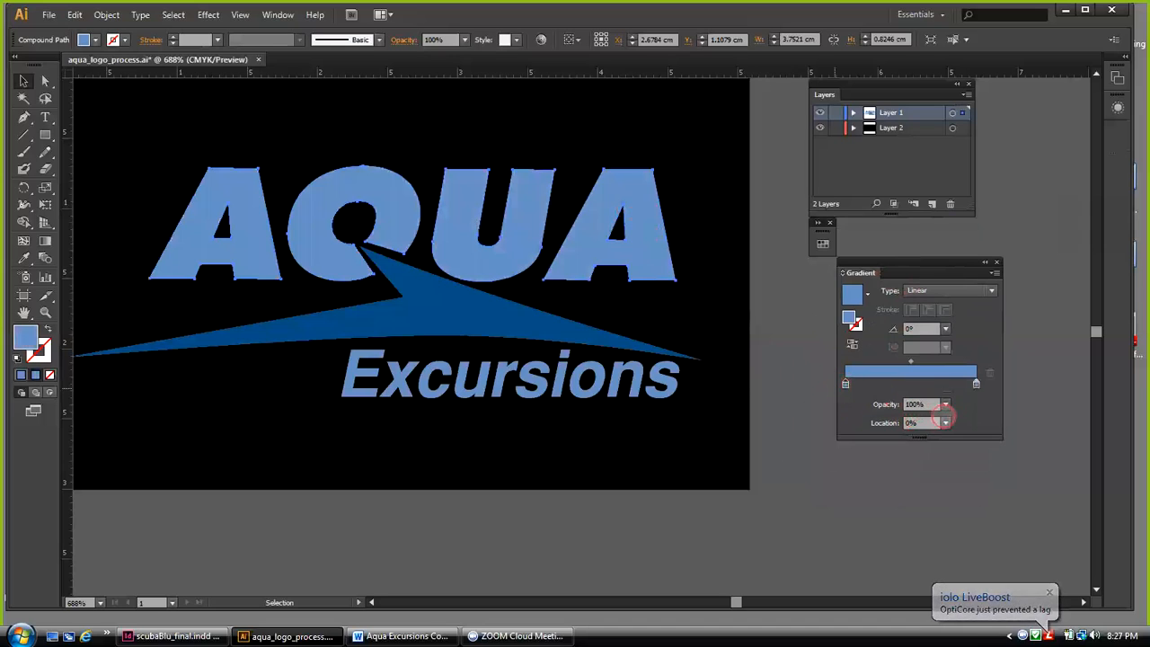
click(946, 405)
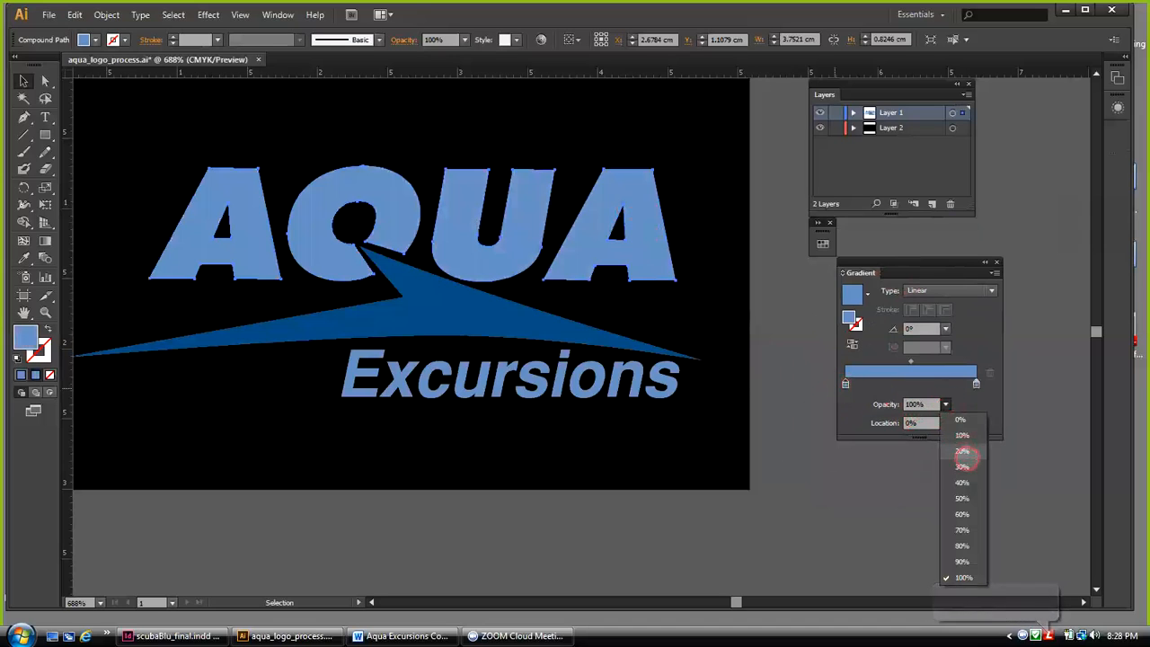
click(963, 482)
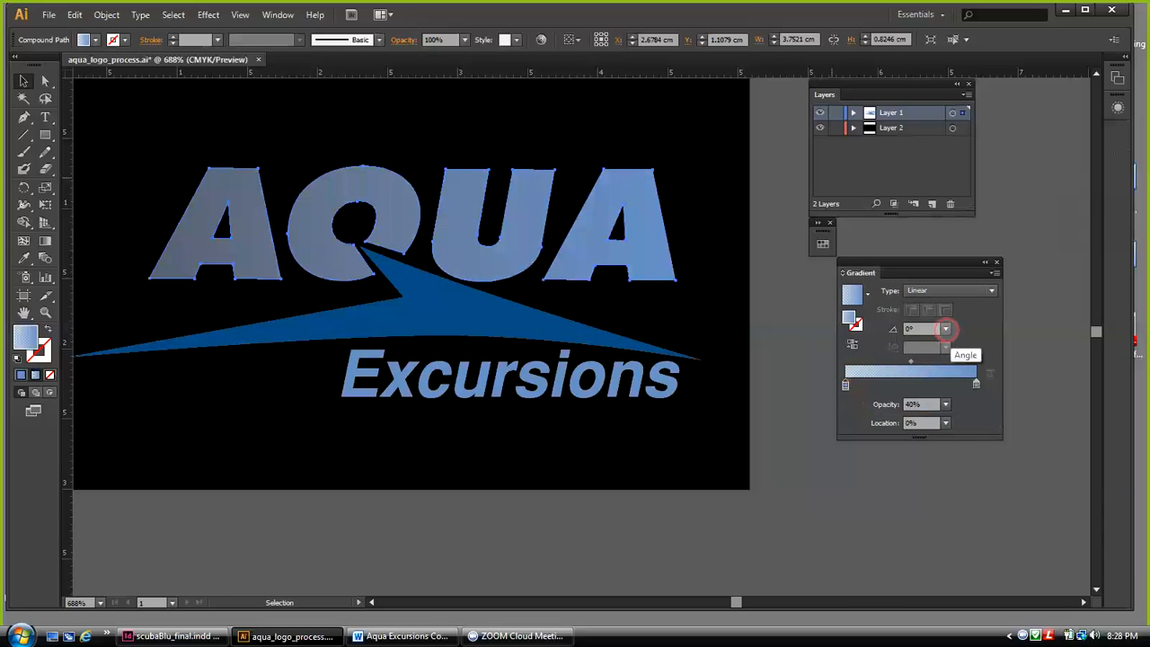
Set the AQUA gradient's angle to 90° and move its midpoint to about 70%, then reselect the start stop
click(945, 328)
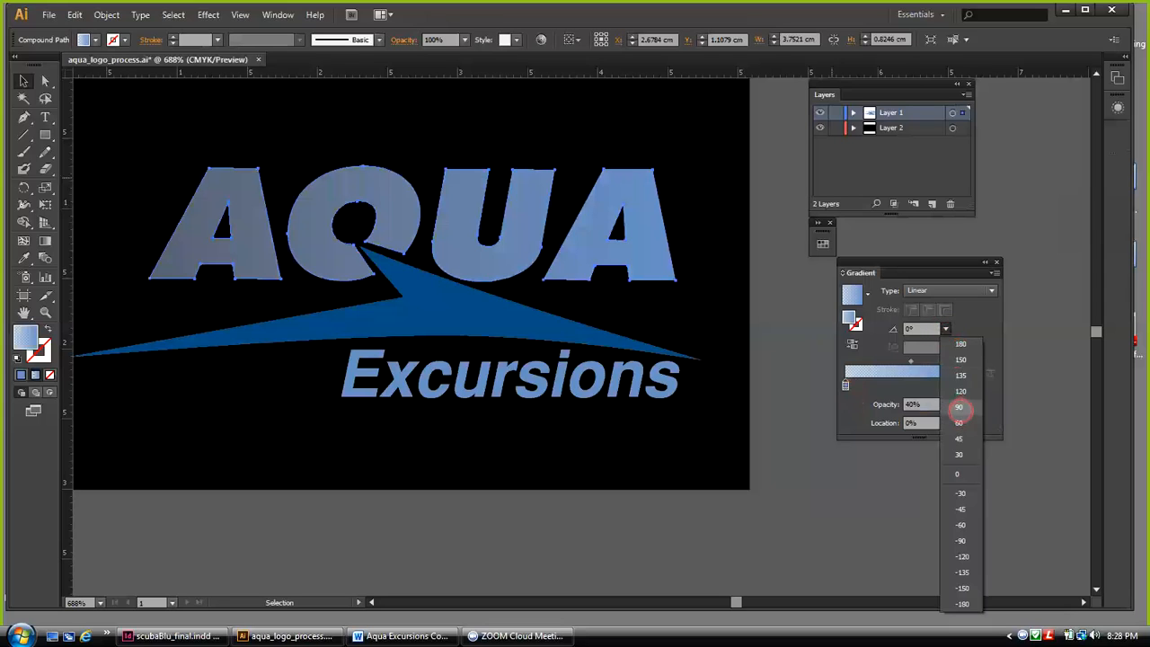
click(959, 408)
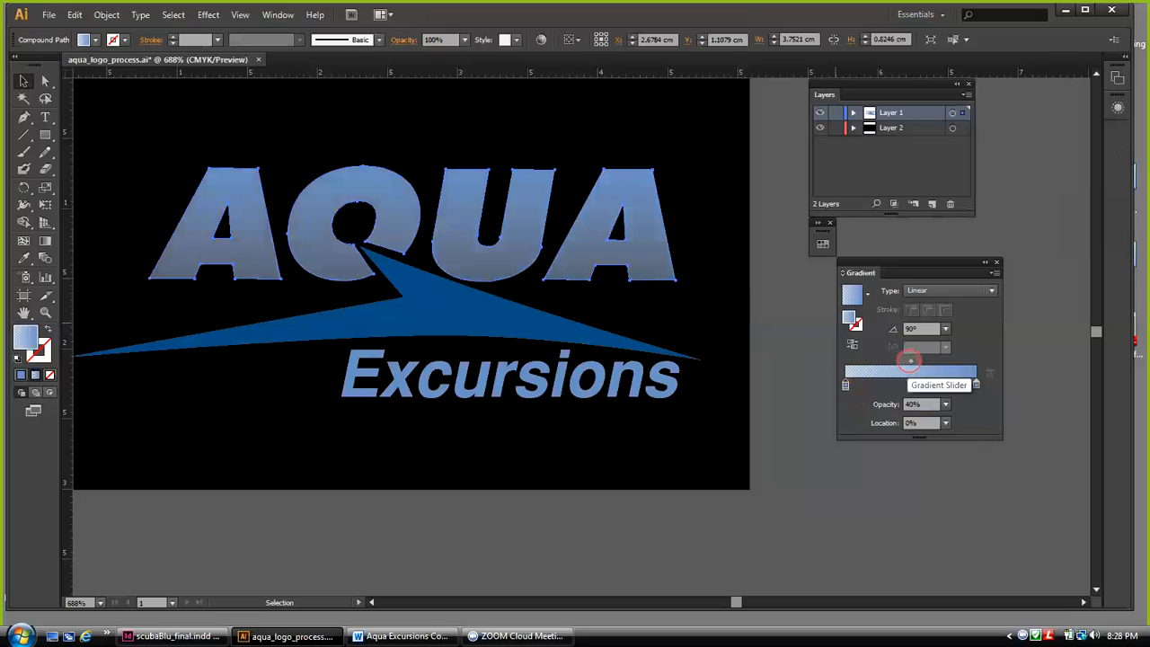
drag(910, 360, 928, 360)
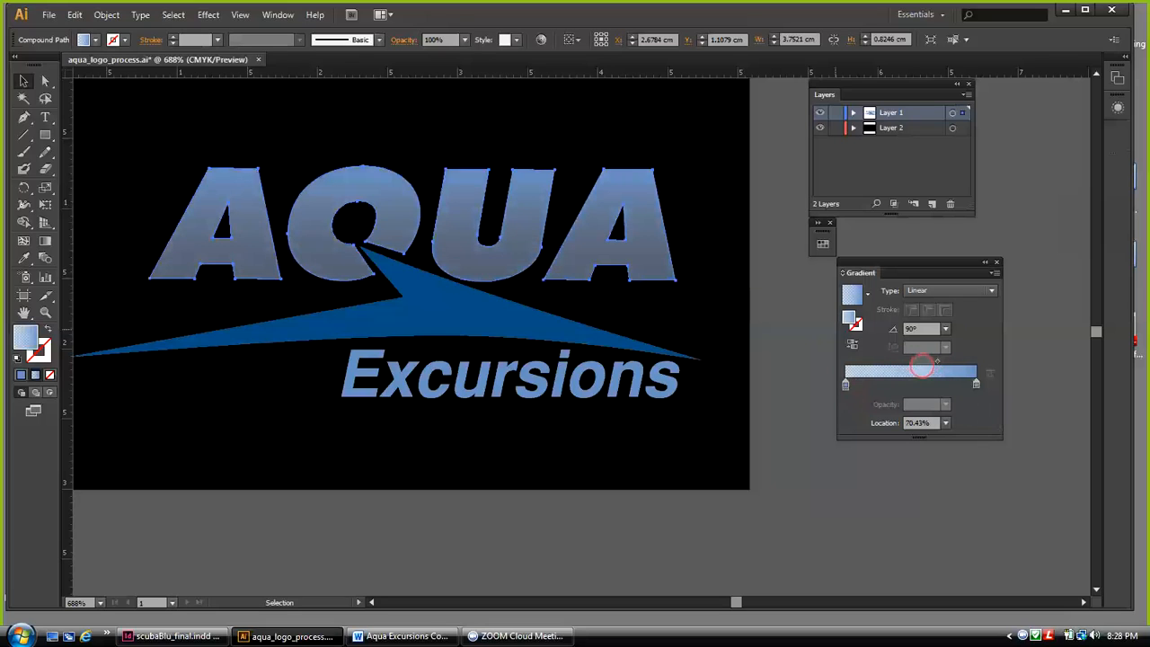
click(845, 384)
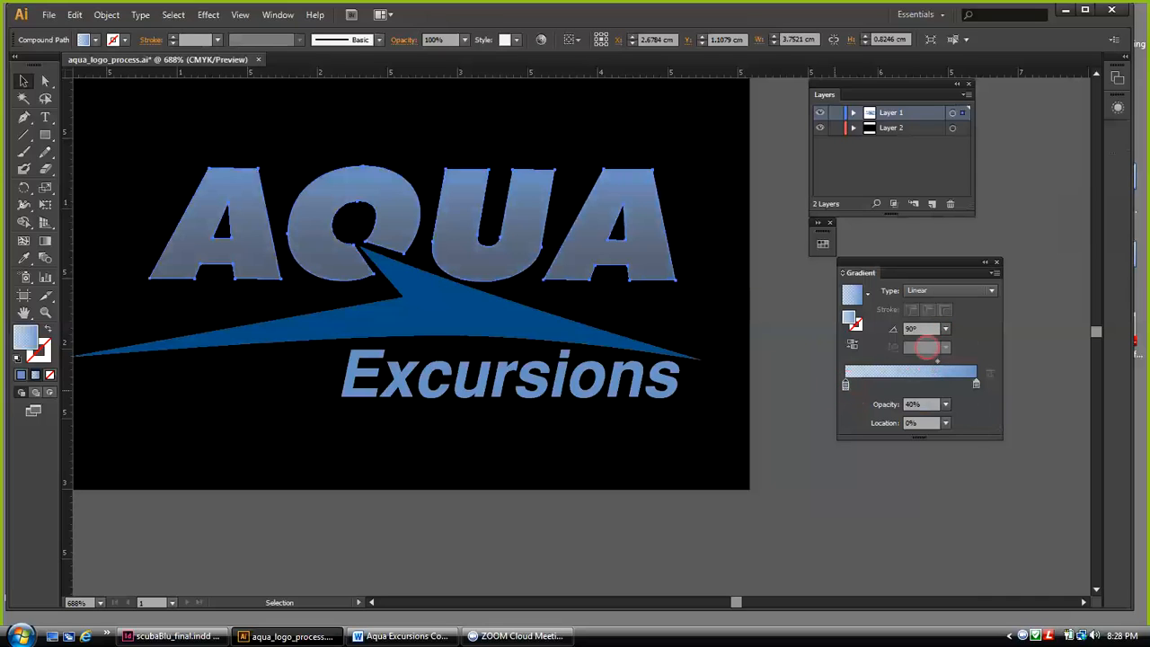
Try 20% and 10% opacity for the AQUA gradient's start stop against the black background, deselecting the lettering after each change
click(945, 404)
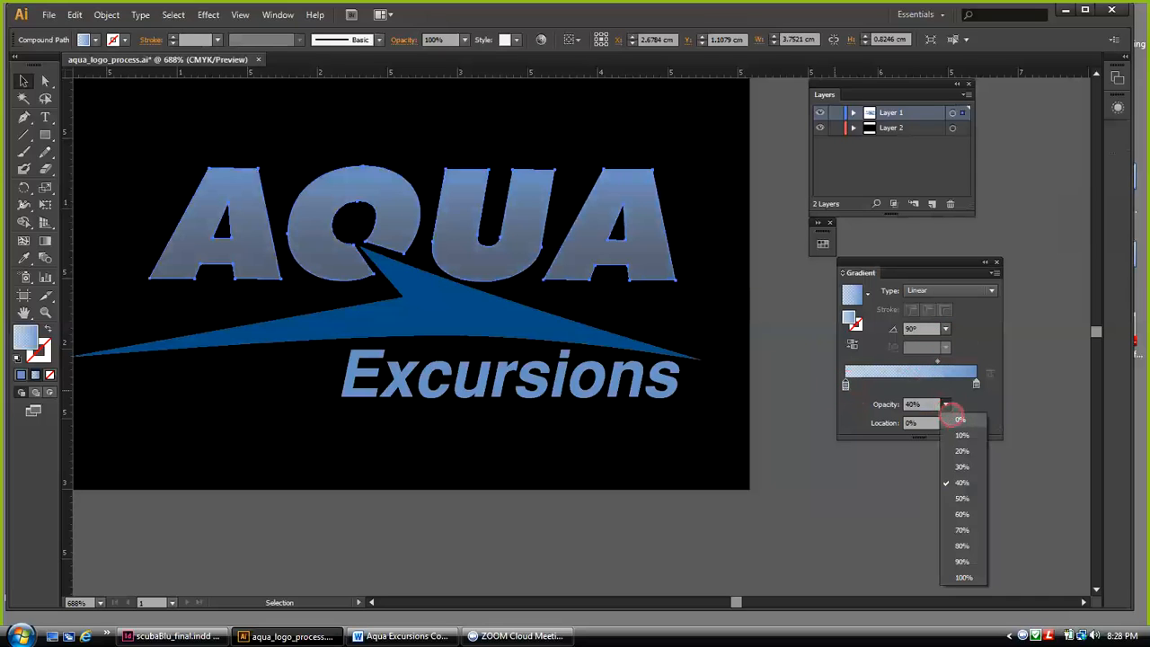
click(966, 447)
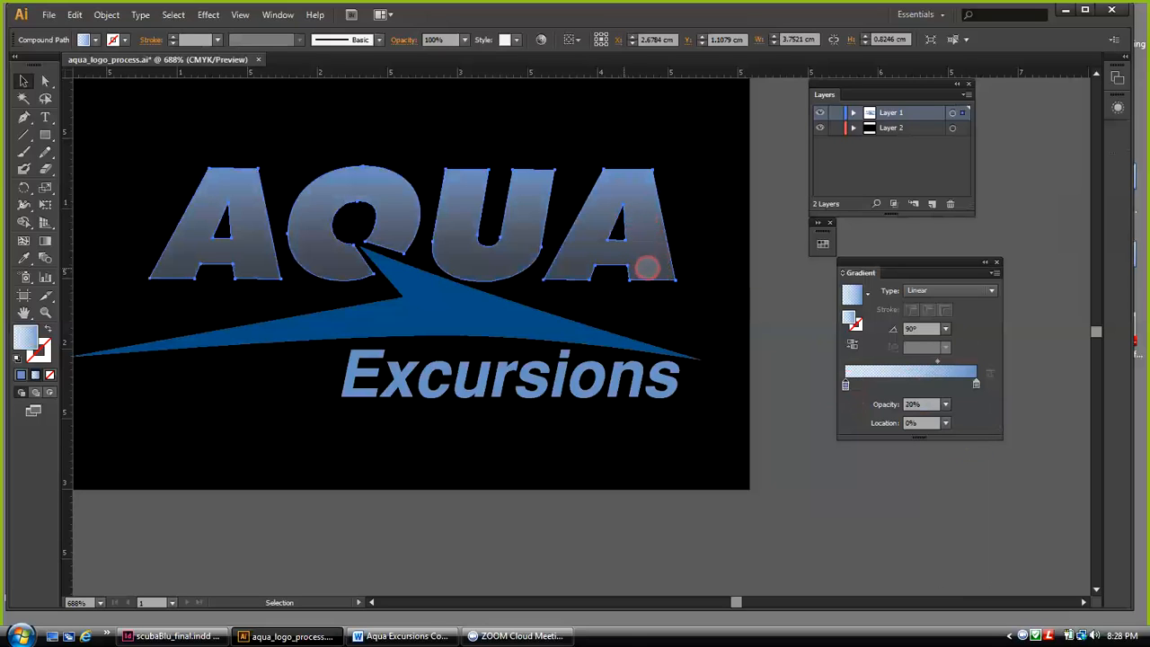
click(761, 256)
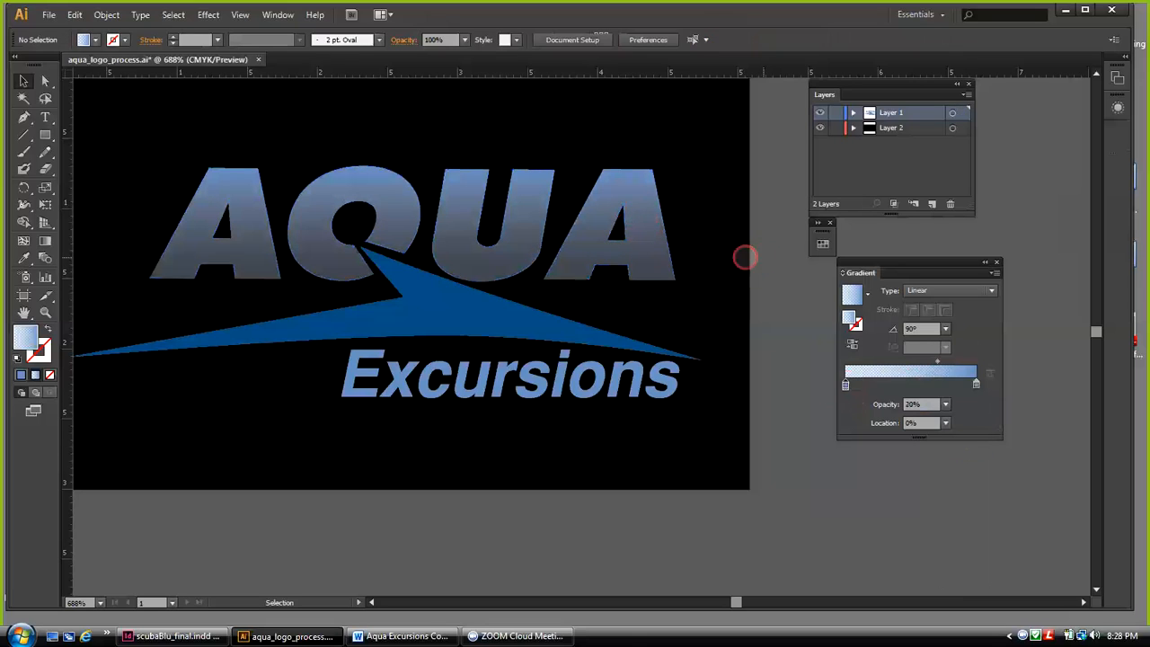
click(662, 269)
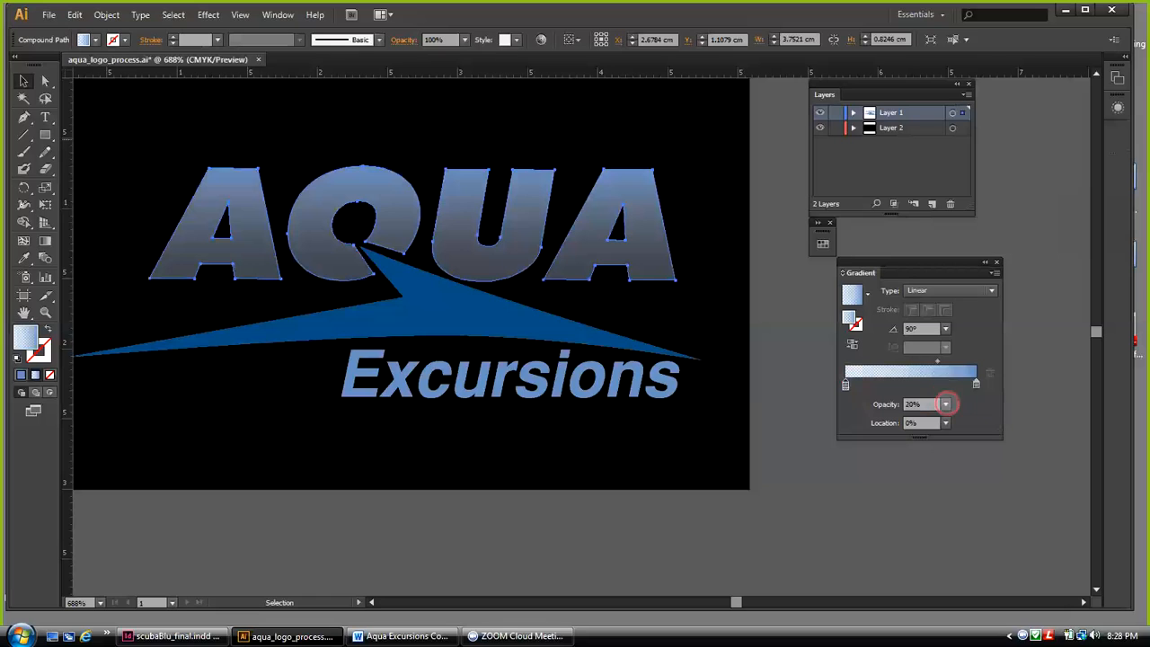
click(944, 404)
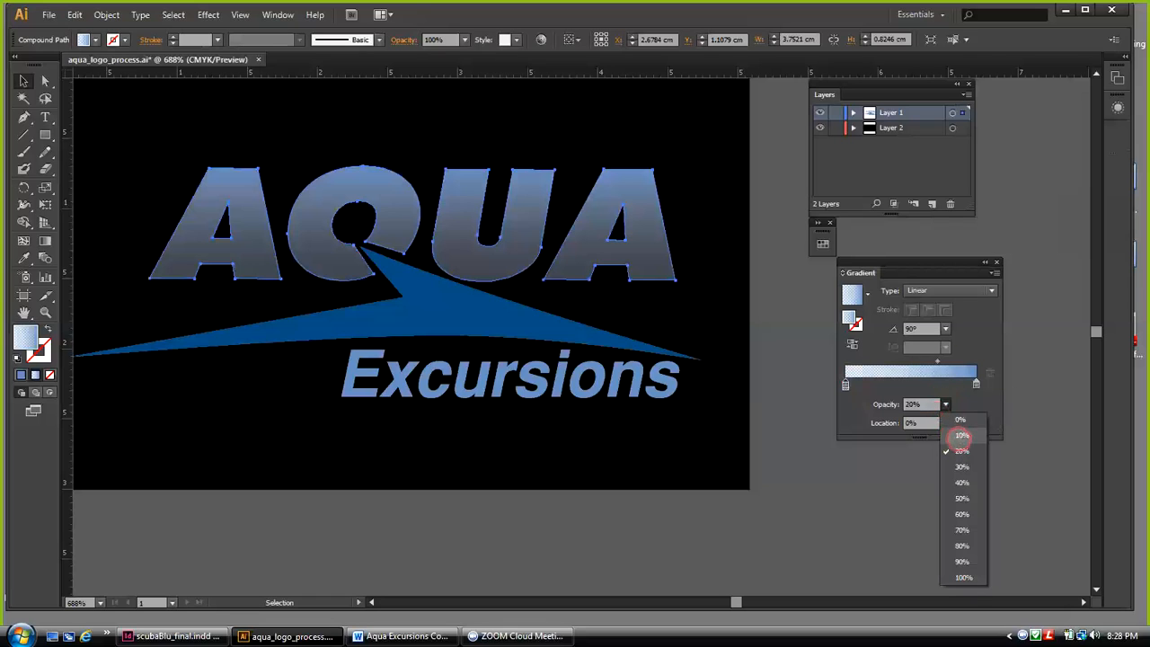
click(962, 435)
click(786, 245)
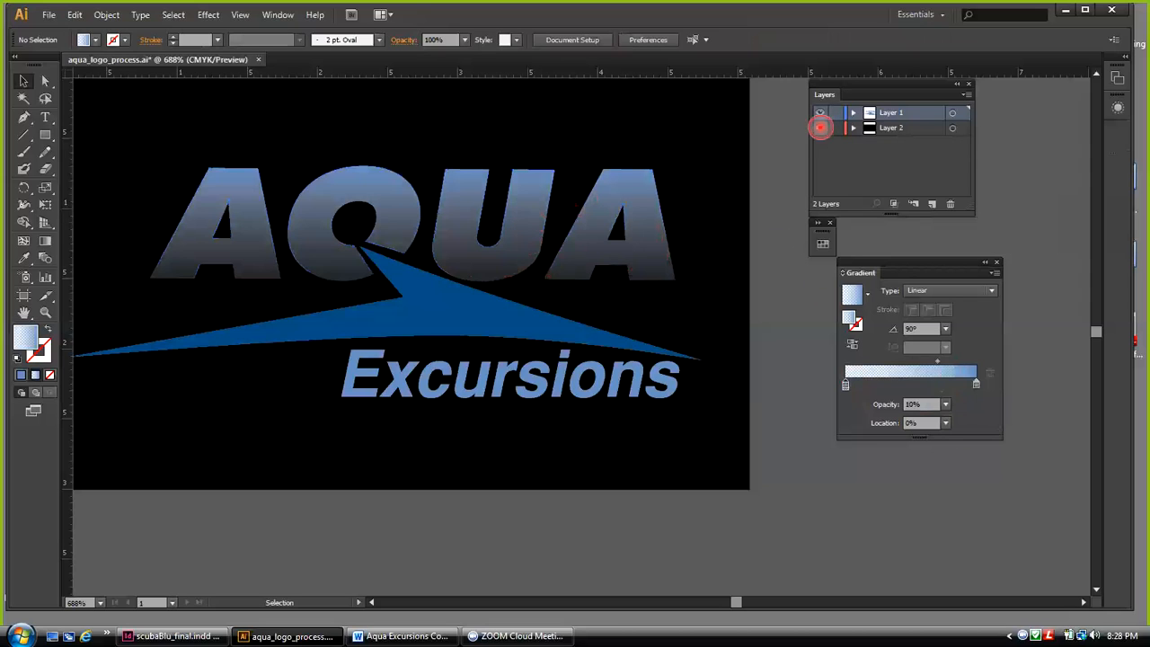
Hide the black background on Layer 2 and set the opacity of the AQUA gradient's start stop to 30%
click(819, 126)
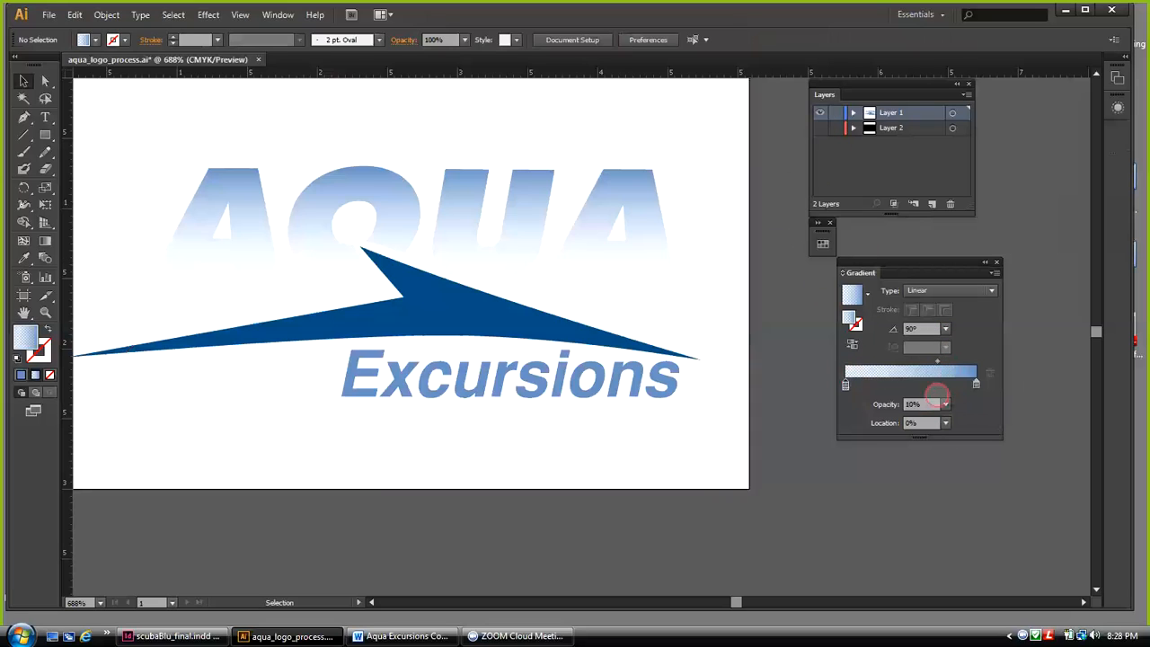
click(945, 403)
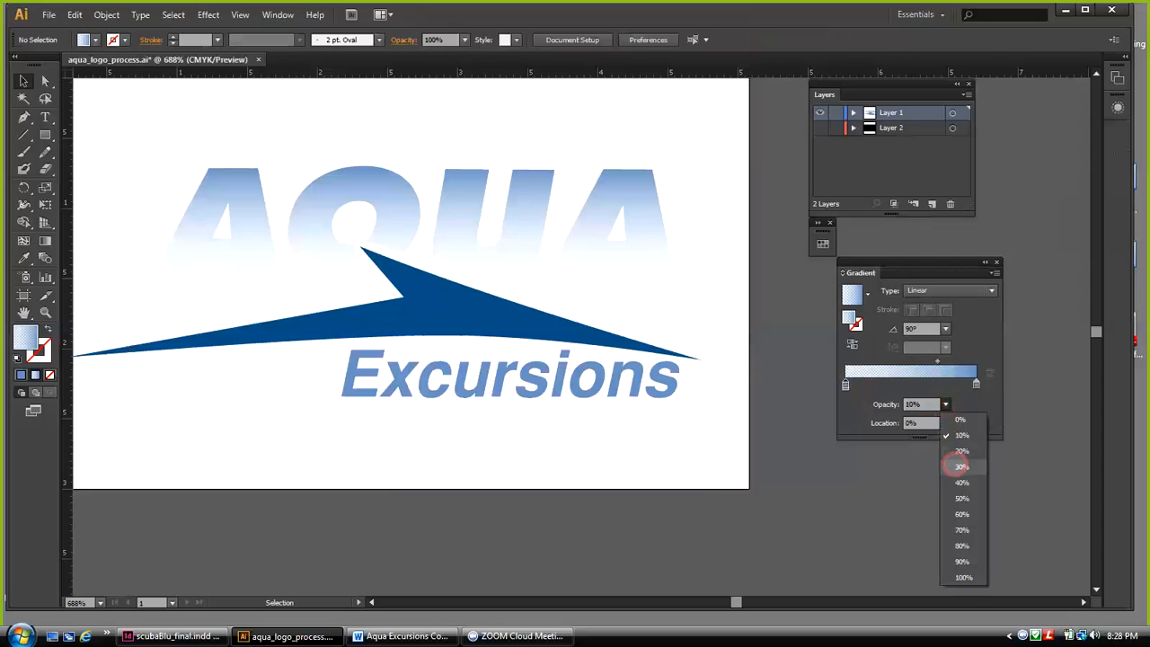
click(955, 464)
click(642, 226)
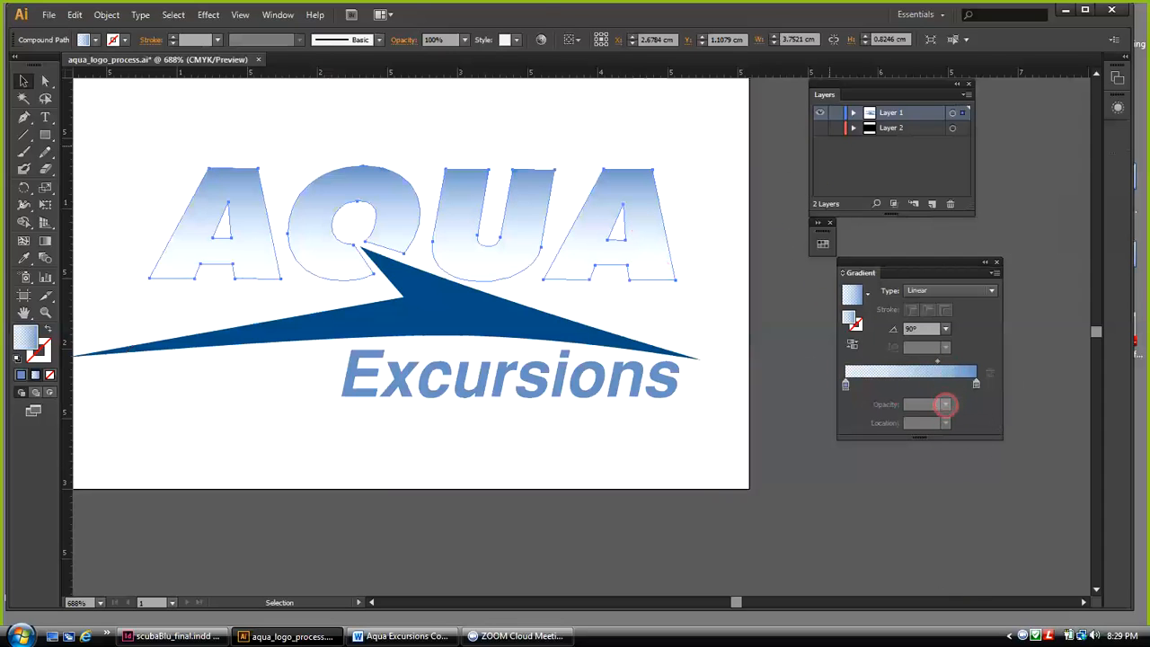
click(845, 385)
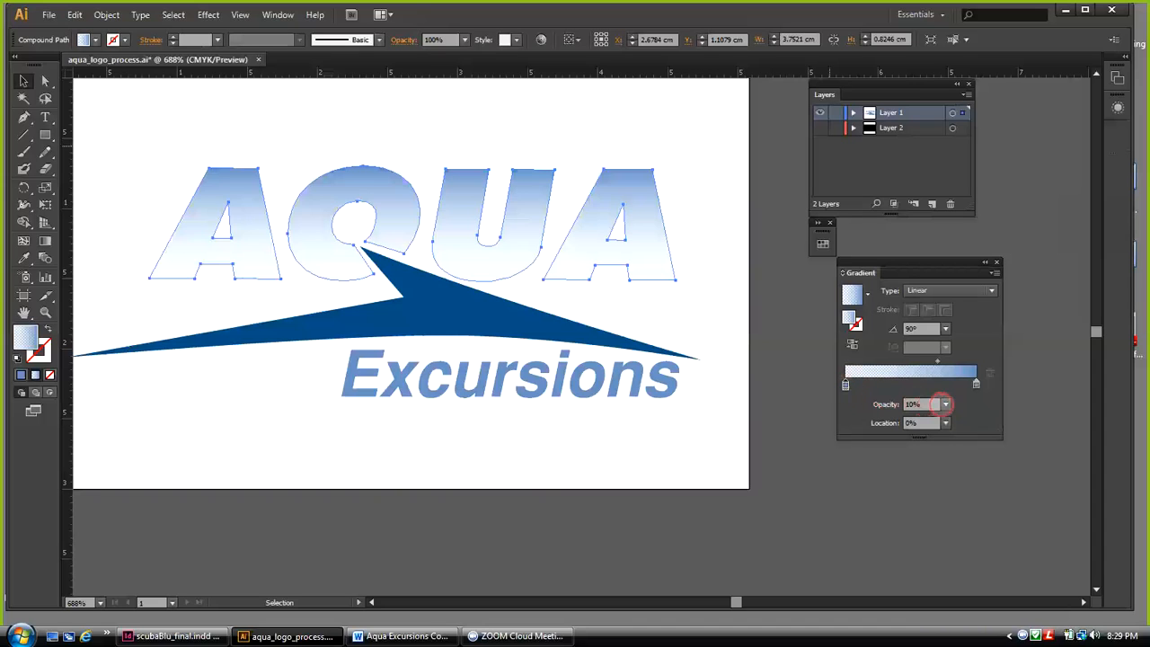
click(944, 404)
click(963, 462)
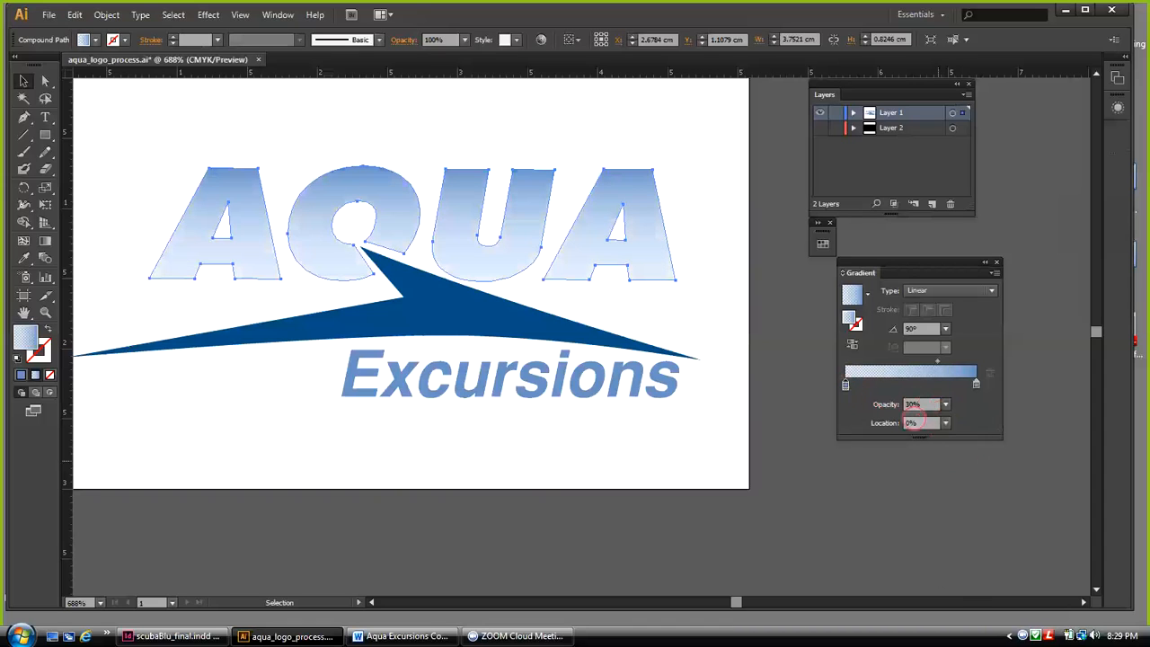
click(718, 211)
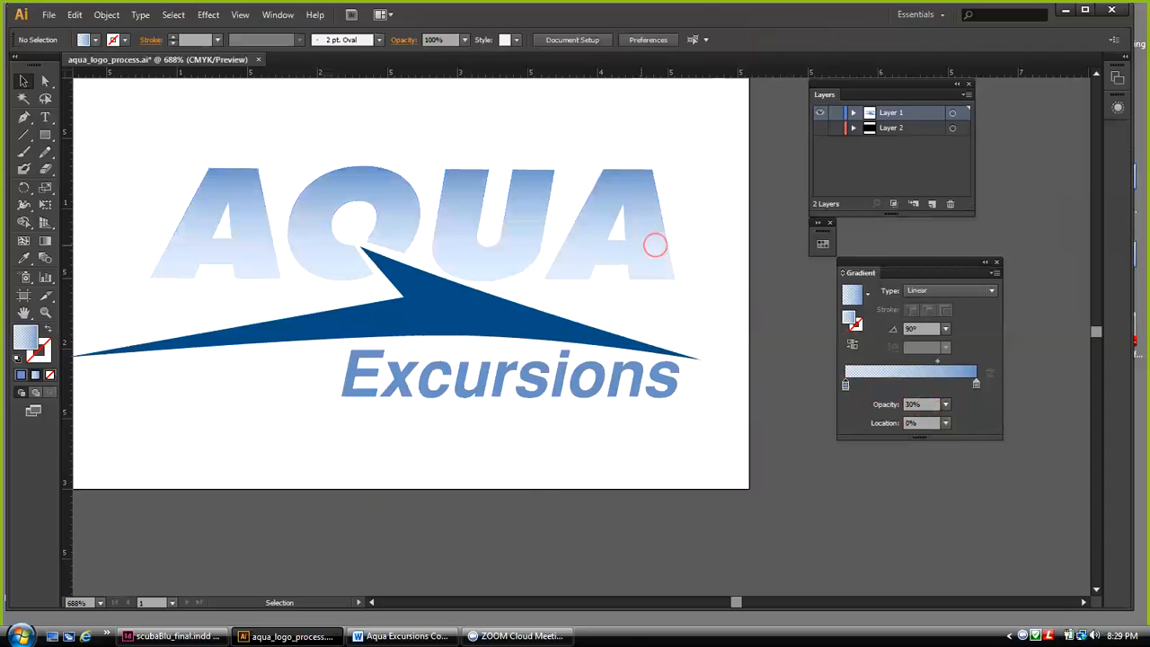
Move the midpoint of the AQUA gradient to about 62% and deselect the lettering
click(626, 192)
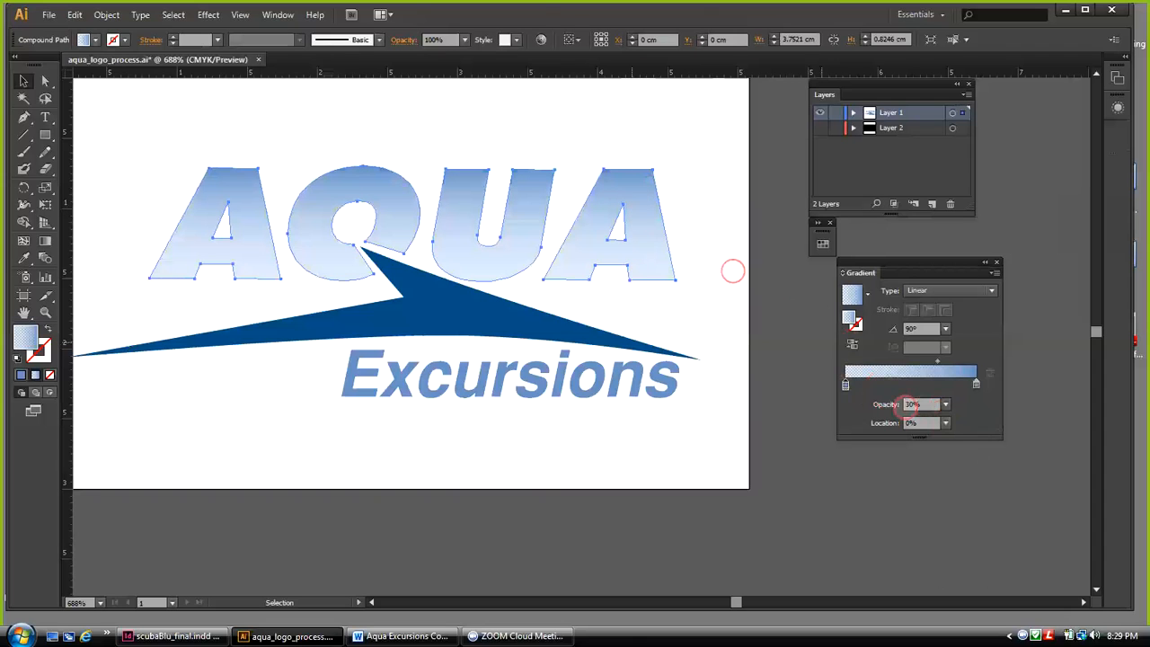
click(930, 361)
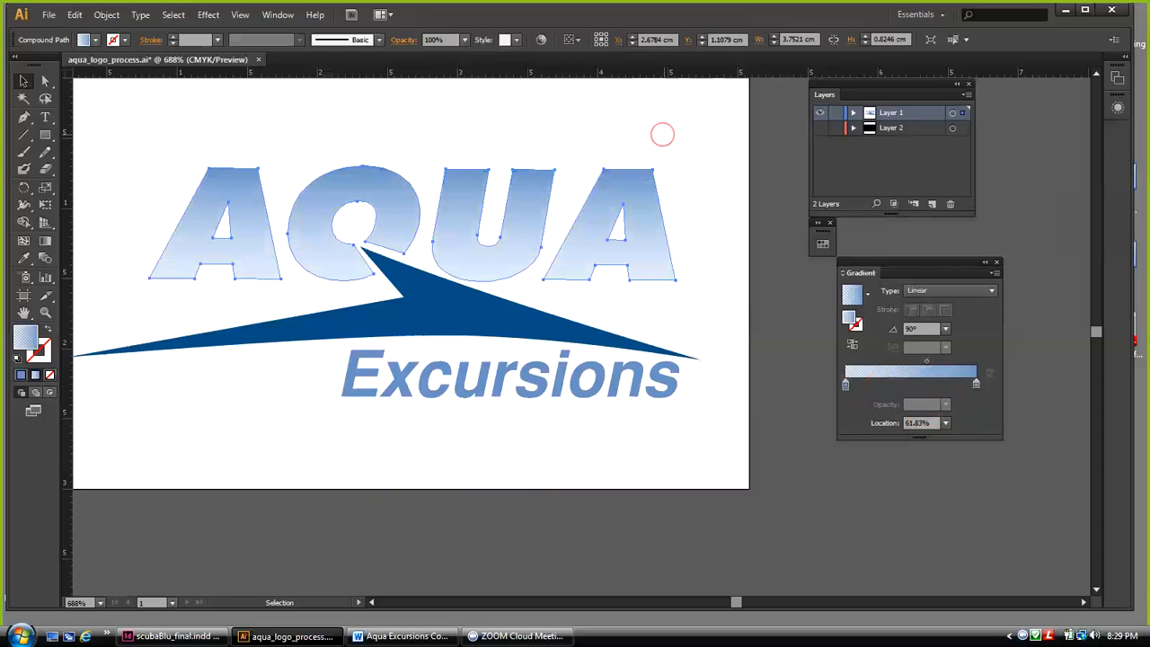
click(696, 177)
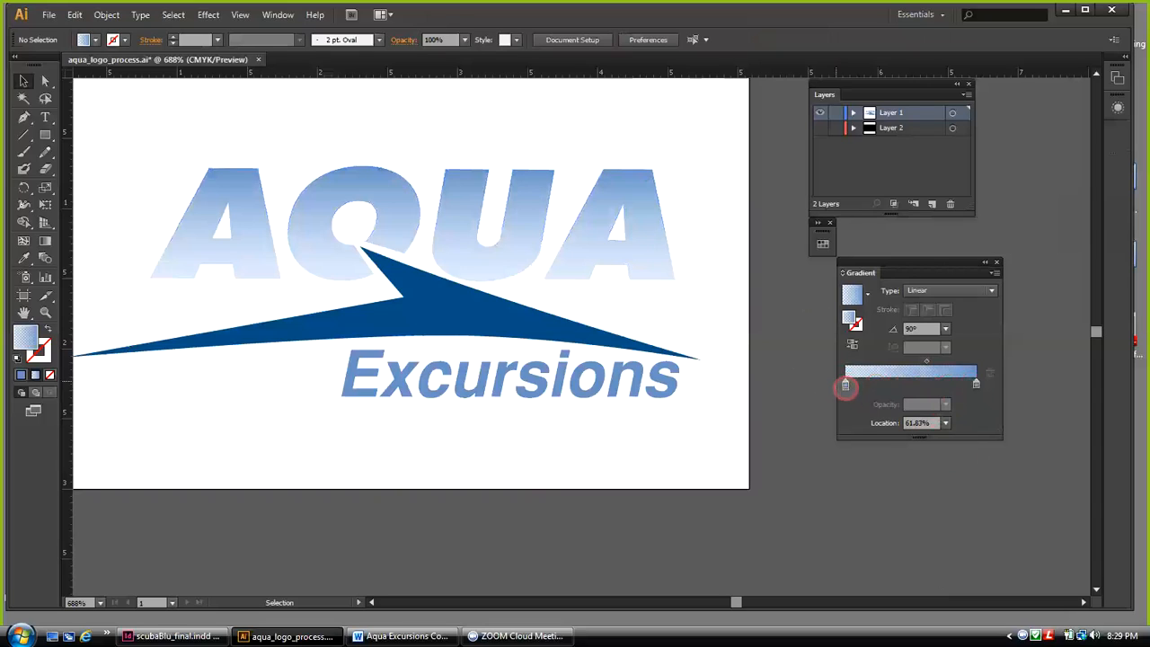
Raise the opacity of the AQUA gradient's start stop to 100%
click(844, 385)
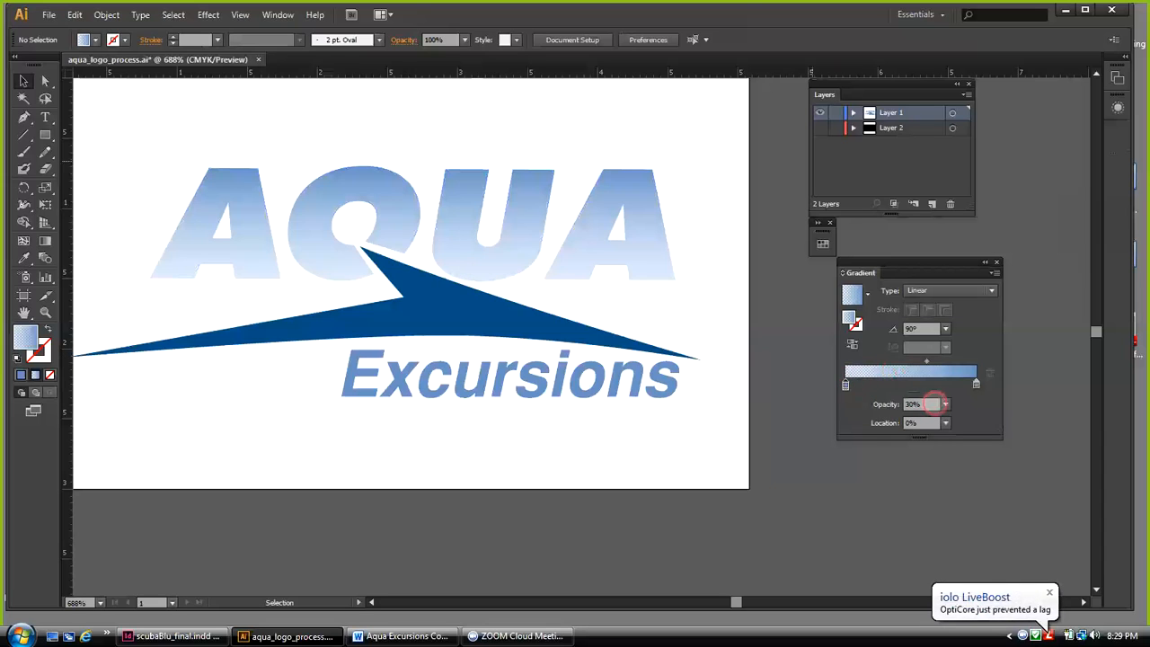
click(945, 405)
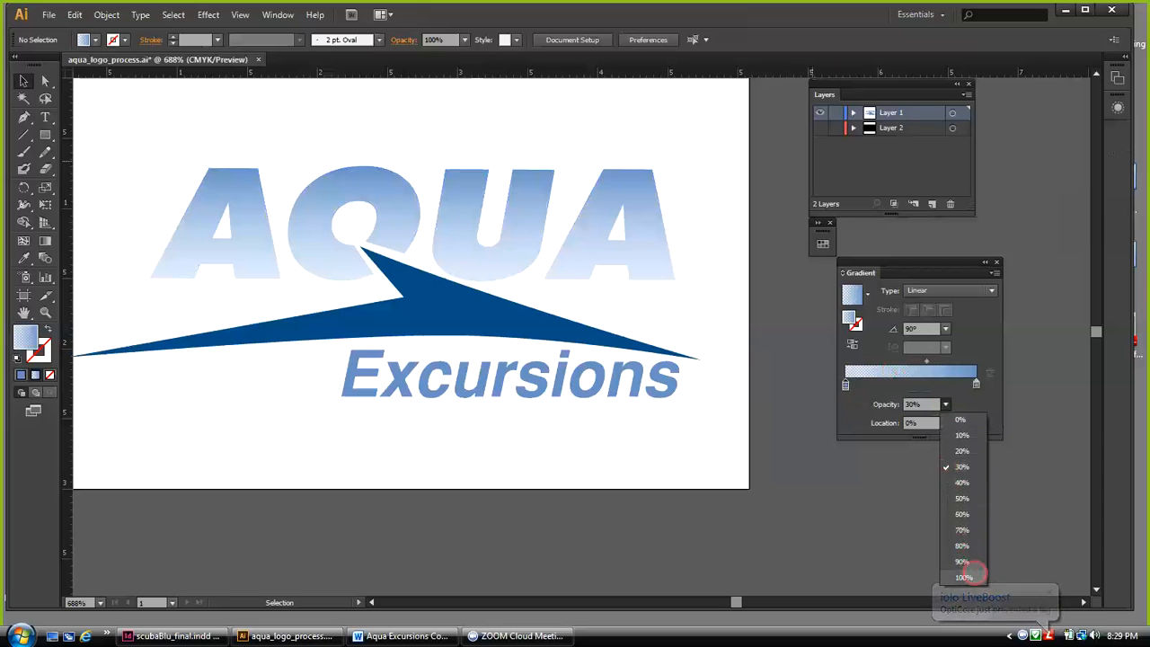
click(973, 576)
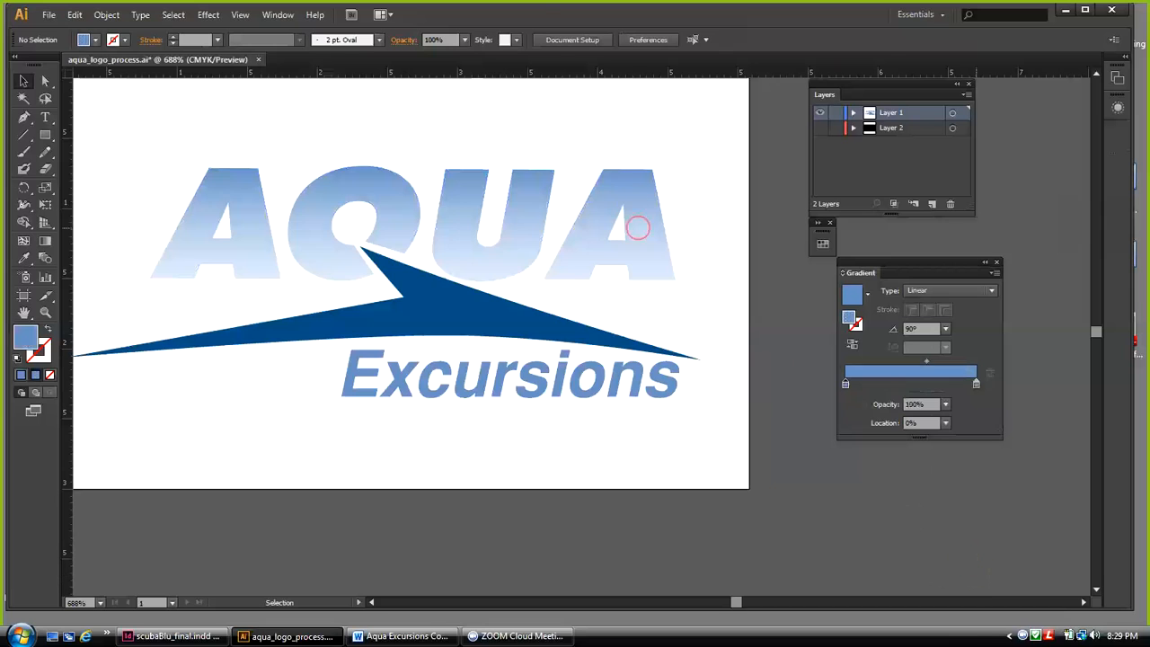
click(629, 188)
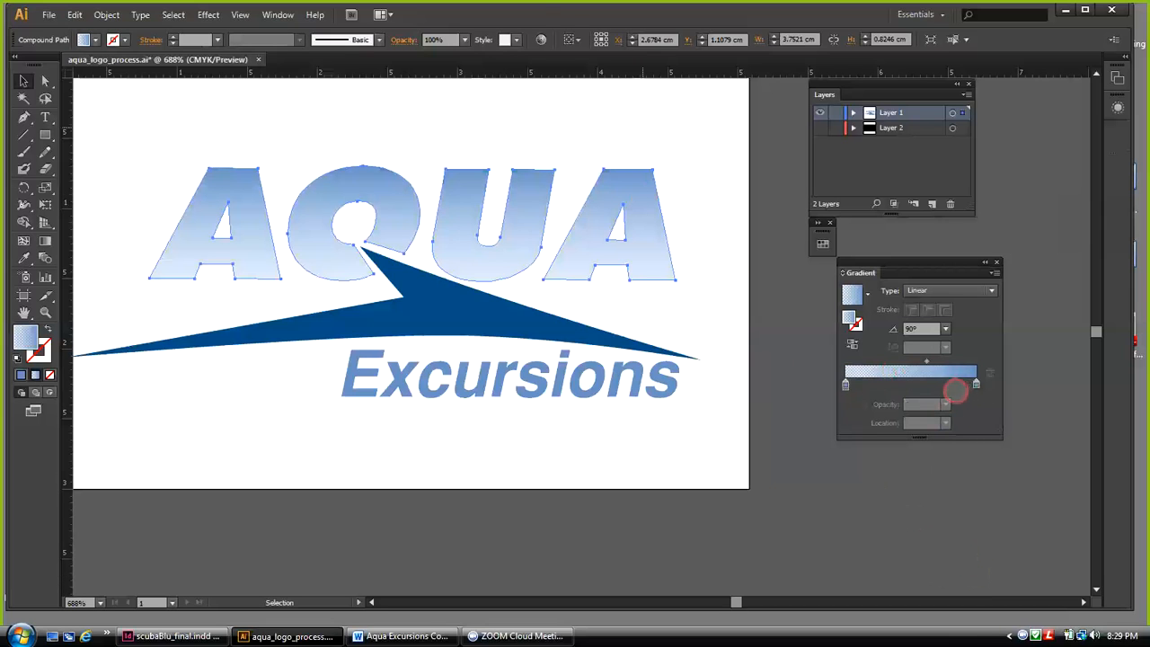
click(845, 387)
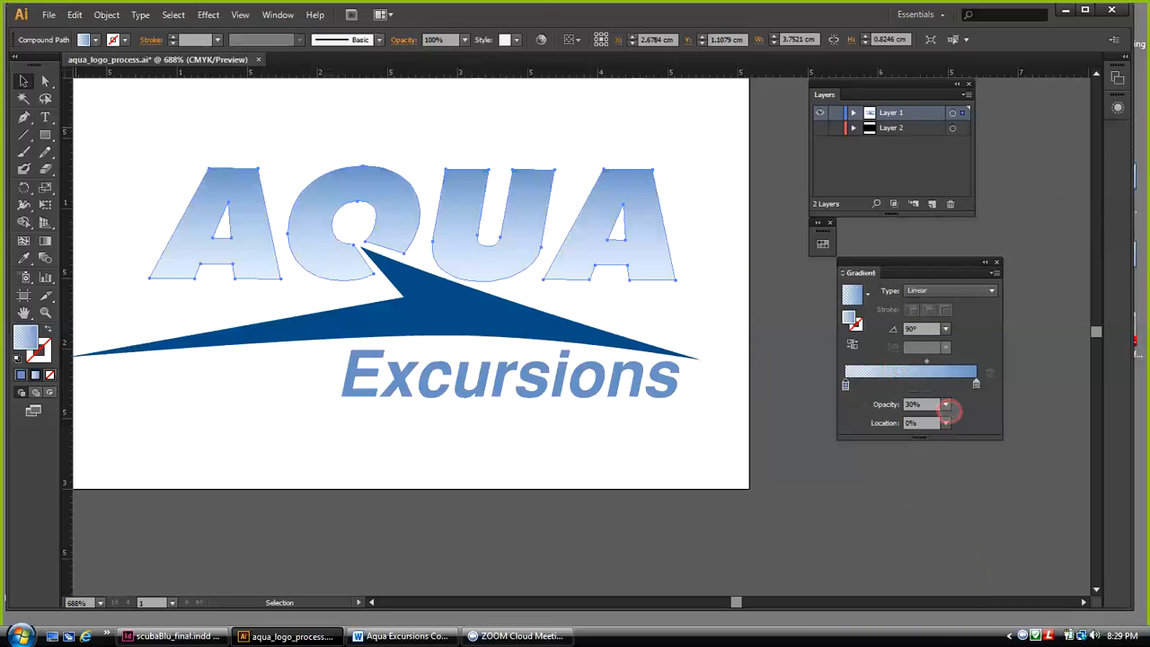
click(945, 404)
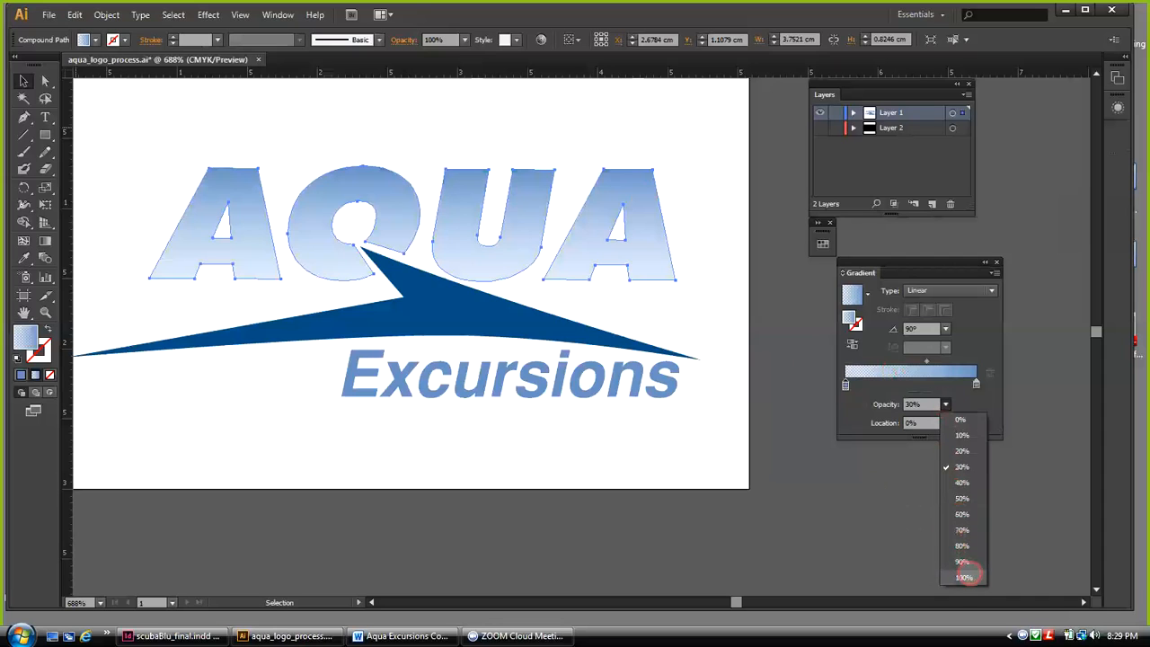
click(963, 580)
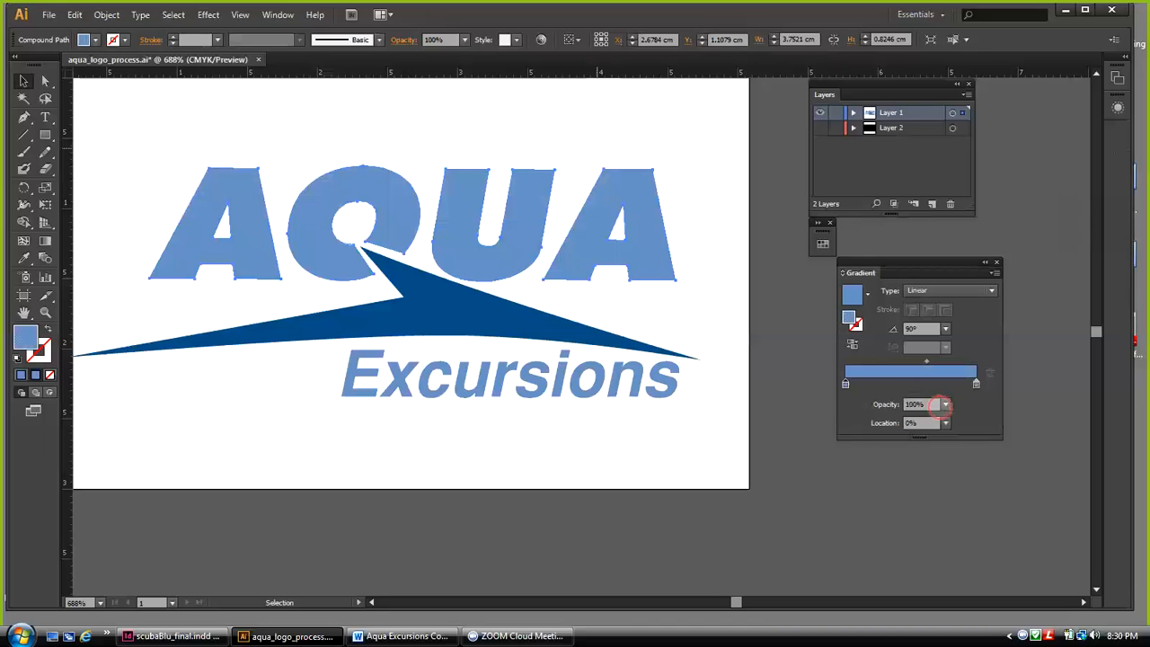
Return the AQUA gradient's start stop to 30% opacity and show the black background on Layer 2 again
click(946, 404)
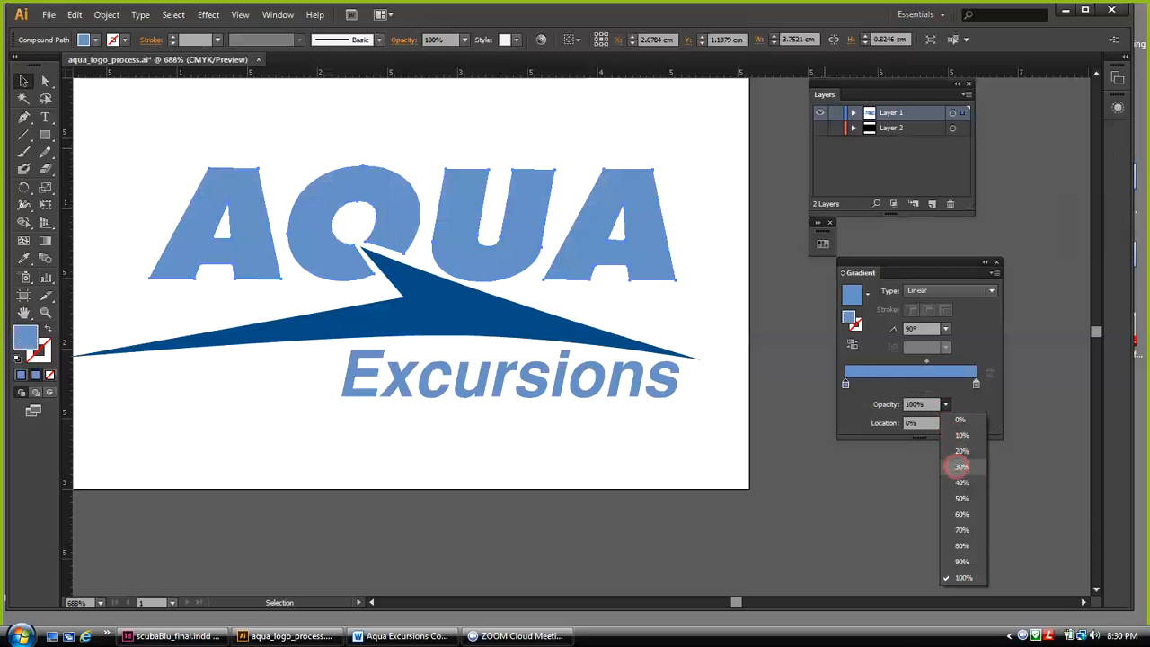
click(958, 466)
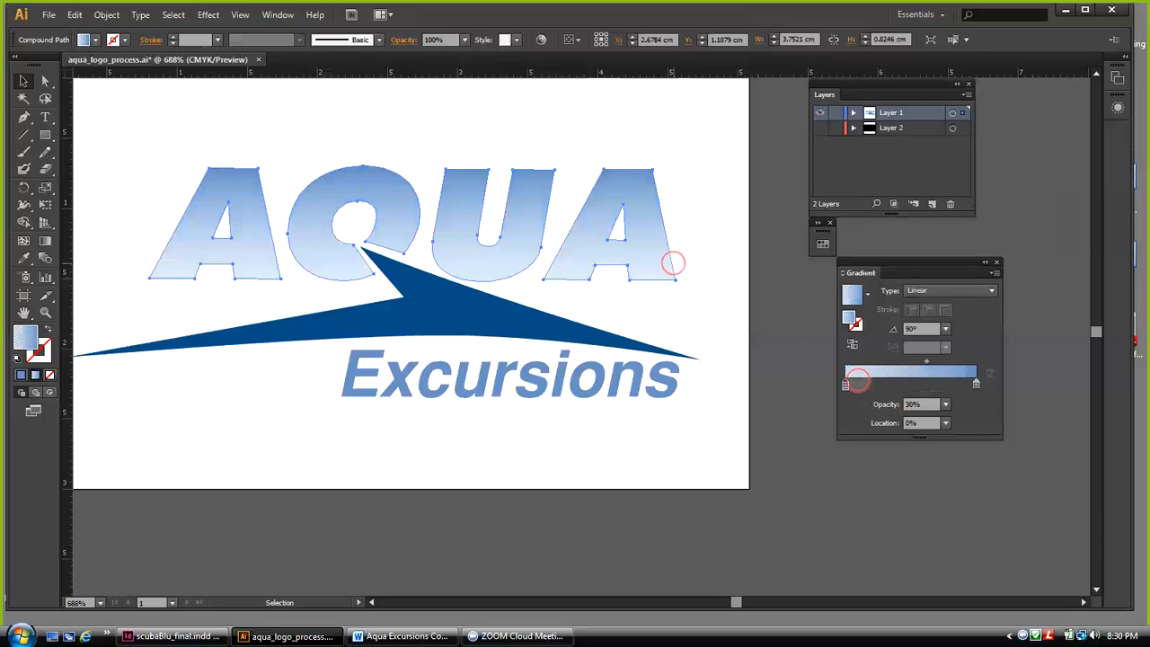
click(693, 263)
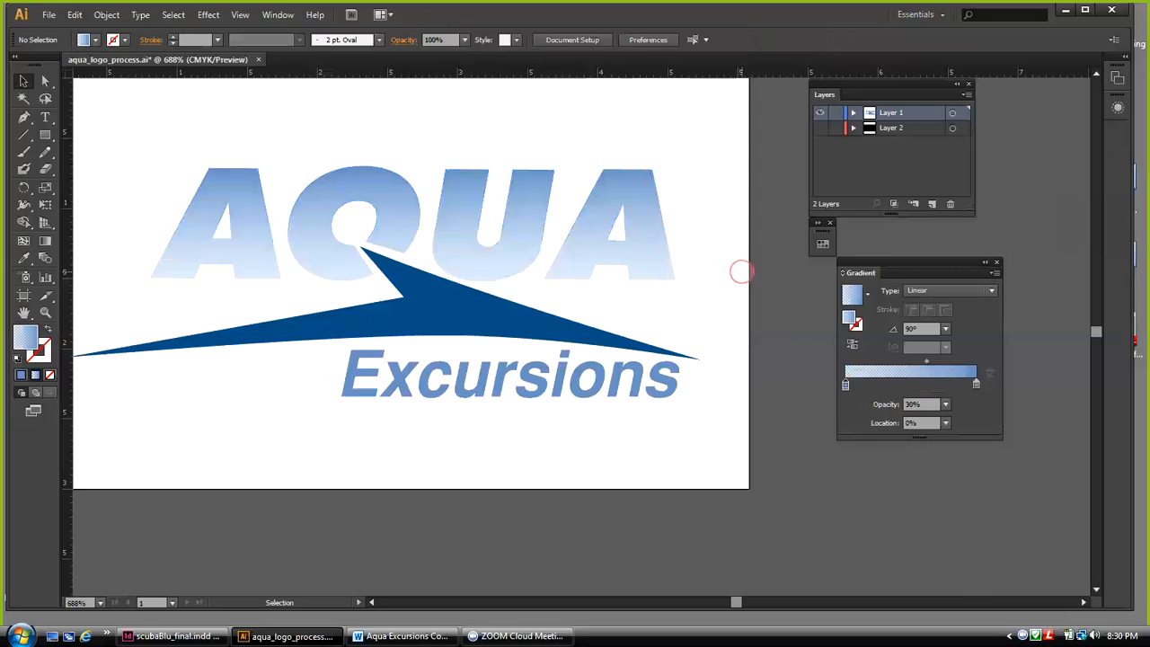
drag(885, 258, 942, 242)
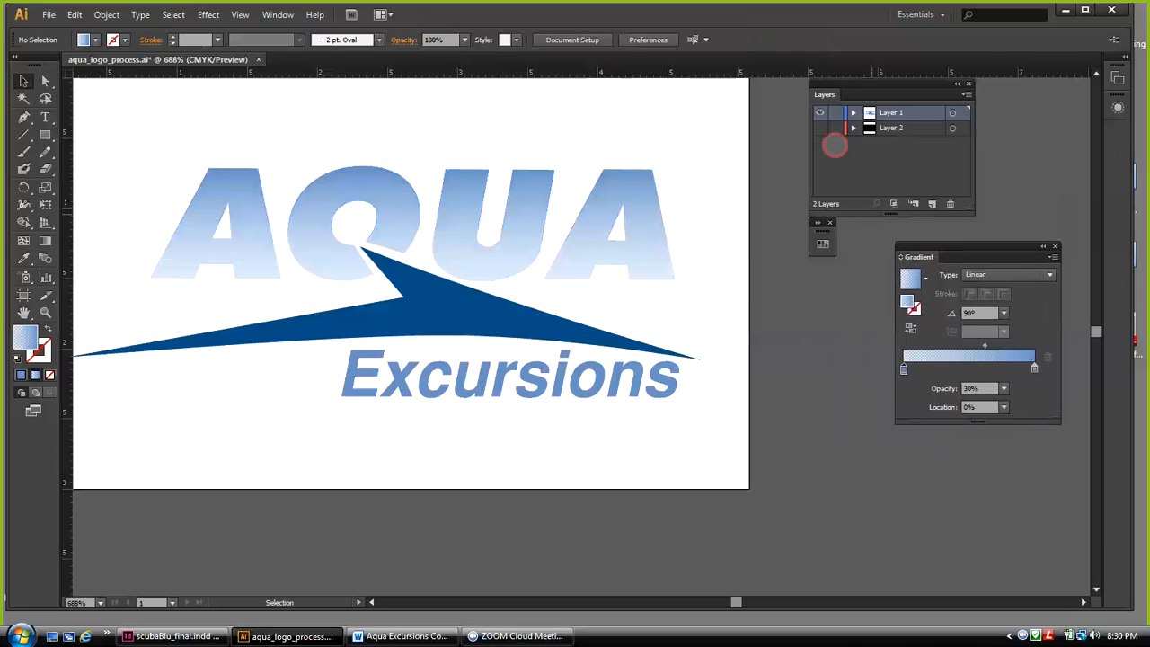
click(821, 128)
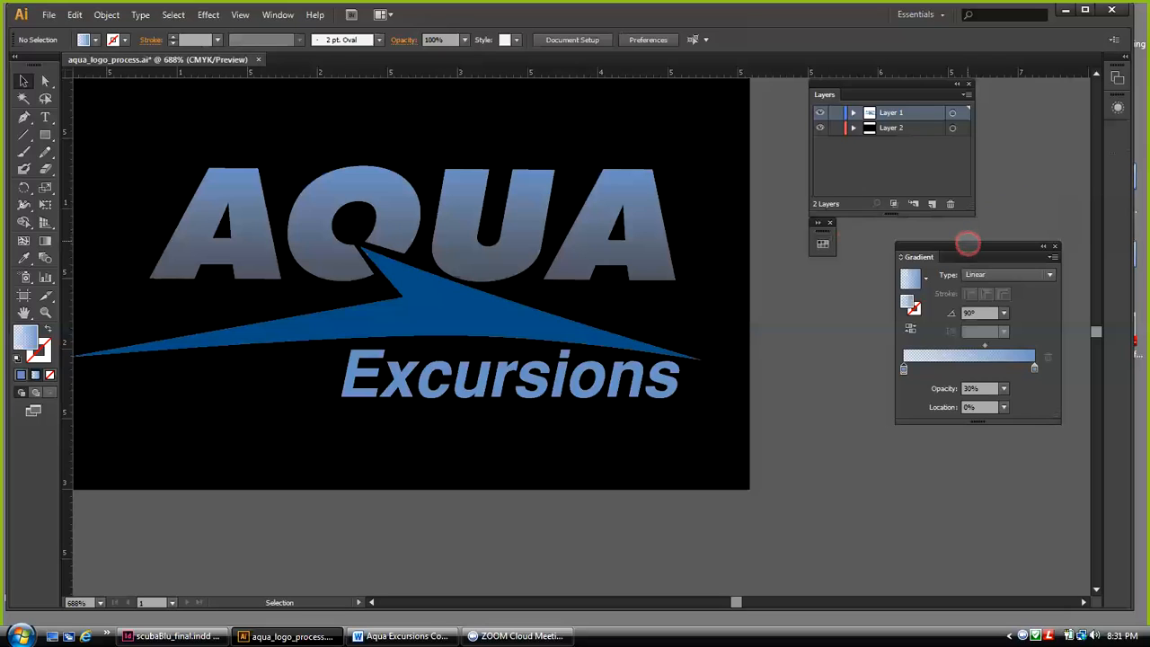
Collapse the gradient and layers settings to icons and stack them with the swatches in one group clear of the artboard
drag(965, 244, 907, 246)
click(978, 247)
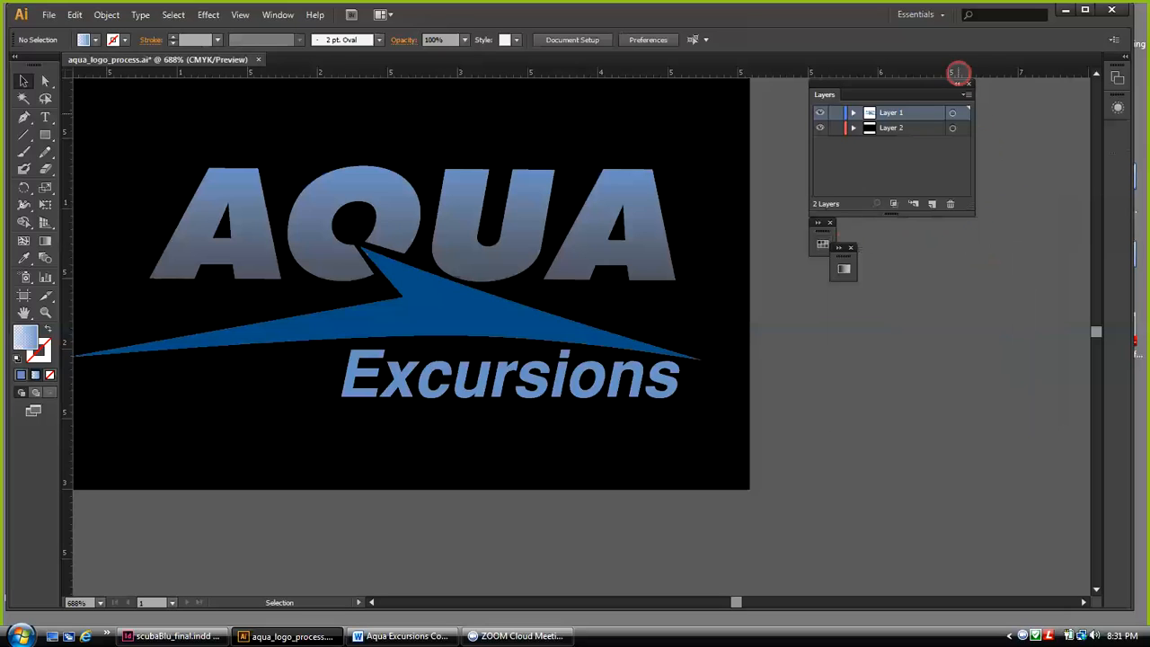
click(957, 84)
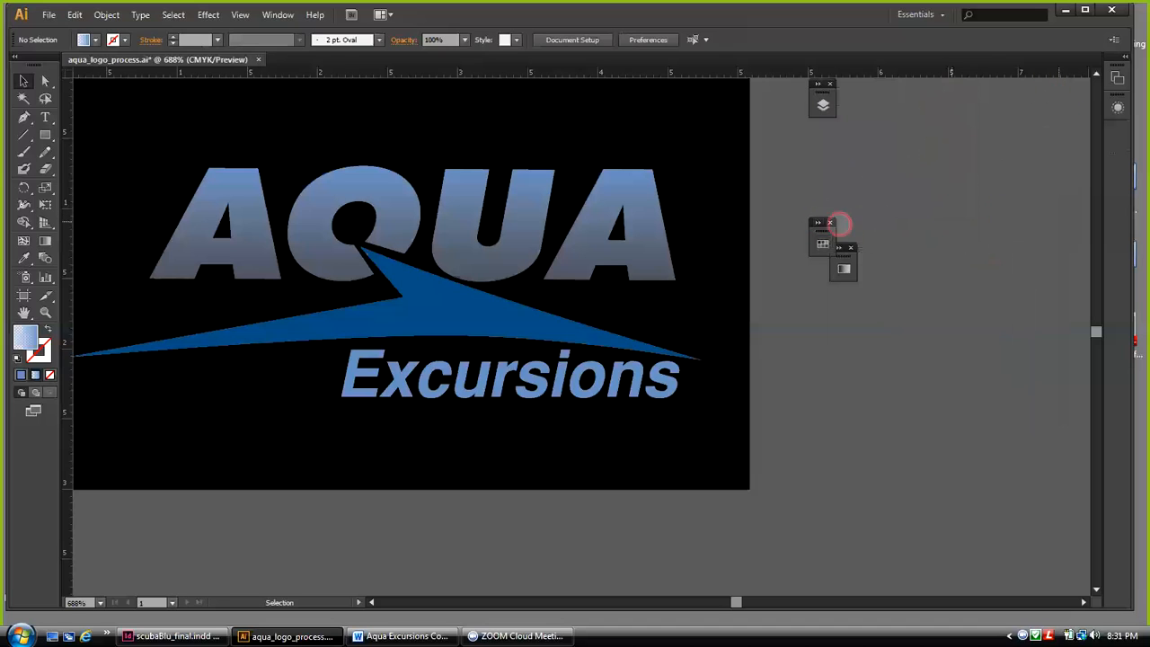
drag(823, 232, 1074, 97)
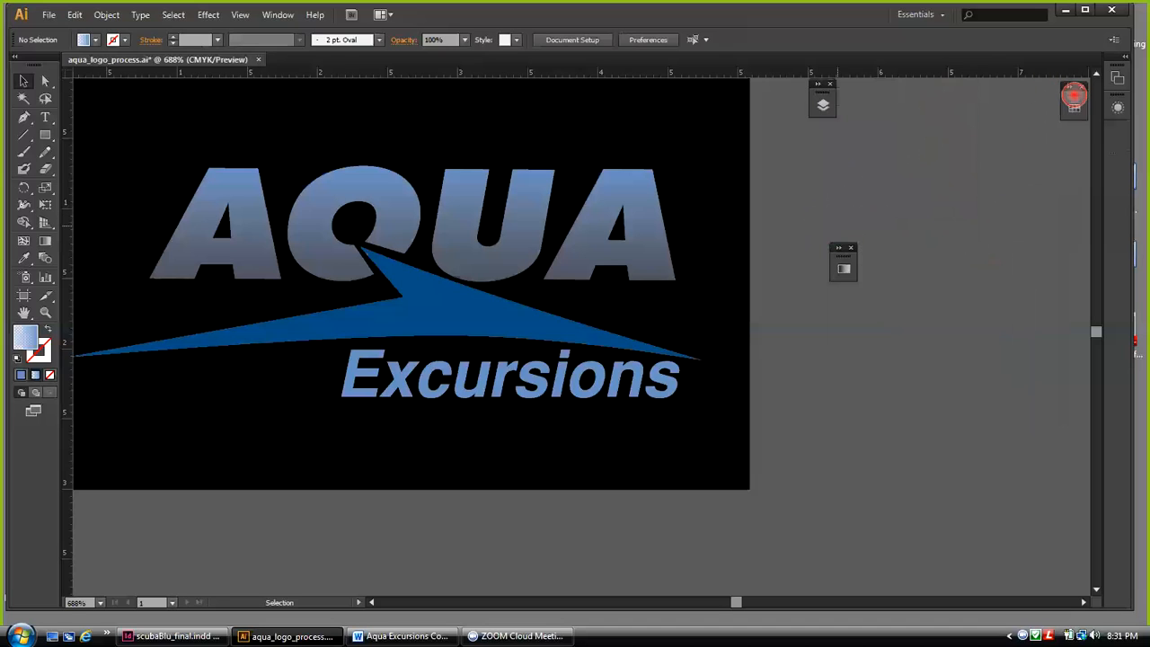
drag(843, 256, 1075, 135)
drag(821, 98, 1073, 166)
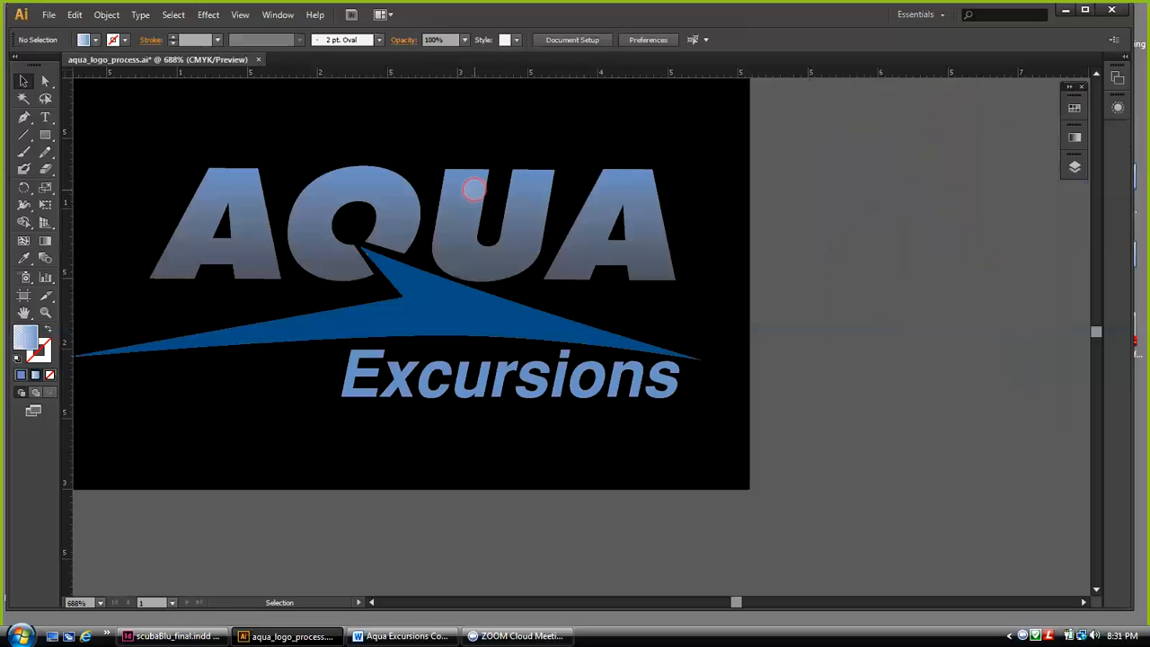
Select the AQUA lettering, bring up its Appearance settings and float them beside the artboard
click(473, 188)
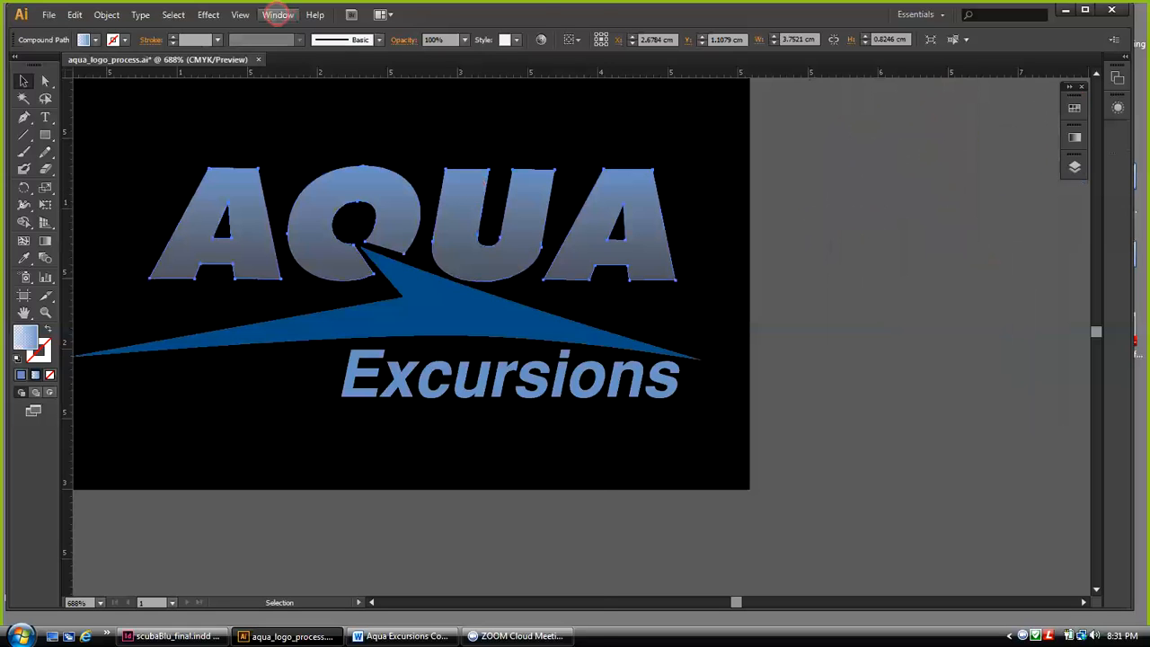
click(278, 15)
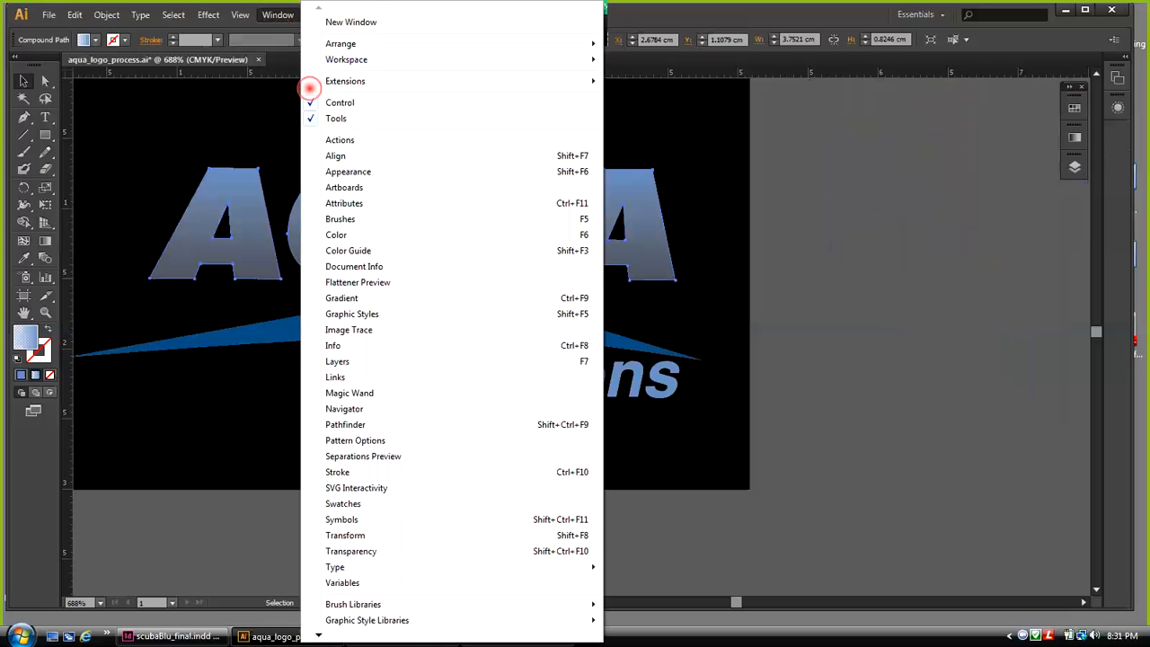
click(350, 171)
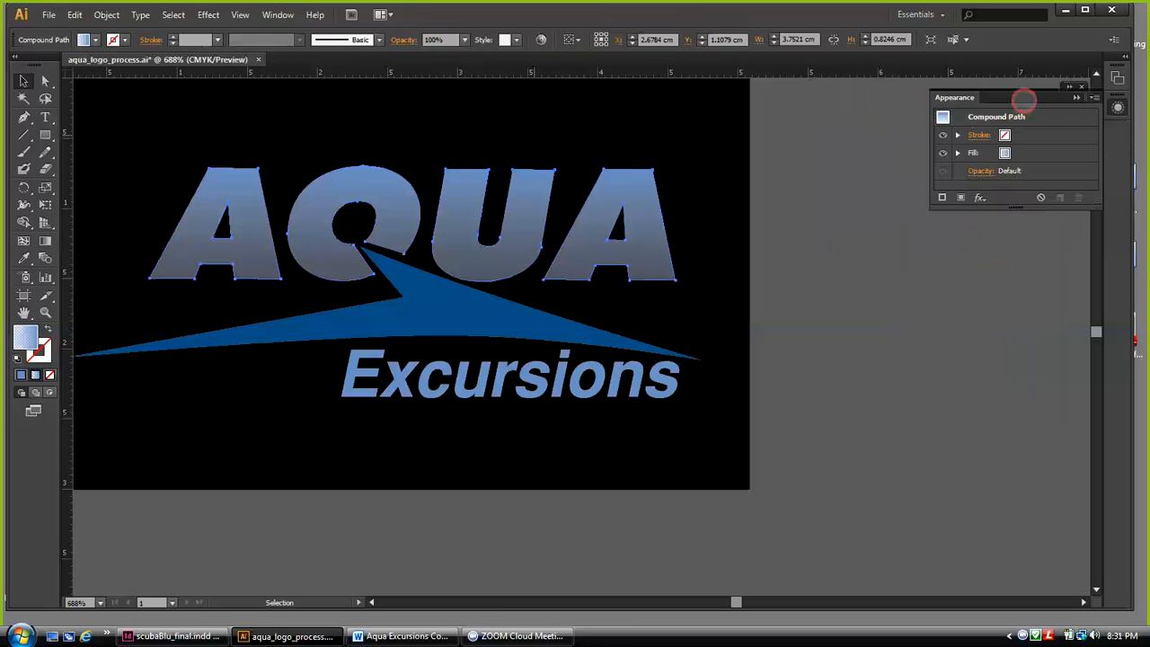
drag(970, 102, 837, 229)
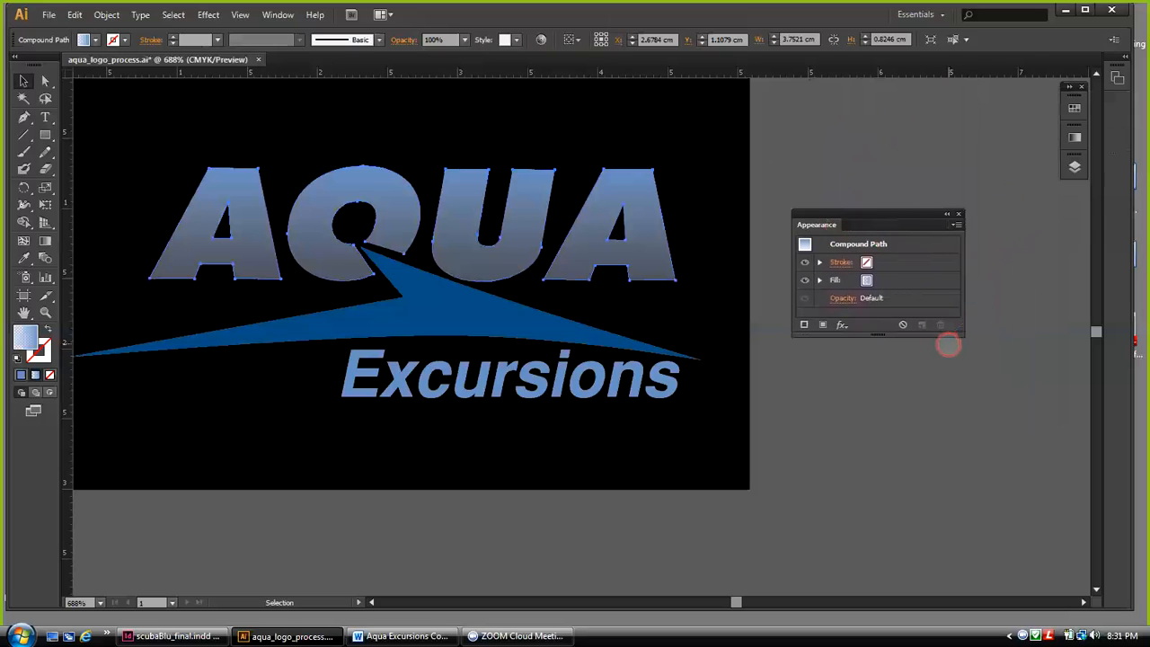
Enlarge the floating Appearance settings, keep them clear of the artwork, and give the AQUA lettering a white stroke
drag(944, 335, 957, 398)
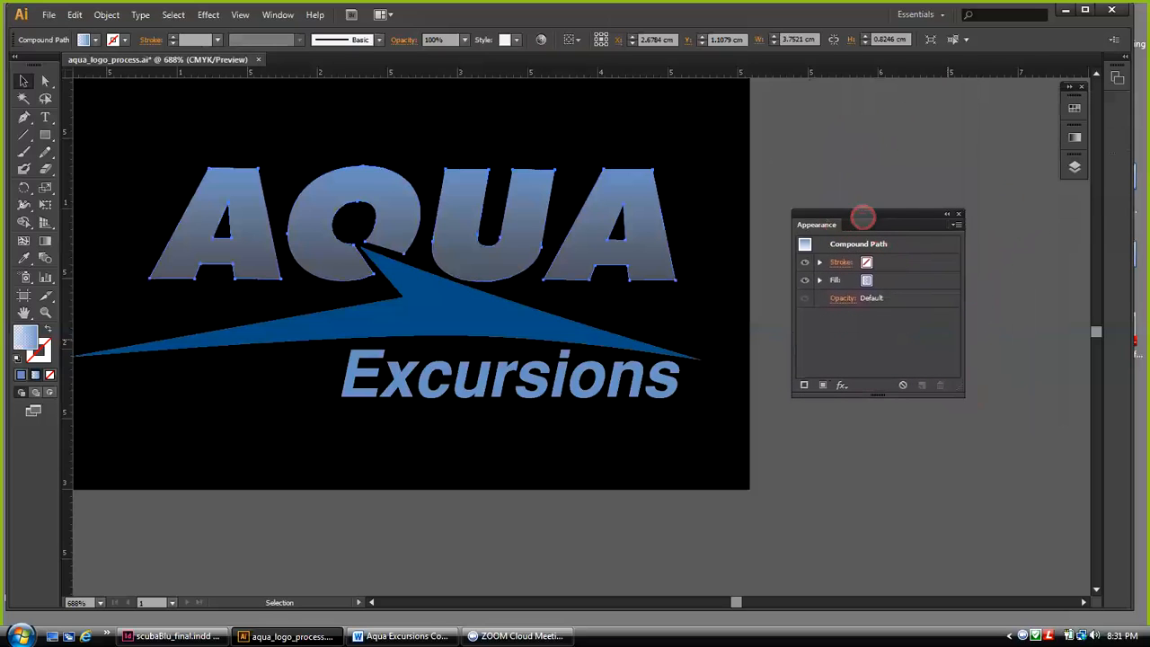
drag(863, 216, 896, 165)
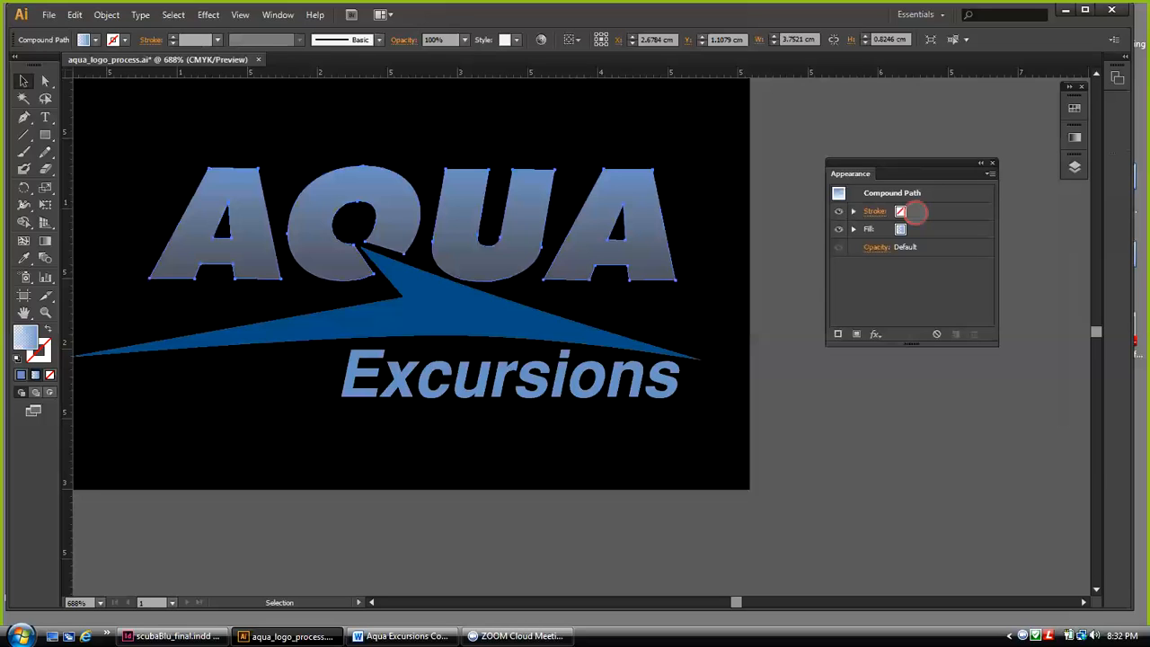
click(913, 211)
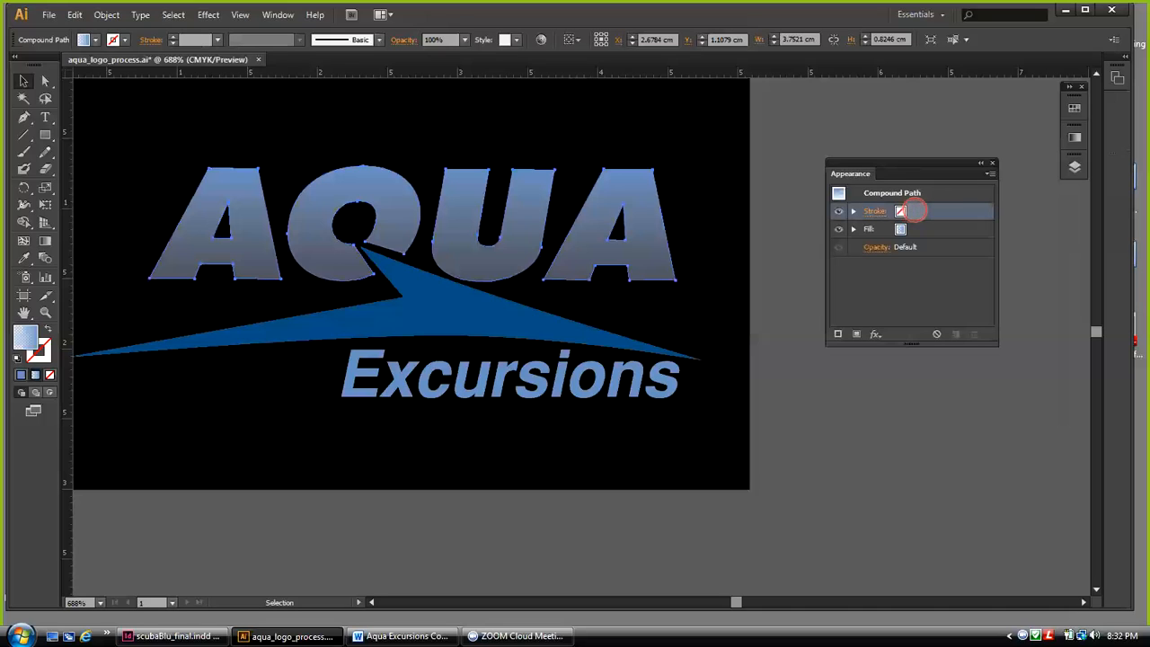
click(911, 212)
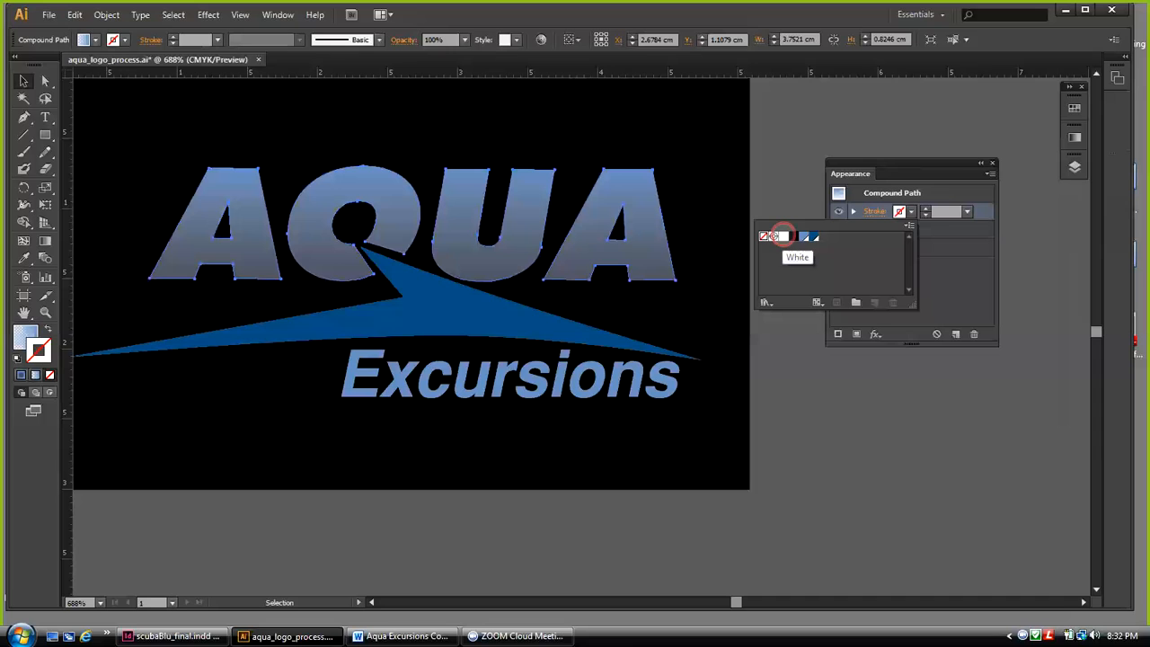
click(778, 235)
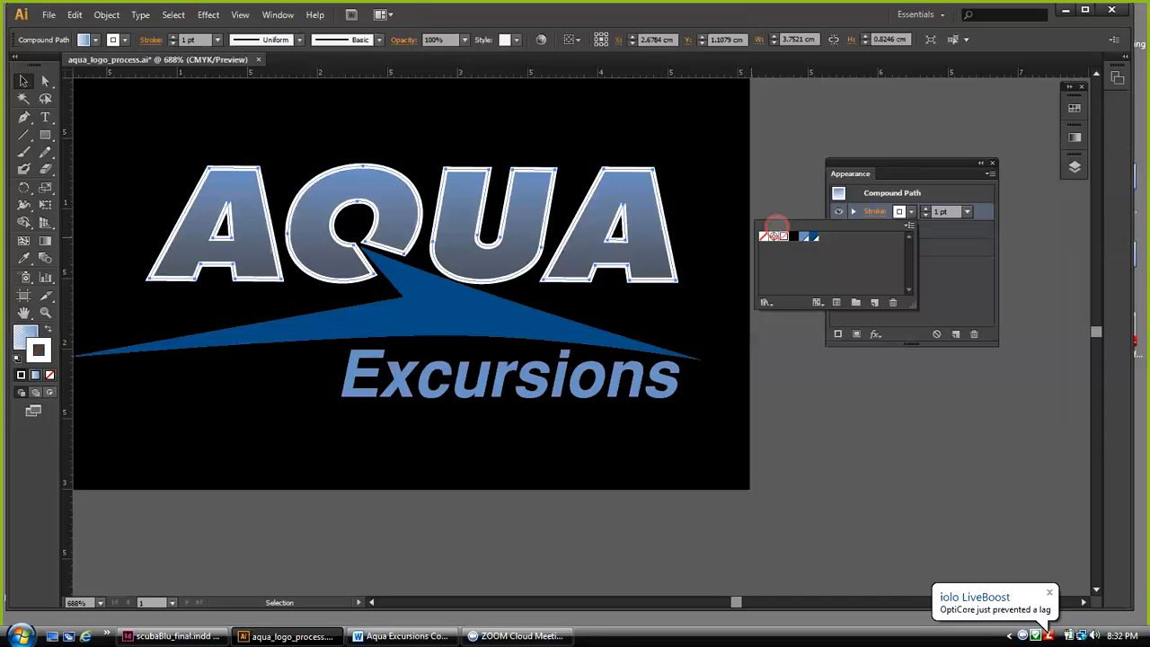
click(881, 162)
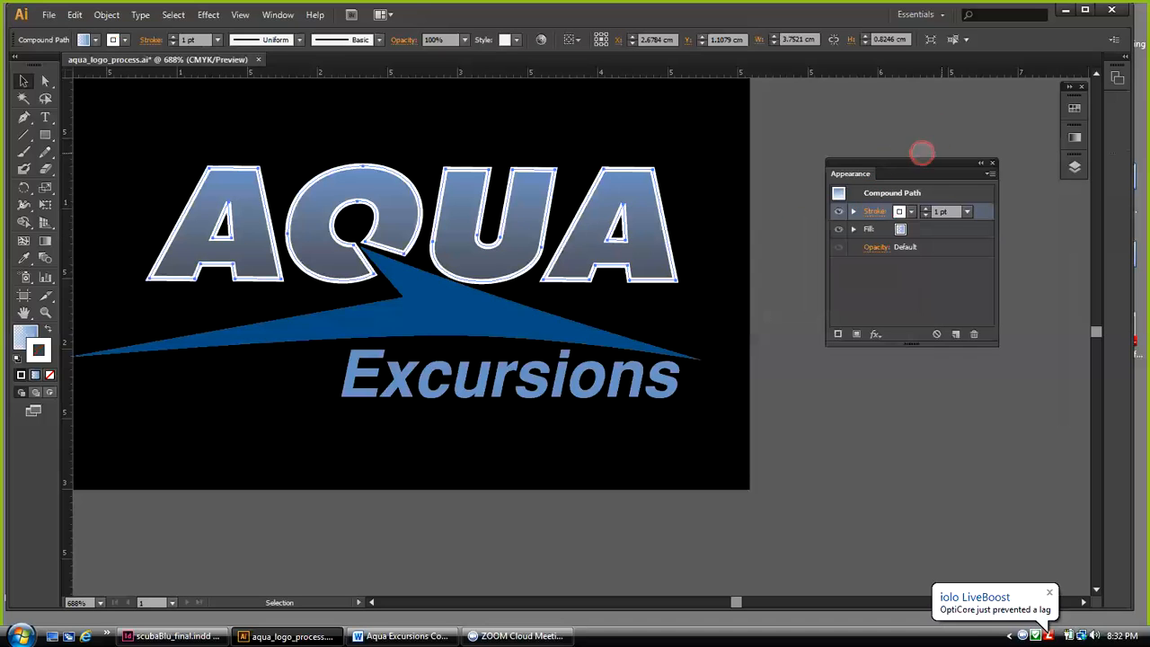
drag(923, 155, 972, 94)
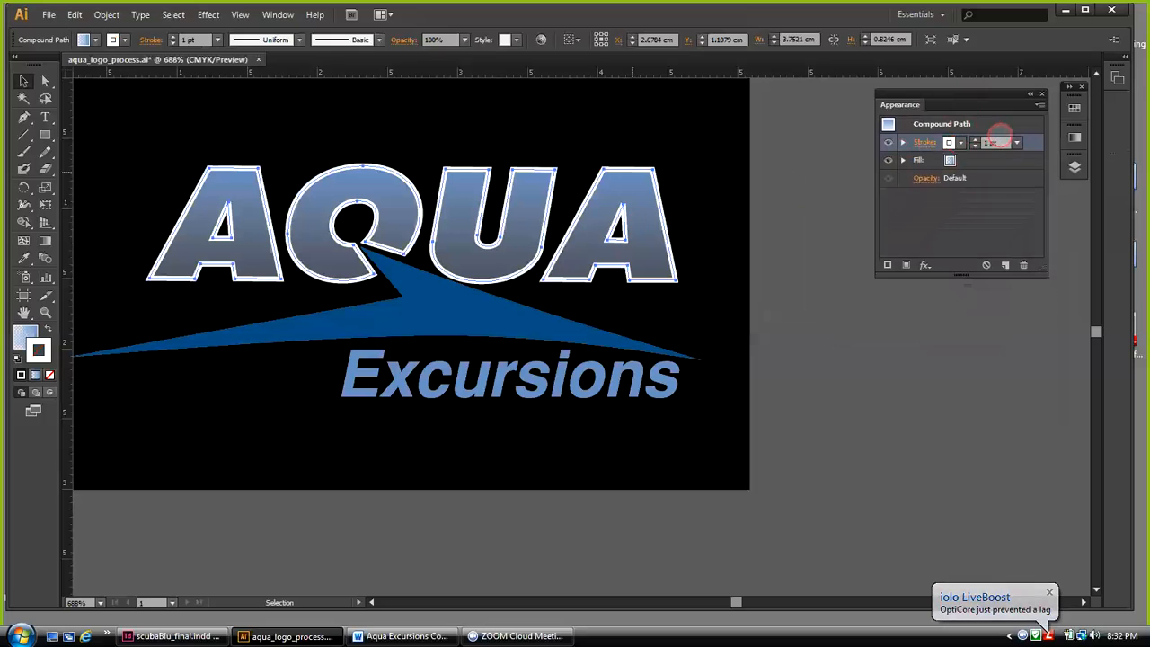
Set the AQUA lettering's stroke weight to 3 pt and move its fill above the stroke in the appearance order
click(975, 138)
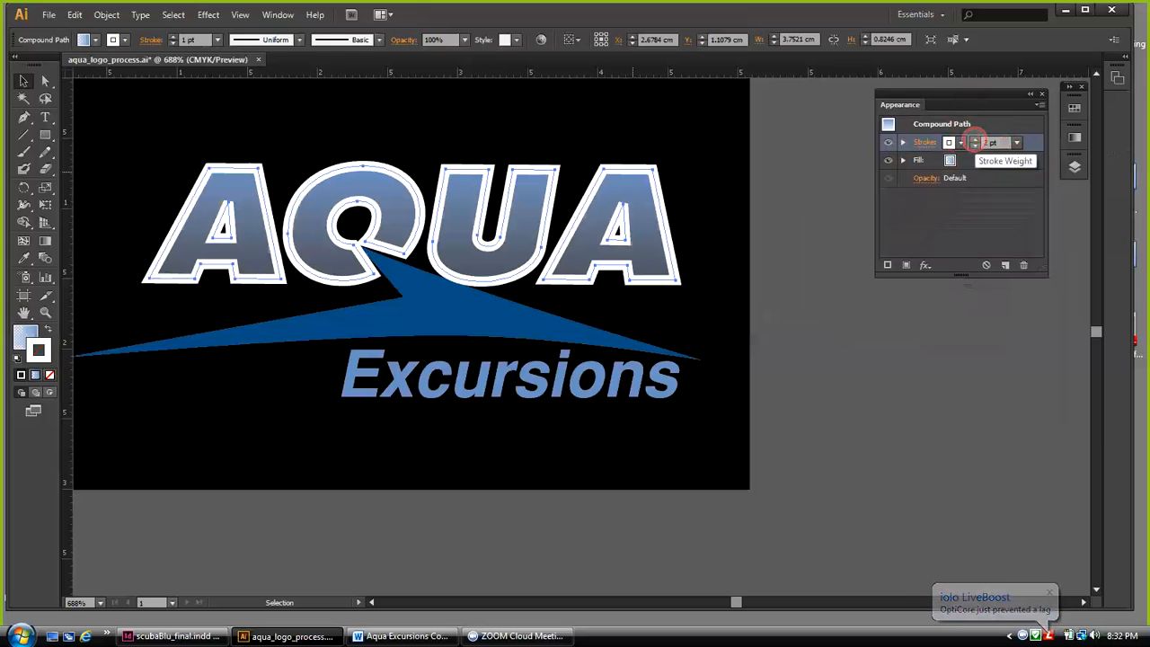
click(975, 138)
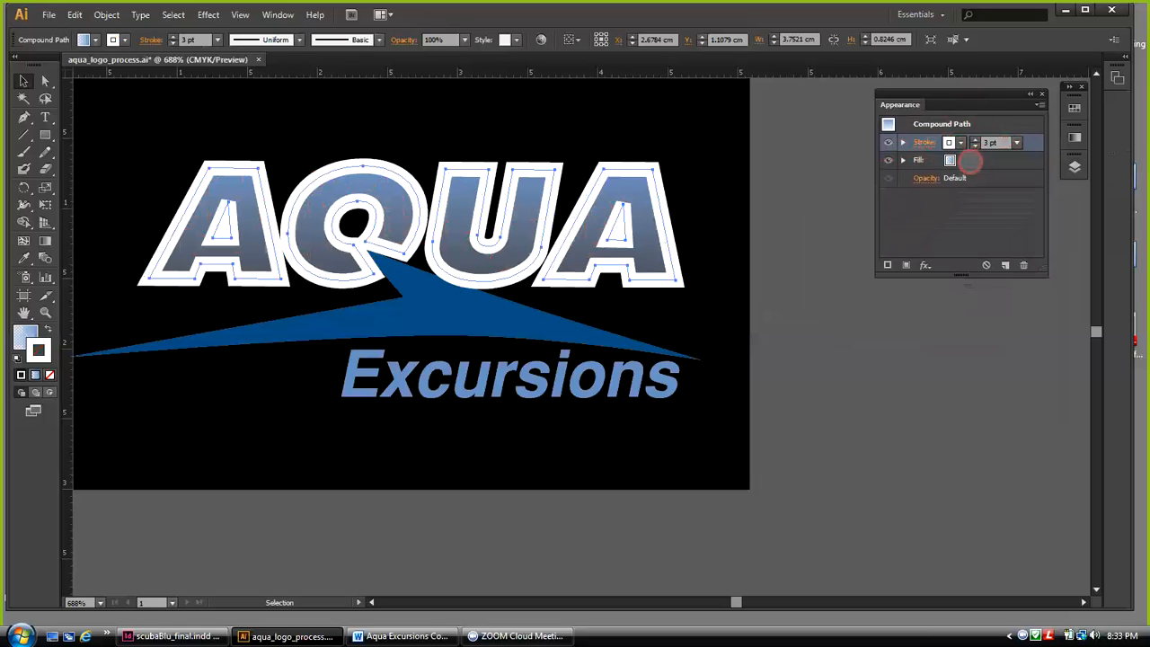
click(970, 161)
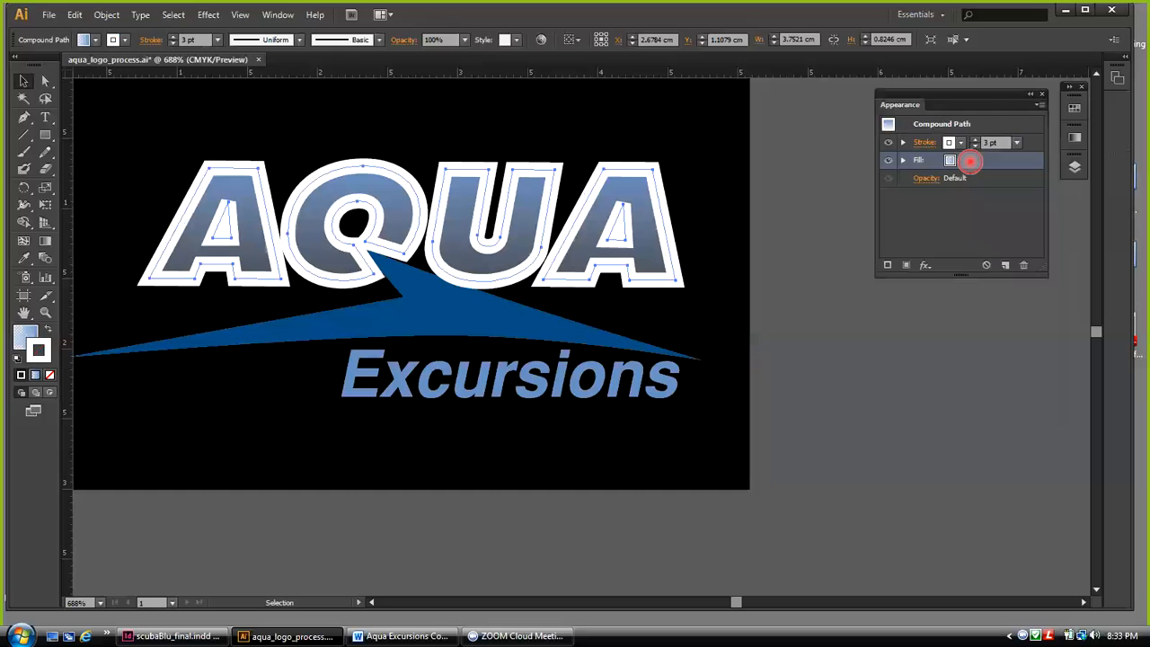
drag(970, 161, 972, 141)
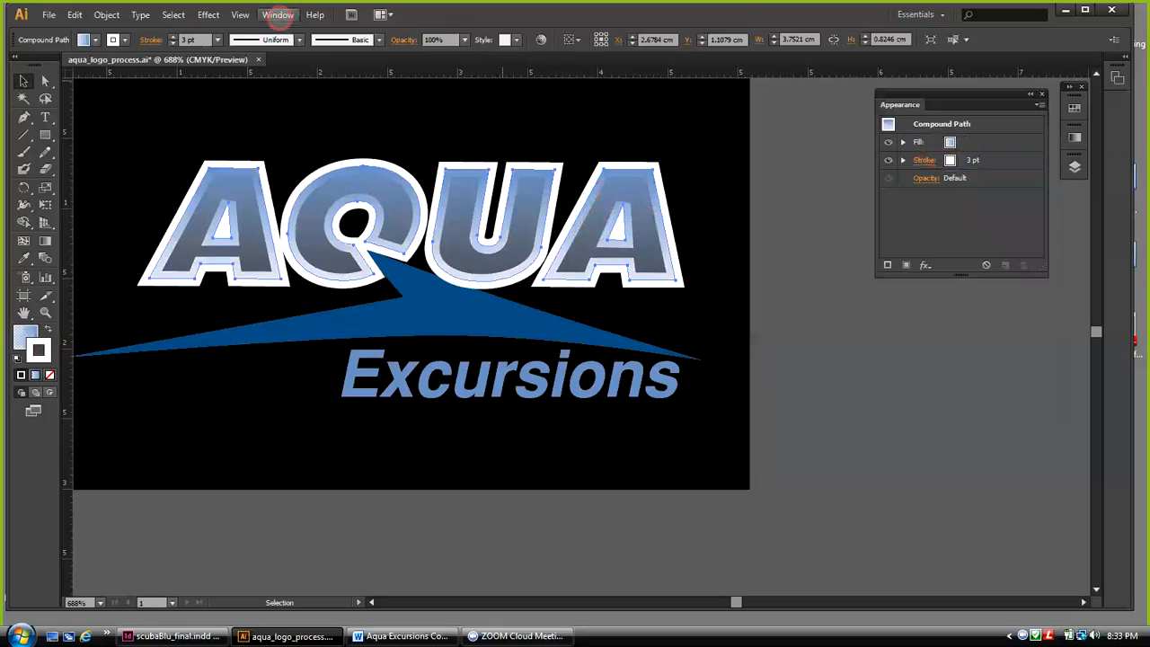
Bring up the Stroke settings, float them beside the artboard, and give the AQUA stroke a round join and round cap
click(277, 15)
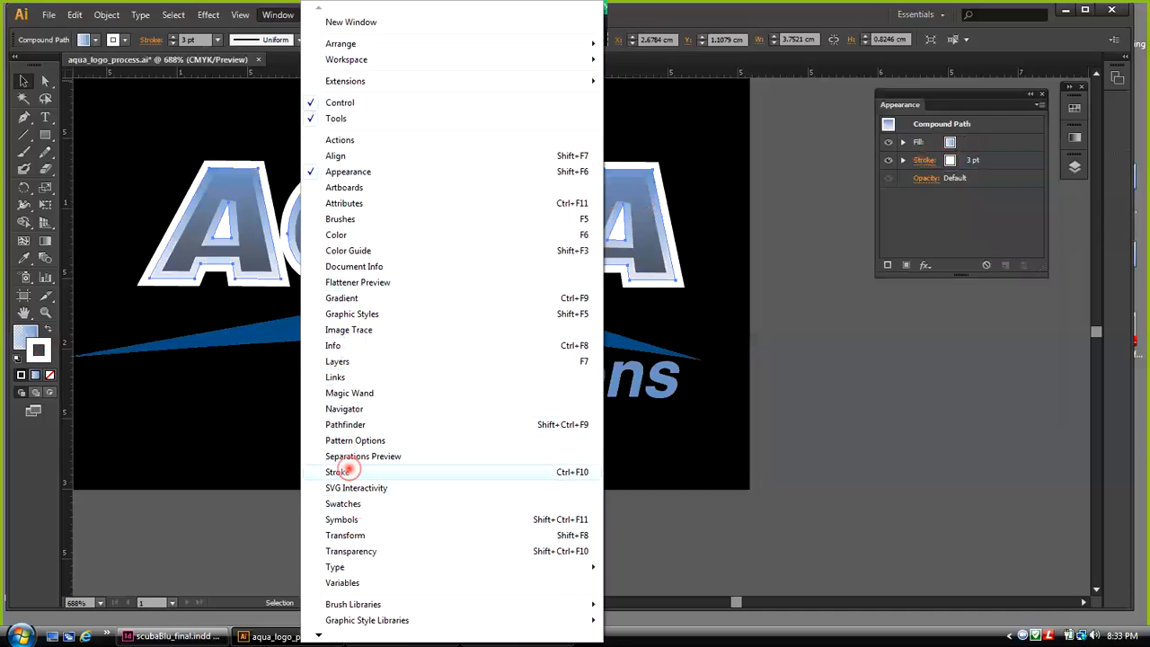
click(354, 472)
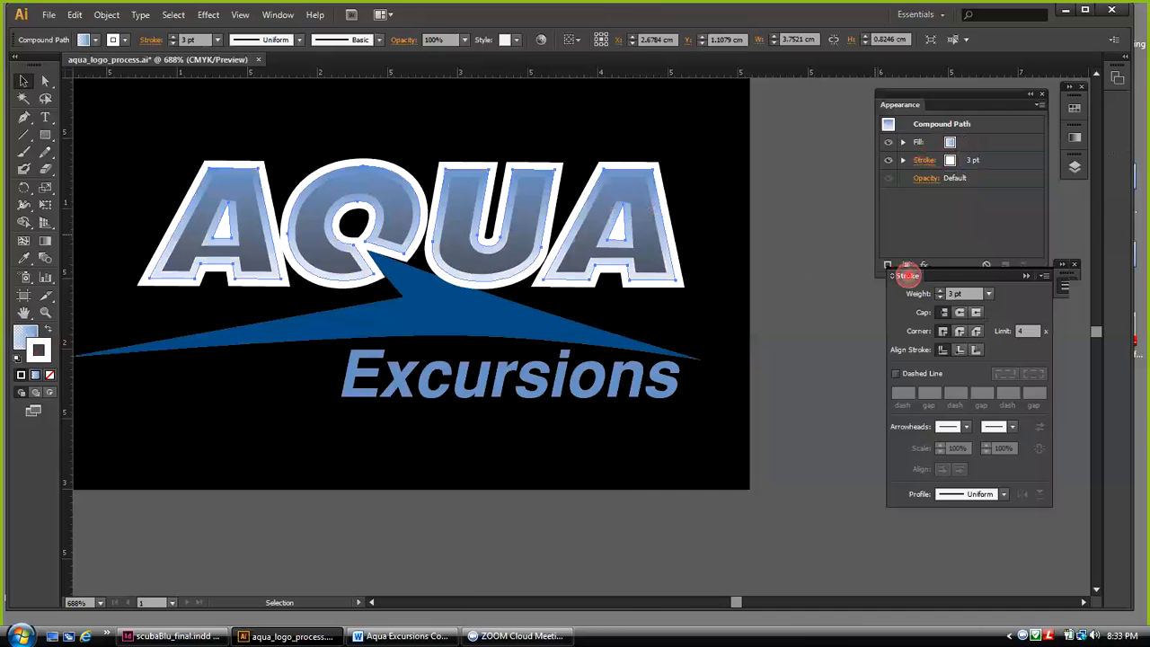
drag(908, 274, 829, 300)
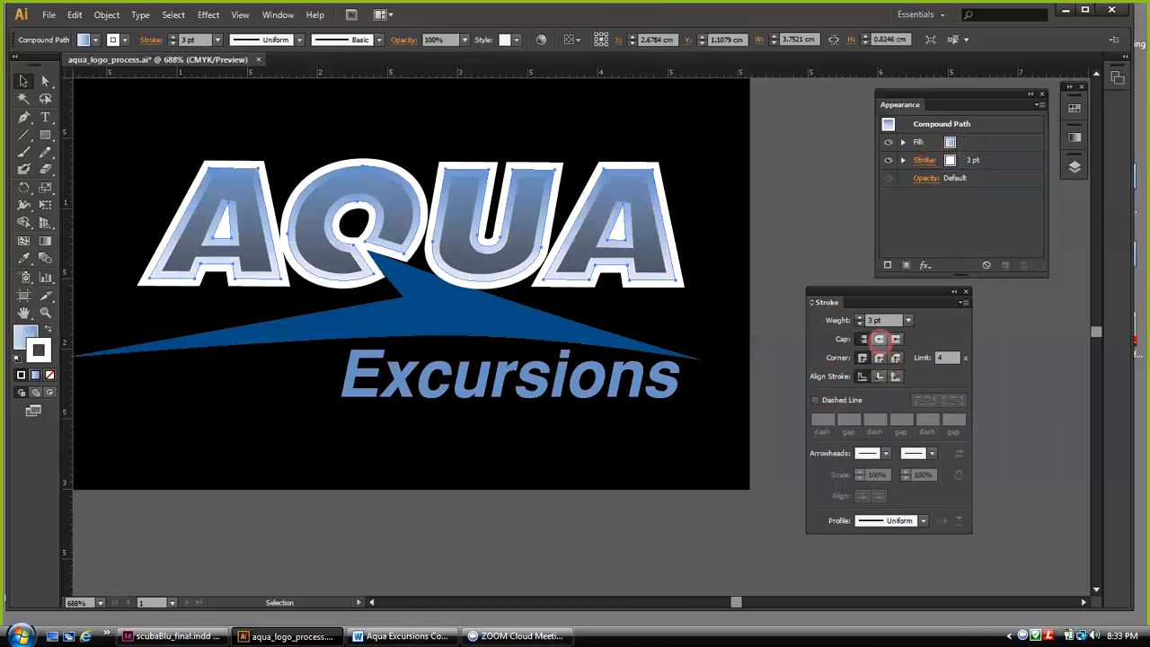
click(625, 205)
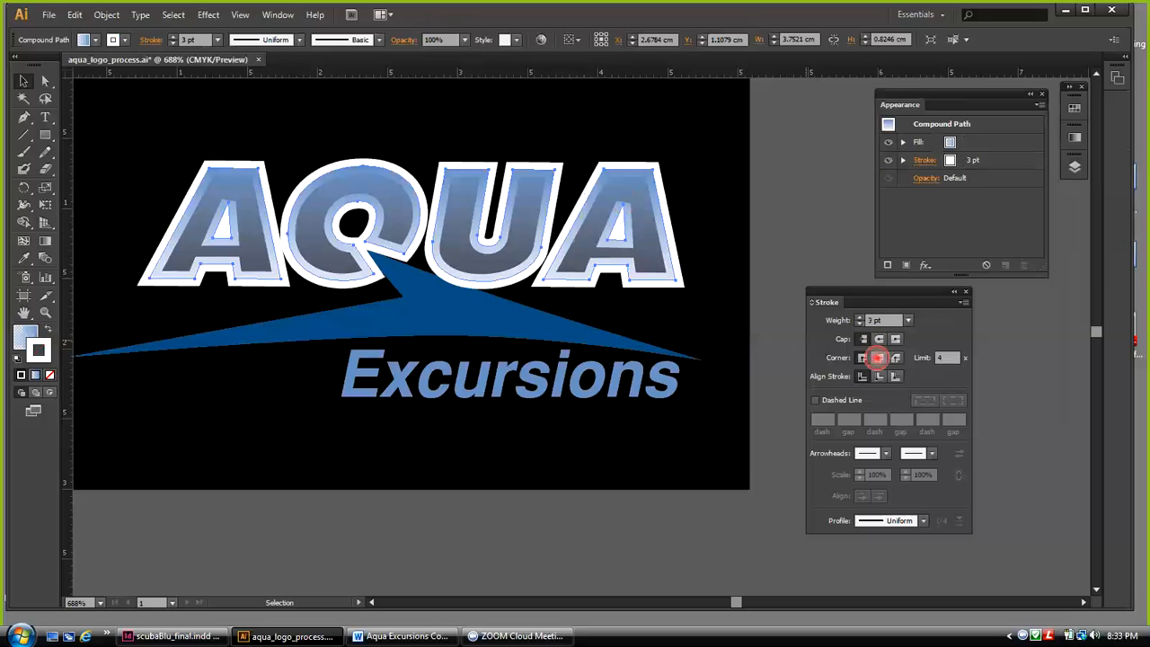
click(879, 358)
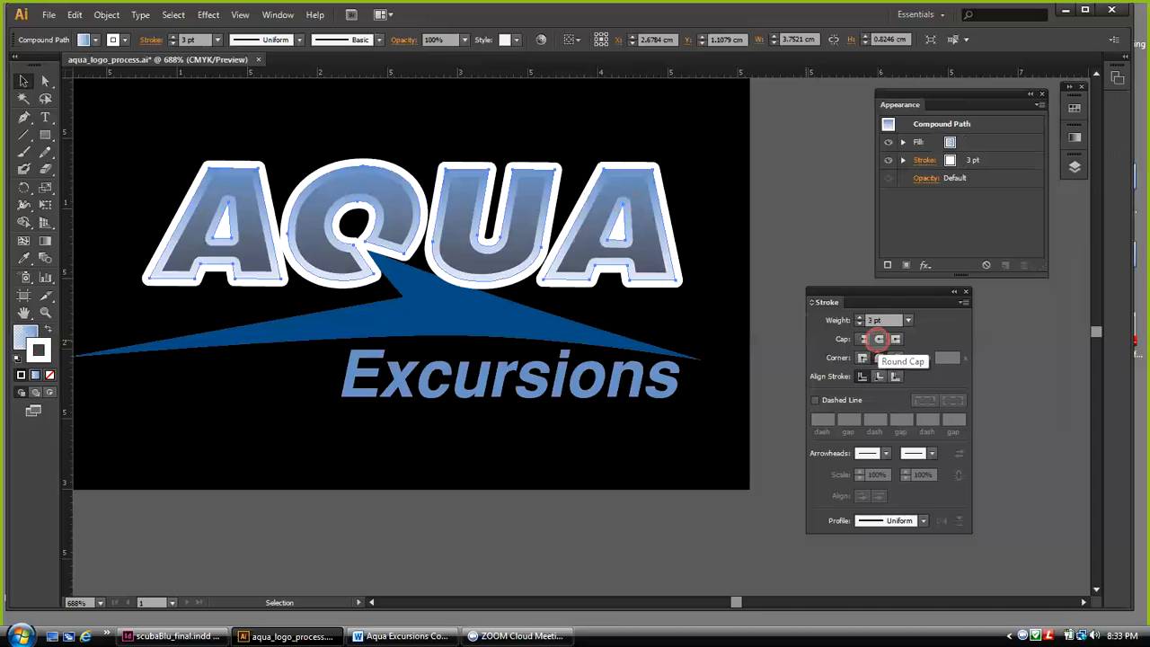
click(878, 338)
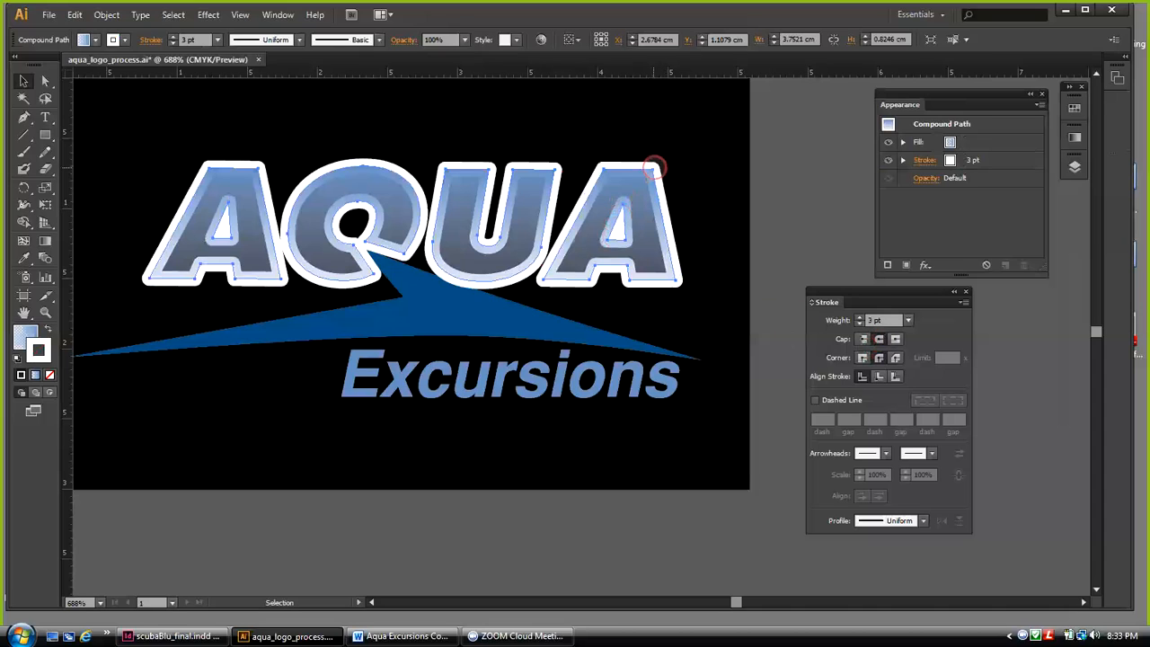
Try a butt cap and a miter join on the AQUA stroke, returning each to round
click(864, 338)
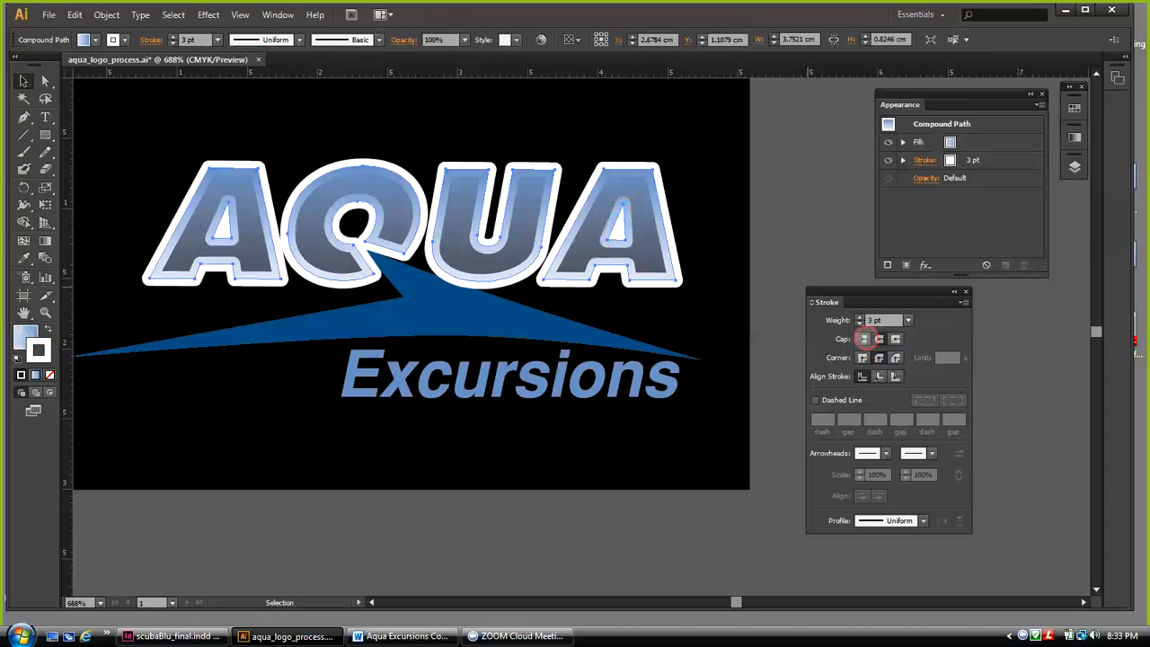
click(878, 339)
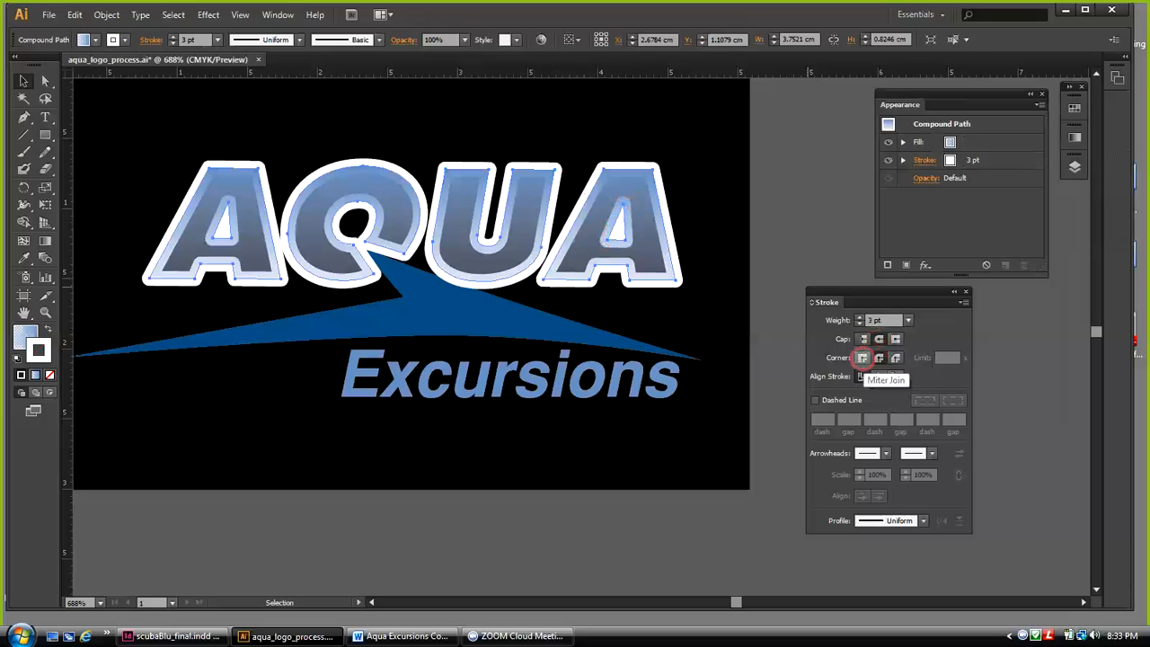
click(861, 358)
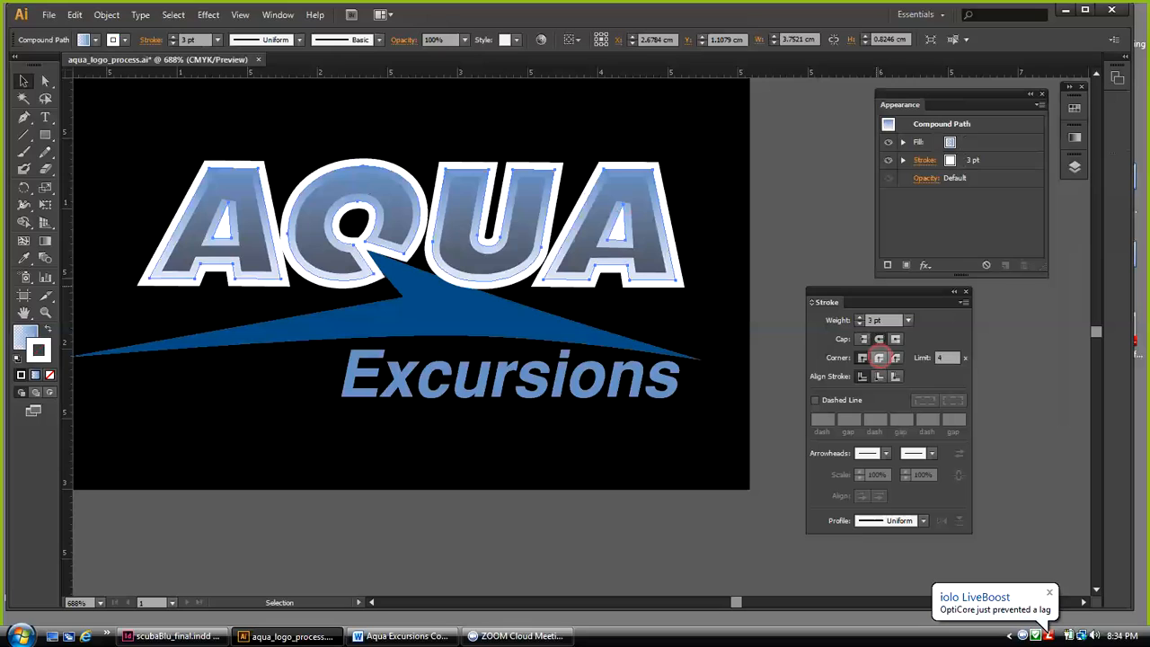
click(879, 358)
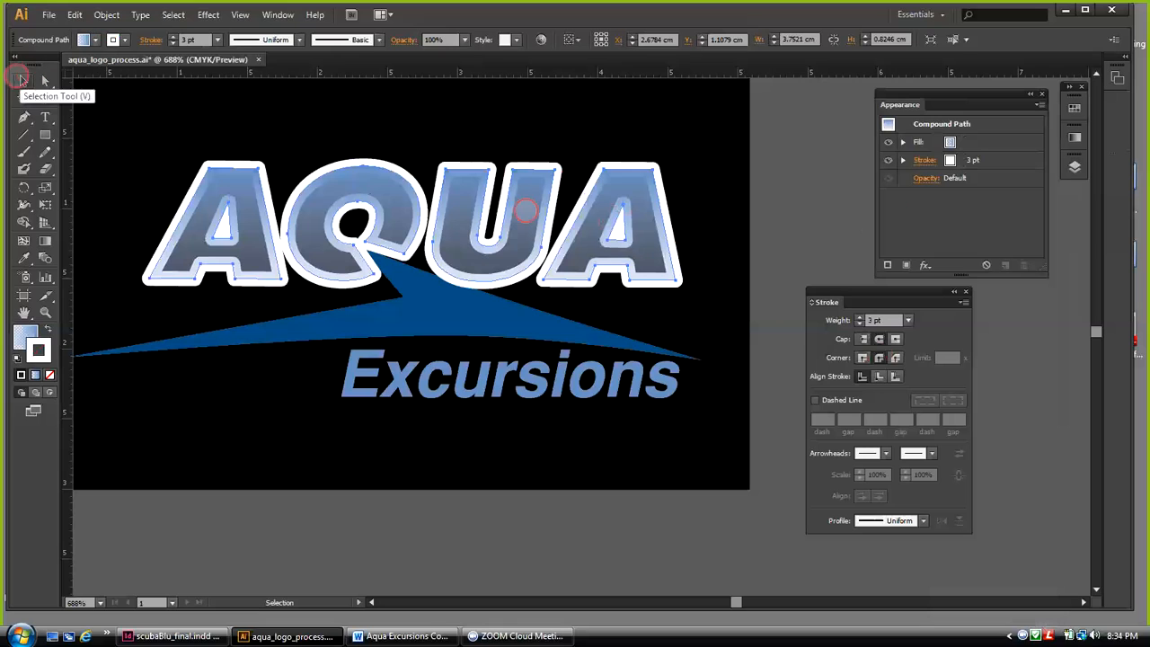
Bring the dark blue swoosh to the front of the AQUA lettering
click(443, 312)
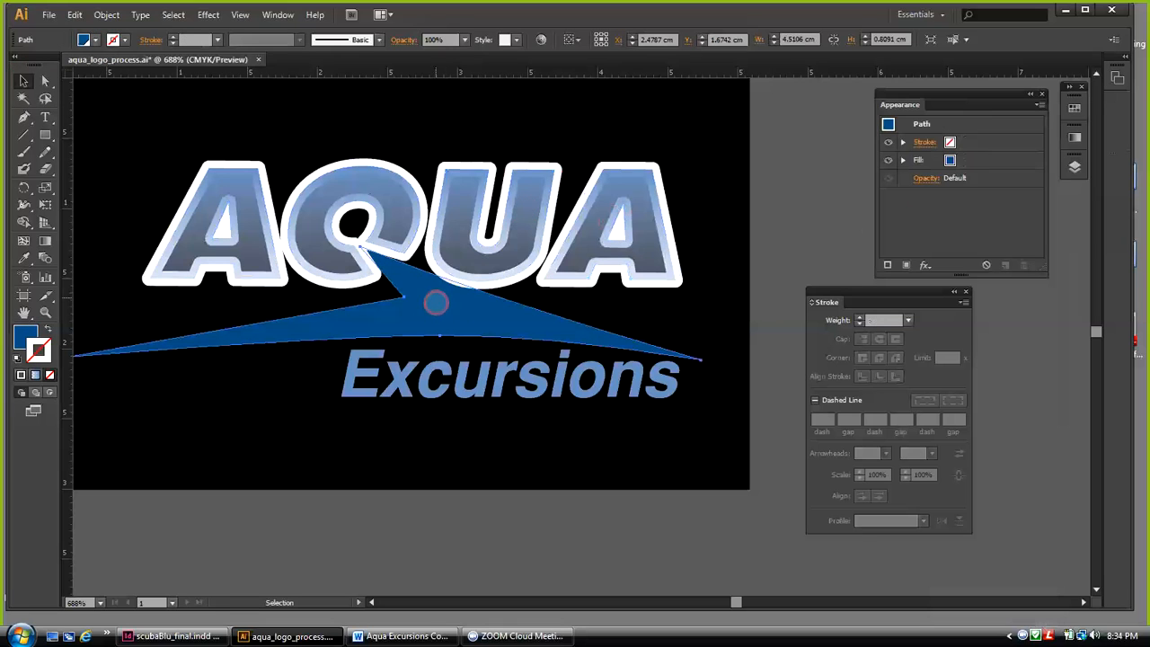
click(106, 15)
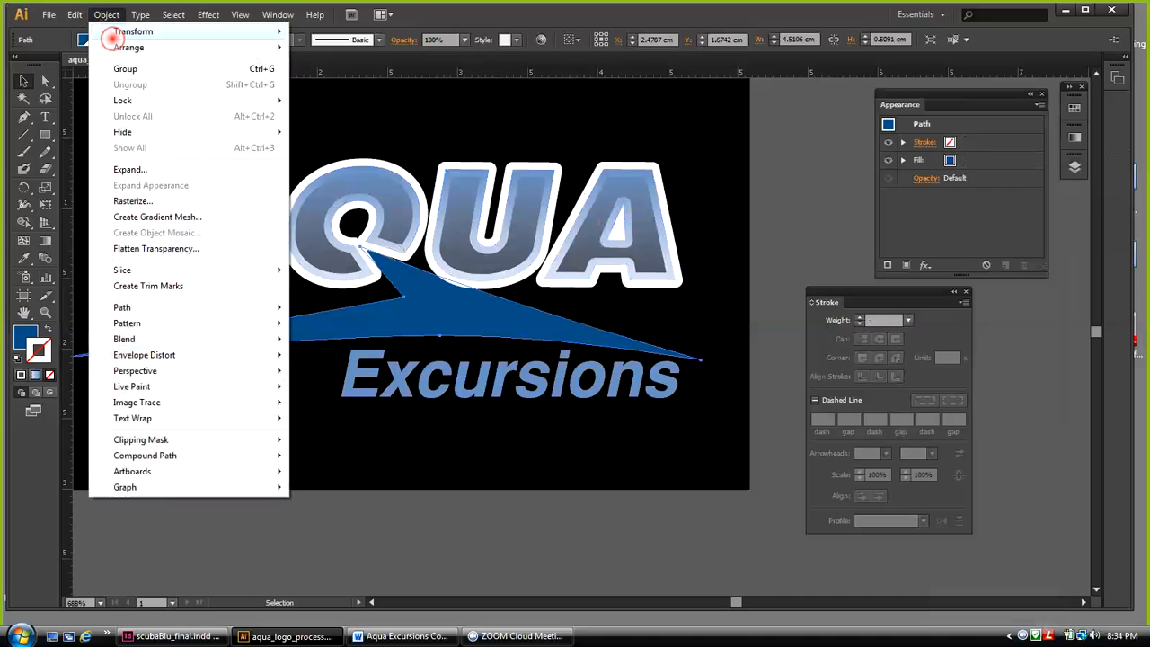
mouse_move(117, 47)
click(309, 50)
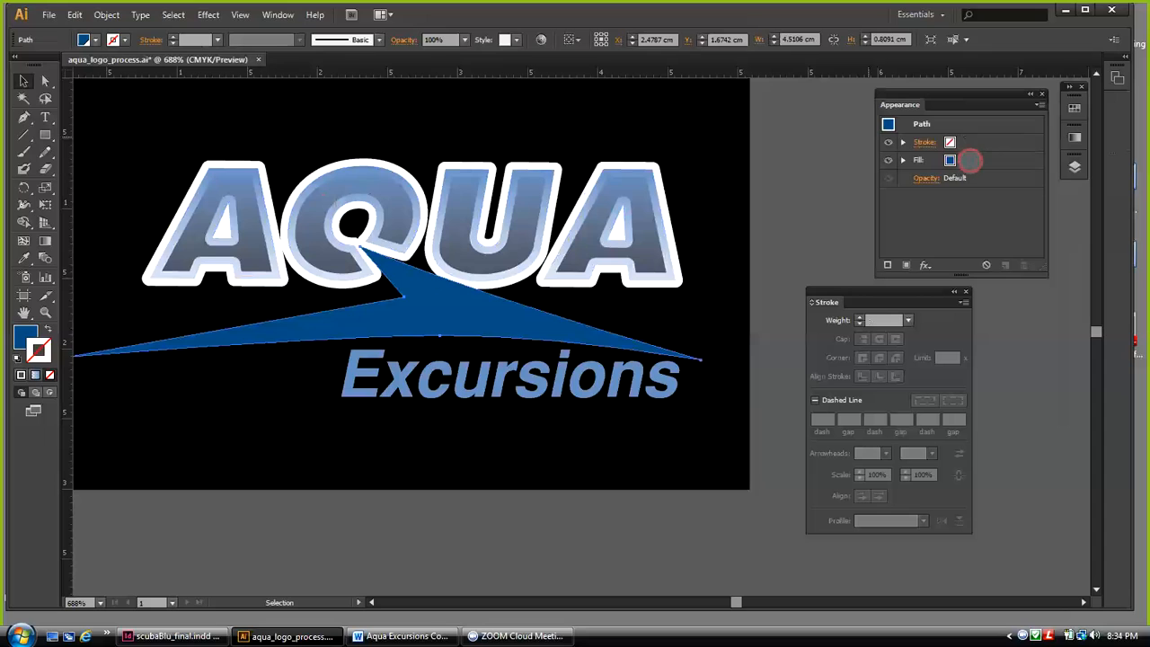
Move the swoosh's fill above its stroke in the appearance order and colour the stroke white
click(970, 160)
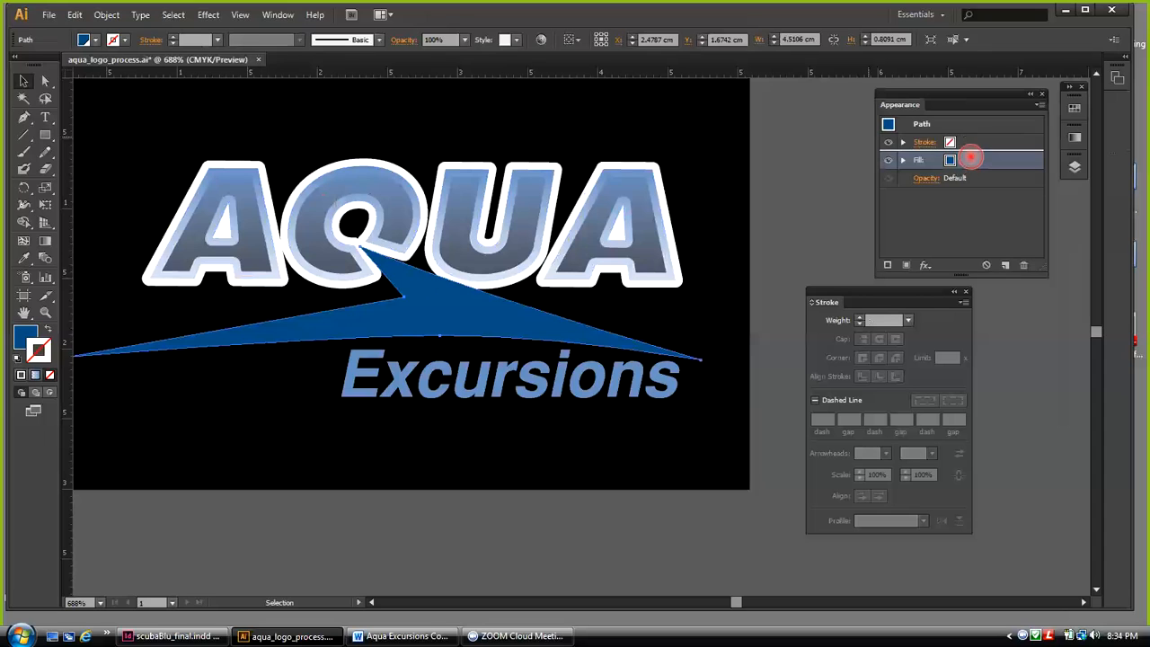
drag(972, 141, 971, 136)
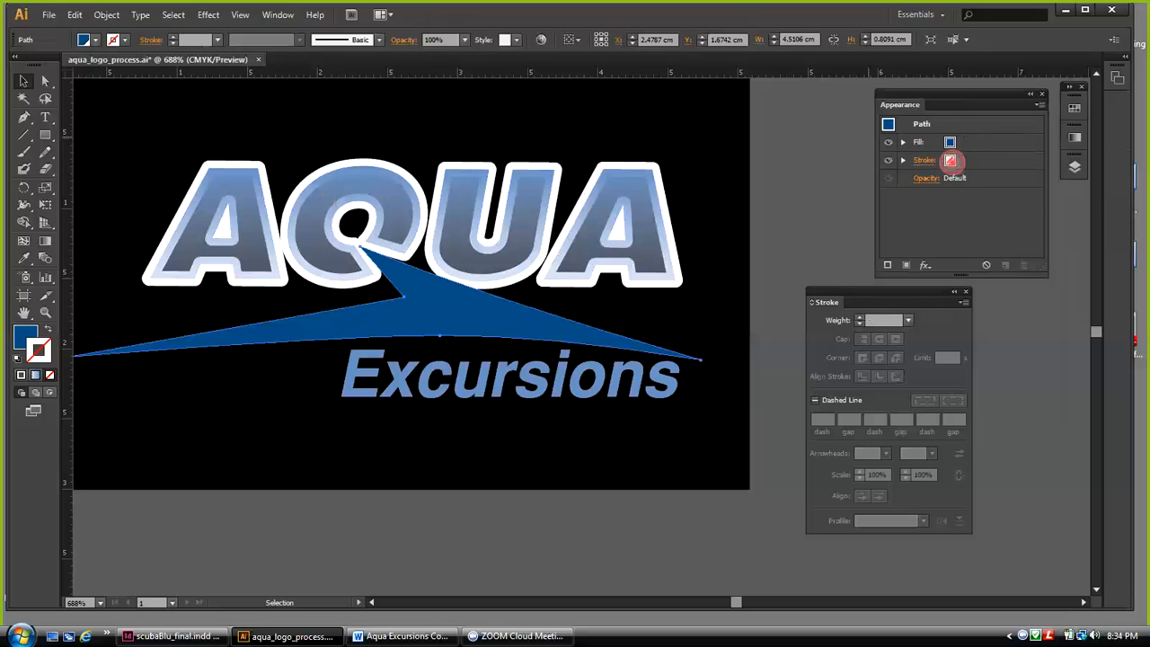
click(949, 160)
click(952, 160)
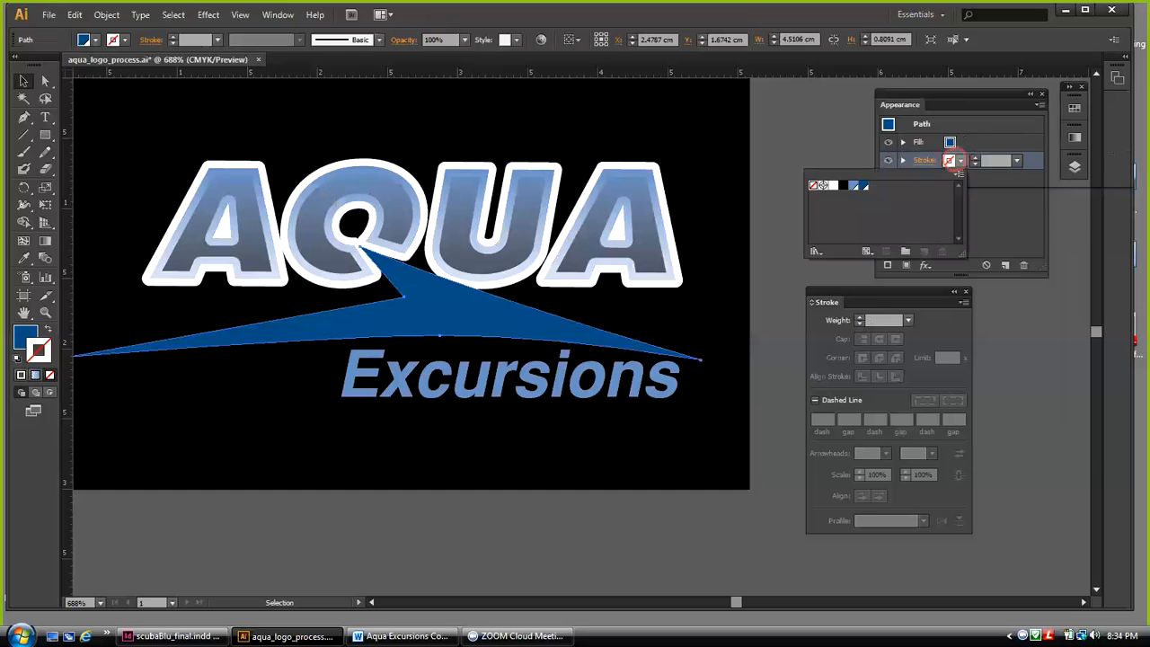
click(826, 185)
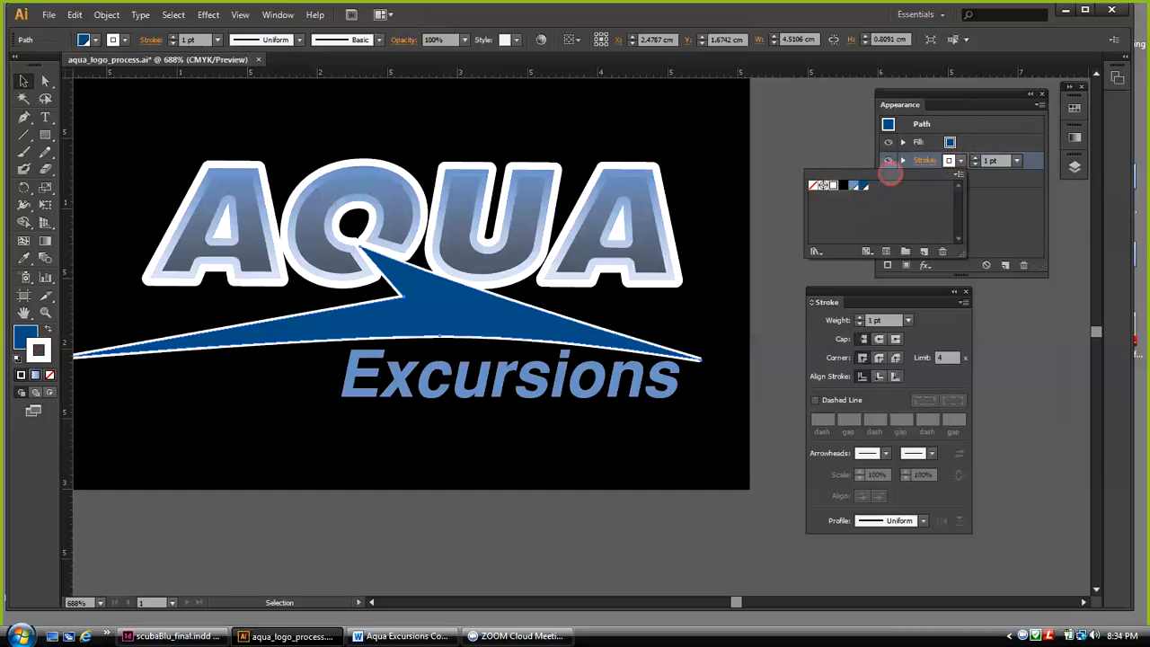
Set the swoosh's stroke weight to 3 pt with a round cap and a round join
click(974, 160)
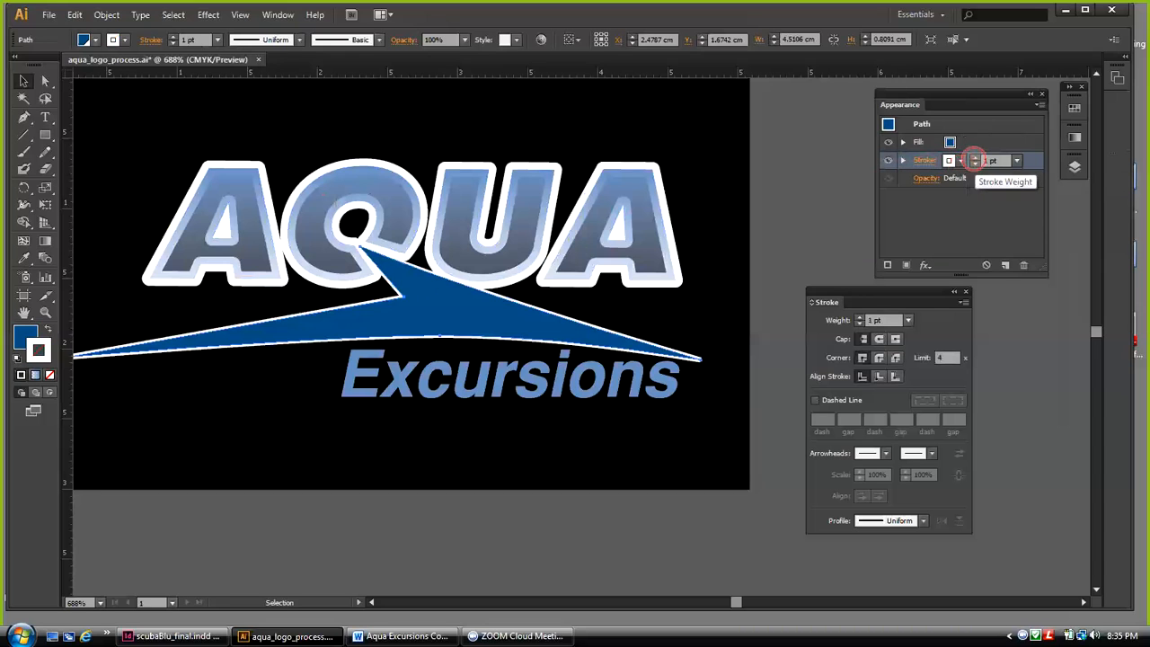
click(974, 158)
click(974, 157)
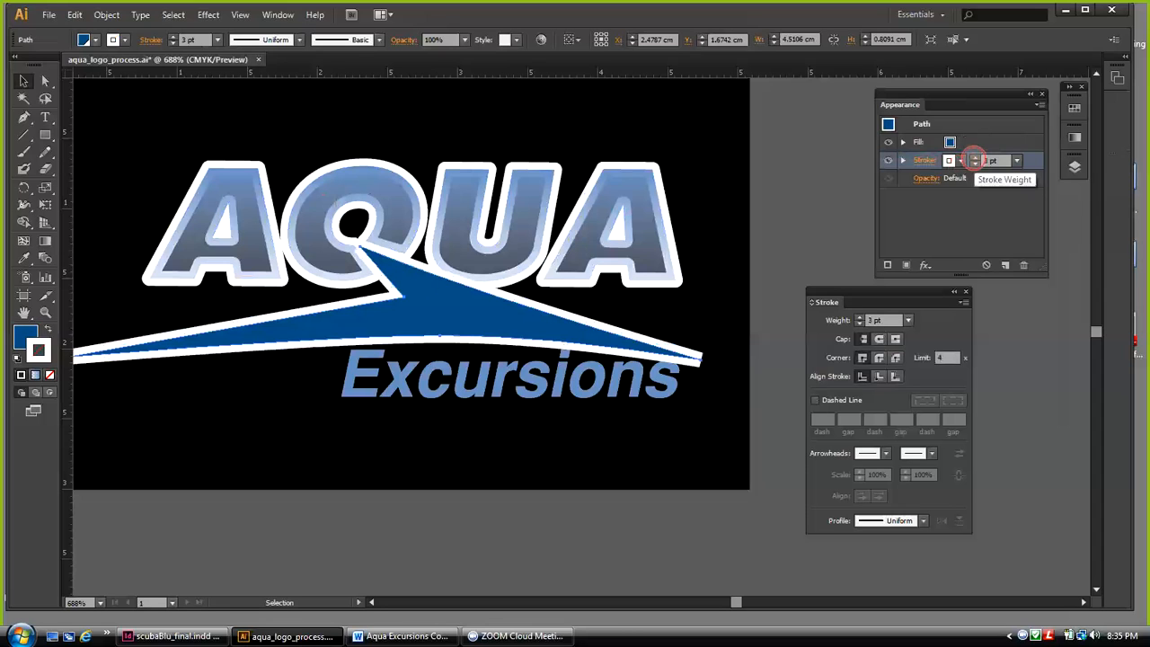
click(878, 339)
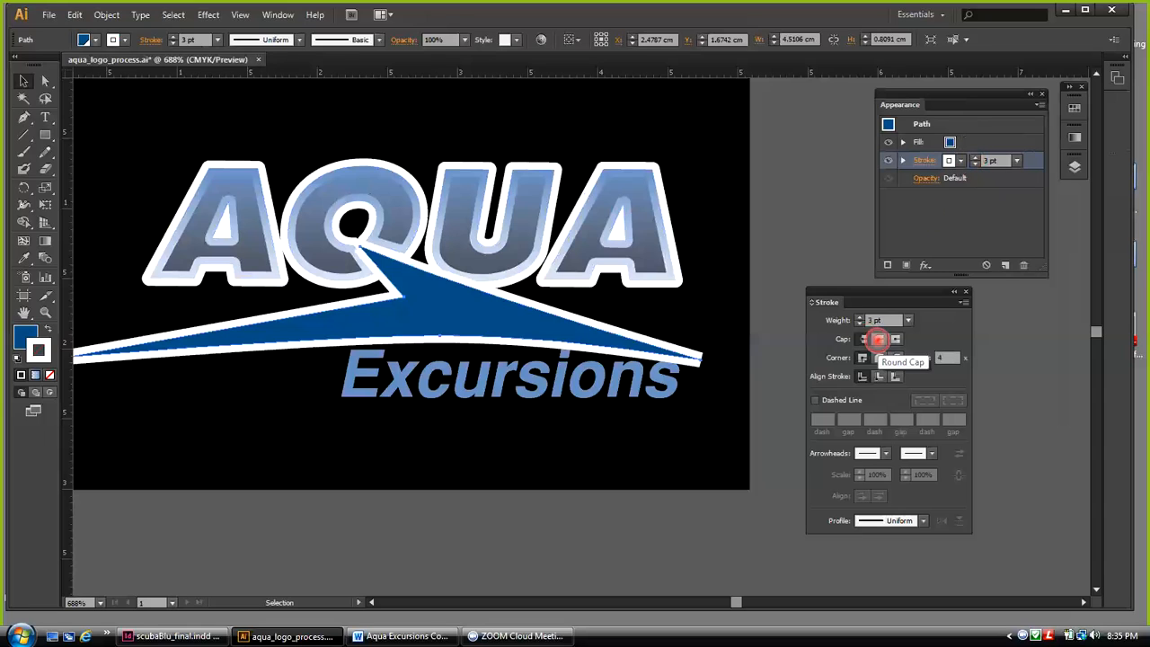
click(878, 357)
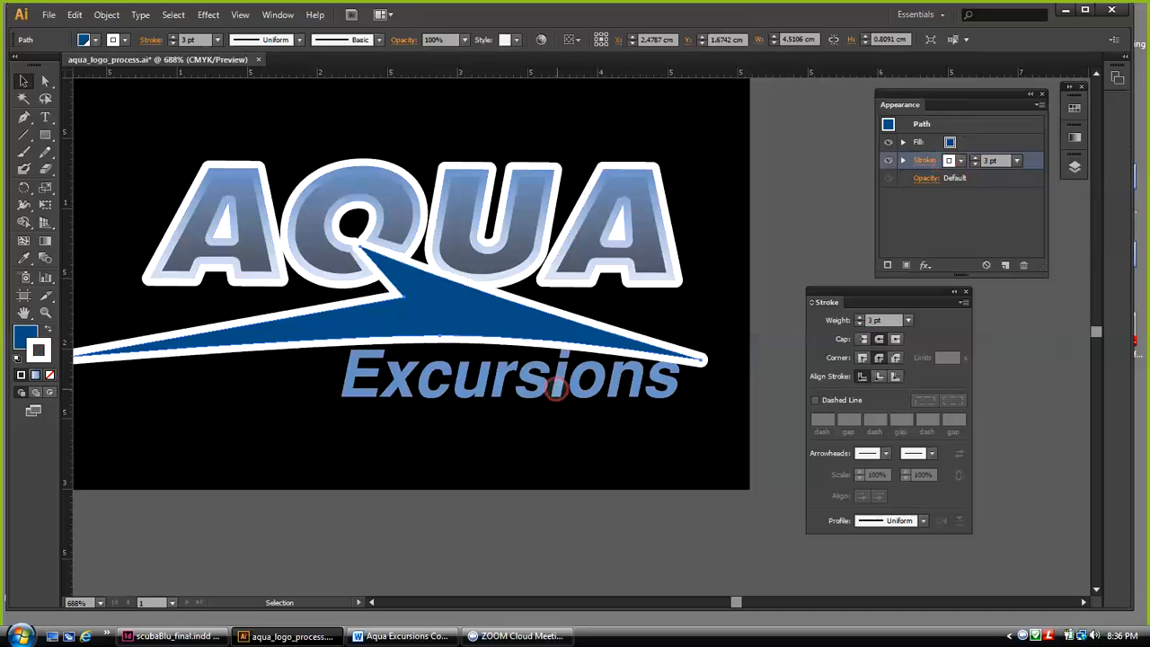
Bring the Excursions lettering group to the front of the artwork
click(555, 388)
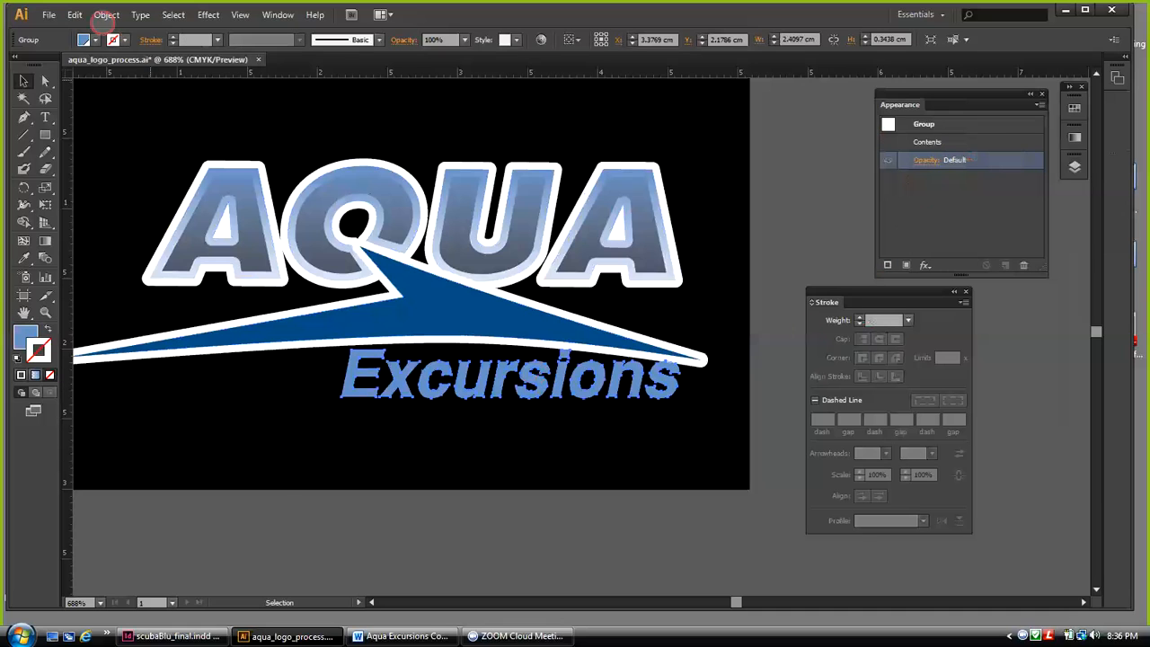
click(106, 15)
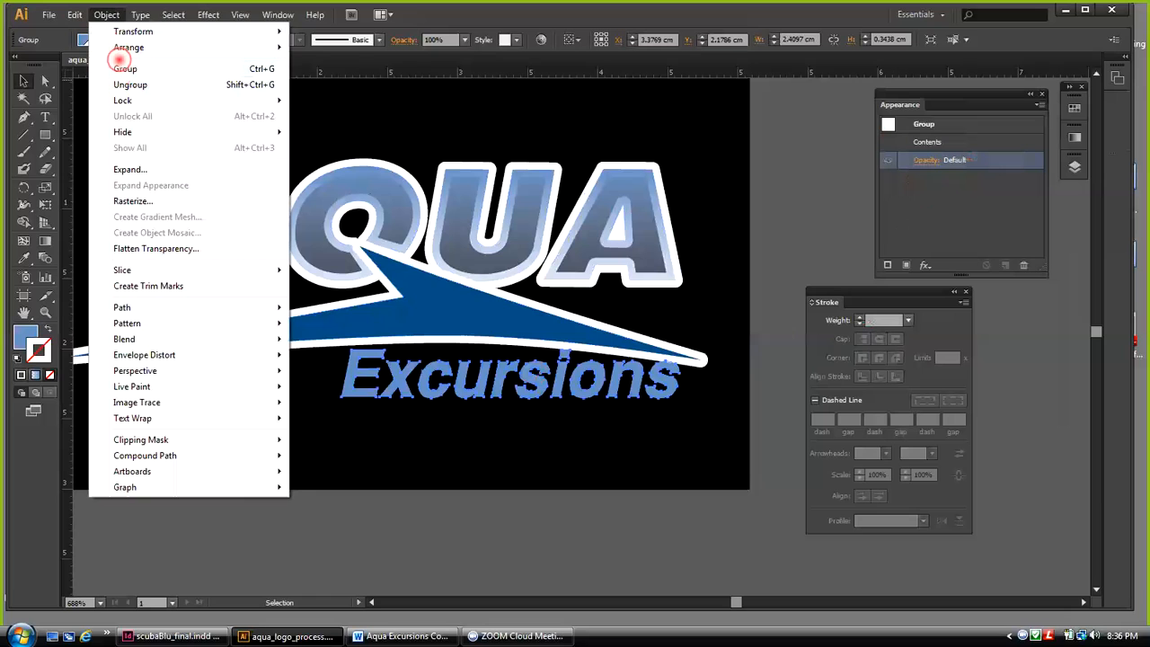
mouse_move(126, 47)
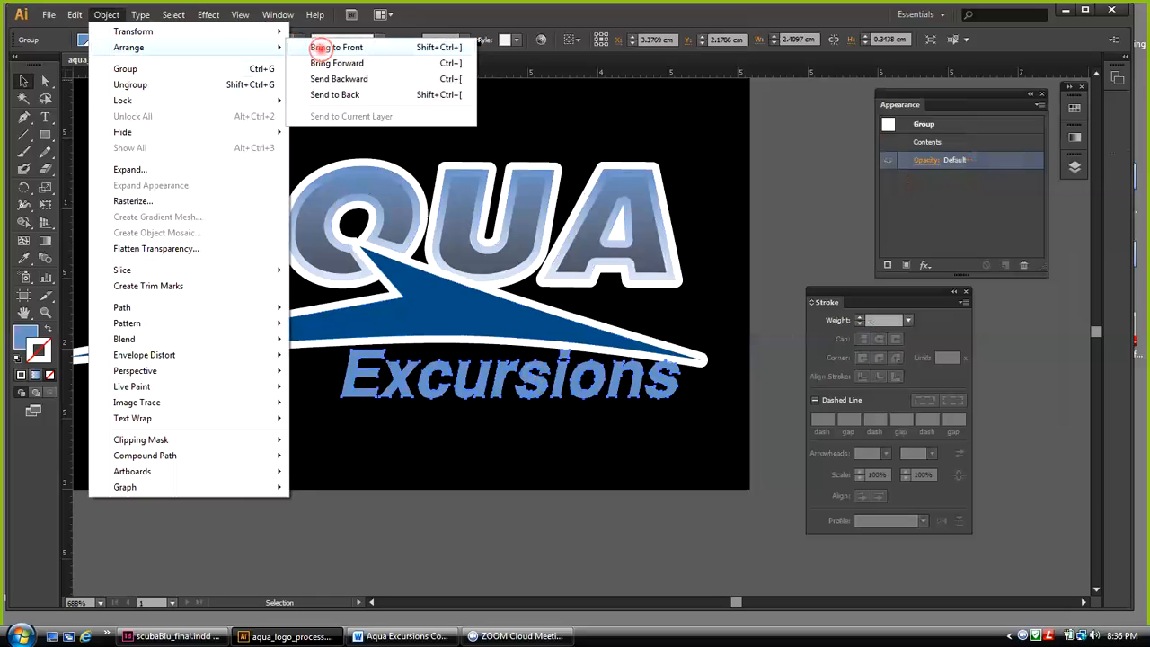
click(321, 47)
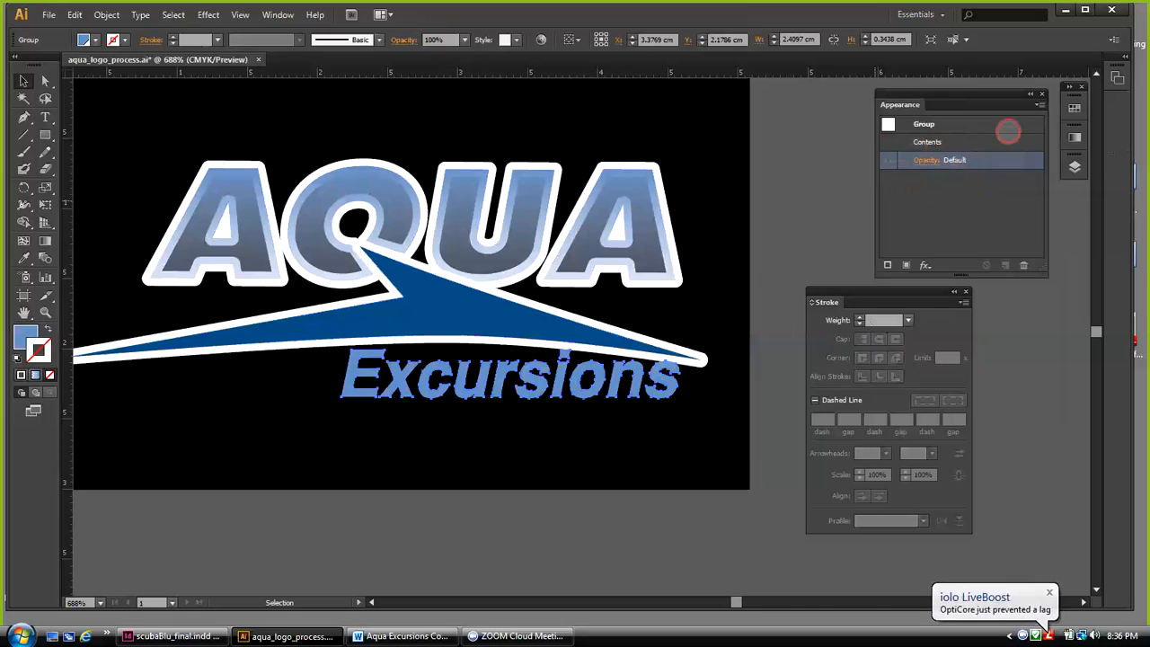
Add a new fill to the Excursions group and colour it with the light blue swatch
click(1040, 106)
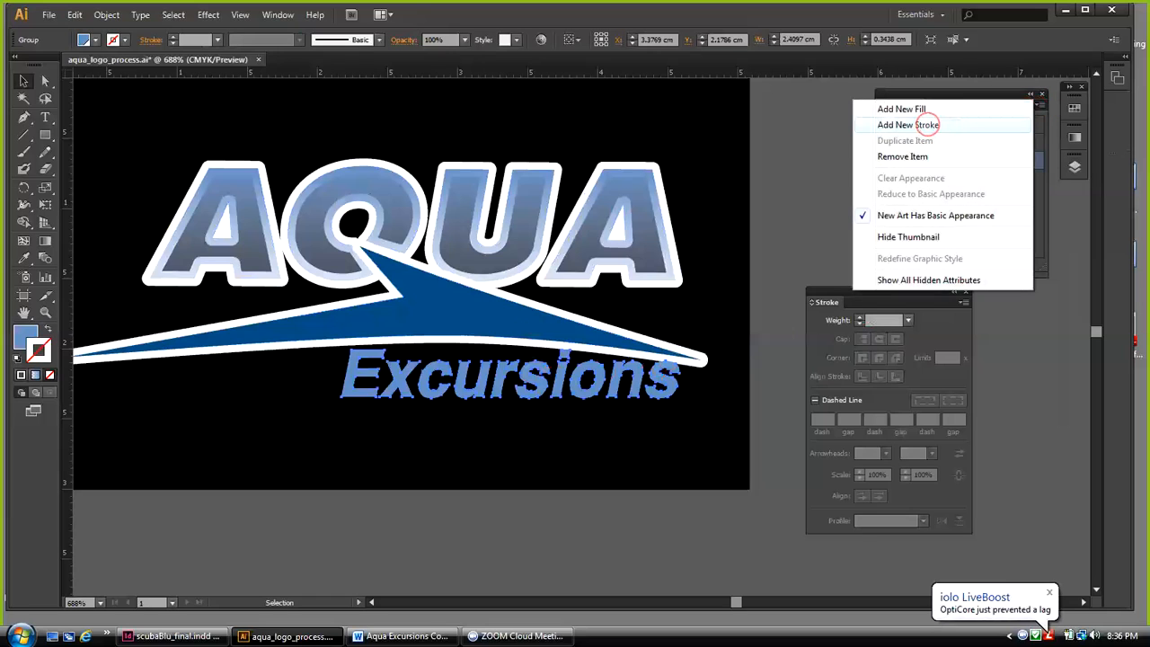
click(916, 108)
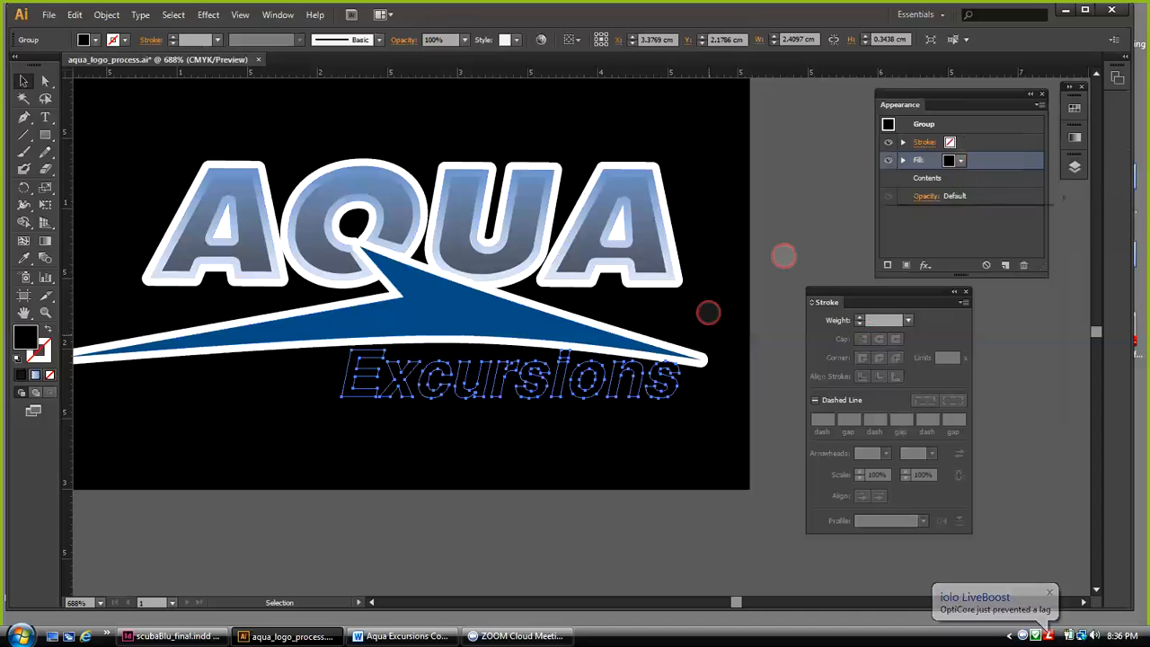
click(952, 162)
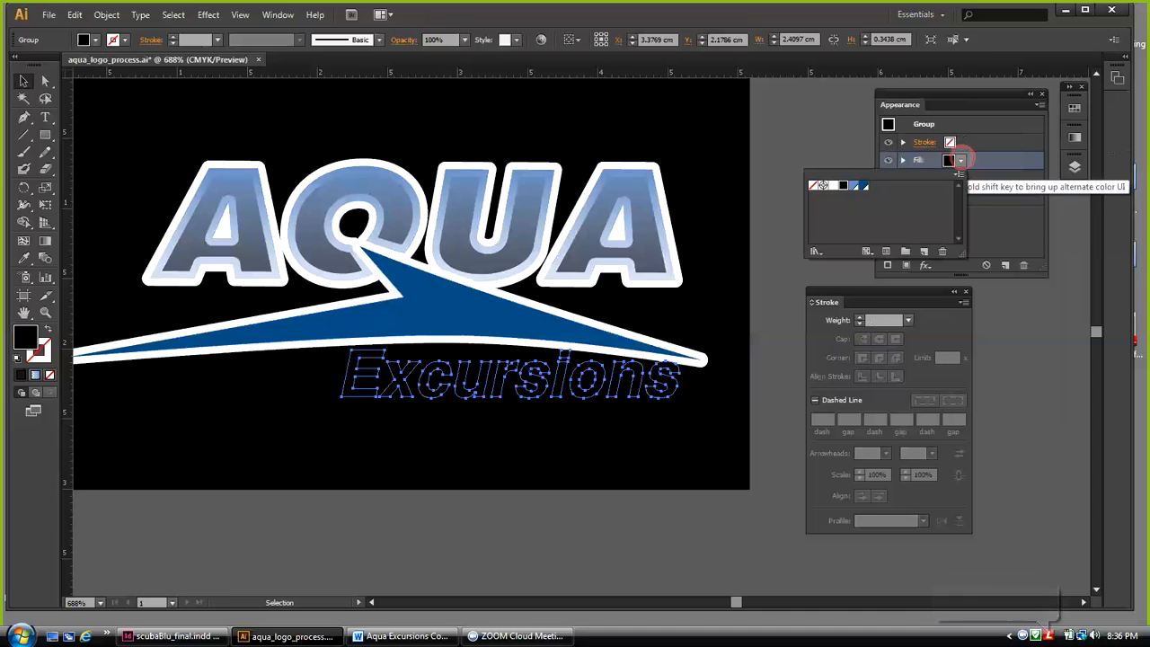
click(860, 189)
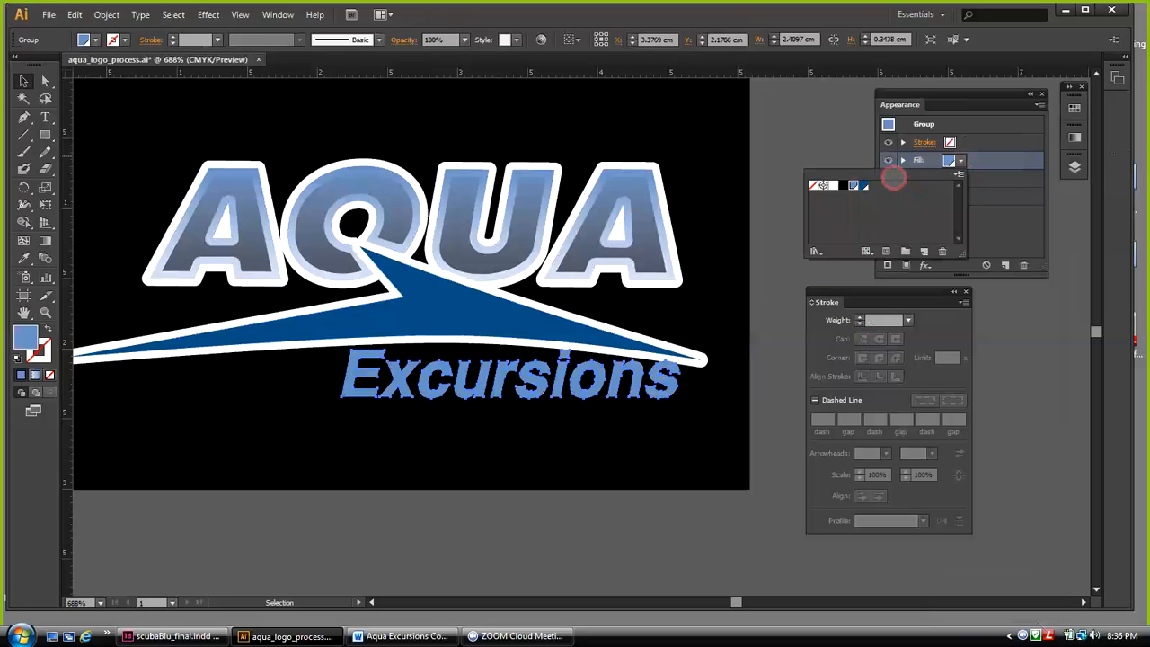
click(961, 162)
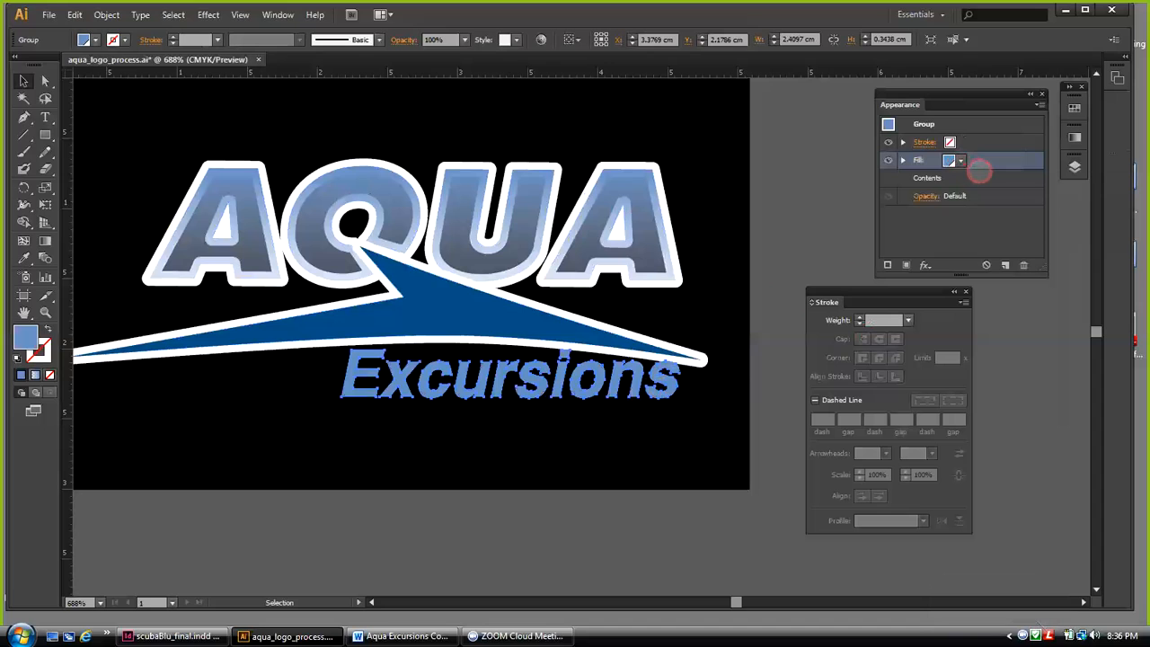
click(1040, 104)
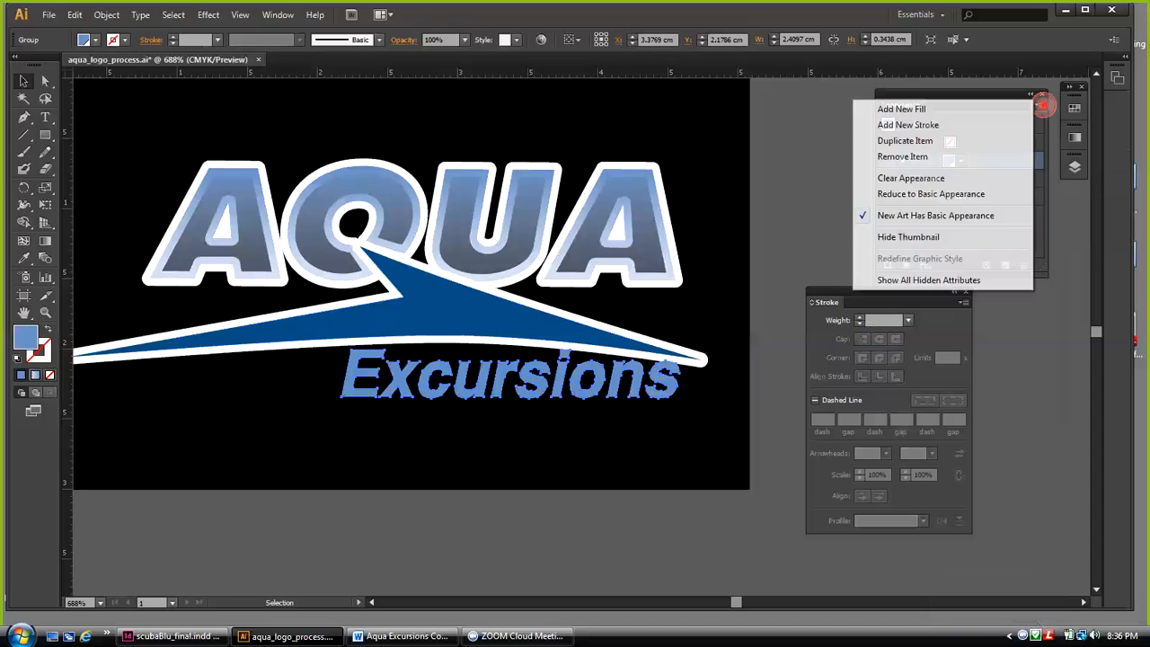
click(1039, 104)
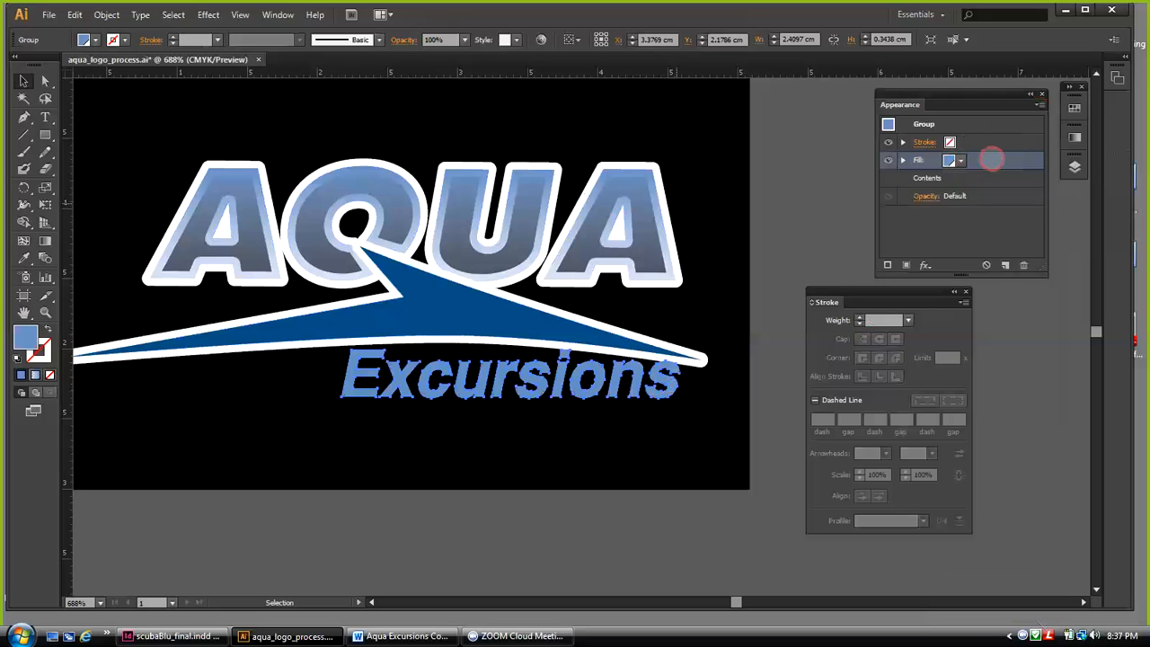
Move the Excursions group's fill above its stroke in the appearance order and colour the stroke white
click(990, 159)
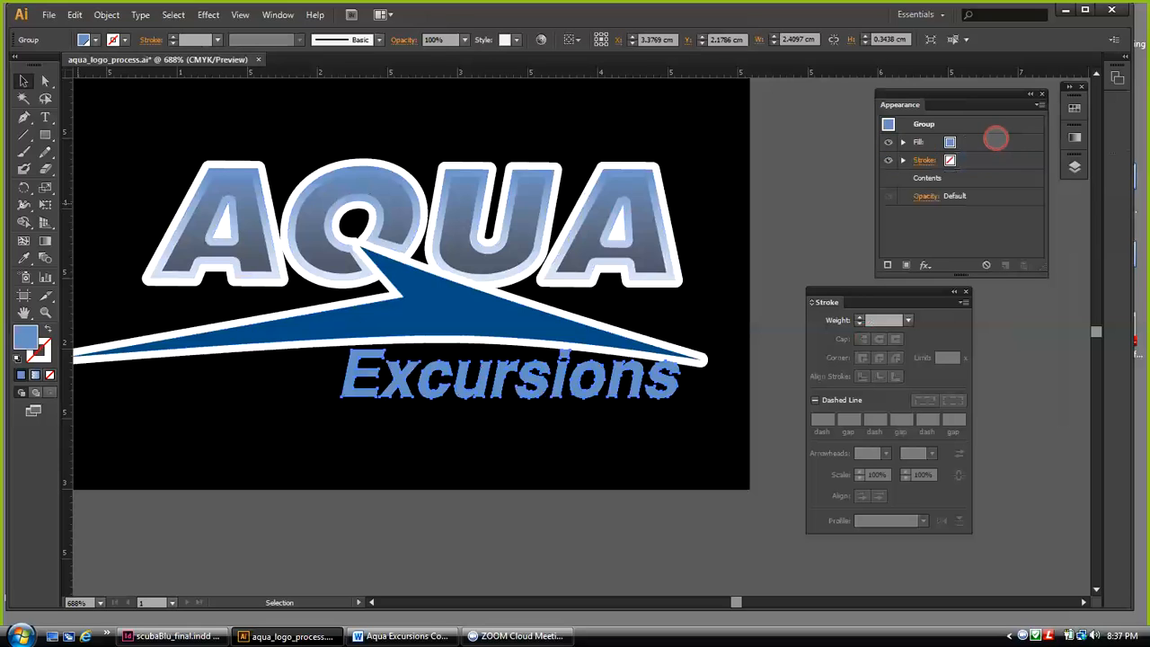
drag(995, 141, 950, 160)
click(950, 160)
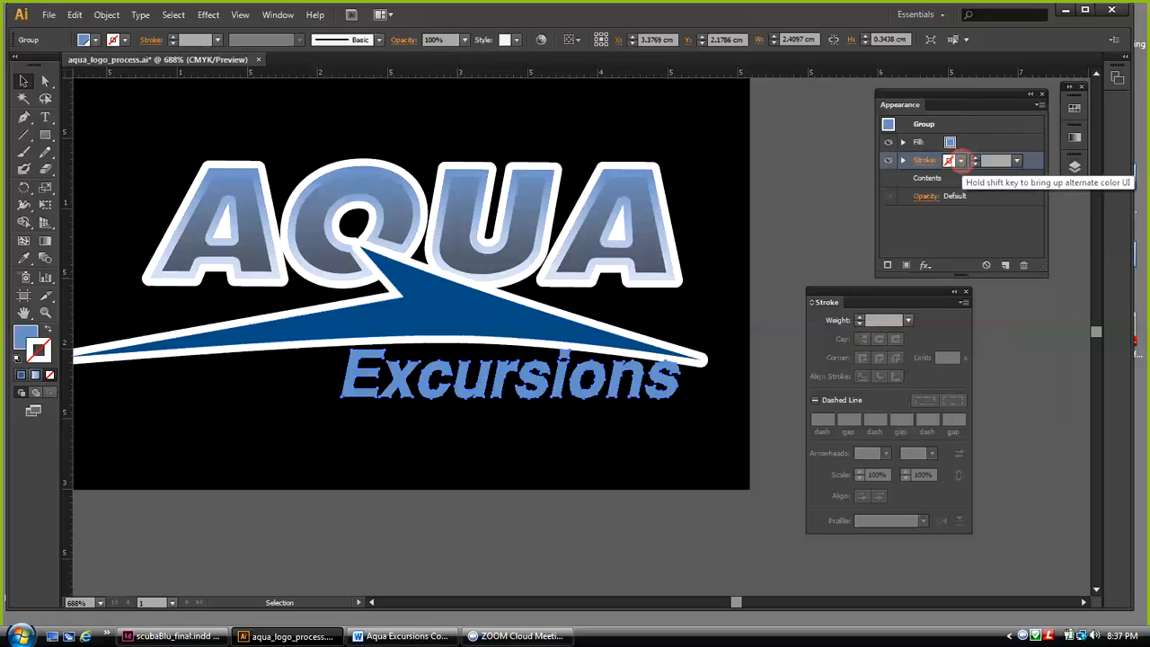
click(951, 161)
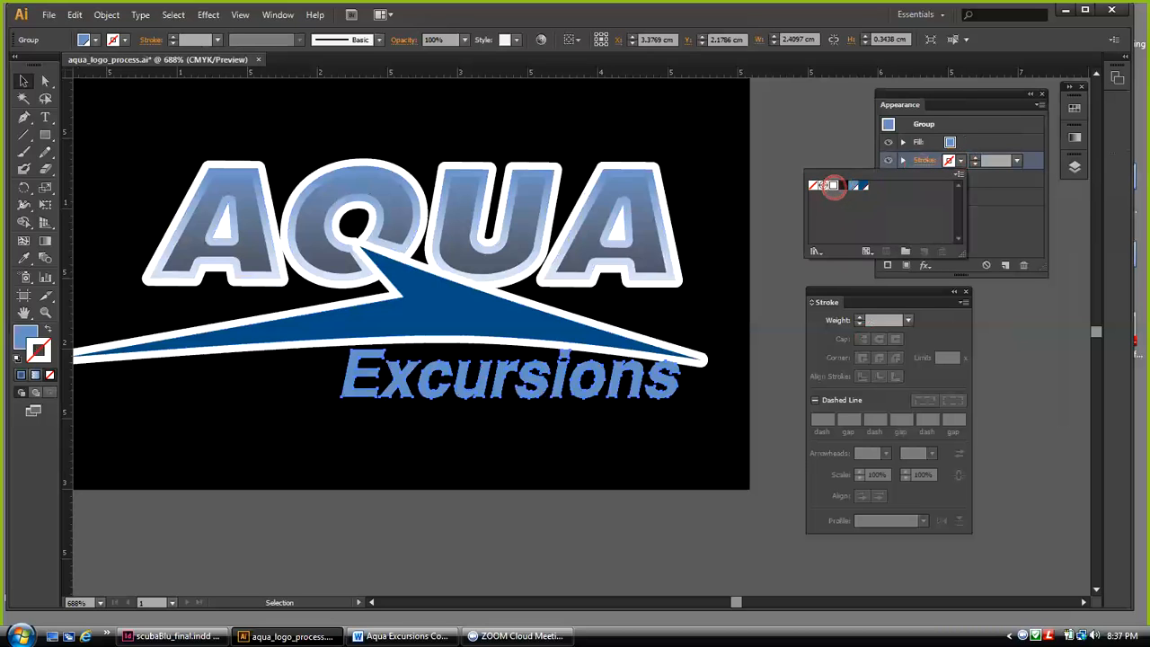
click(832, 185)
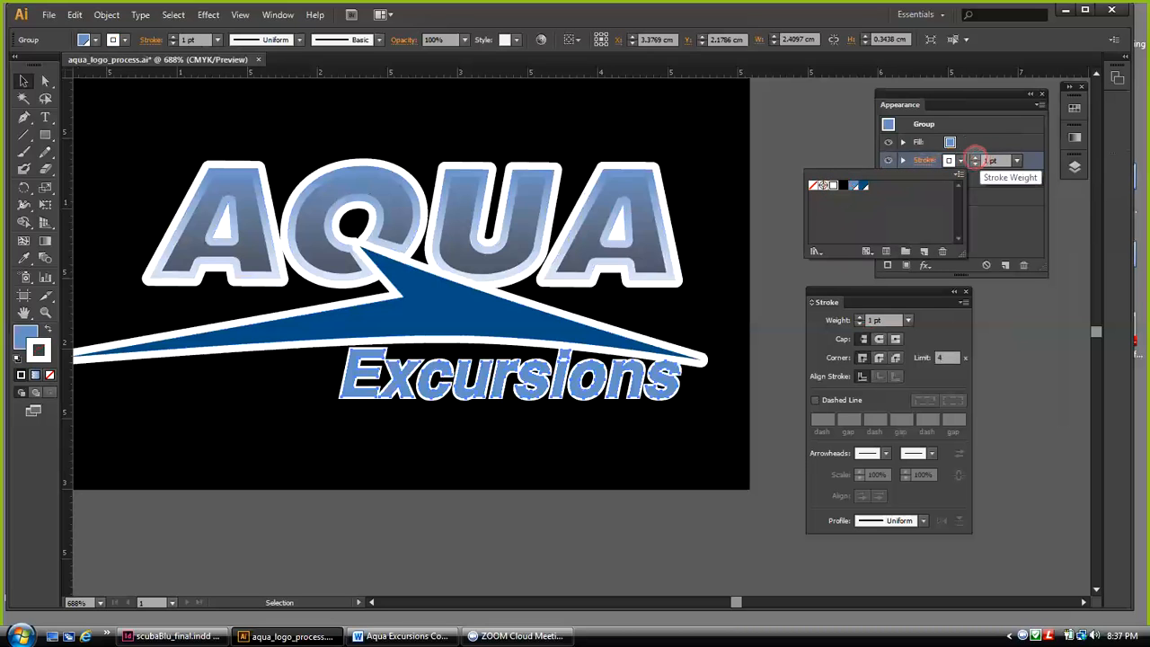
Set the Excursions group's stroke weight to 3 pt and deselect the lettering
click(974, 157)
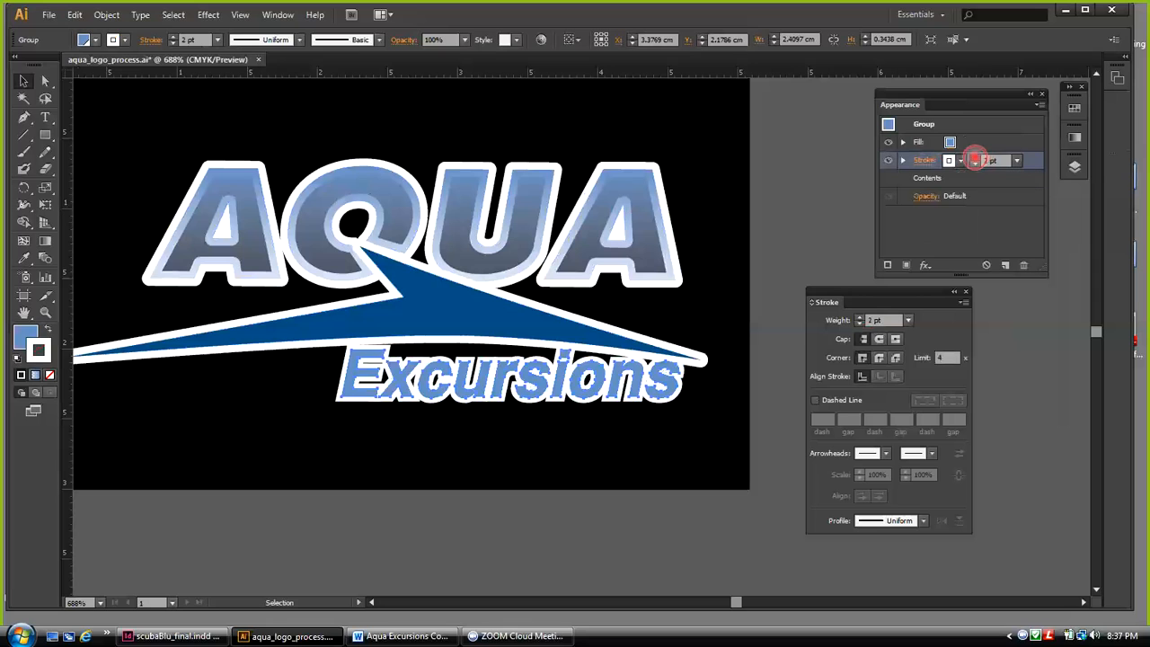
click(975, 156)
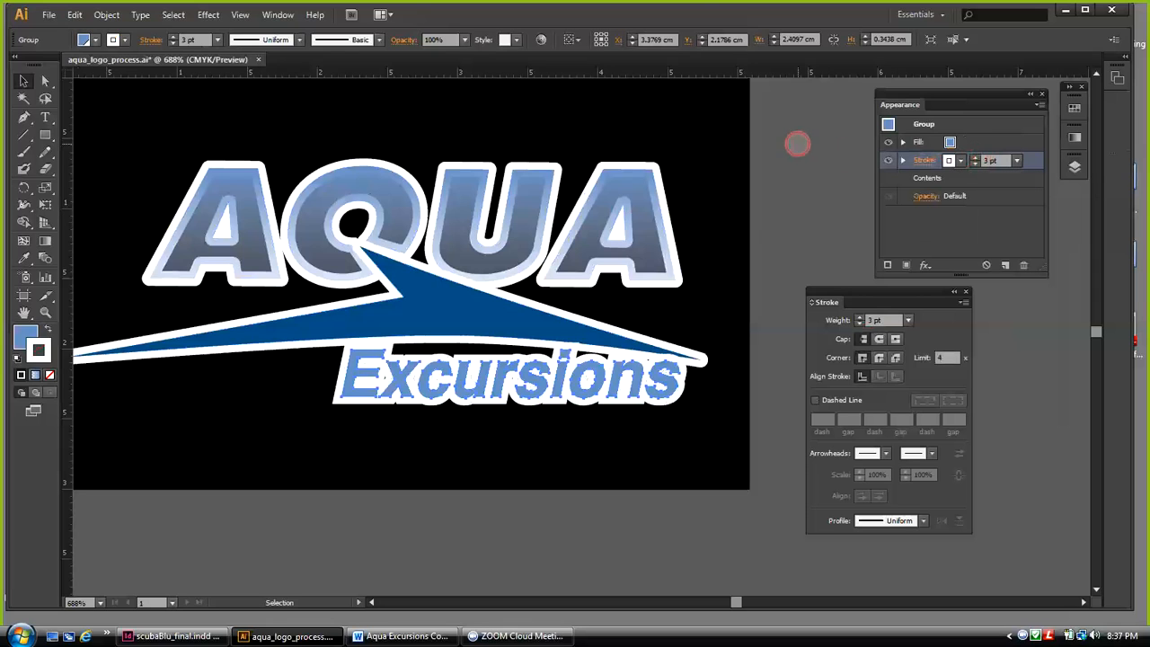
click(797, 144)
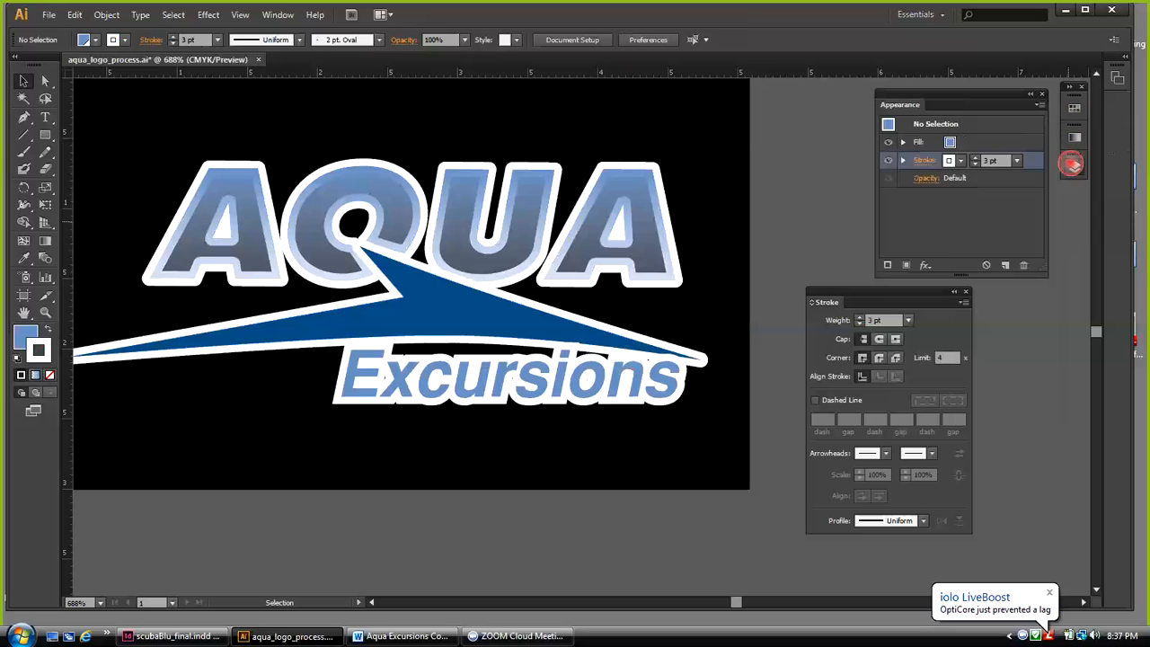
Lock Layer 2, which holds the black background, so that only the logo artwork can be selected
click(1075, 166)
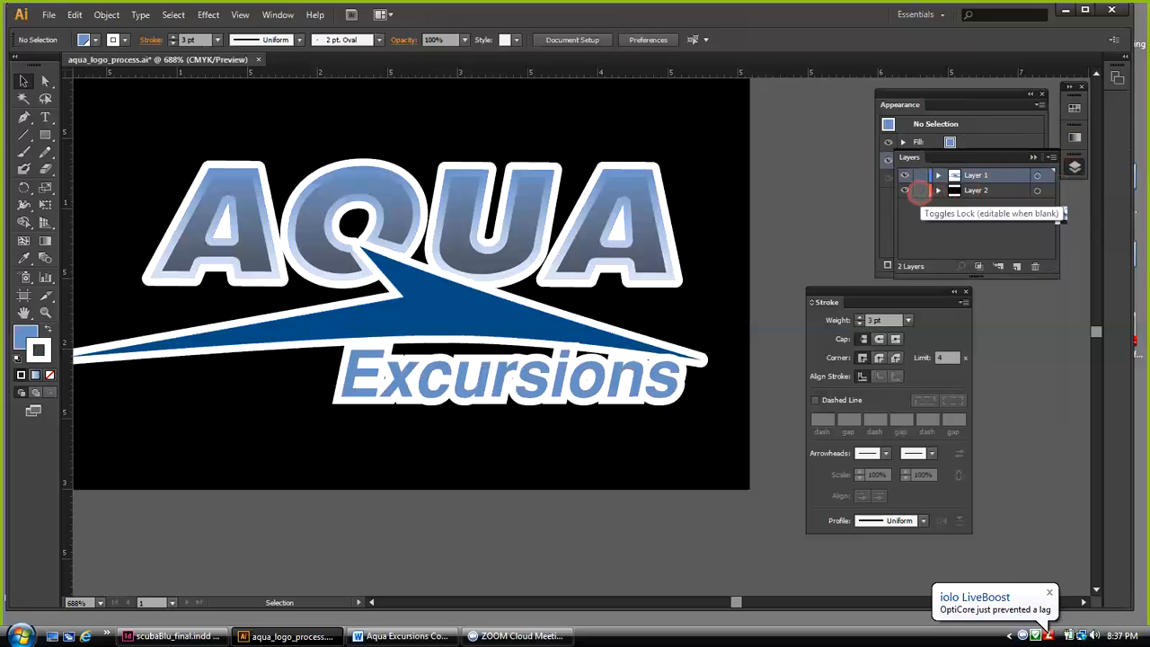
click(920, 191)
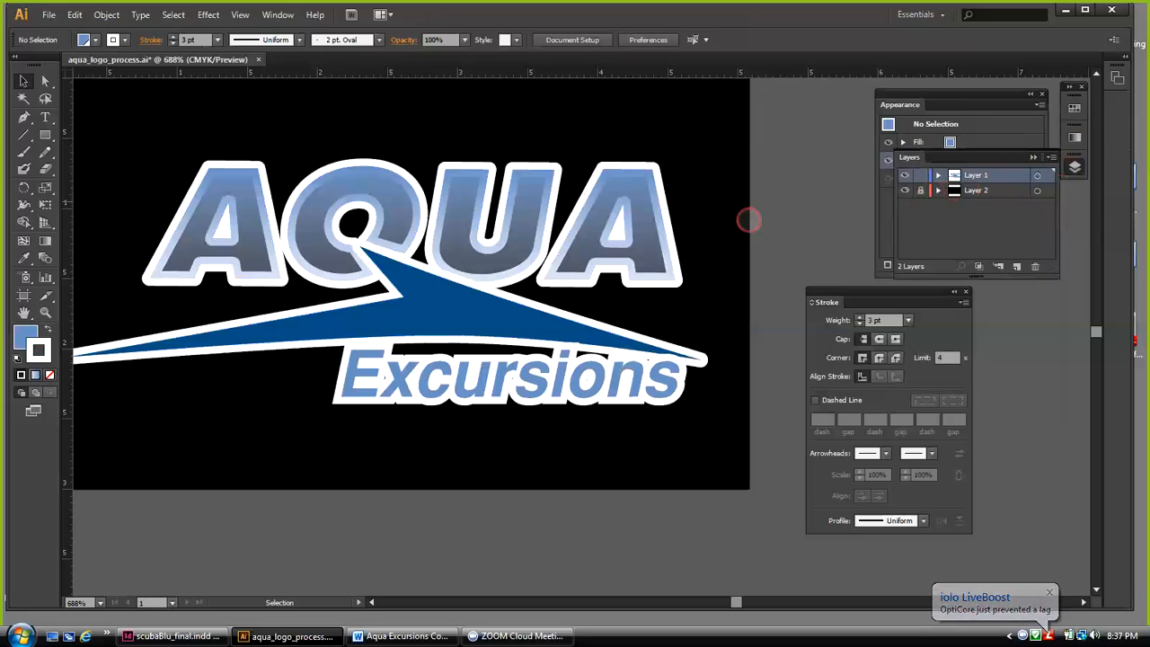
drag(641, 99, 716, 150)
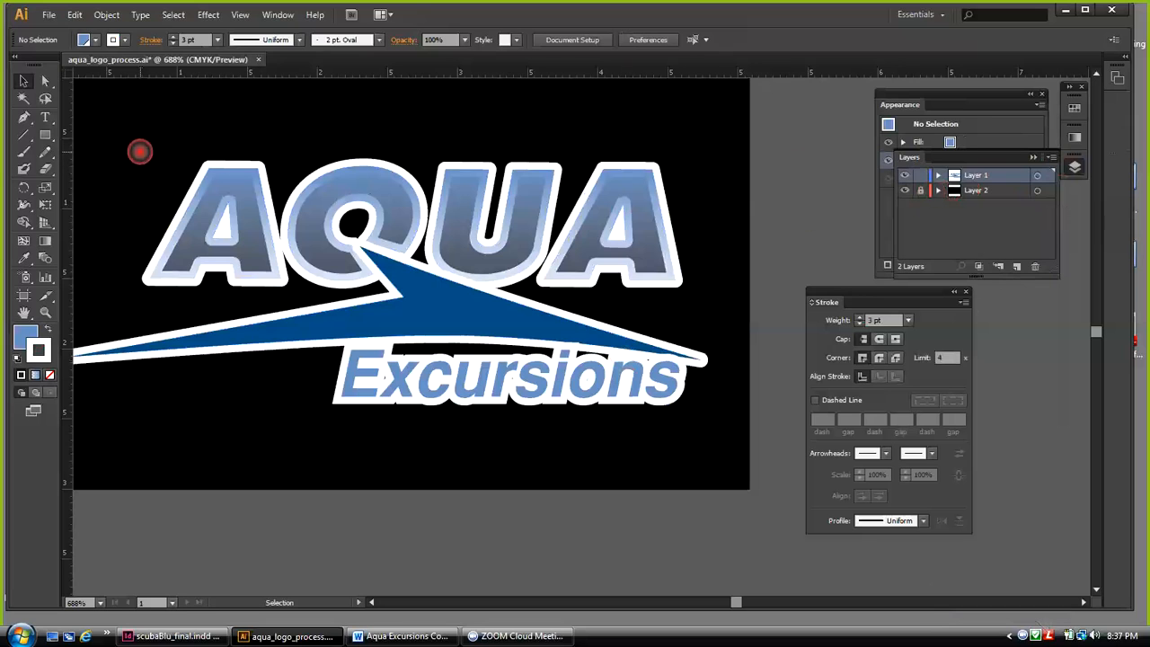
Select the AQUA lettering, swoosh and Excursions lettering together and expand their appearance
drag(140, 151, 683, 458)
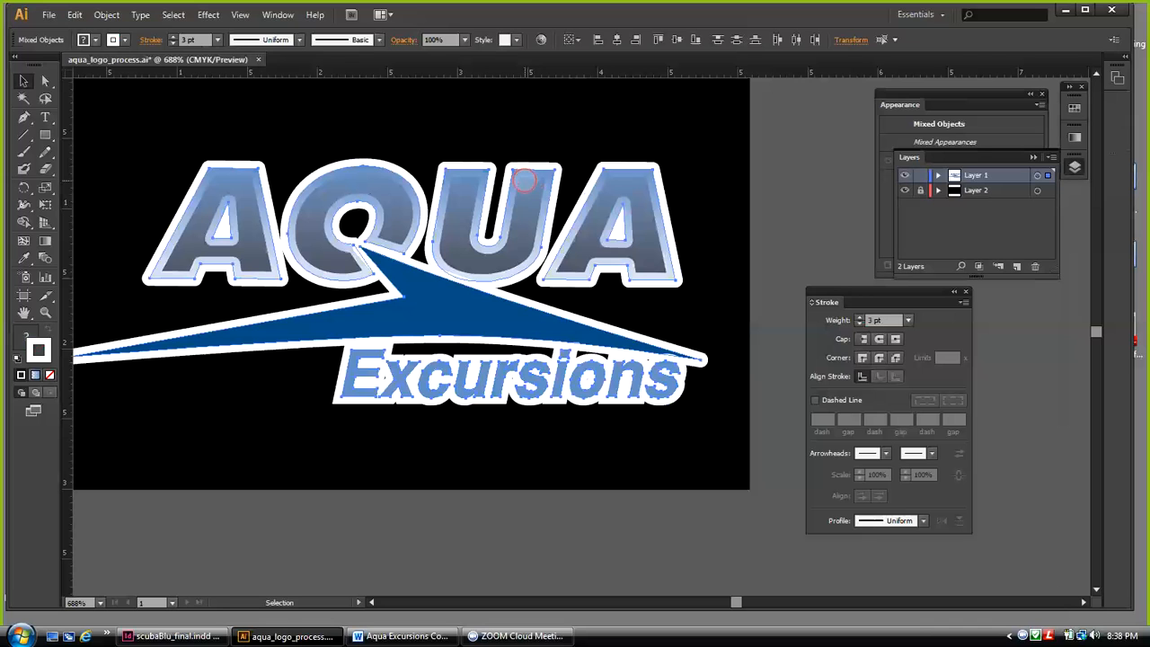
click(106, 15)
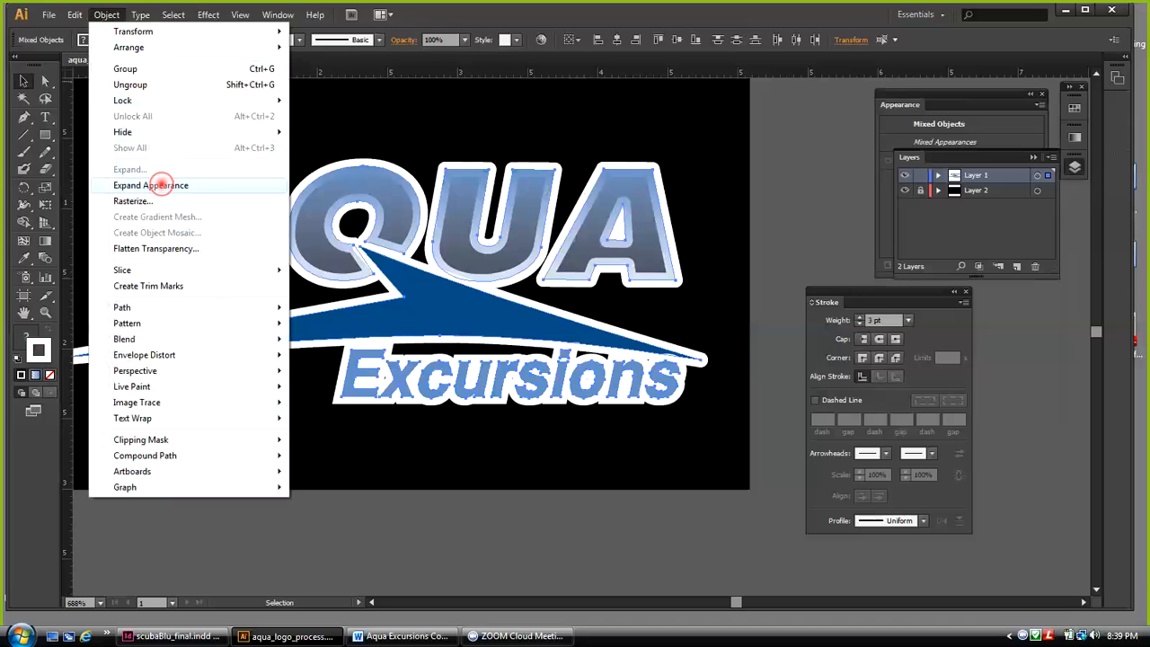
click(161, 185)
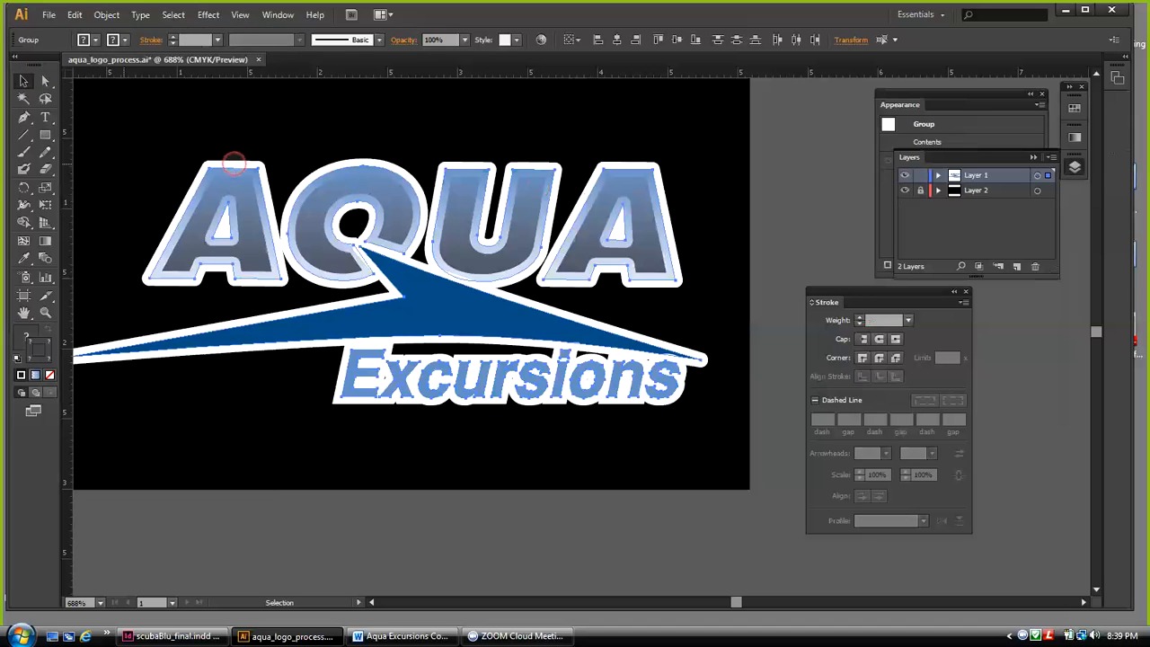
click(234, 162)
click(232, 167)
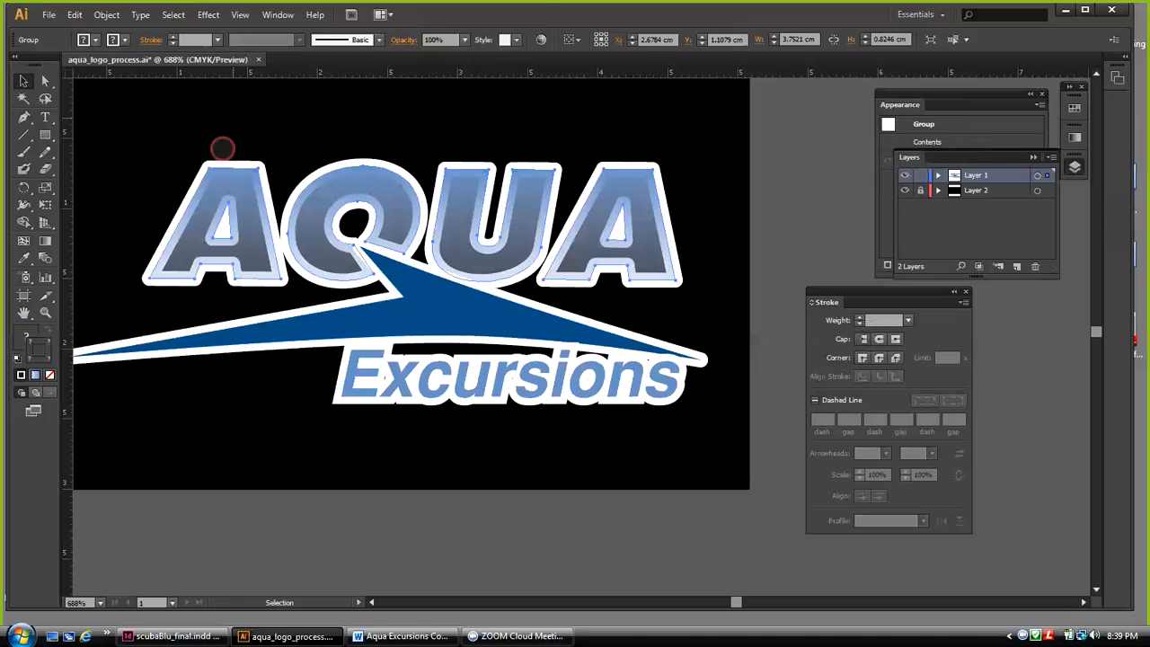
Convert the strokes of all the logo parts to outlined shapes with Outline Stroke
drag(153, 144, 441, 380)
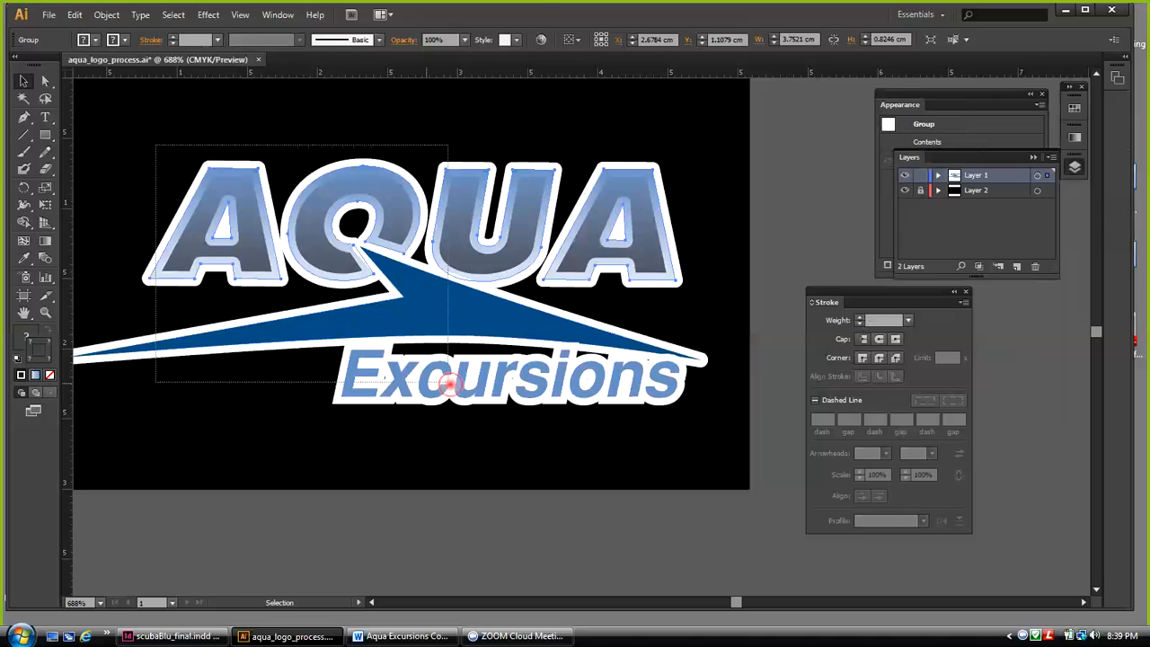
click(106, 15)
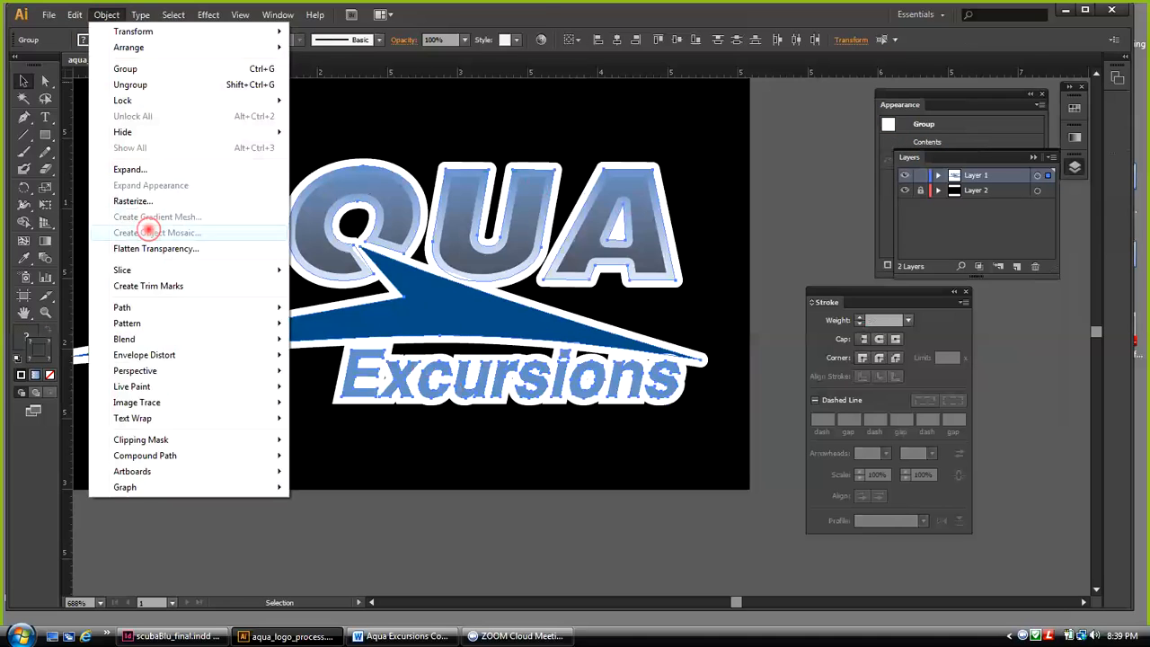
mouse_move(153, 311)
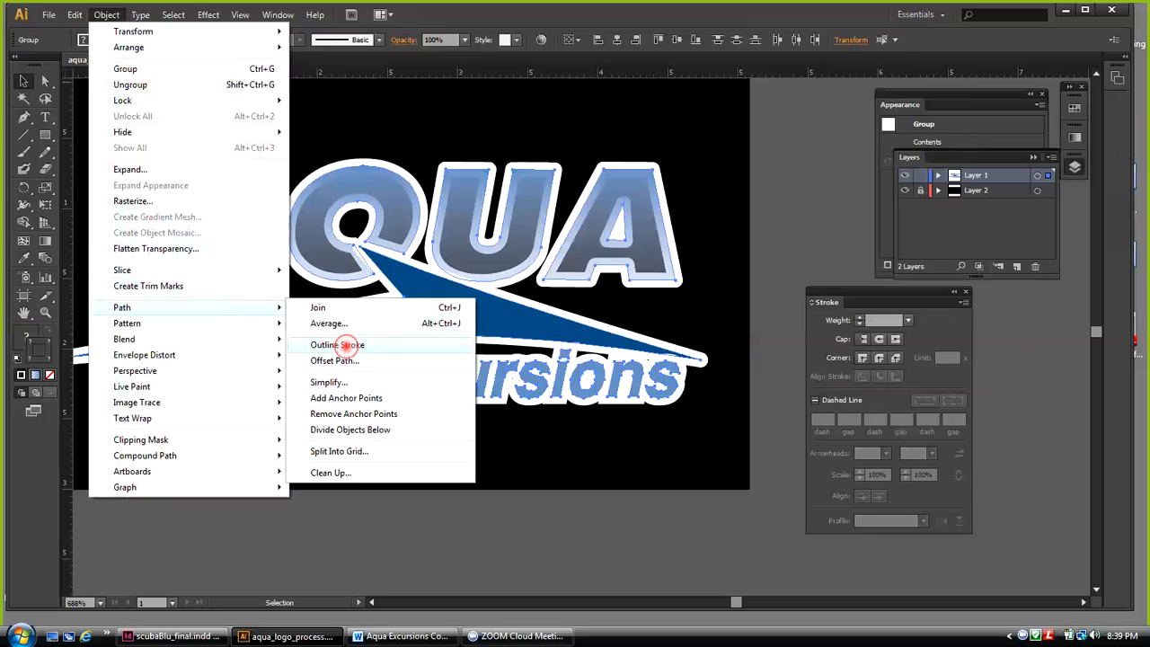
click(337, 345)
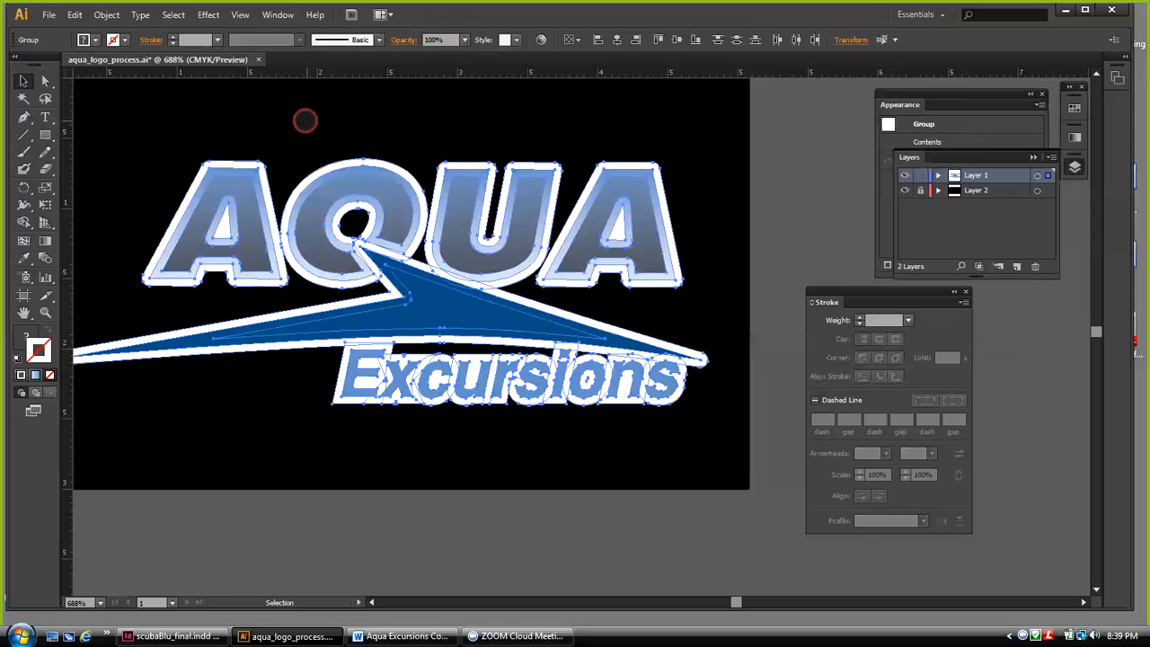
click(306, 120)
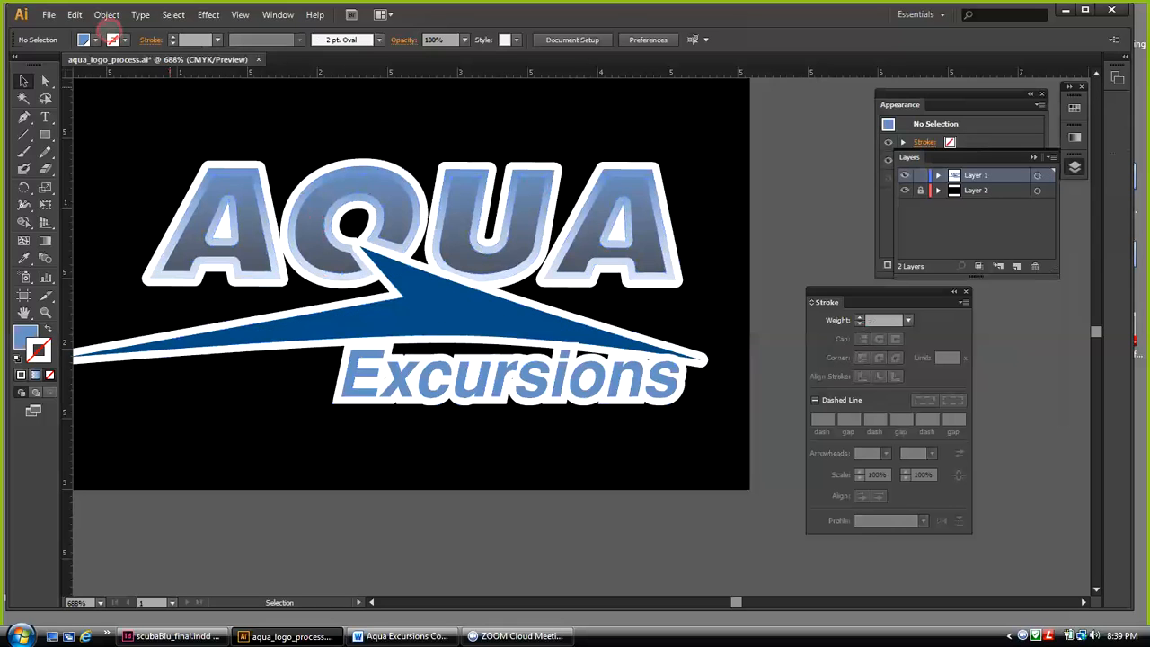
Select the AQUA lettering, swoosh and Excursions lettering together, ungroup them to separate fills from outlines, and deselect everything
drag(185, 135, 435, 326)
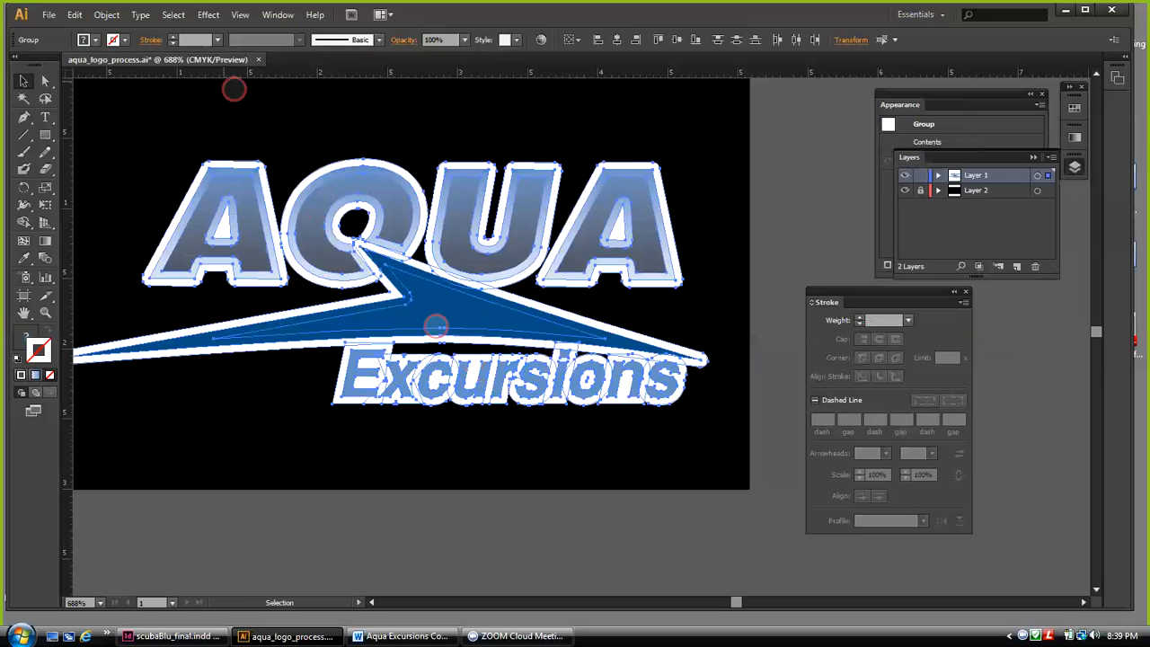
click(106, 14)
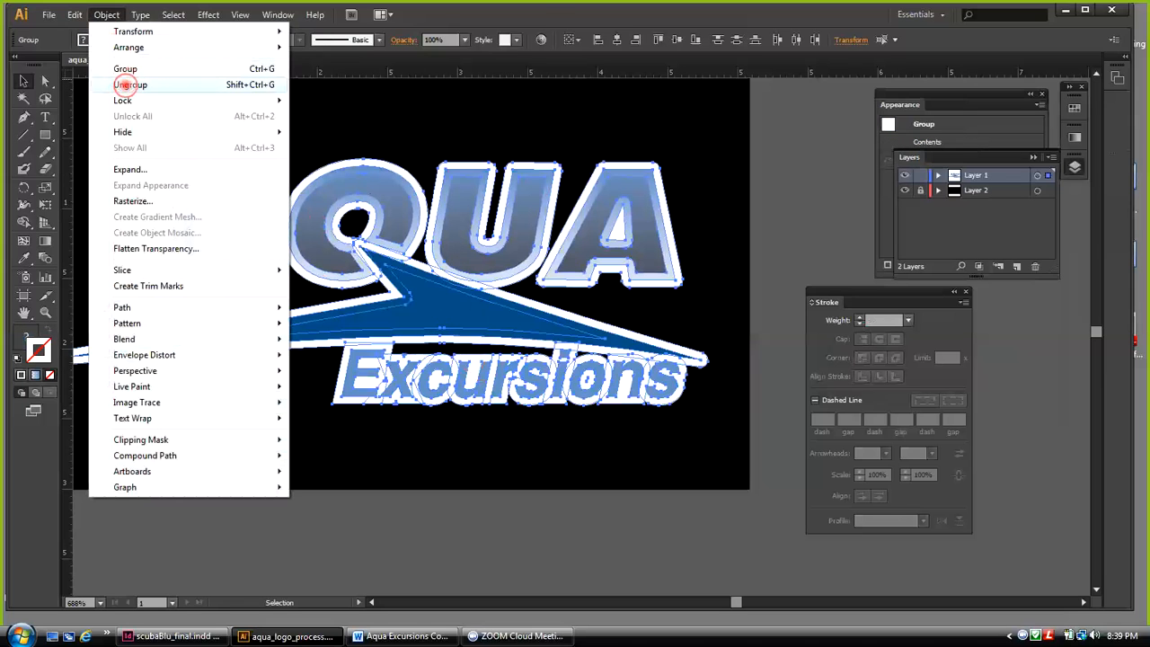
mouse_move(155, 310)
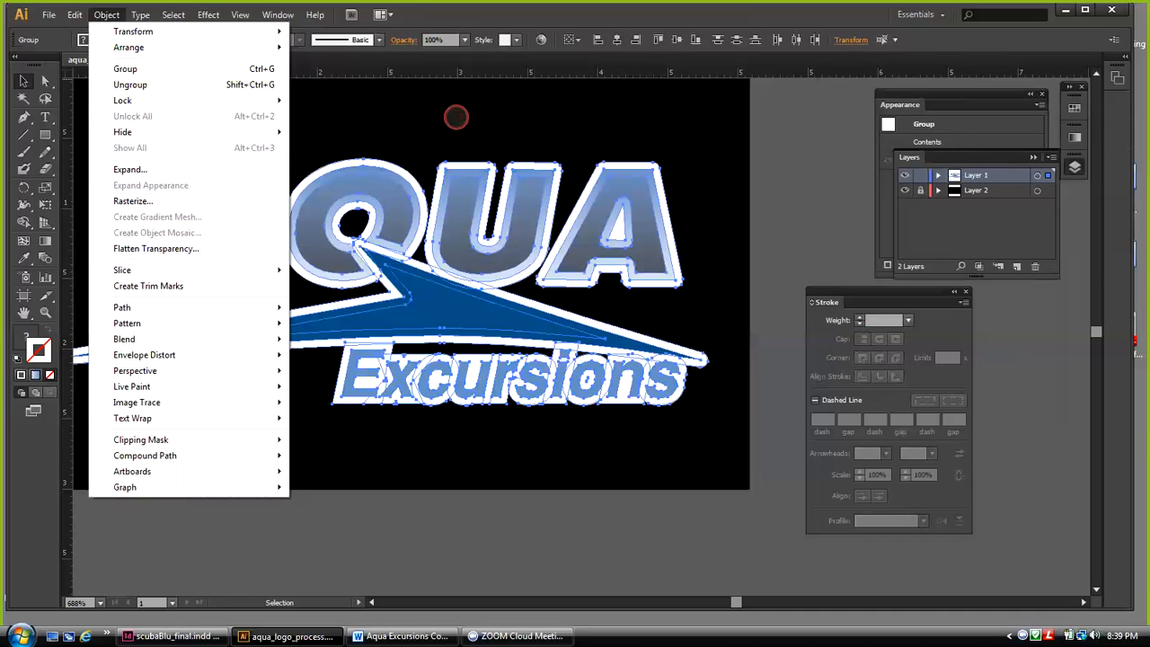
click(456, 116)
click(461, 168)
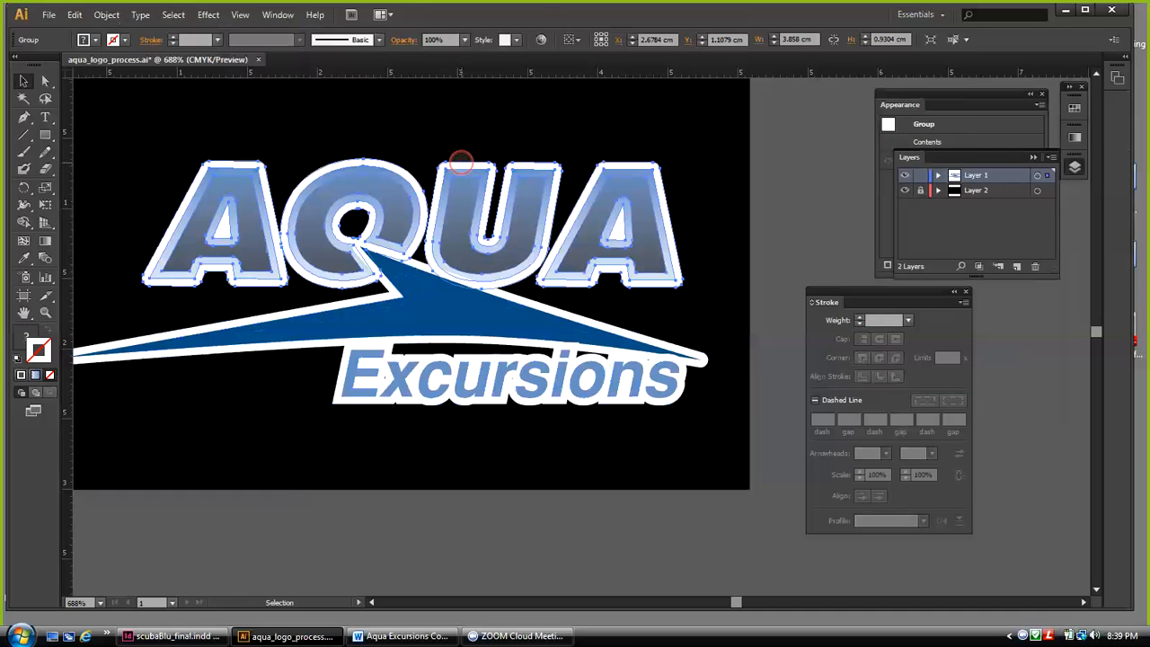
drag(158, 115, 581, 403)
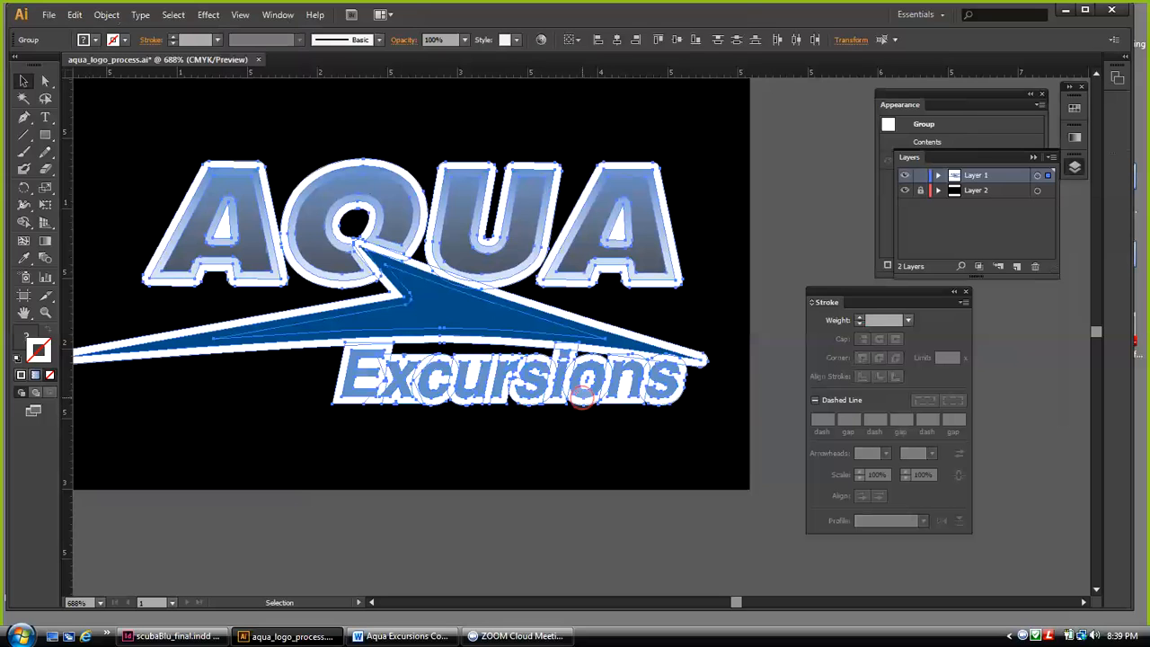
click(105, 15)
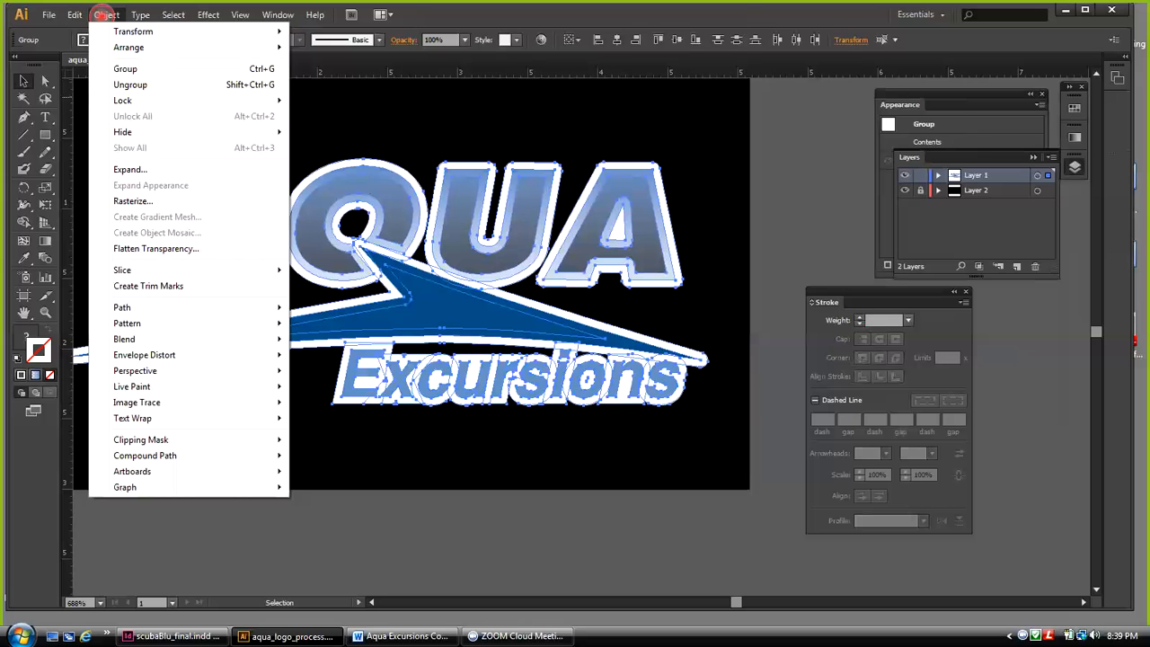
click(131, 85)
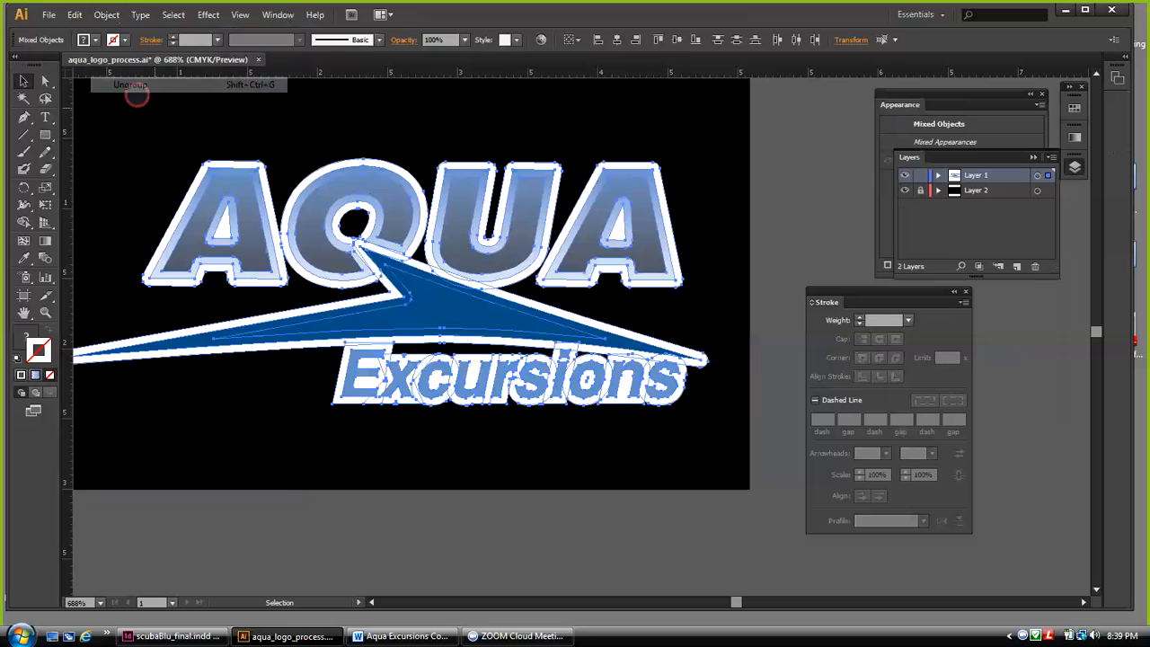
click(173, 133)
Hide the gradient fill shapes of the AQUA lettering, leaving their white outline shapes on the artboard
click(218, 195)
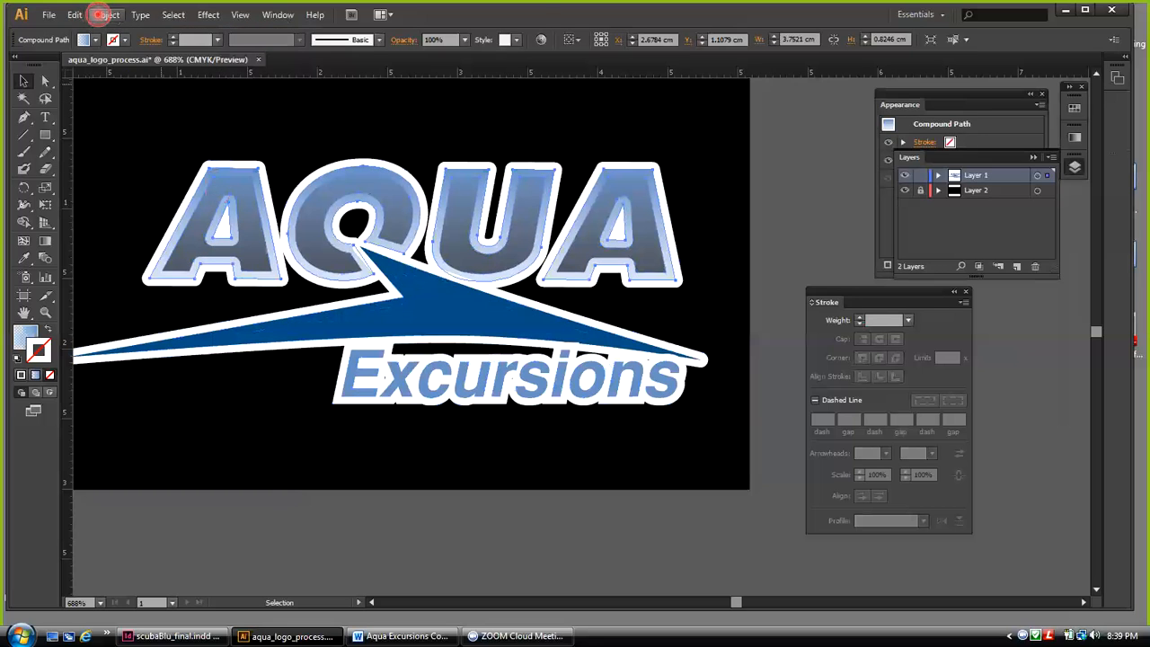
click(106, 14)
mouse_move(125, 132)
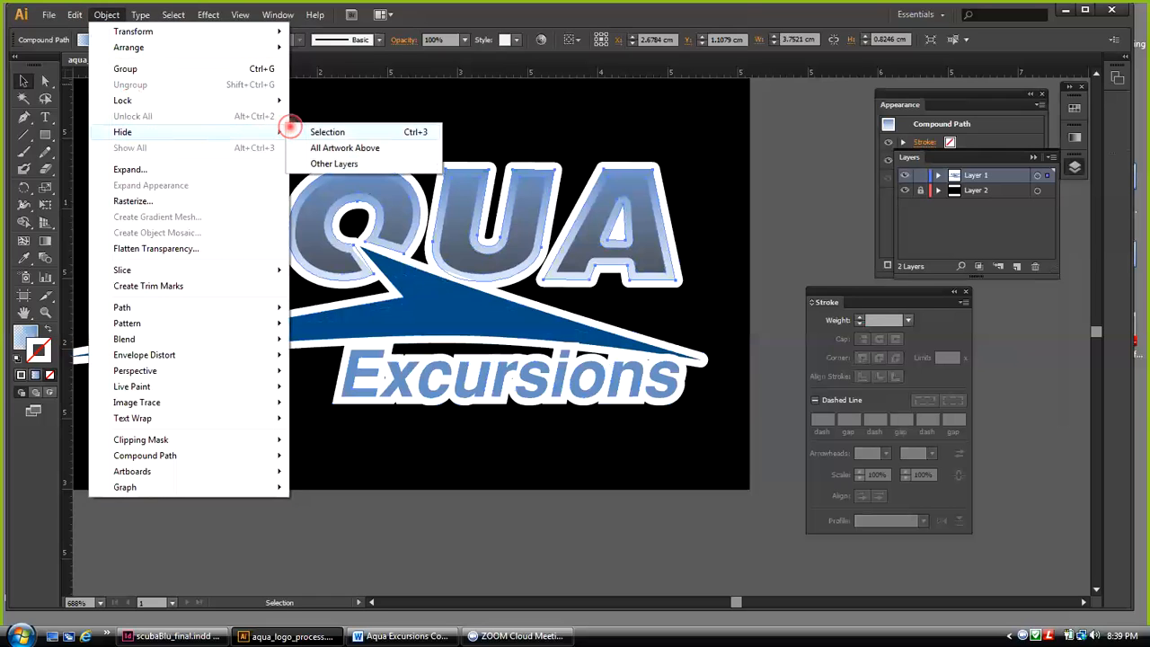
click(306, 132)
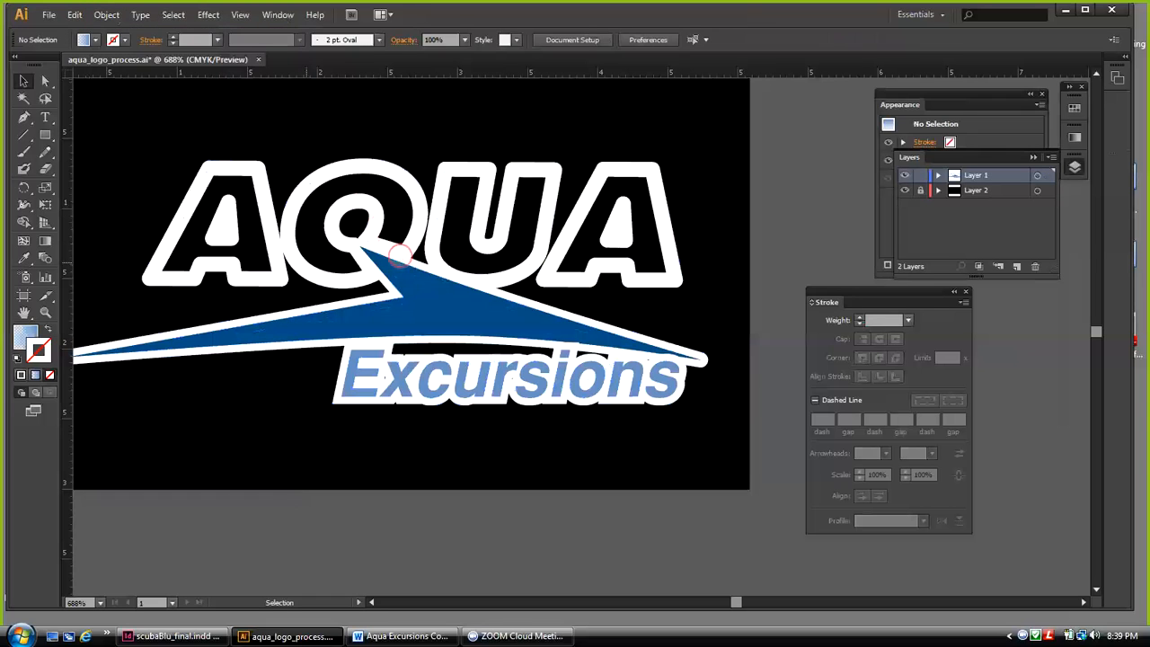
Hide the dark blue fill shape of the swoosh
click(409, 281)
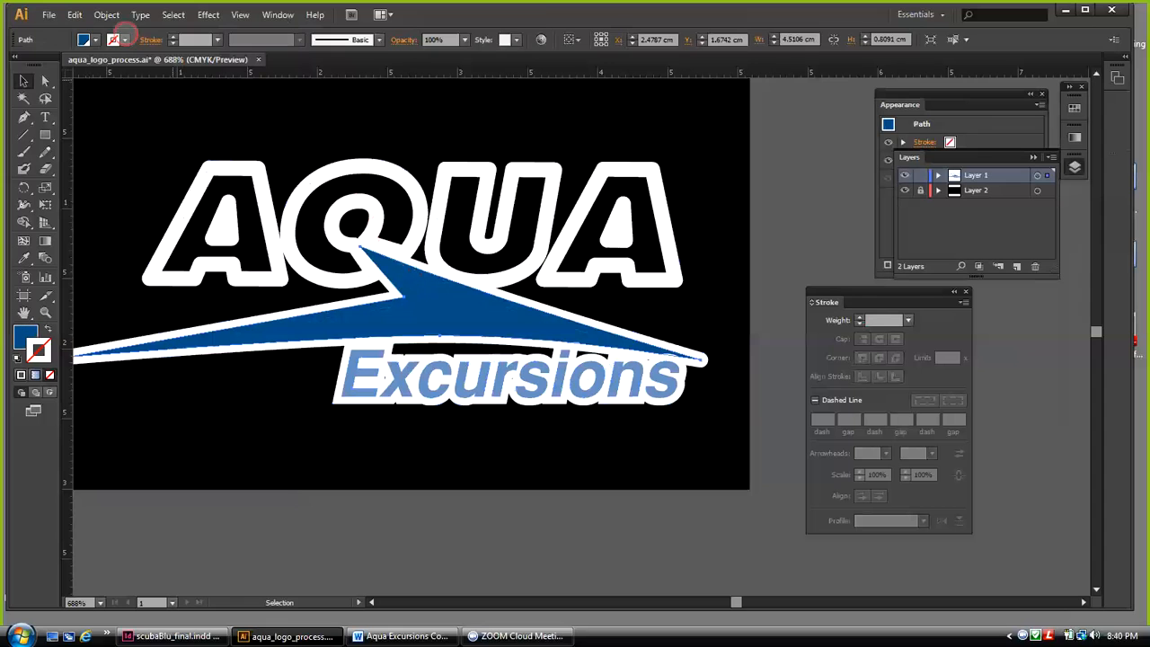
click(106, 14)
mouse_move(125, 132)
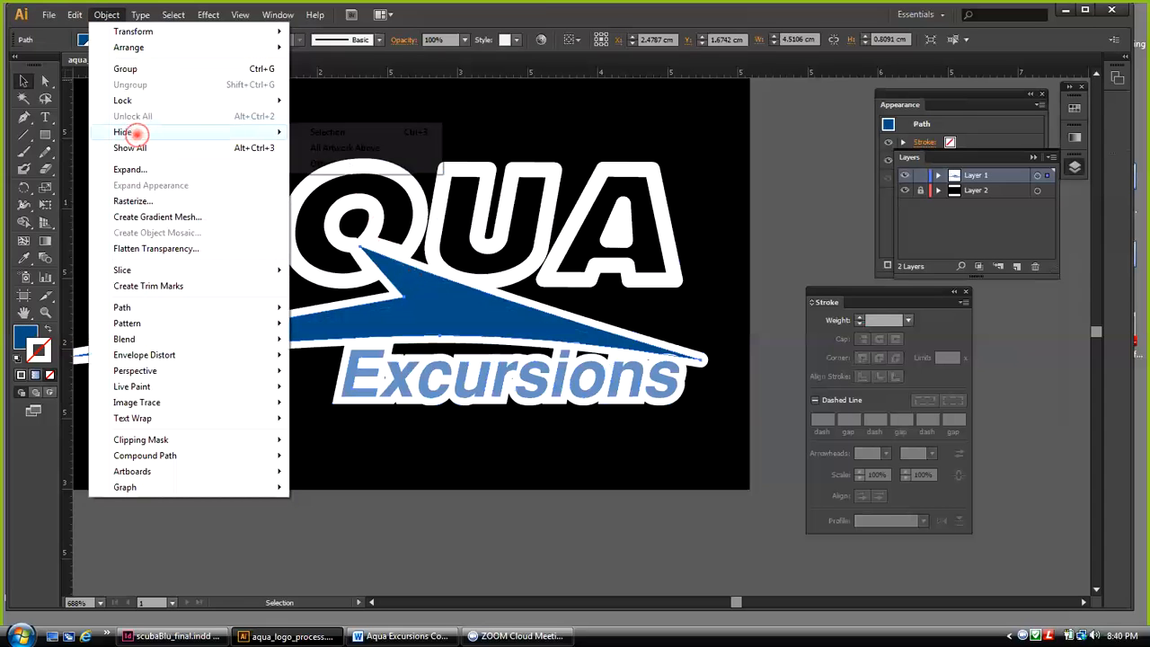
click(310, 132)
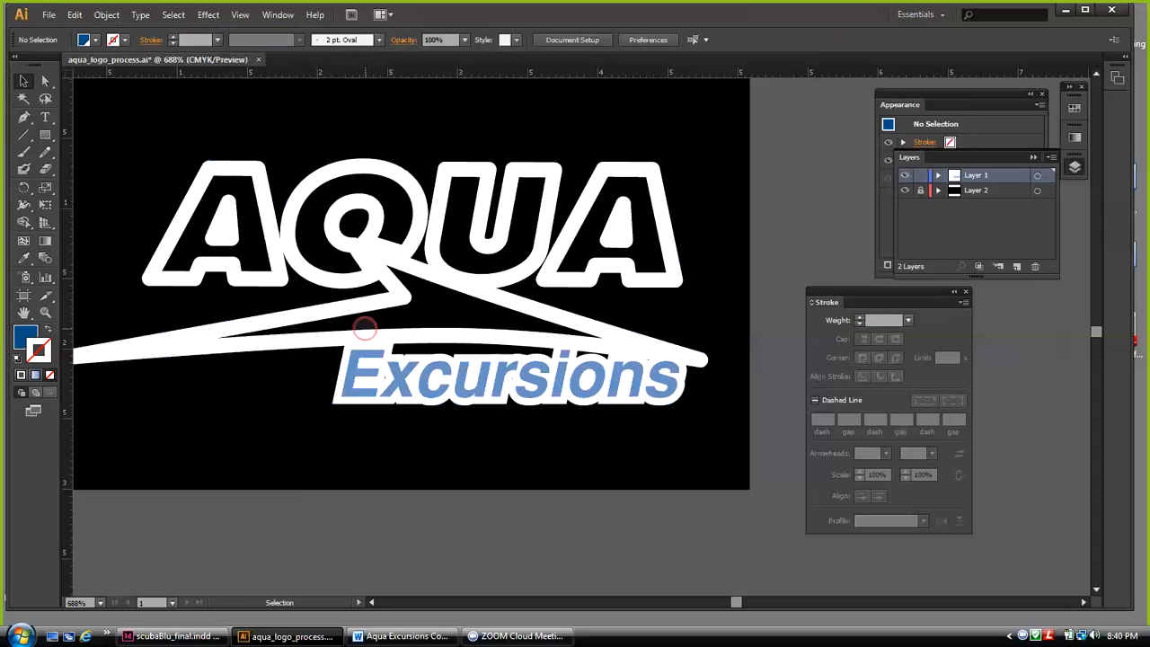
Hide the light blue fill group of the Excursions lettering
click(359, 355)
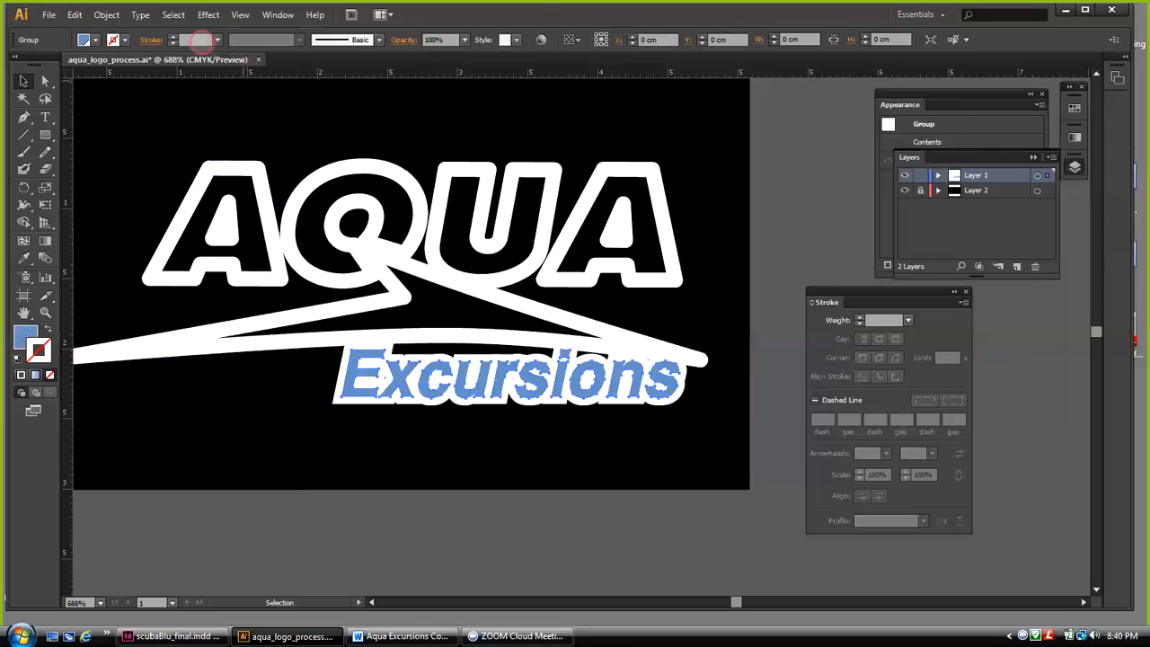
click(107, 14)
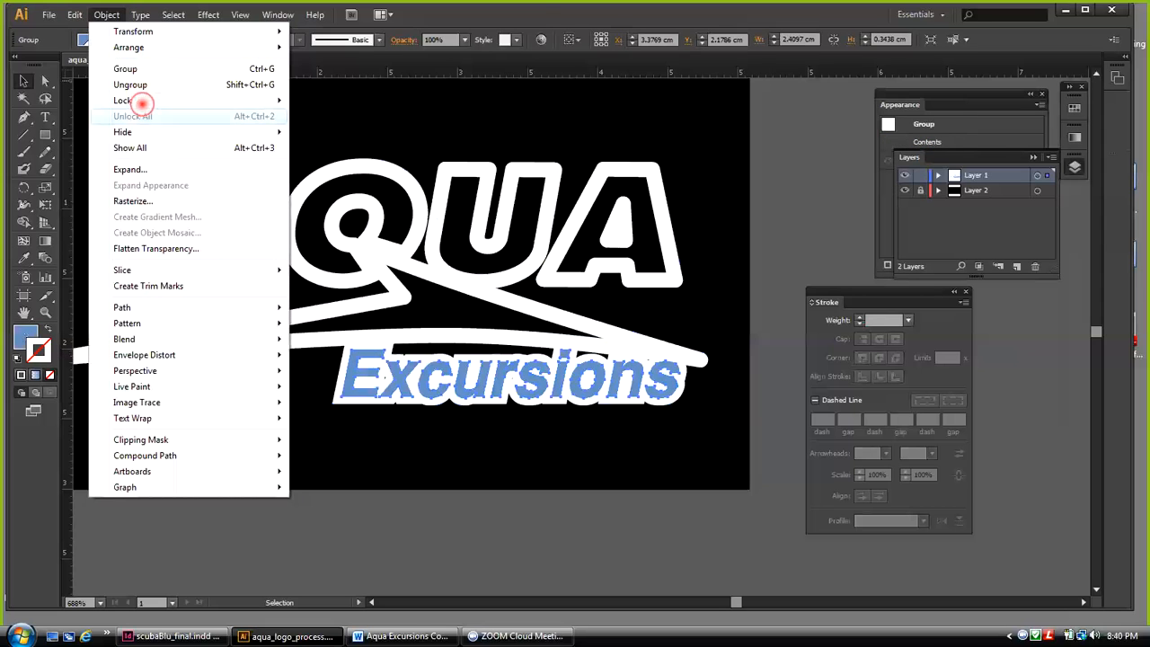
mouse_move(141, 134)
click(306, 132)
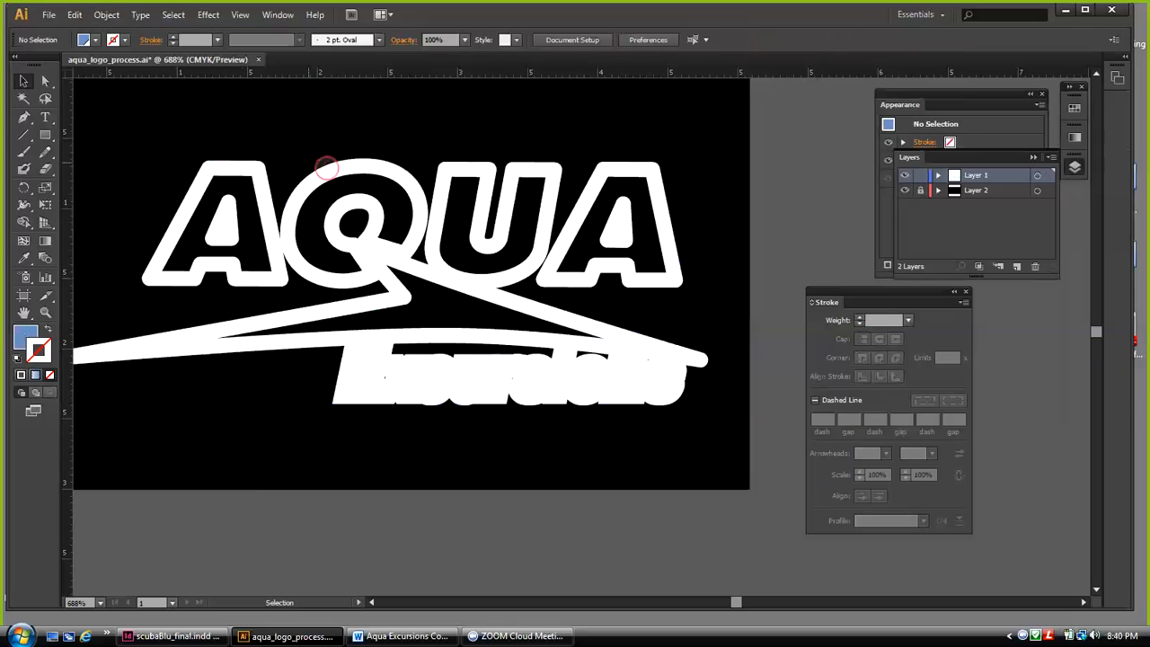
Delete the inner contour of the last A's white outline with the Direct Selection tool to make it a solid shape
drag(173, 133, 690, 418)
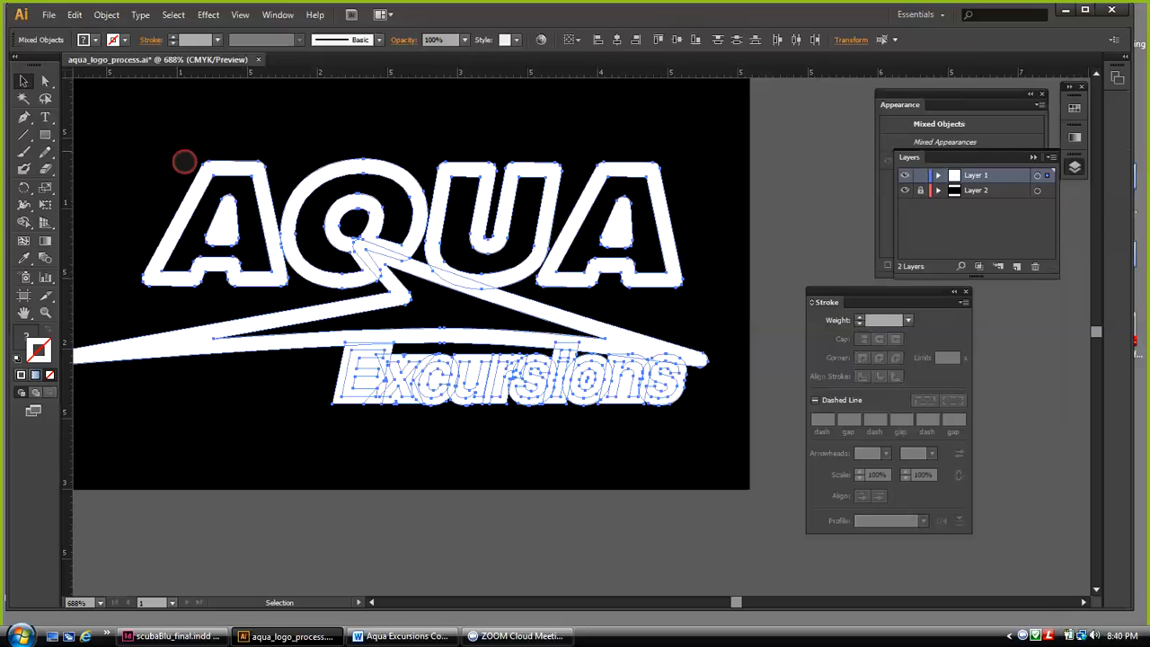
click(45, 82)
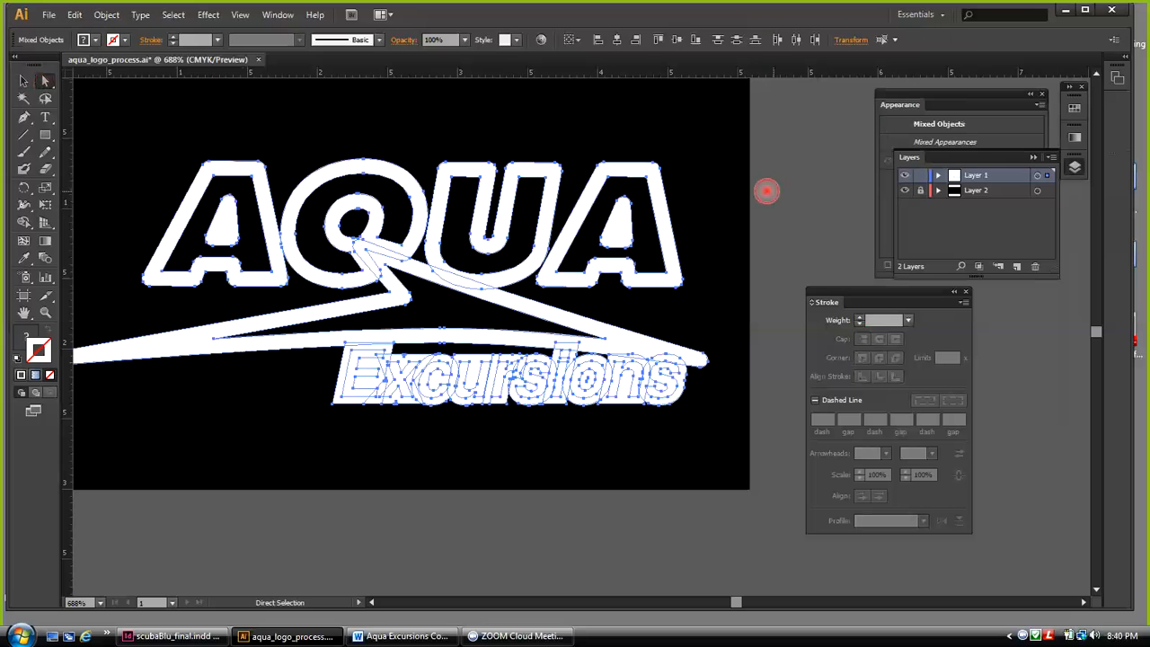
click(764, 190)
click(639, 178)
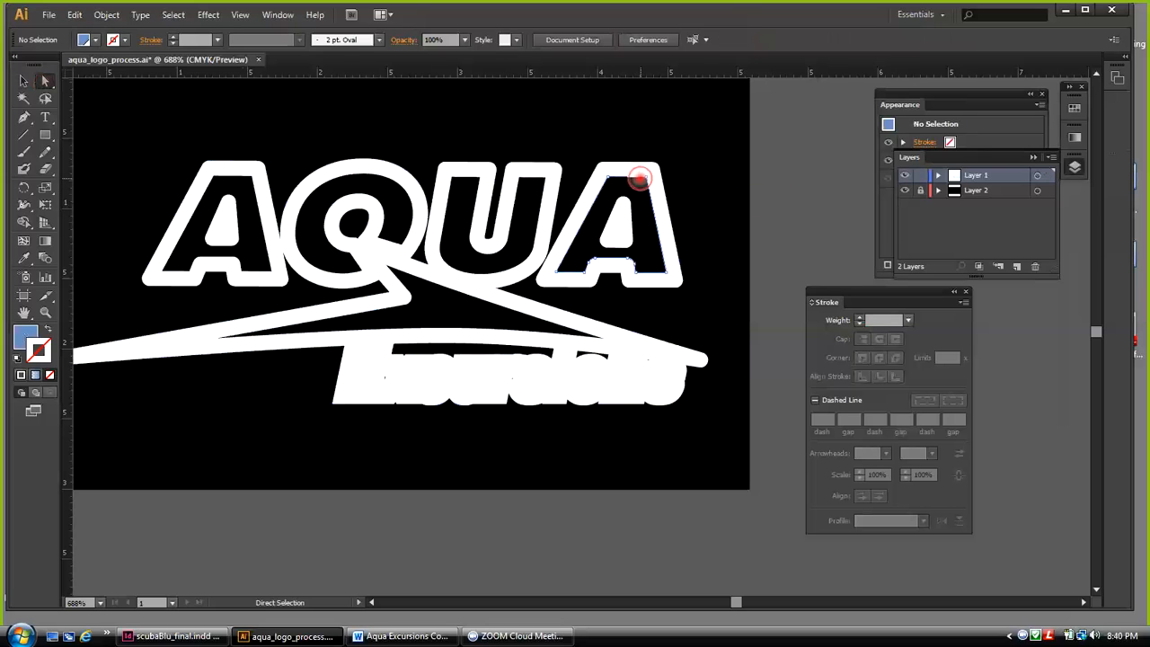
click(624, 180)
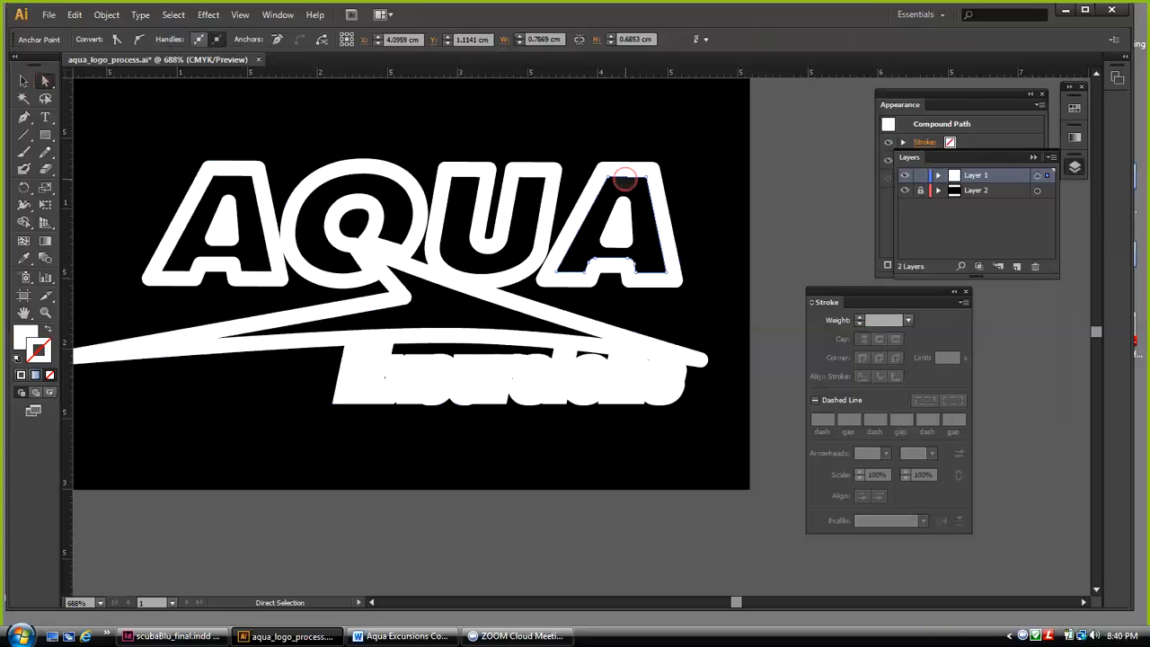
key(Delete)
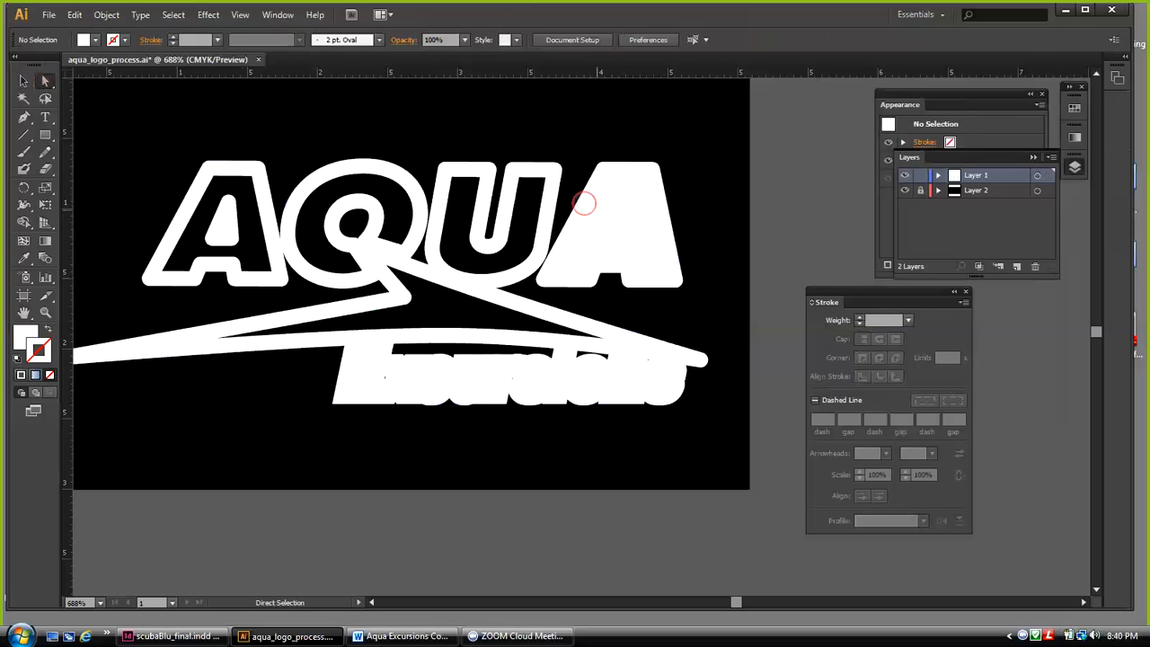
Tear off the Direct Selection tool group onto the canvas and delete the inner contour of the U's white outline
click(529, 179)
click(529, 180)
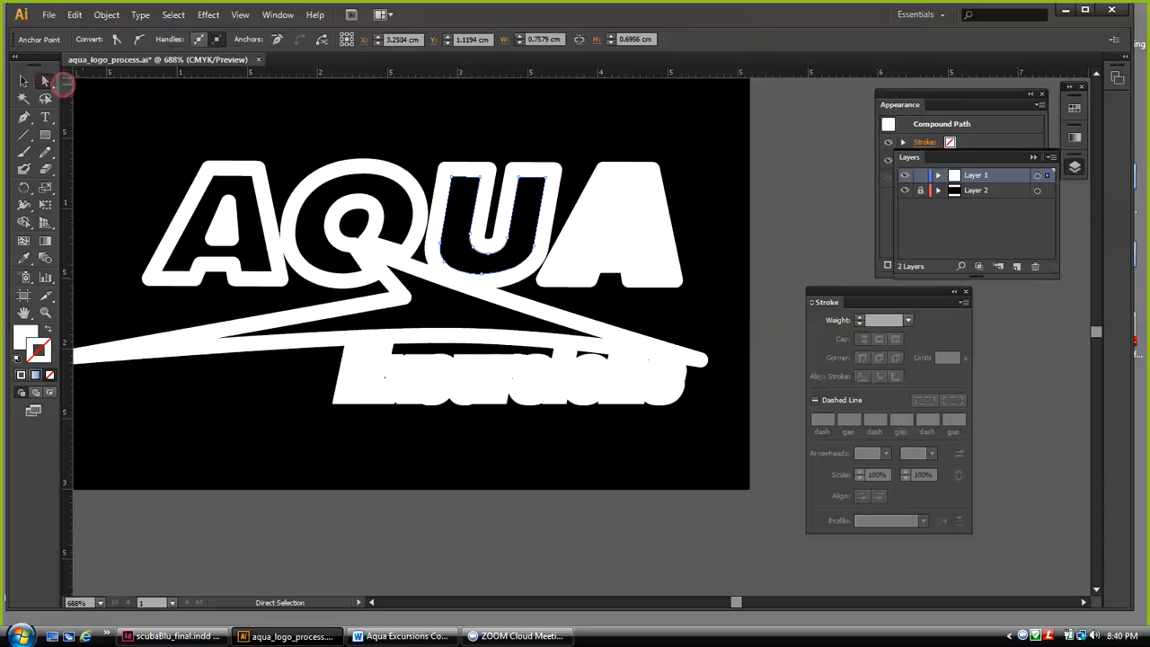
drag(47, 81, 197, 96)
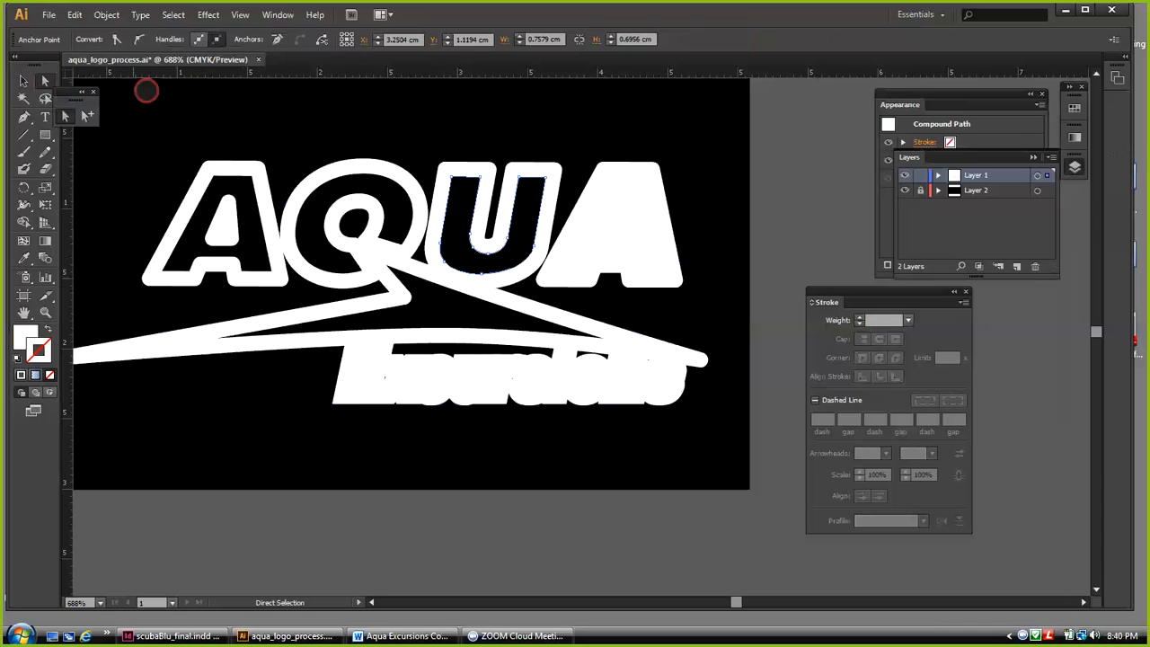
drag(72, 90, 643, 108)
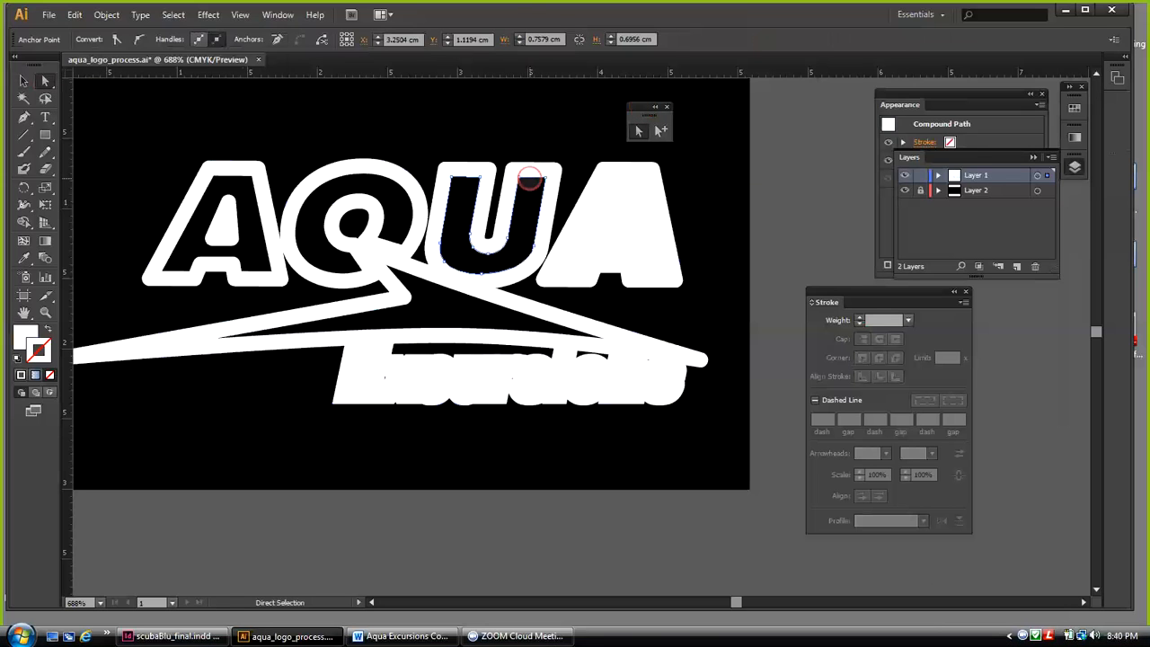
click(530, 178)
key(Delete)
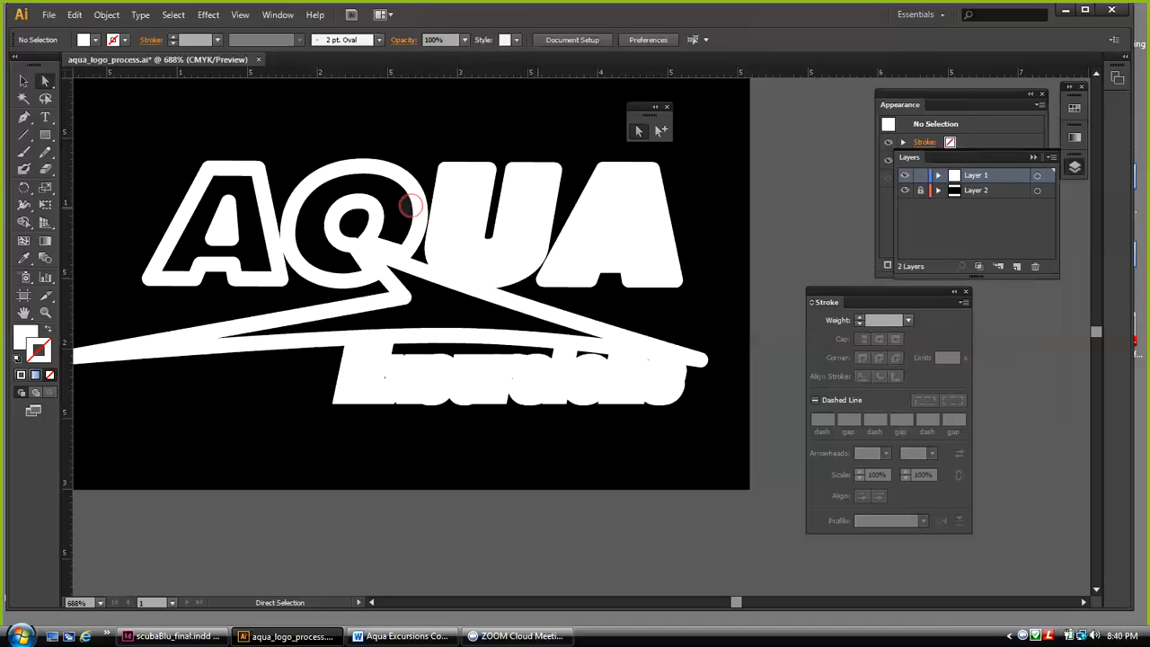
Delete the inner contour of the Q's white outline and its remaining counter hole to make the letter solid
click(393, 178)
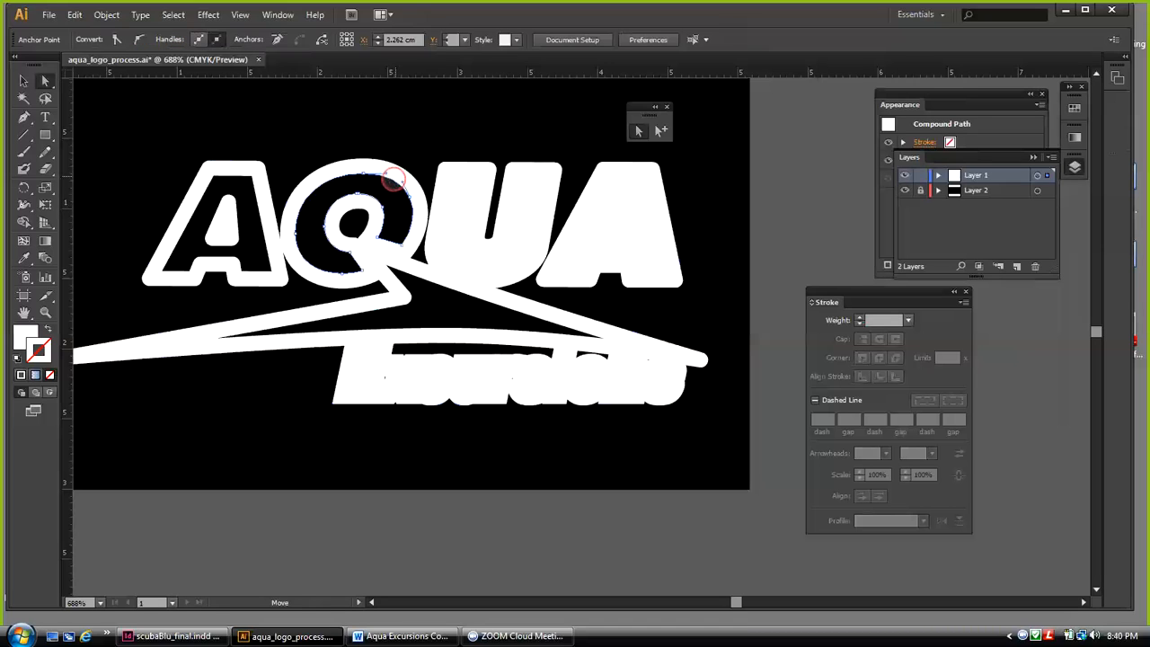
key(Delete)
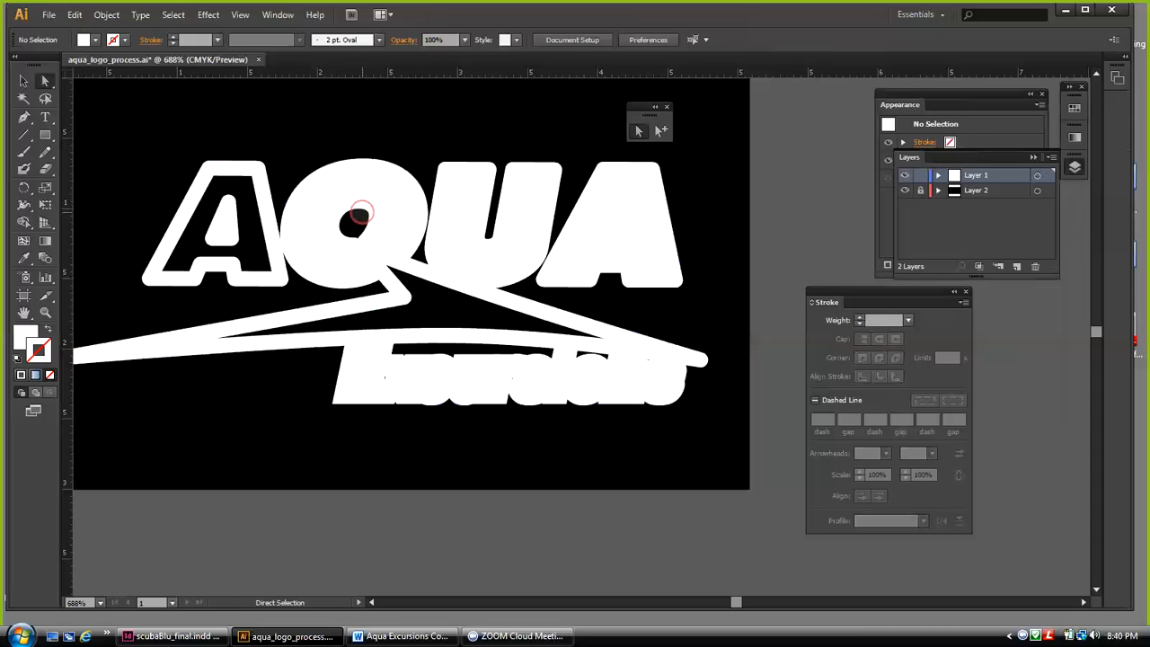
click(359, 213)
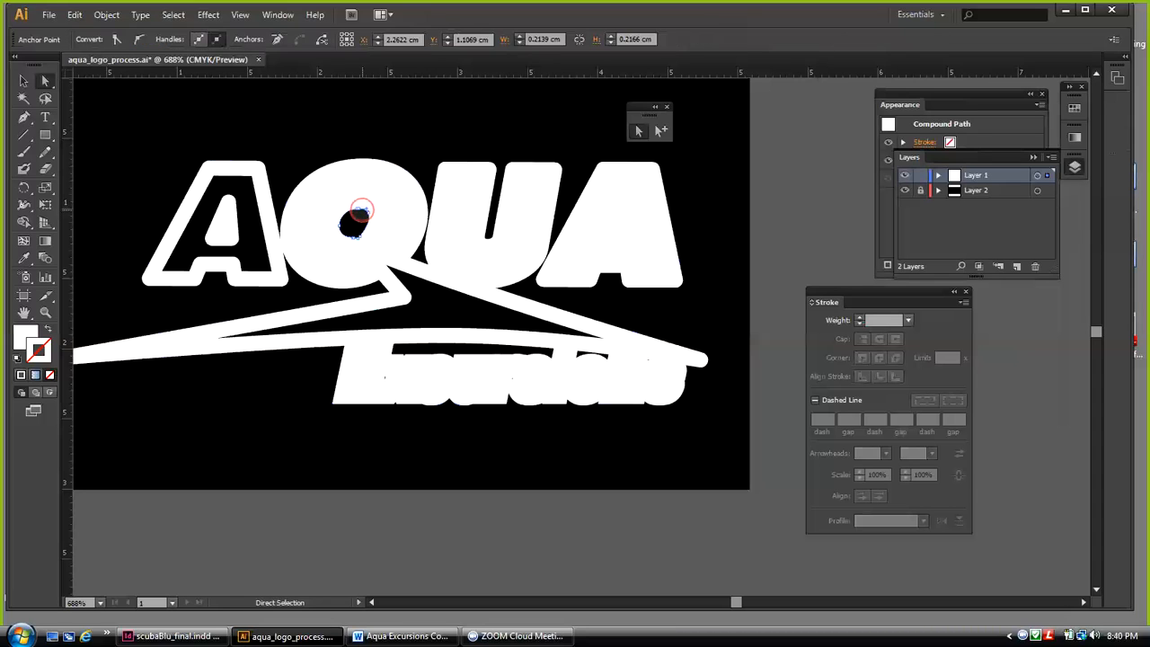
key(Delete)
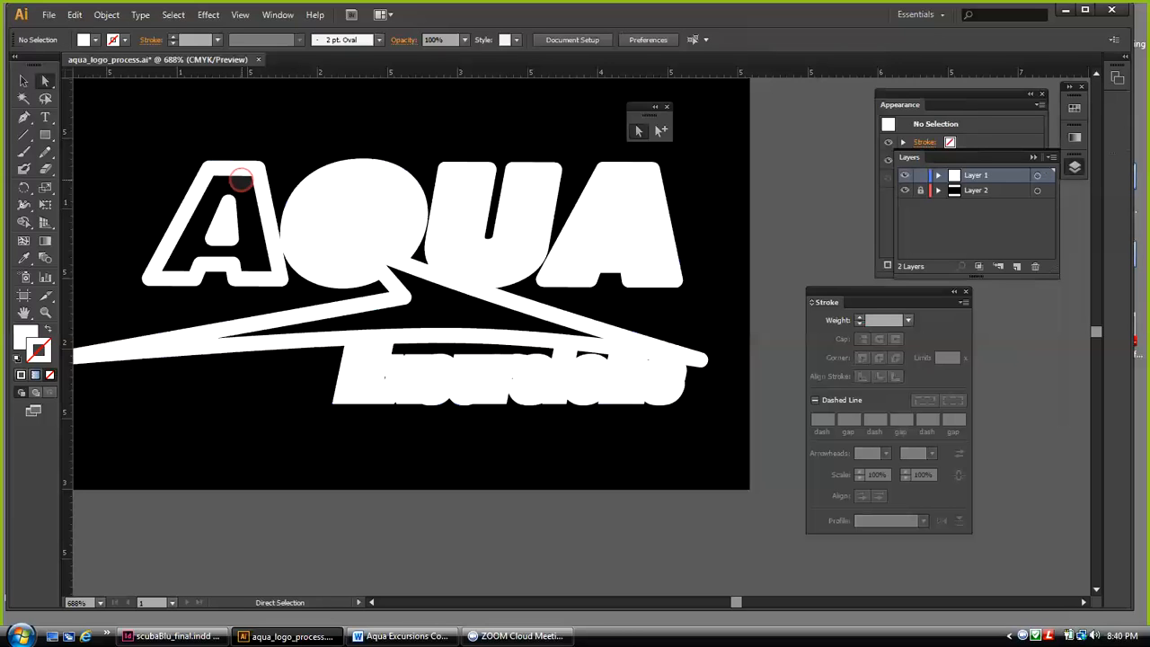
Delete the inner contours of the first A's and the swoosh's white outlines to fill both shapes solid
click(239, 177)
key(Delete)
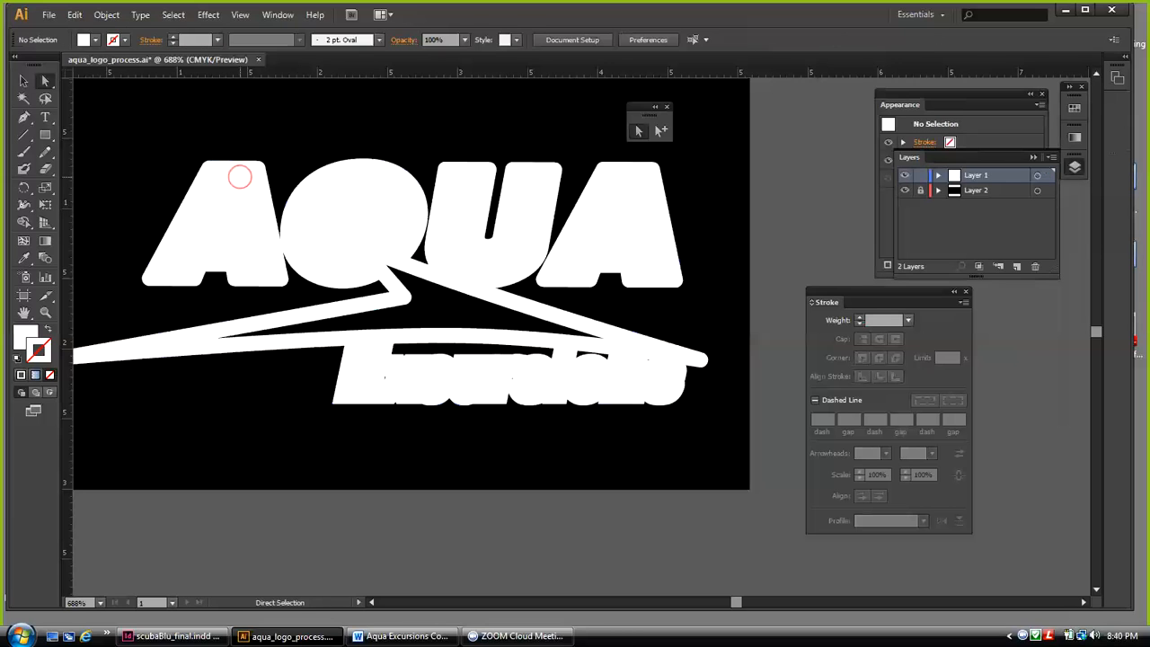
click(420, 277)
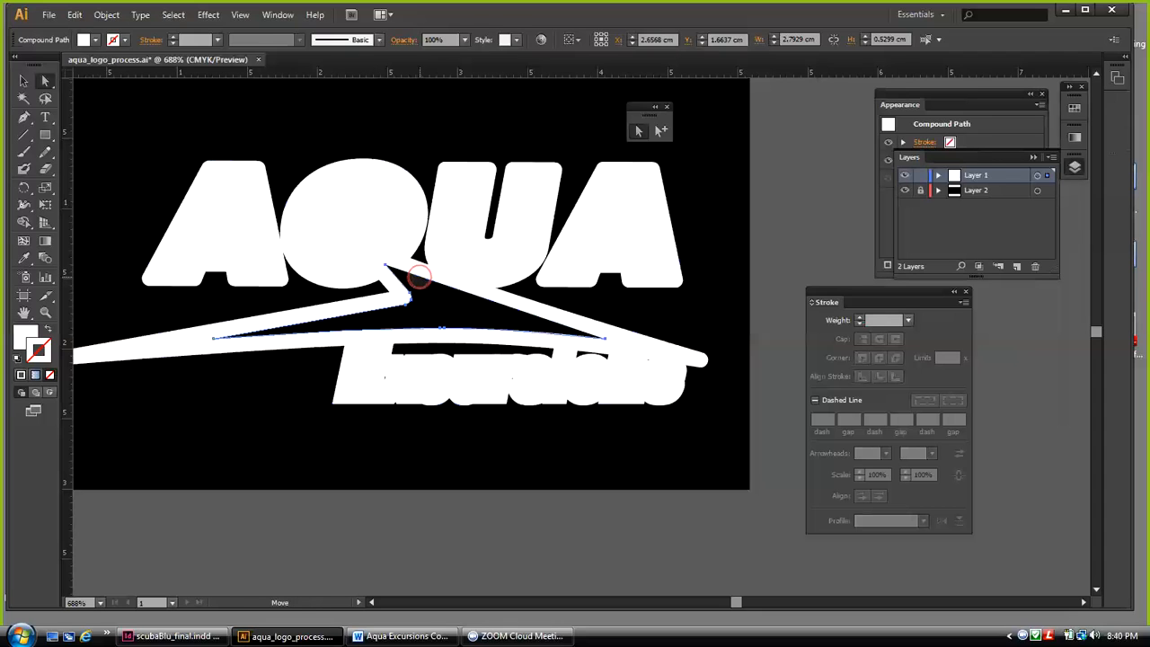
key(Delete)
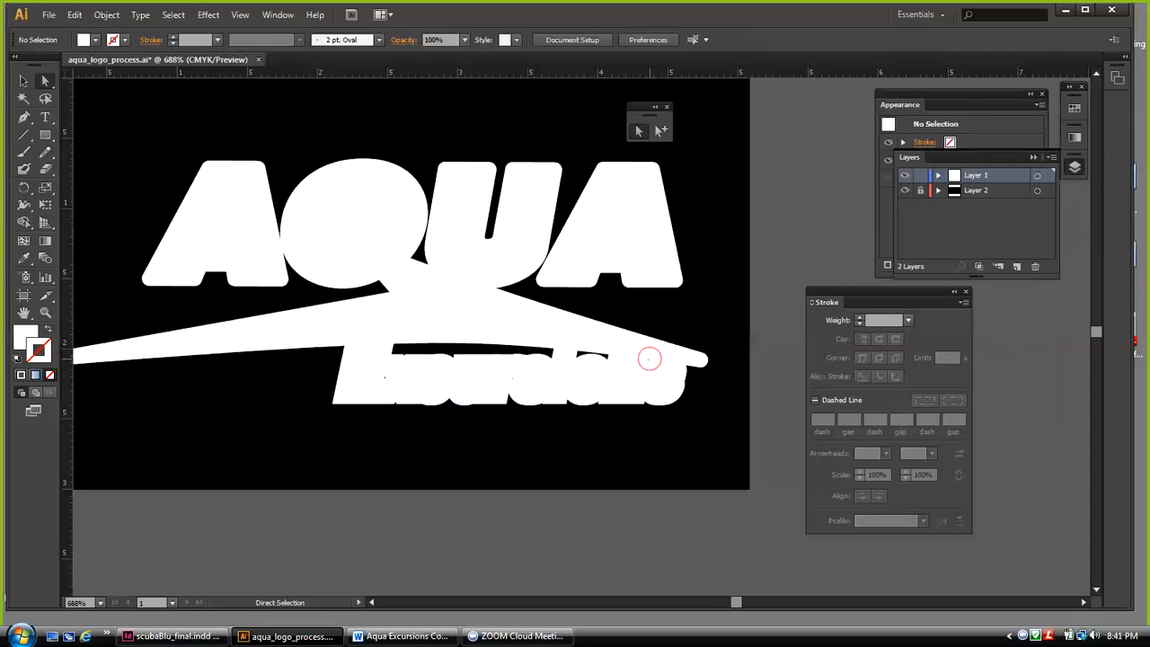
Select all the white outline shapes of the logo and merge them into one shape with the Pathfinder Unite operation
click(672, 380)
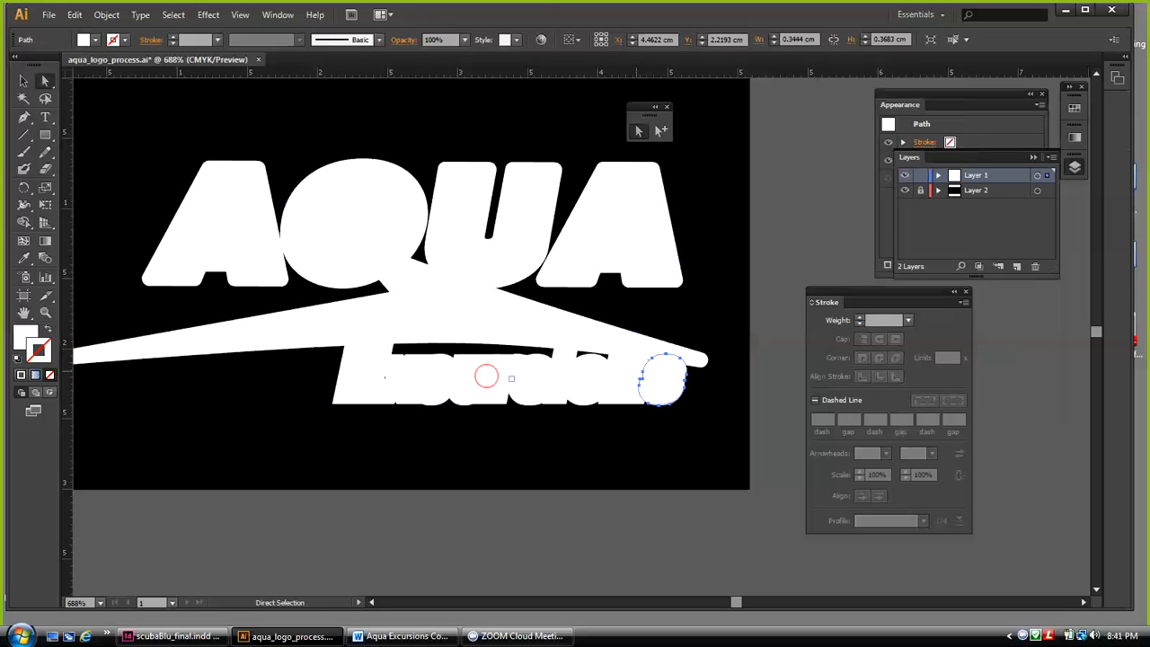
click(698, 247)
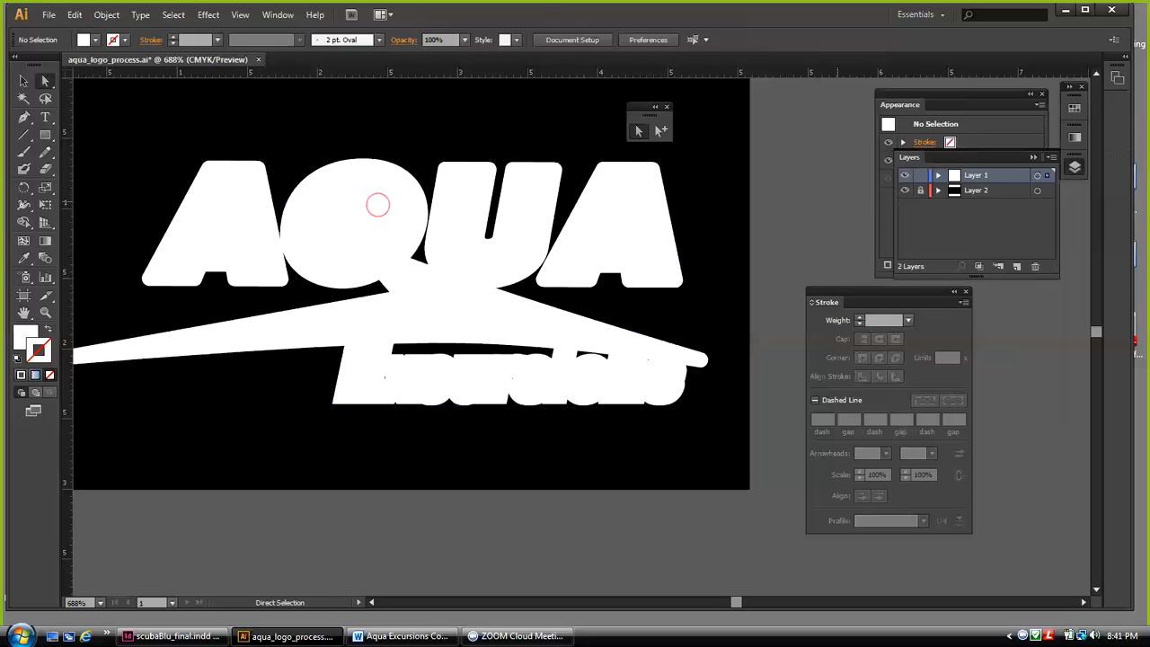
drag(175, 146, 719, 441)
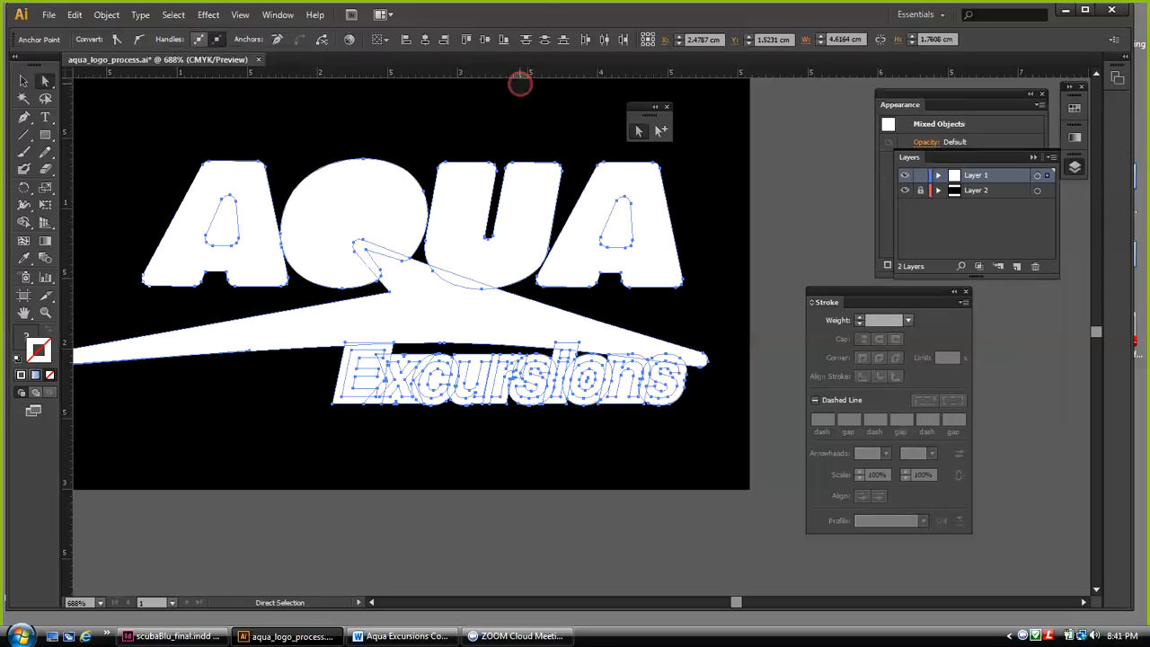
click(279, 15)
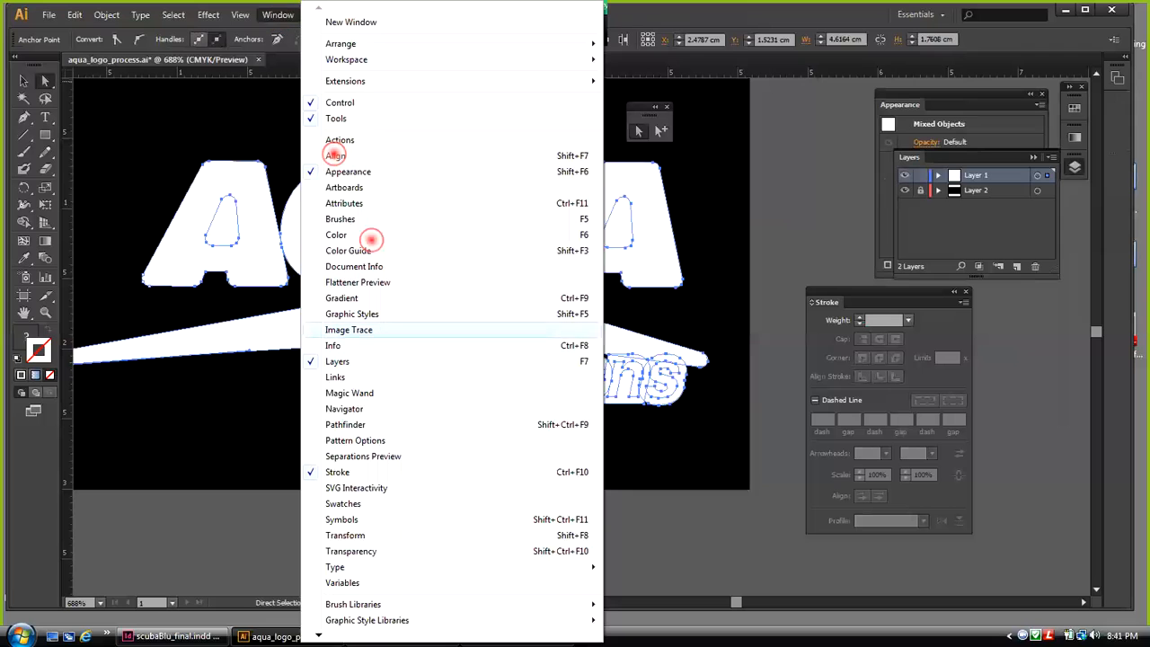
click(403, 425)
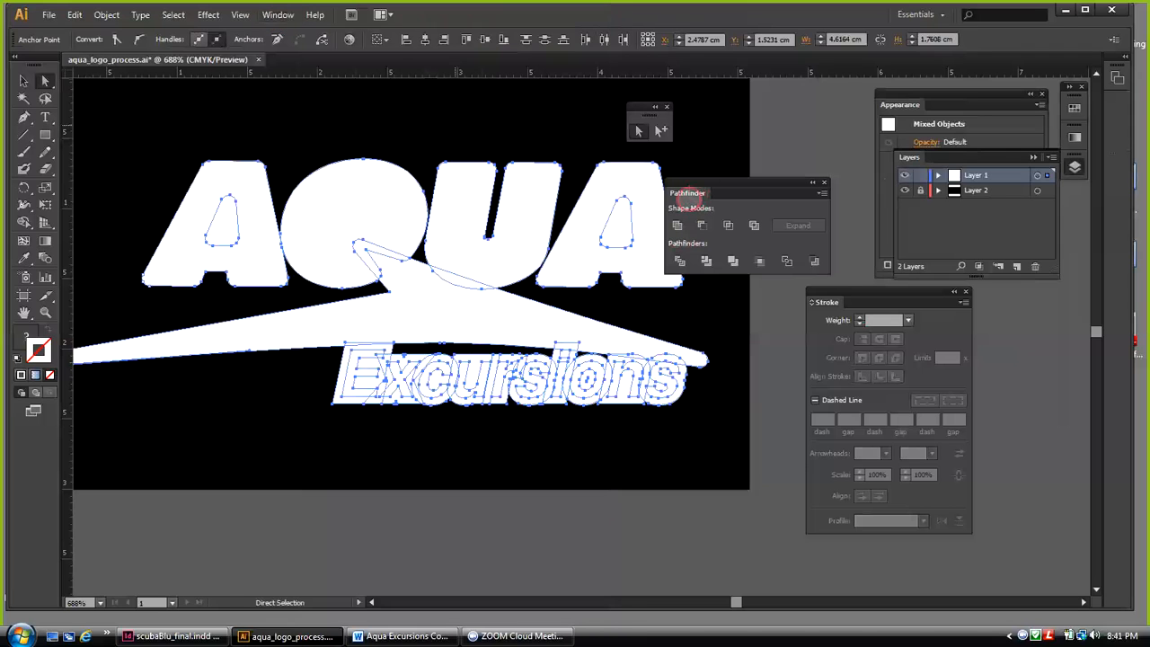
drag(685, 182, 833, 178)
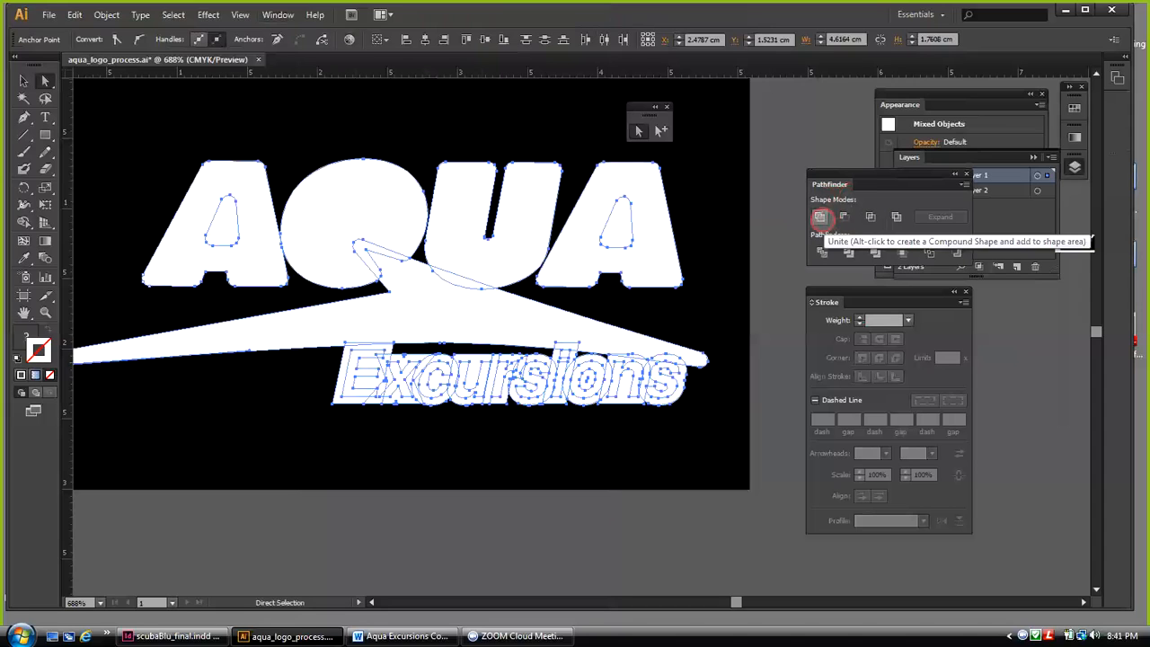
click(819, 217)
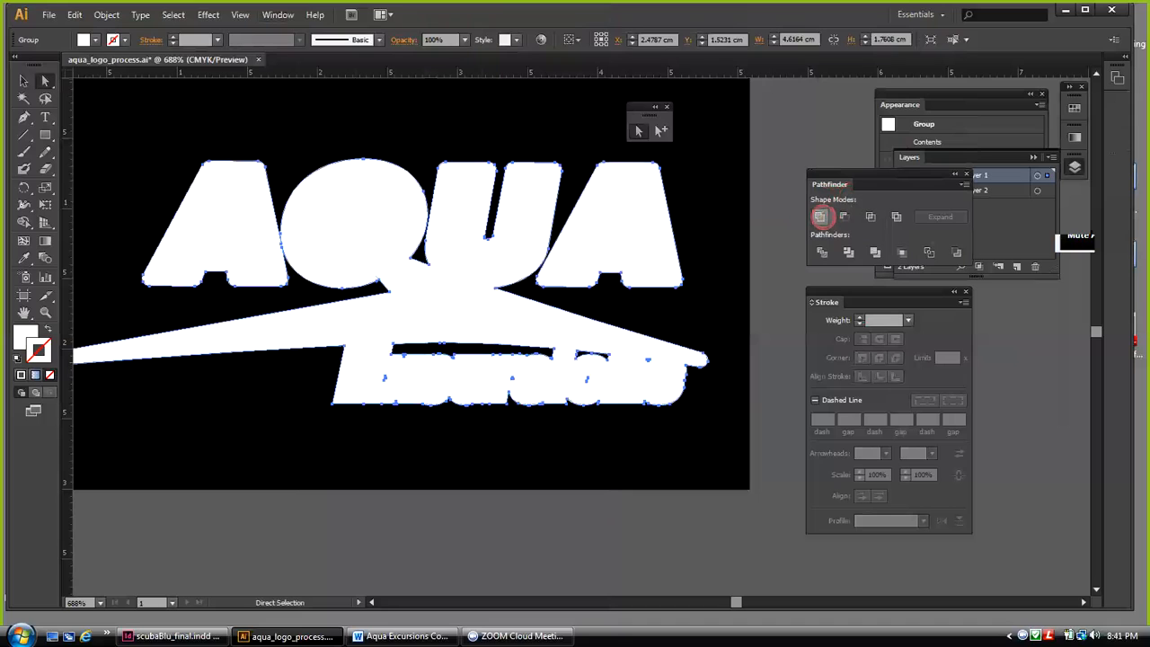
click(773, 159)
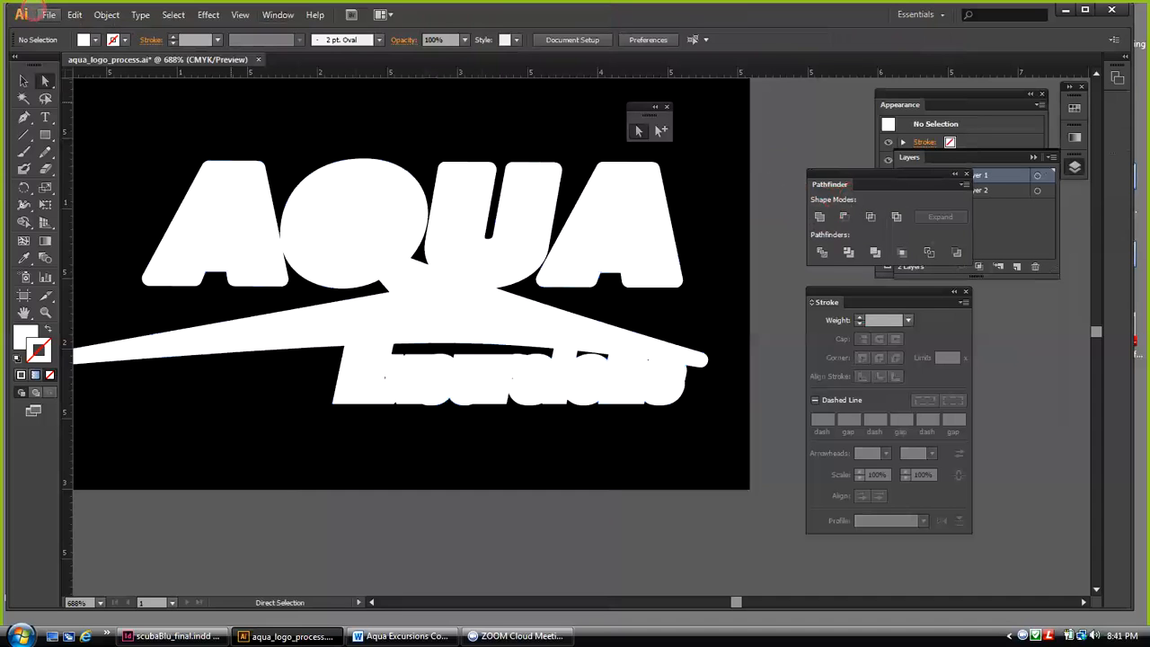
Show all the hidden logo artwork and bring it to the front of the white backing shape
click(106, 14)
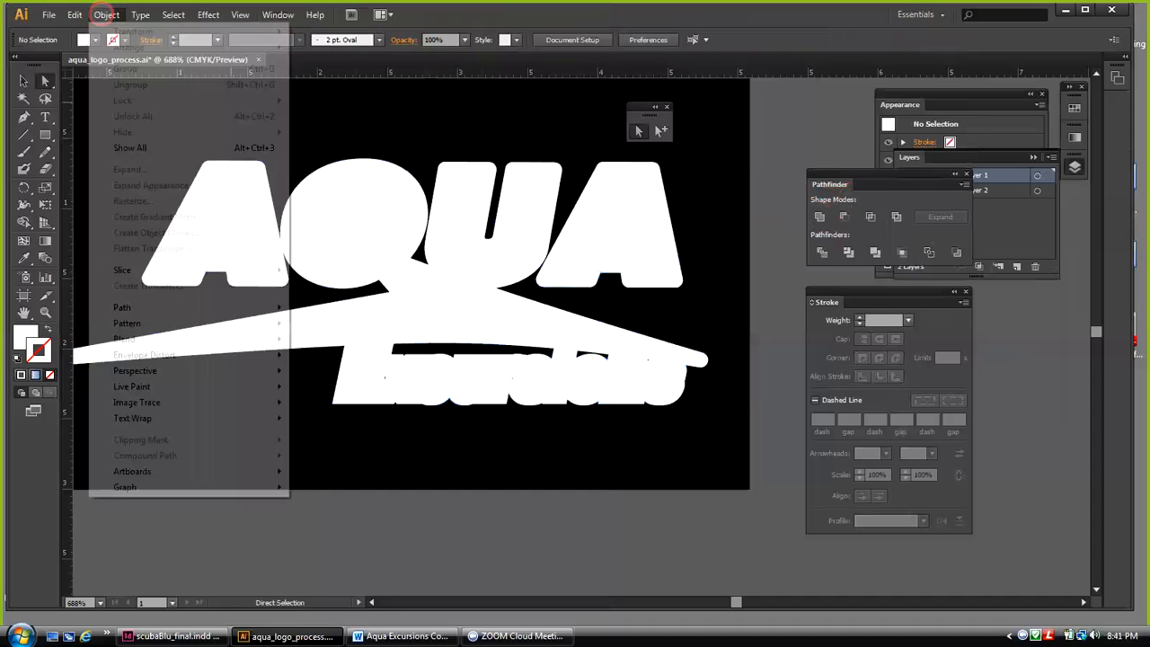
click(129, 147)
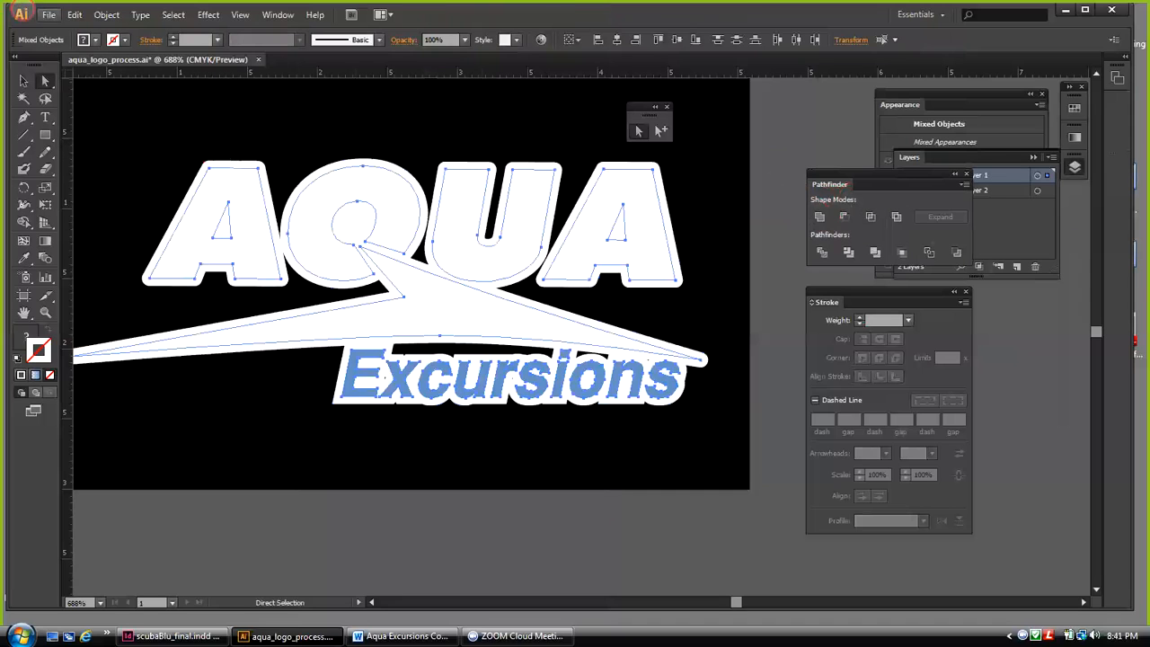
click(106, 15)
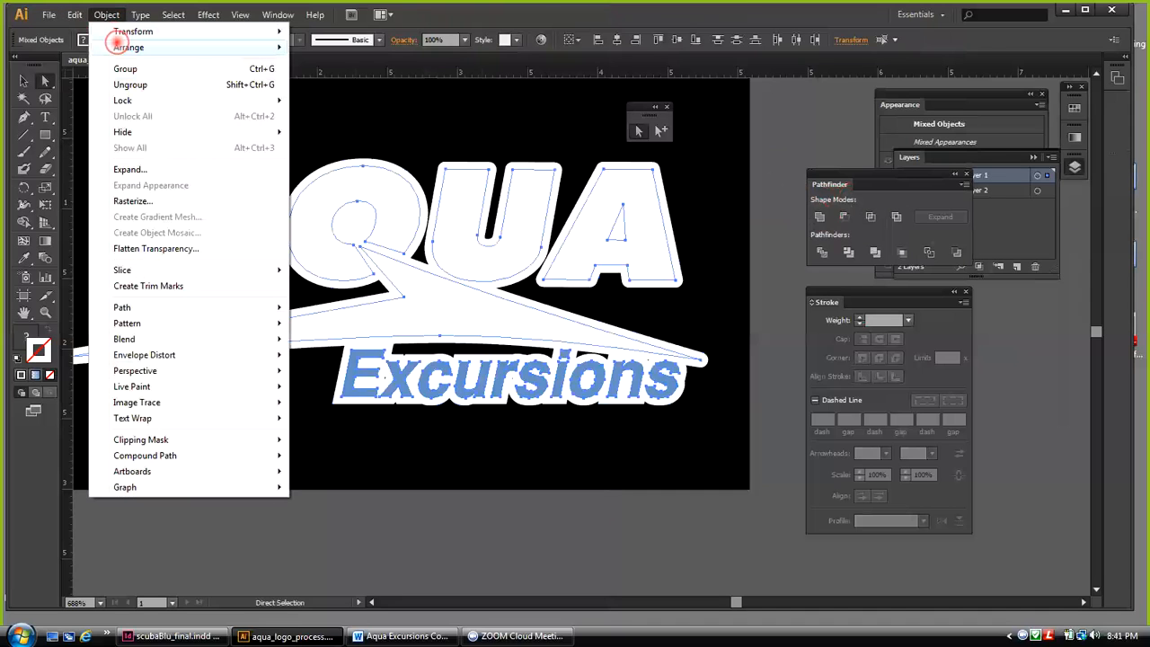
mouse_move(115, 48)
click(320, 49)
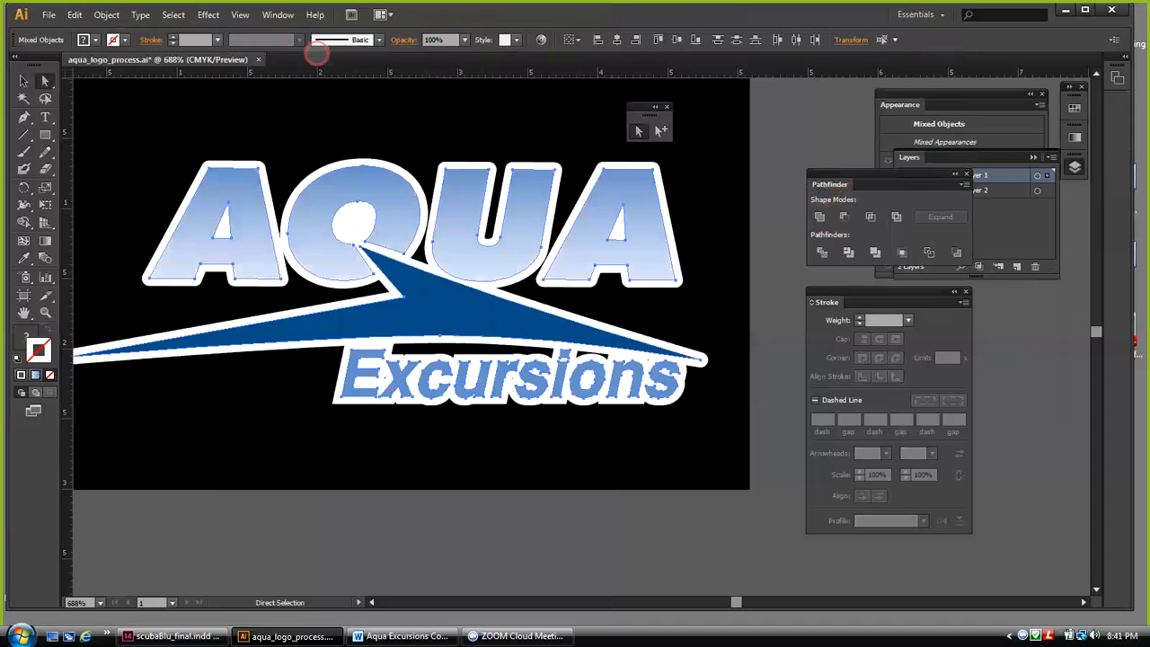
click(794, 148)
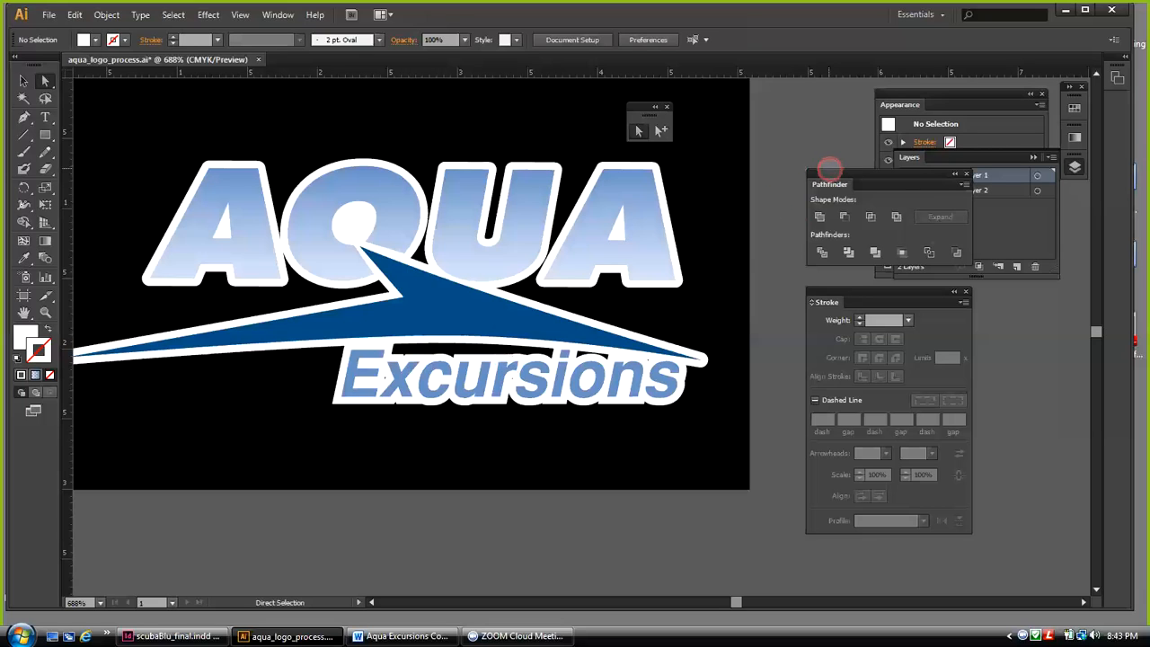
Spread the floating Pathfinder, Stroke and Appearance panels apart and collapse the Layers panel
drag(838, 171, 733, 131)
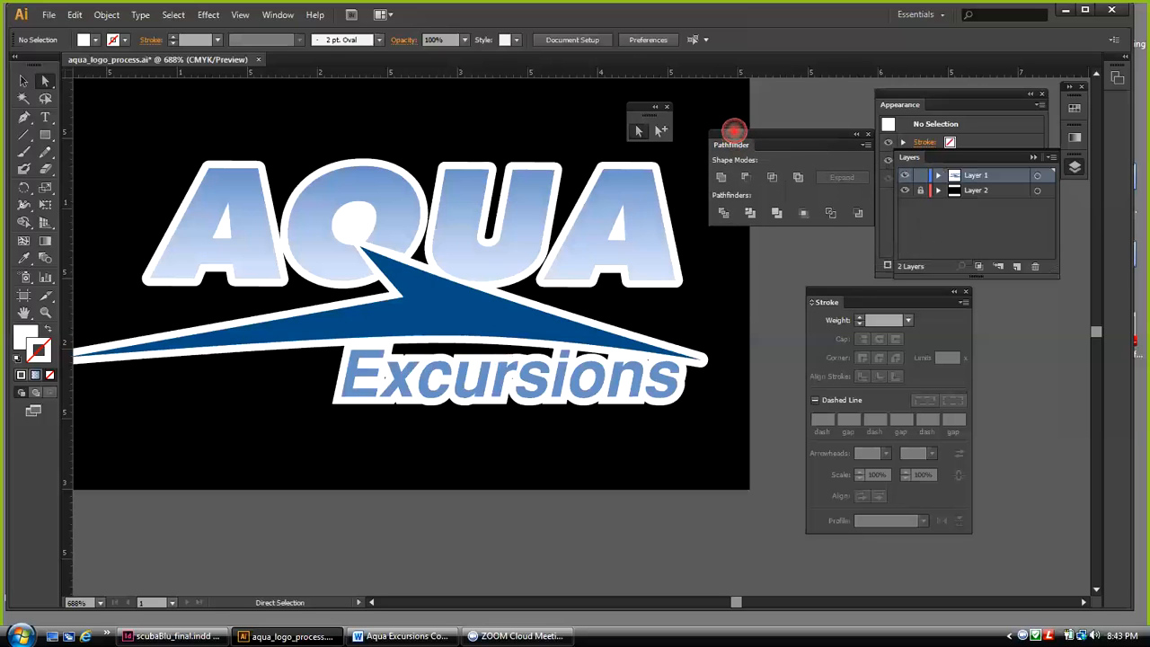
drag(851, 290, 805, 293)
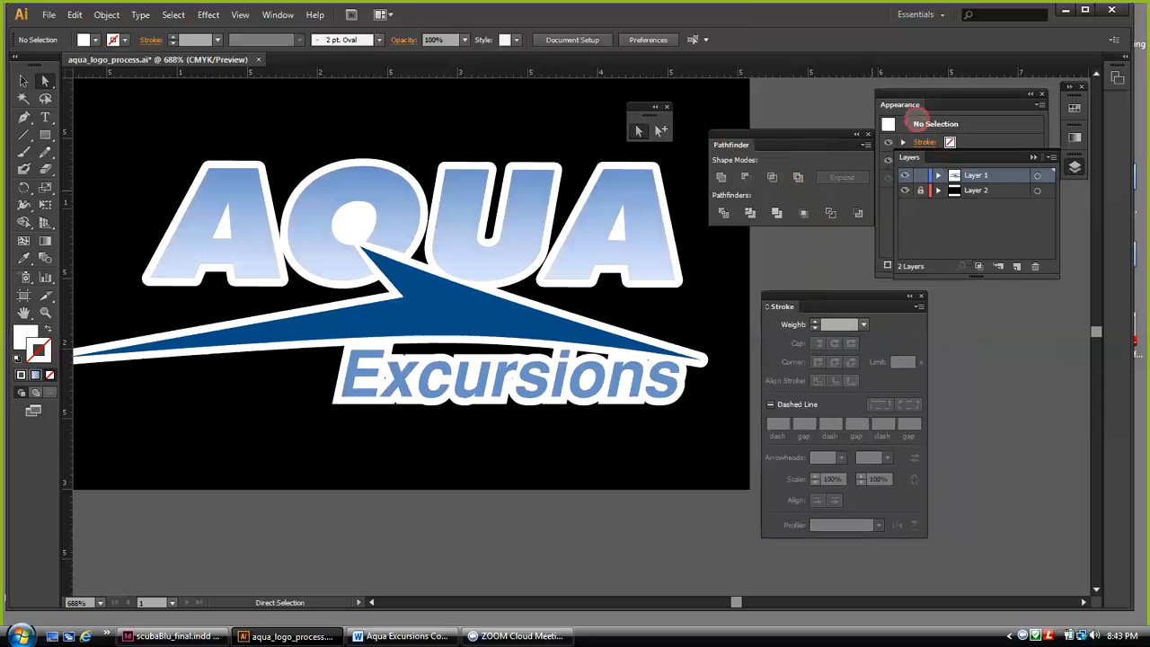
drag(910, 98, 976, 327)
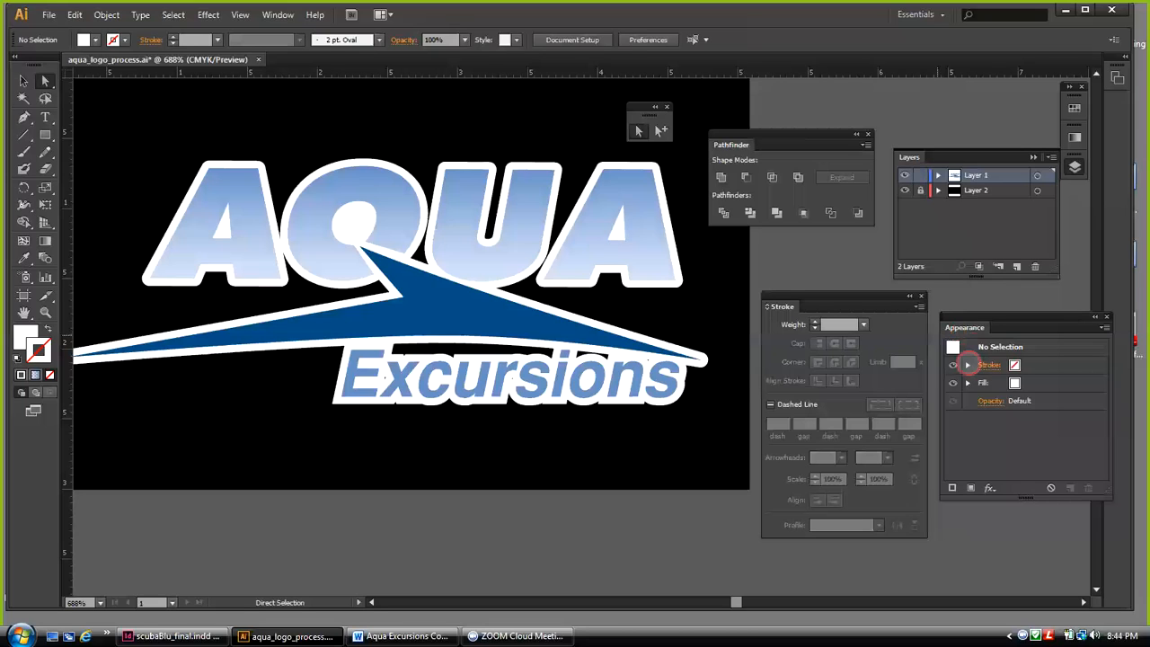
click(1034, 156)
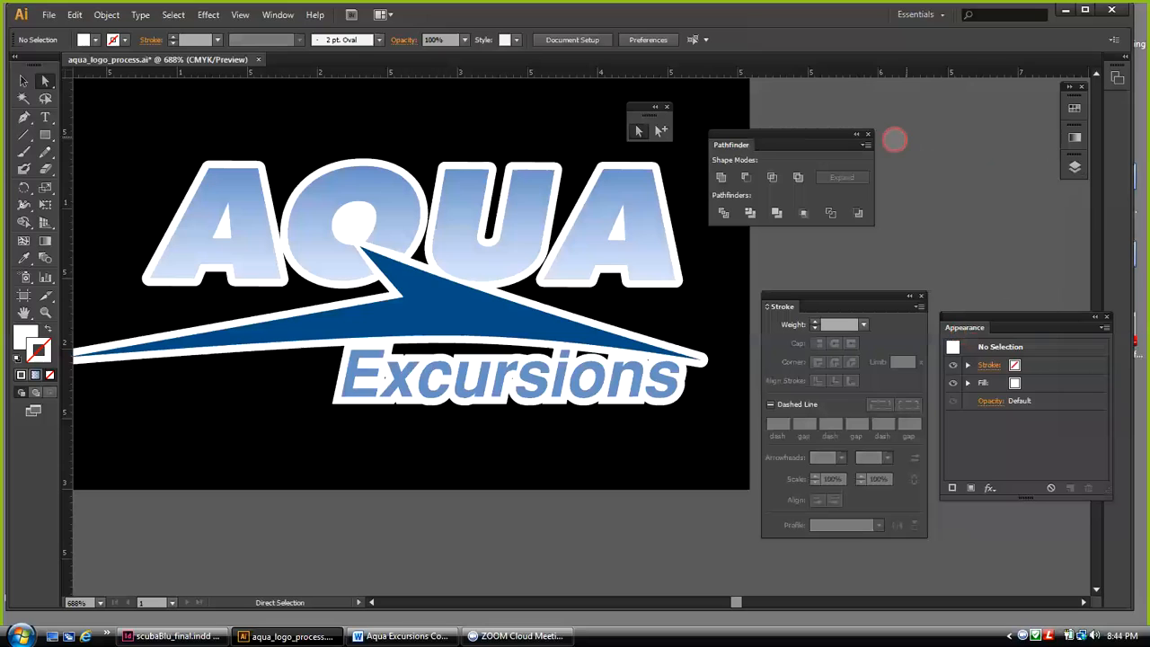
Collapse Pathfinder and Stroke to icons and stow them, the torn-off selection tools and Appearance with the other collapsed panels
click(856, 133)
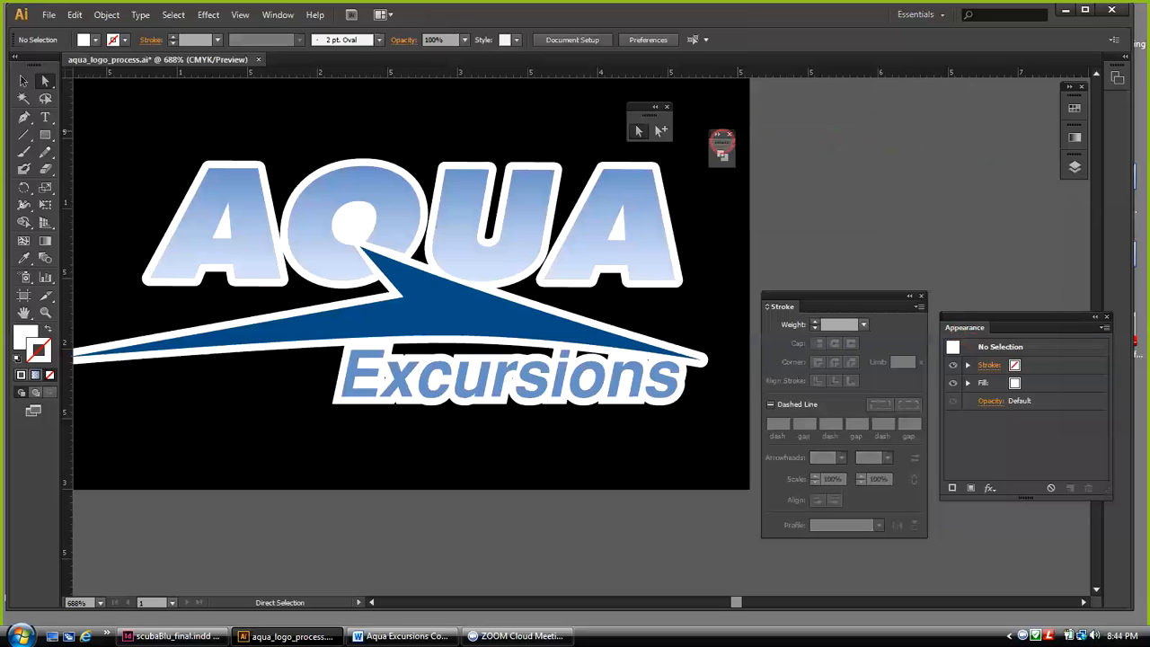
drag(722, 144, 1047, 100)
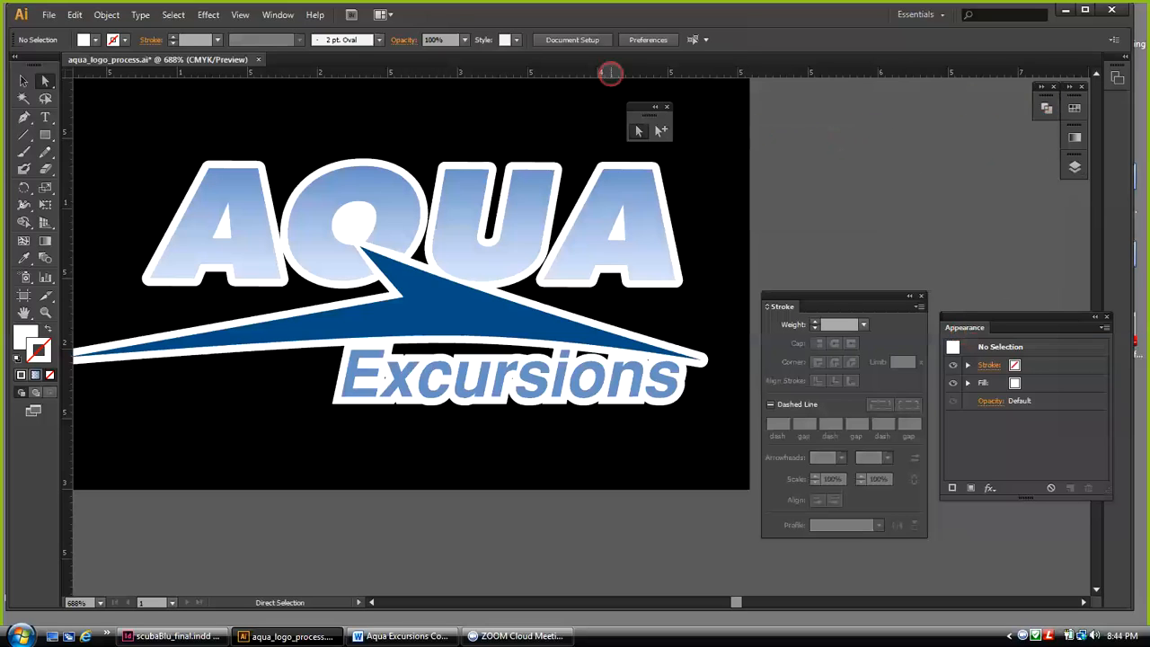
drag(644, 114, 1031, 134)
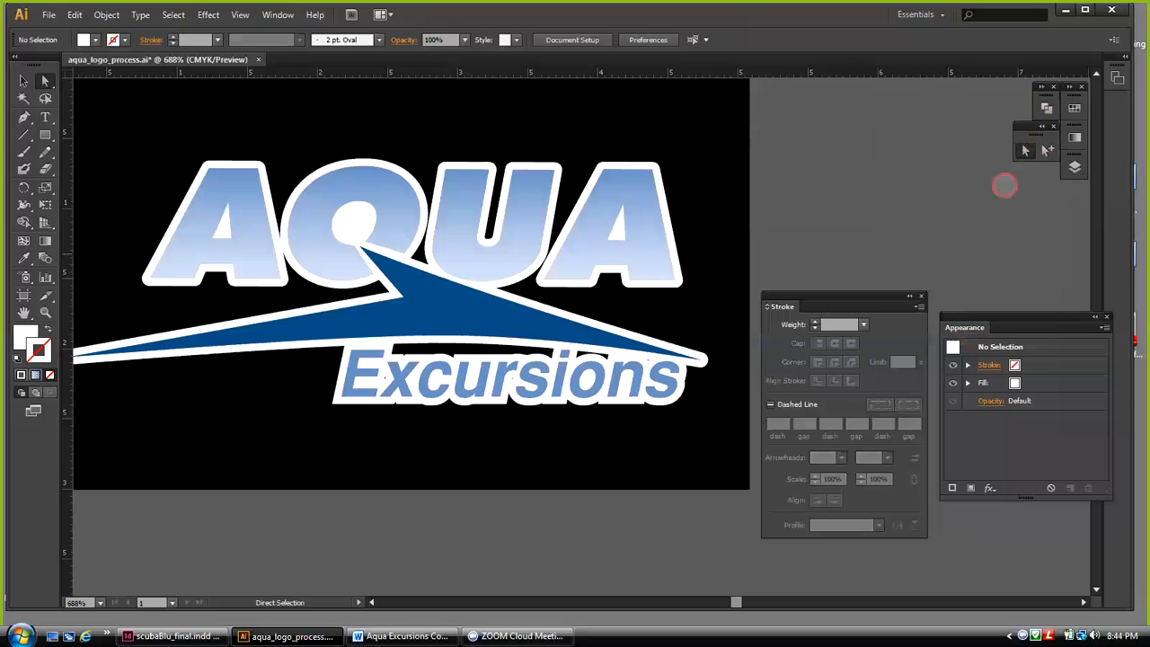
click(910, 295)
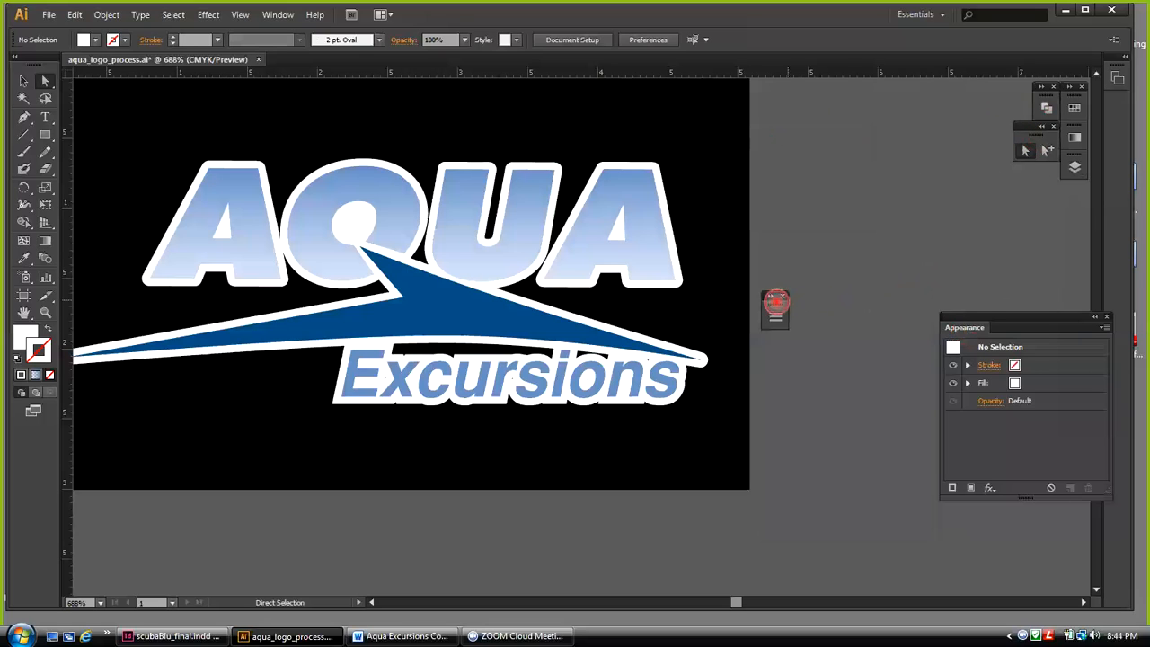
mouse_move(776, 301)
mouse_down()
mouse_move(1037, 199)
mouse_move(1044, 178)
mouse_up()
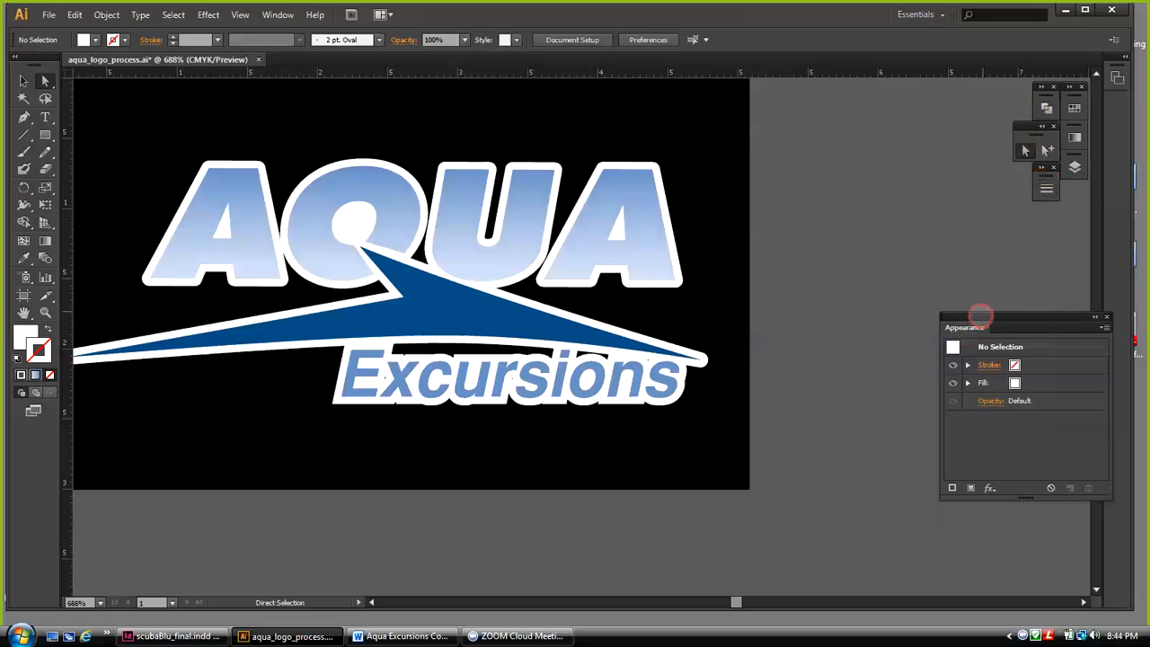
mouse_move(980, 315)
mouse_down()
mouse_move(912, 275)
mouse_move(865, 214)
mouse_move(978, 220)
mouse_move(1071, 191)
mouse_up()
click(980, 215)
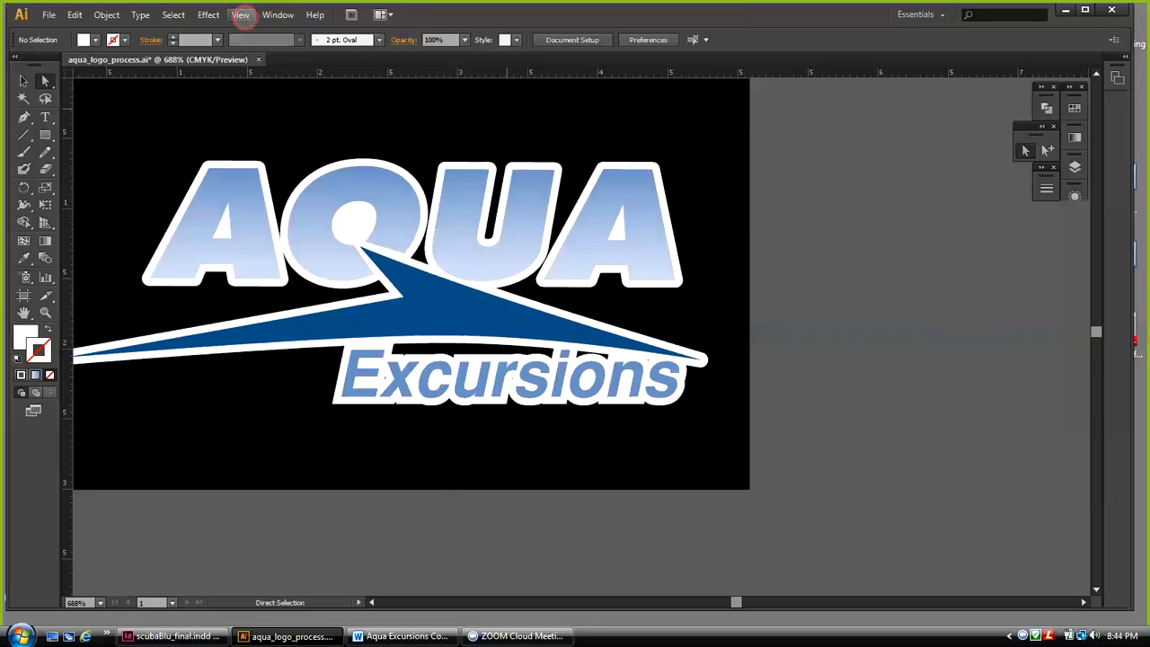
Save the document to the Desktop as a new Illustrator CS6 file named aqua_logo_process_outline with the default options
click(241, 14)
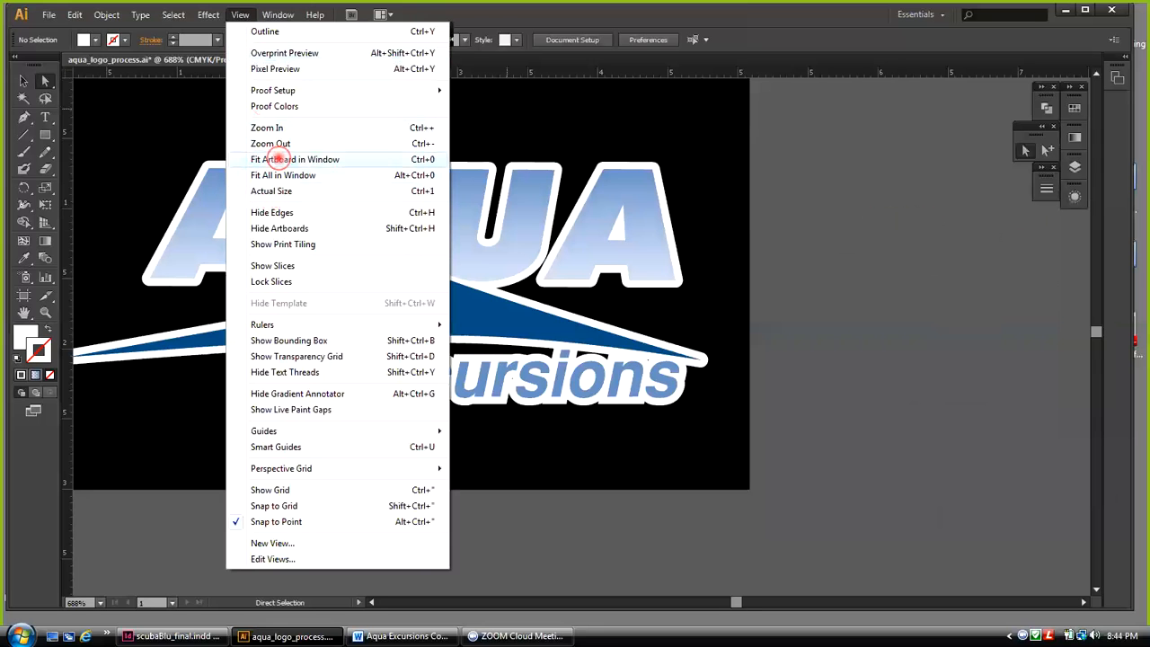
click(277, 159)
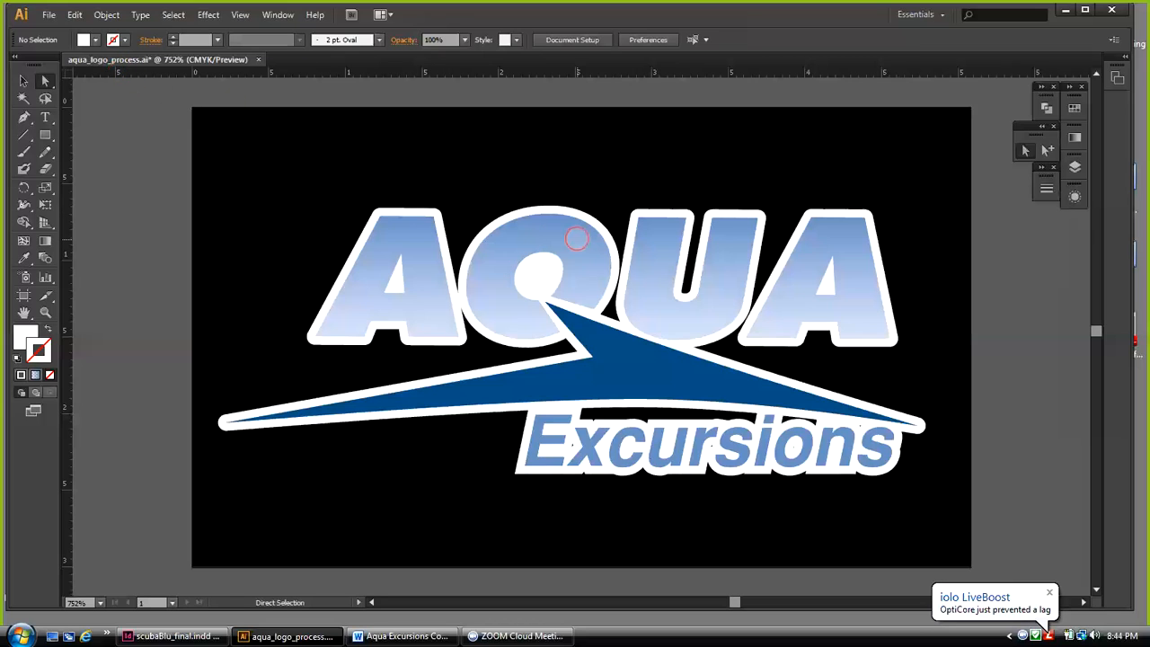
click(49, 14)
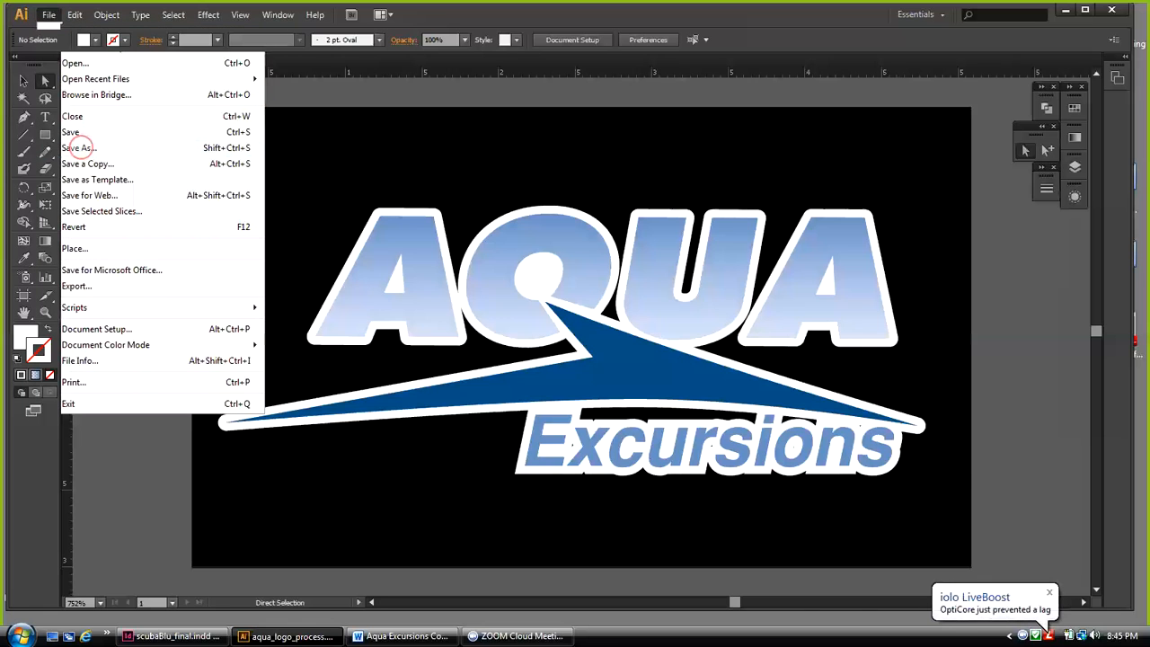
click(80, 148)
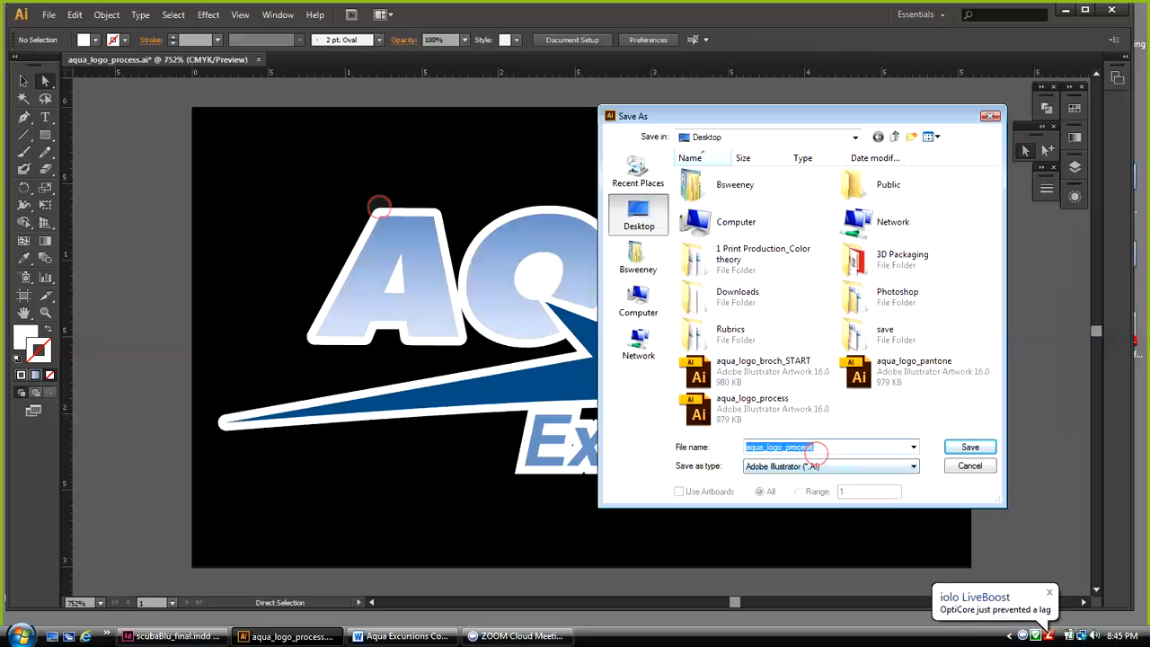
click(824, 453)
text(_)
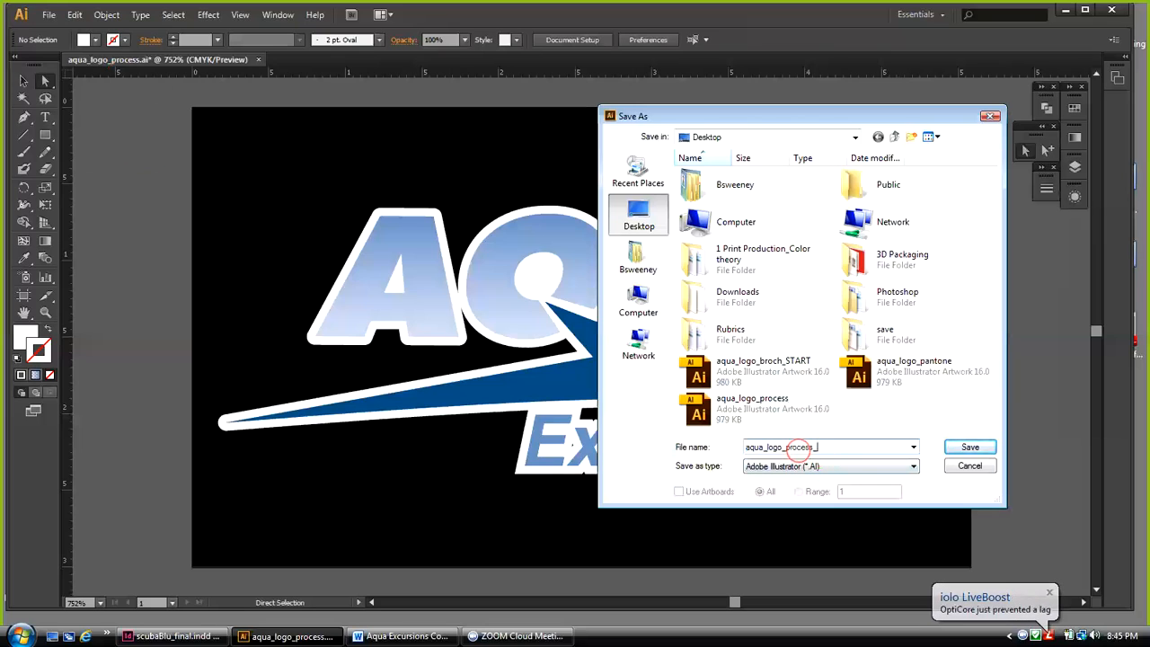
text(outl)
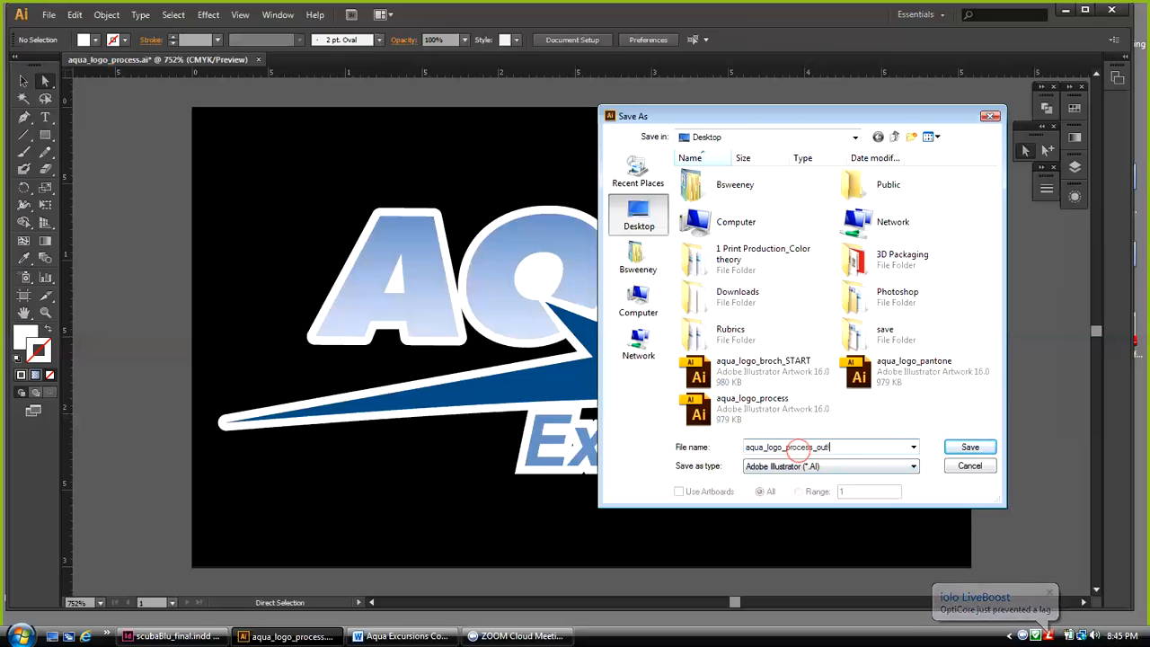
text(ine)
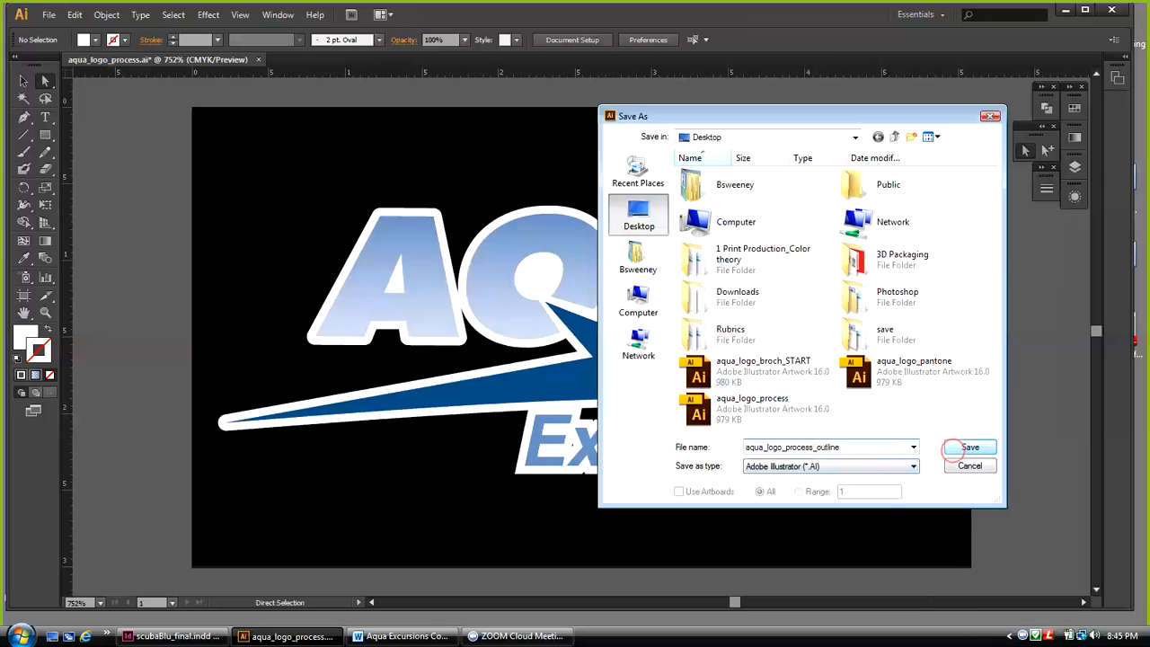
click(952, 452)
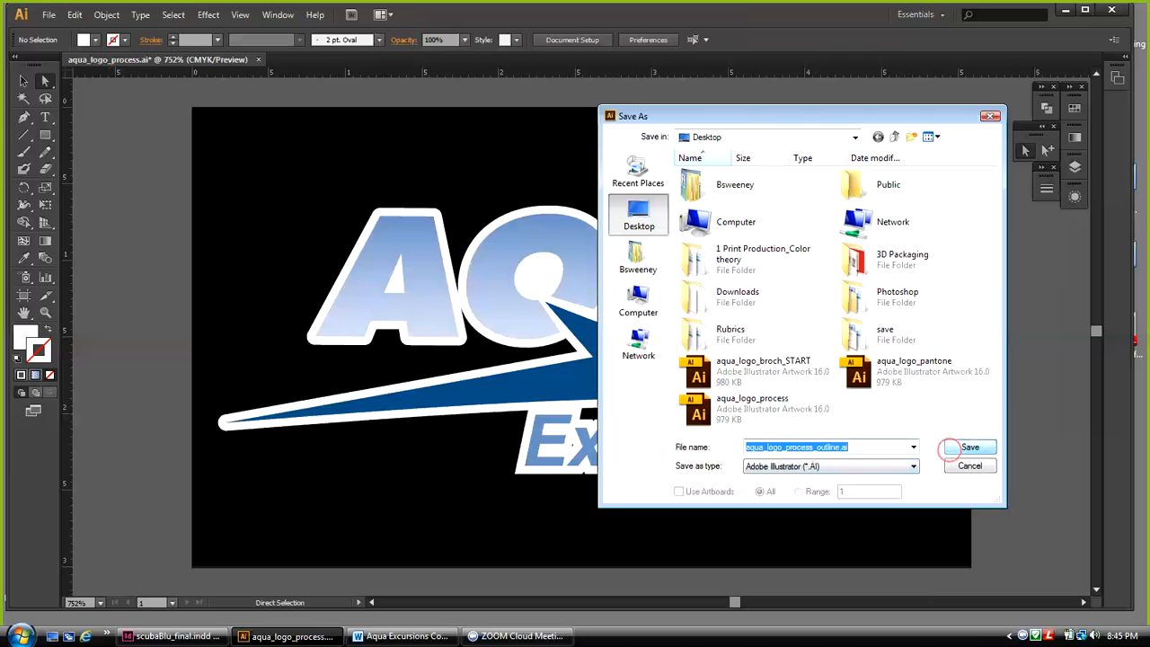
click(950, 449)
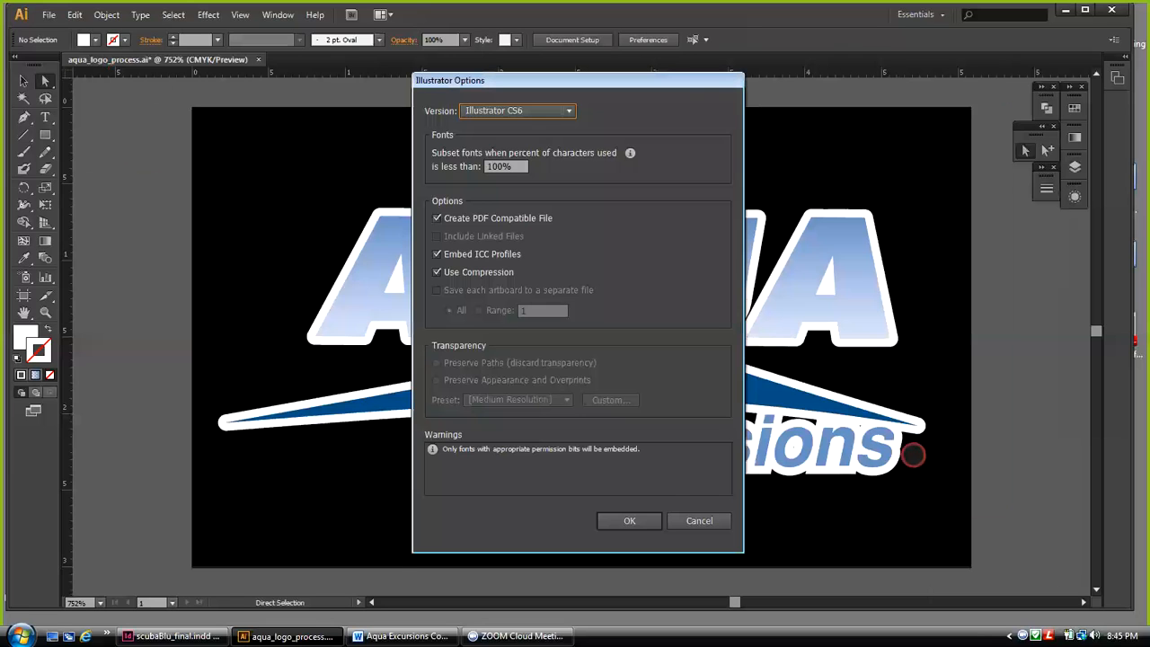
click(657, 520)
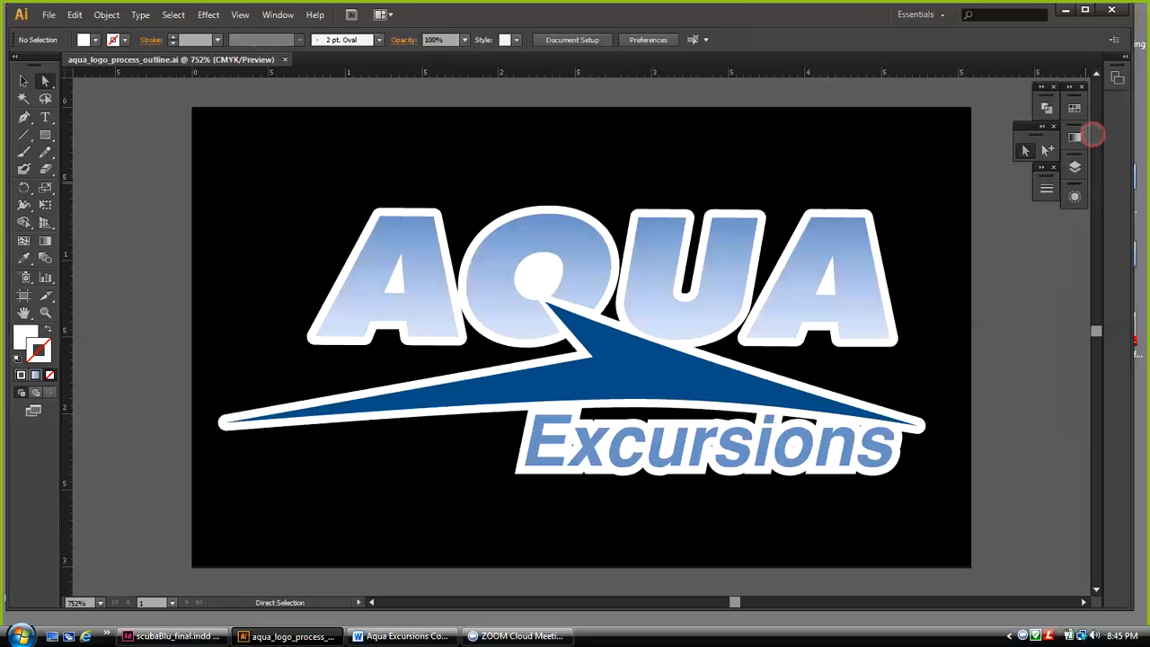
Hide Layer 2, which holds the black background behind the logo
click(1074, 166)
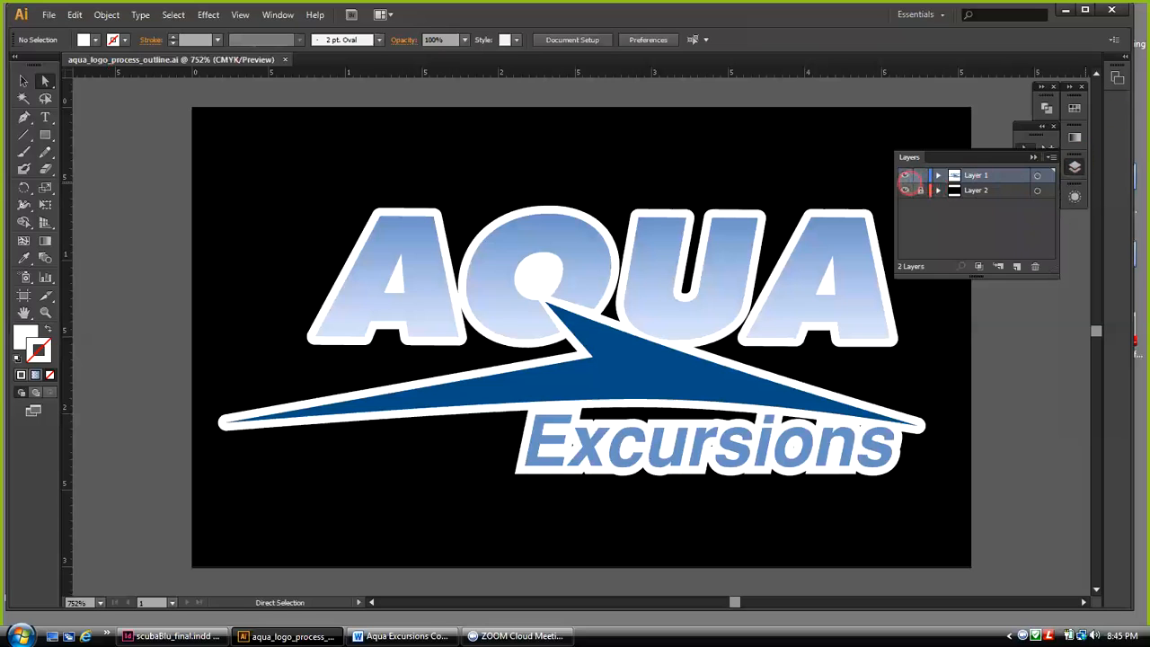
click(904, 190)
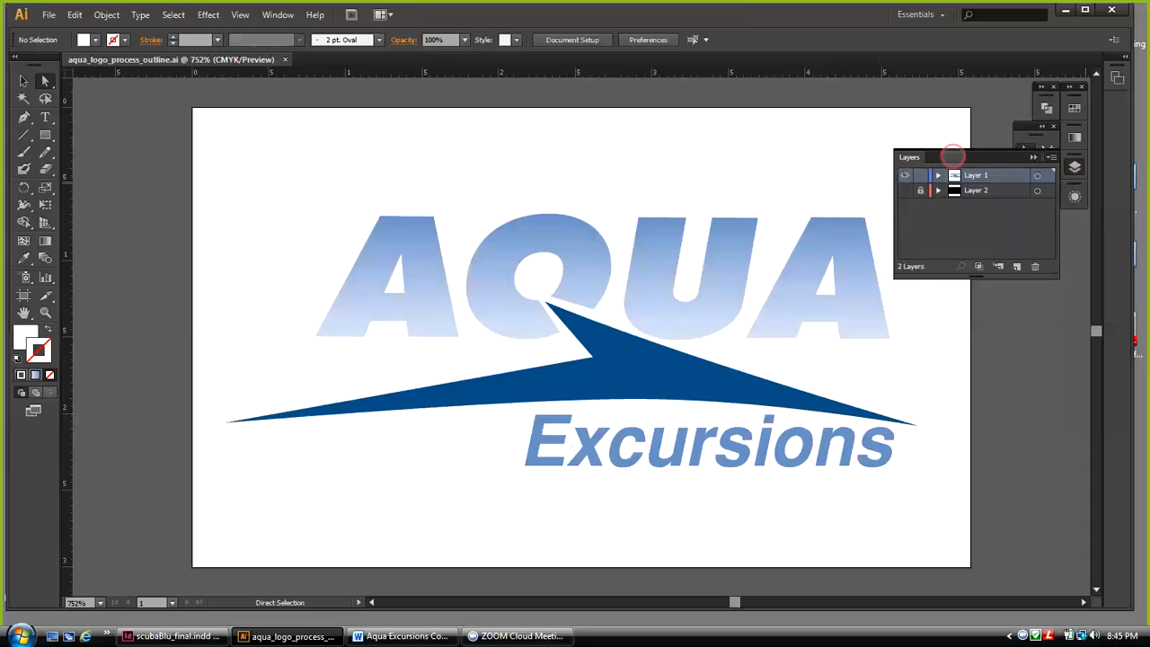
Try to fit the logo start artboard to the artwork bounds while Layer 2 is only hidden
click(1034, 157)
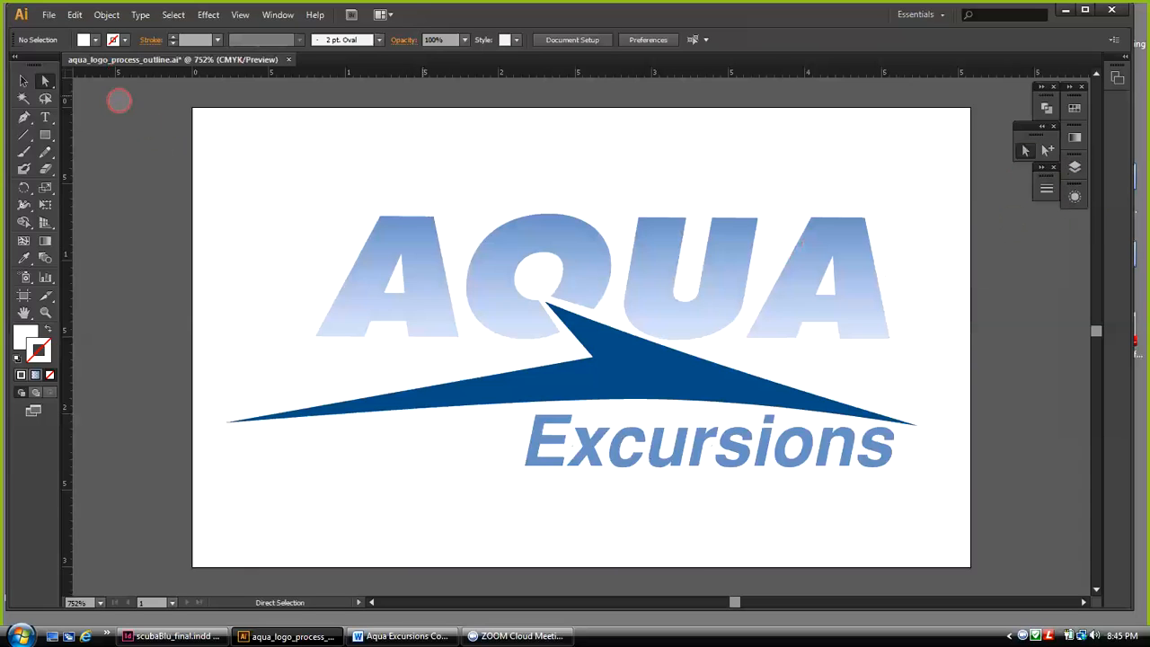
click(23, 79)
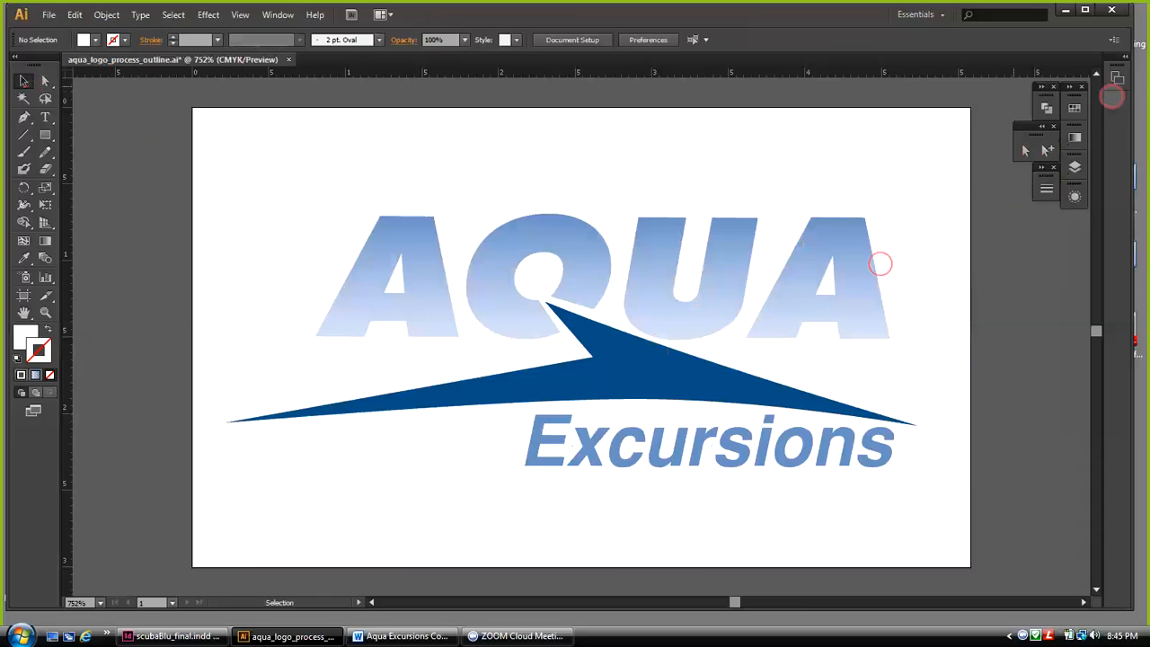
click(1118, 79)
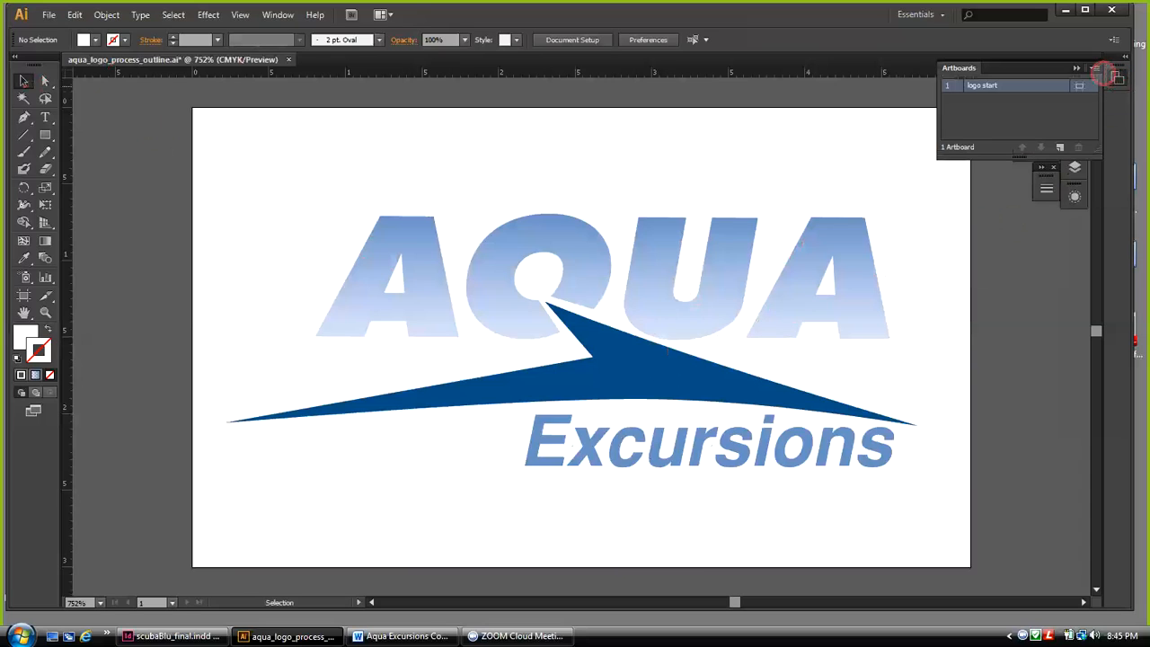
click(1095, 68)
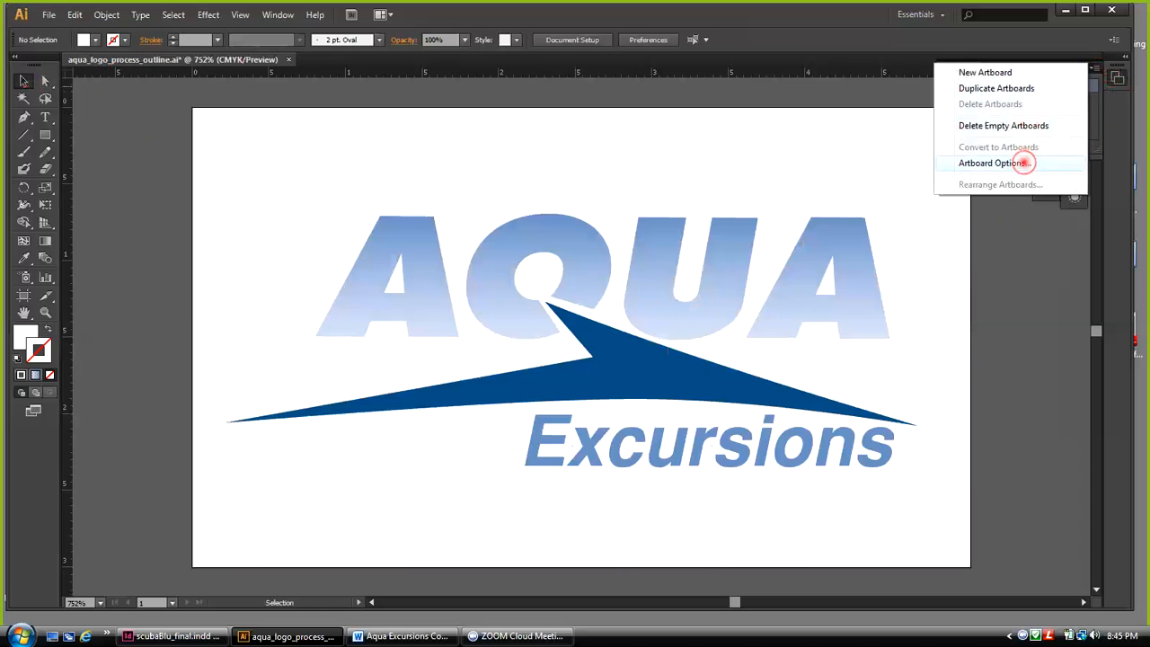
click(1022, 163)
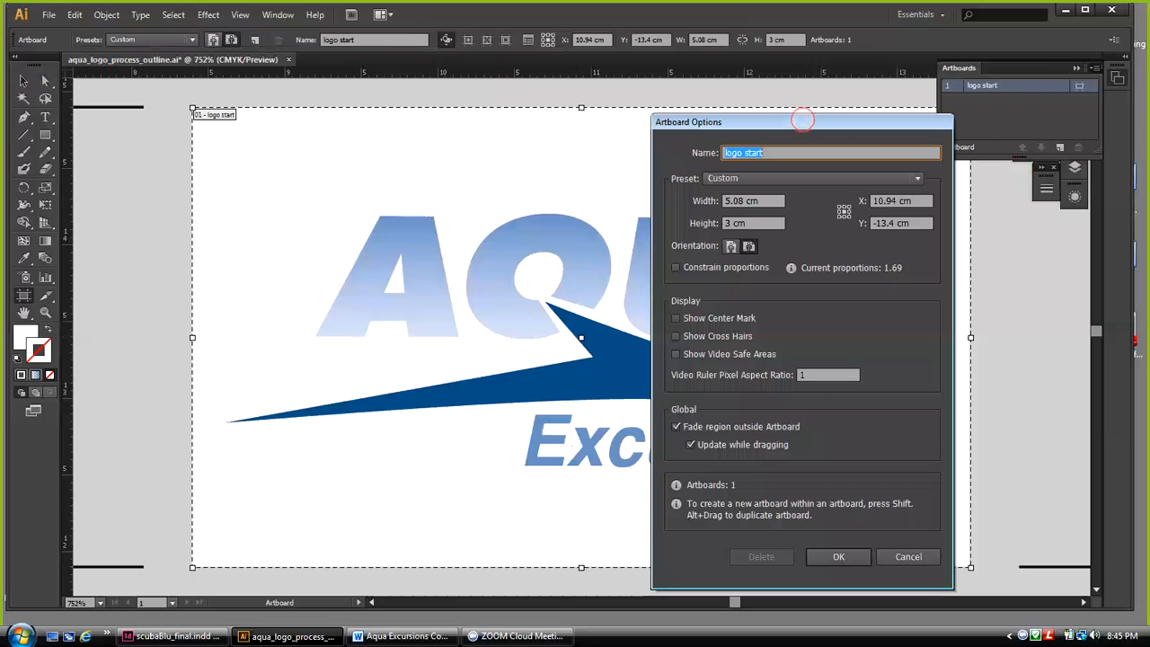
drag(802, 119, 218, 124)
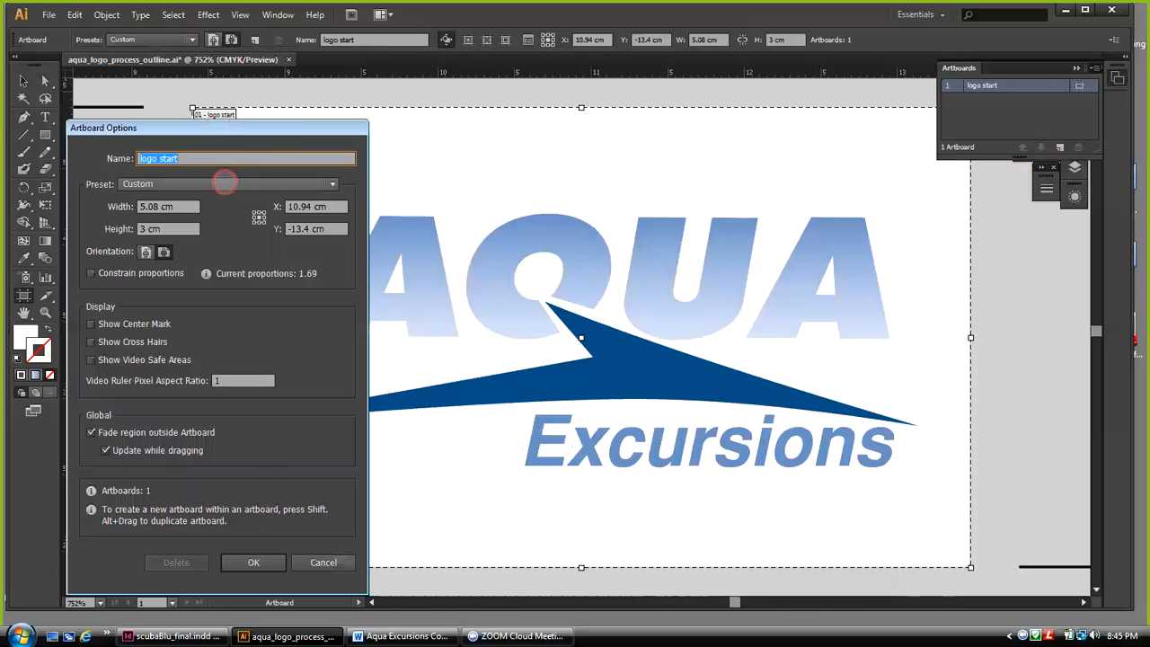
click(330, 185)
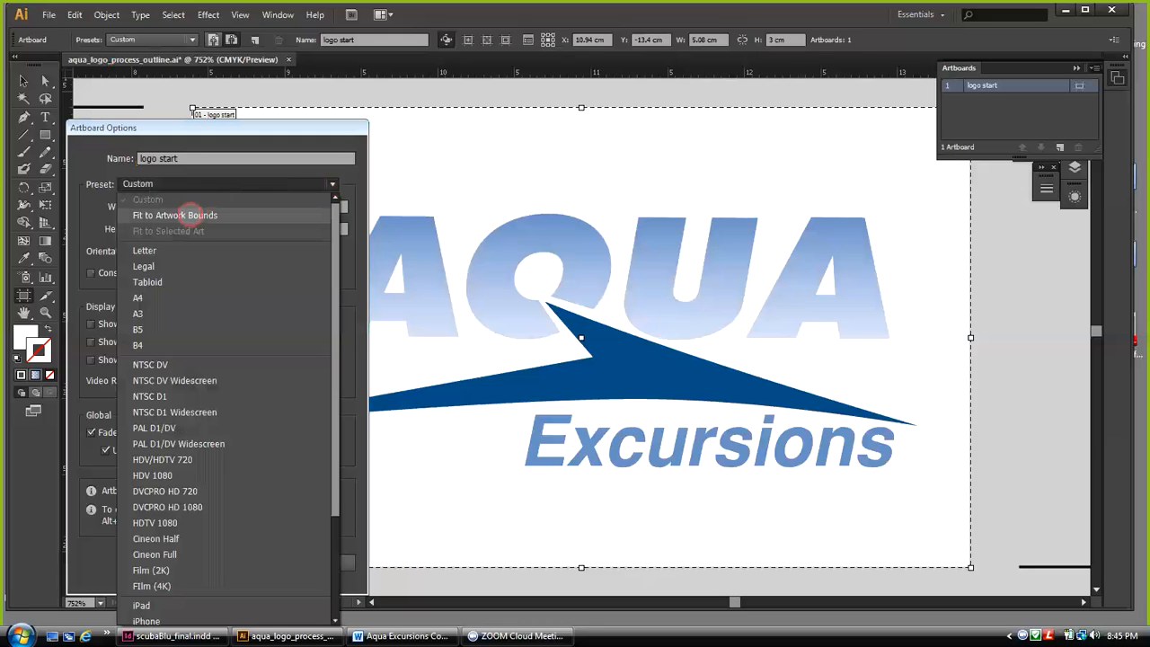
click(190, 215)
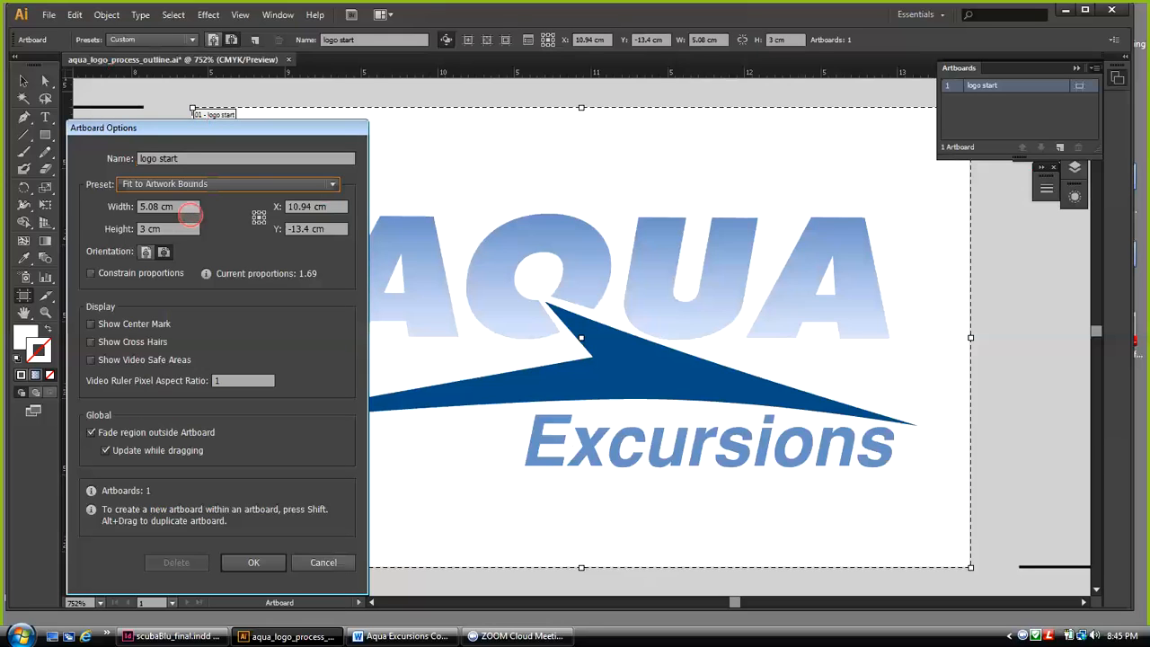
click(253, 563)
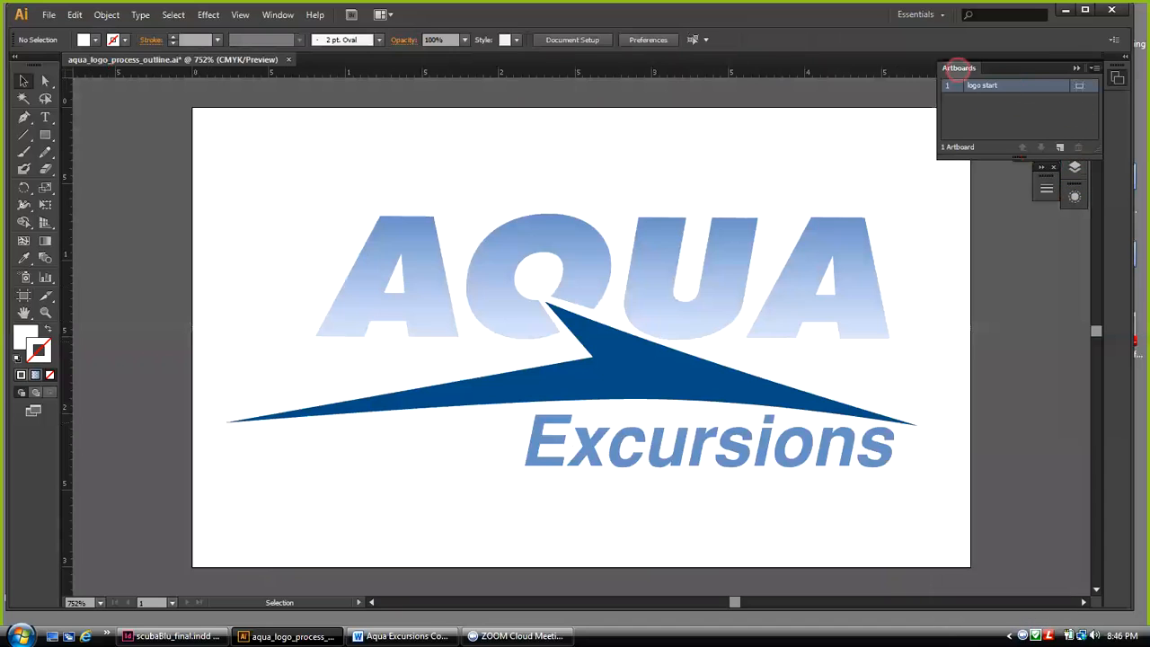
click(1074, 65)
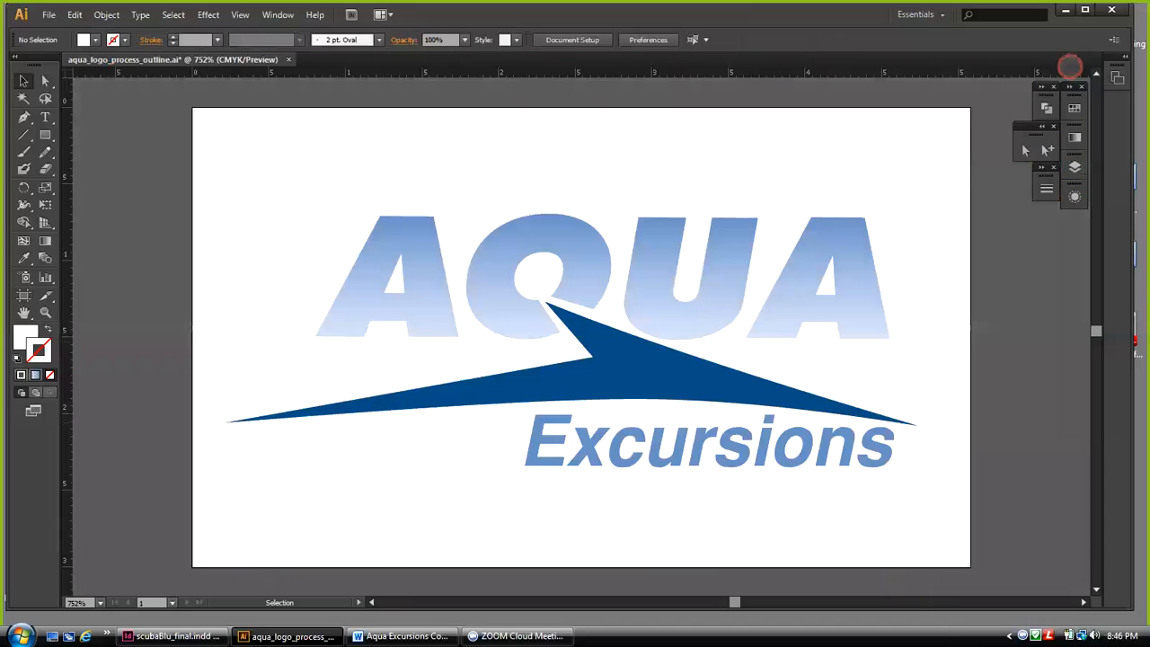
Delete Layer 2 together with its black background artwork and collapse the Layers panel
click(1047, 107)
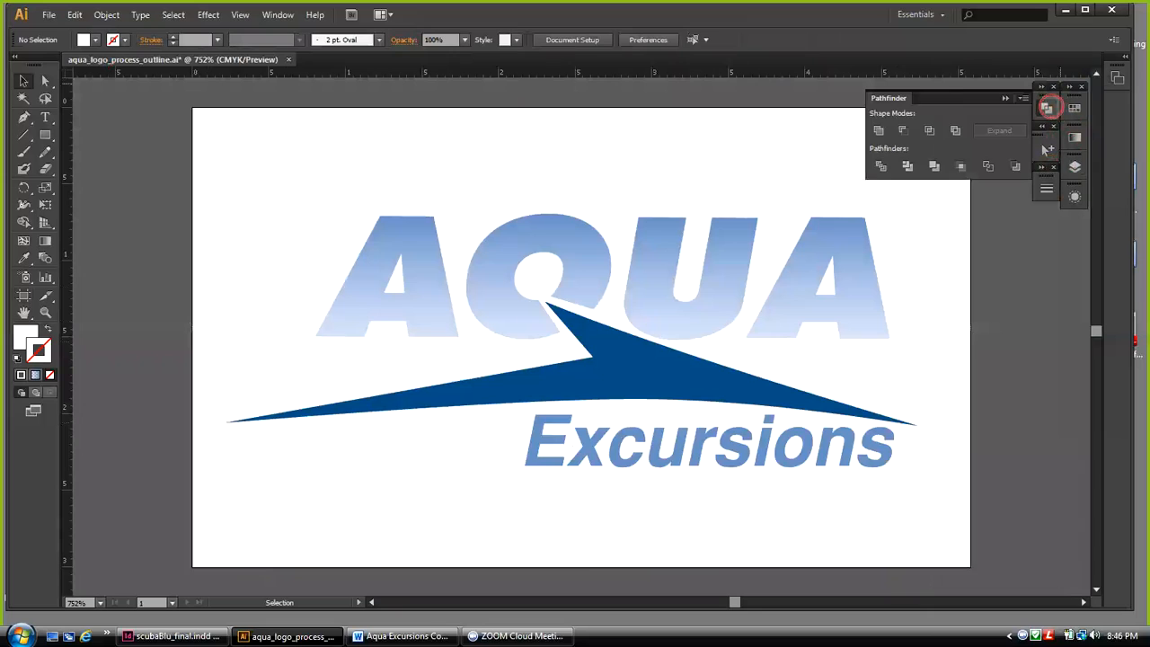
click(1045, 106)
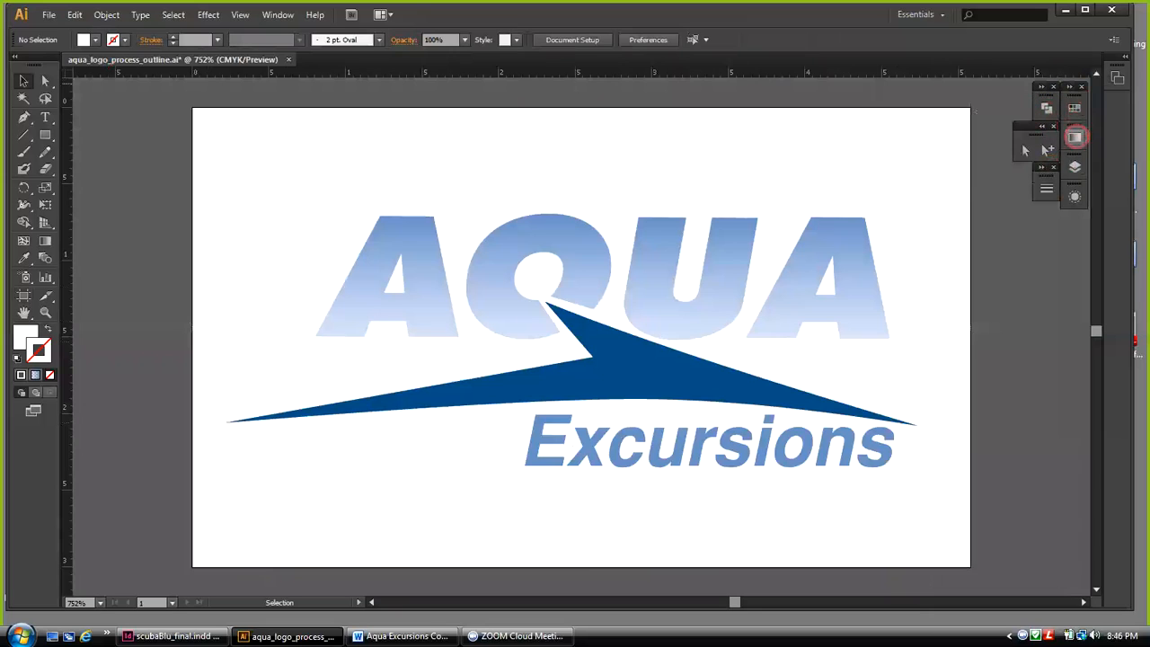
click(1074, 166)
click(989, 189)
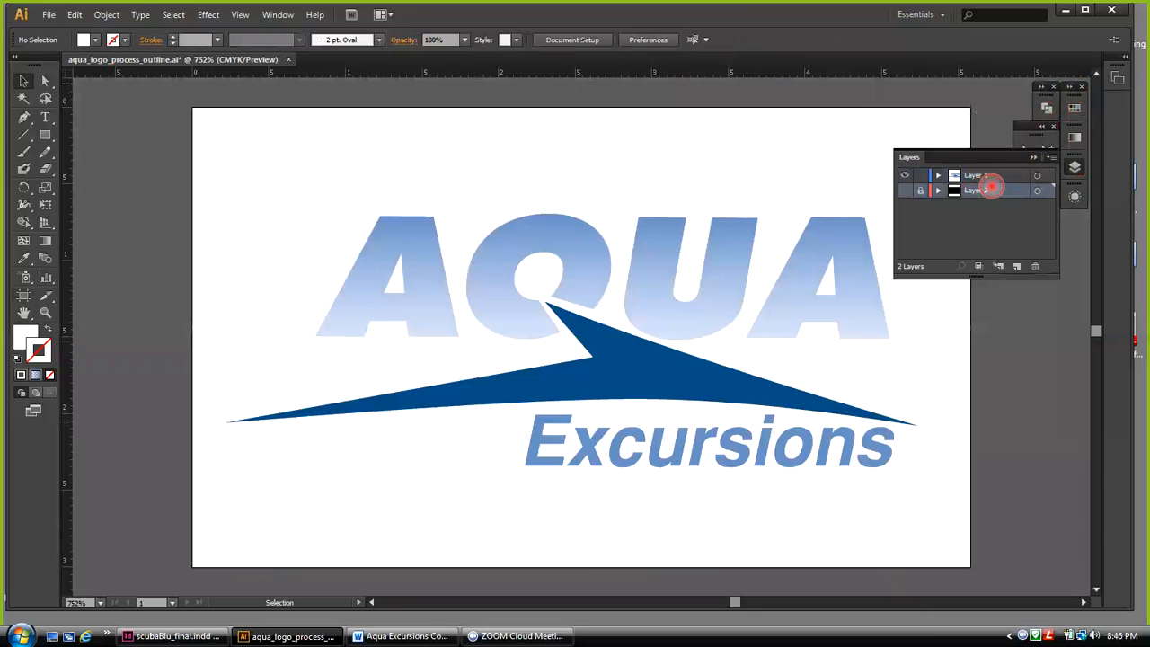
click(1034, 266)
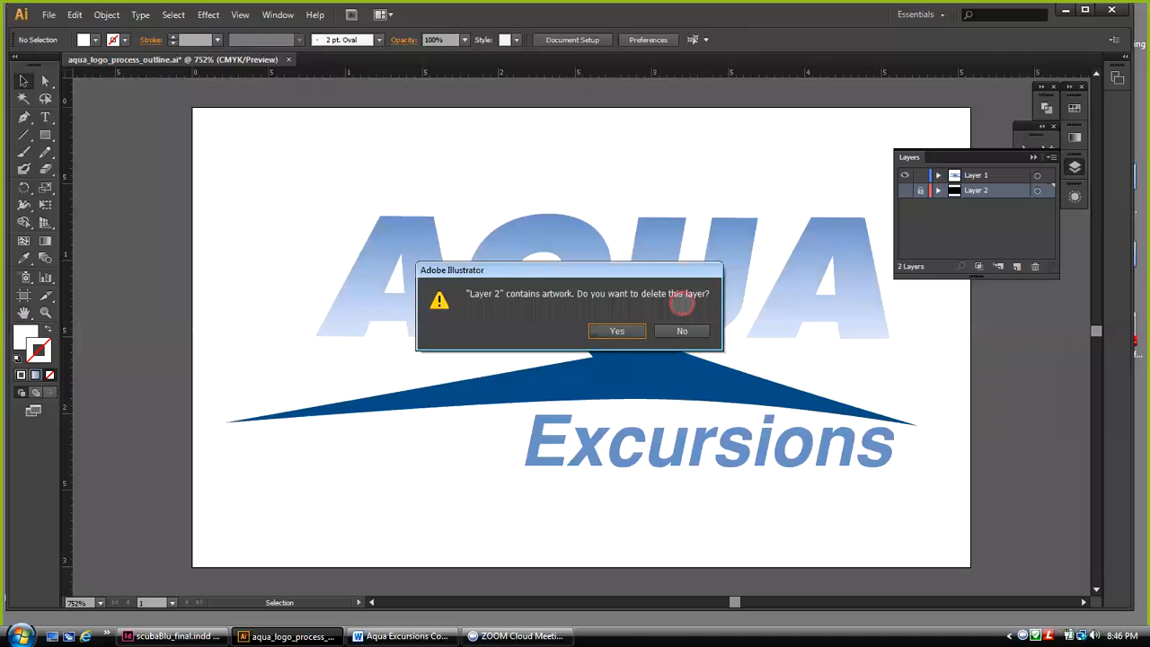
click(618, 332)
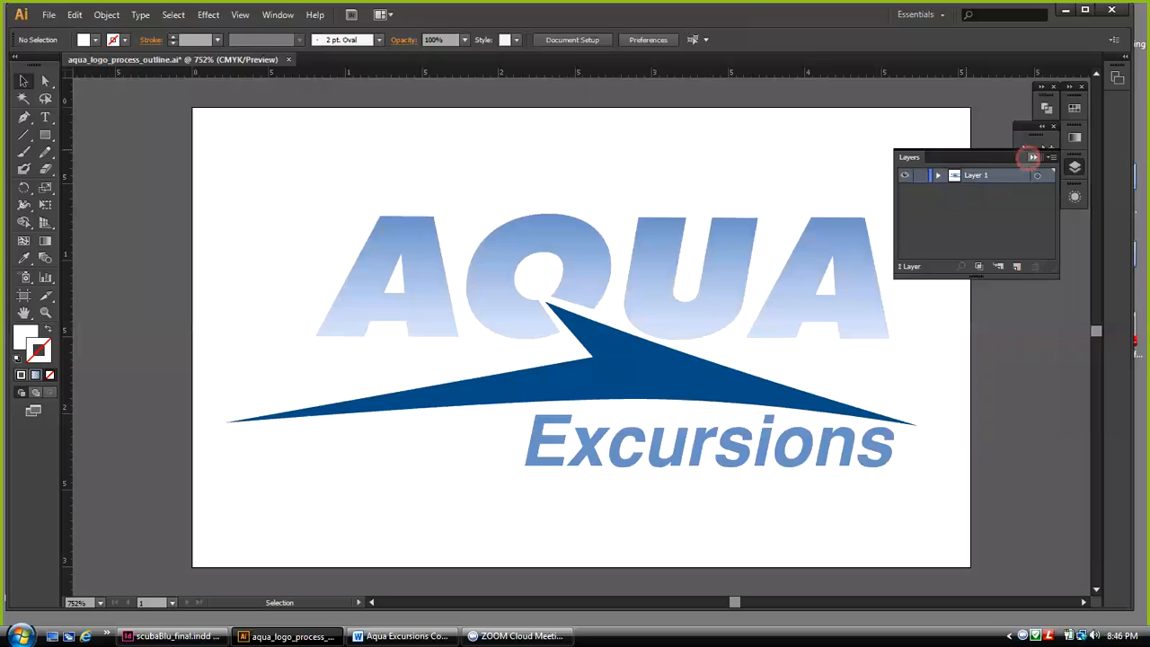
click(1027, 152)
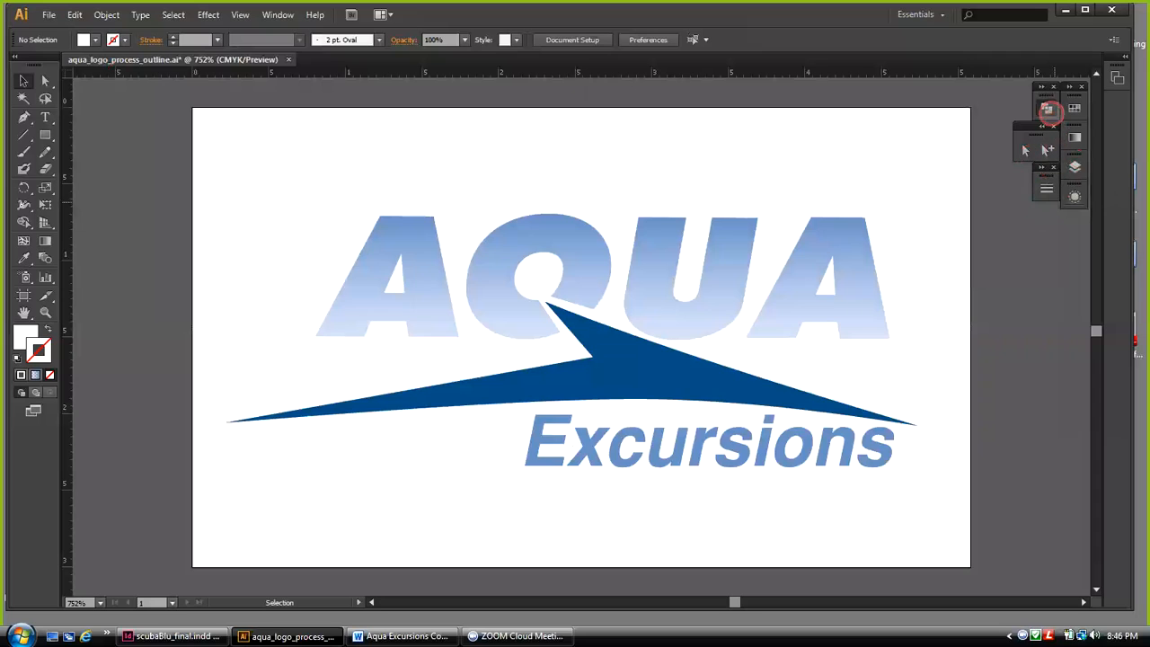
Fit the logo start artboard to the artwork bounds and save the document
click(1048, 110)
click(1047, 108)
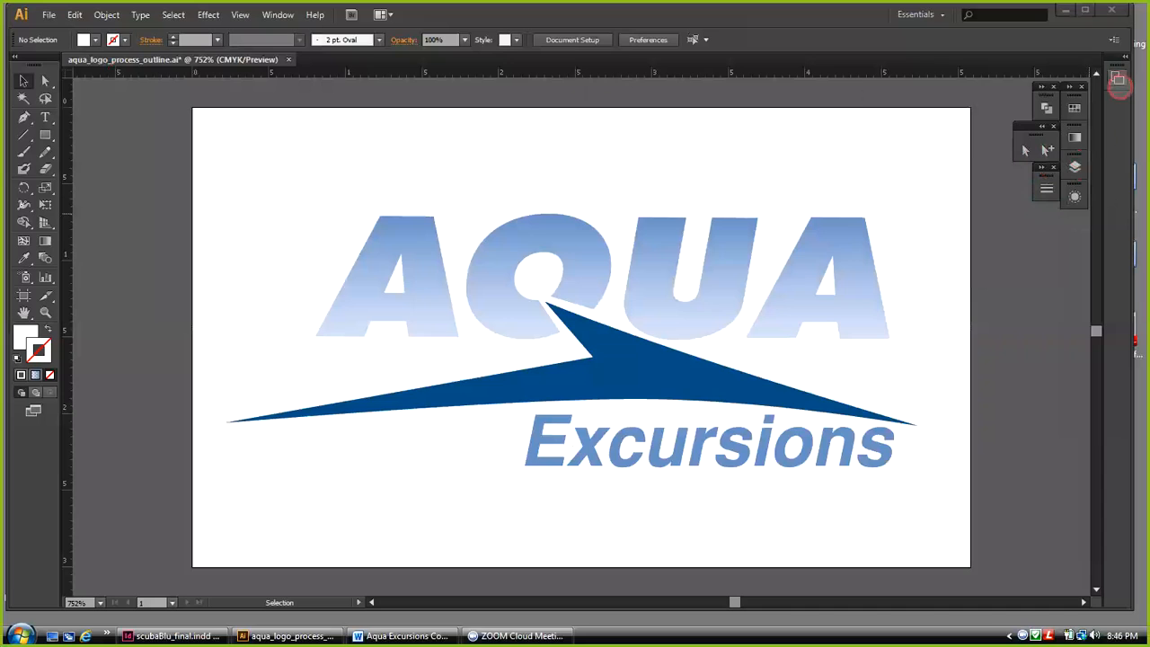
click(1118, 79)
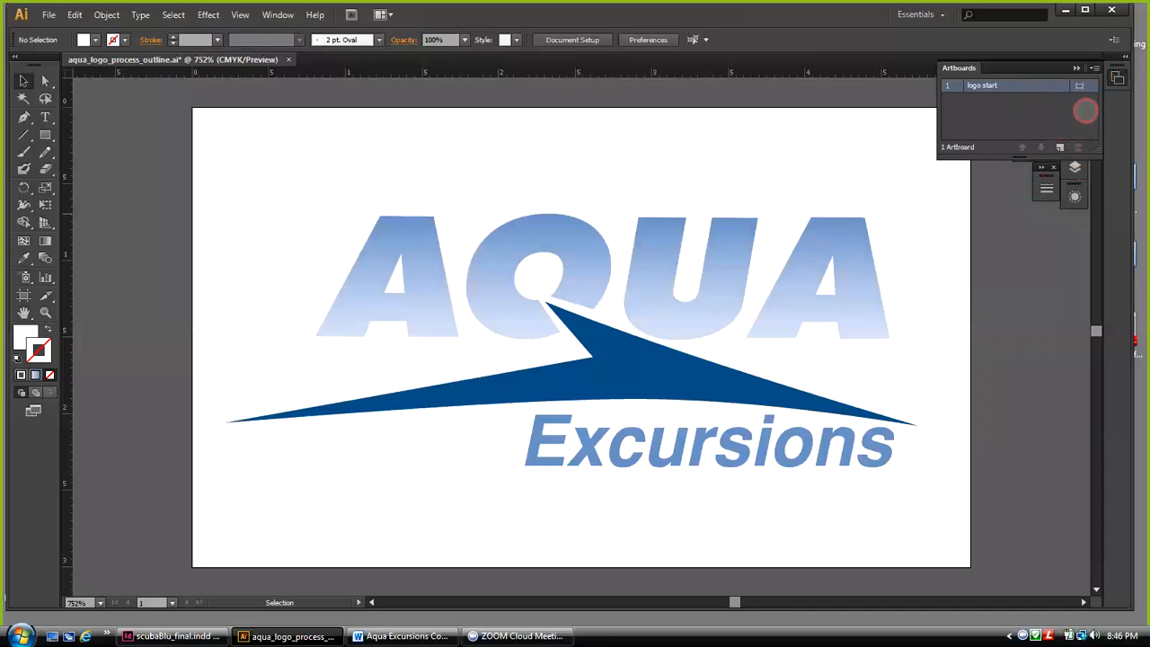
click(1096, 68)
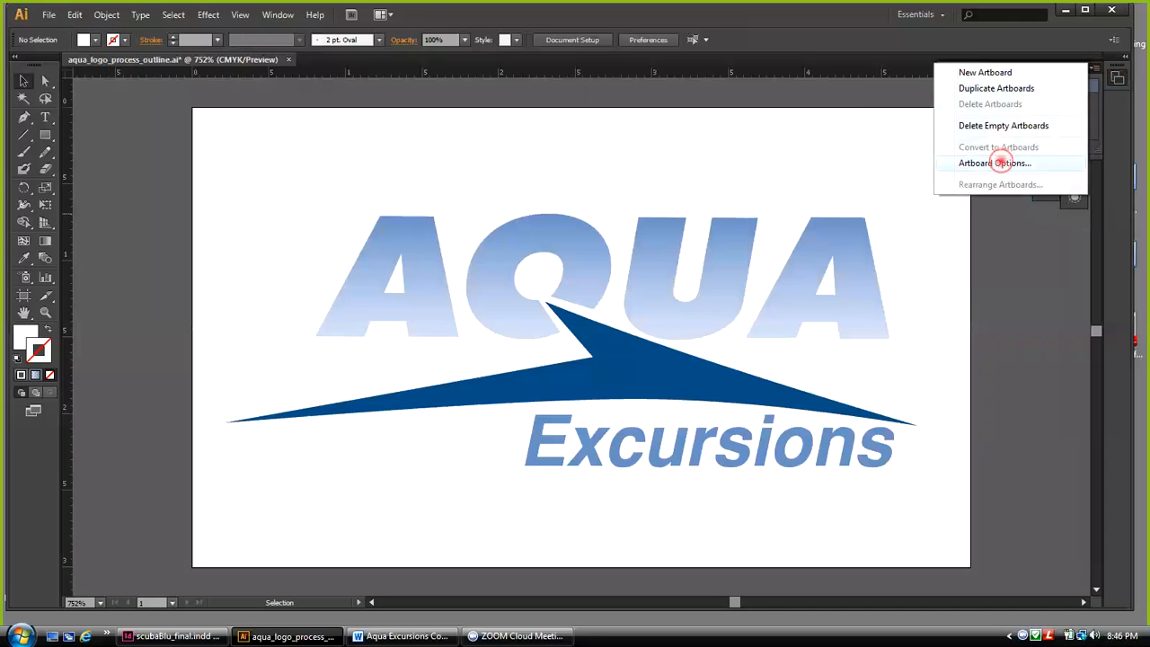
click(997, 162)
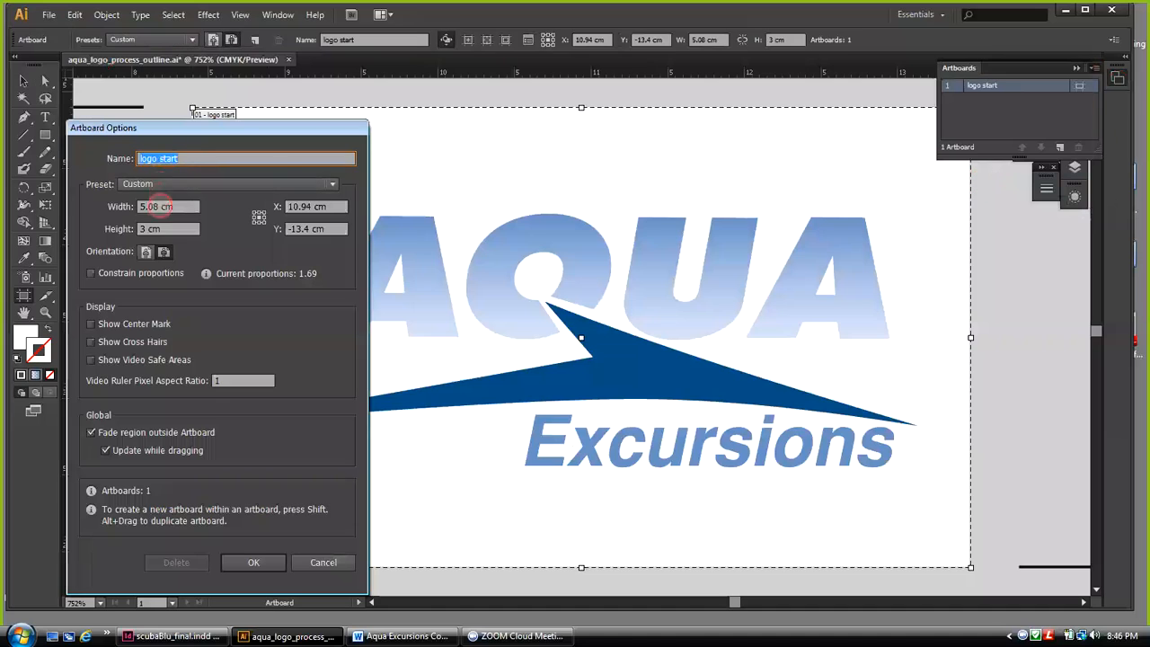
click(159, 183)
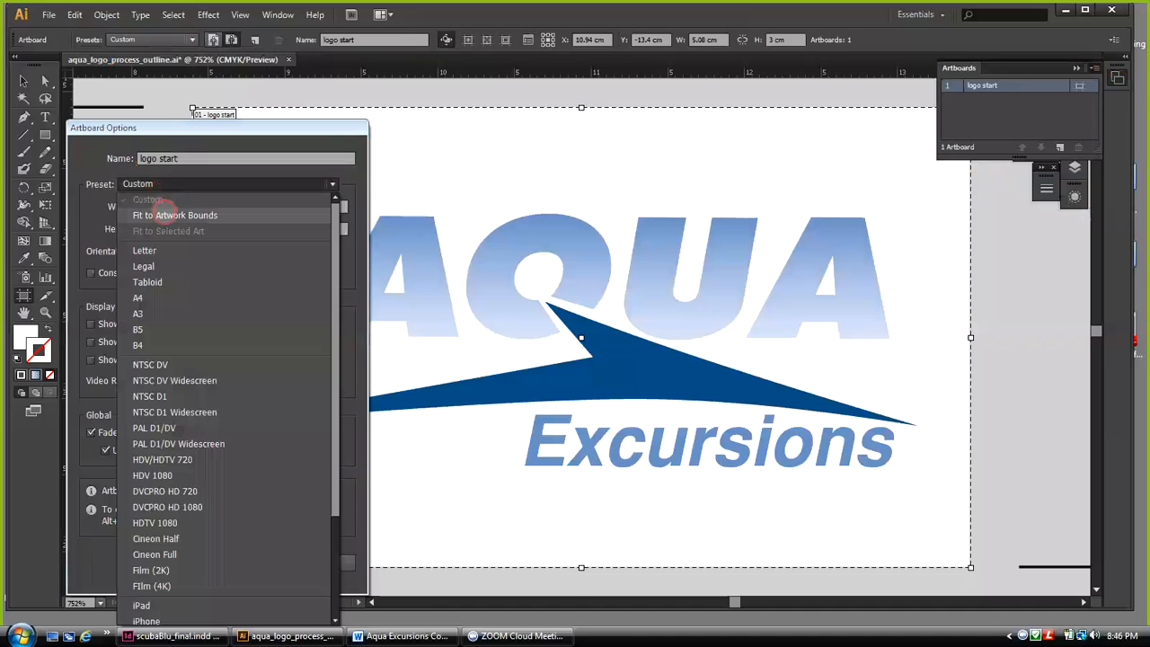
click(167, 215)
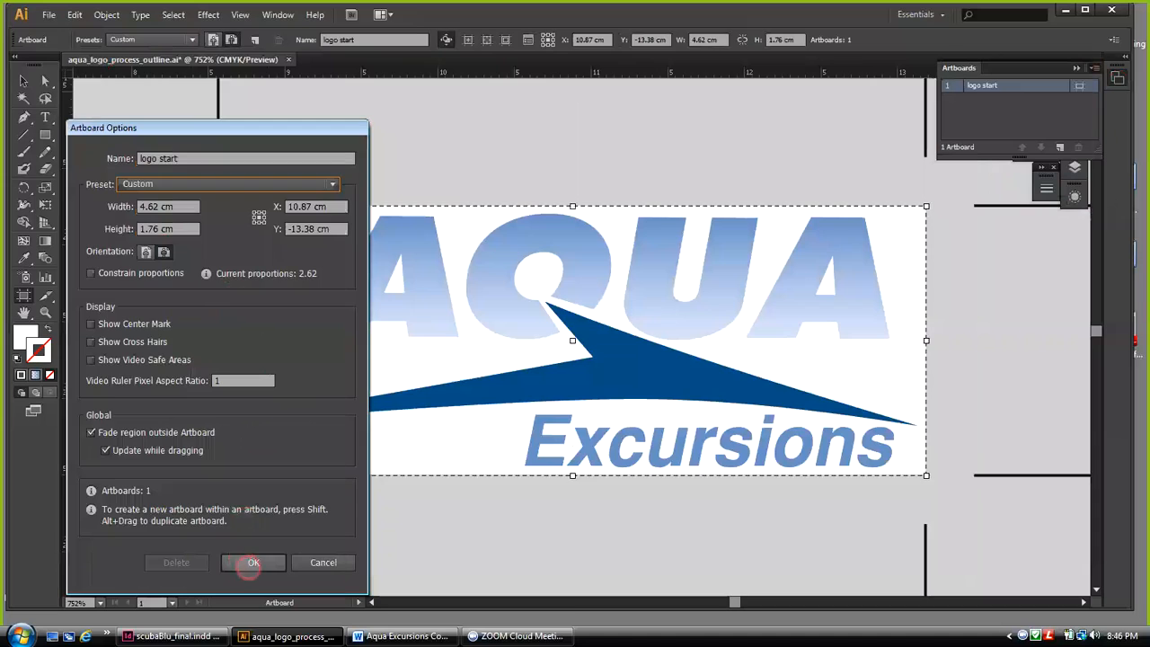
click(253, 562)
key(Escape)
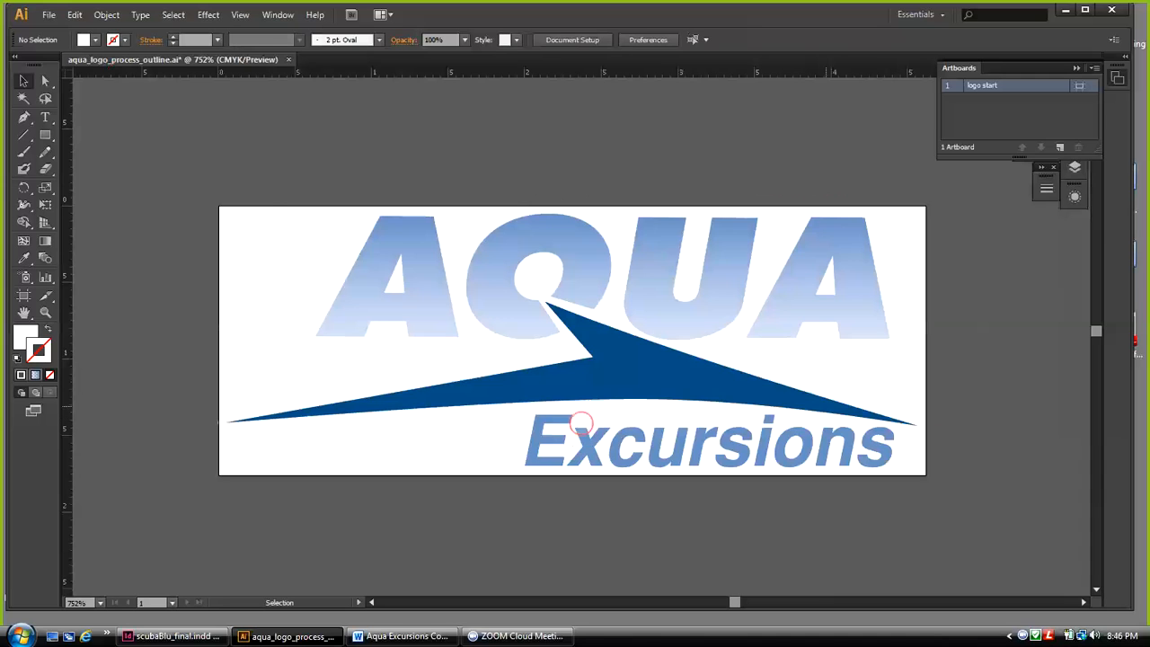
click(48, 14)
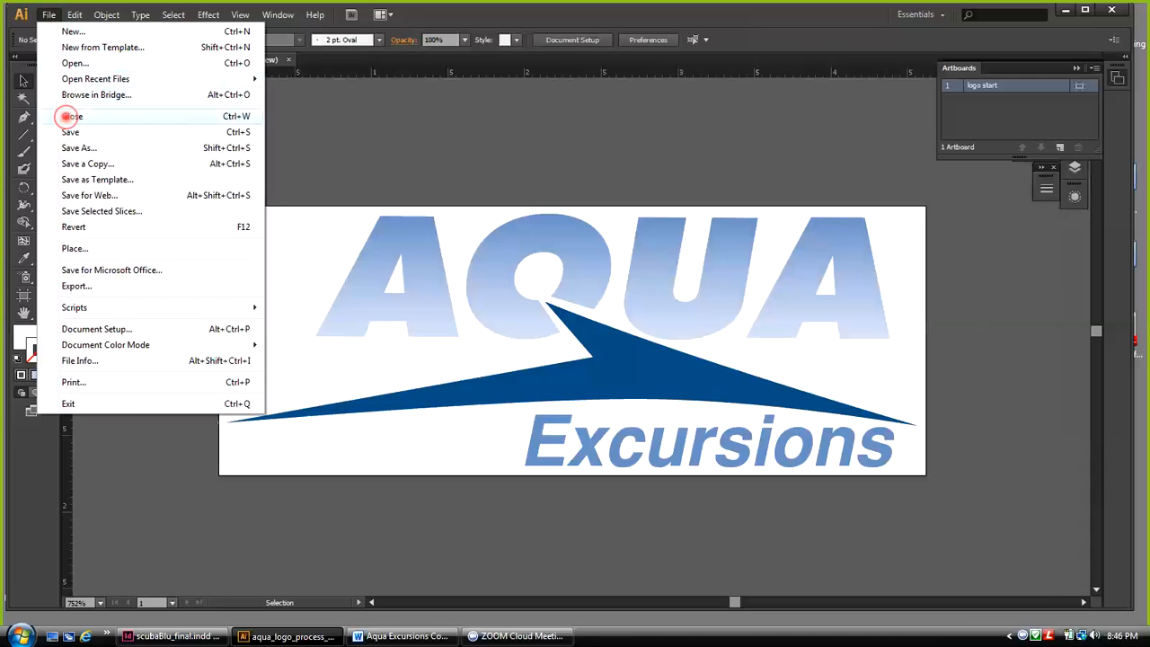
click(71, 132)
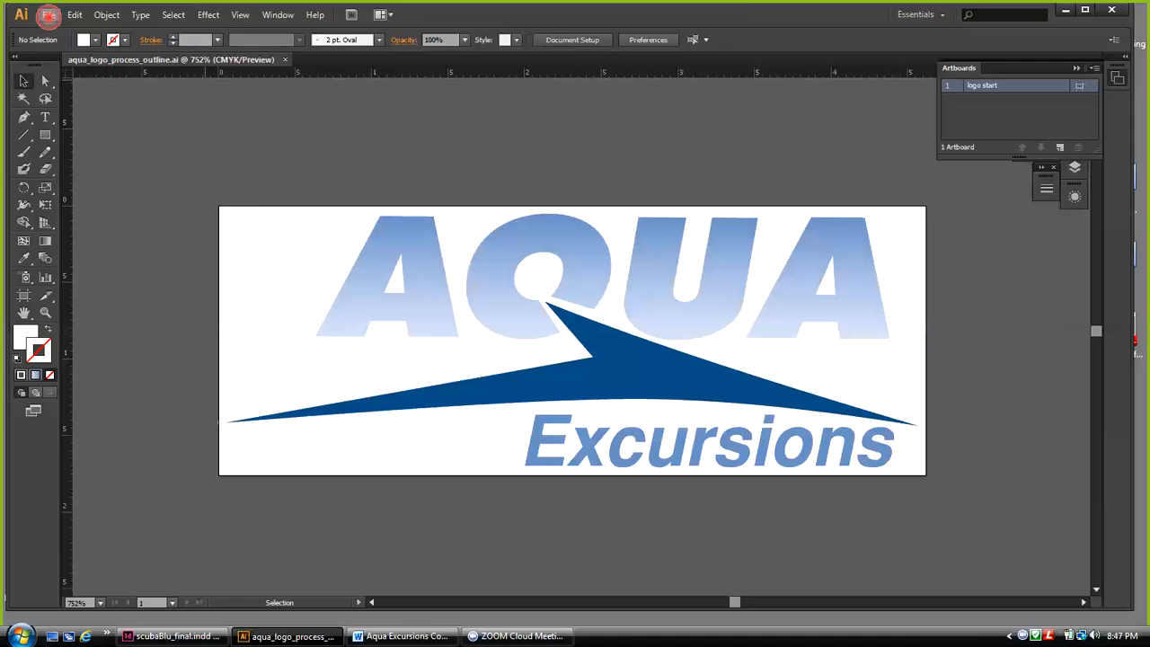
Start saving a copy of the outlined process logo to the Desktop in Illustrator EPS format
click(48, 15)
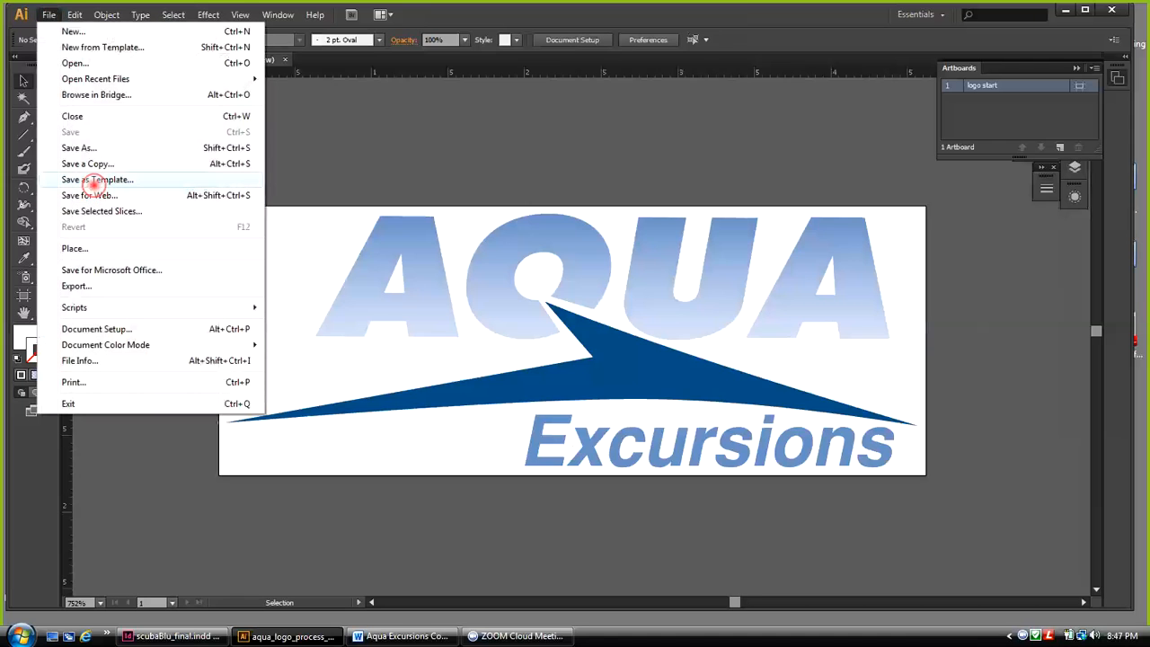
click(87, 163)
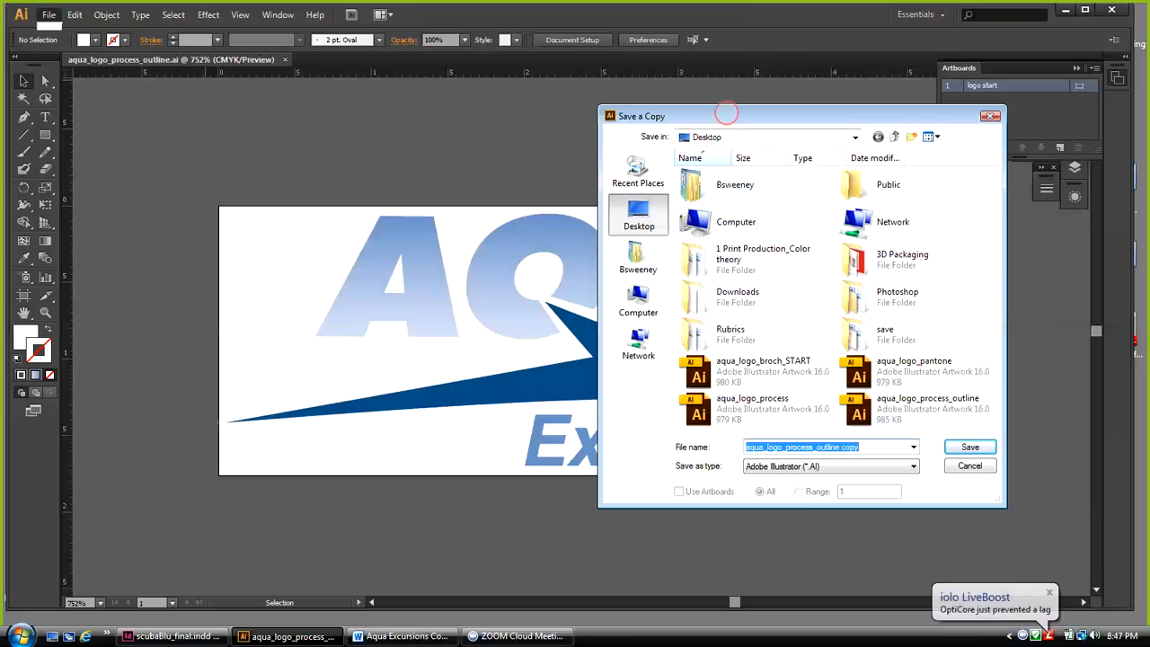
drag(726, 112, 703, 95)
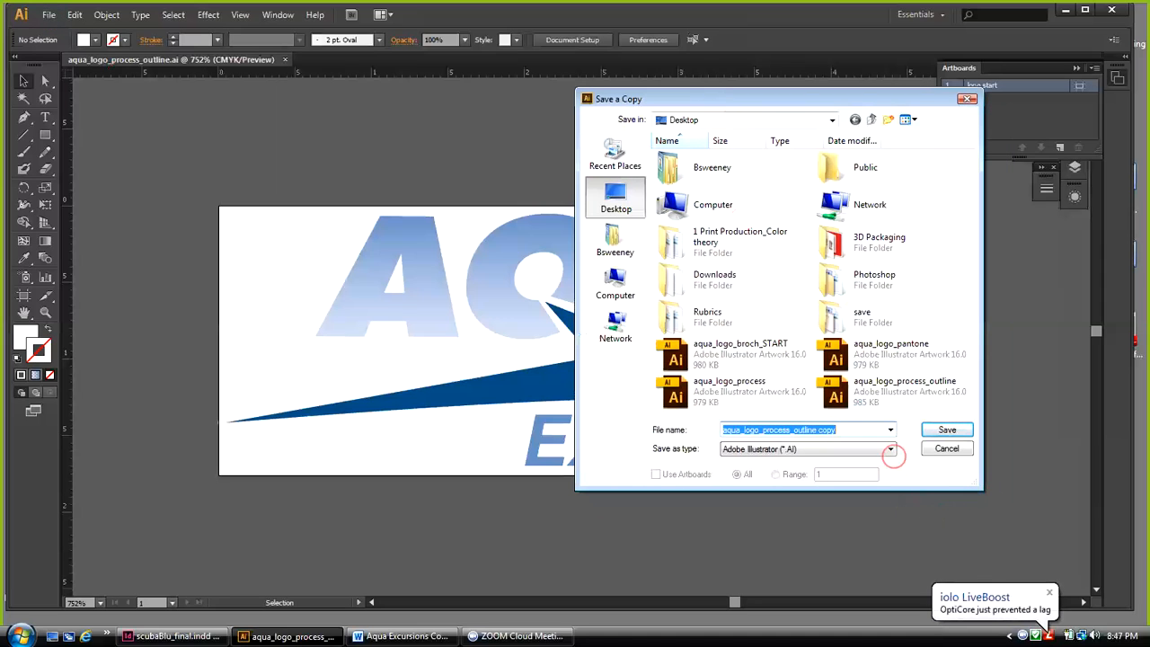
click(890, 448)
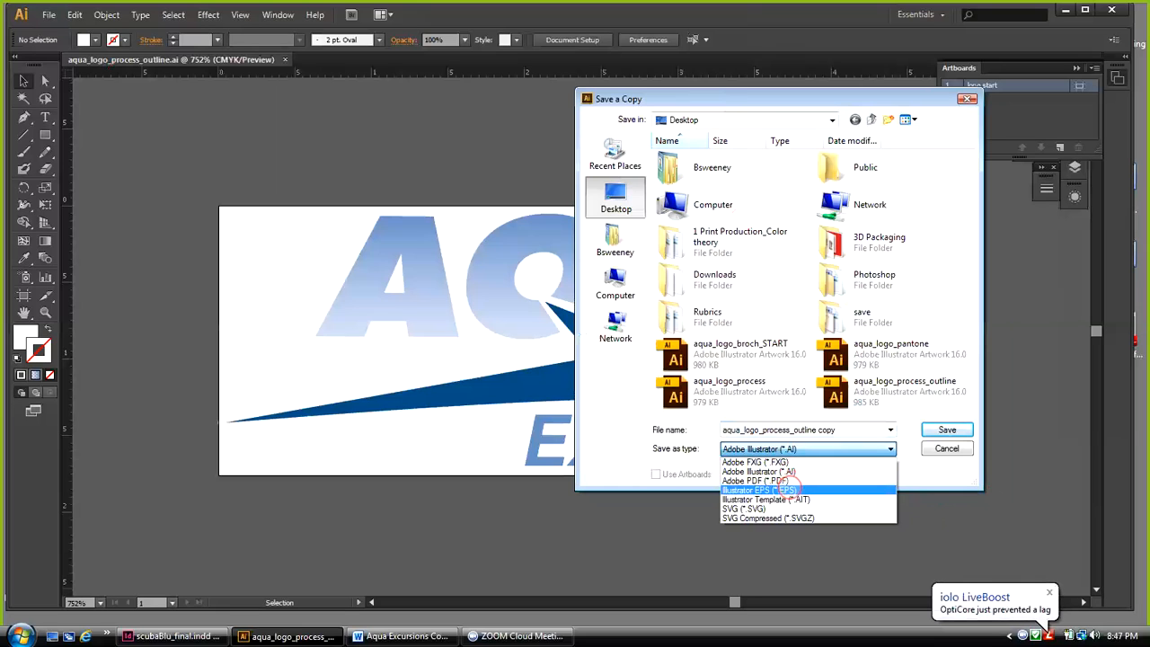
click(790, 489)
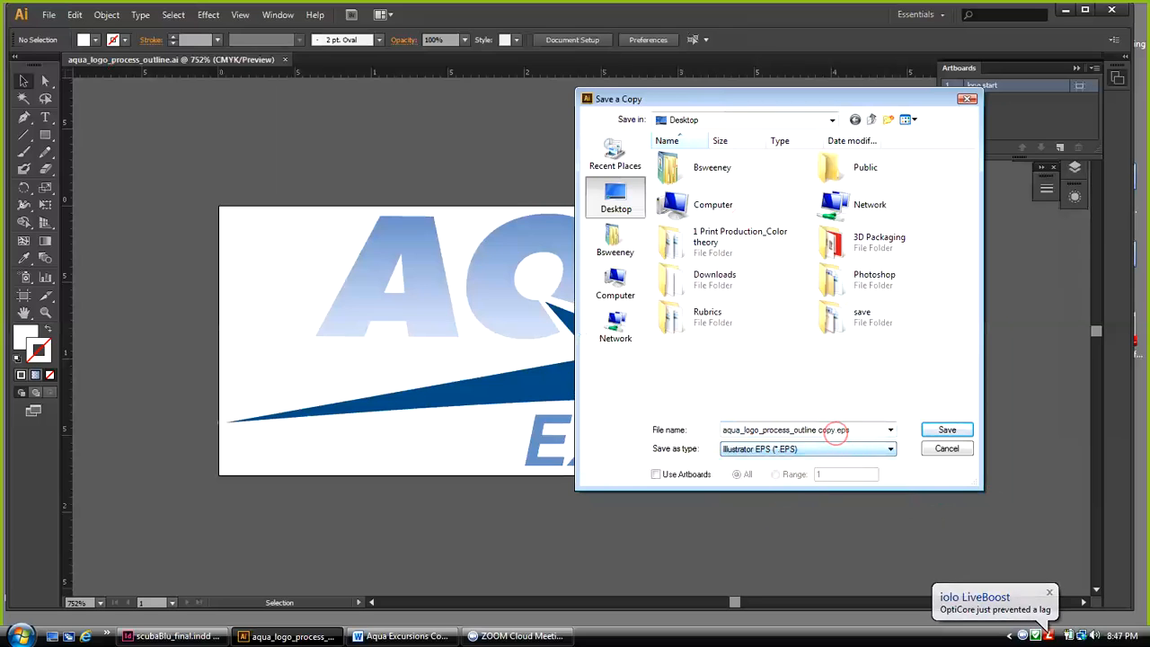
Name the copy aqua_logo_process_outline.eps and proceed with saving it
click(841, 429)
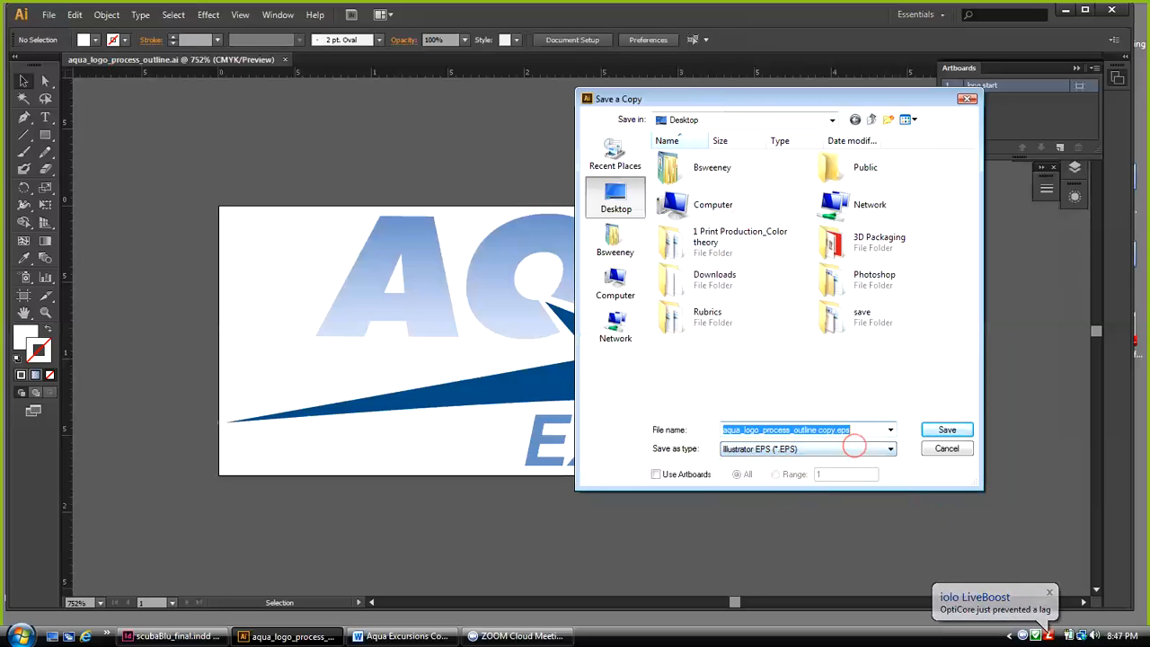
click(836, 430)
key(BackSpace)
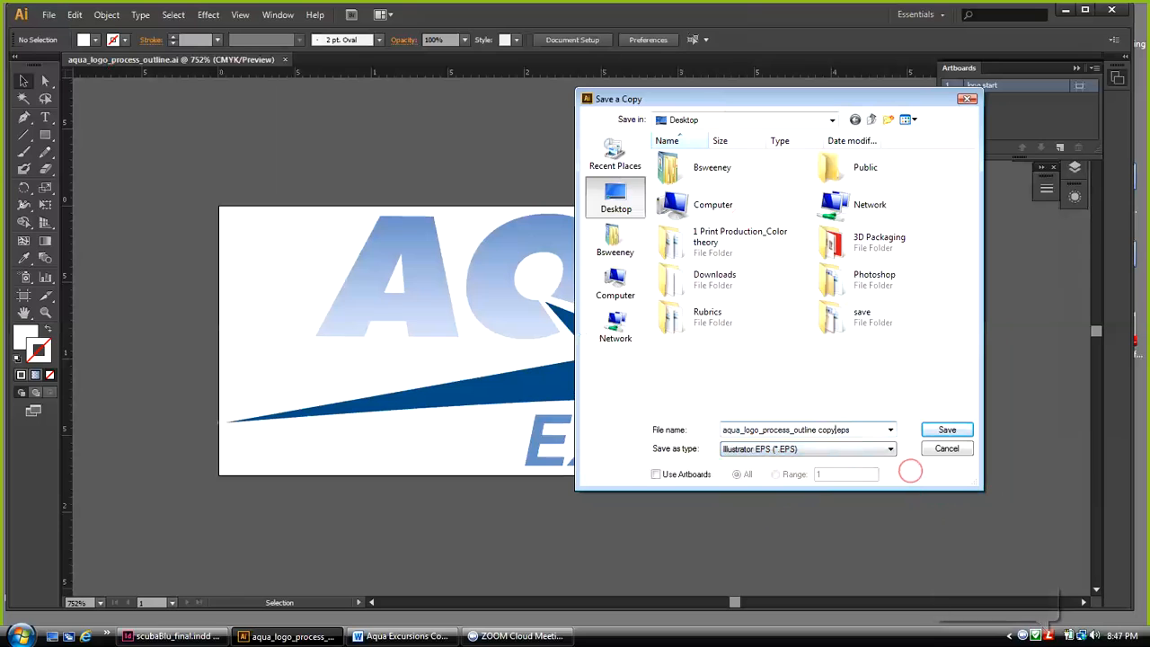
key(BackSpace)
key(BackSpace)
key(BackSpace)
key(BackSpace)
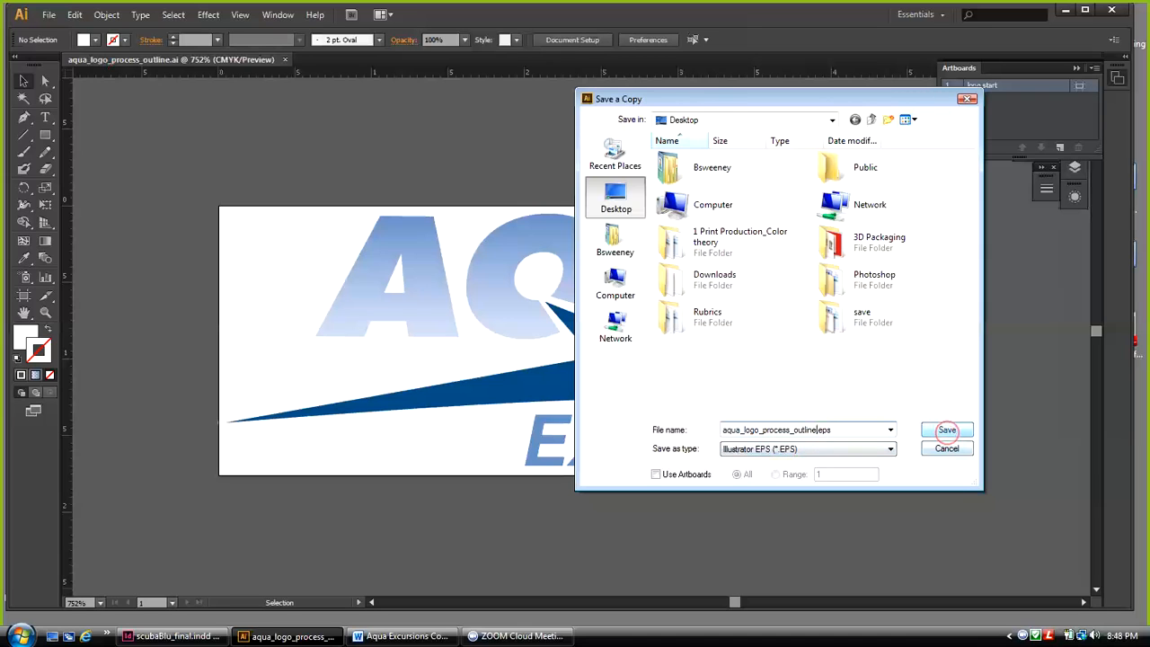
click(947, 429)
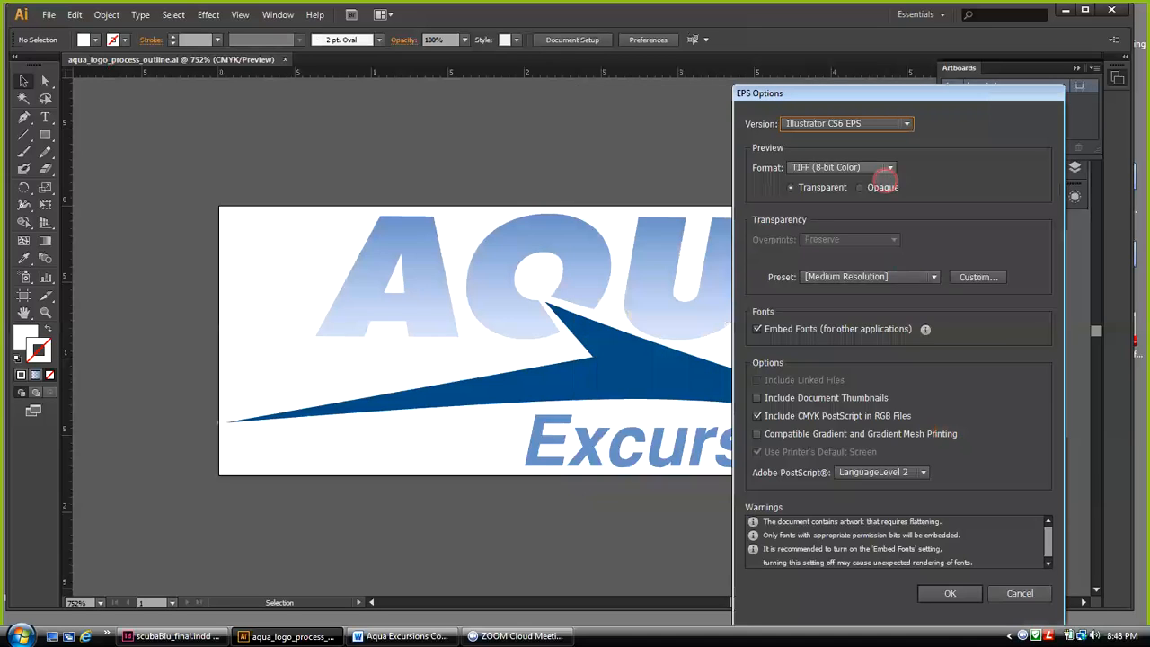
Set the EPS transparency preset to High Resolution and finish saving the EPS copy
drag(827, 94, 763, 81)
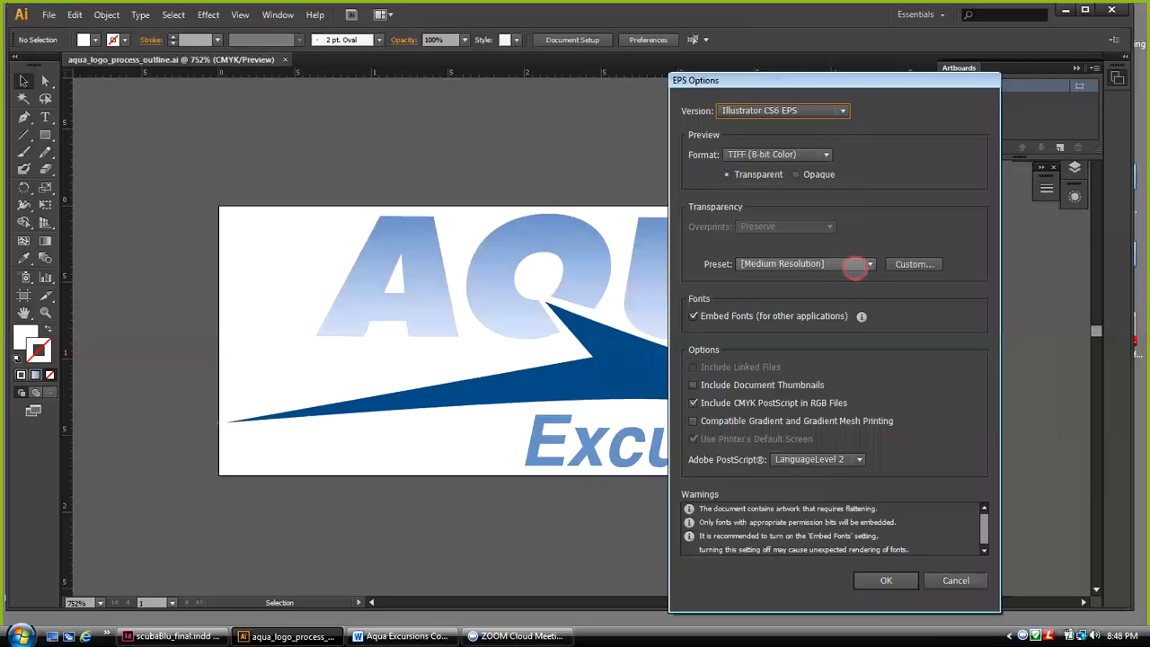
click(867, 263)
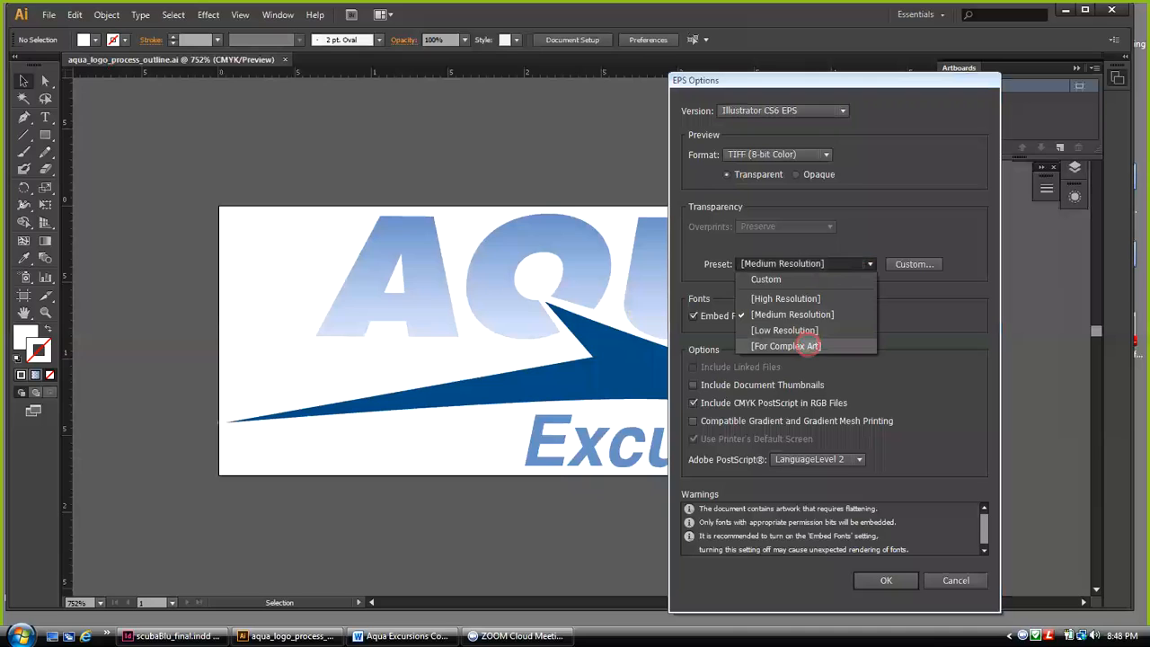
click(797, 298)
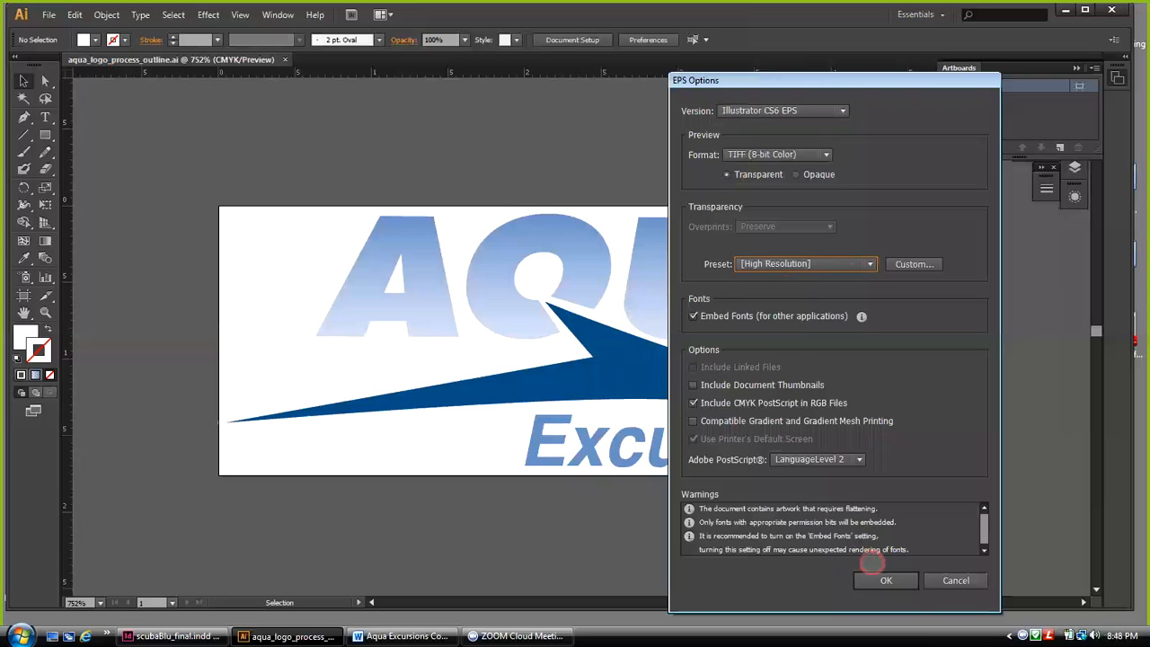
click(884, 581)
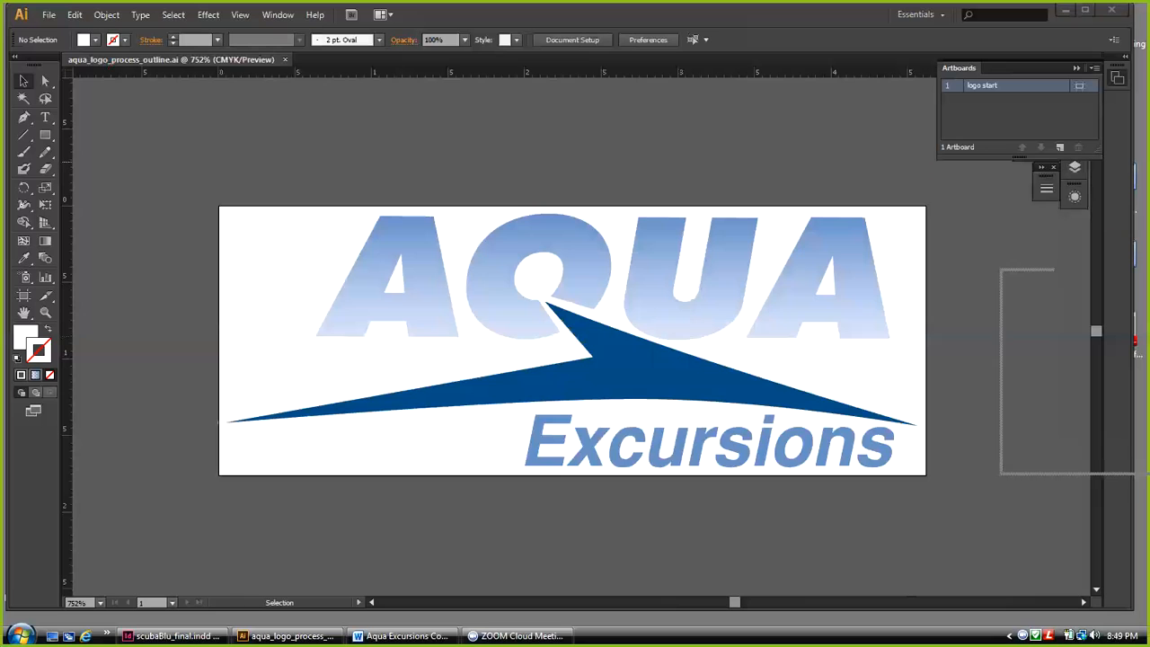
Collapse the Artboards panel and examine the color type options of the PANTONE P 107-2 C 2 swatch without changing them
click(1074, 69)
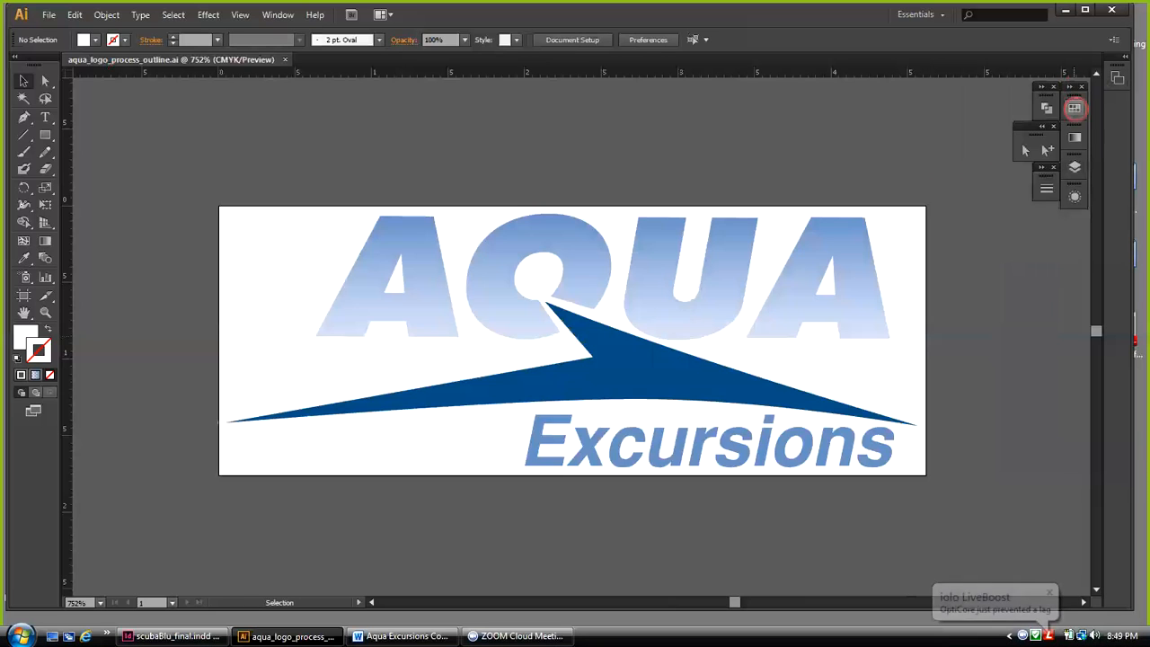
click(1076, 109)
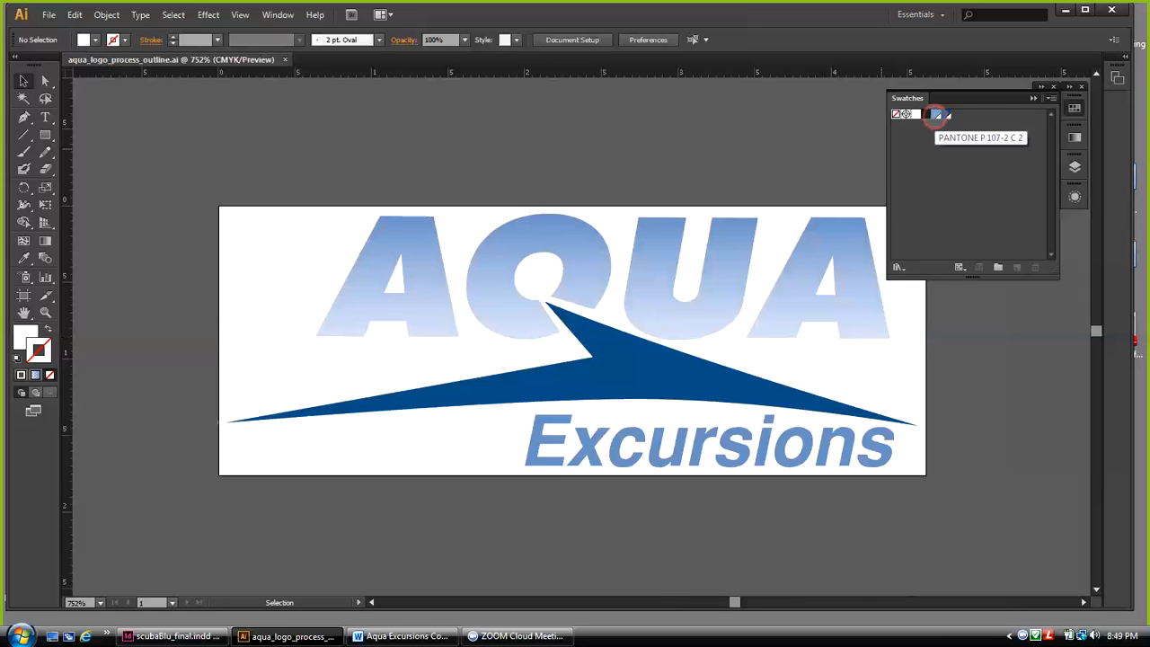
double_click(938, 115)
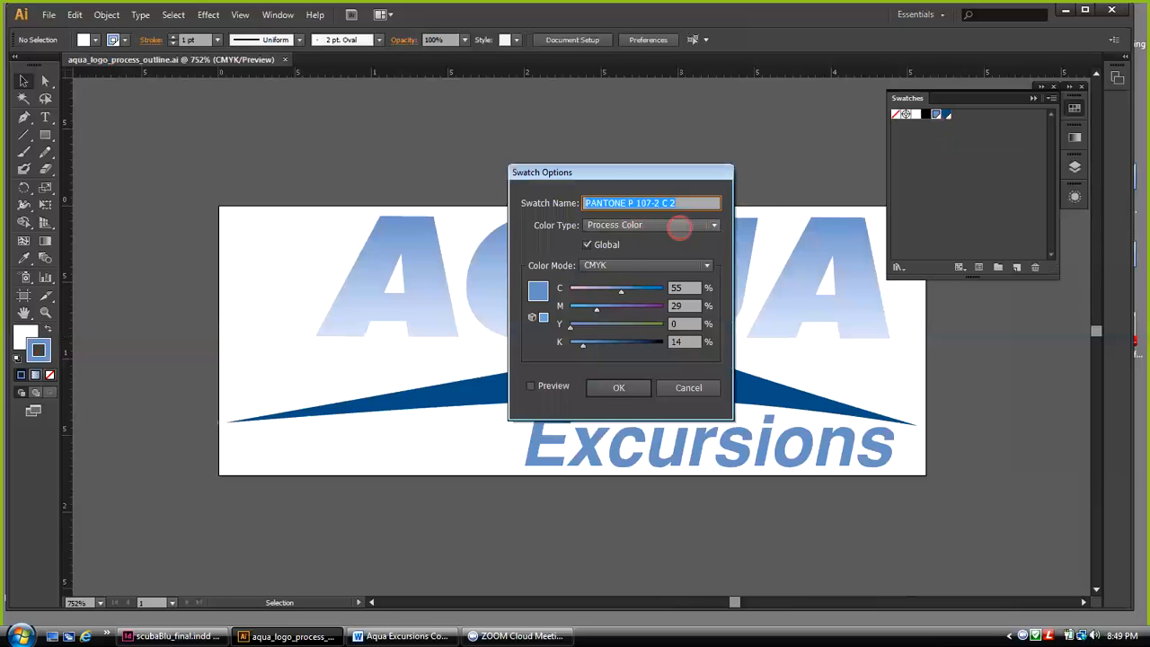
click(678, 227)
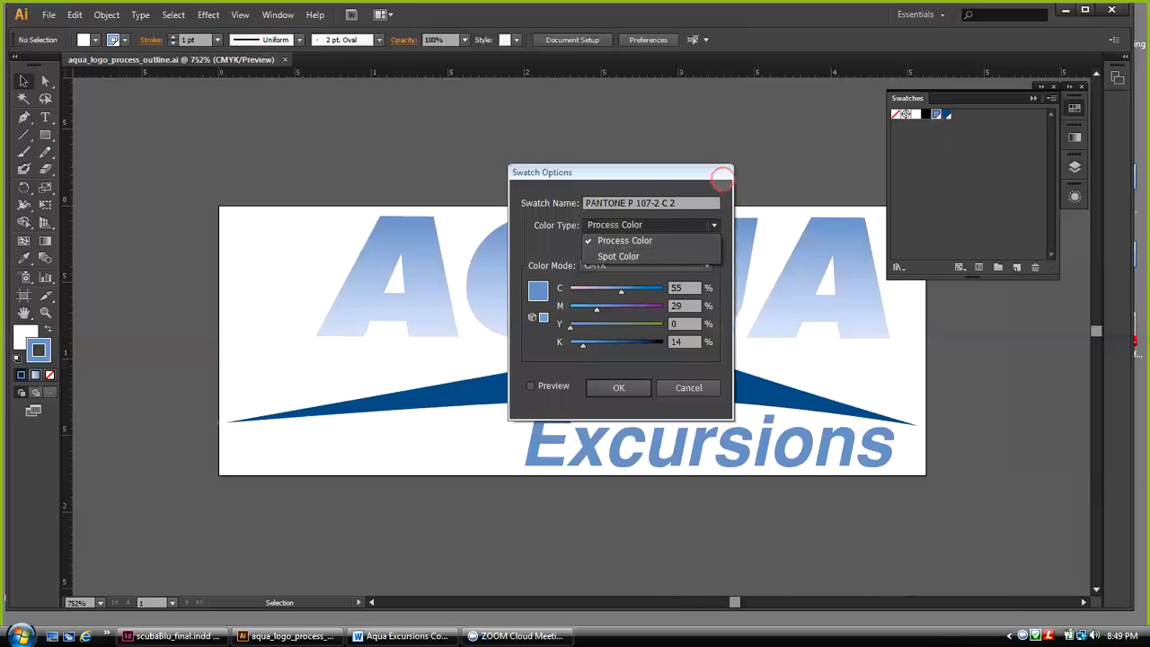
click(723, 337)
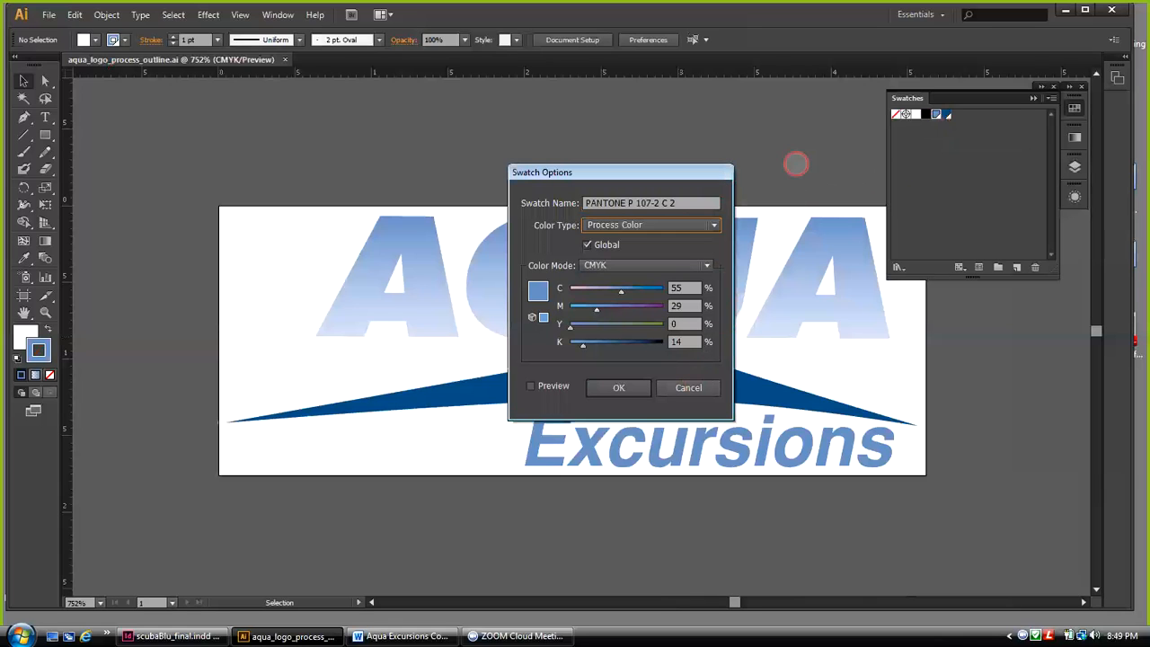
drag(686, 385, 719, 346)
key(Escape)
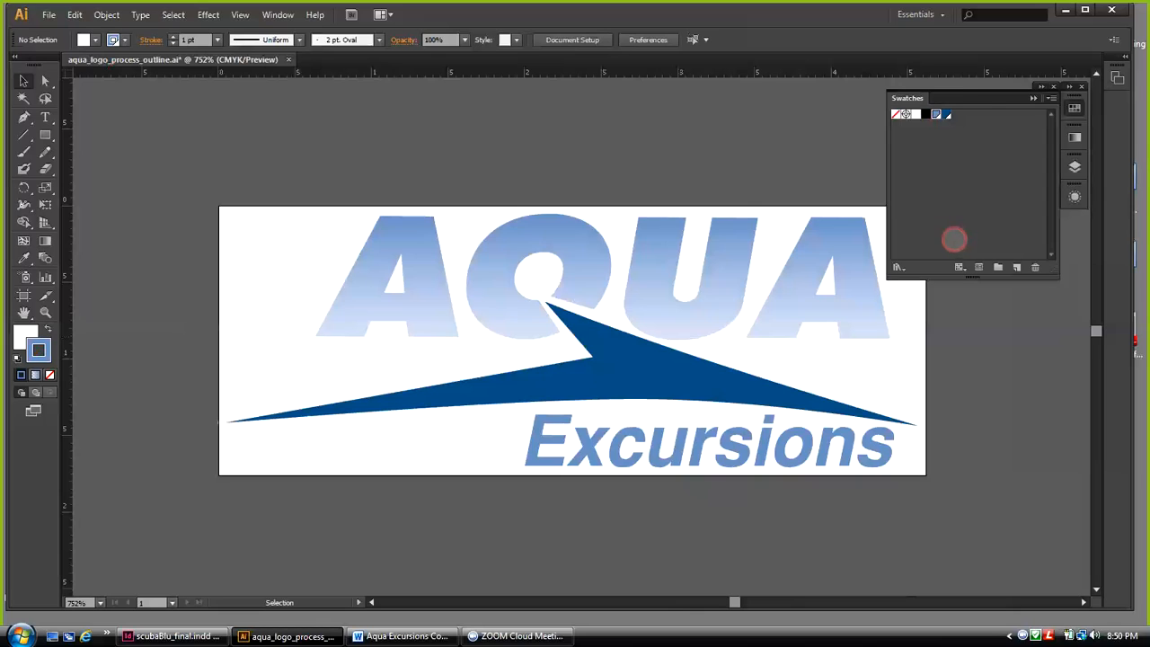
Minimize Illustrator and bring up the Aqua Excursions Copy document in Word at its first page, with its window moved off the desktop icons
click(1063, 10)
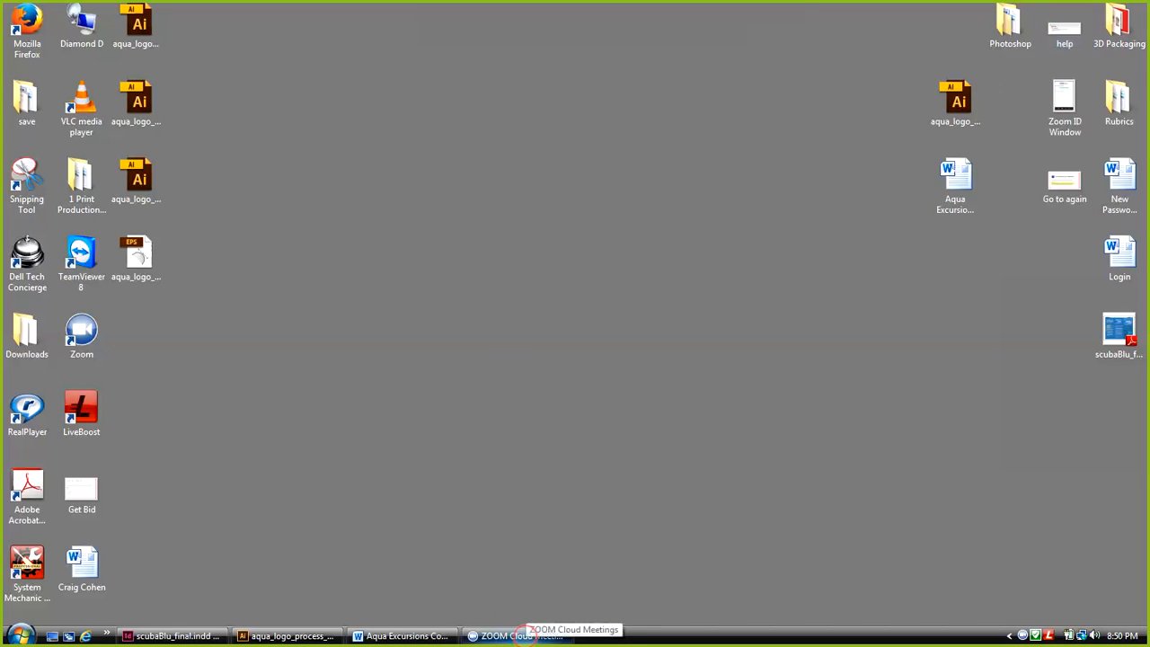
click(415, 635)
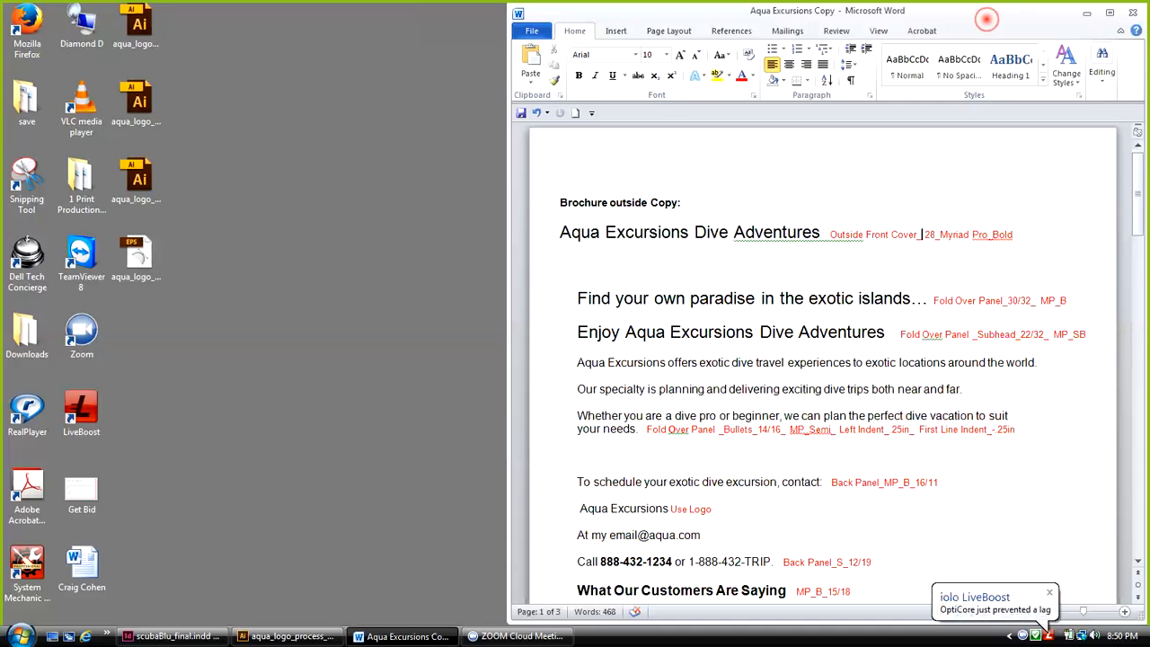
drag(986, 21, 874, 20)
click(1024, 165)
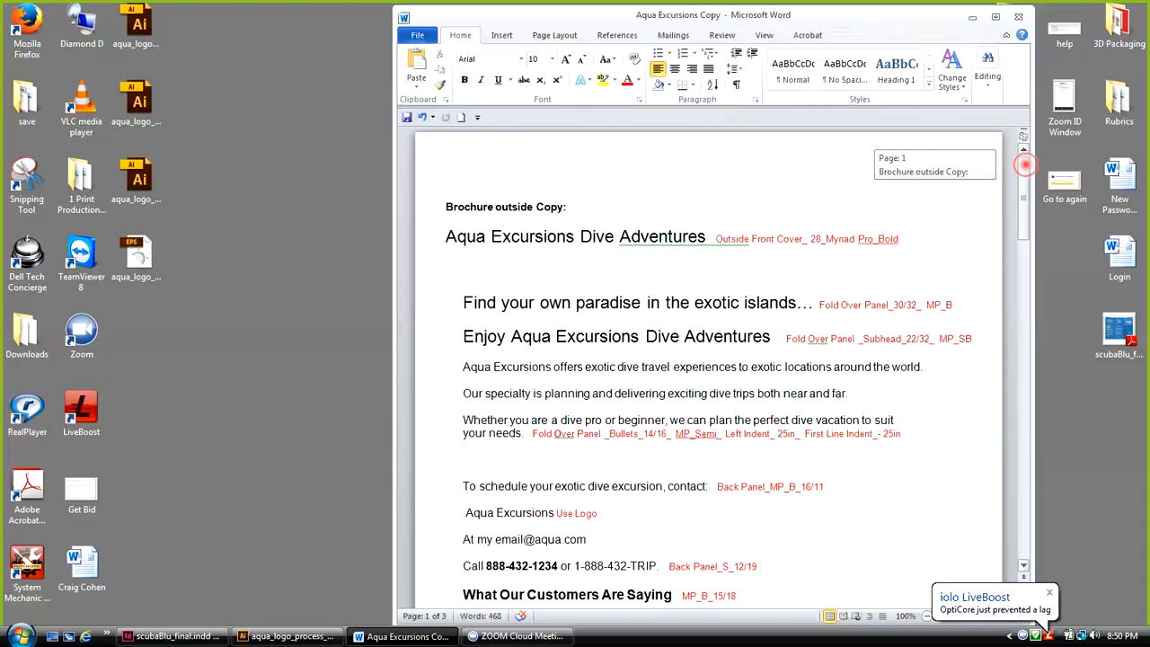
mouse_move(1024, 165)
mouse_down()
mouse_move(1024, 467)
mouse_move(1021, 233)
mouse_move(1007, 154)
mouse_move(1016, 159)
mouse_up()
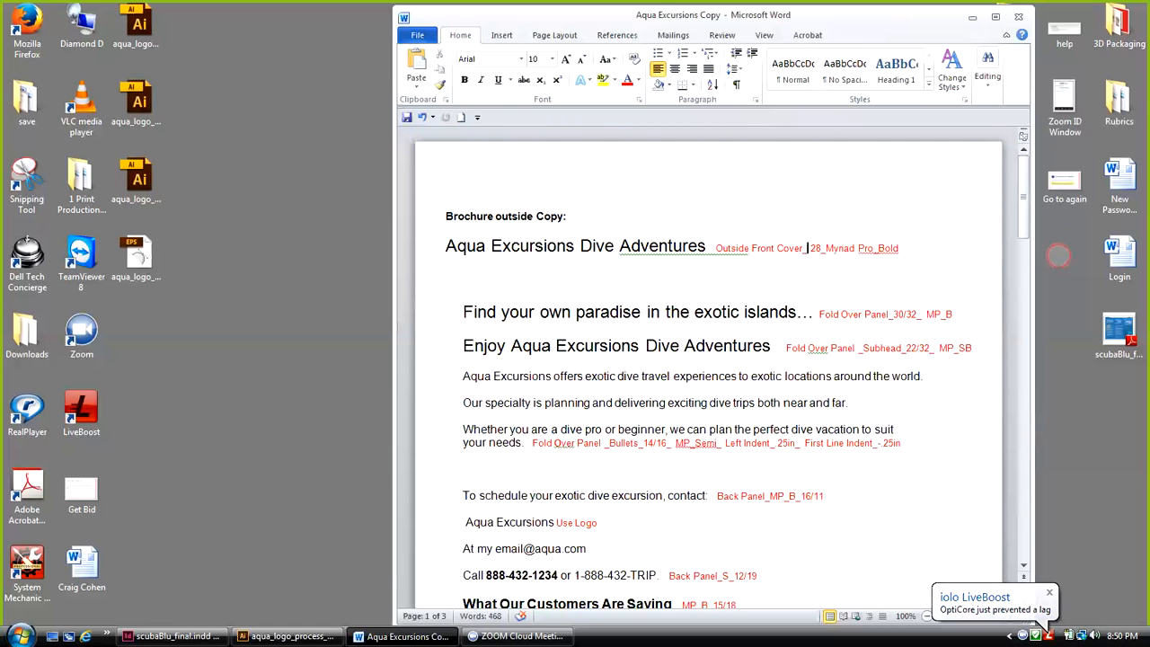
Open scubaBlu_final.pdf in Adobe Reader, review both brochure pages using page thumbnails, and close it
drag(1108, 301, 827, 147)
double_click(1107, 338)
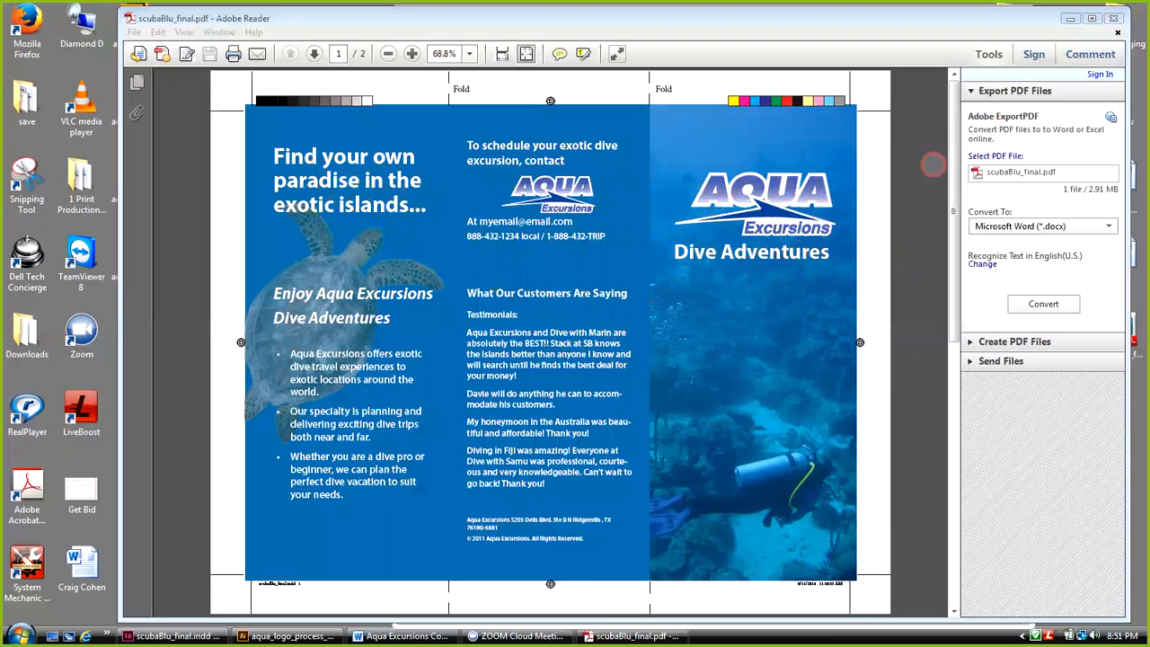
click(136, 81)
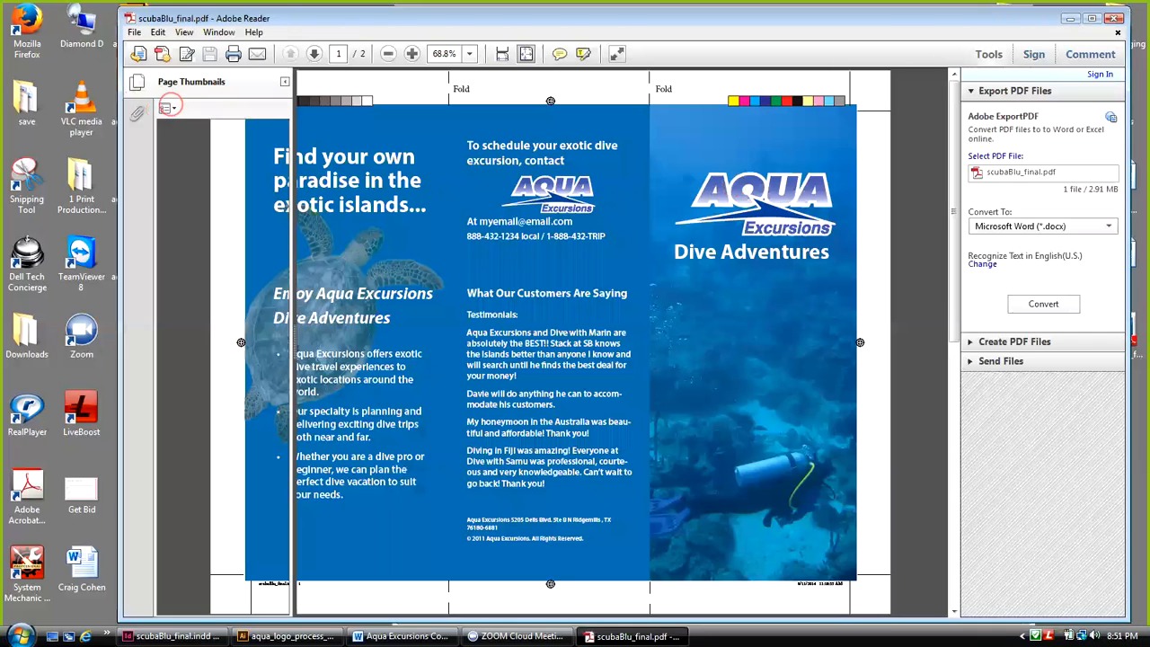
click(197, 259)
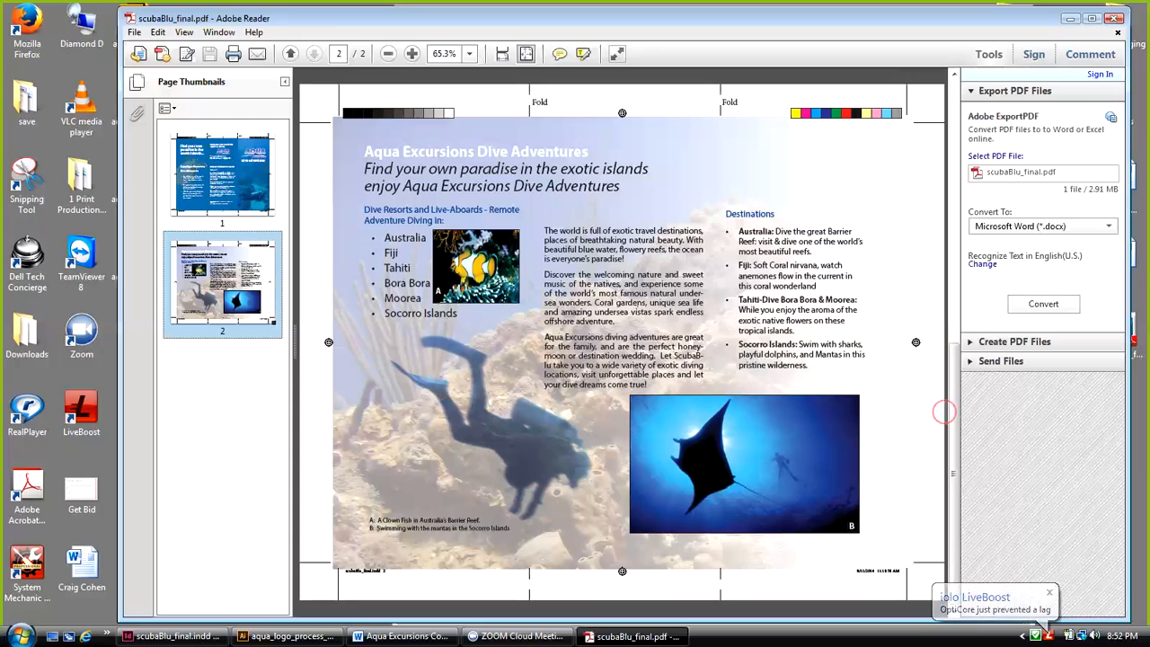
click(1114, 18)
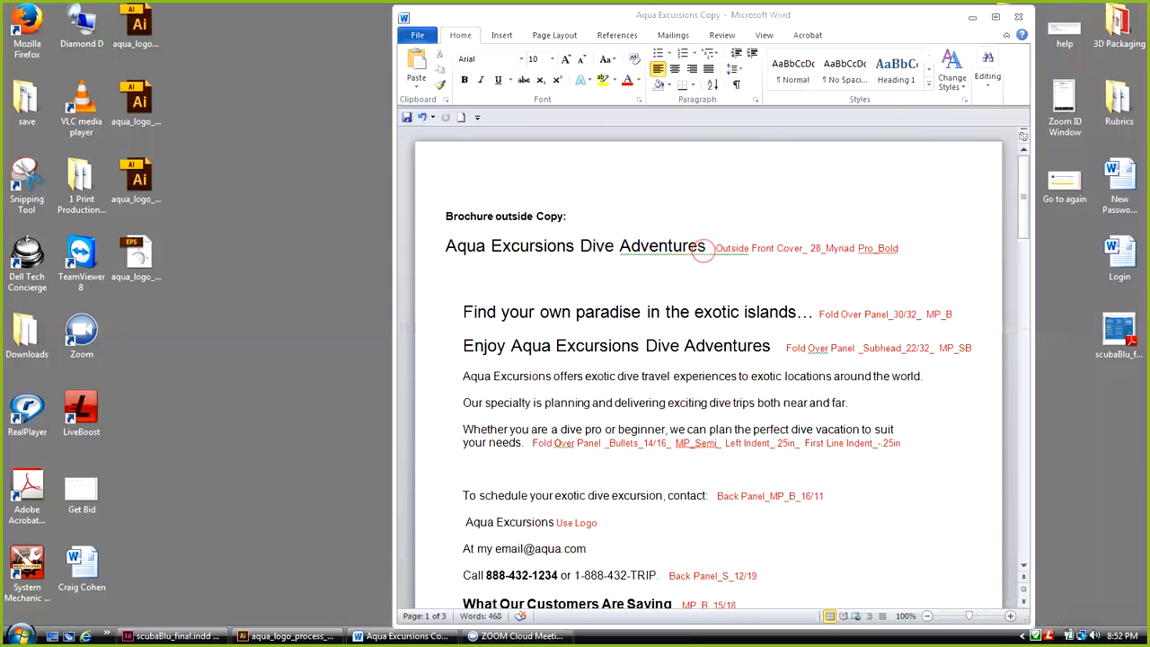
Copy the outside front cover headline "Aqua Excursions Dive Adventures" from the brochure copy
click(619, 248)
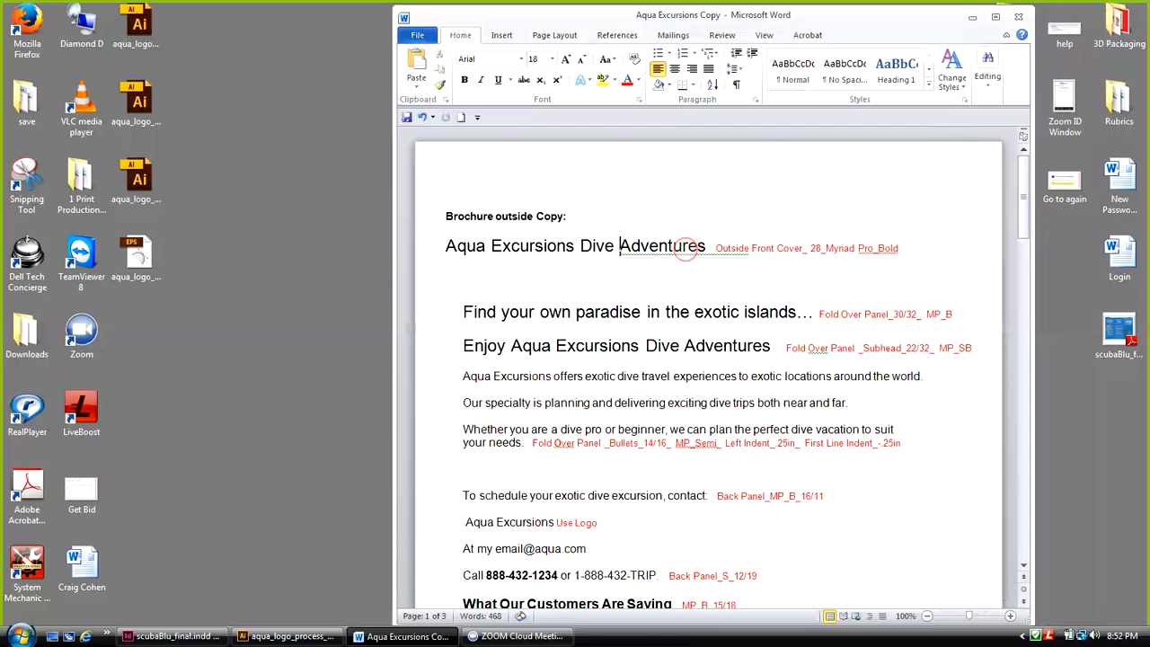
drag(710, 248, 466, 248)
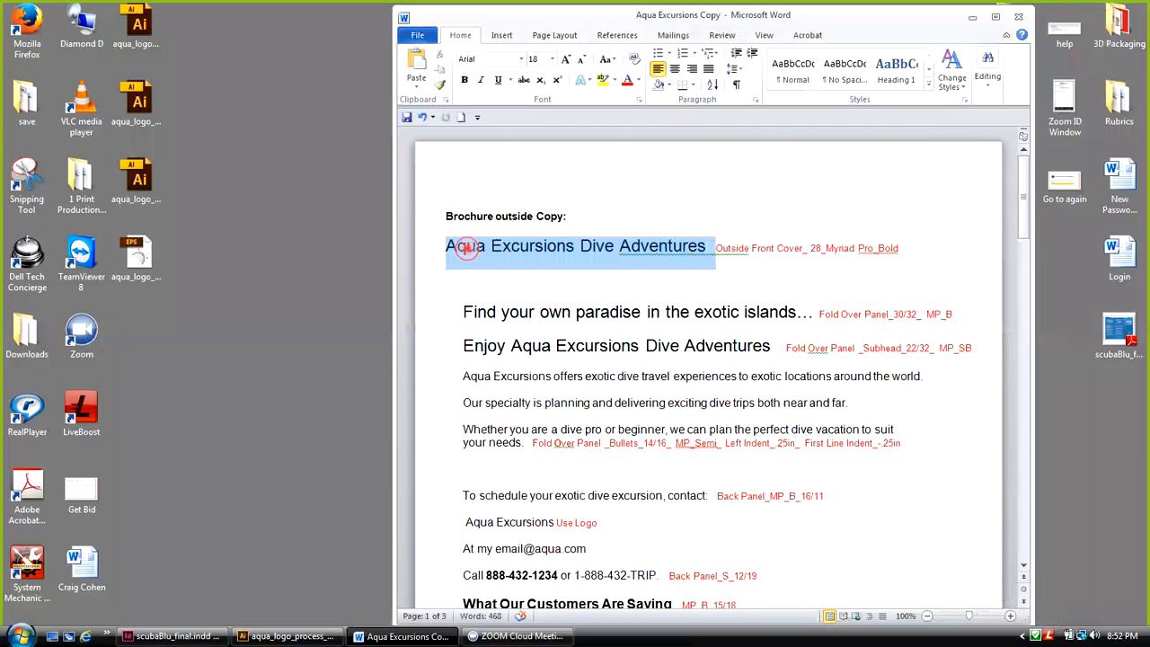
right_click(467, 249)
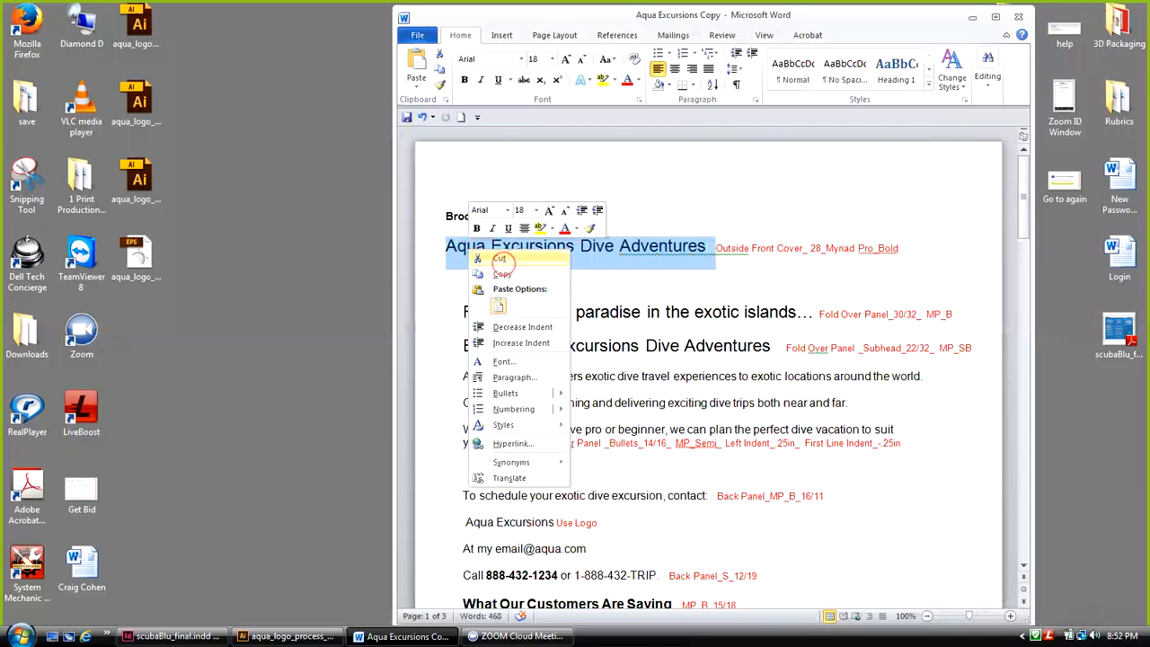
Copy the headline "Aqua Excursions Dive Adventures" from the Word copy document and switch to scubaBlu_final.indd in InDesign
click(502, 274)
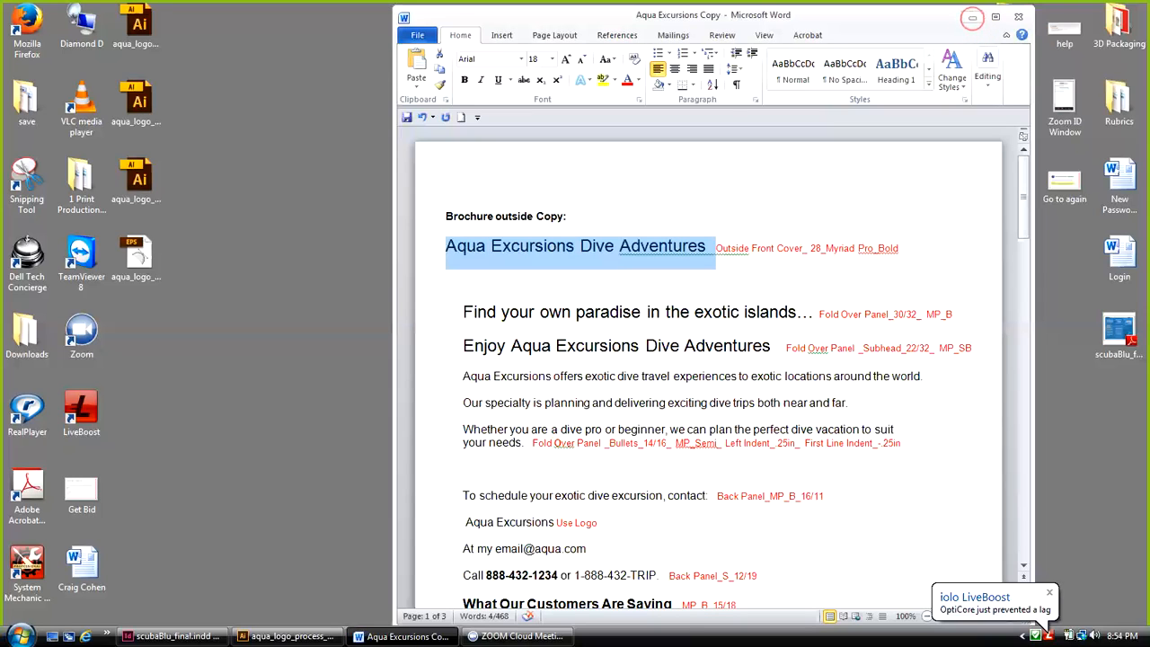
click(972, 18)
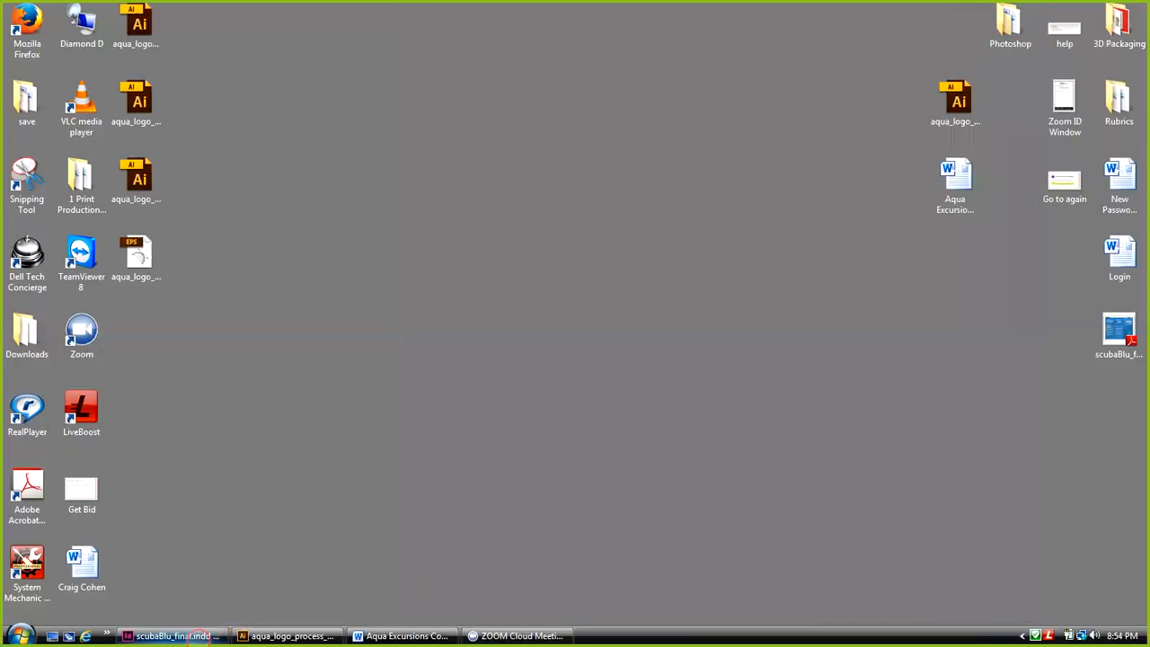
click(189, 636)
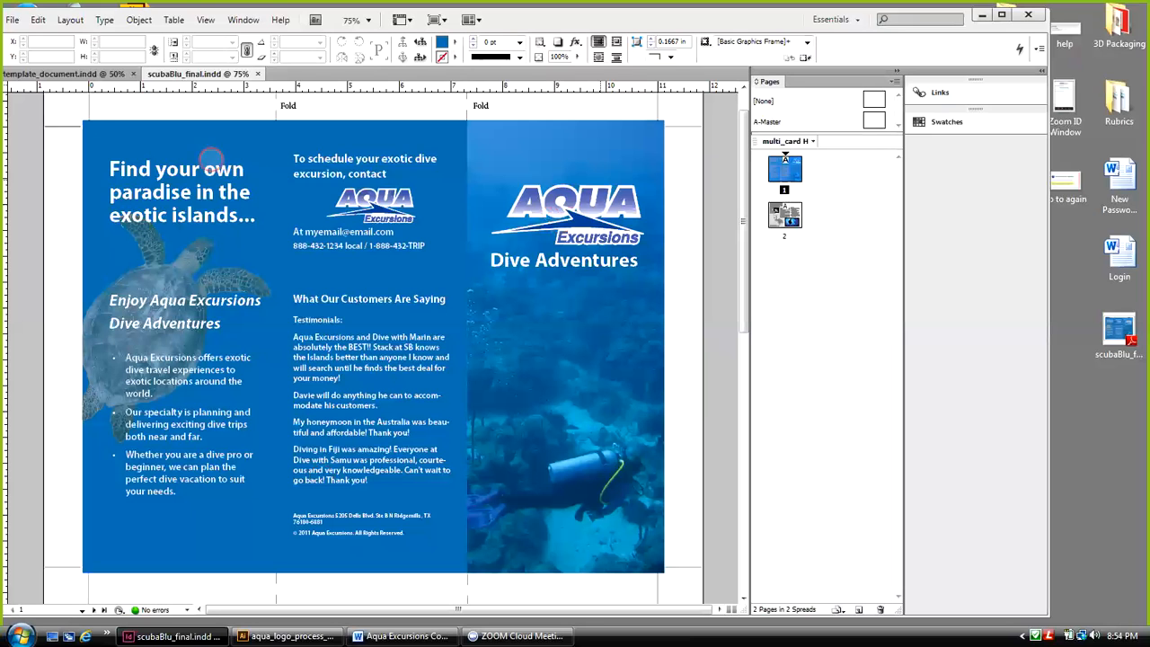
Reorder the open documents so template_document.indd follows scubaBlu_final.indd, and bring the template to the front
drag(61, 74, 128, 72)
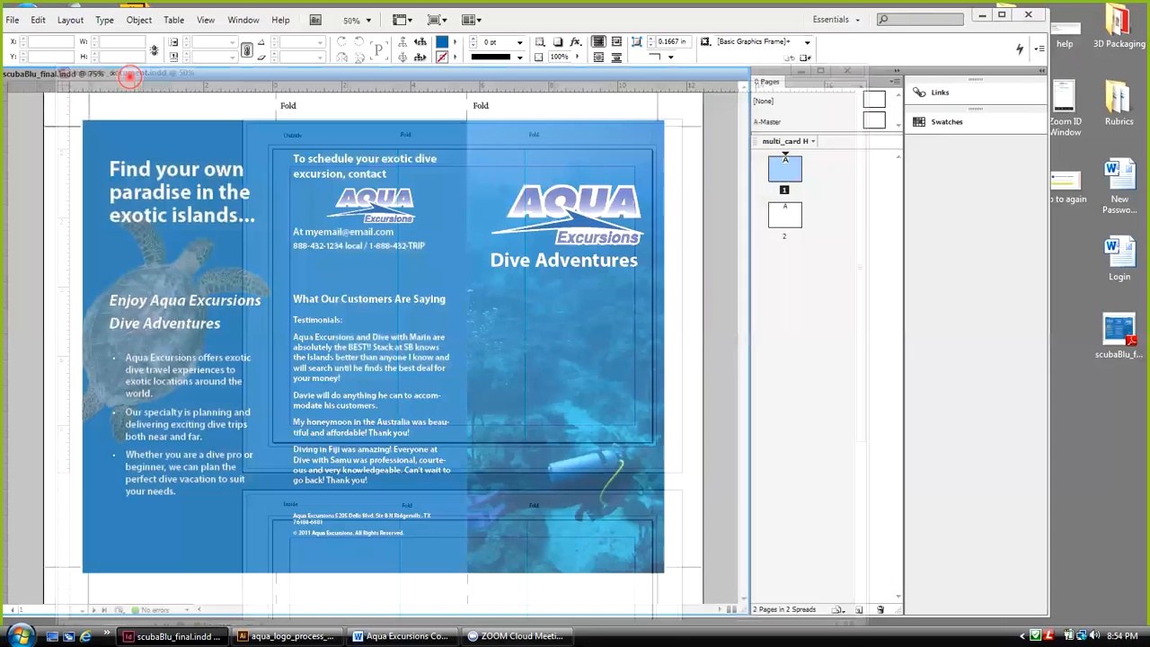
click(75, 74)
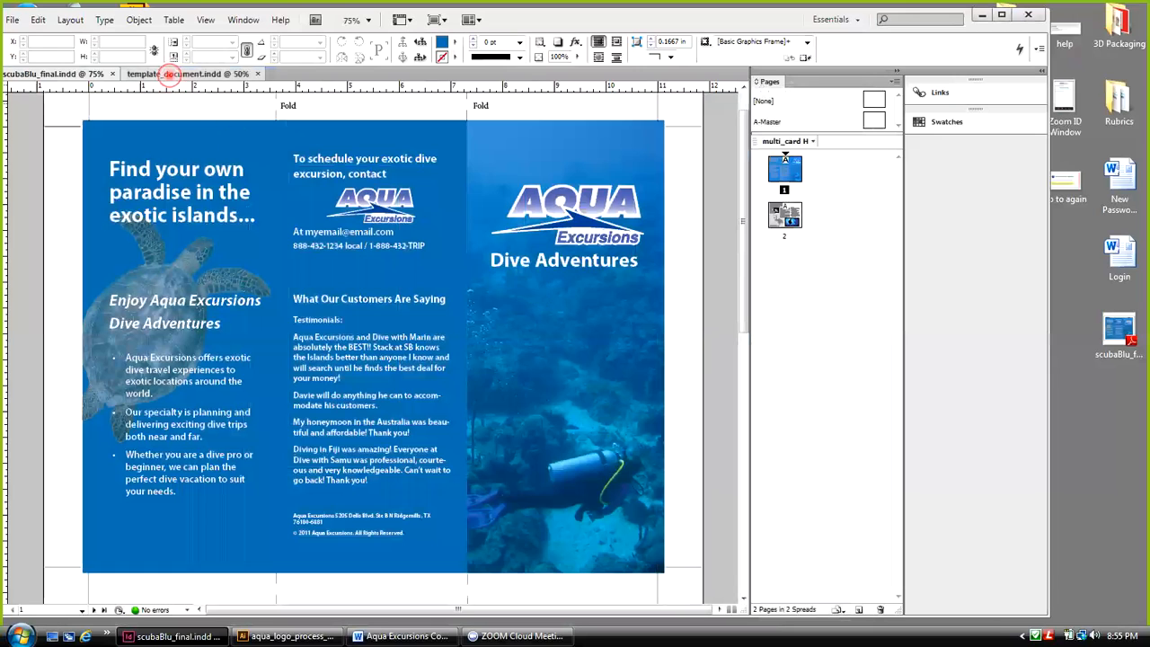
click(171, 74)
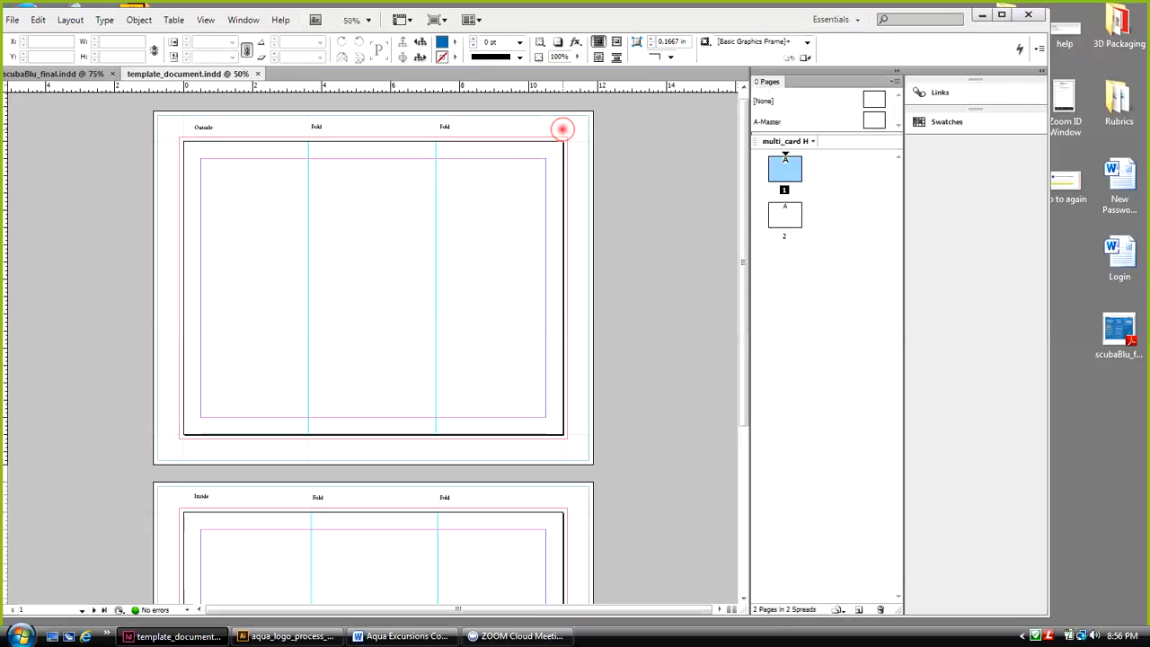
Examine the trim marks, fold marks and labels on the template's Outside page, and compare the layouts of the Outside and Inside pages
click(563, 130)
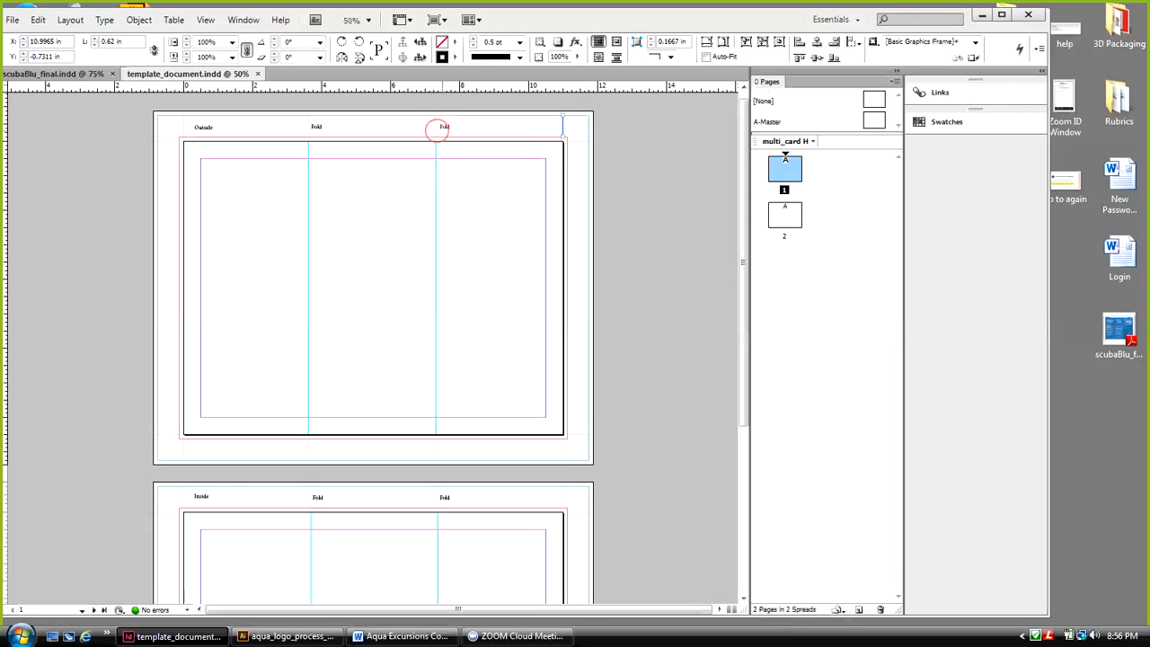
drag(434, 125, 436, 124)
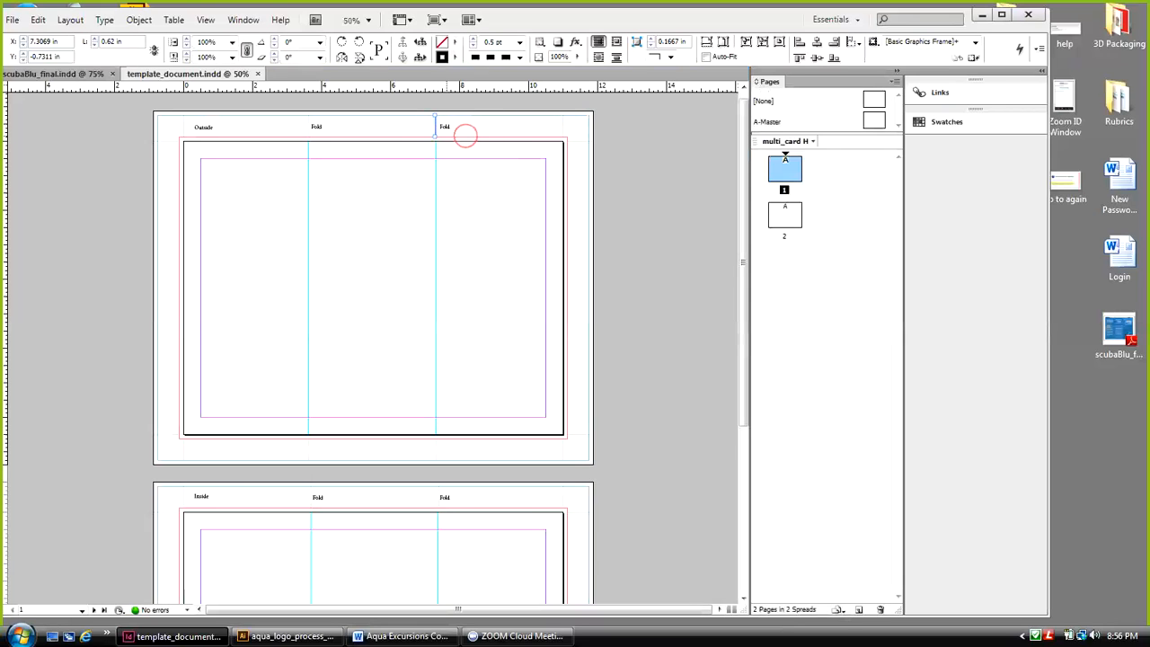
click(445, 126)
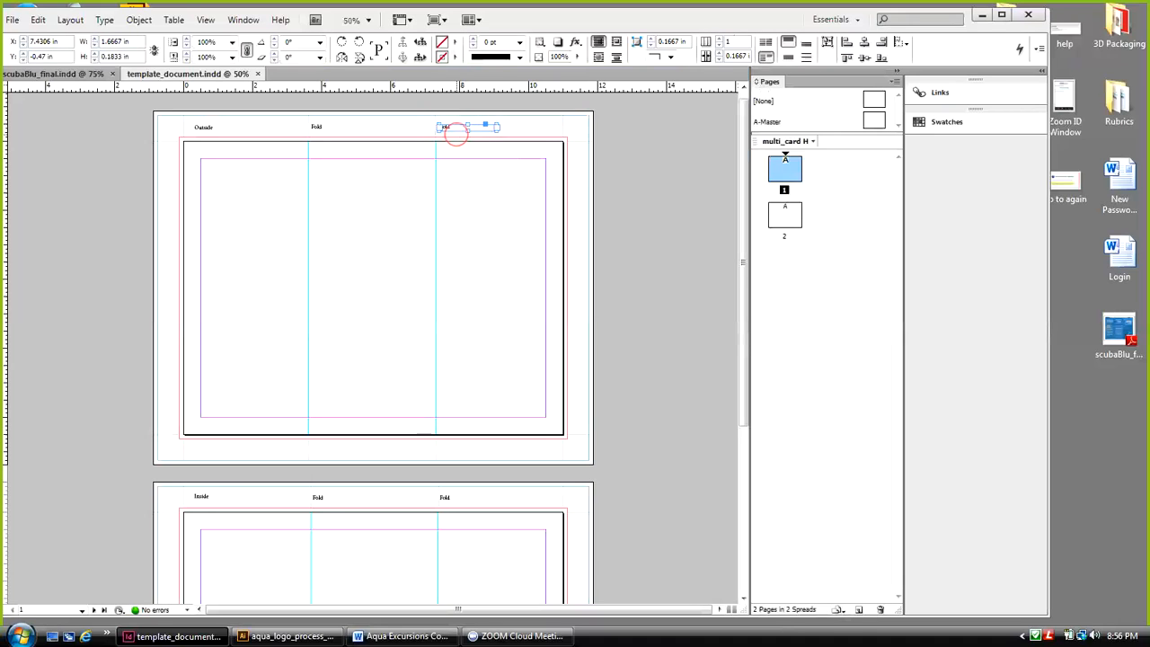
click(533, 133)
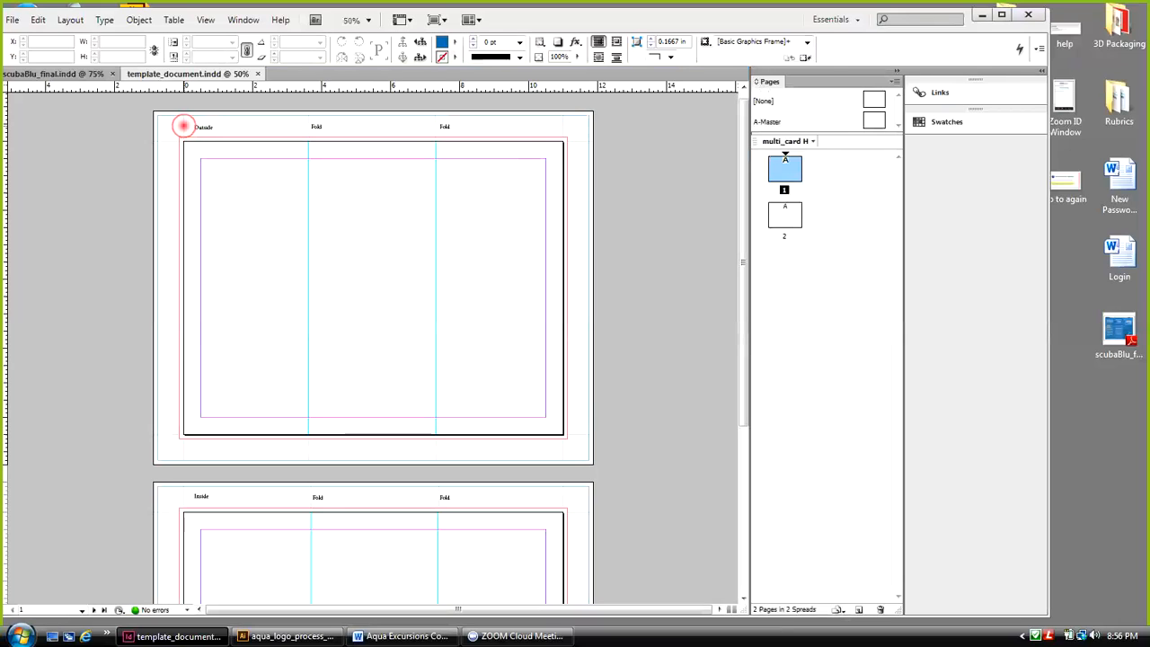
click(182, 123)
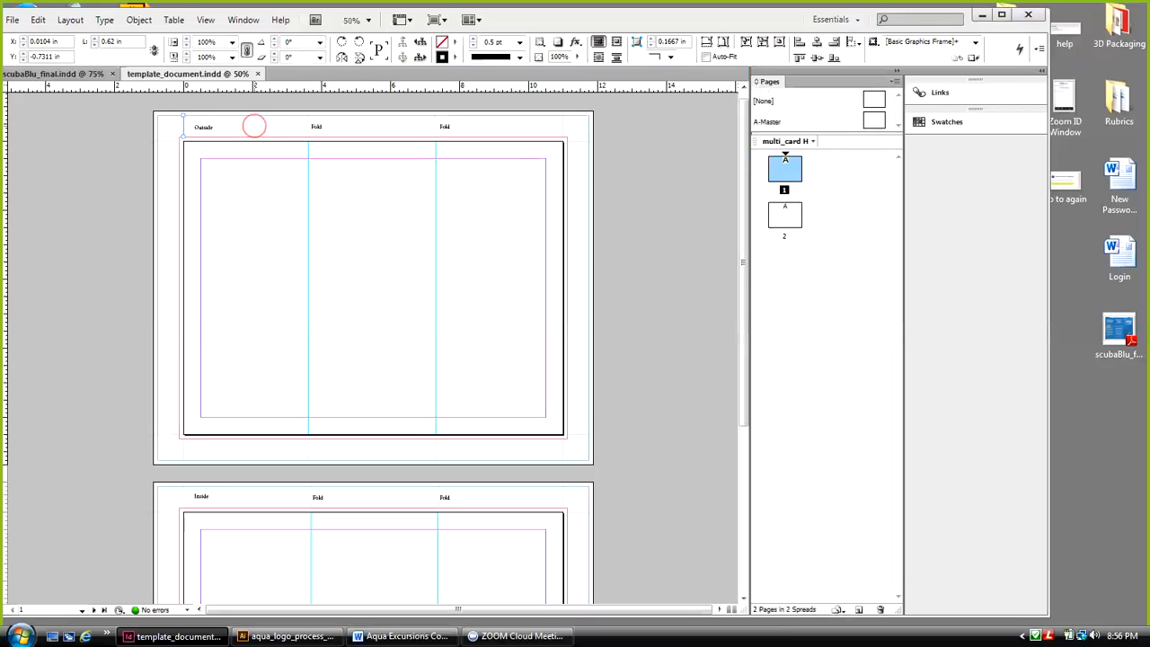
click(254, 127)
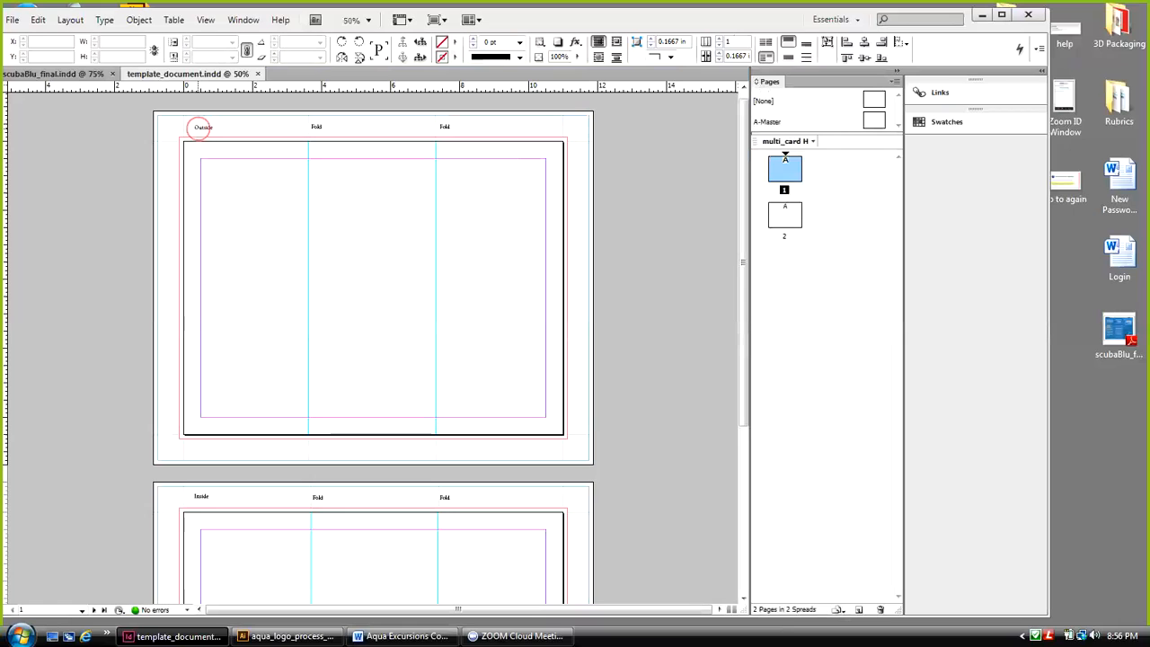
click(199, 127)
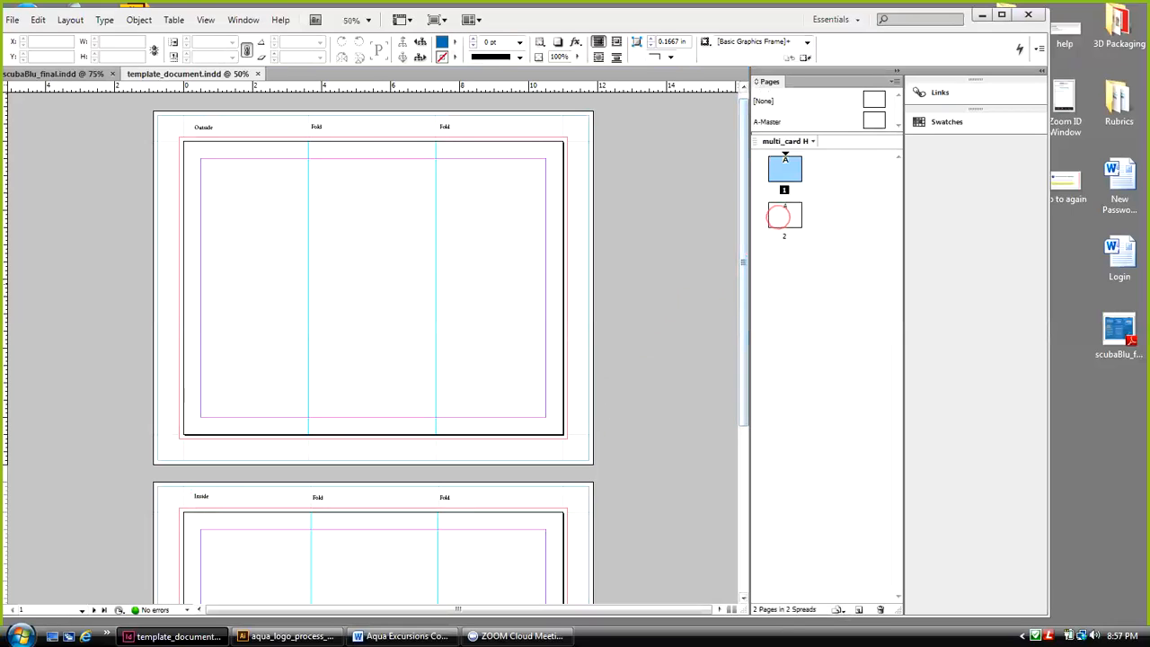
double_click(784, 216)
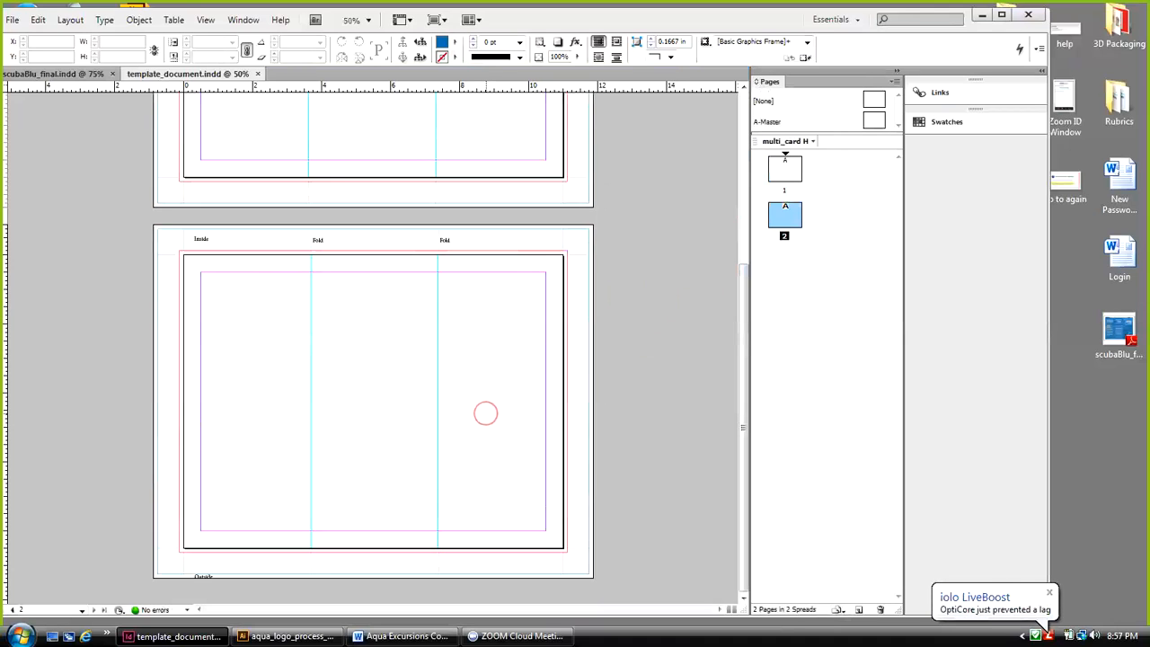
click(787, 172)
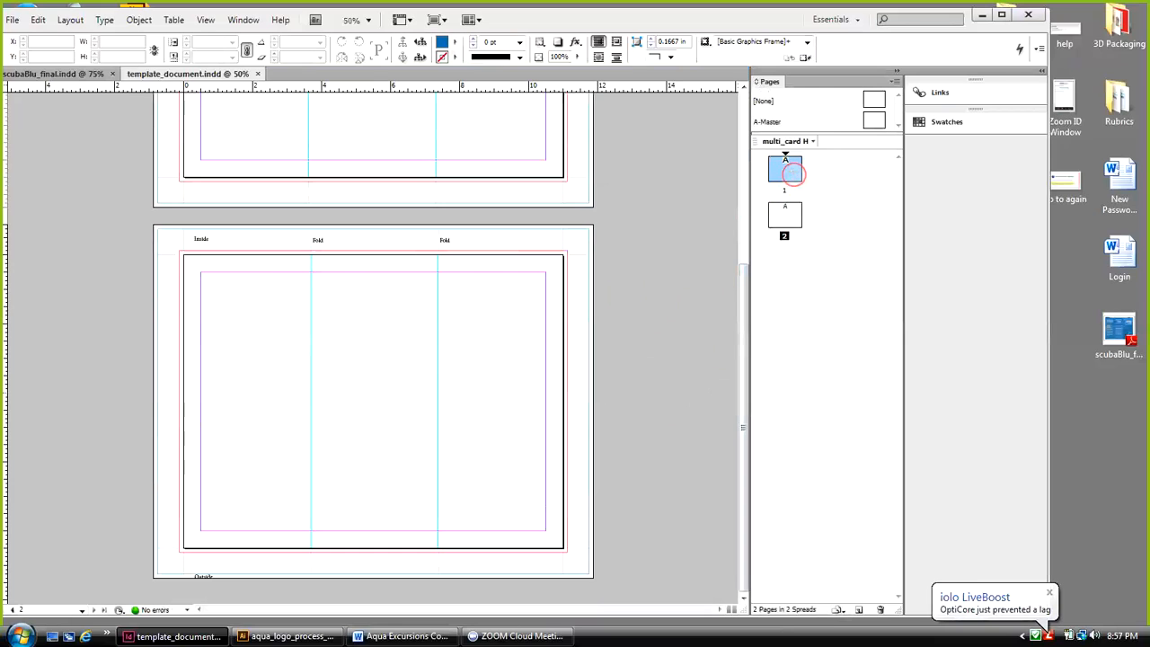
double_click(786, 172)
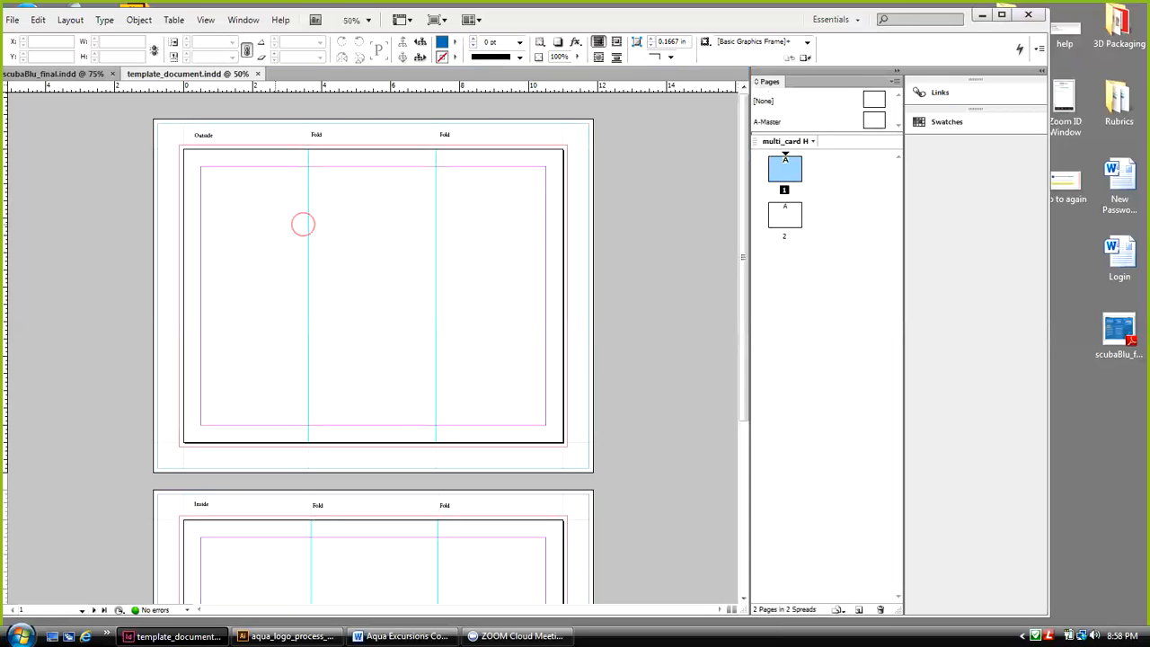
double_click(784, 220)
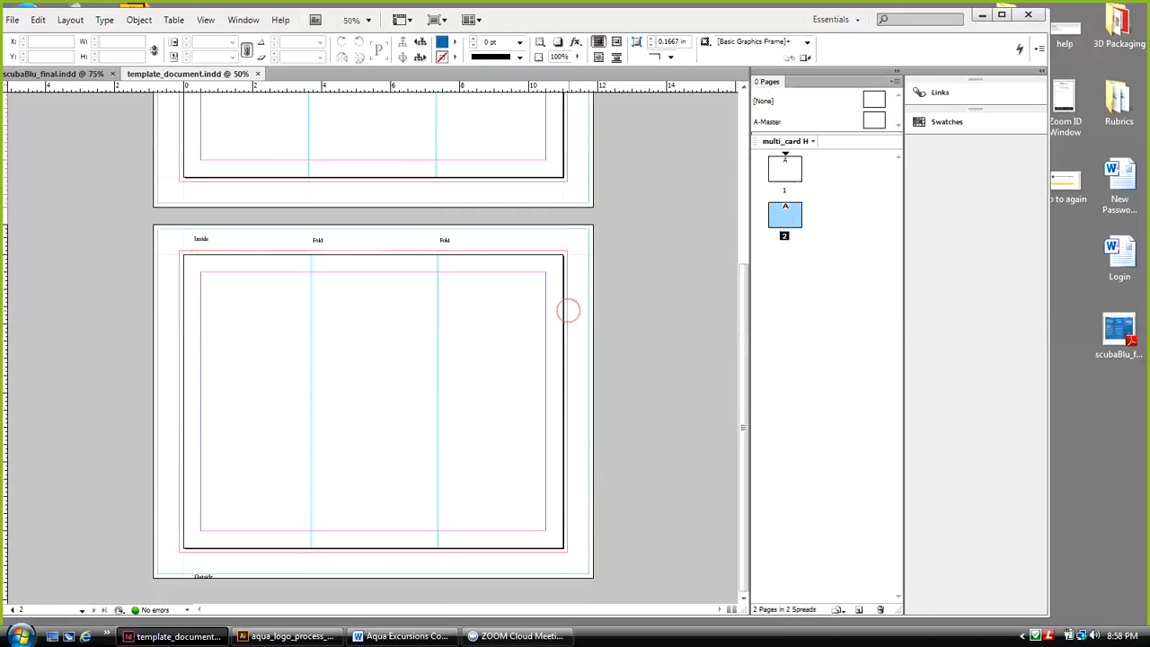
drag(742, 288, 724, 123)
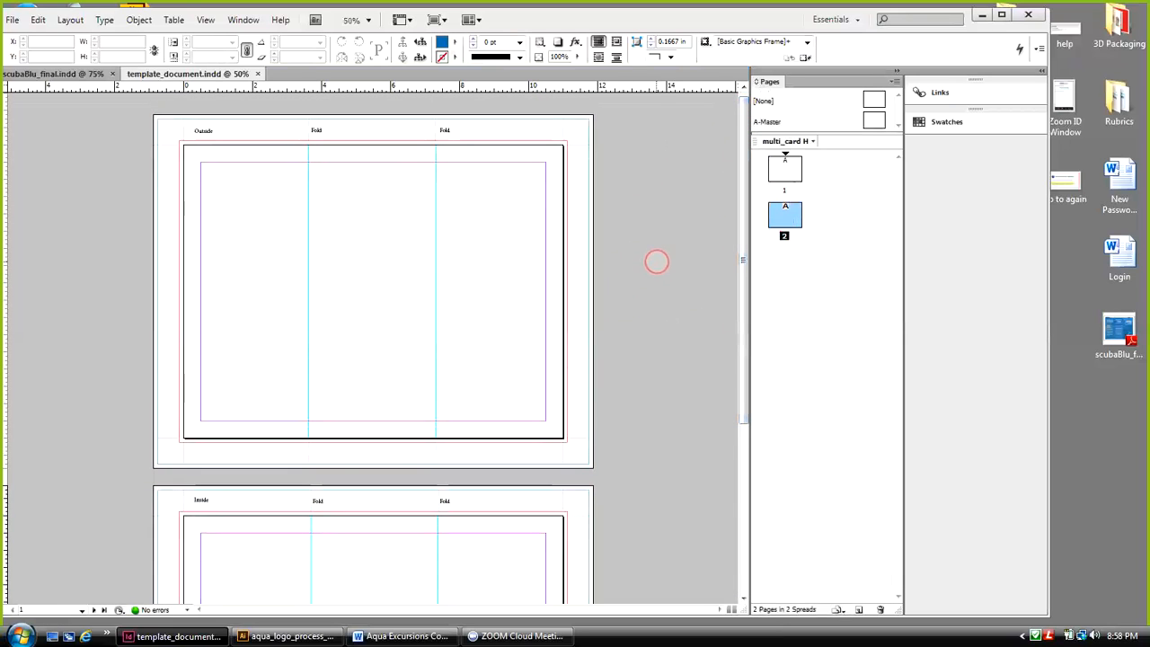
Float the swatch list beside the page and delete the R=14 G=112 B=173 and PANTONE 2747 CV swatches
drag(804, 20, 872, 15)
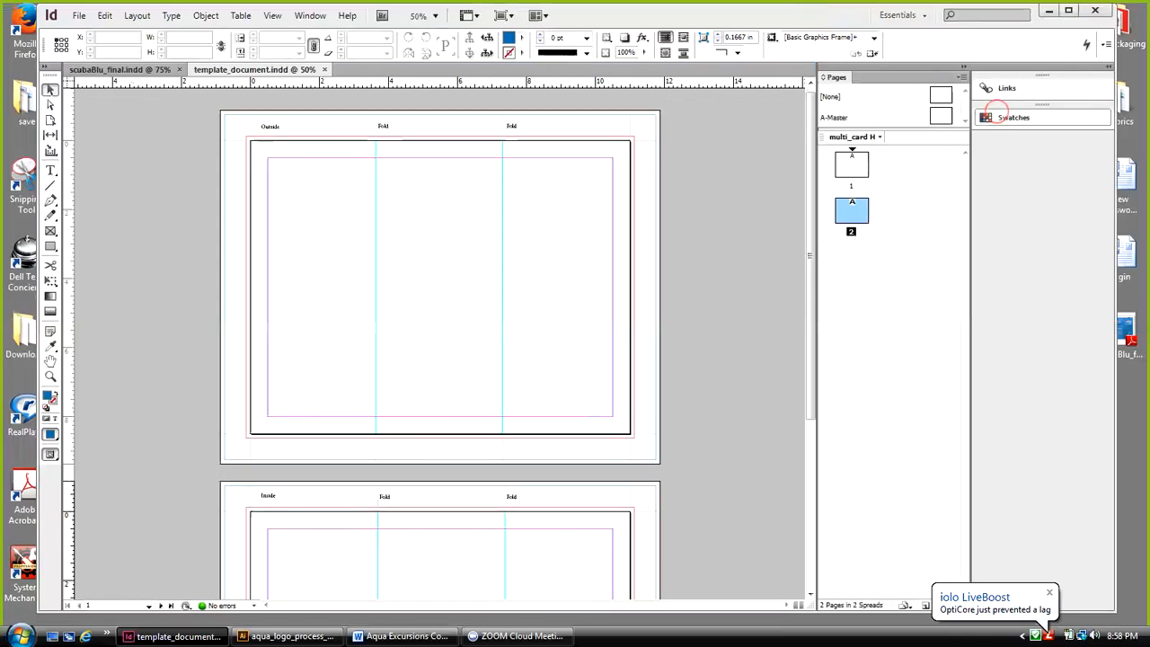
click(1002, 116)
drag(845, 92, 735, 128)
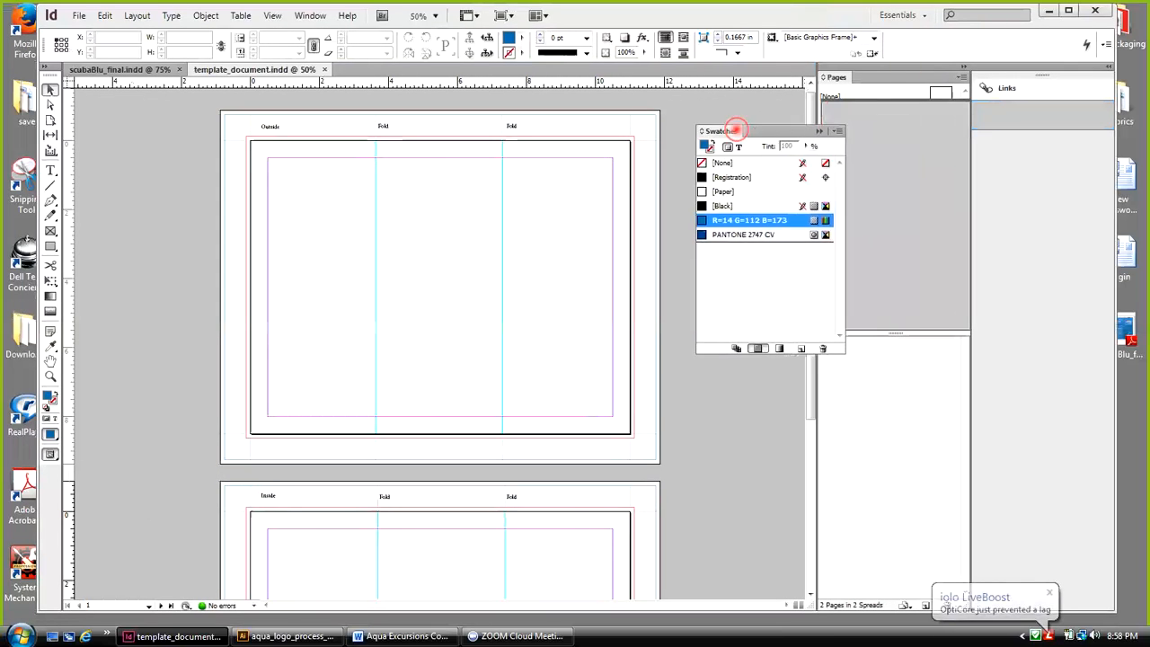
click(736, 216)
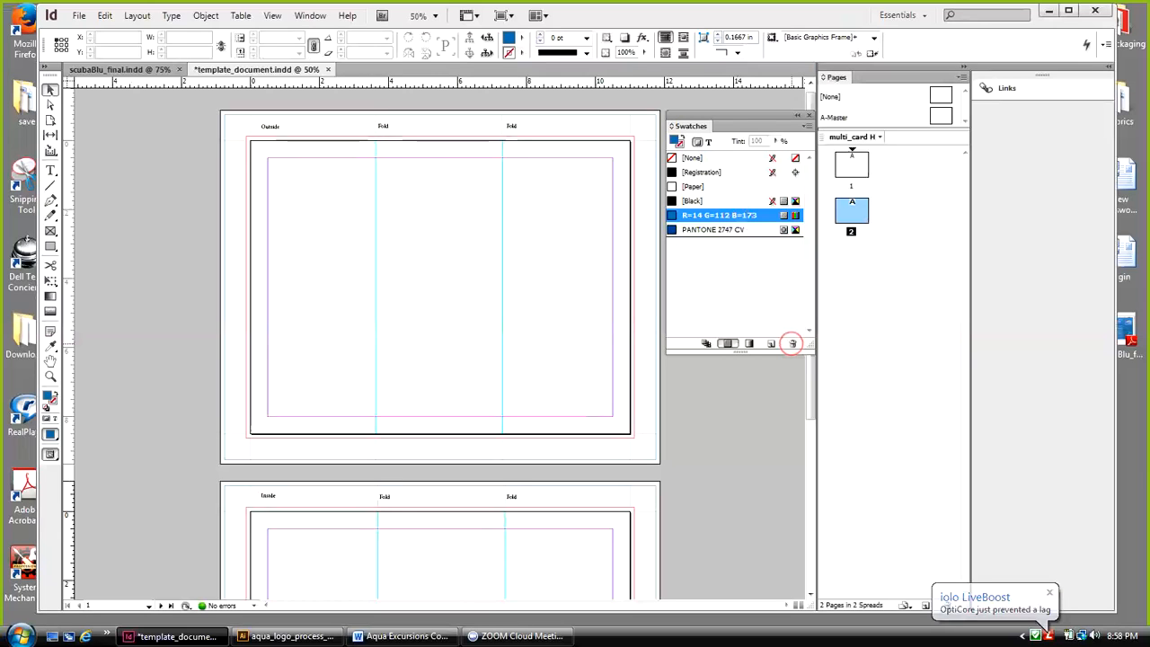
click(792, 343)
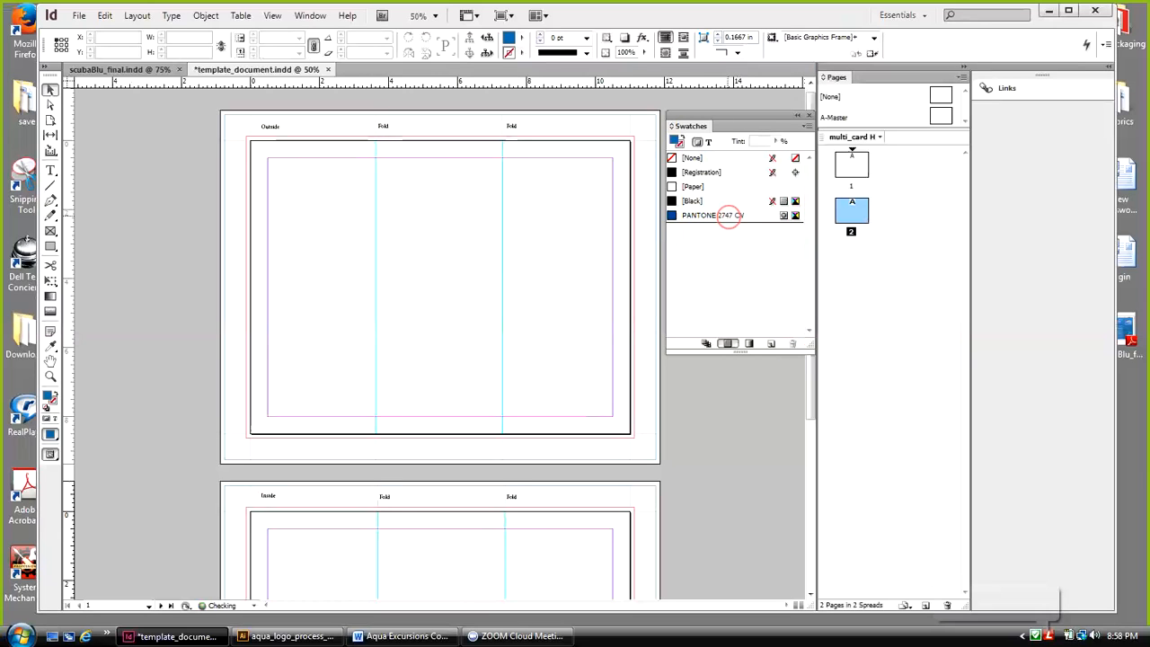
click(729, 215)
click(792, 343)
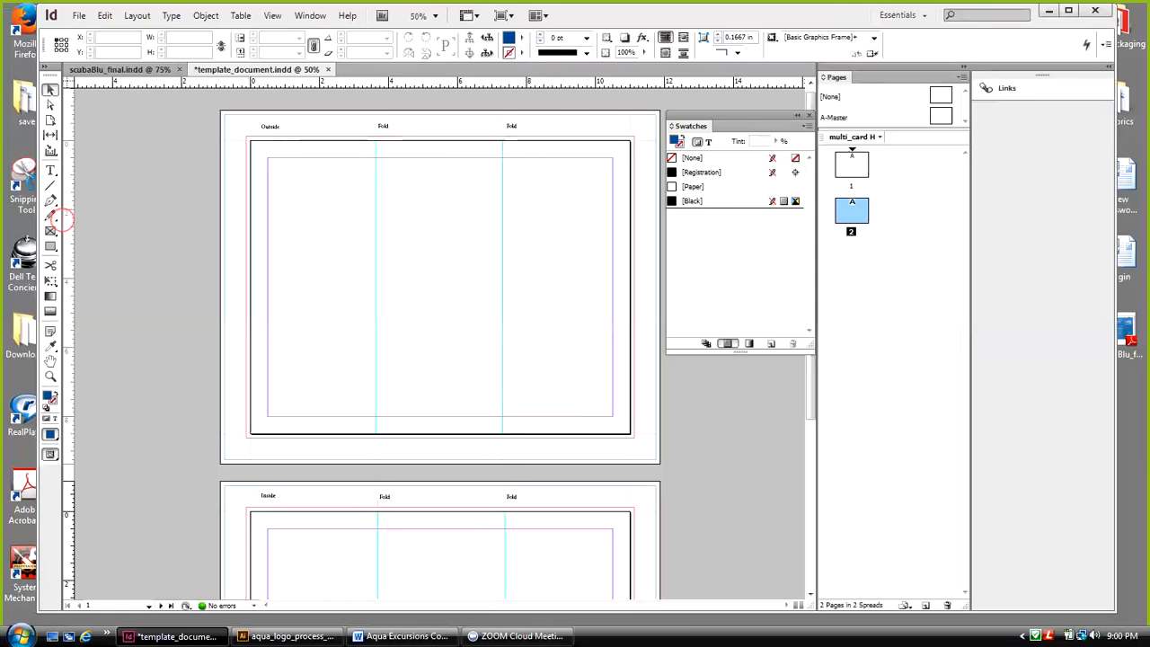
Draw a rectangle frame about 3.825 by 8.75 in over the front cover of page 1, from the second fold to the bleed edge
click(50, 232)
drag(50, 232, 92, 229)
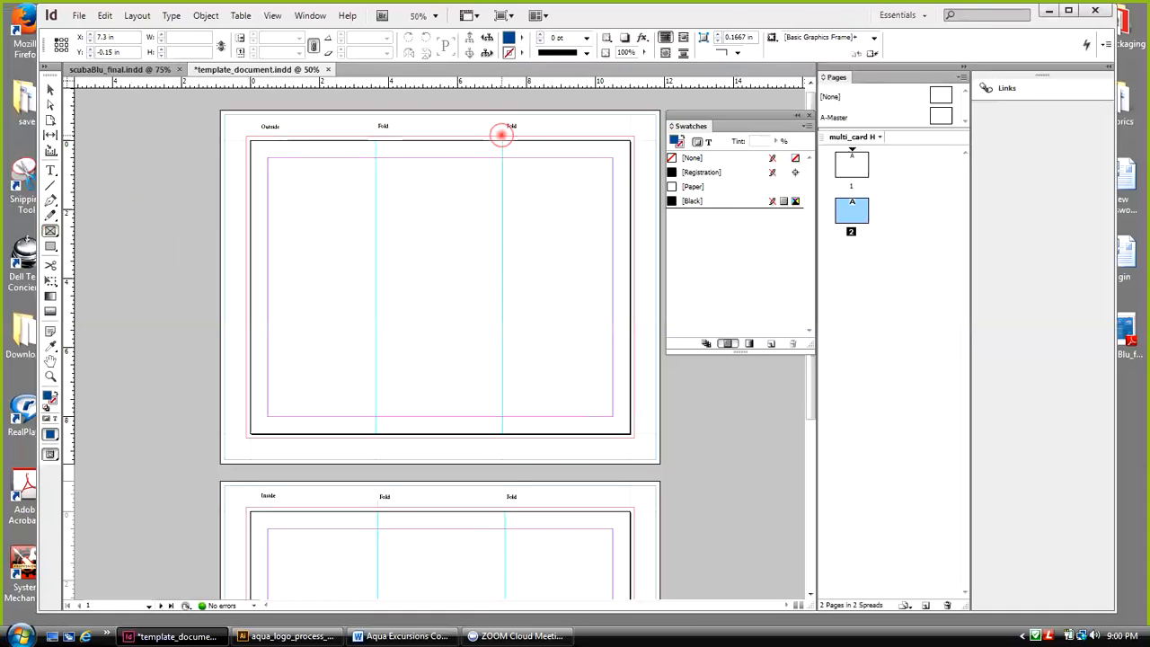
drag(501, 136, 634, 439)
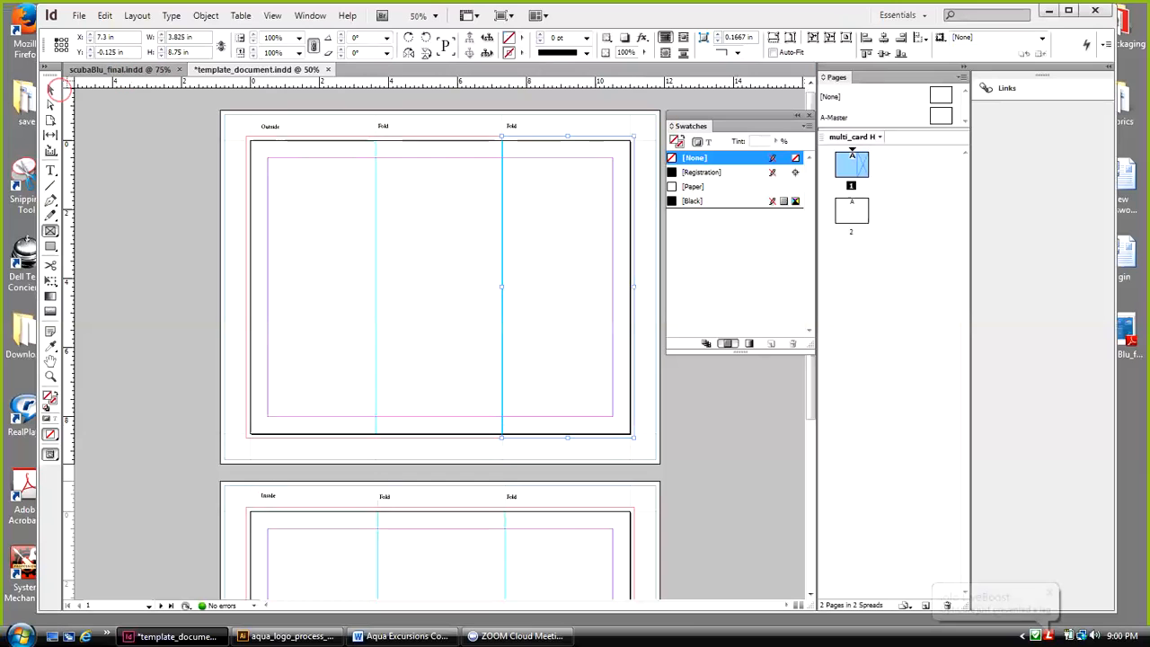
click(51, 90)
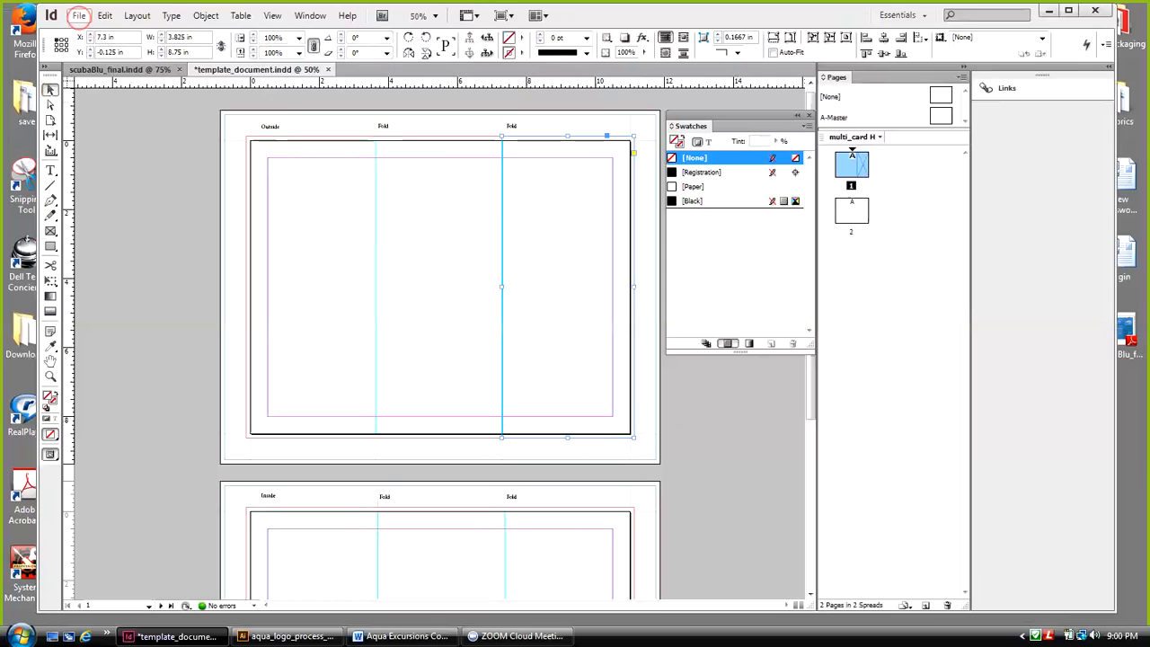
Start placing an image into the front cover frame and browse to the 1 Print Production_Color theory folder on the Desktop
click(79, 15)
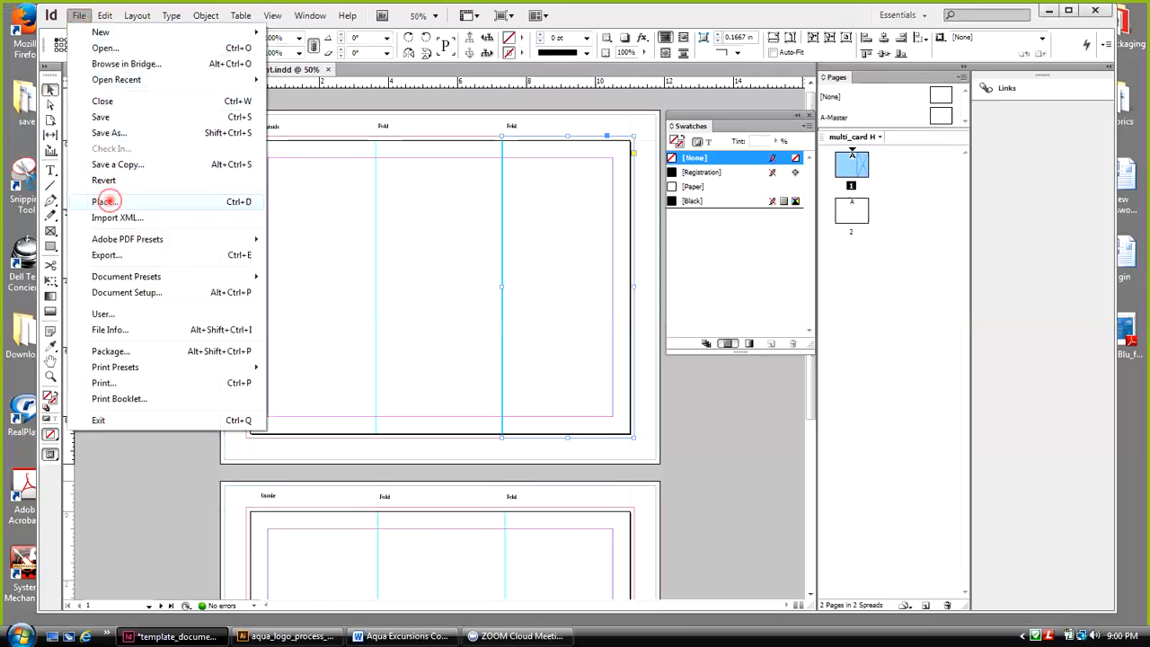
click(105, 201)
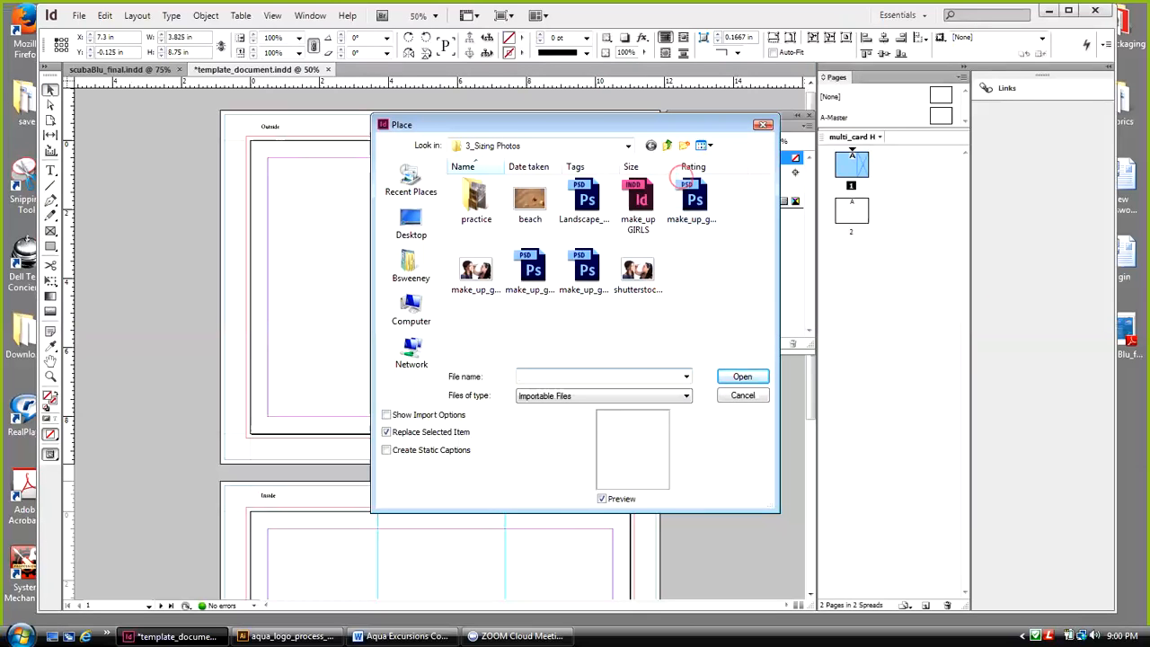
click(669, 145)
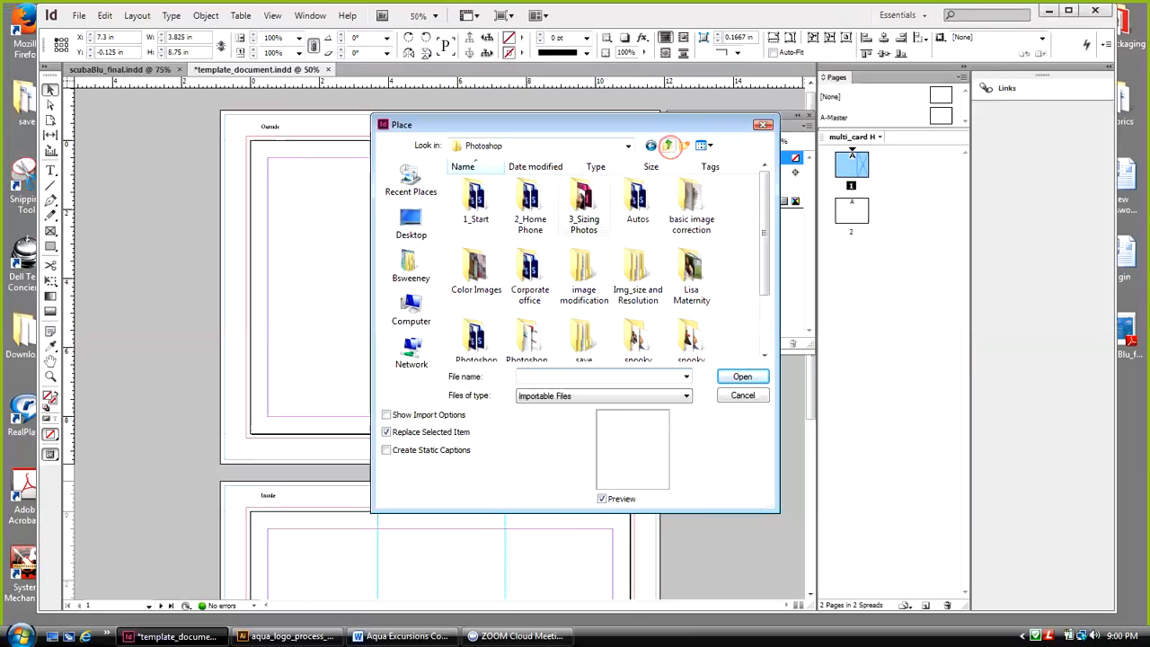
click(668, 146)
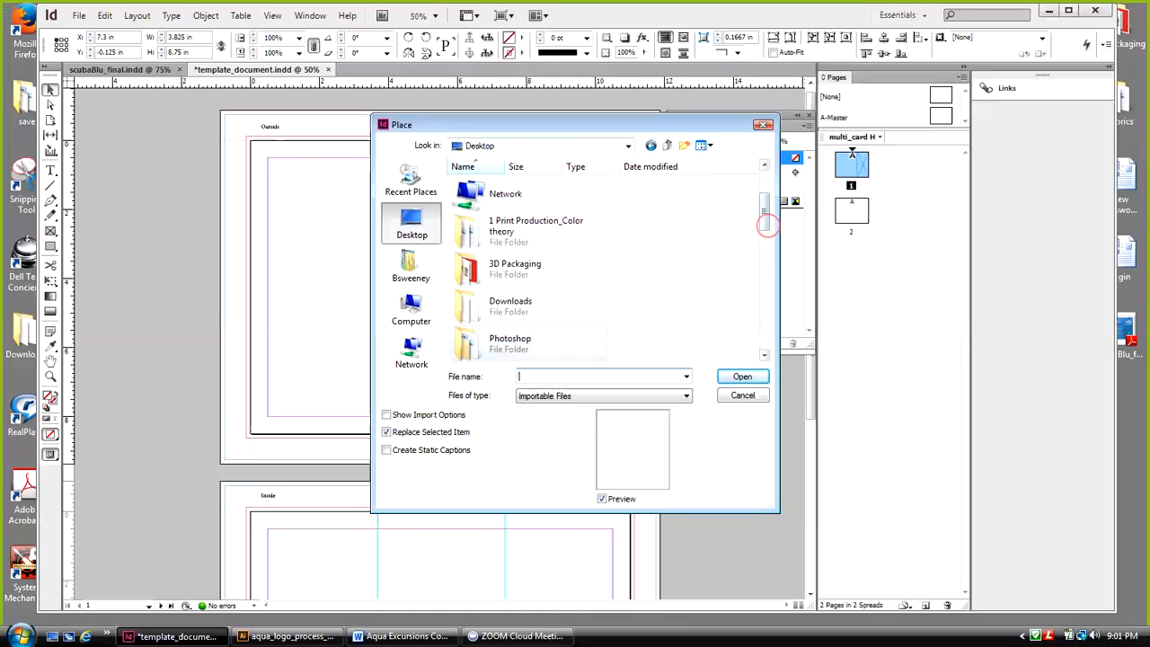
mouse_move(765, 225)
mouse_down()
mouse_move(761, 216)
mouse_move(760, 326)
mouse_move(771, 207)
mouse_up()
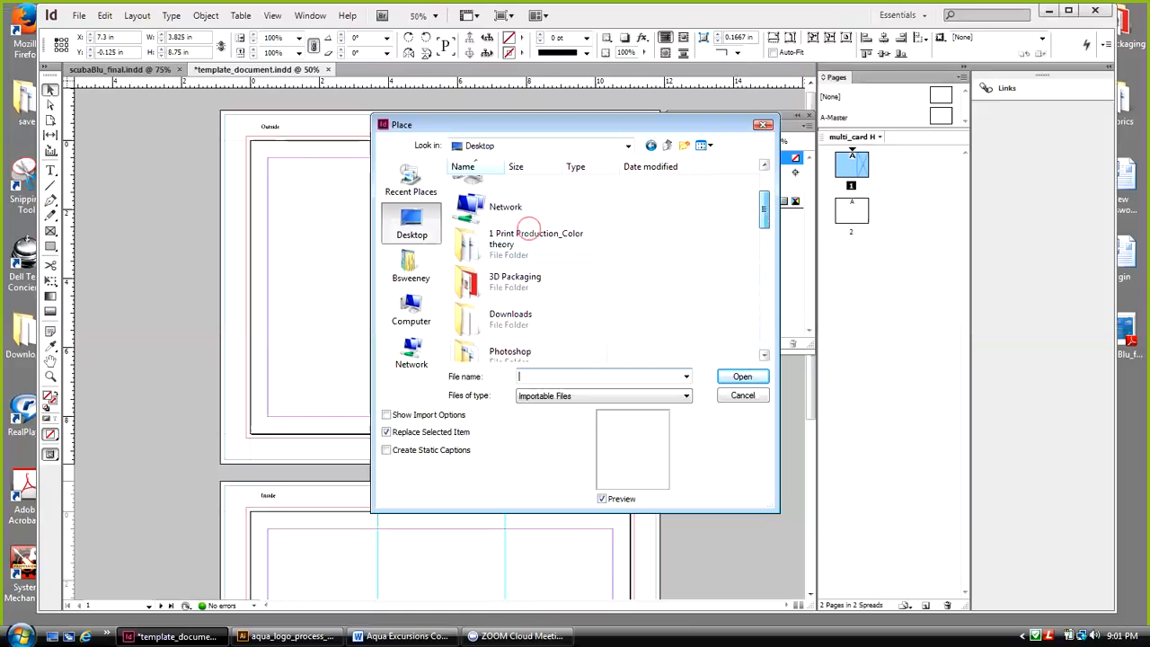
double_click(528, 234)
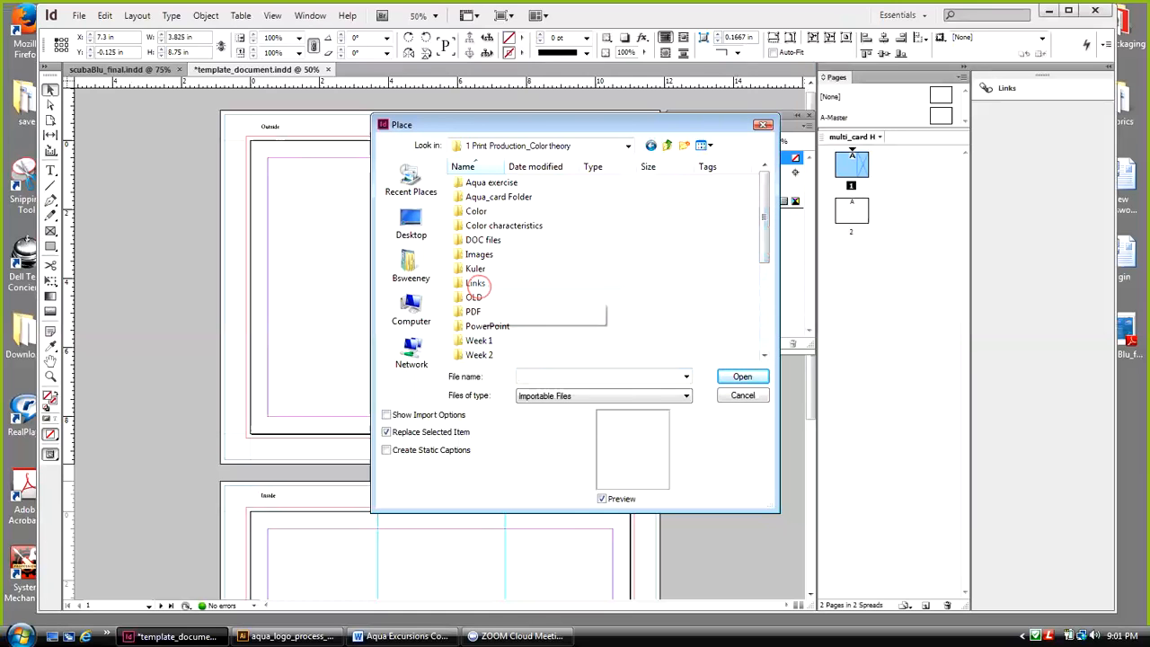
double_click(477, 283)
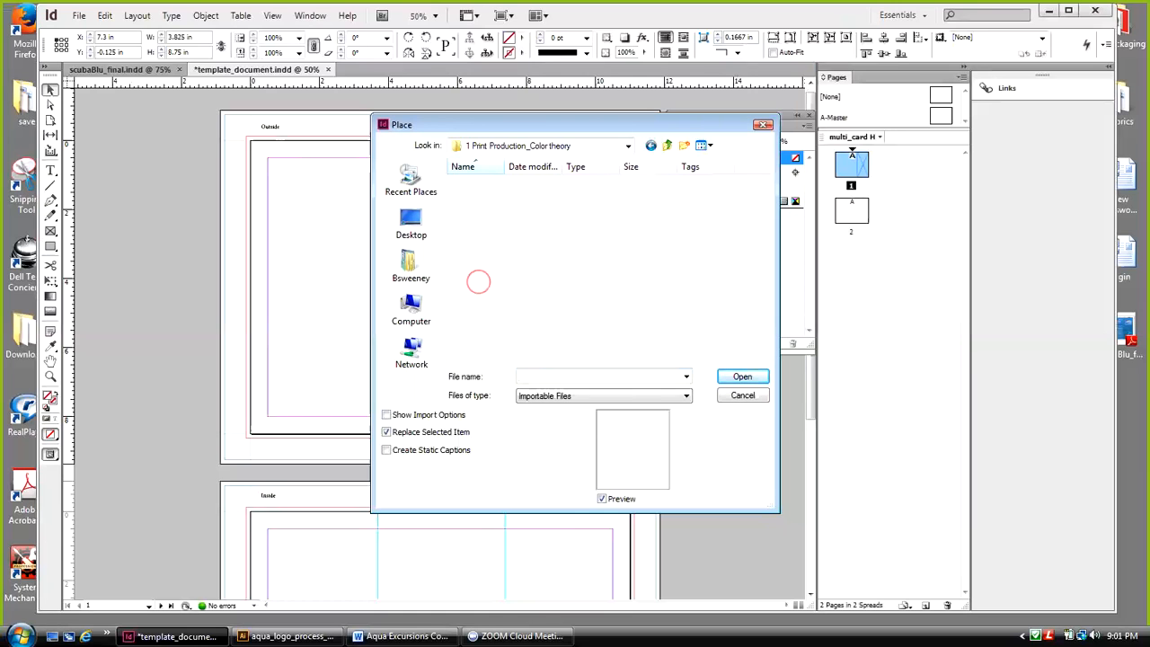
click(666, 145)
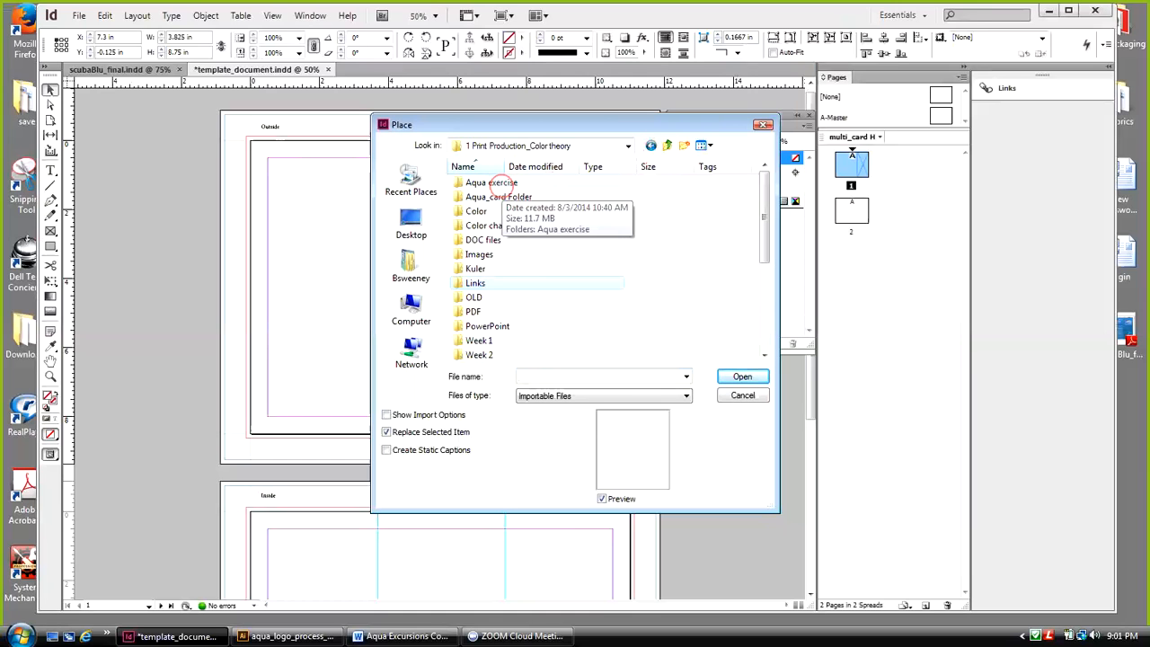
double_click(501, 197)
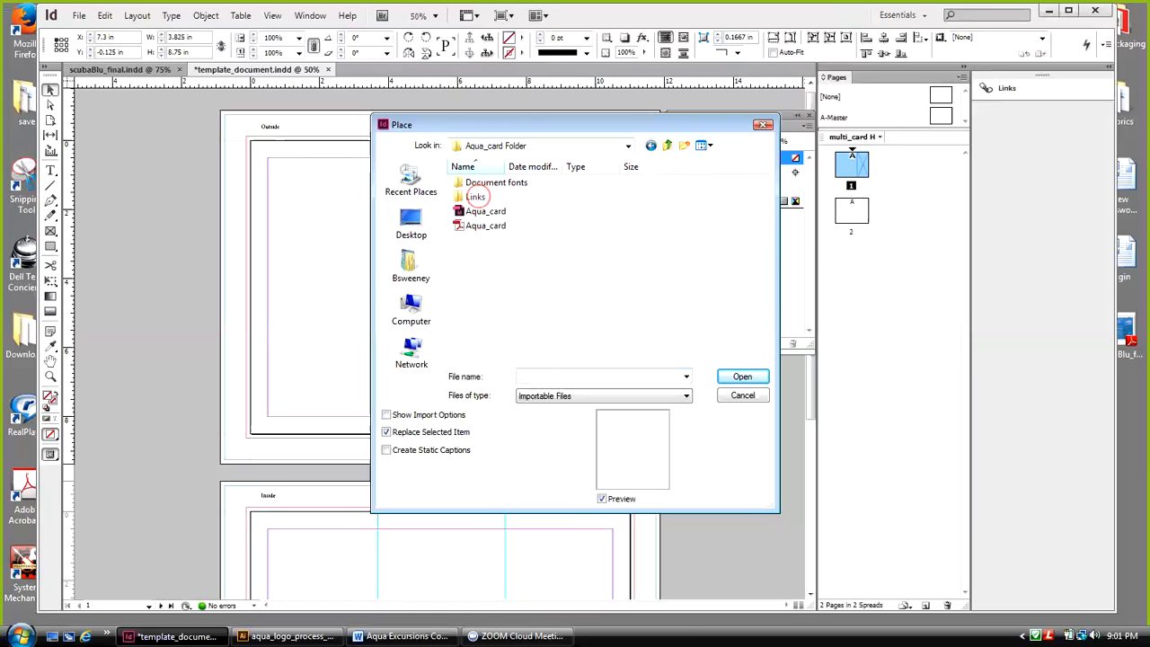
double_click(474, 196)
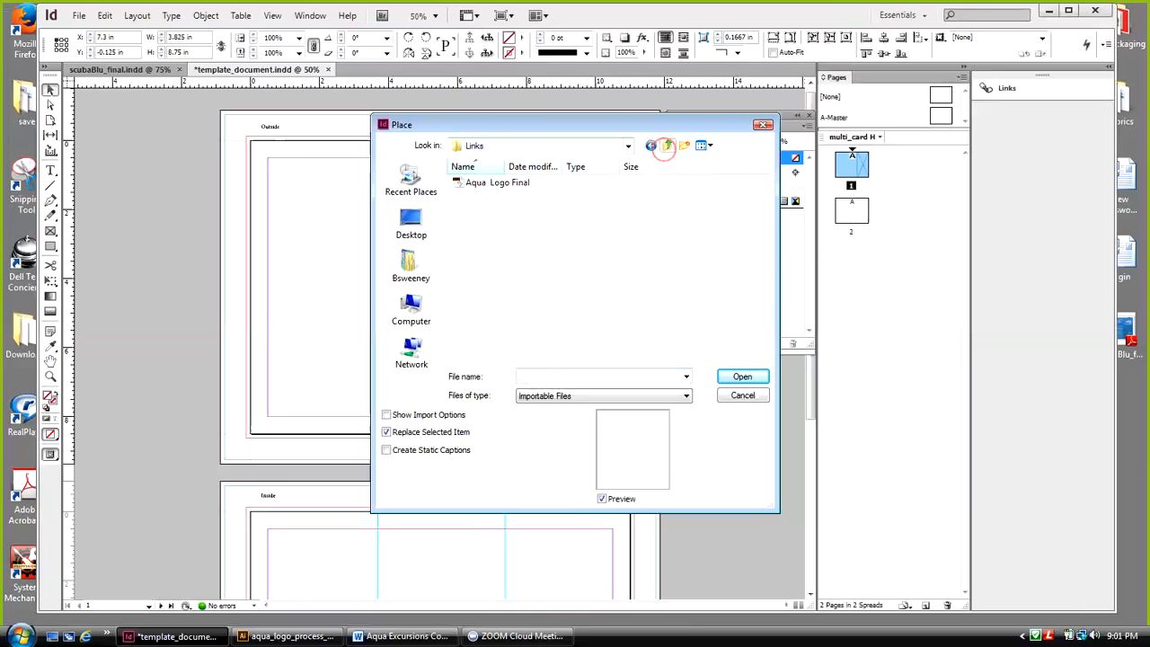
click(667, 146)
click(667, 146)
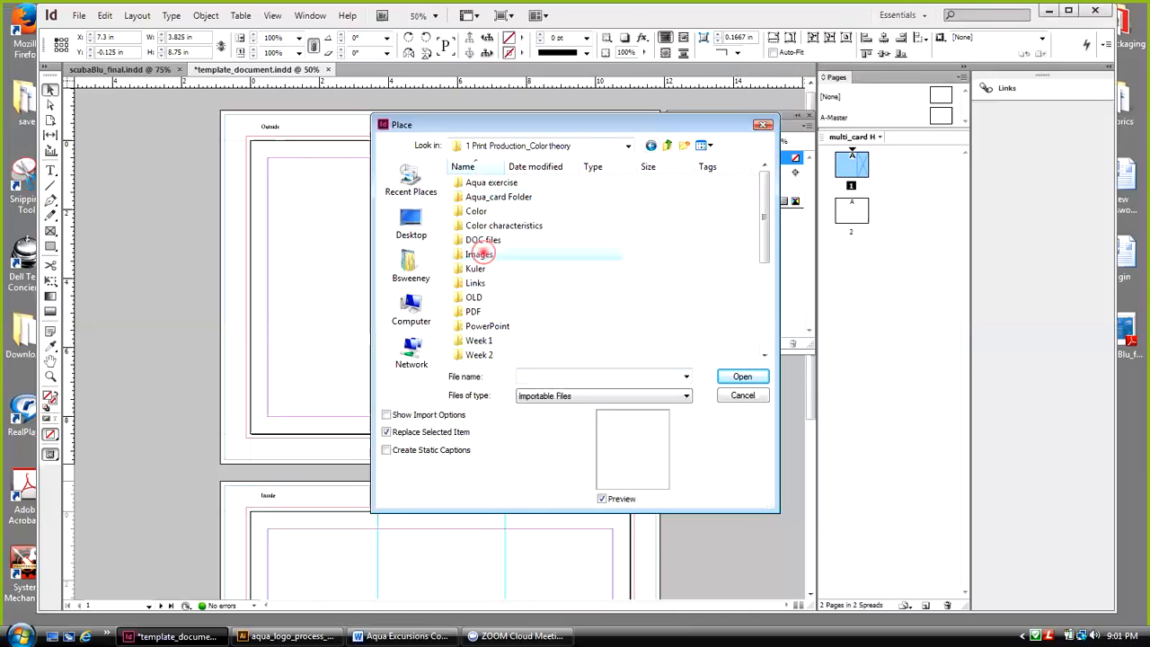
Place diver_1 from the Images folder into the front cover frame
double_click(479, 254)
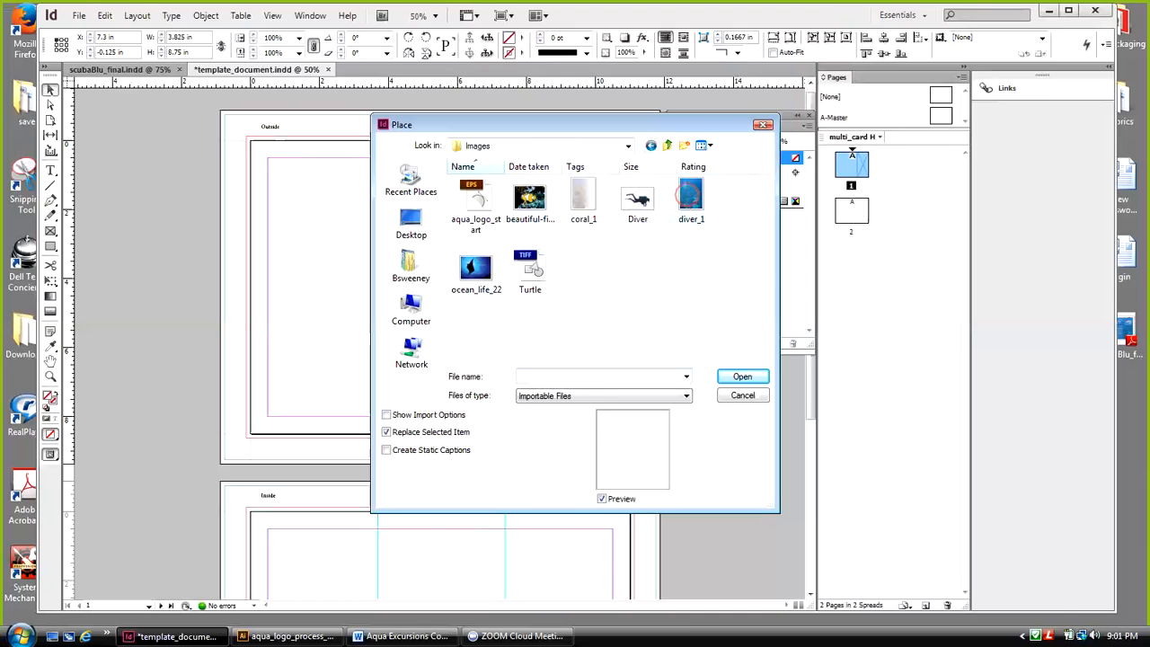
click(688, 195)
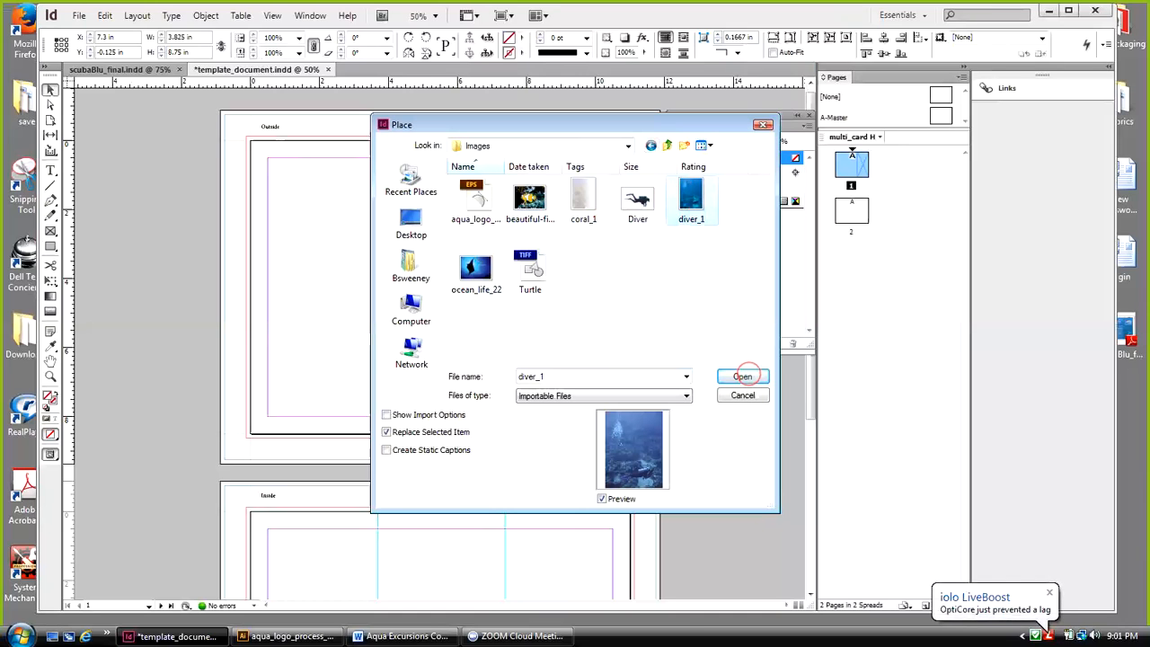
click(743, 376)
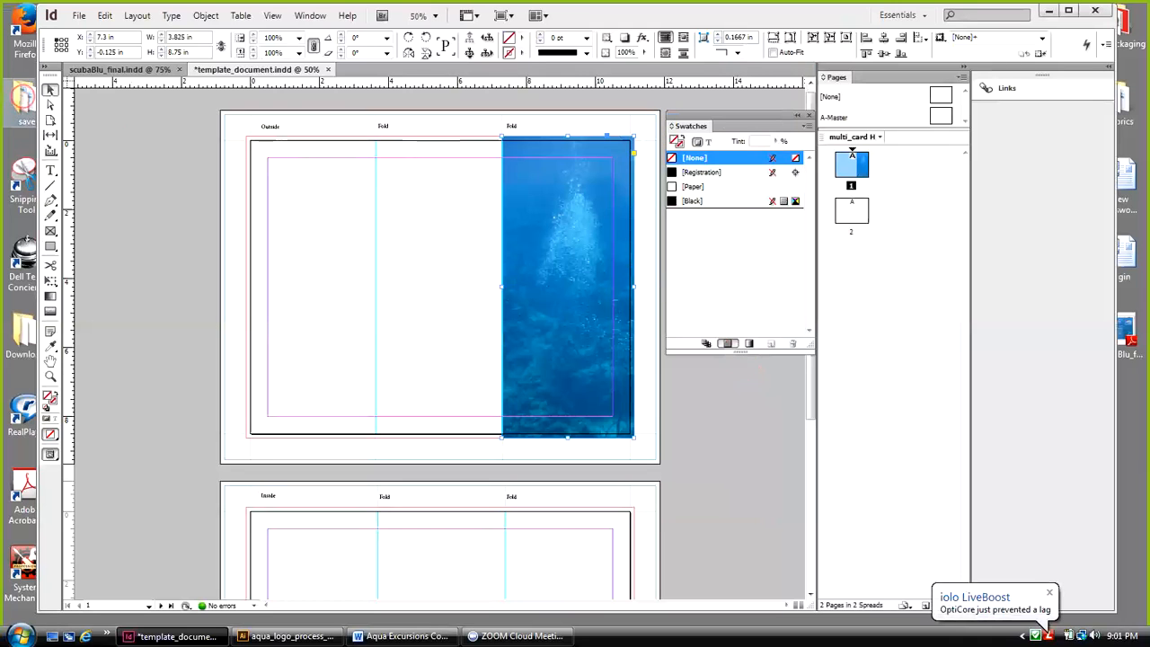
Scale the diver photo inside its frame proportionally to about 75%, roughly 7.1 by 9.5 in, keeping its upper-left corner fixed
click(50, 105)
click(568, 223)
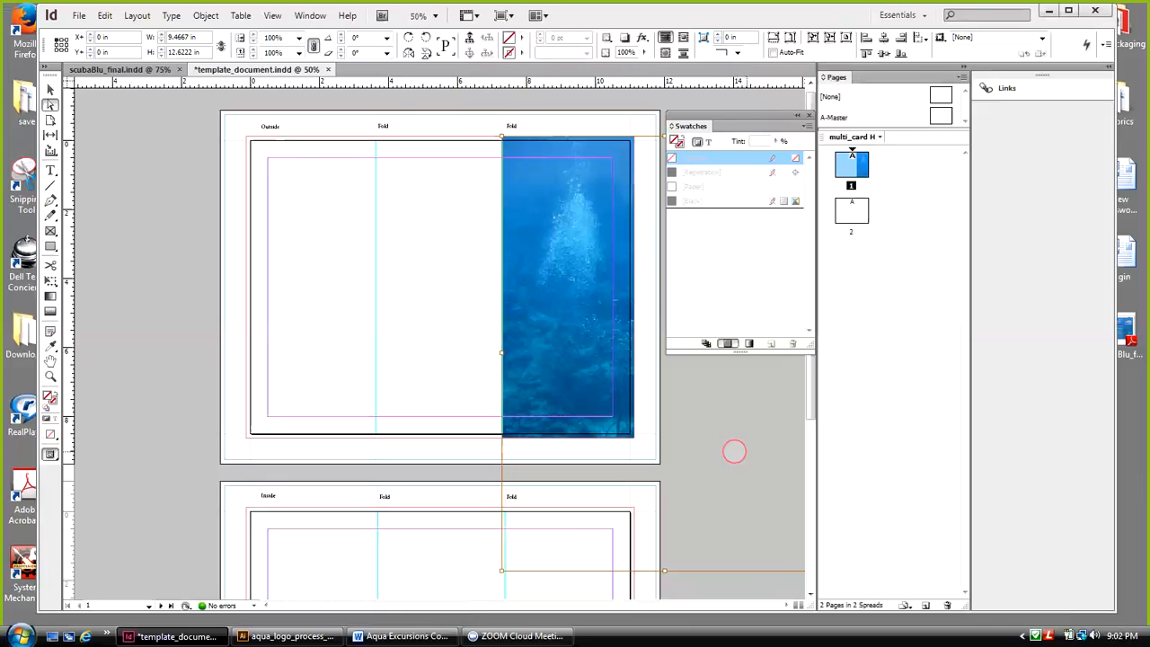
click(273, 15)
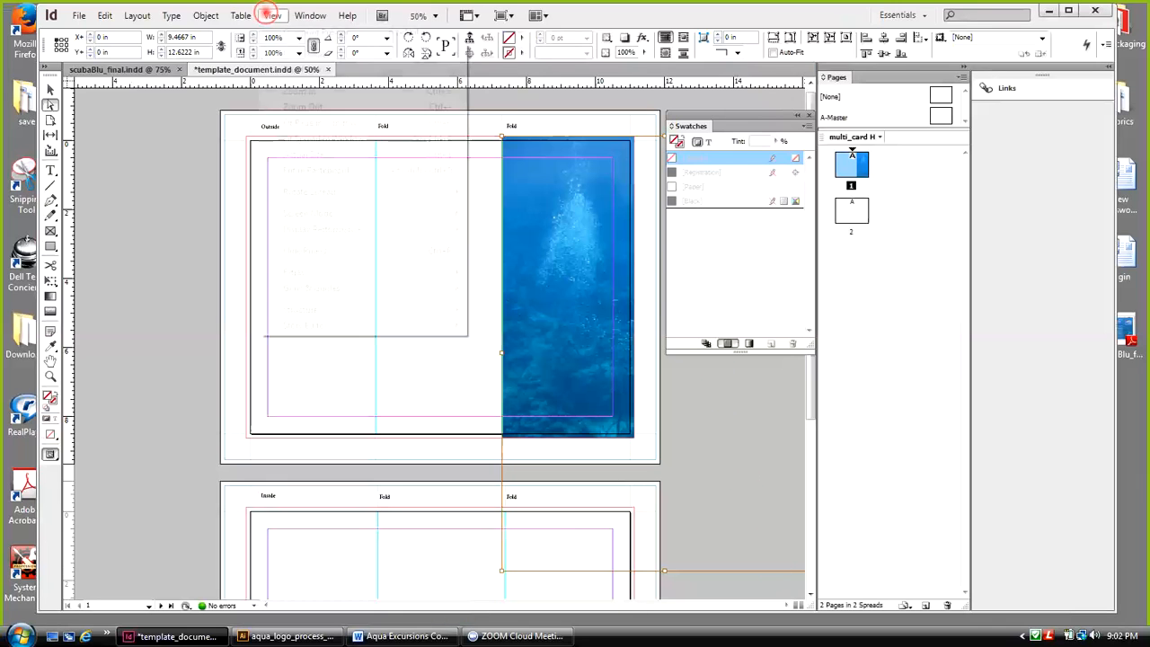
click(291, 106)
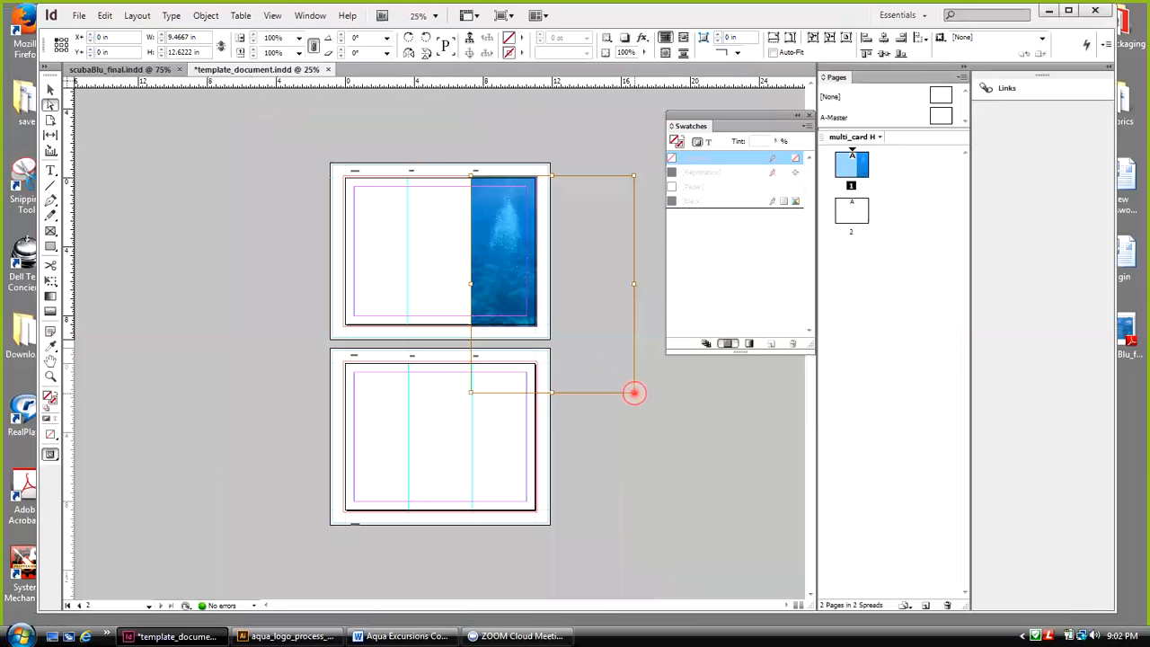
drag(634, 393, 564, 338)
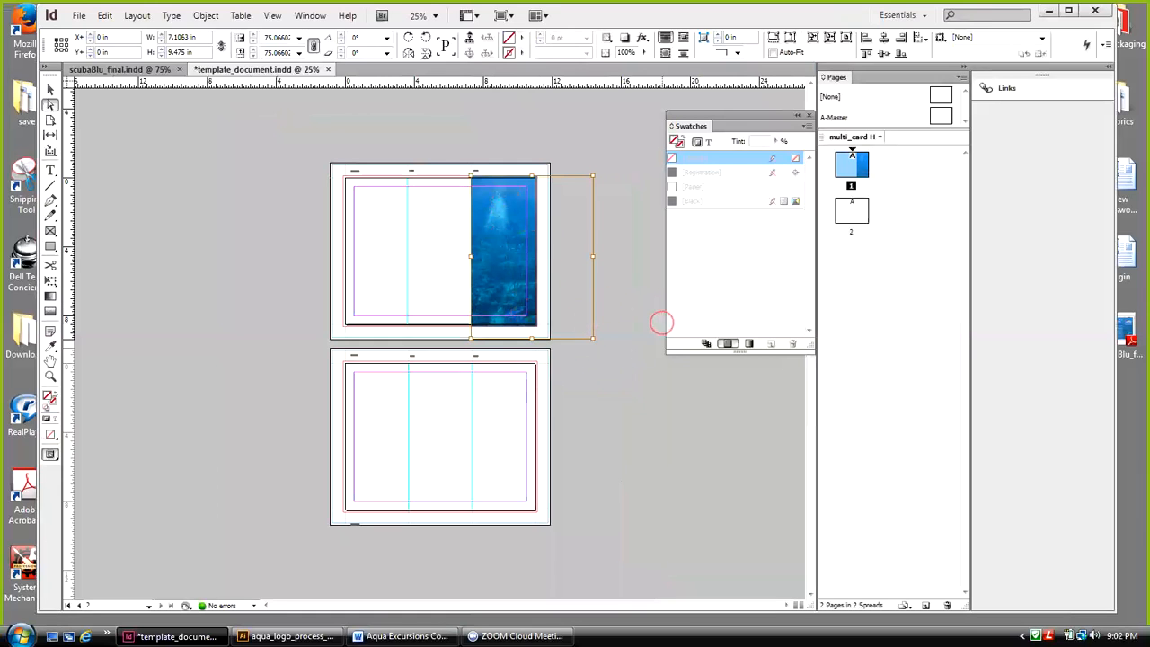
Shift the diver photo left and up within the cover frame to an offset of about X -2.69 in, Y -0.625 in
key(Left)
key(Left)
key(Left)
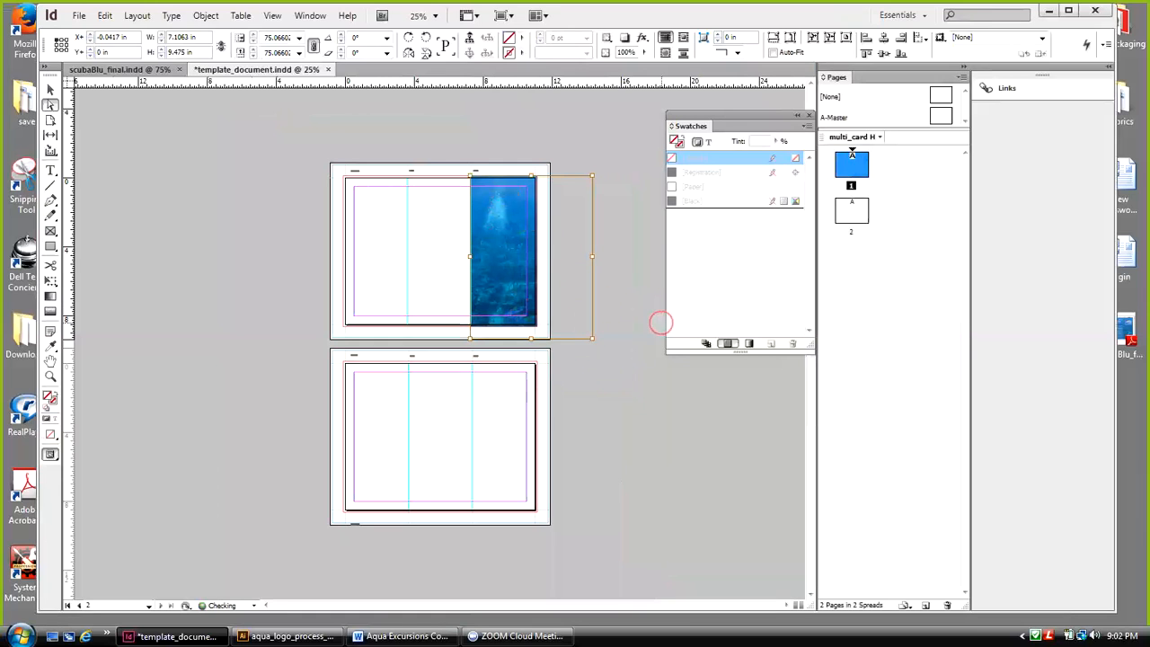
key(Left)
key(Left)
key(Left)
key(Left)
key(Left)
key(Left)
key(Left)
key(Left)
key(Left)
key(Left)
key(Left)
key(Left)
key(Left)
key(Left)
key(Left)
key(Left)
key(Left)
key(Left)
key(Left)
key(Left)
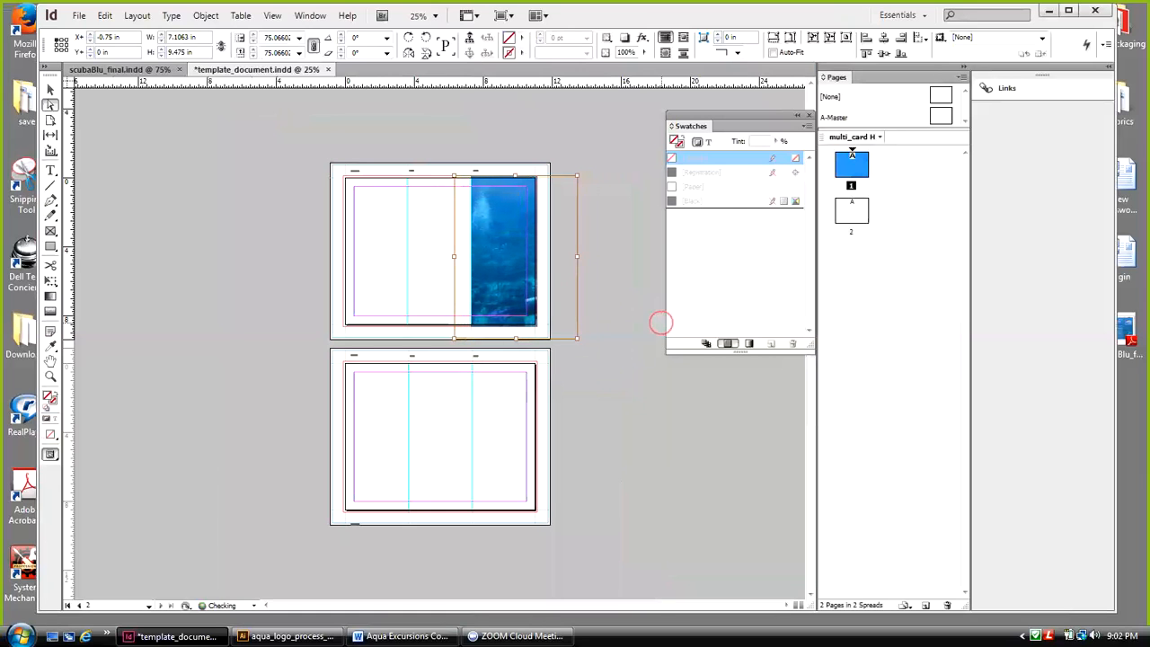
key(Left)
key(Left)
key(Left)
key(Left)
key(Left)
key(Left)
key(Left)
key(Left)
key(Left)
key(Left)
key(Left)
key(Left)
key(Left)
key(Left)
key(Left)
key(Left)
key(Left)
key(Left)
key(Left)
key(Left)
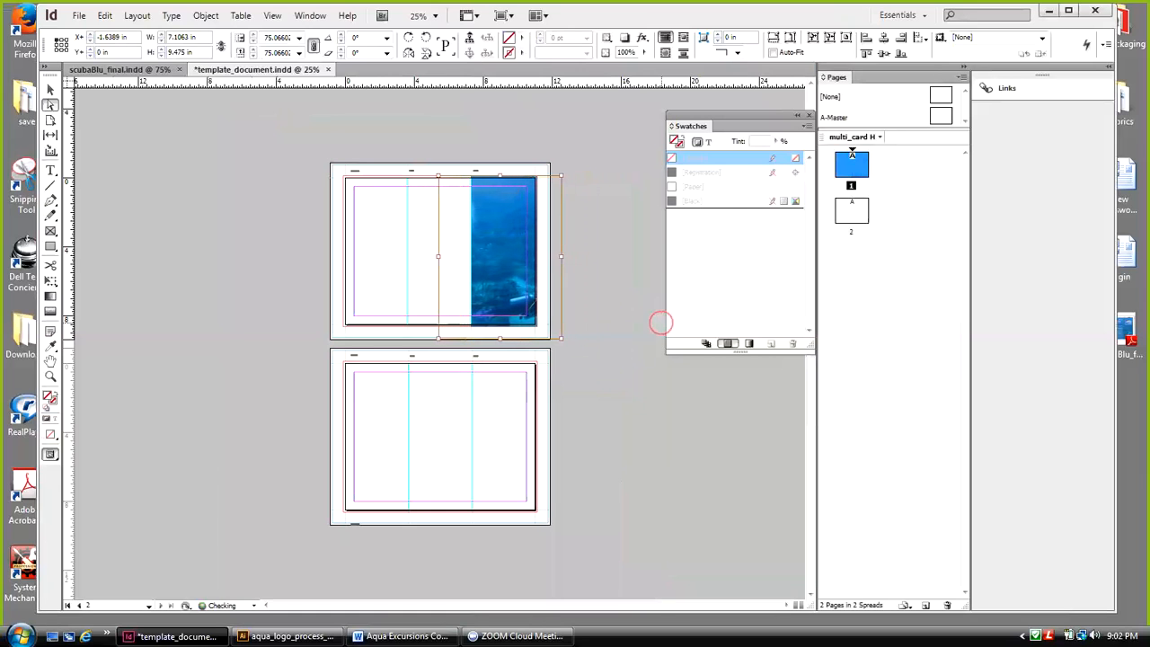
key(Left)
key(Left)
key(Left)
key(Left)
key(Left)
key(Left)
key(Left)
key(Left)
key(Left)
key(Left)
key(Left)
key(Left)
key(Left)
key(Left)
key(Left)
key(Left)
key(Left)
key(Left)
key(Left)
key(Left)
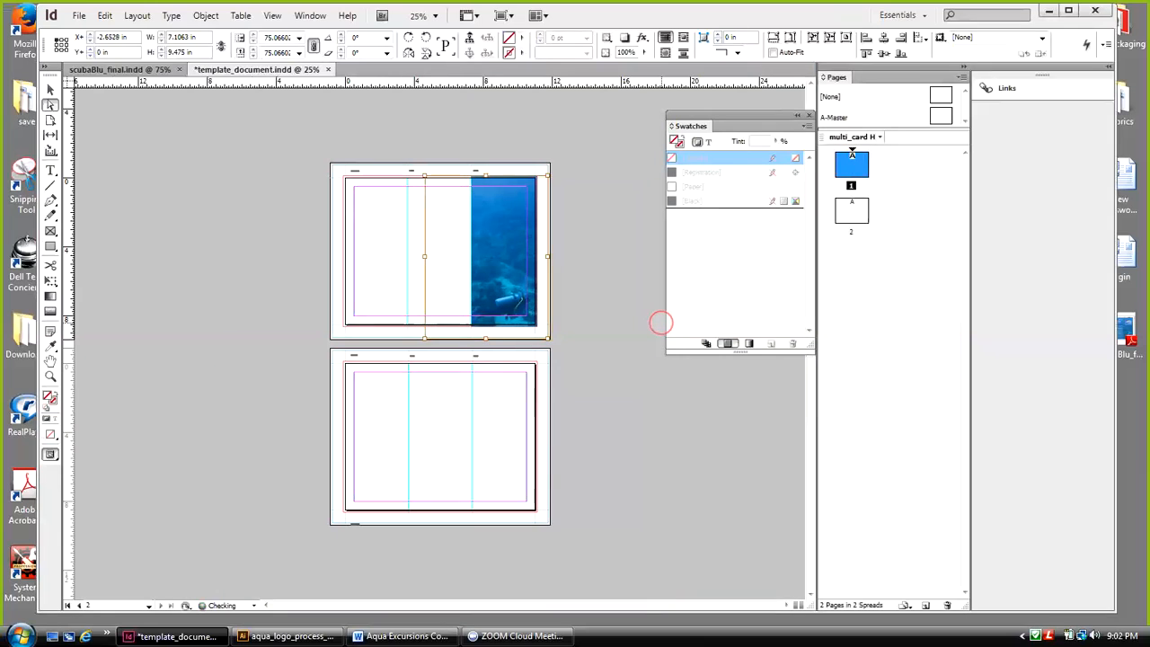
key(Left)
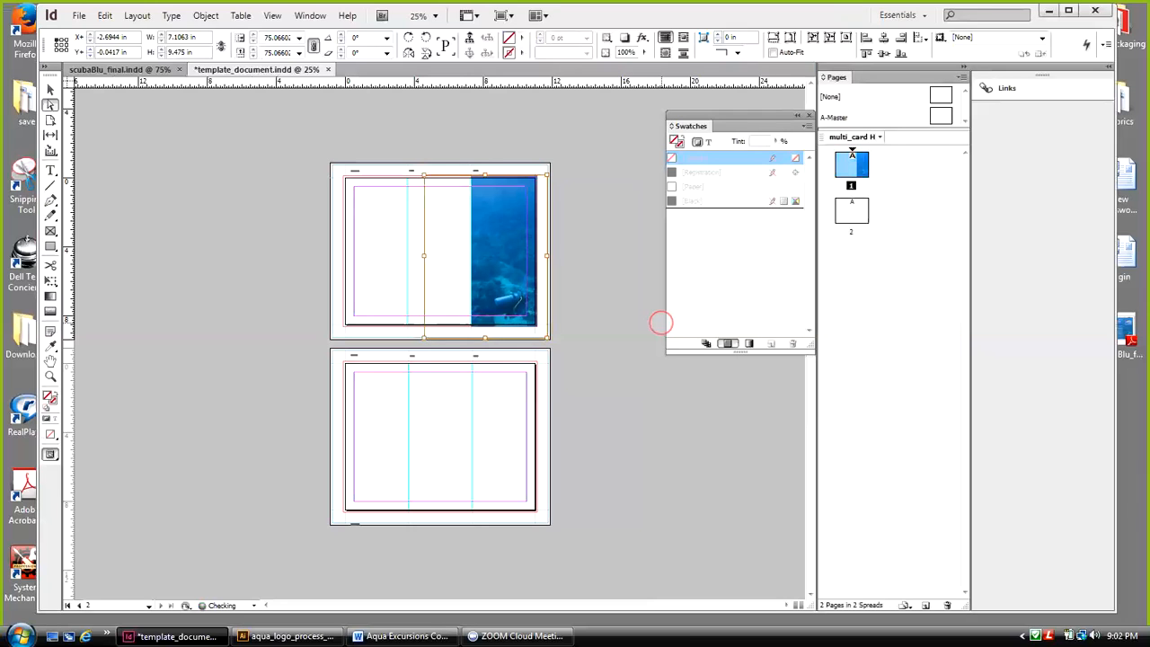
key(Up)
key(Up)
key(Up)
key(Up)
key(Up)
key(Up)
key(Up)
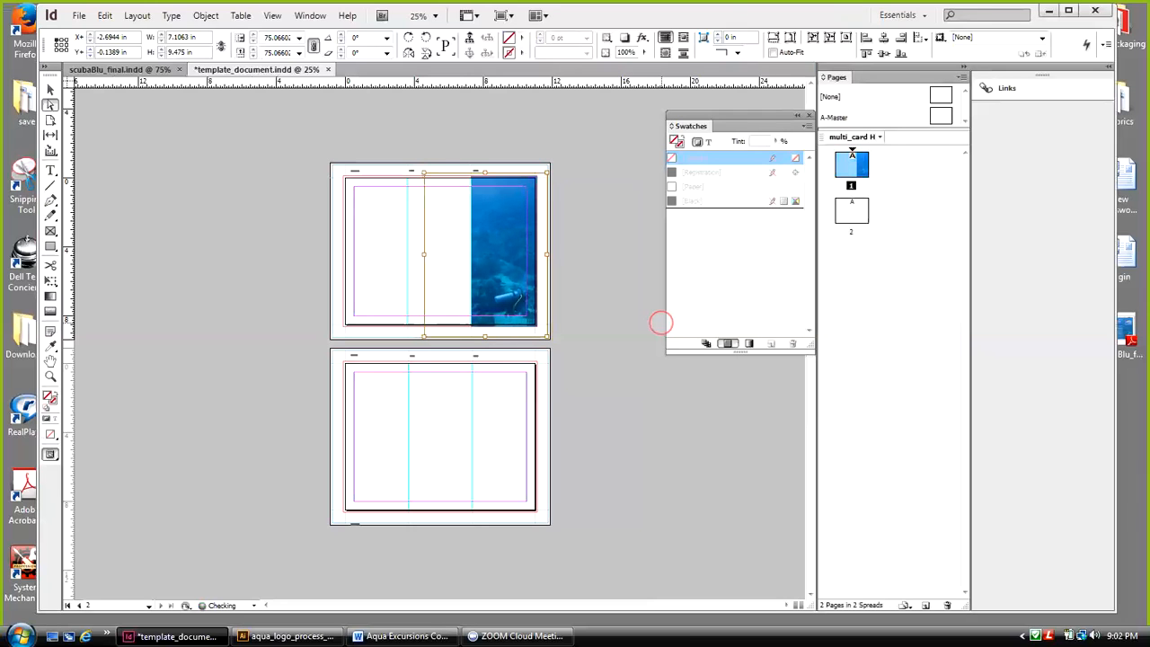
key(Up)
key(Up)
key(Up)
key(Up)
key(Up)
key(Up)
key(Up)
key(Up)
key(Up)
key(Up)
key(Up)
key(Up)
key(Up)
key(Up)
key(Up)
key(Up)
key(Up)
key(Up)
key(Up)
key(Up)
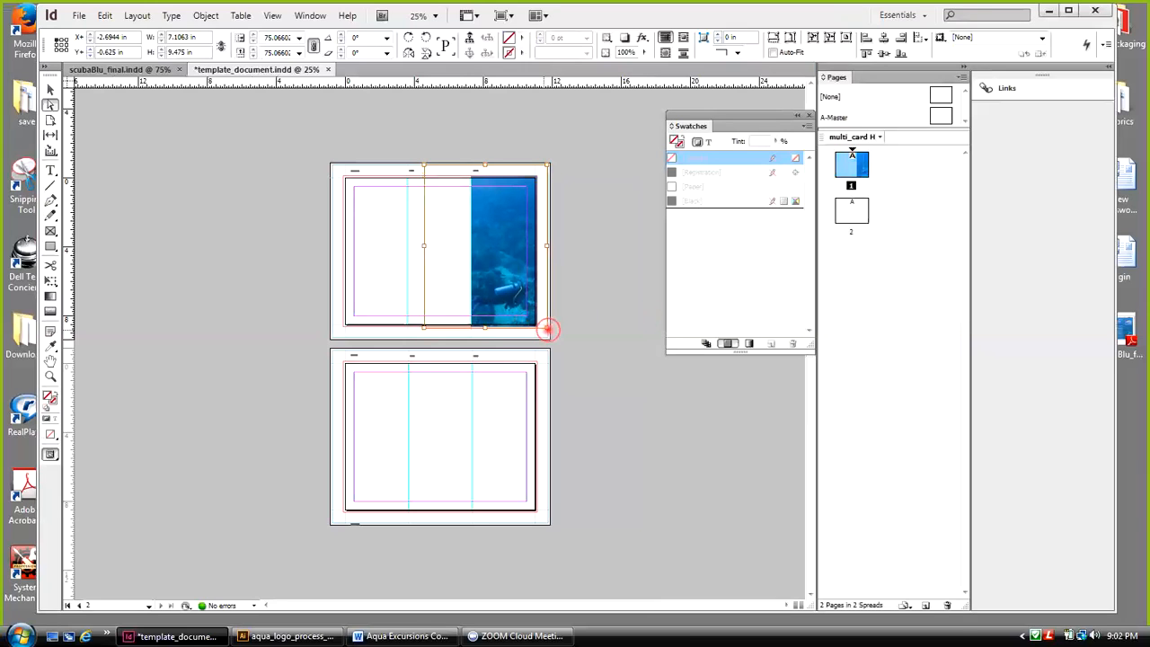
Enlarge the diver photo within its frame to about 80.8% and shift it to an offset of about X -3.17 in, Y -0.68 in
drag(548, 330, 556, 340)
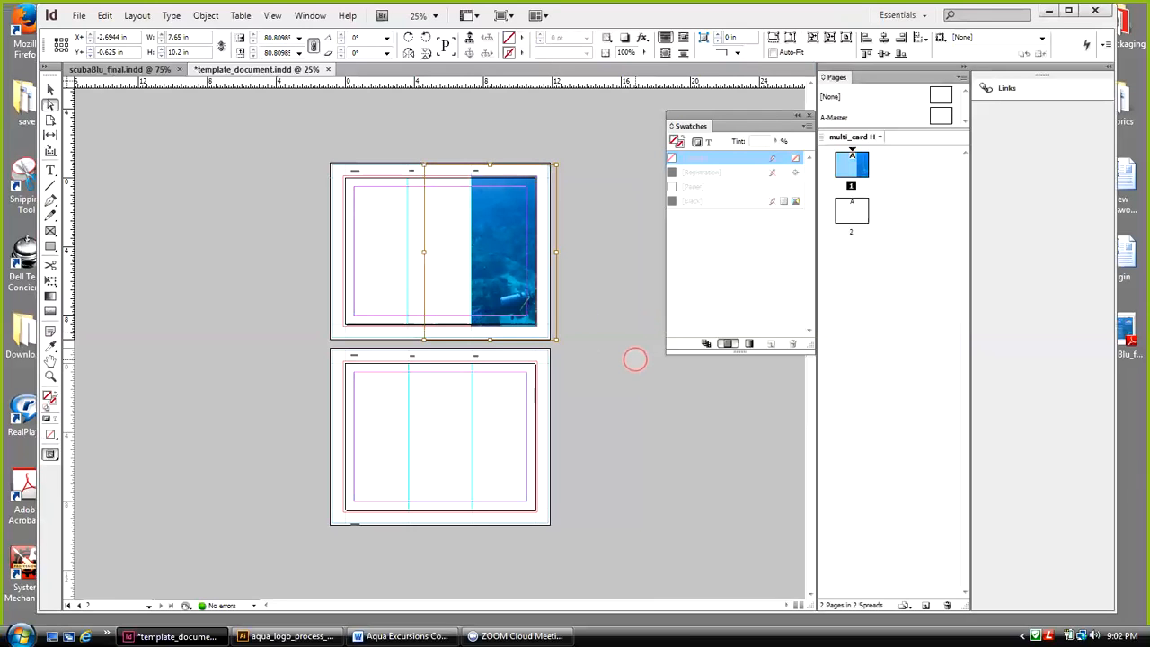
key(Left)
key(Left)
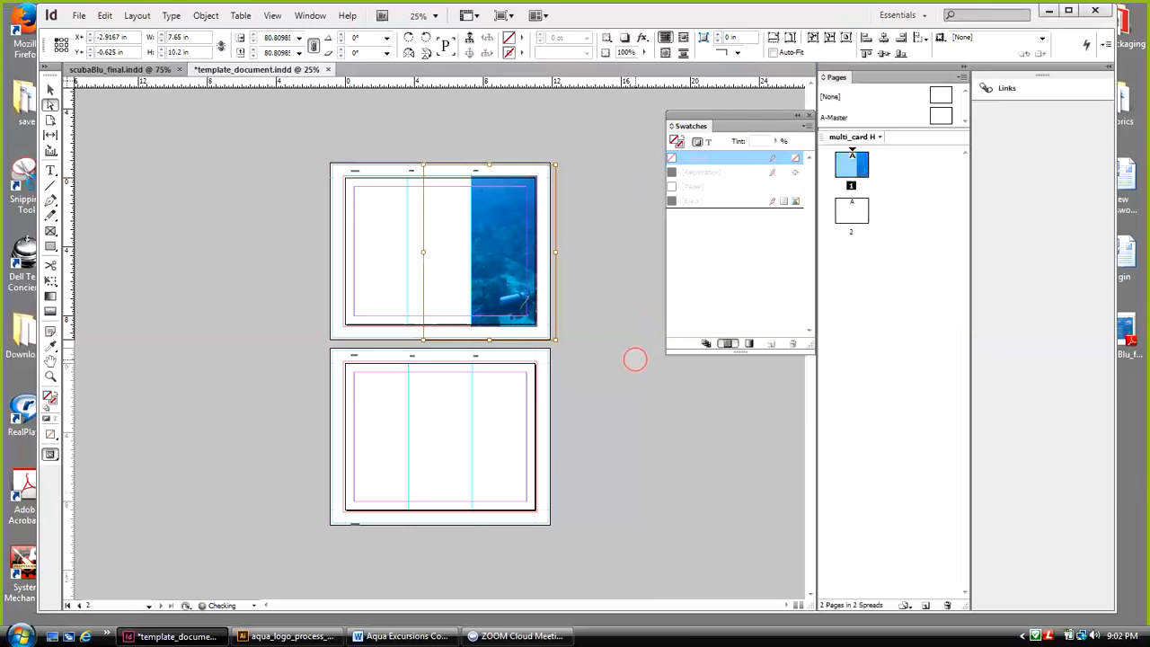
key(Left)
key(Left)
key(Left)
key(Left)
key(Left)
key(Left)
key(Left)
key(Left)
key(Left)
key(Left)
key(Left)
key(Left)
key(Left)
key(Left)
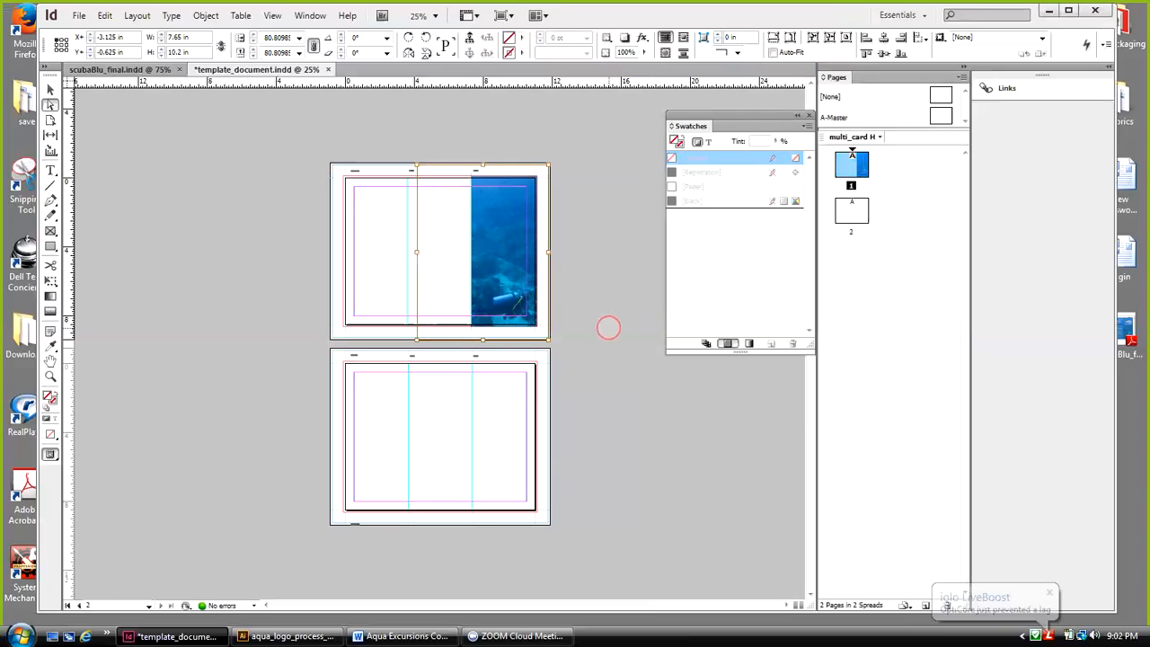
key(Left)
key(Left)
key(Left)
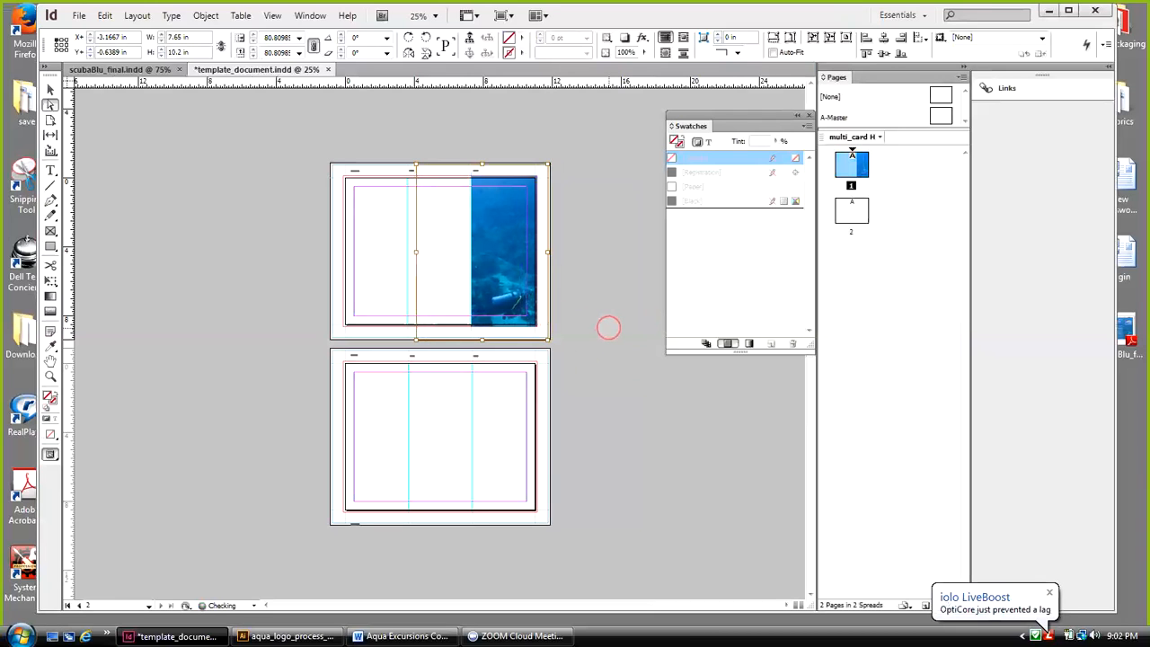
key(Up)
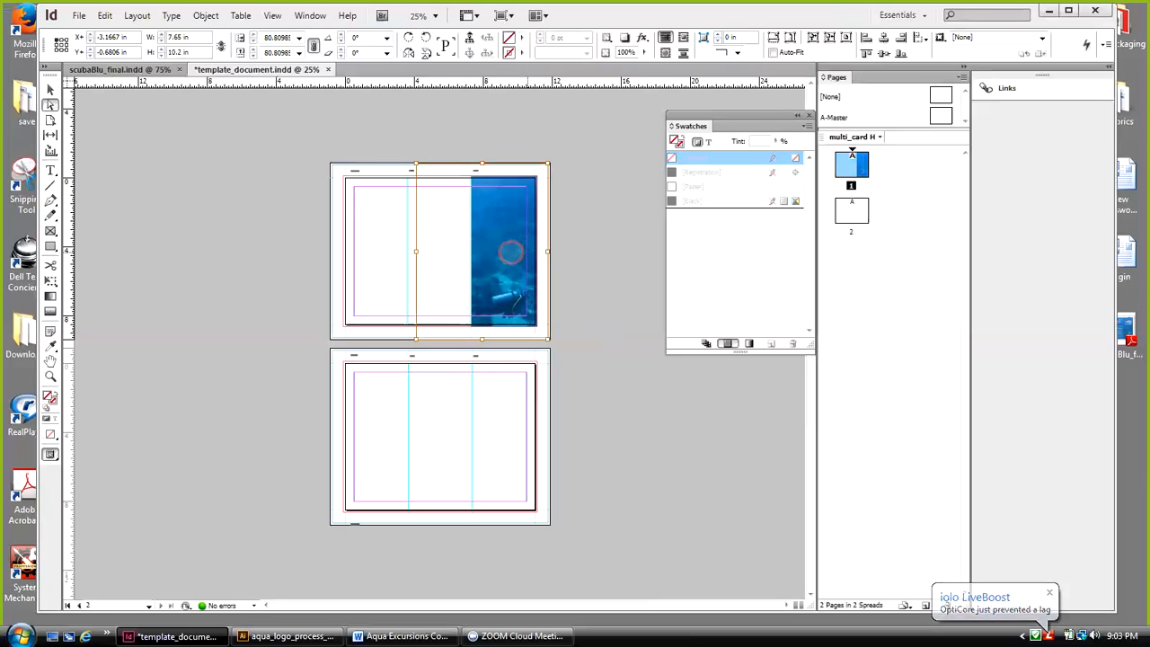
Fit page 1 in view with the swatch list moved clear of the cover, and compare the cover with scubaBlu_final.indd
click(272, 15)
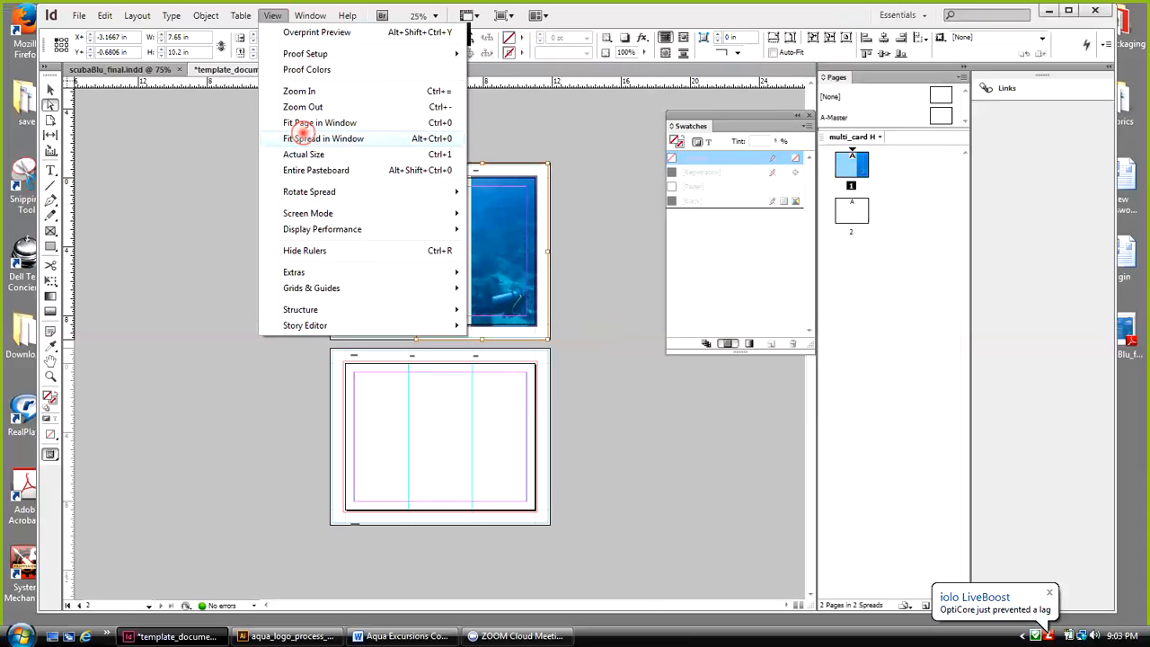
click(299, 122)
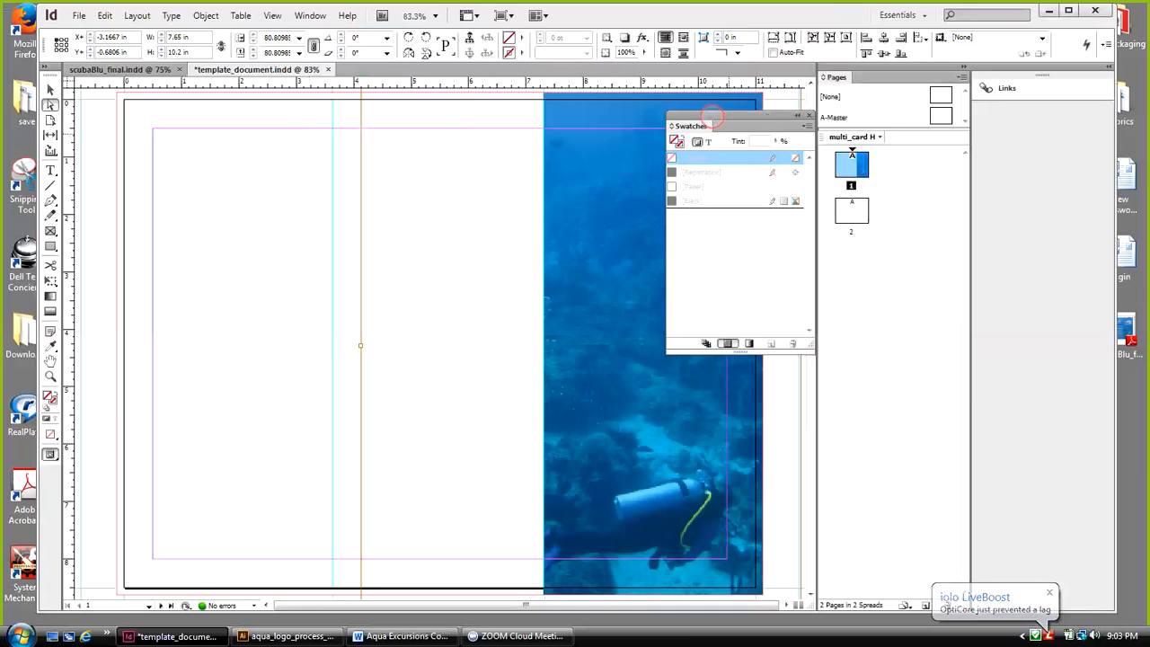
drag(711, 116, 884, 167)
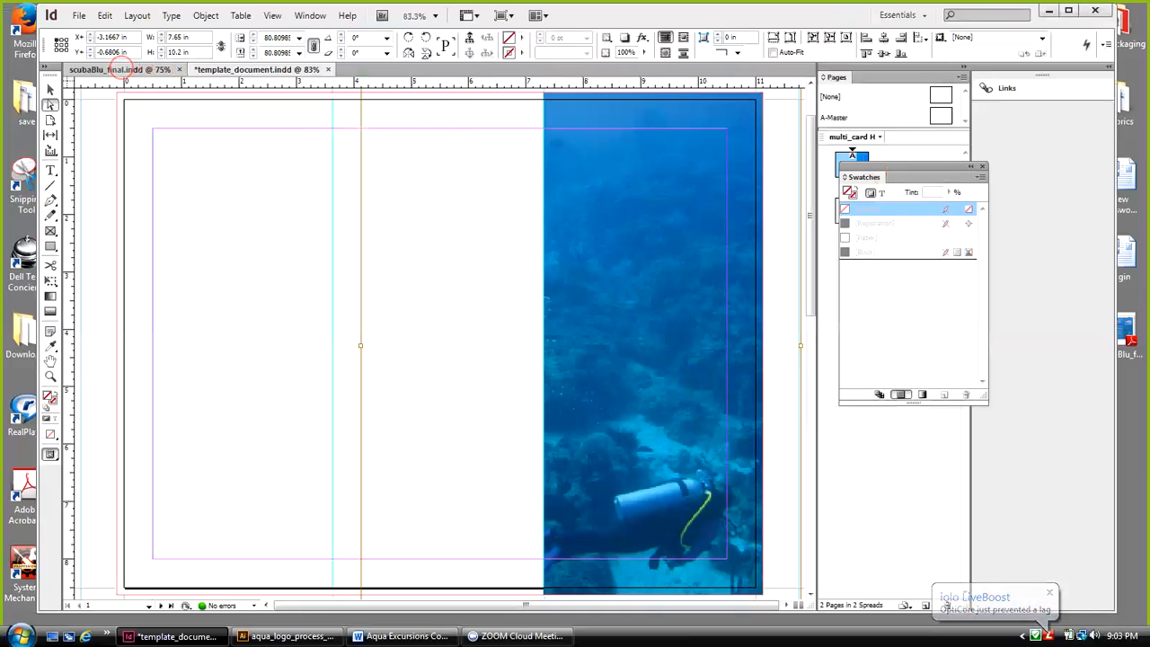
click(121, 70)
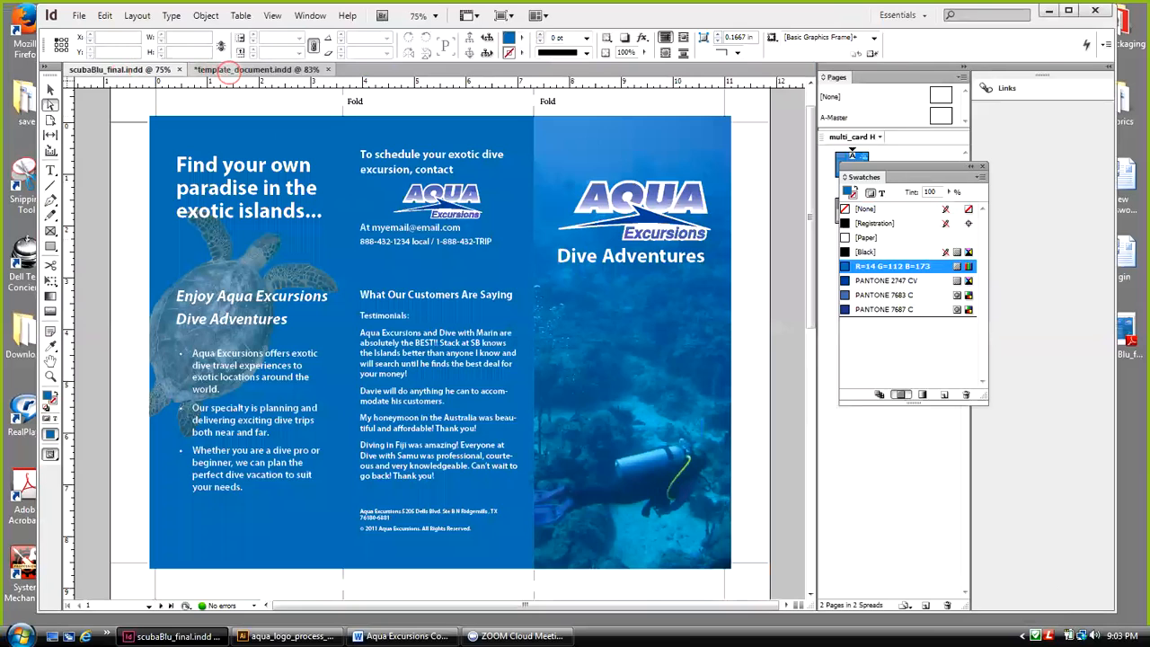
click(230, 71)
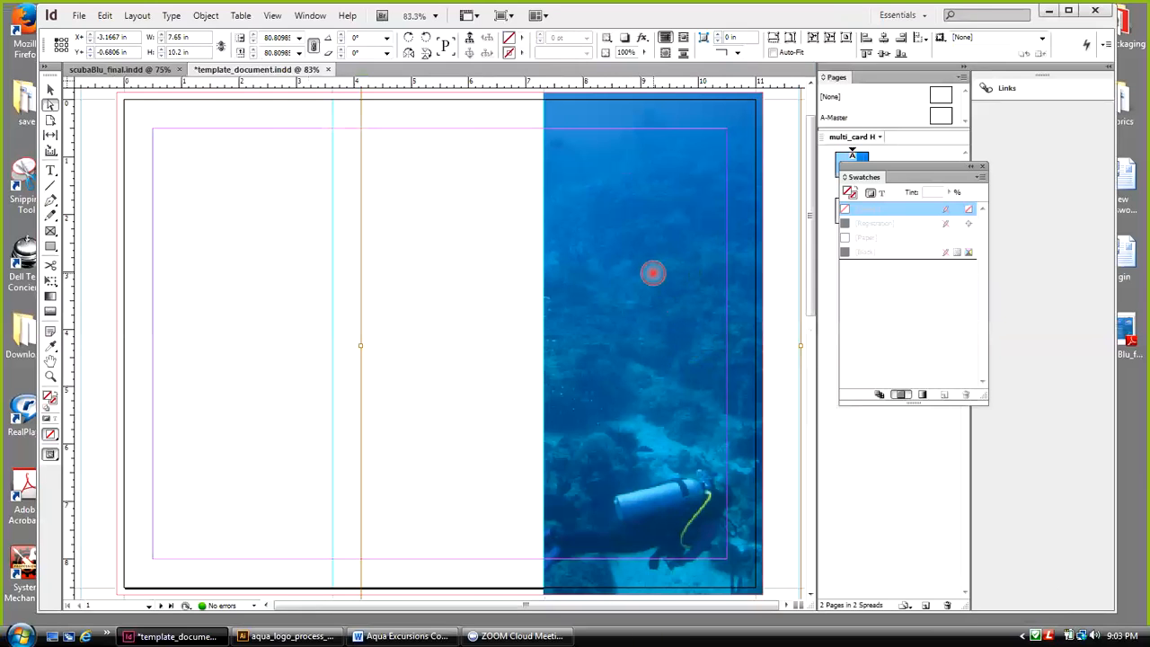
Try fitting the diver photo proportionally inside the cover frame
click(51, 89)
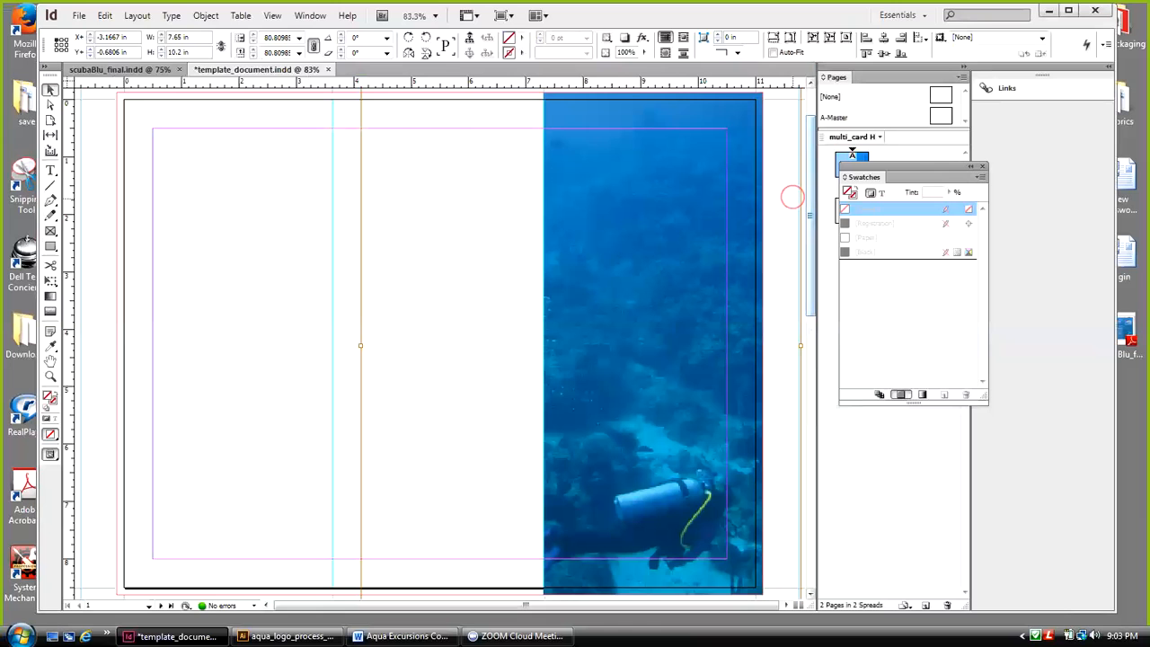
click(552, 216)
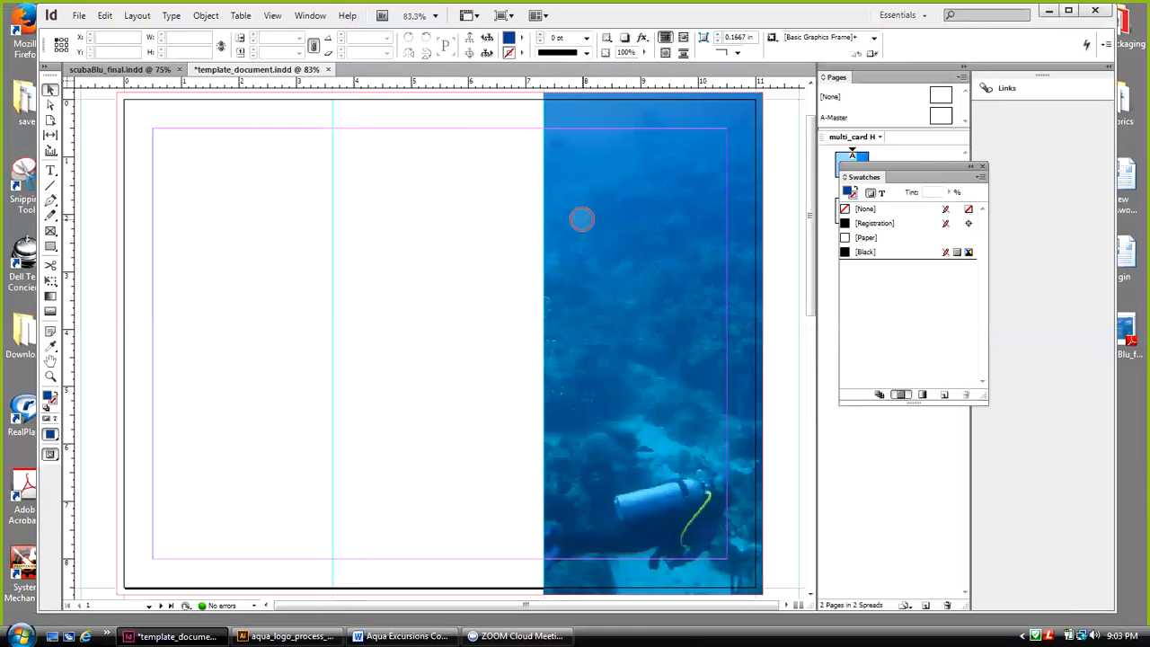
click(206, 17)
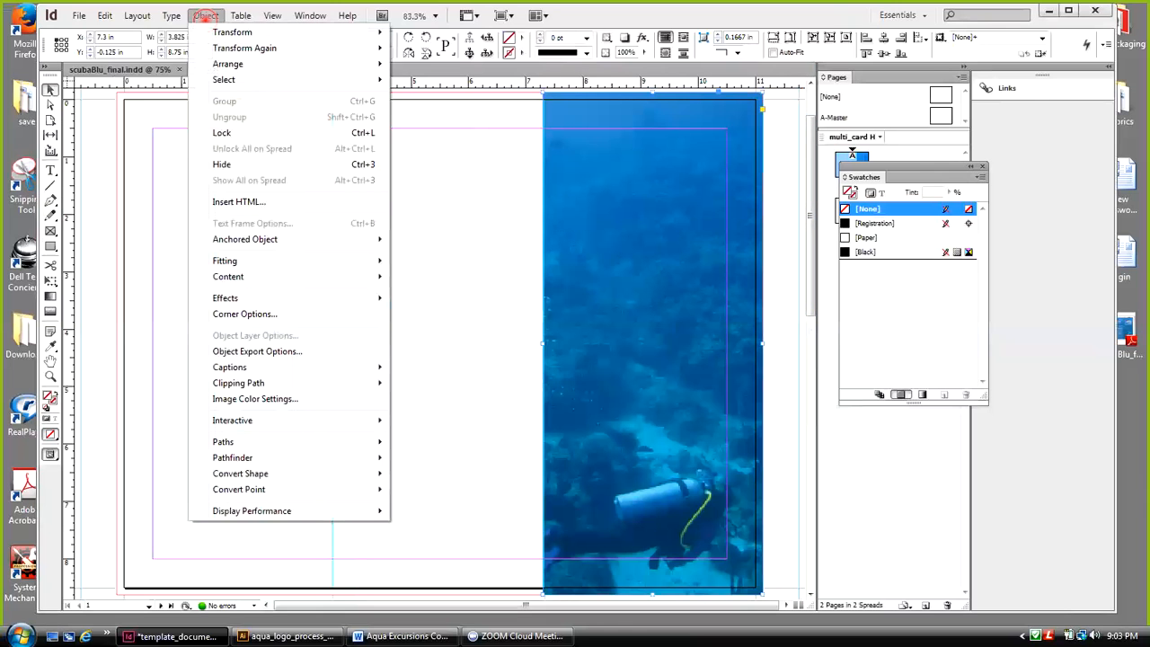
mouse_move(257, 261)
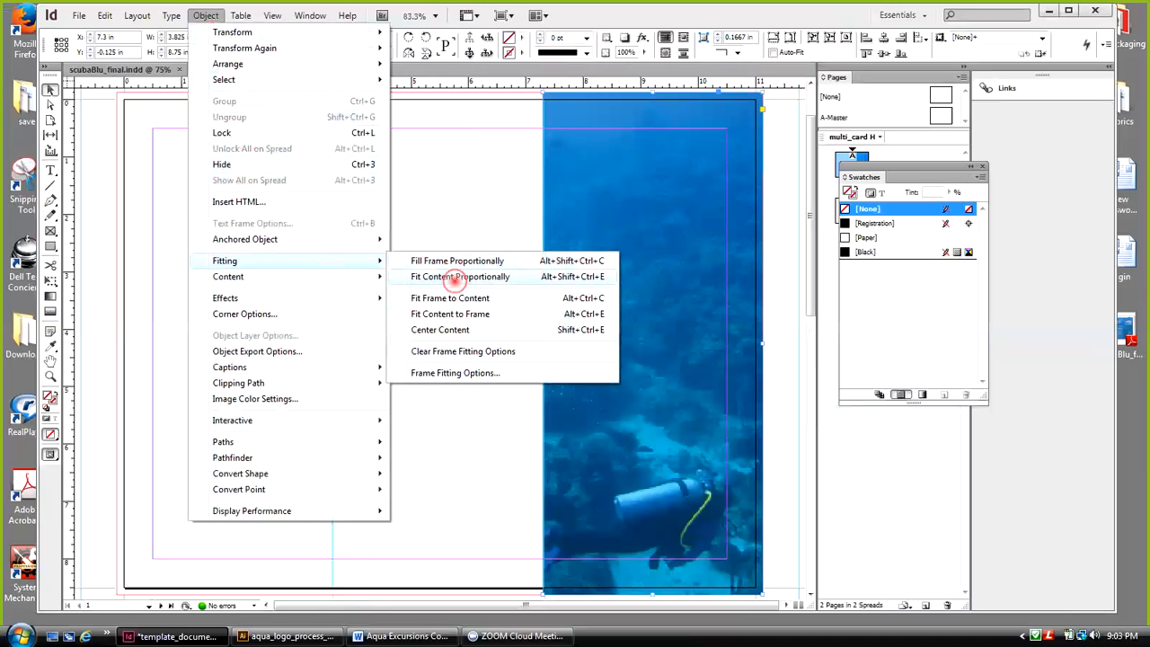
click(456, 278)
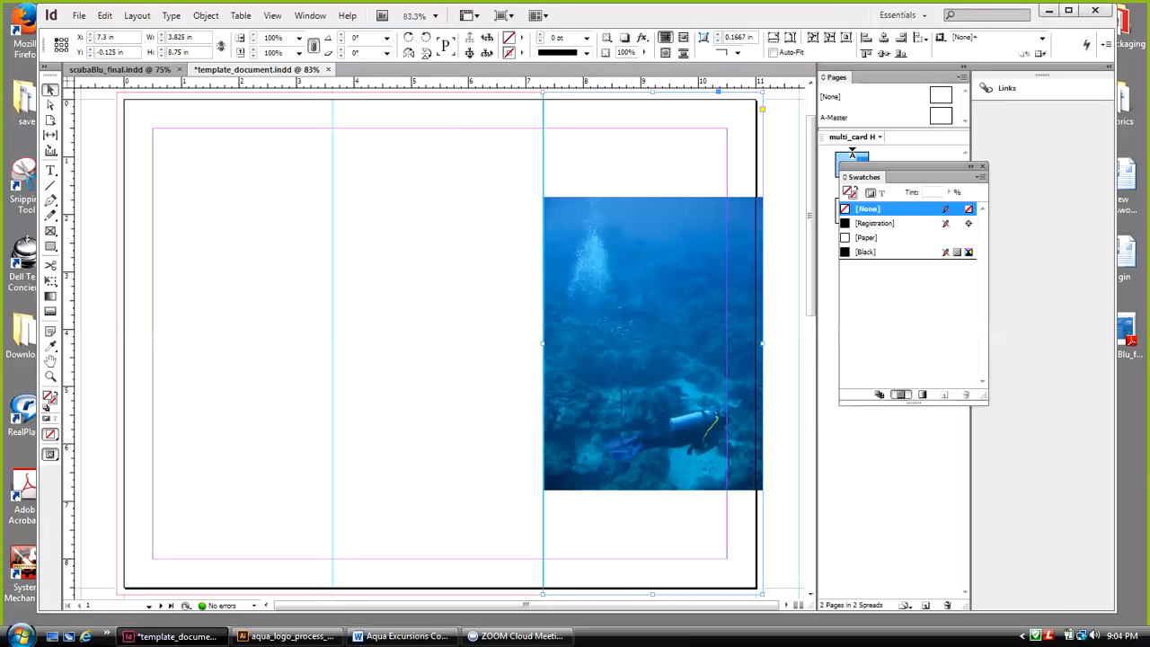
Try stretching the diver photo with Fit Content to Frame, and restore its enlarged, cropped placement
click(205, 15)
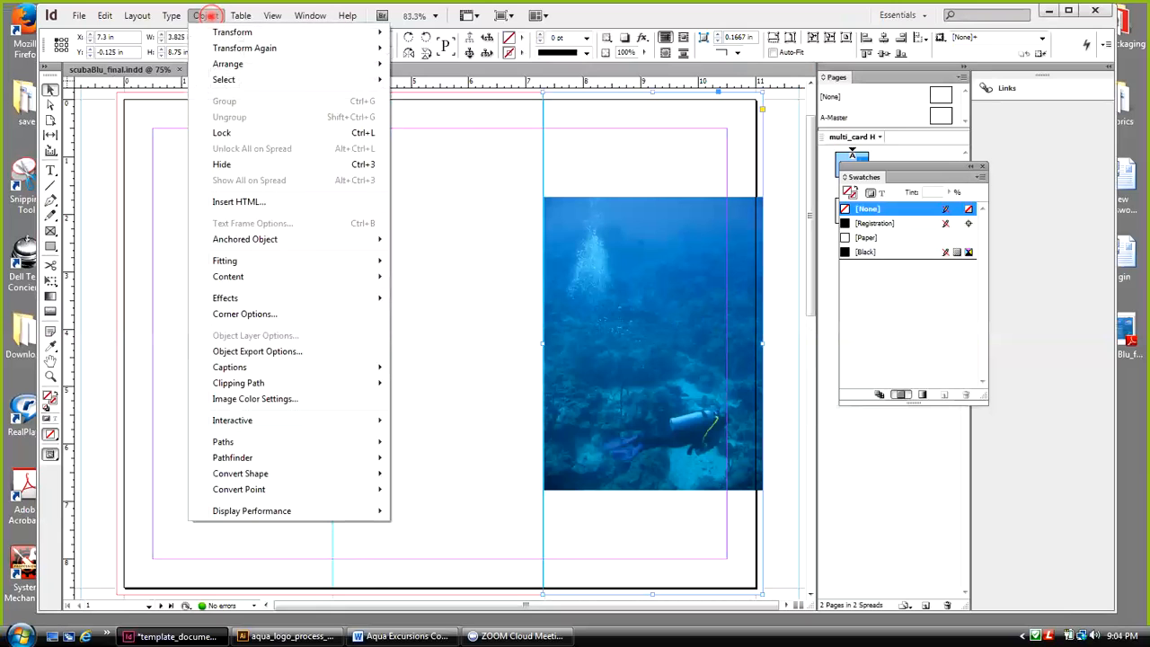
mouse_move(240, 261)
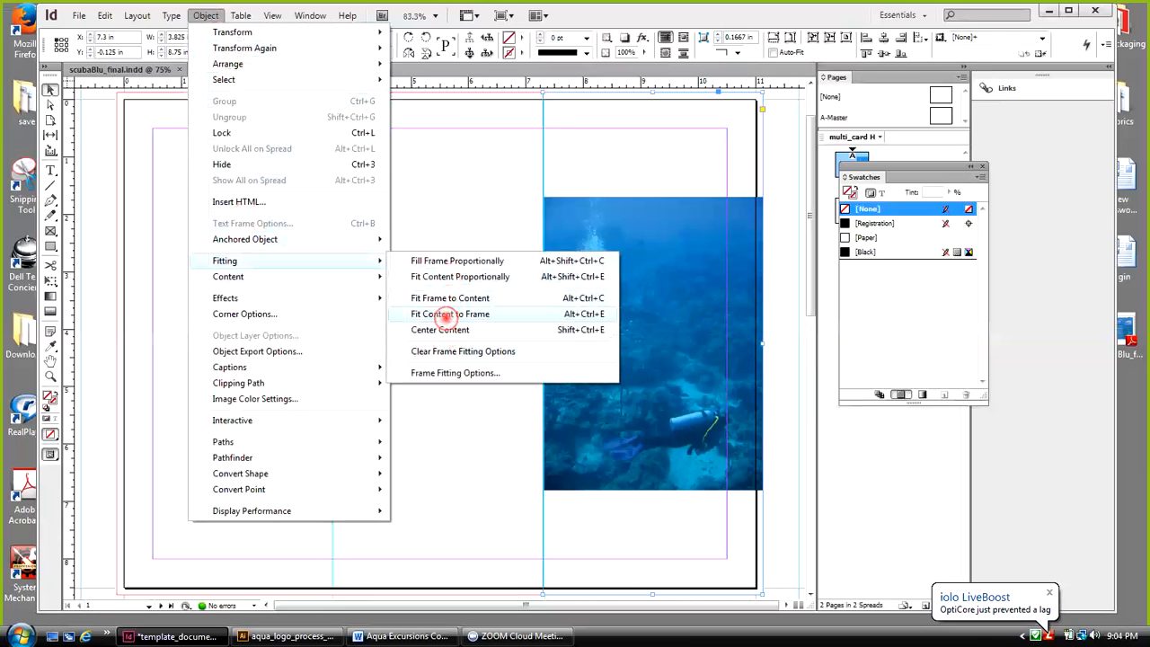
click(446, 316)
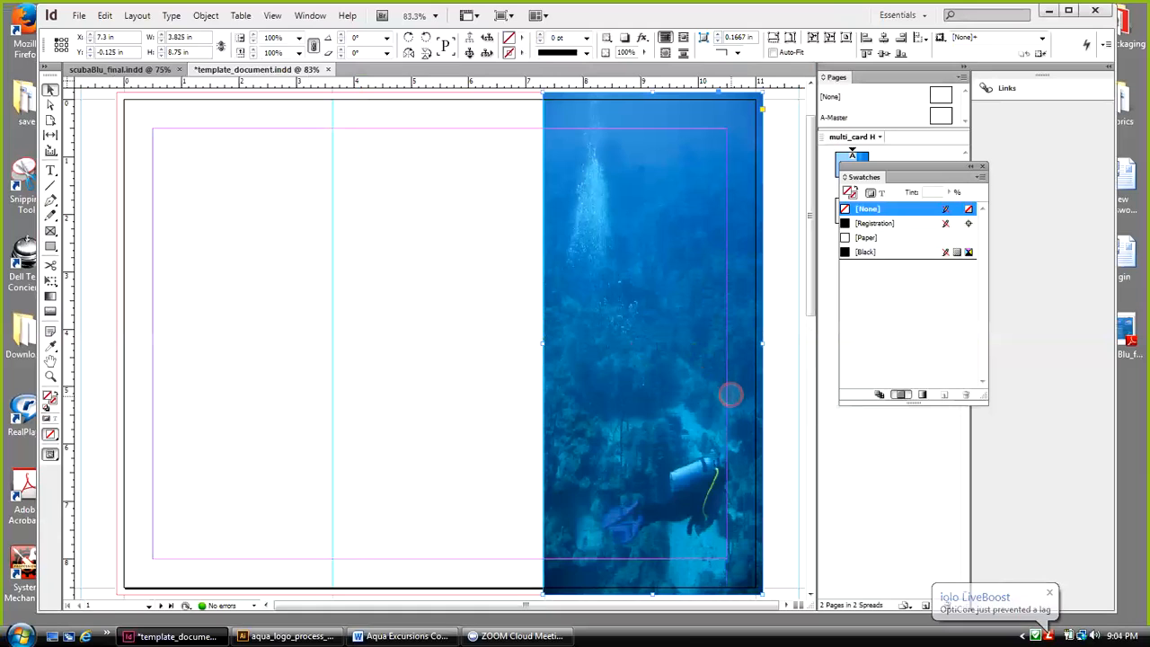
key(ctrl+alt+shift+e)
key(ctrl+alt+shift+c)
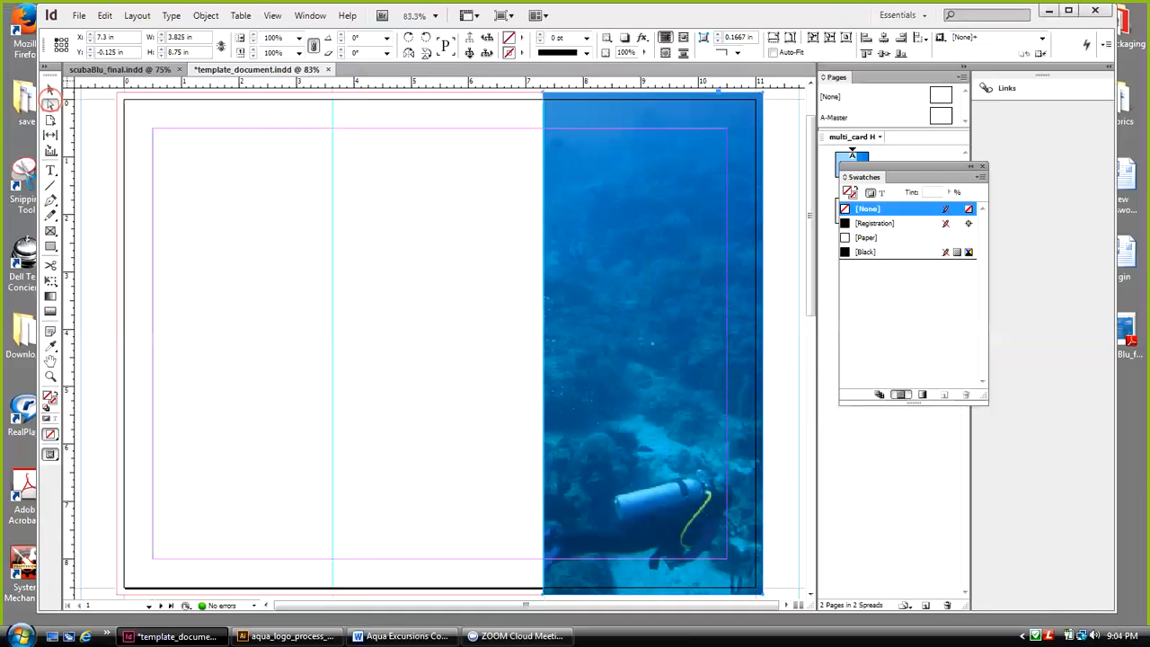
Delete the diver photo from the cover panel's frame and select the empty frame
click(615, 182)
key(Delete)
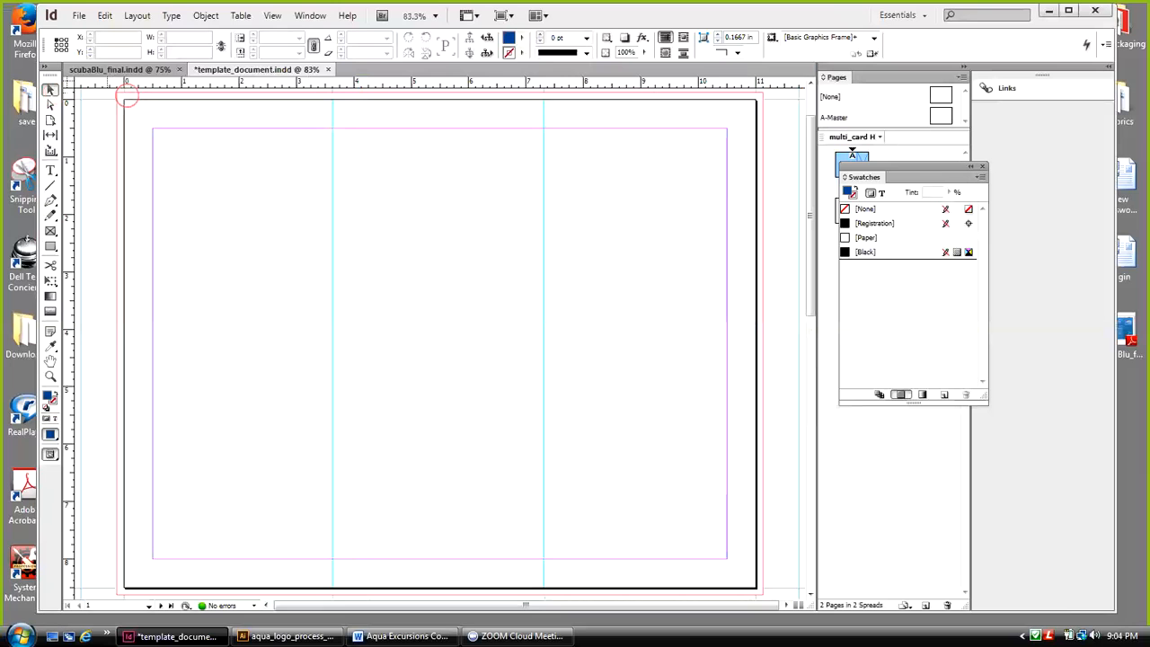
click(755, 105)
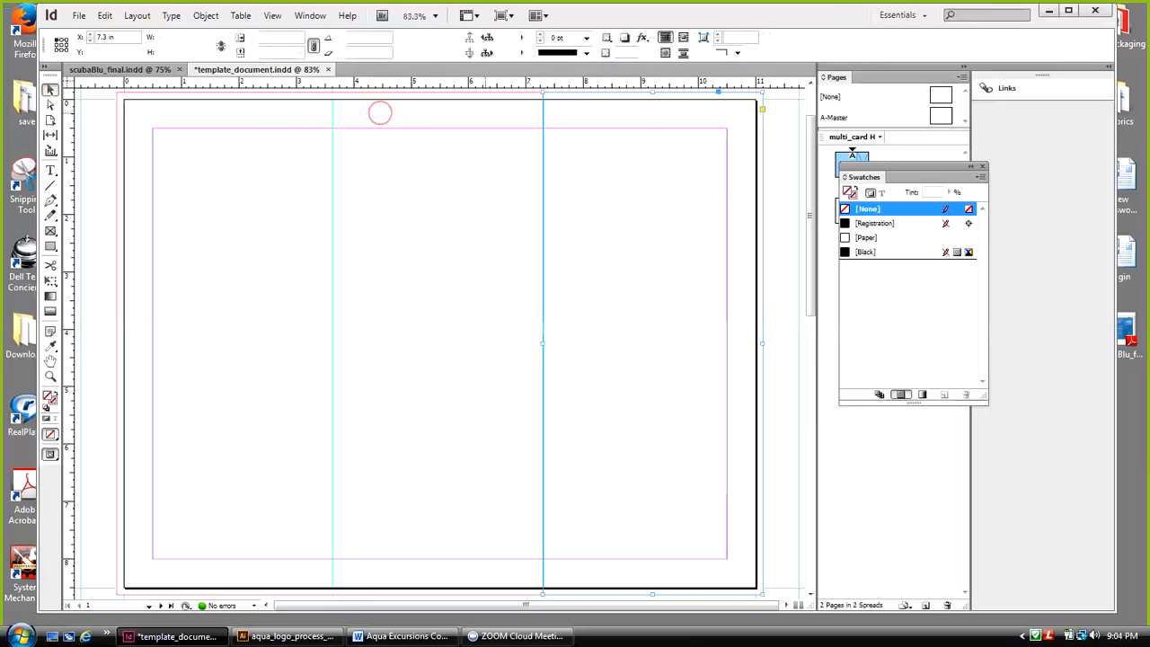
Try placing diver_1 from the Week 3 Links folder into the empty cover frame, and undo the placement
click(72, 13)
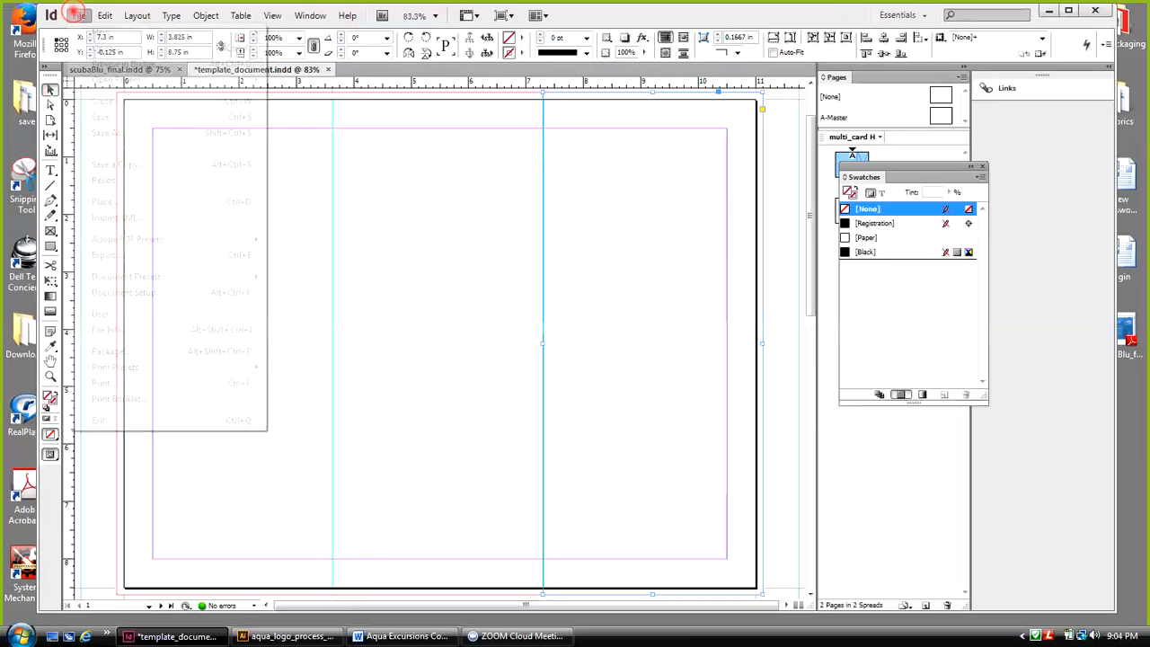
click(99, 201)
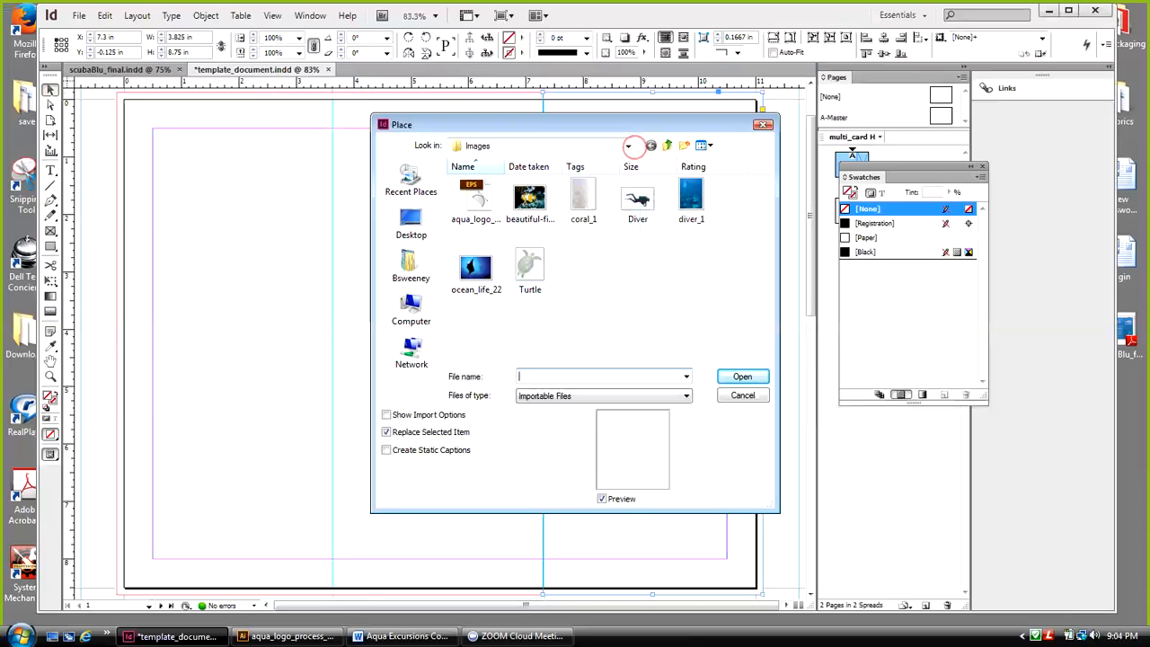
click(668, 146)
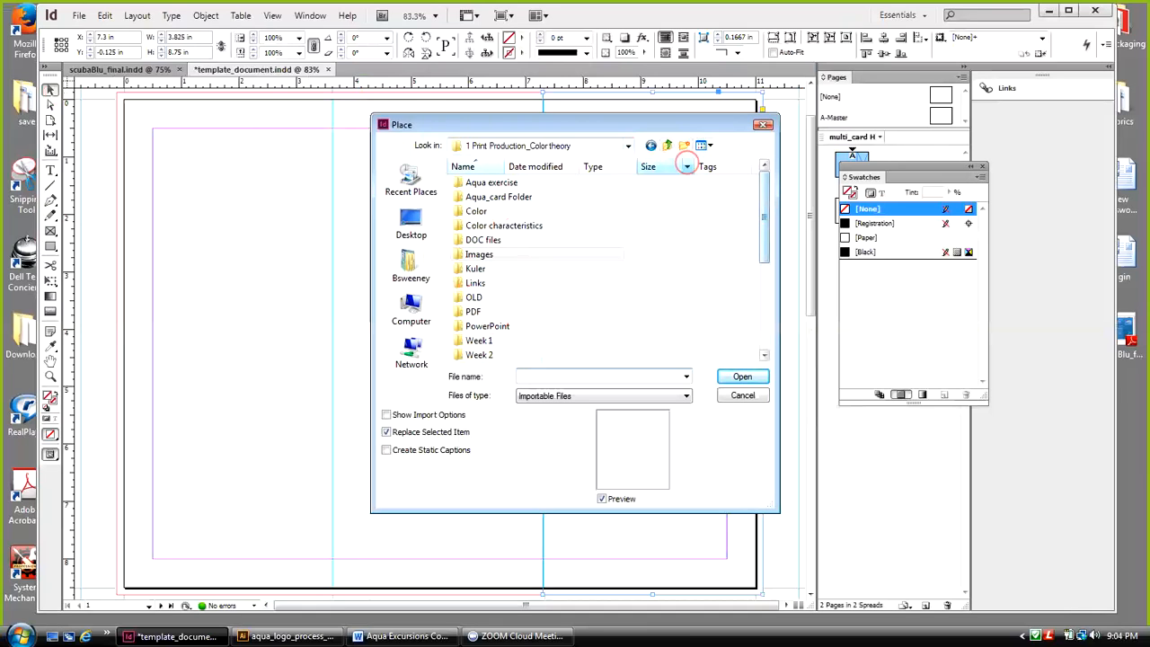
click(666, 145)
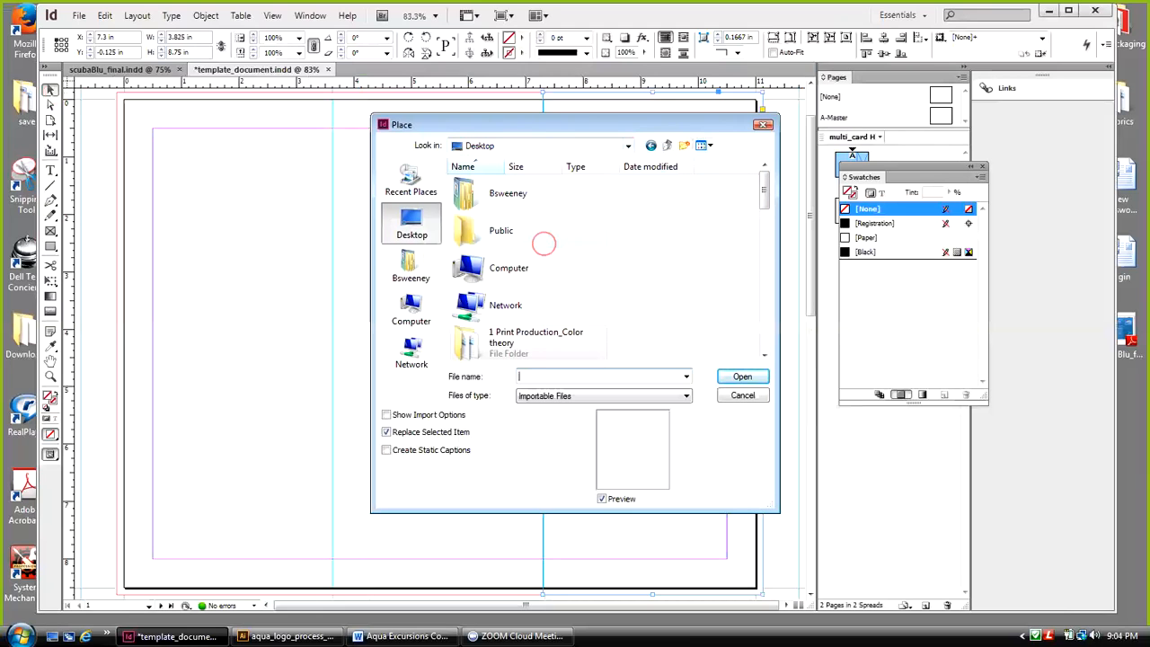
double_click(465, 337)
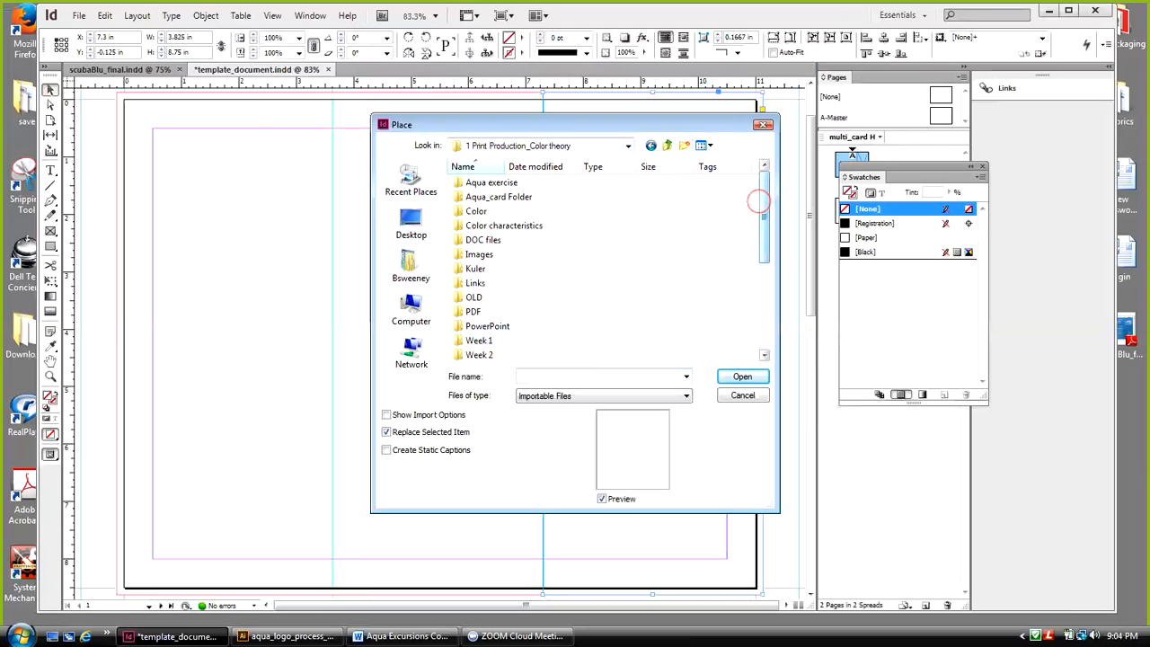
drag(759, 206, 756, 260)
double_click(479, 256)
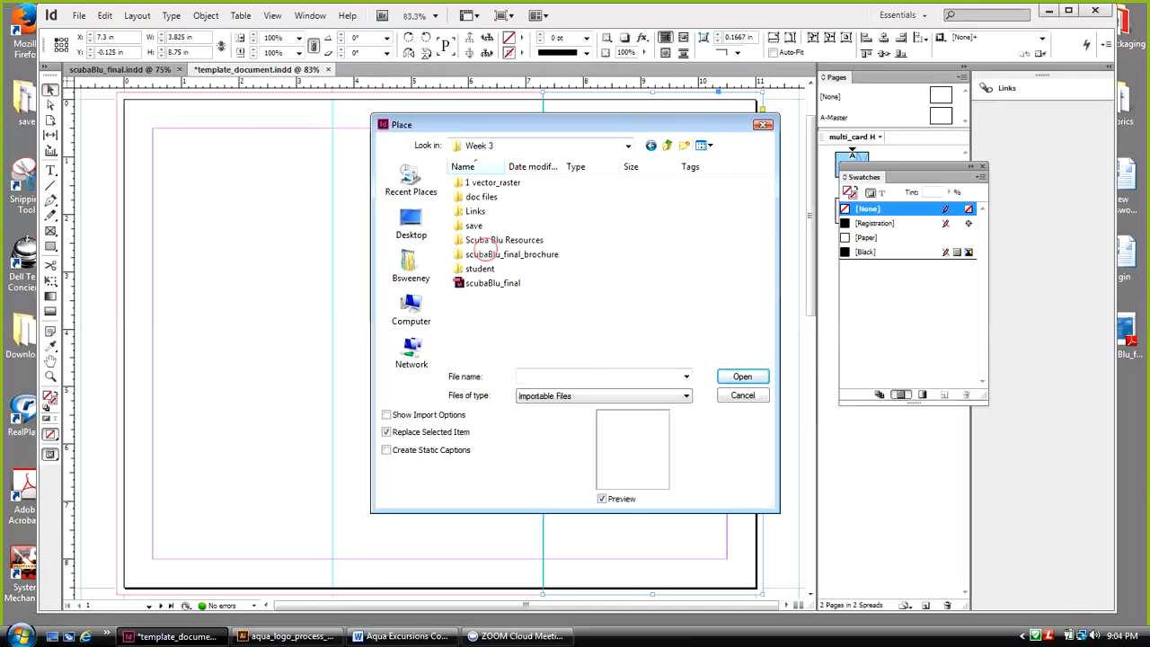
double_click(476, 211)
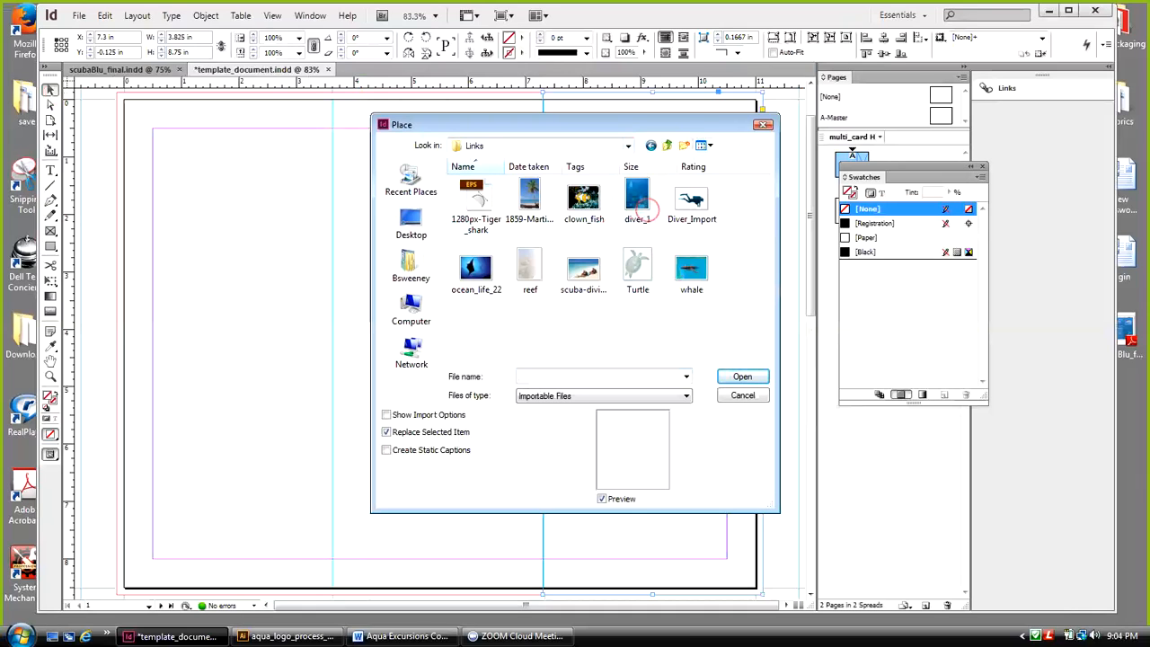
click(634, 192)
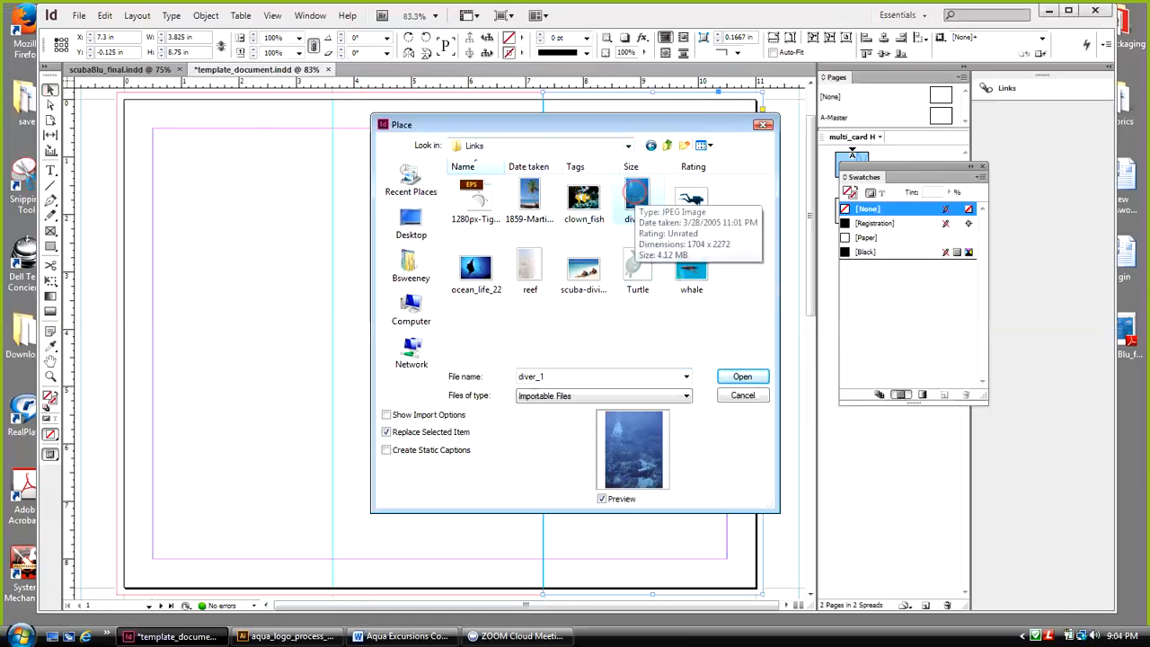
click(735, 377)
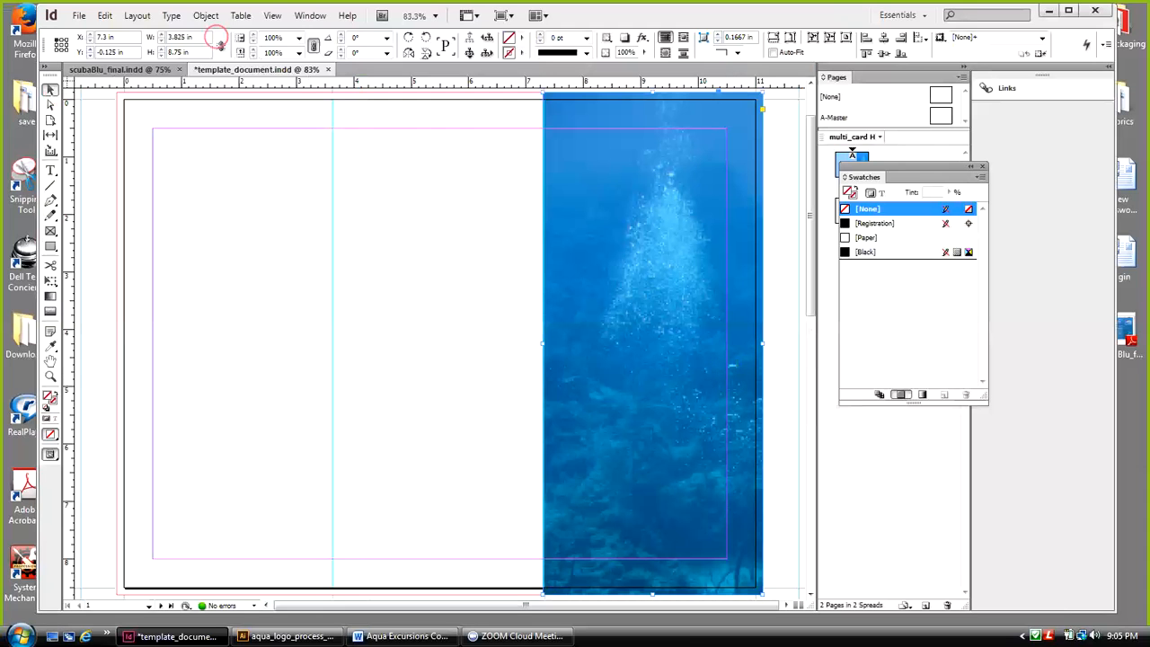
click(104, 15)
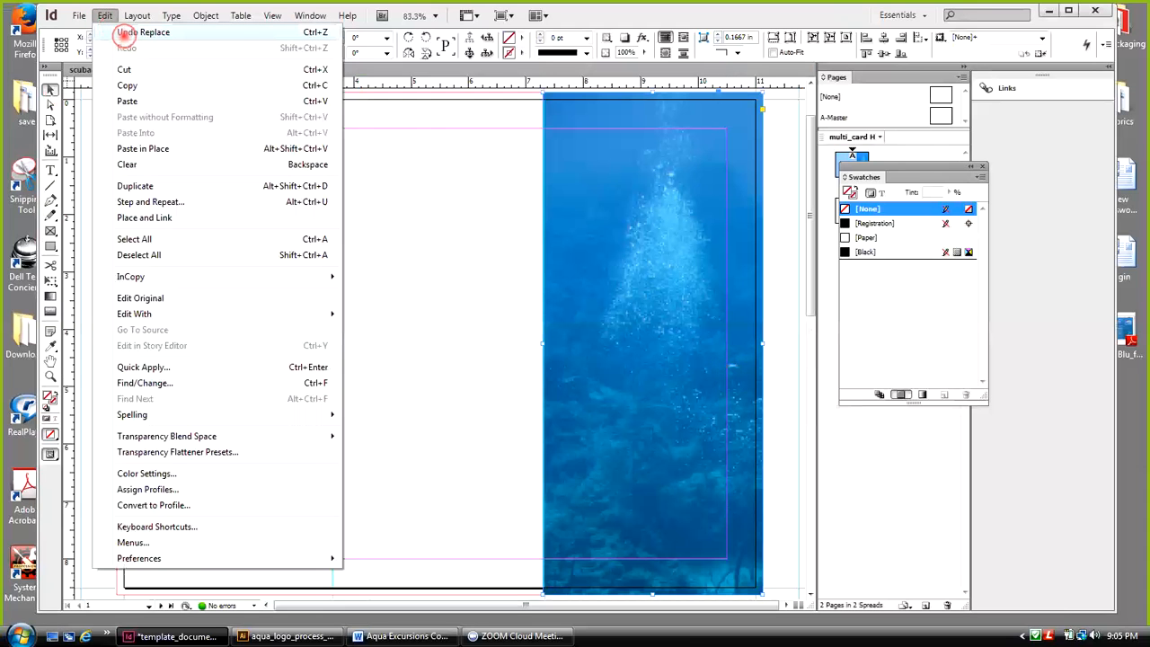
click(103, 33)
Place diver_1 from the Images folder of Week 3's Scuba Blu Resources into the empty cover frame
click(79, 16)
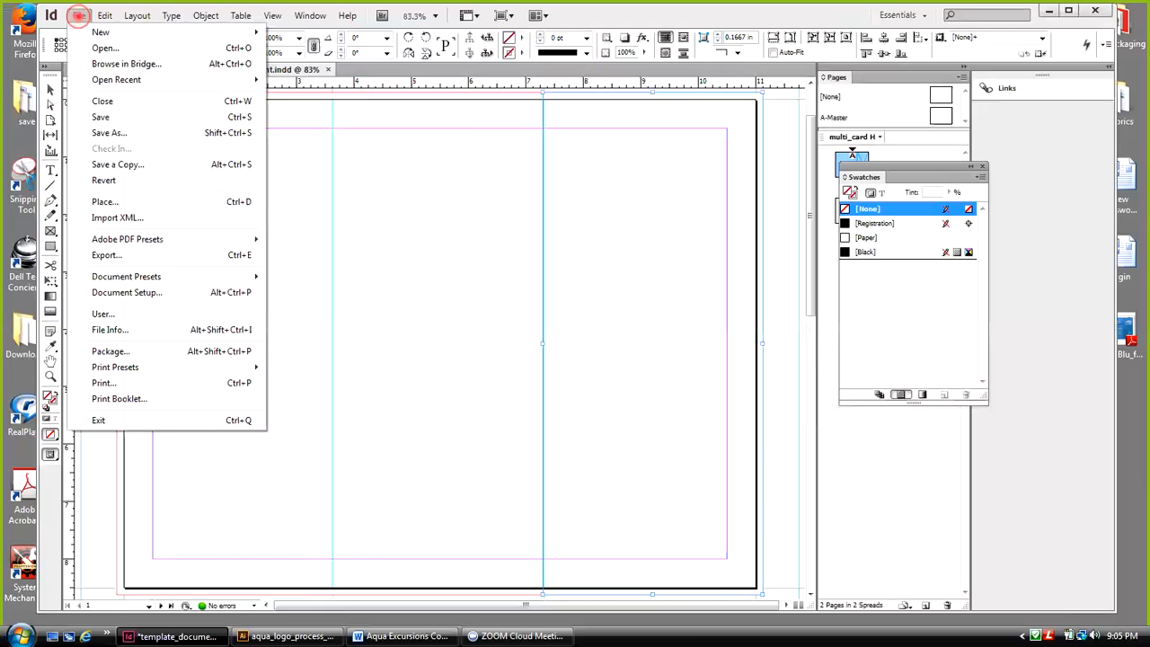
click(125, 201)
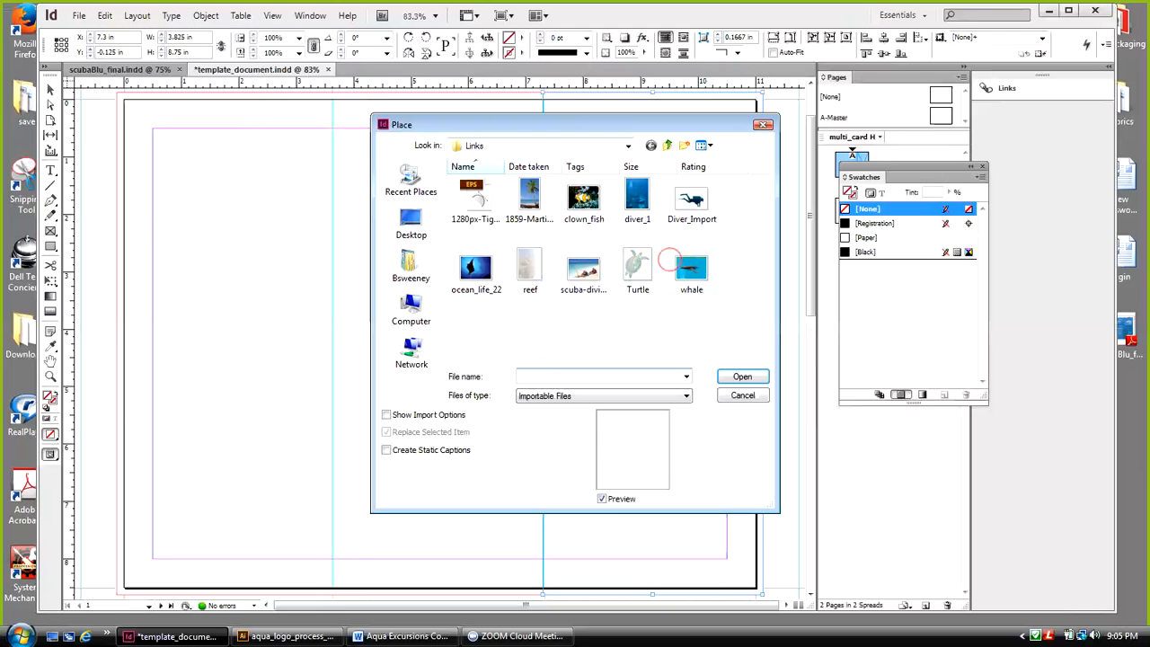
click(668, 145)
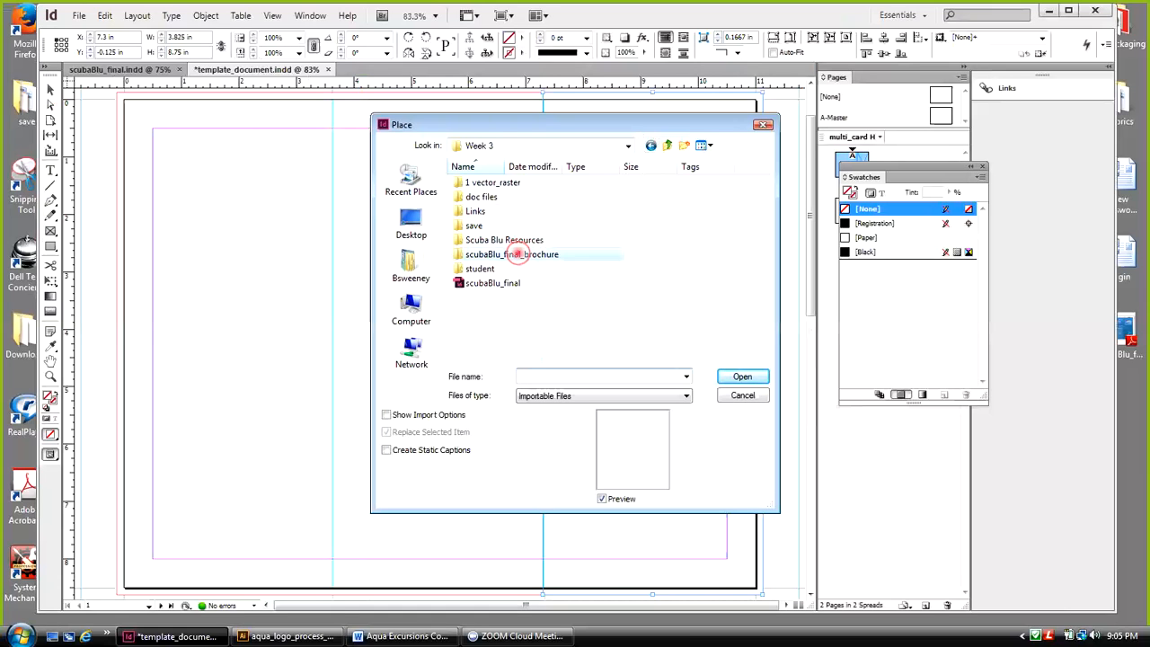
double_click(517, 255)
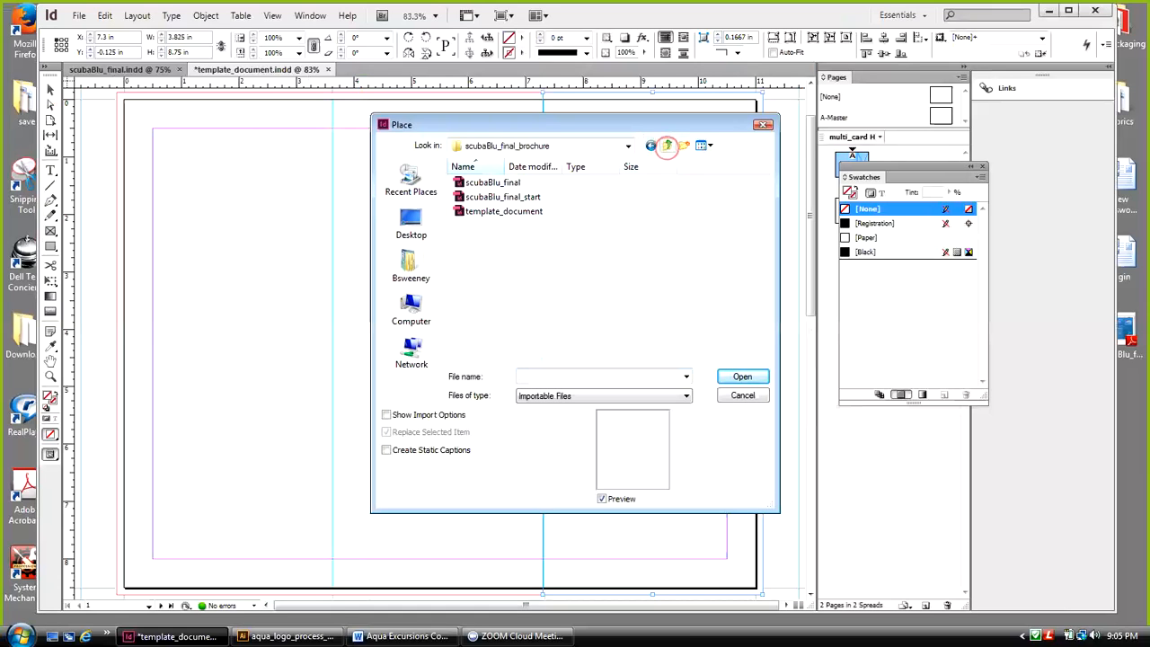
click(668, 146)
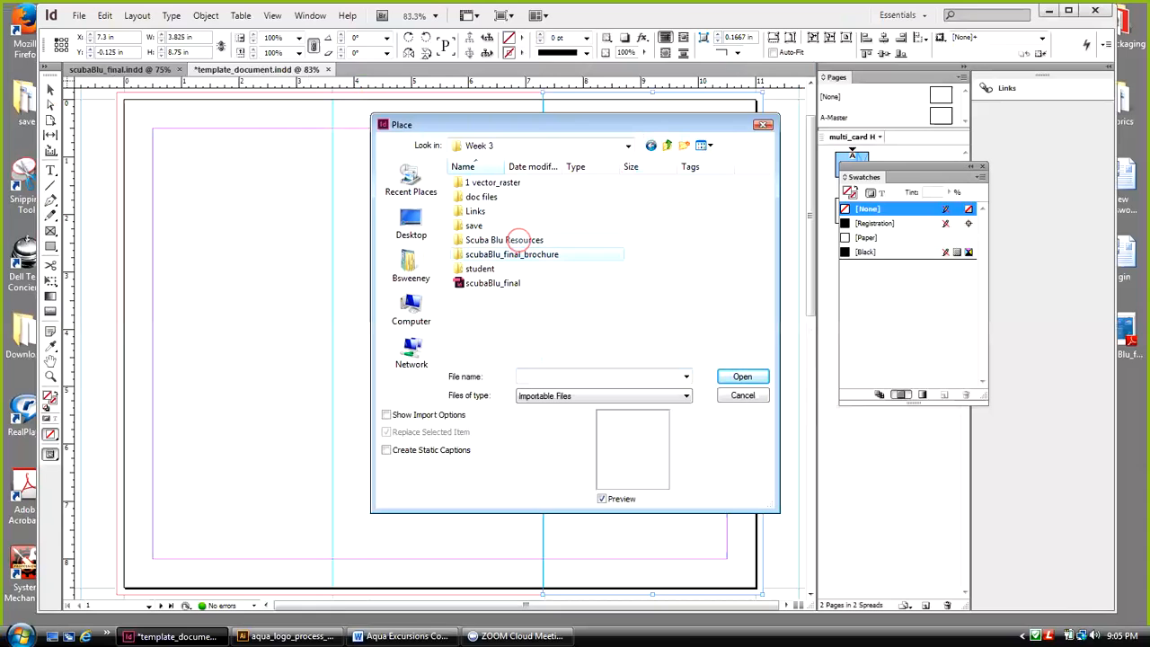
double_click(518, 240)
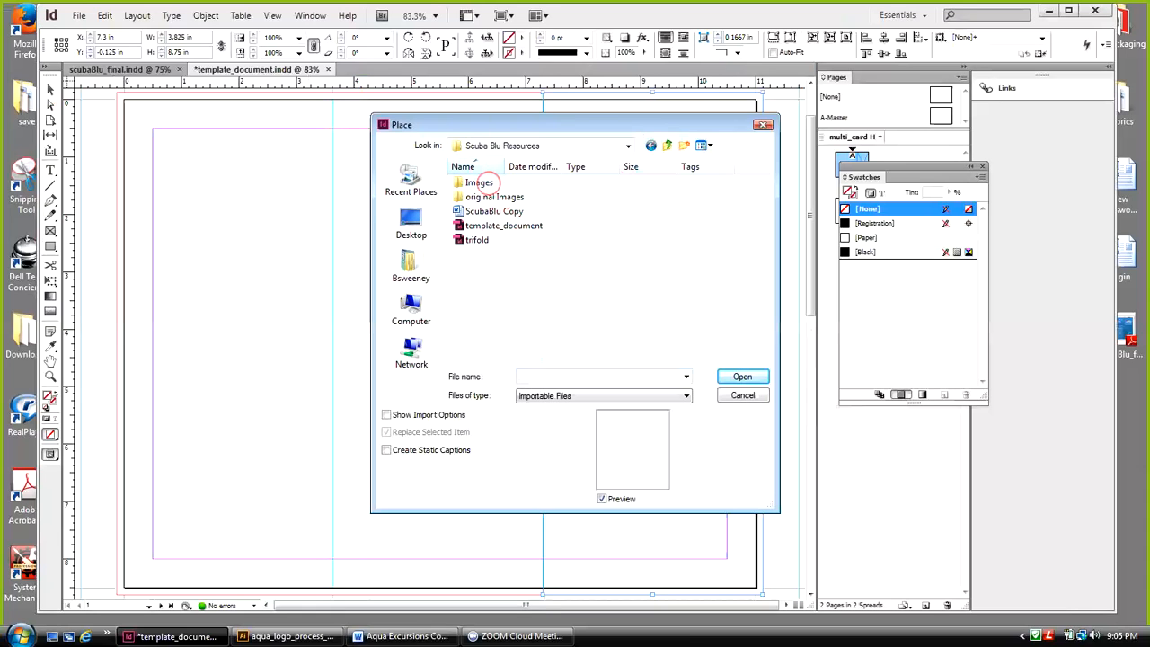
double_click(479, 183)
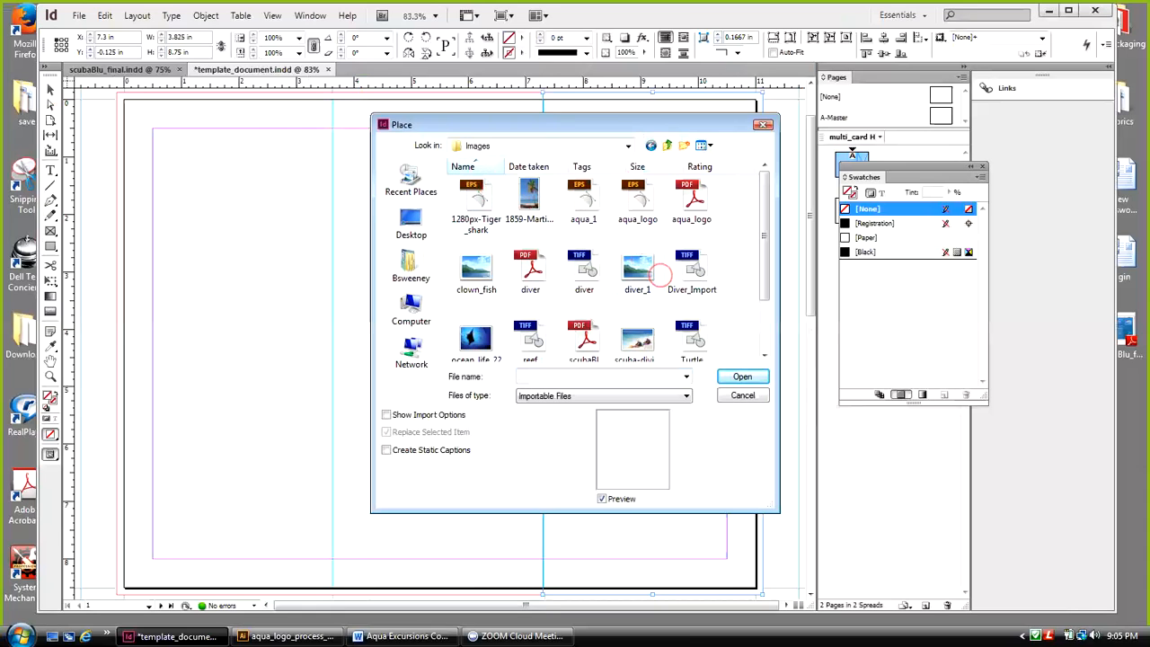
click(637, 267)
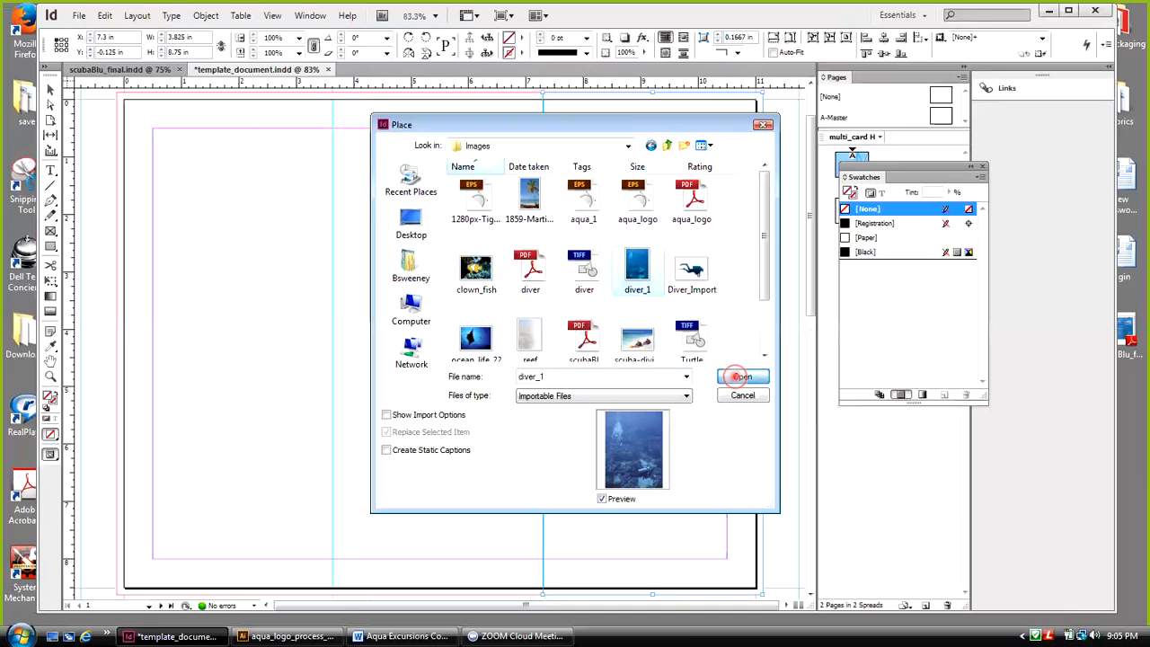
click(737, 377)
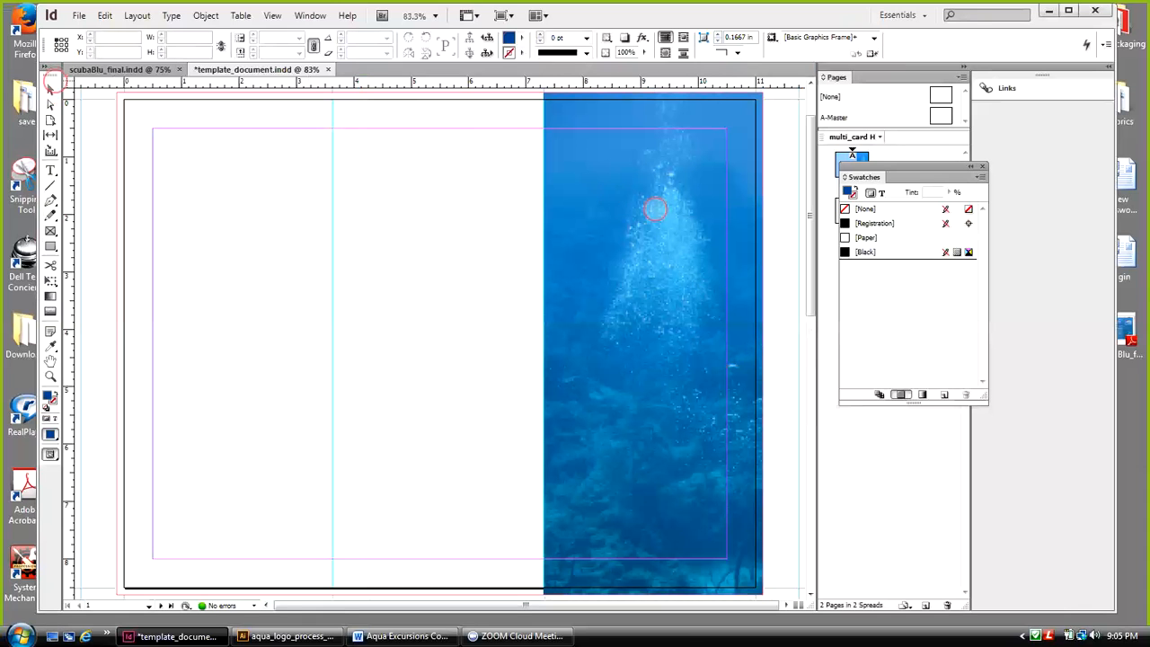
Select the diver photo inside the cover frame and scale it proportionally to about 69%, roughly 6.57 by 8.76 in
click(50, 88)
click(575, 212)
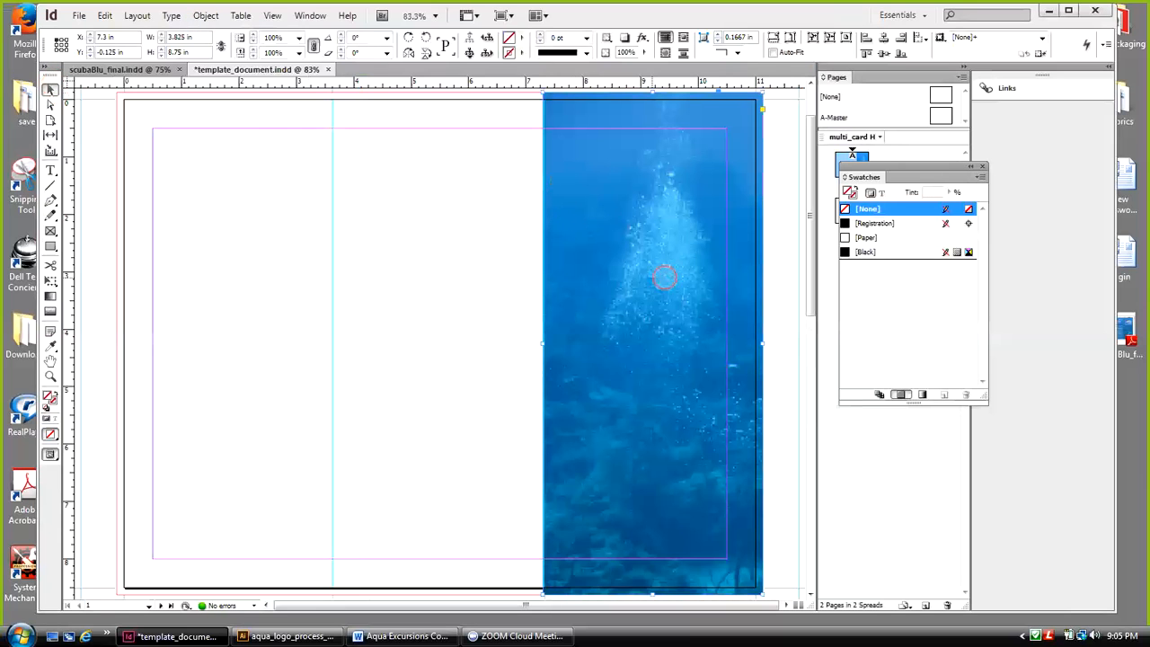
click(51, 104)
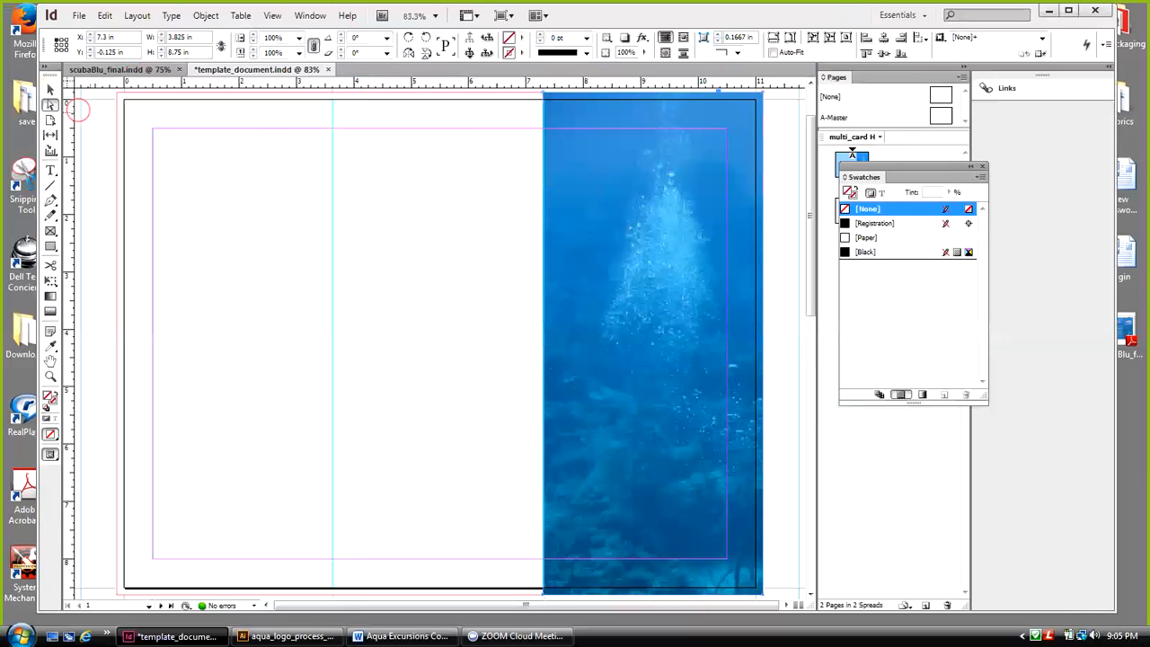
click(639, 248)
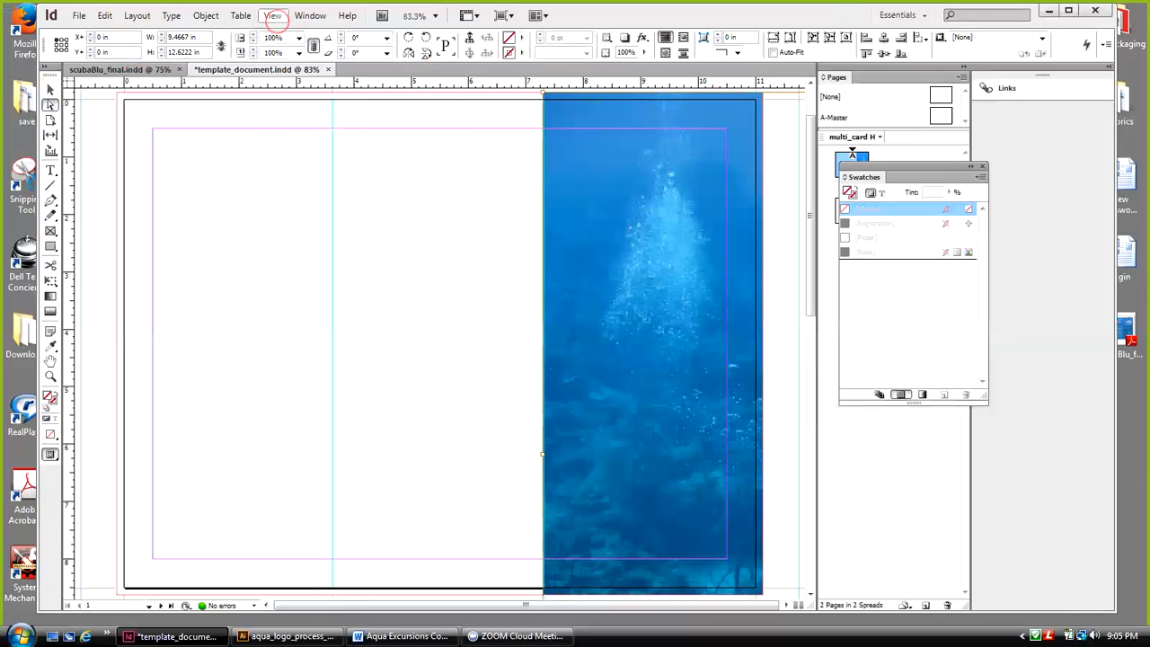
click(272, 15)
click(288, 105)
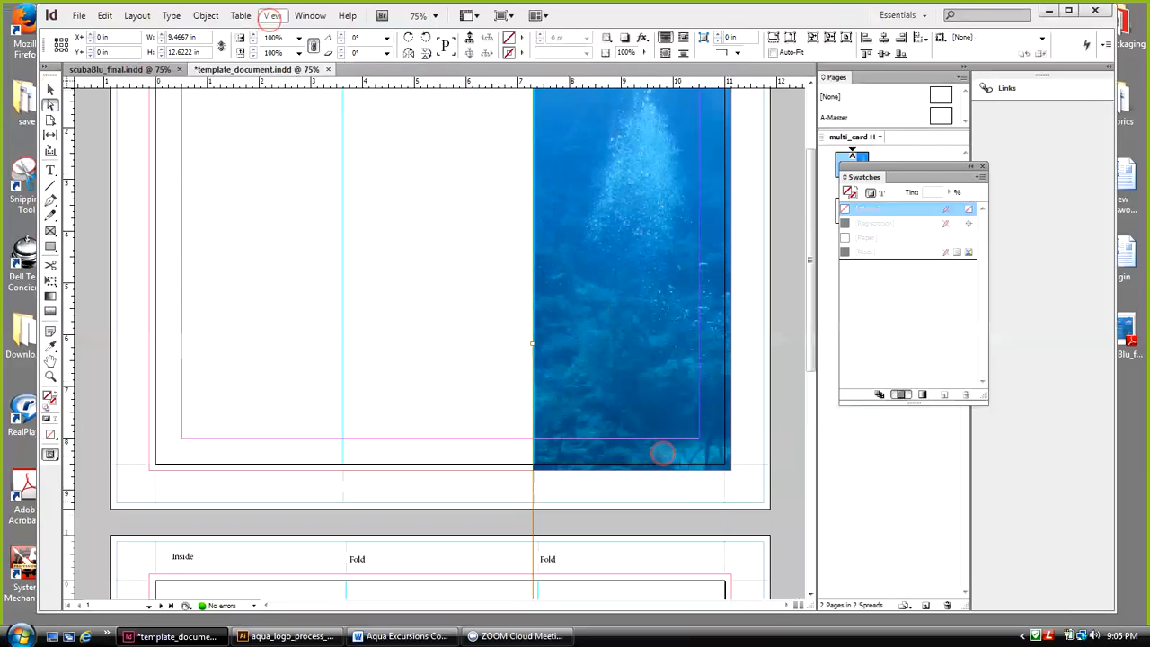
click(273, 15)
click(311, 106)
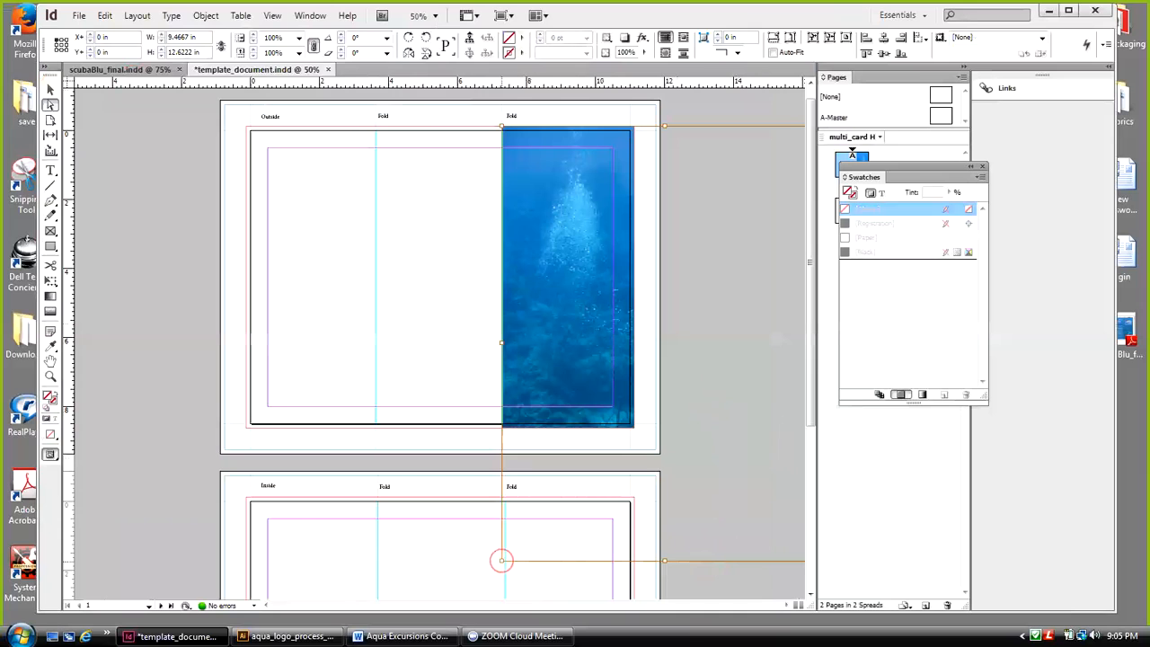
drag(500, 561, 602, 367)
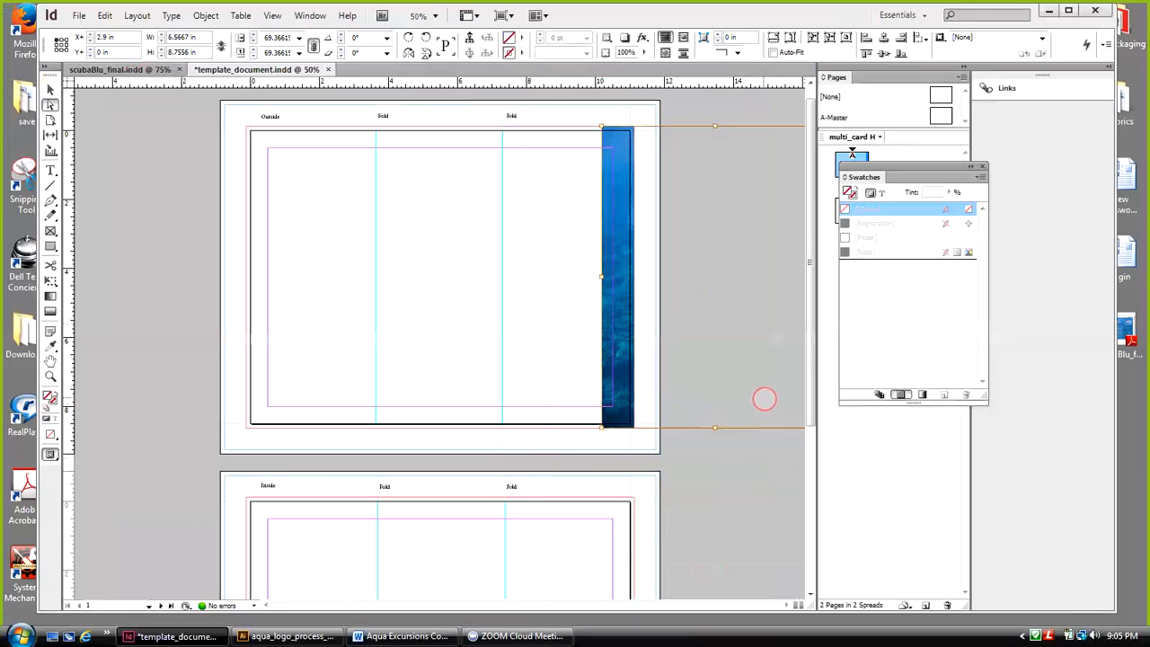
Shift the scaled photo within the cover frame to an X offset of about -2.4 in, showing the diver, and deselect it
drag(767, 394, 587, 394)
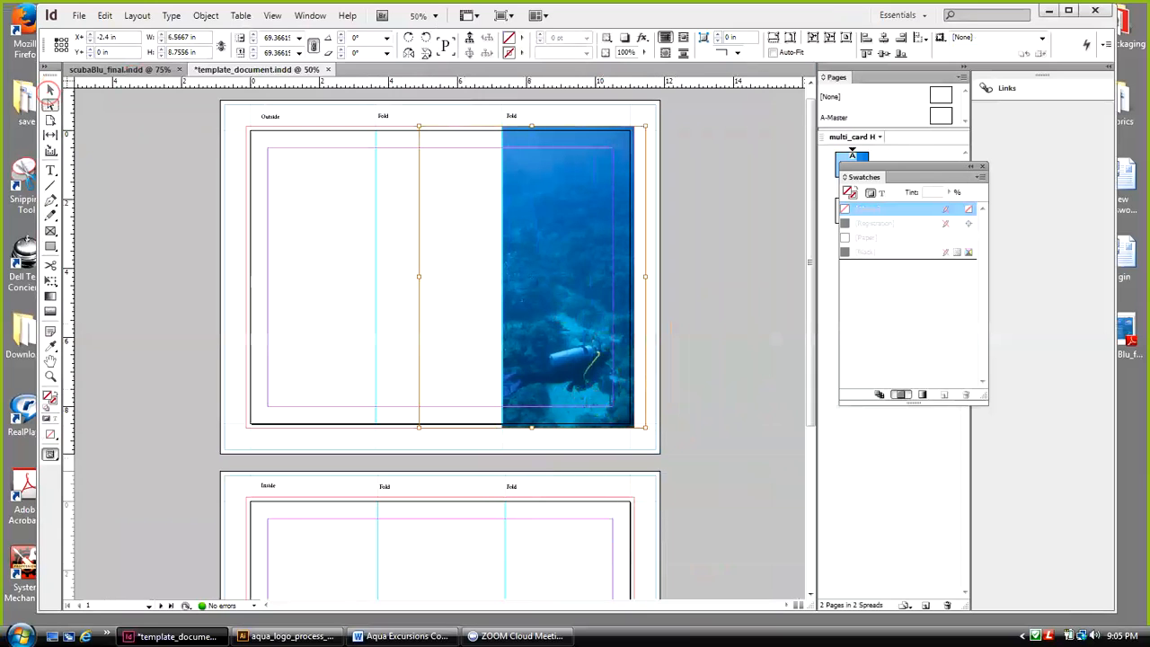
click(50, 91)
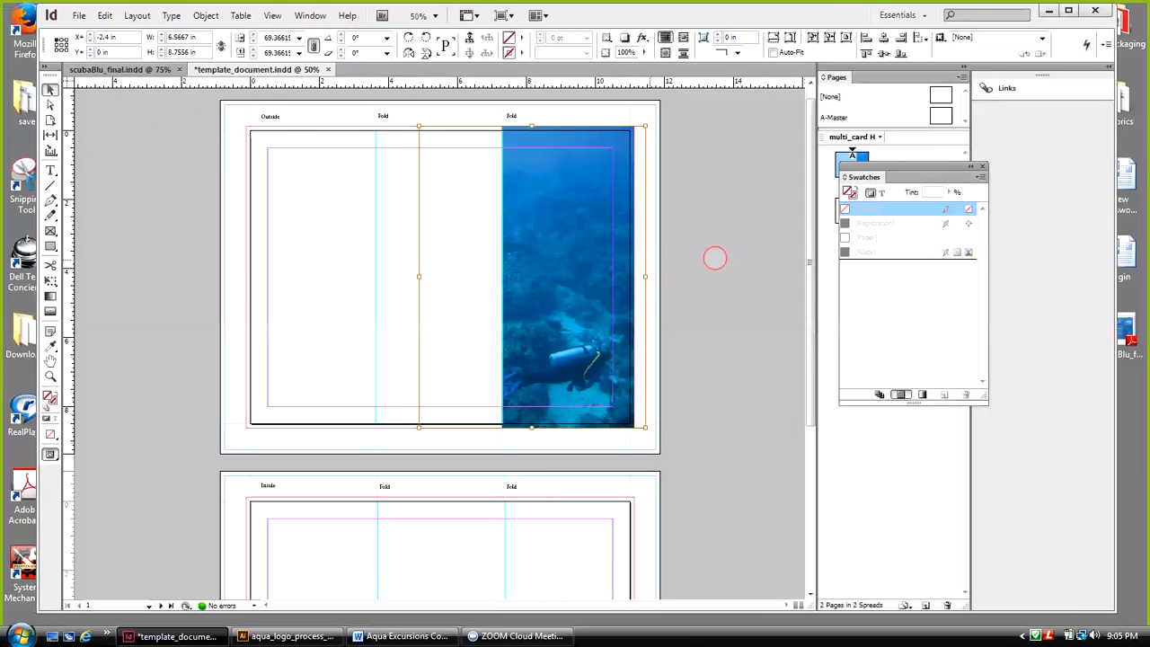
click(715, 258)
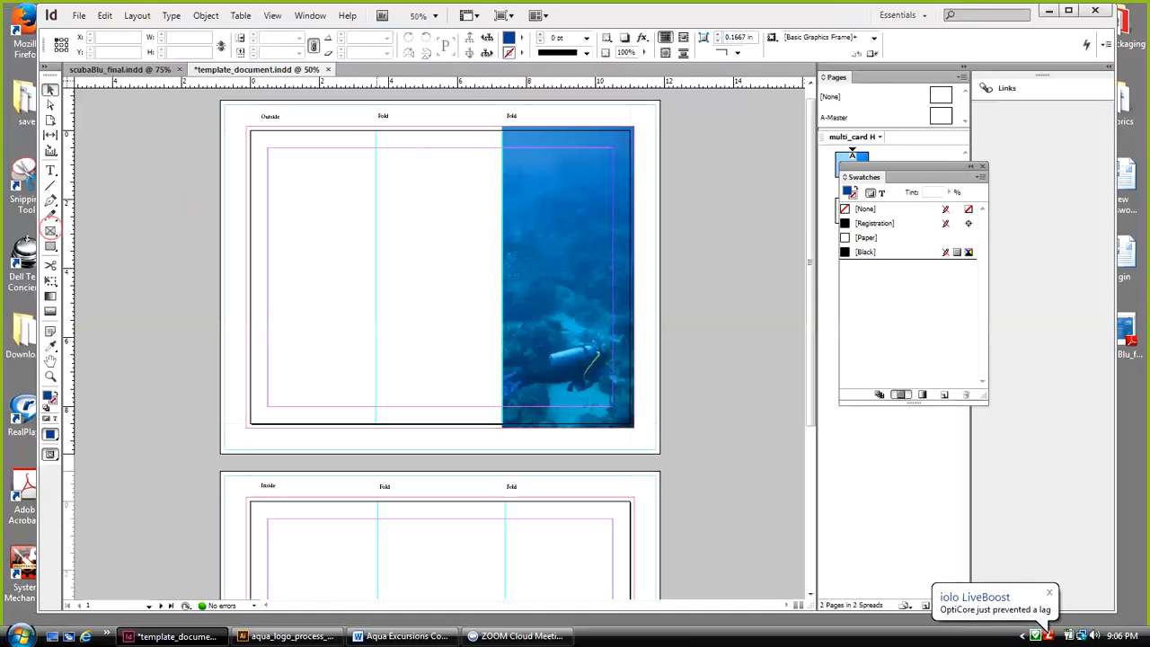
Draw a rectangle frame about 7.45 by 8.875 in over the two blank outside panels, from the upper bleed corner to the cover photo's edge
drag(50, 232, 86, 229)
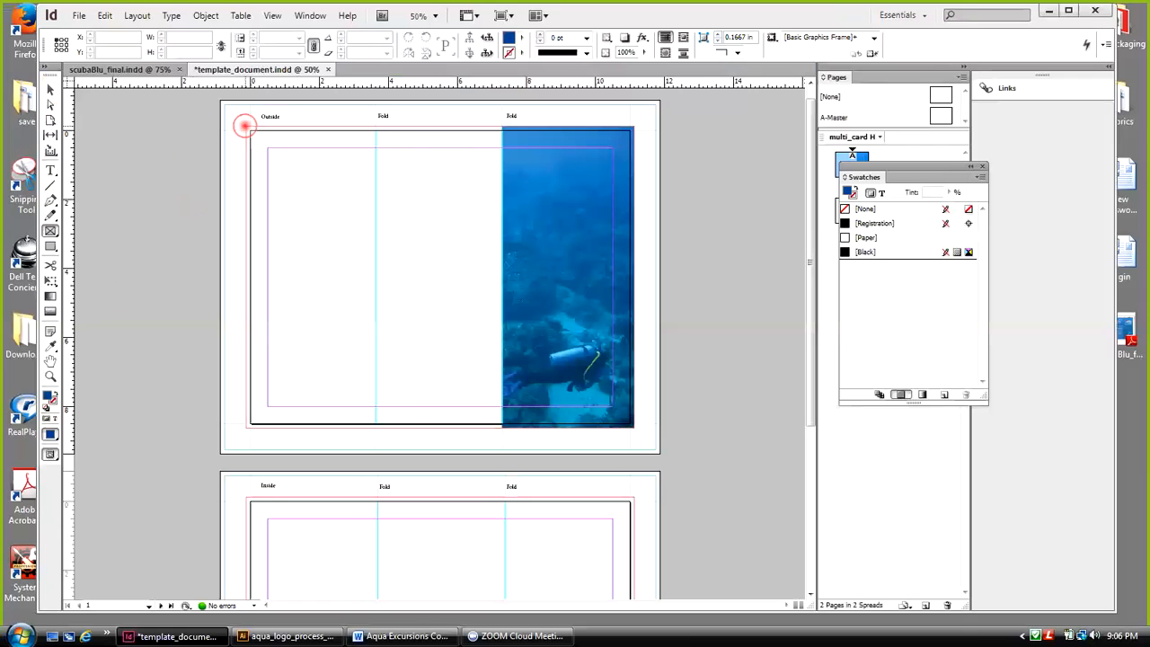
drag(245, 125, 437, 426)
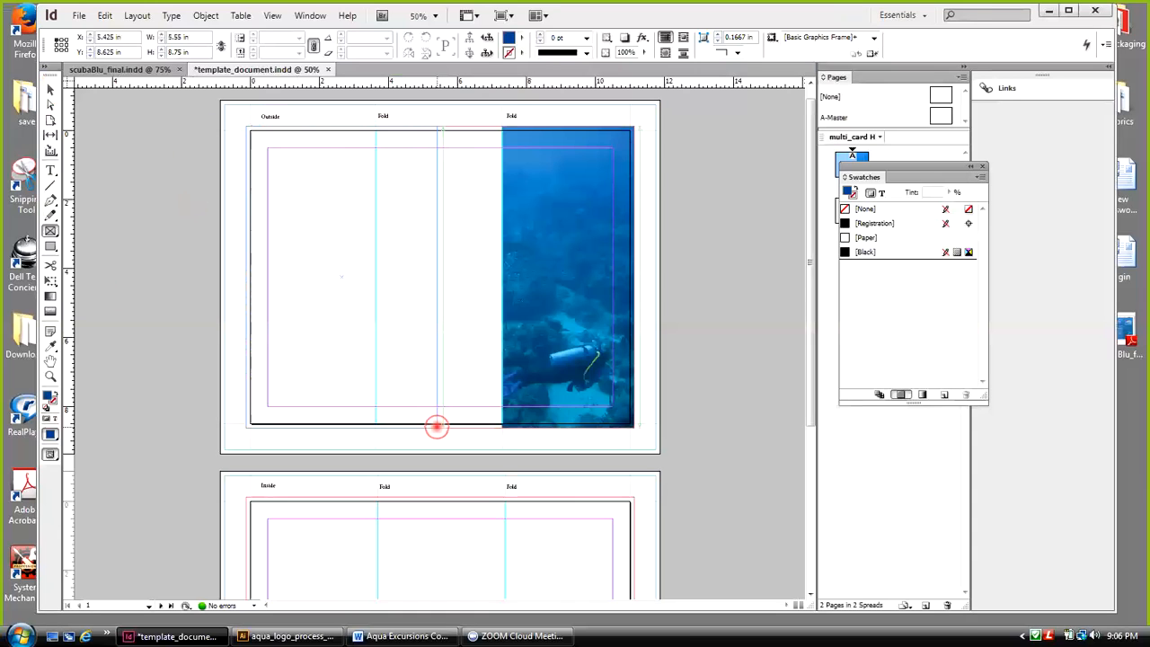
drag(439, 427, 502, 433)
click(502, 432)
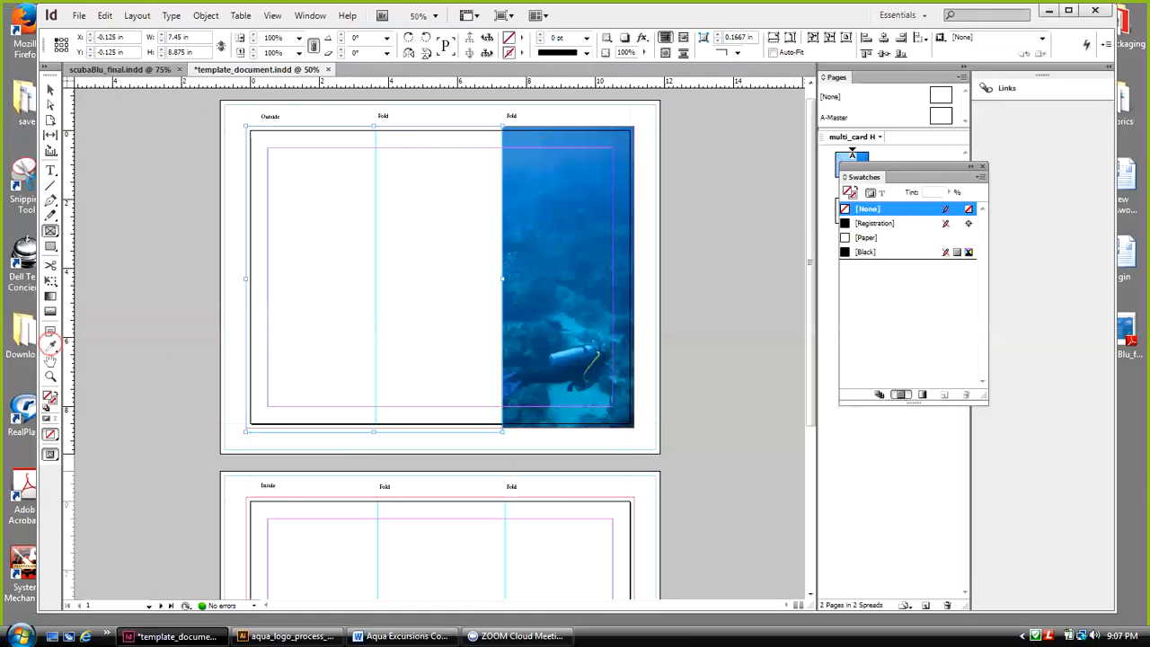
Try filling the new two-panel frame with a blue sampled by Eyedropper near the top of the diver photo
click(50, 345)
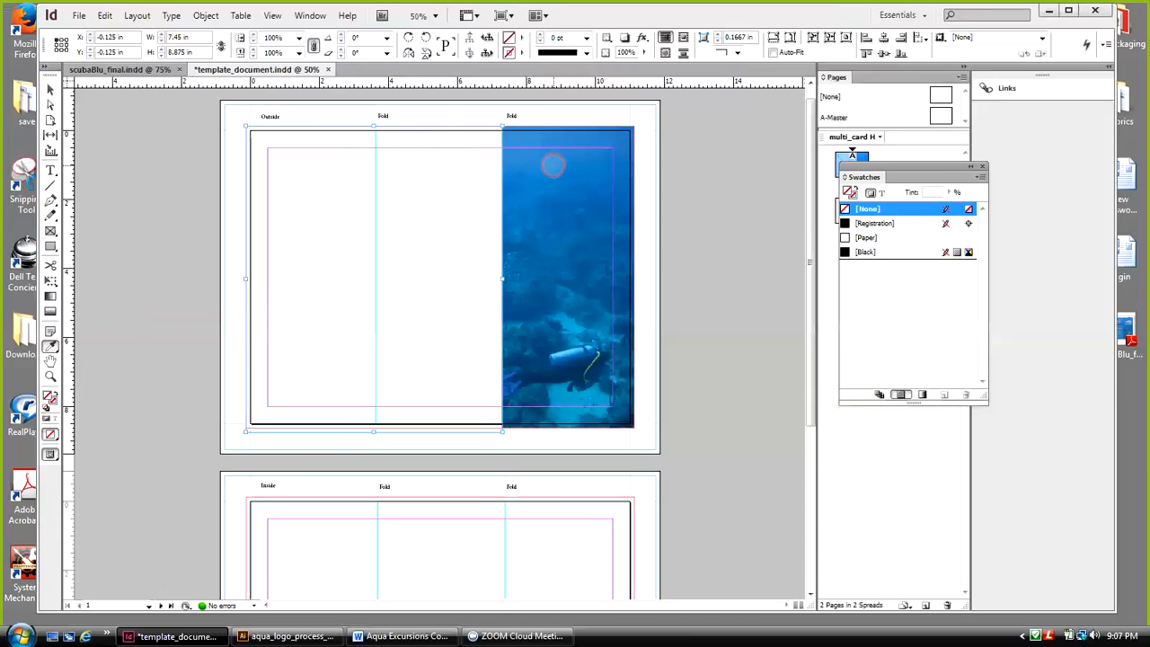
click(553, 165)
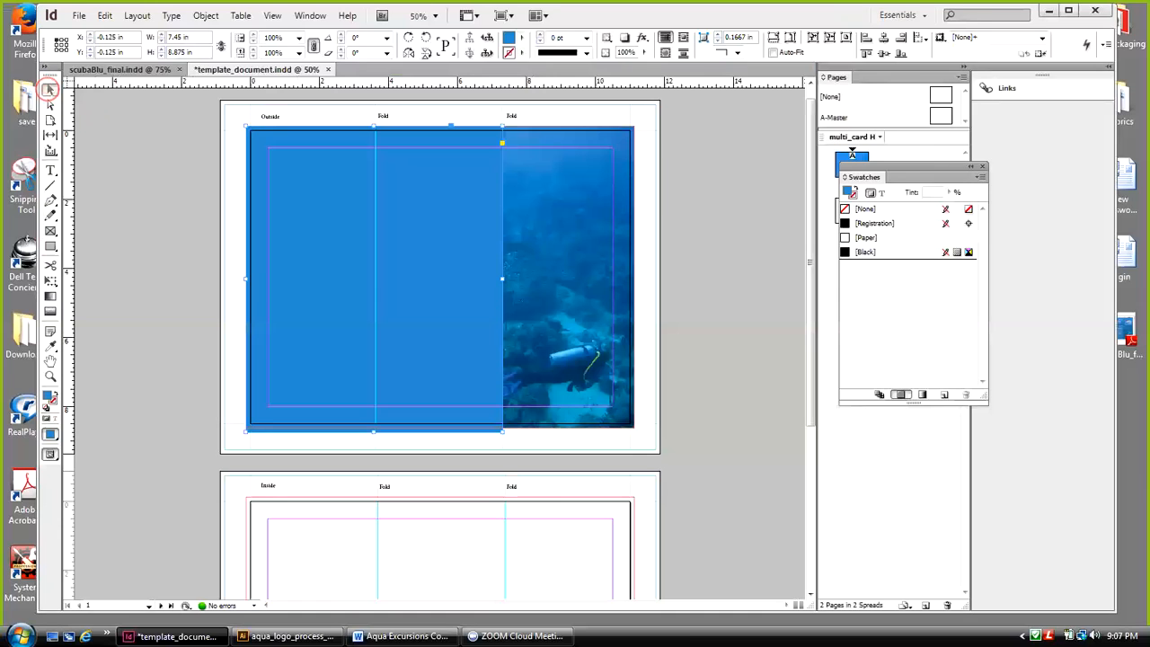
click(50, 90)
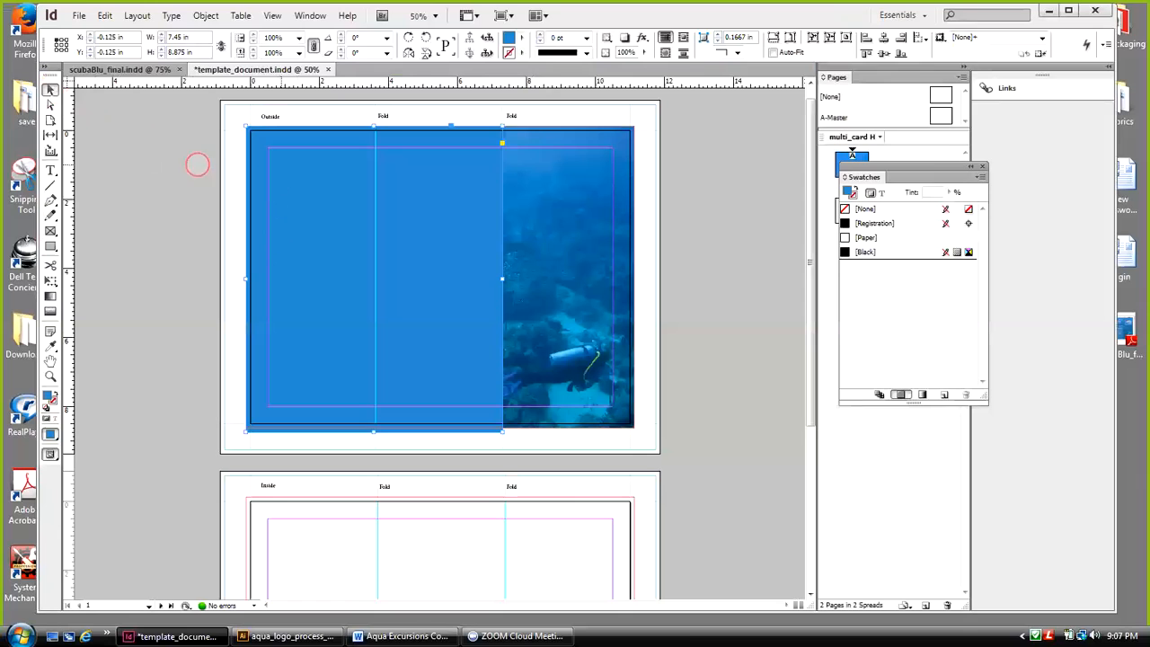
click(197, 164)
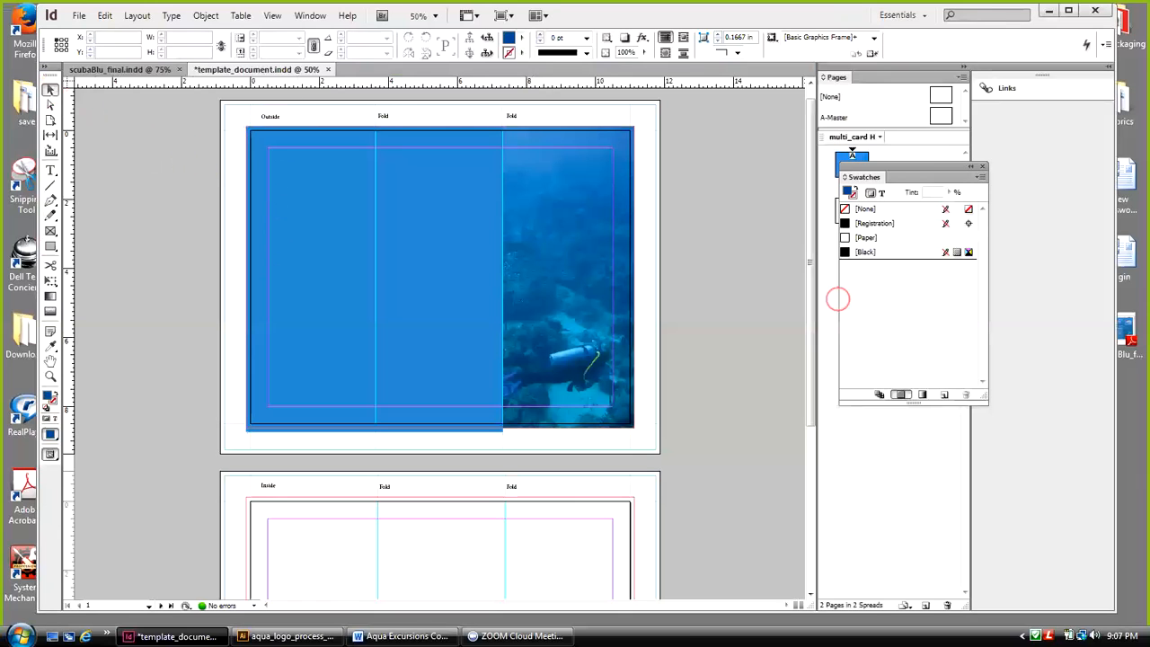
Try a darker blue fill for the two-panel frame, sampled with the Eyedropper from the photo's inner edge
click(404, 233)
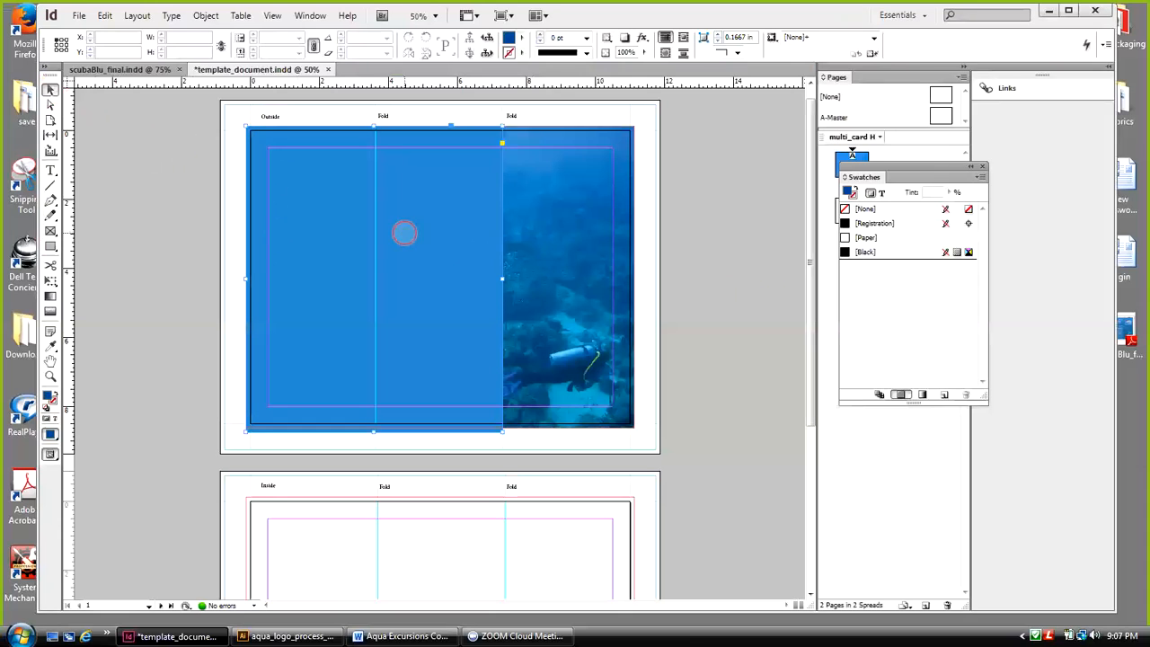
click(50, 346)
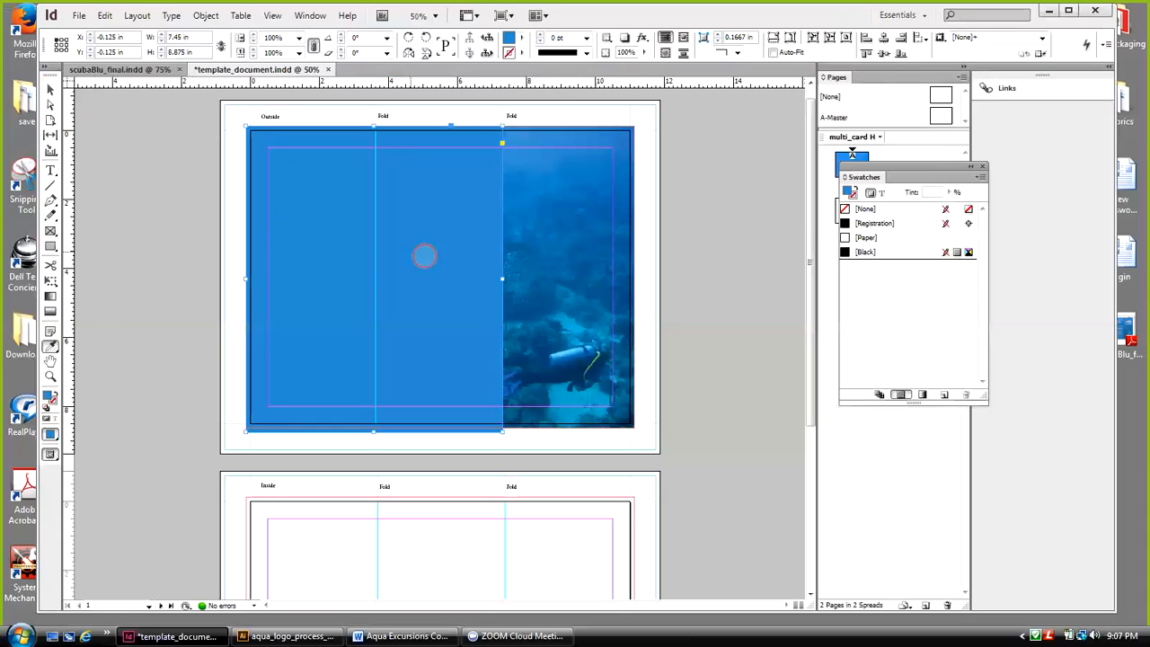
click(512, 246)
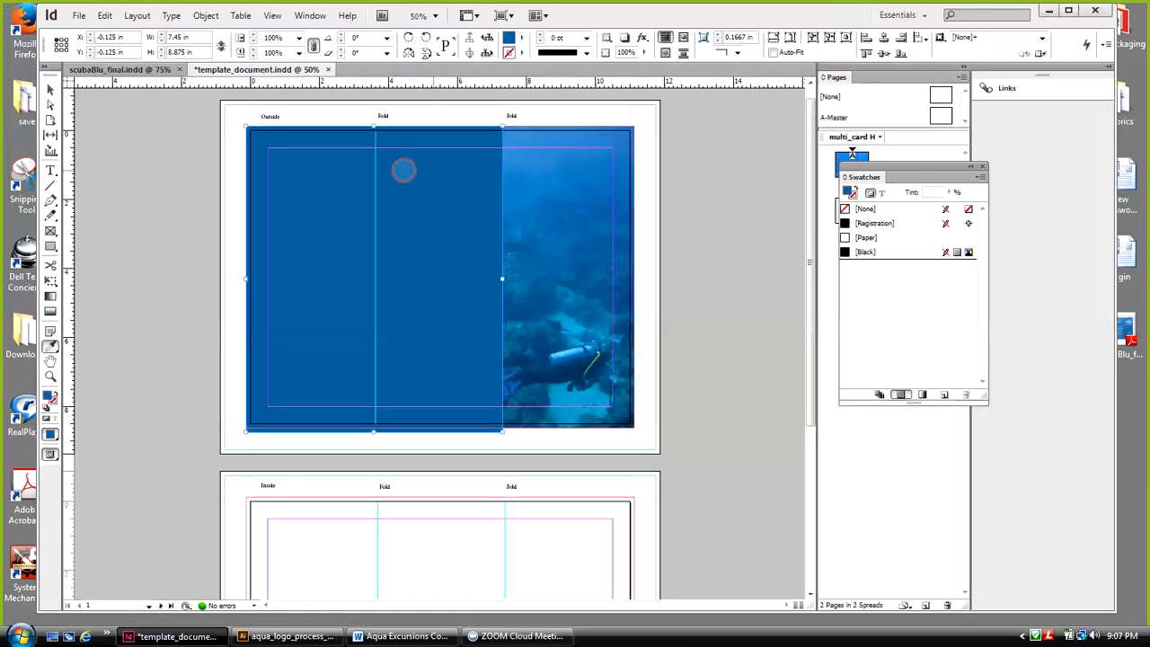
click(51, 89)
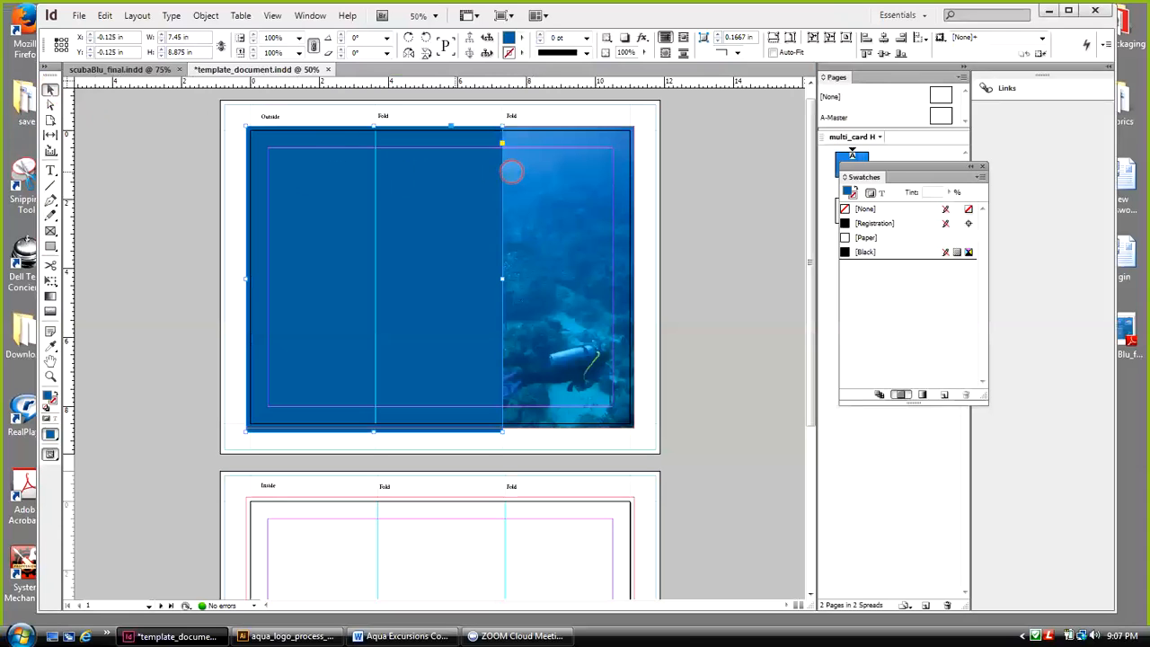
click(535, 184)
click(417, 206)
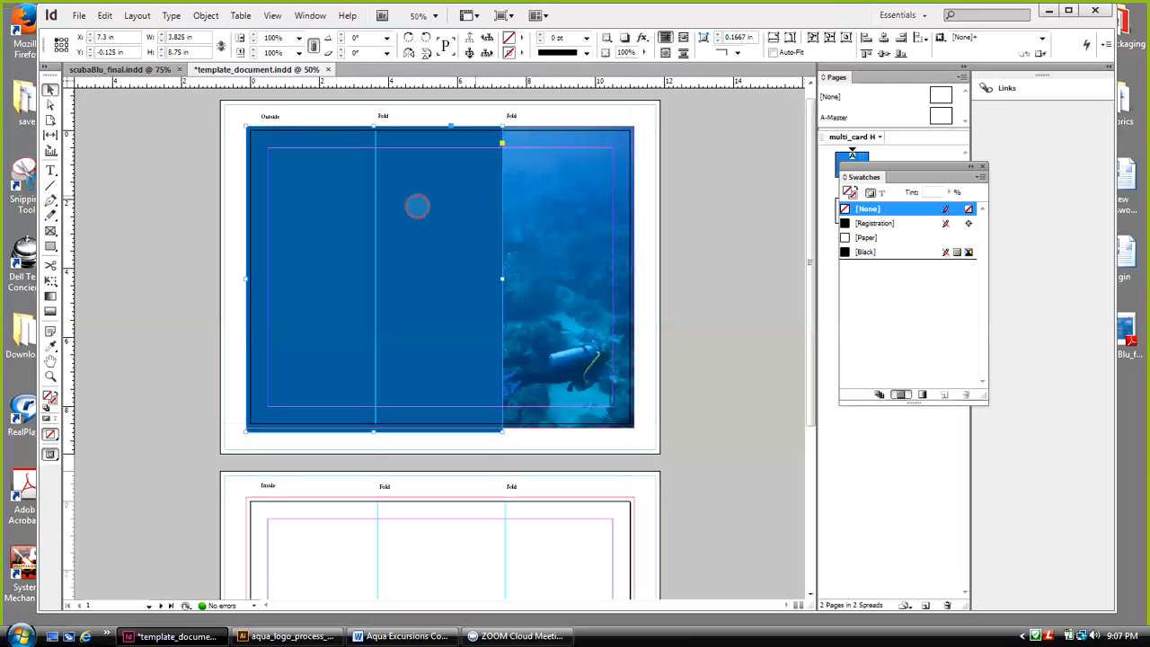
Try a brighter blue fill for the two-panel frame, sampled from the water just above the diver
click(50, 345)
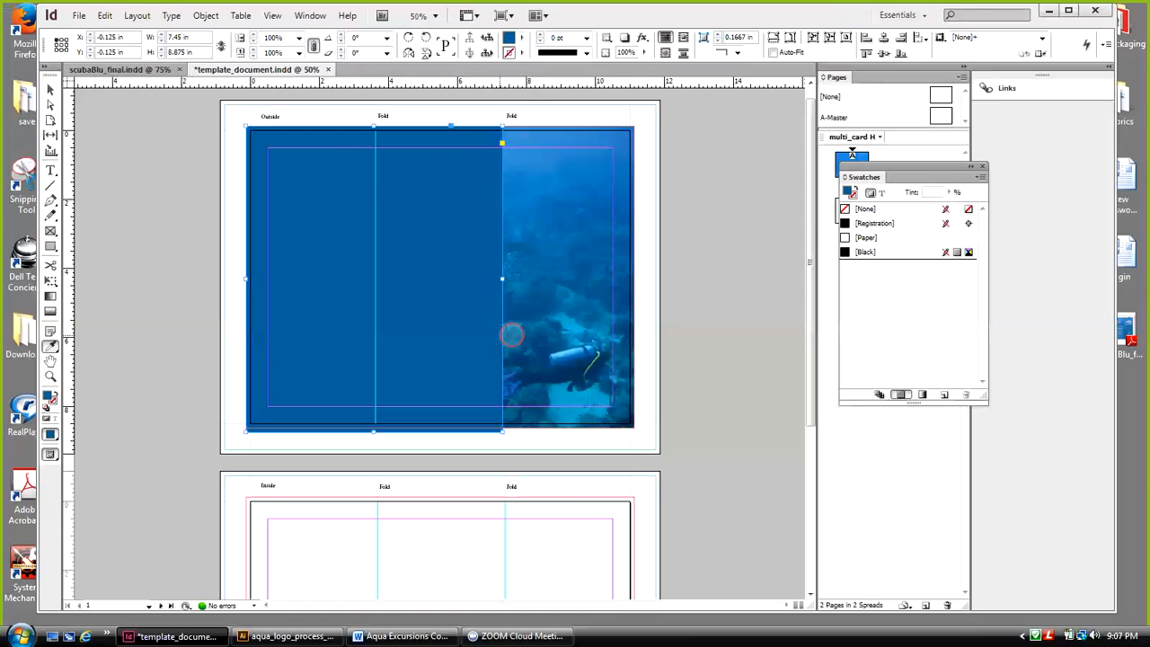
click(571, 322)
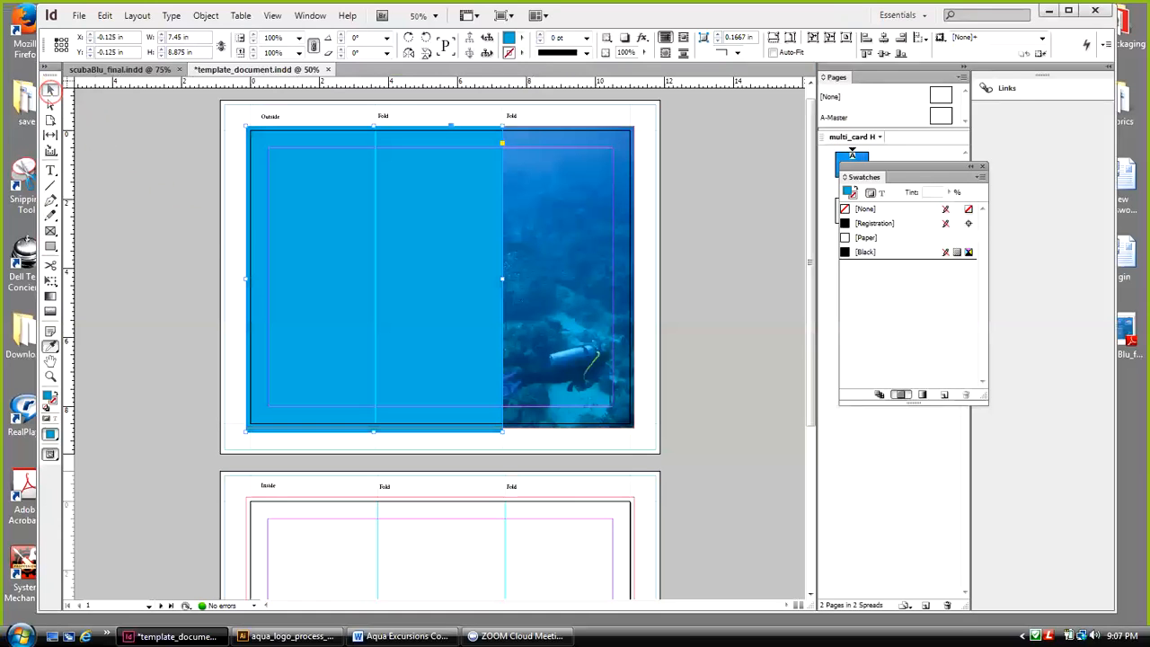
click(50, 90)
Fill the two-panel frame with a medium blue sampled from the photo's upper water, and compare it with scubaBlu_final.indd
click(50, 346)
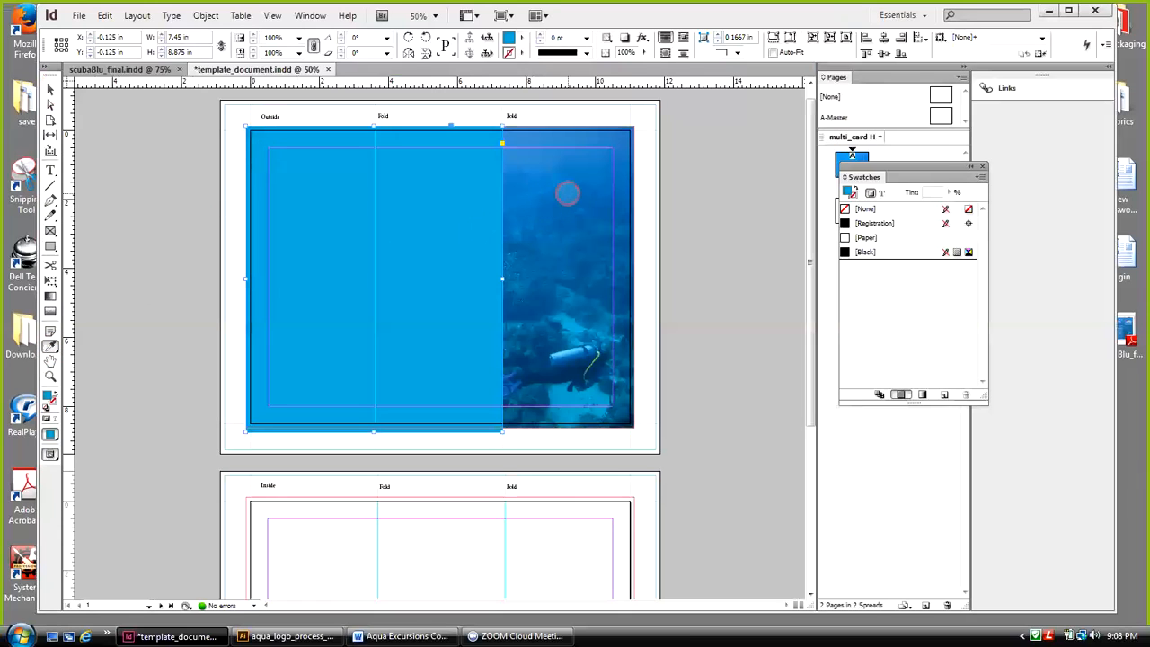
click(553, 185)
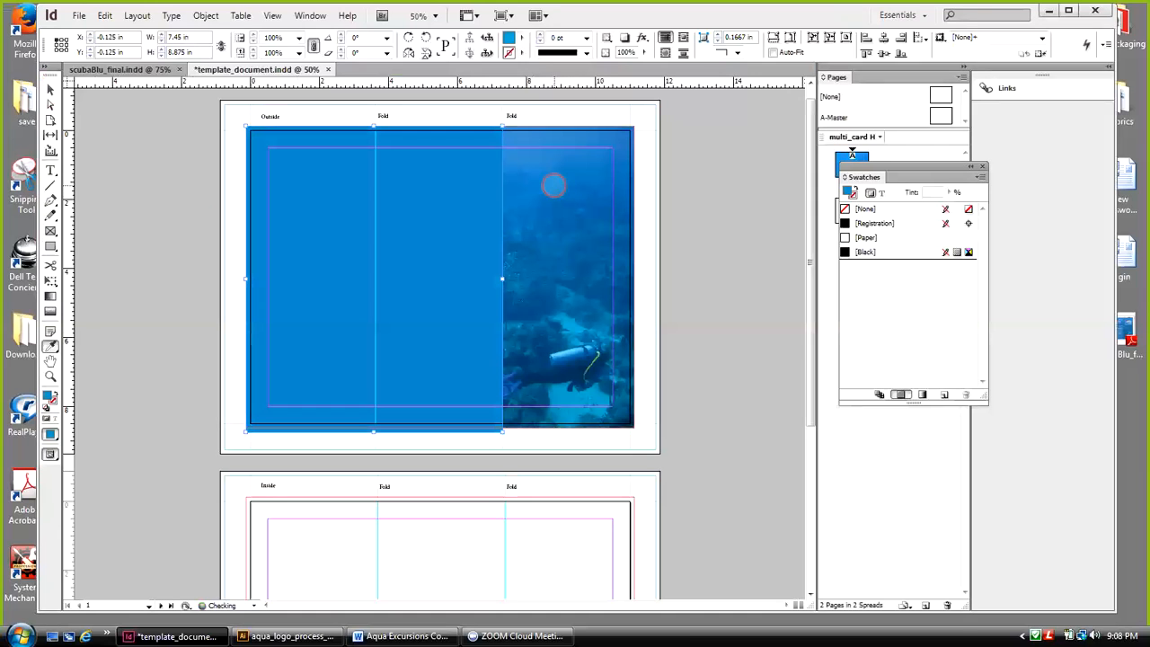
click(50, 89)
click(130, 144)
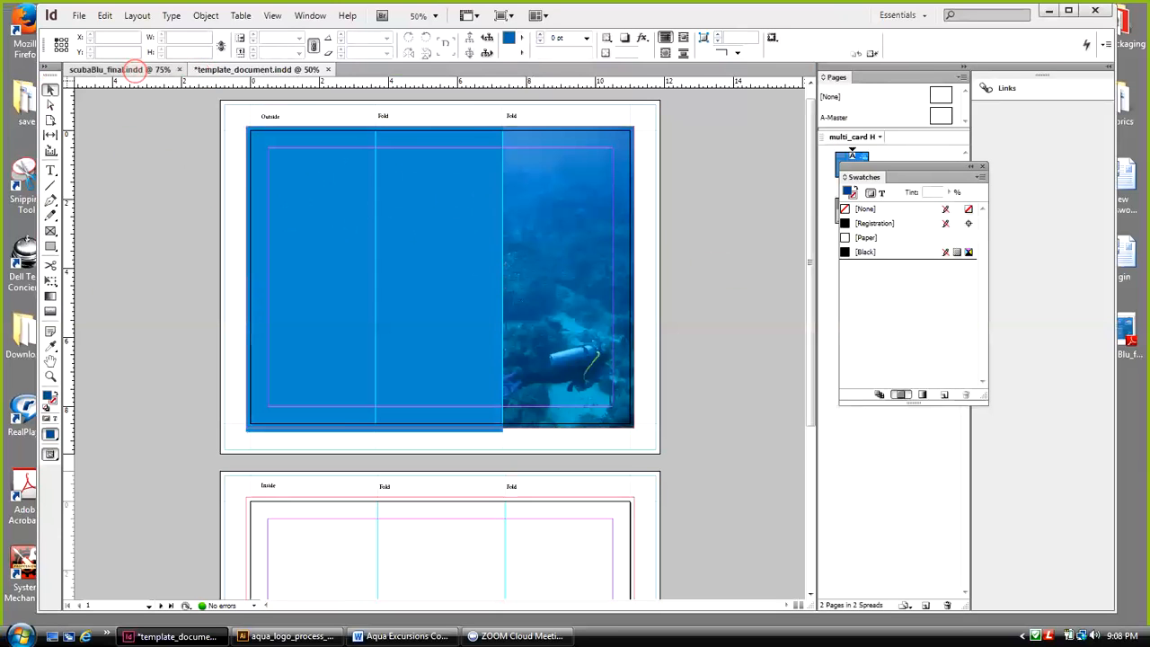
click(126, 70)
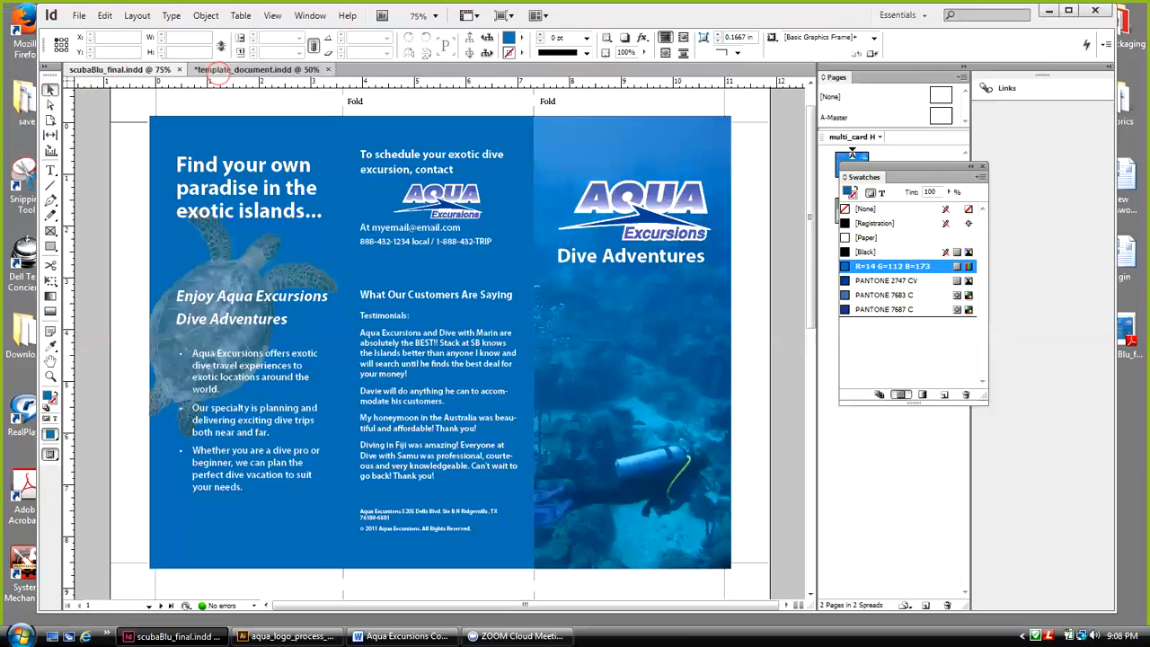
click(218, 70)
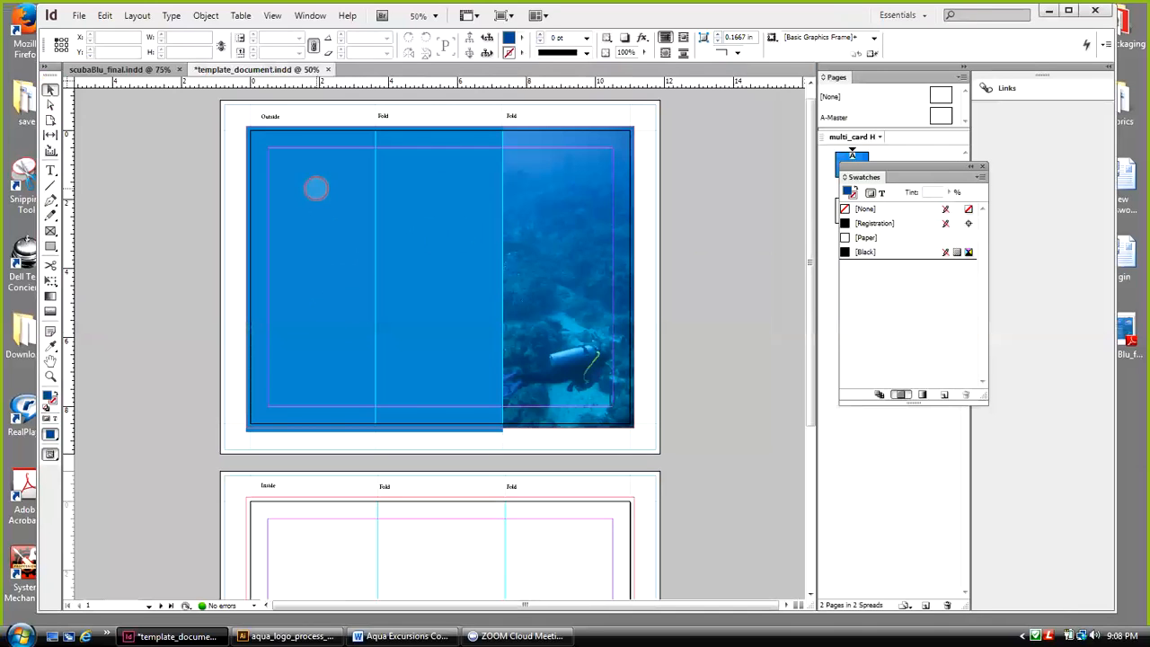
Save the two-panel frame's fill as a process CMYK color swatch named with its color value, C=81 M=37 Y=2 K=0
click(279, 184)
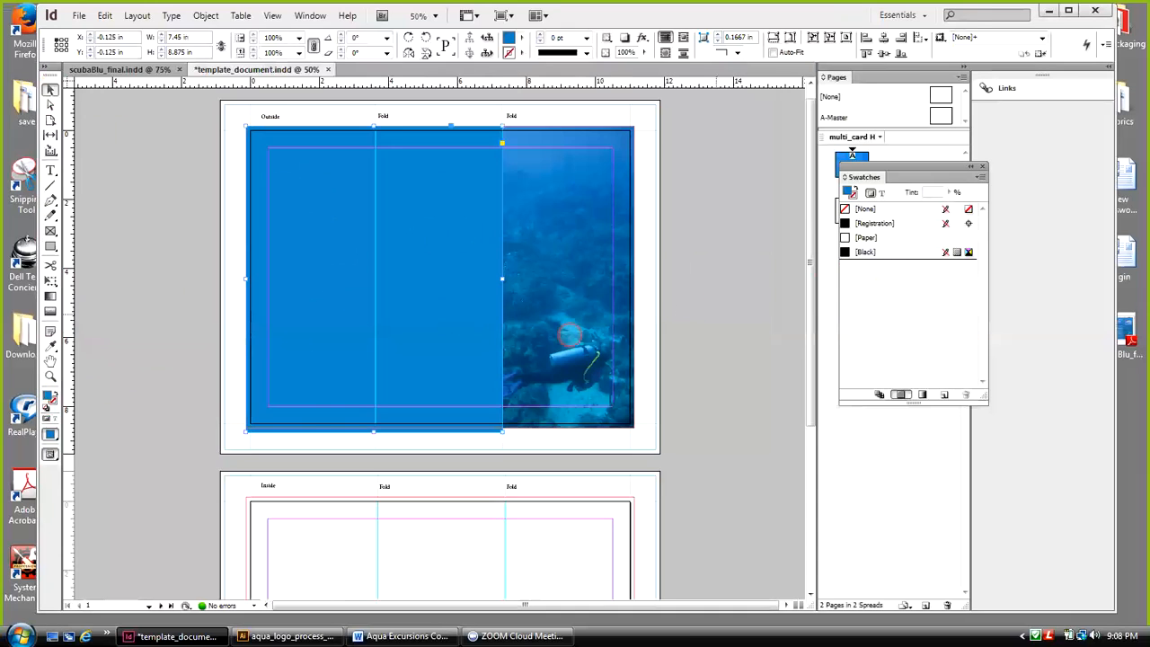
click(51, 434)
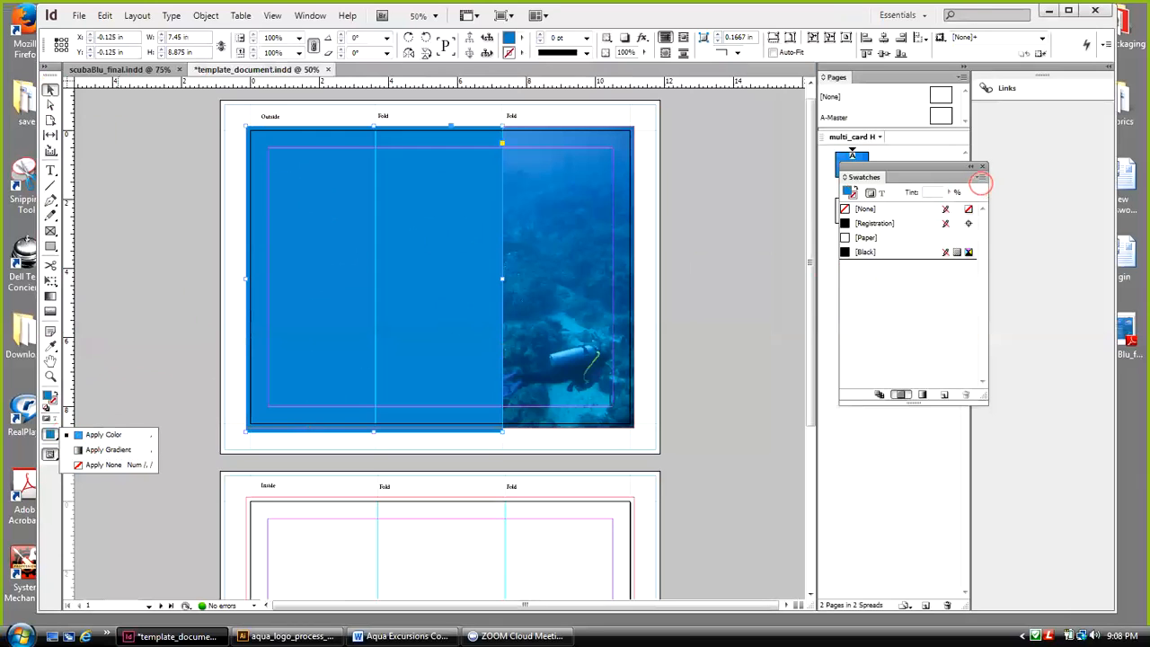
click(981, 177)
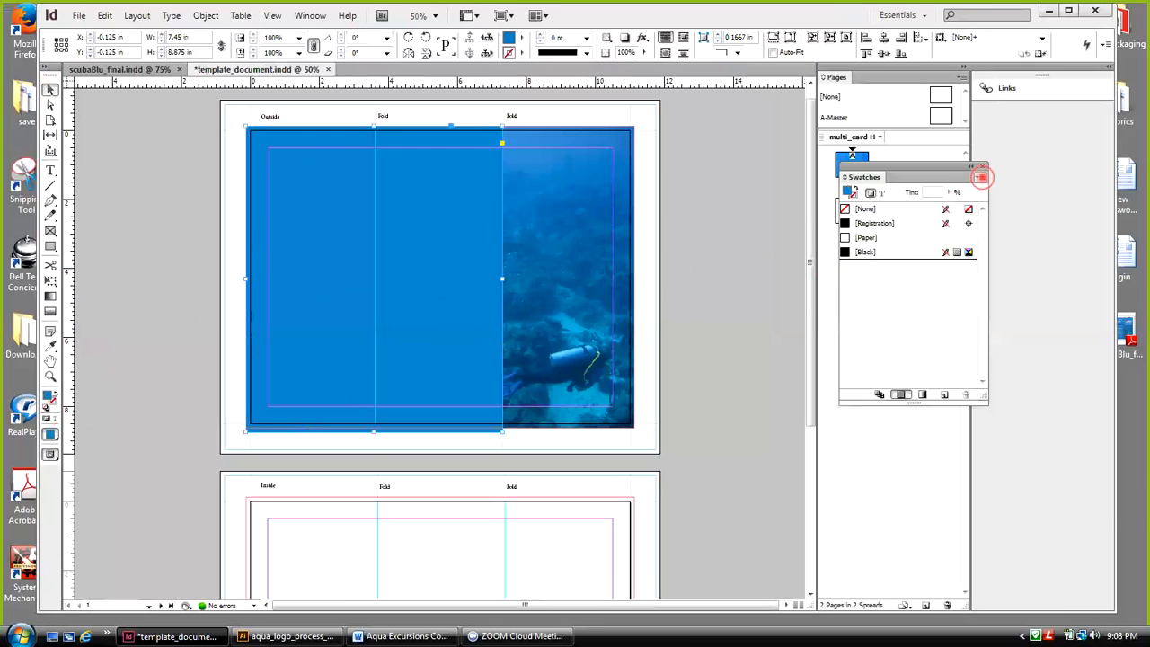
click(1024, 182)
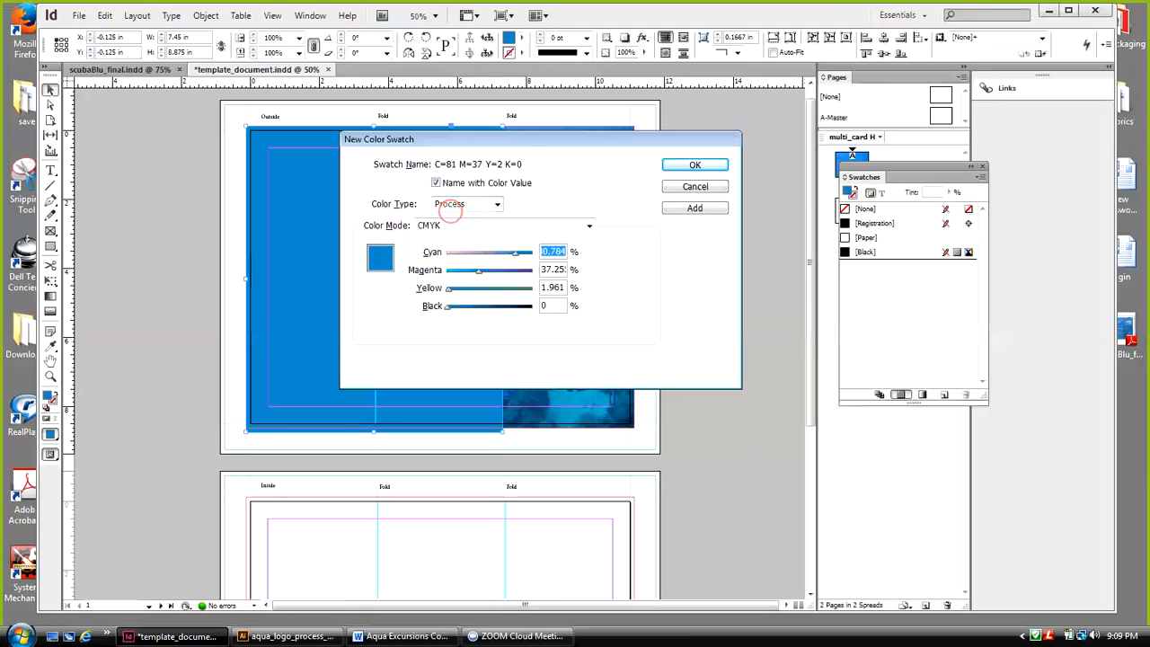
drag(526, 141, 583, 144)
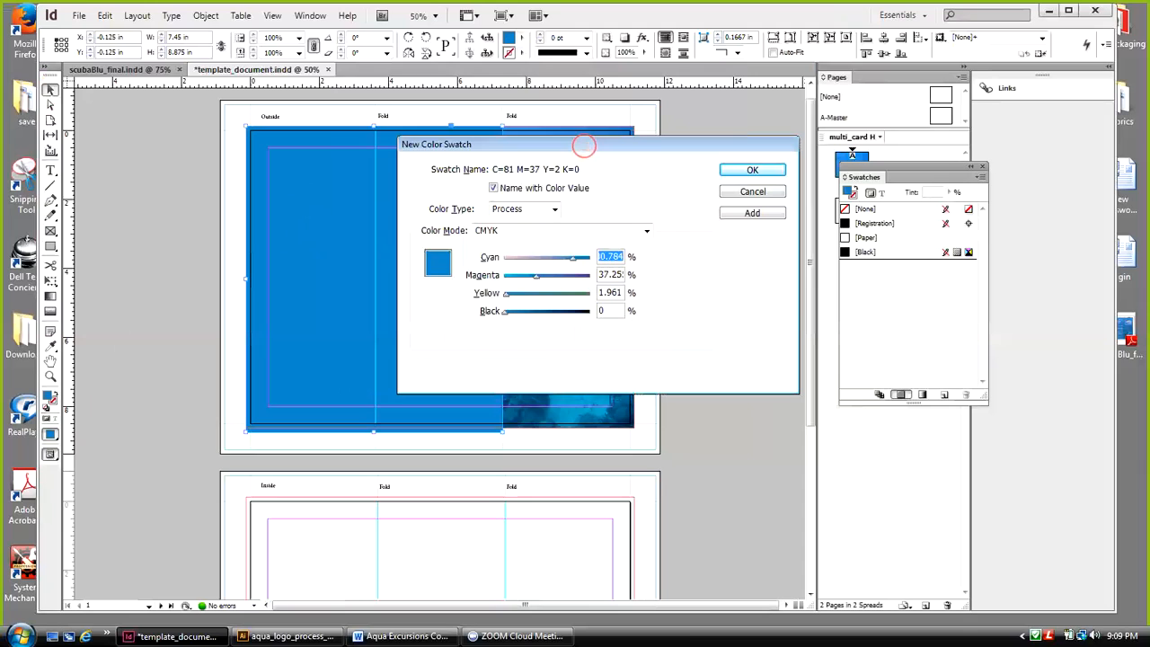
click(731, 170)
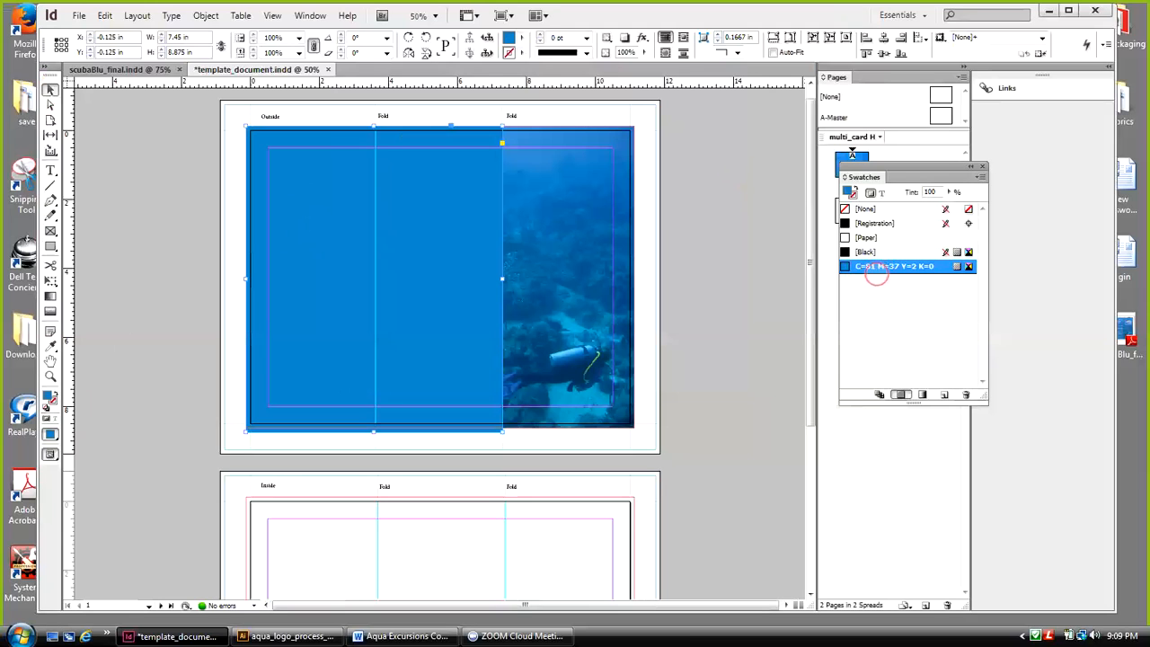
click(655, 176)
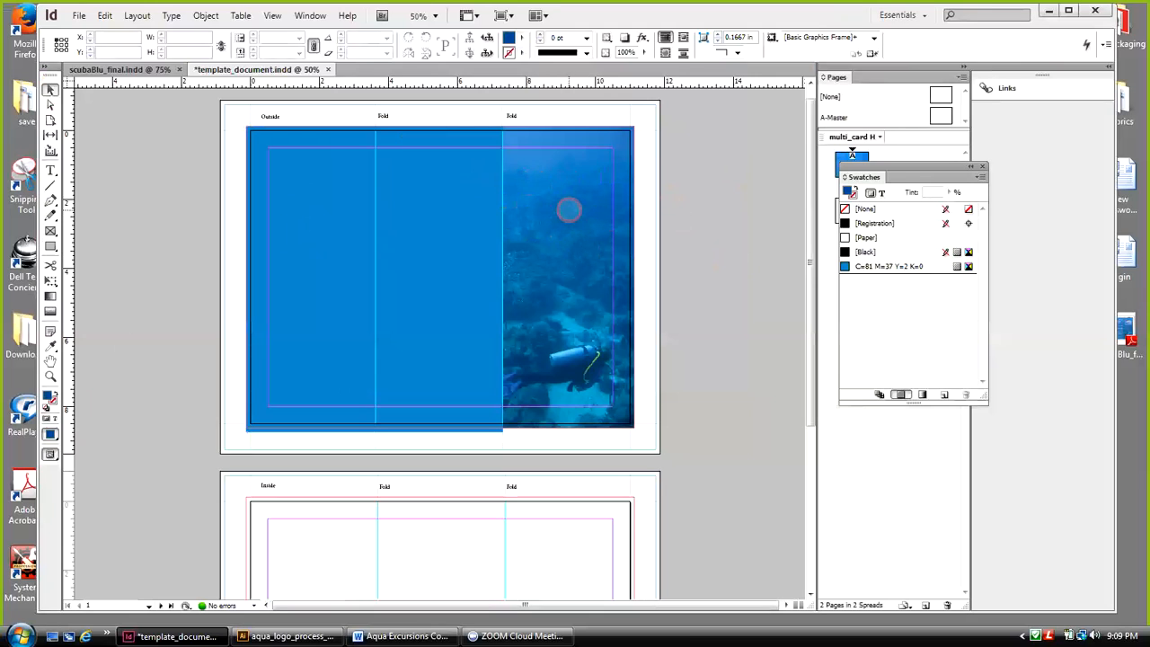
Sample a dark blue from the photo's inner edge above the diver and save it as process CMYK swatch C=96 M=69 Y=28 K=9
click(560, 204)
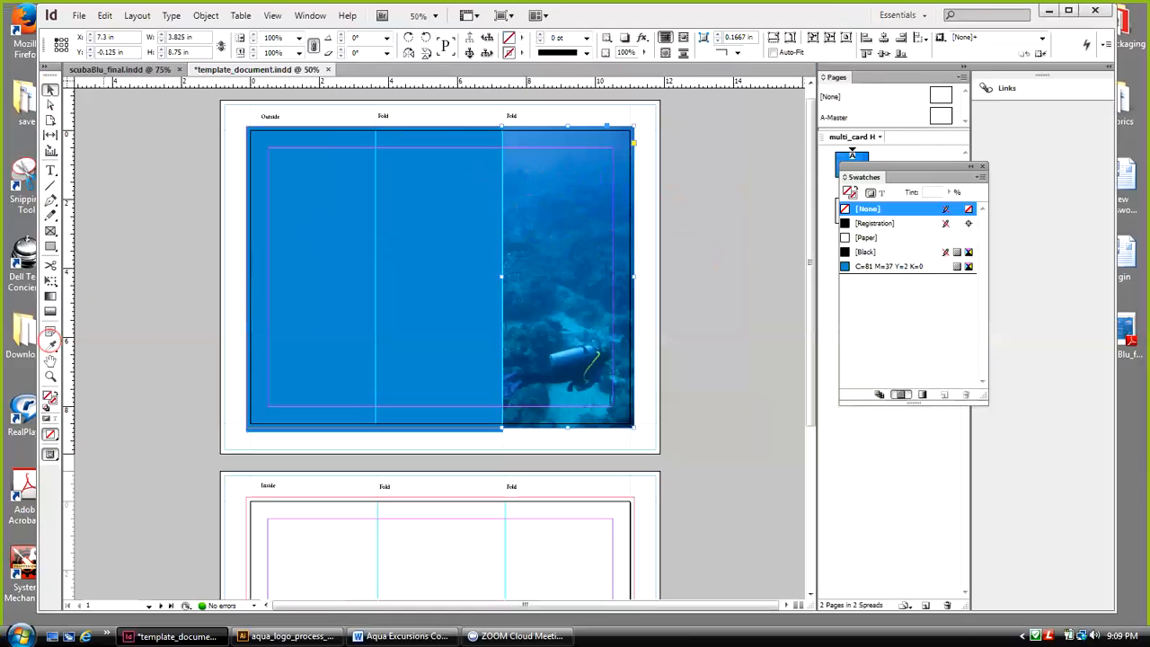
click(50, 345)
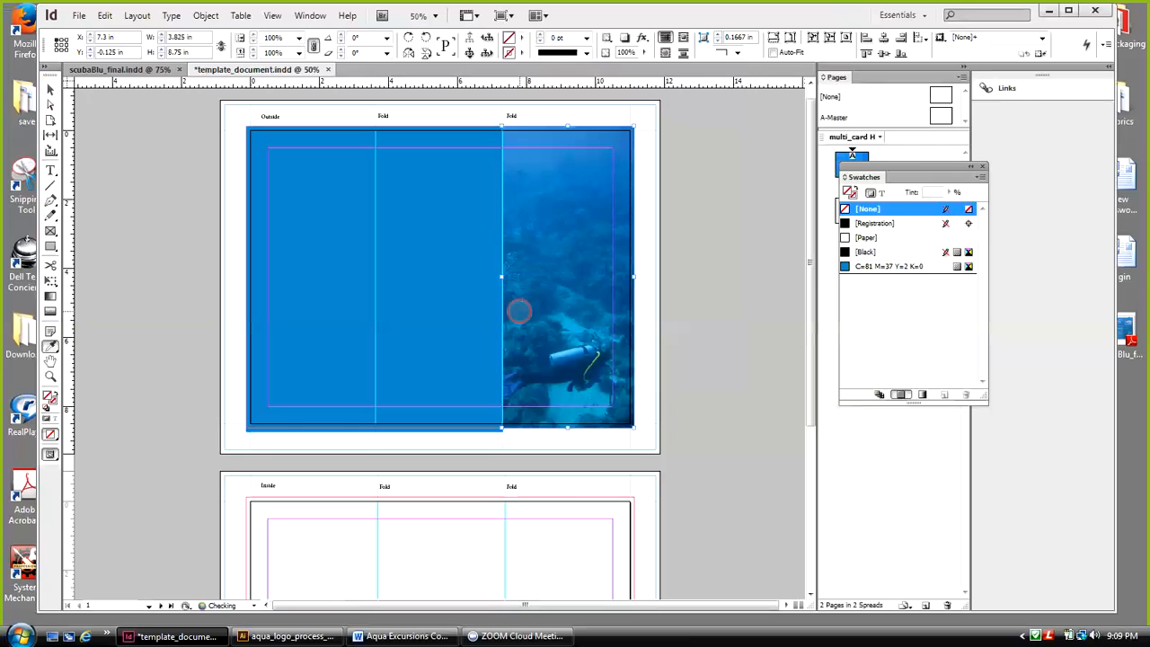
click(519, 311)
click(980, 176)
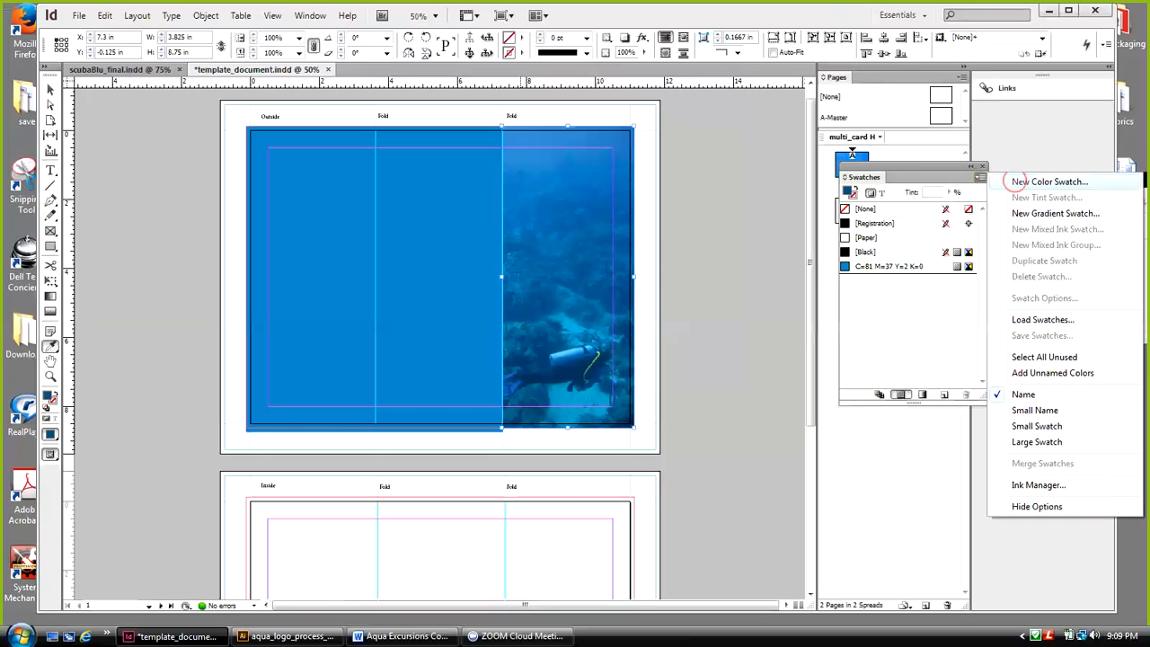
click(1018, 183)
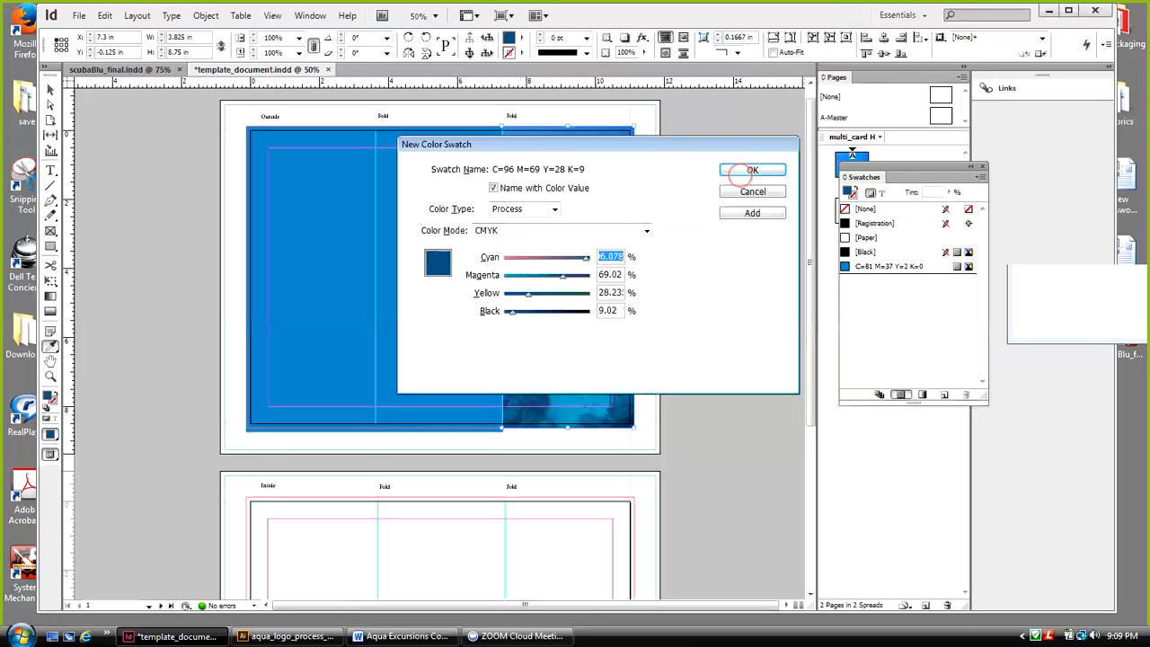
click(752, 213)
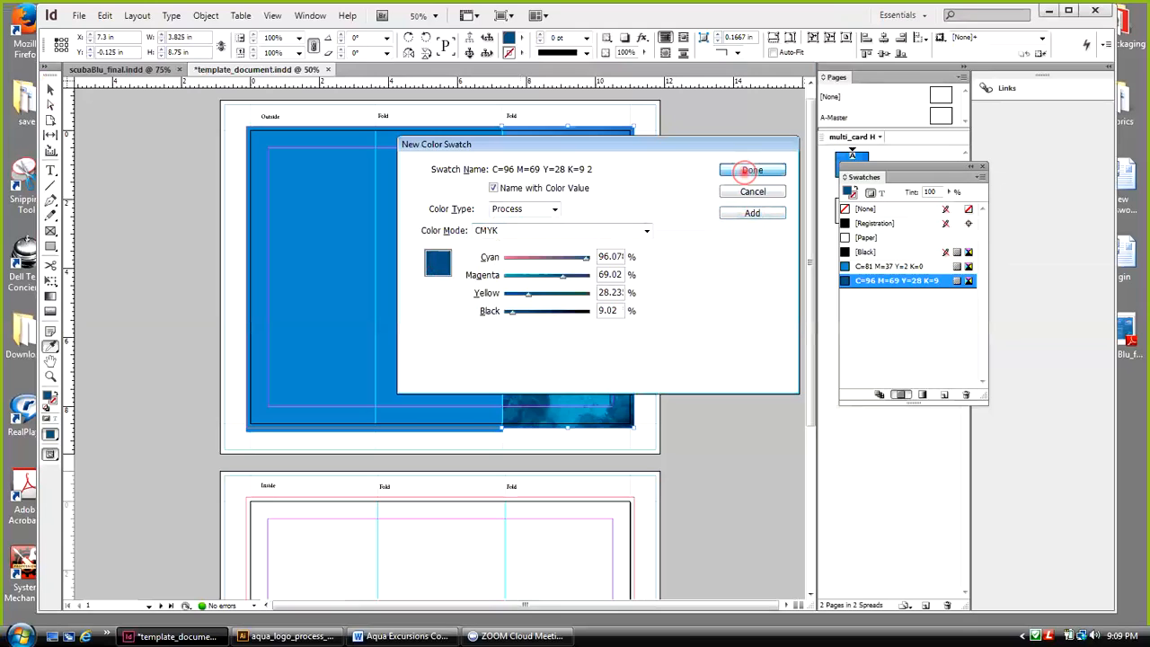
click(752, 169)
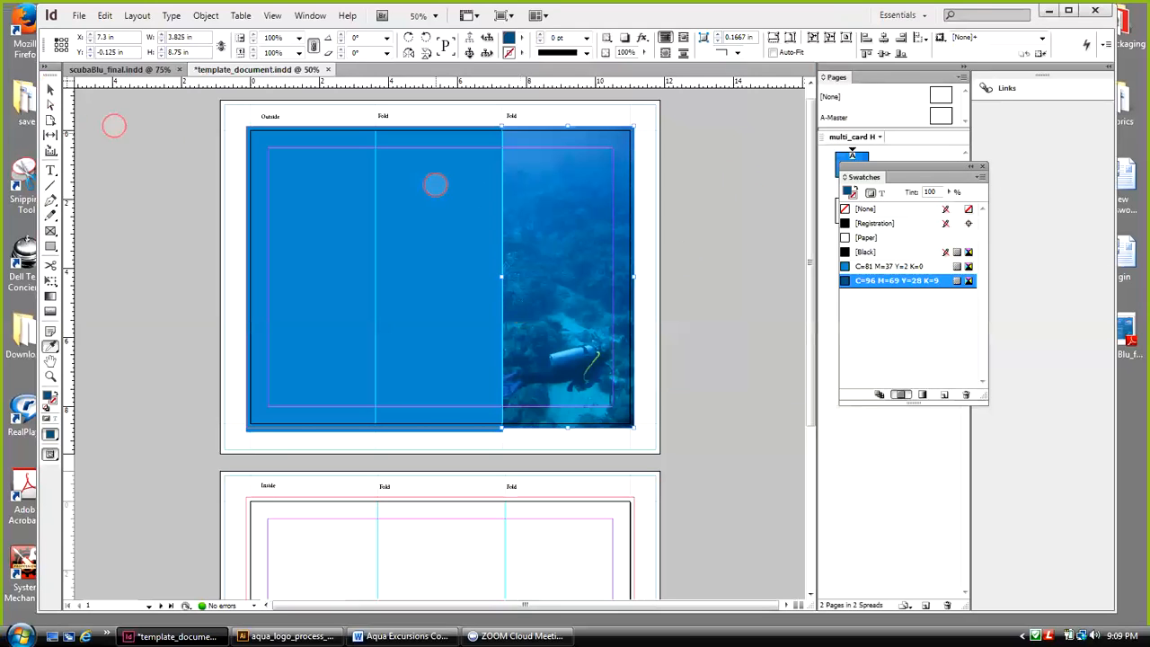
Shorten the two-panel blue frame from its lower edge to 8.75 in high, level with the bleed
click(50, 86)
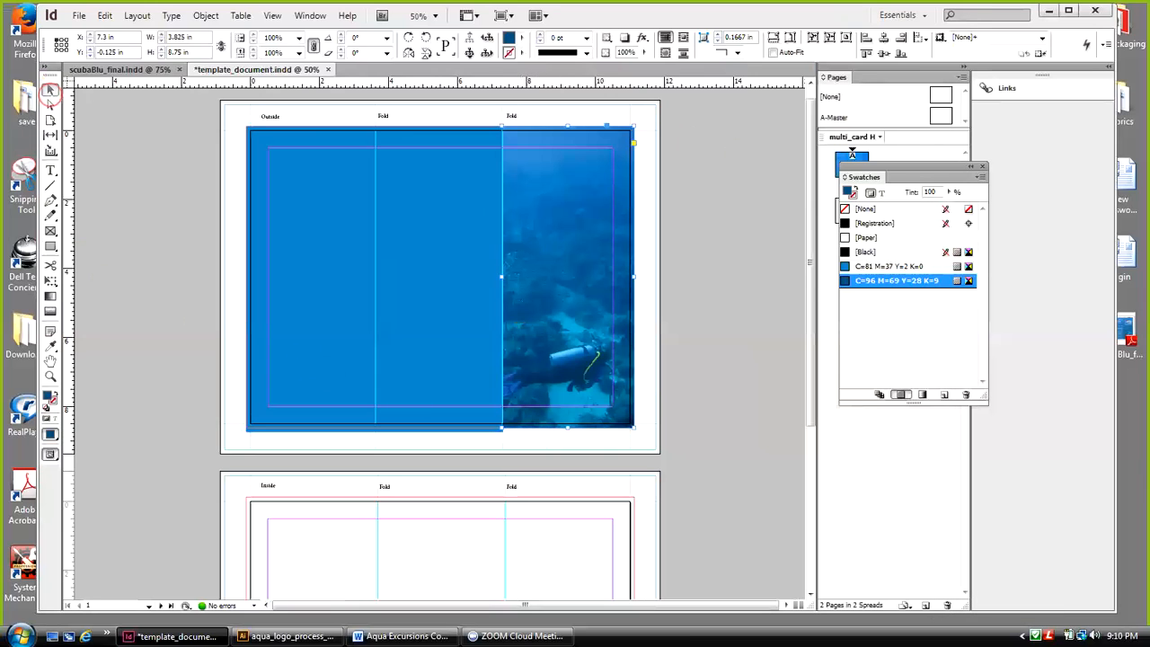
click(408, 377)
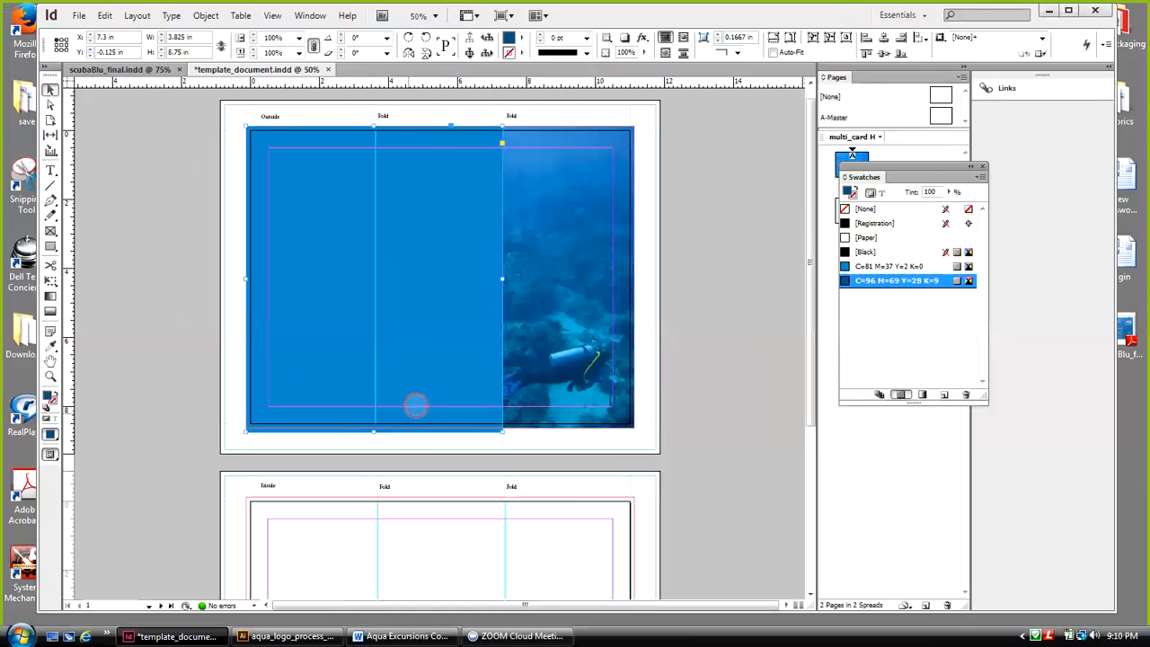
drag(374, 432, 375, 428)
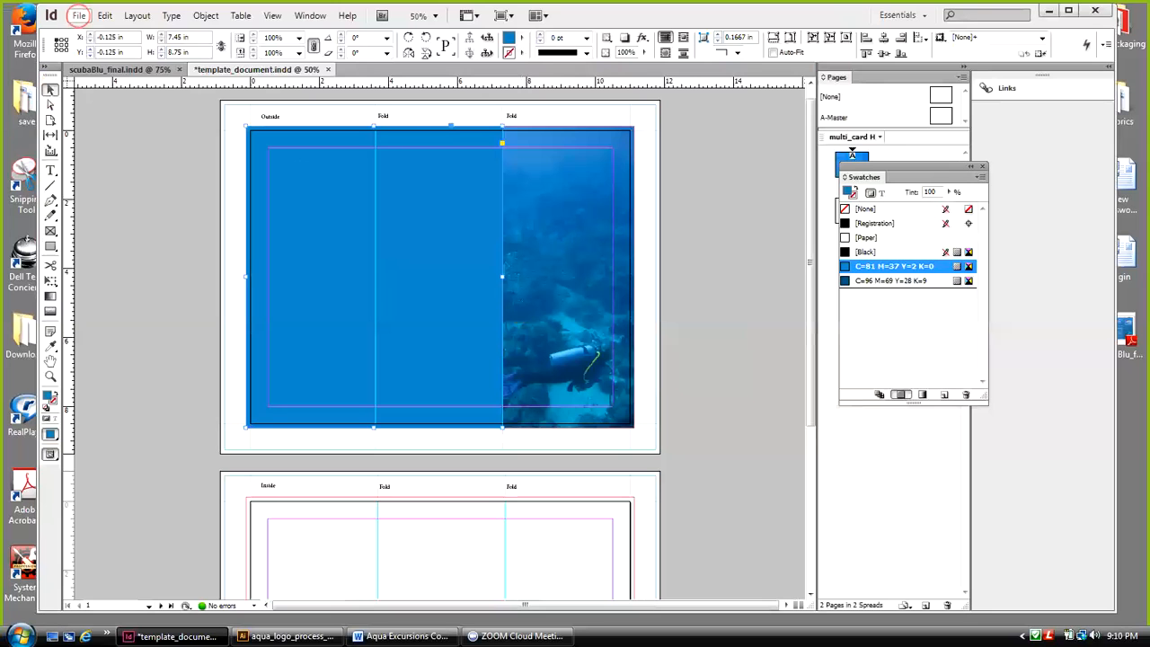
Place aqua_logo_process_outline.eps from the Desktop over the cover photo's upper water at about X 7.8 in, Y 1.5 in, without filling the blue frame
click(79, 15)
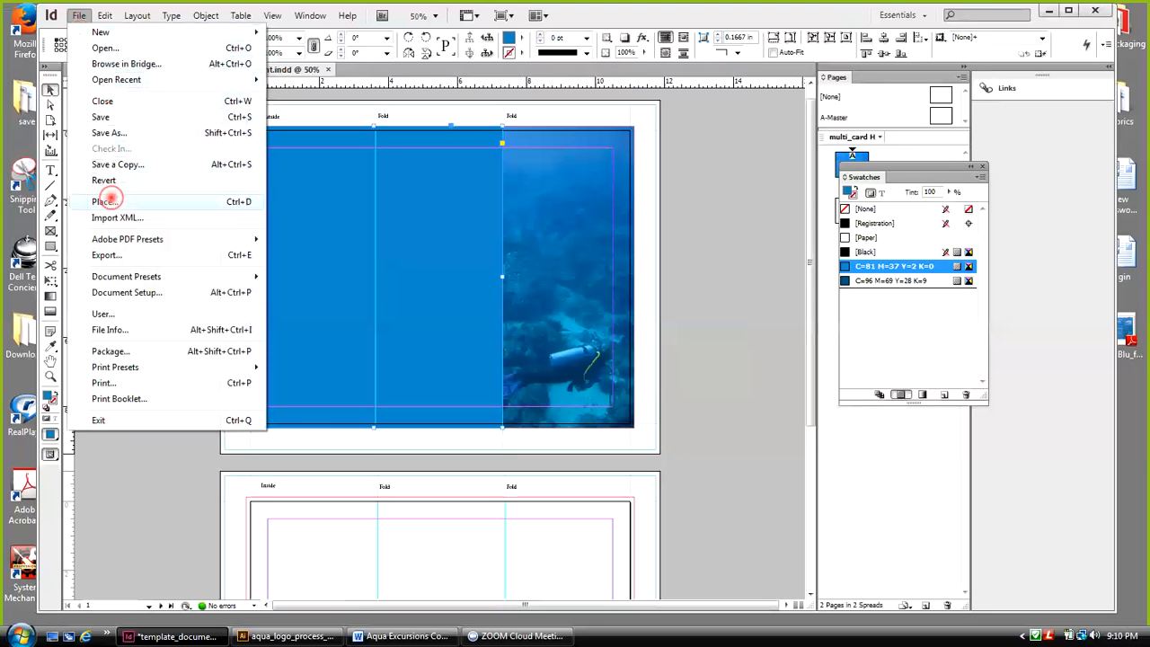
click(110, 201)
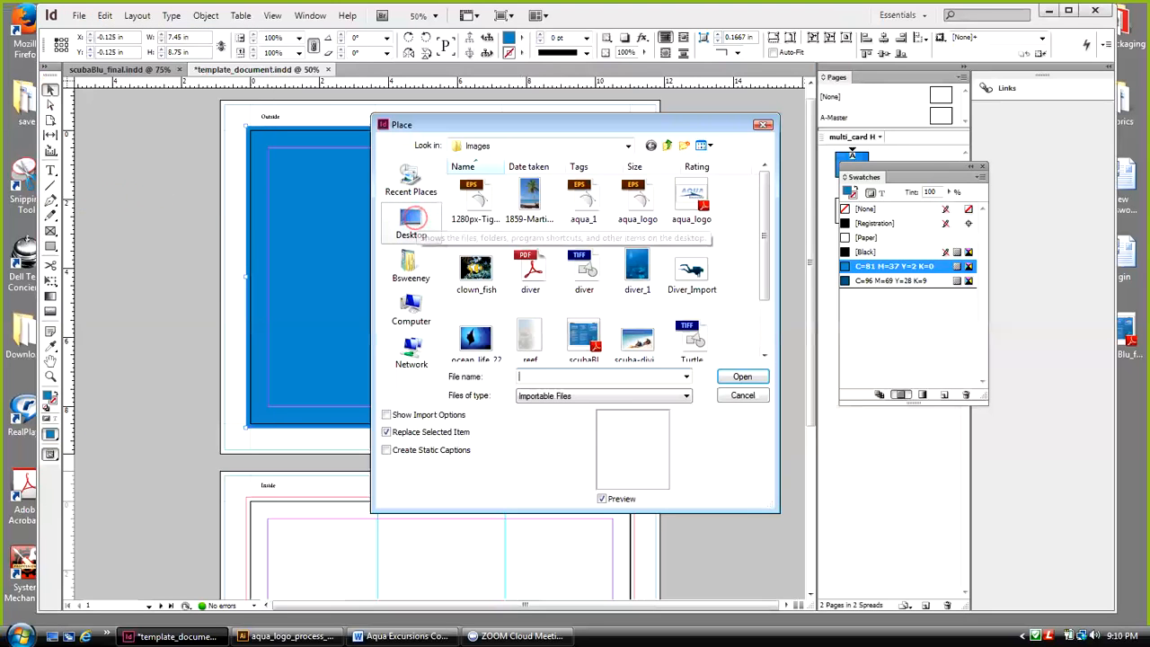
click(410, 223)
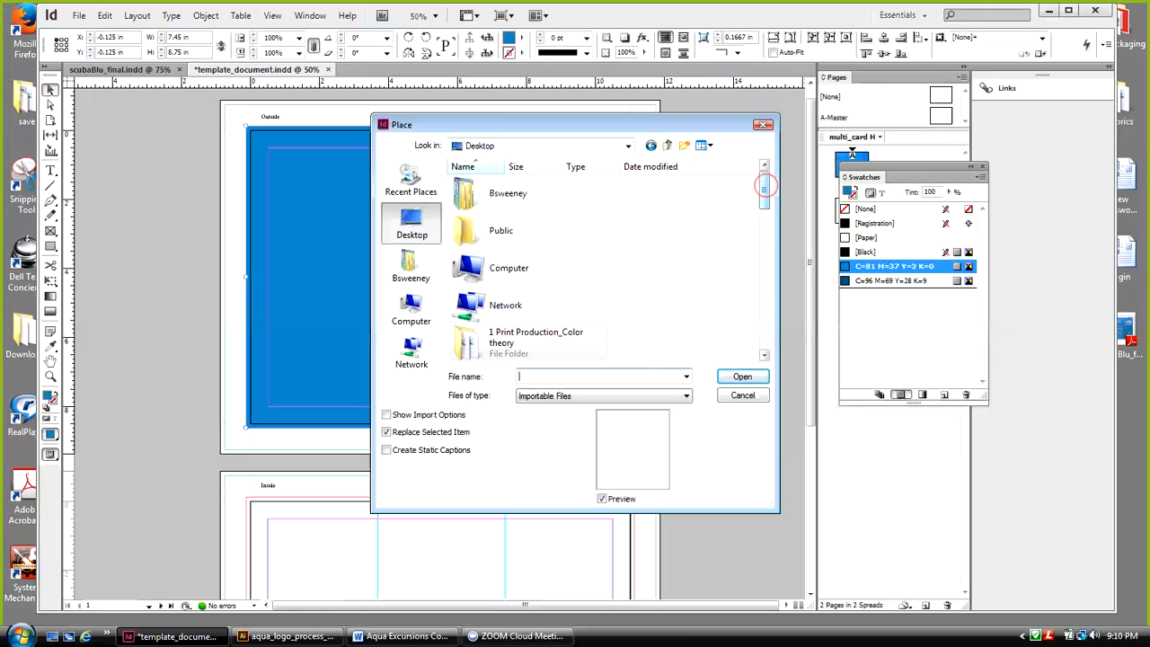
drag(762, 186, 759, 279)
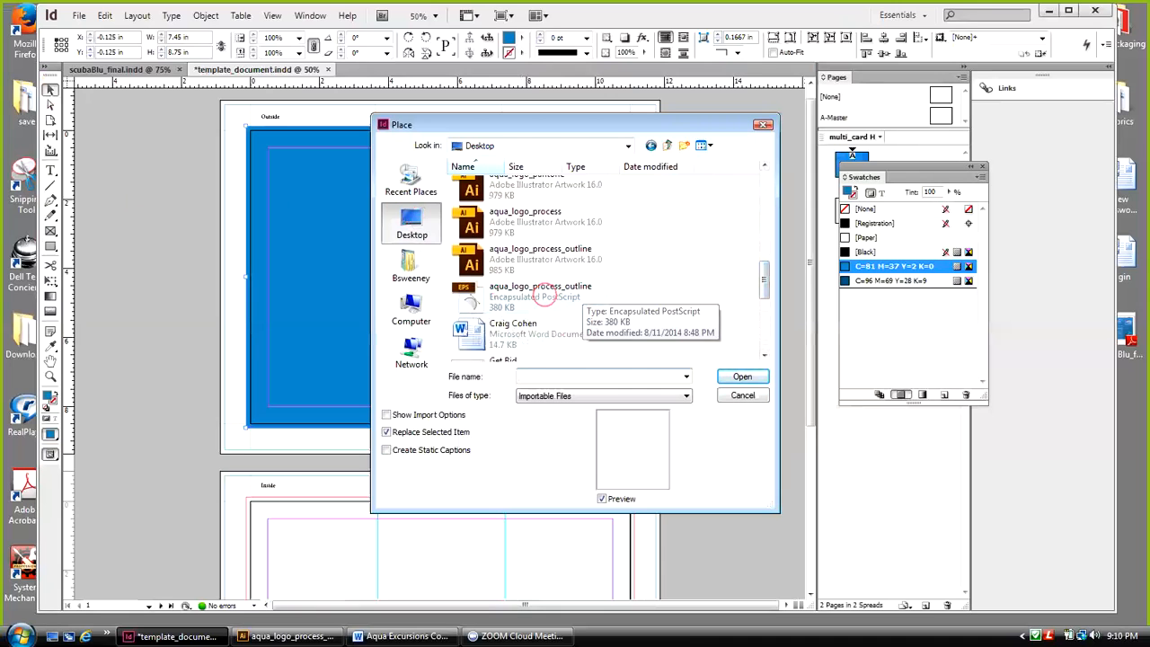
click(548, 297)
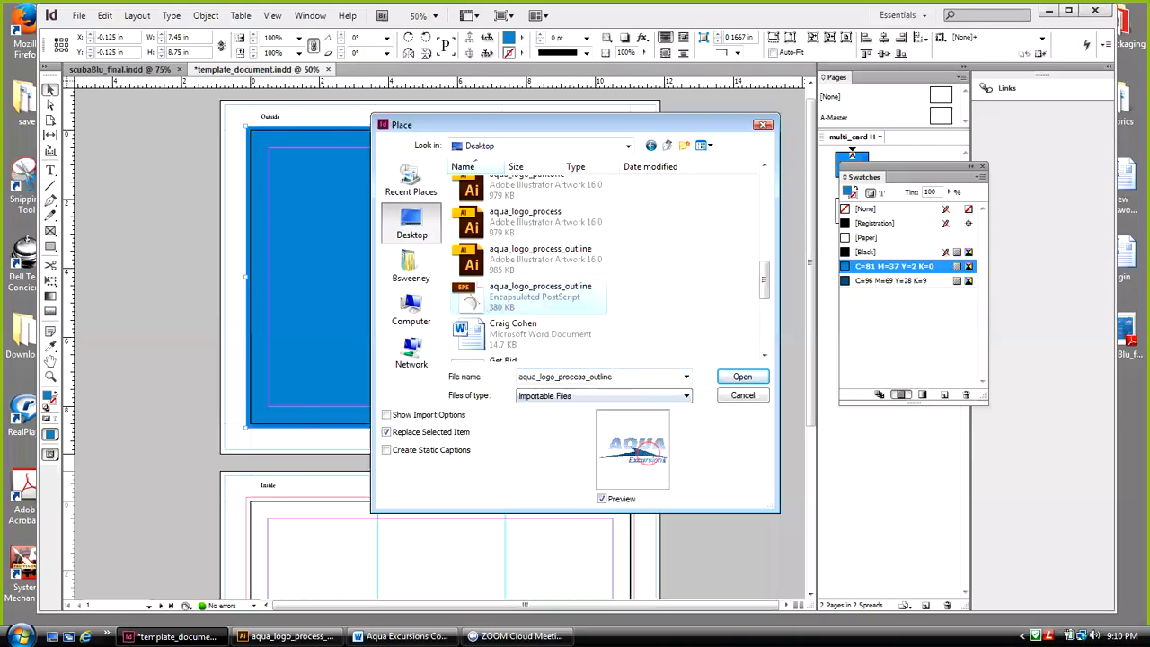
click(743, 376)
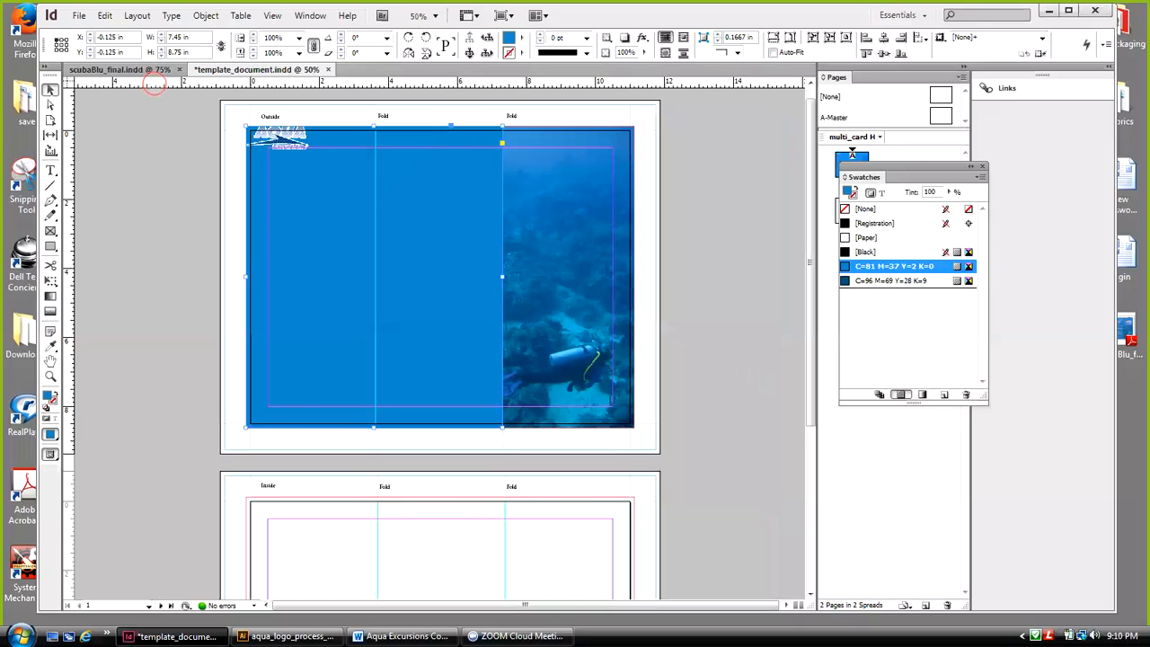
key(ctrl+z)
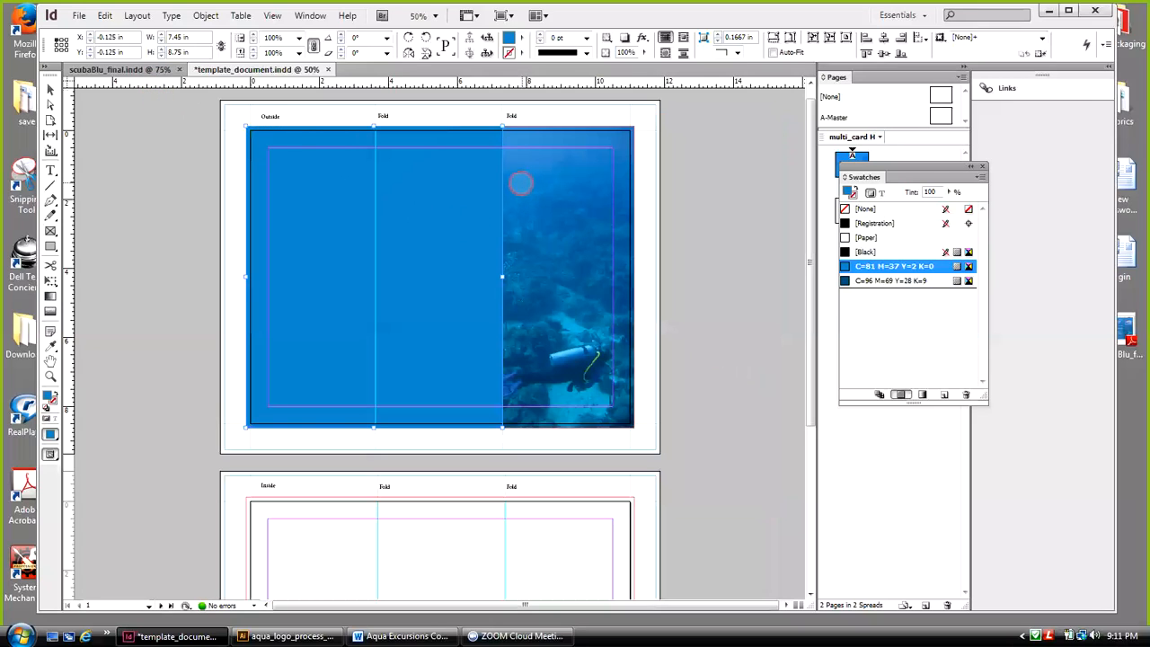
click(519, 182)
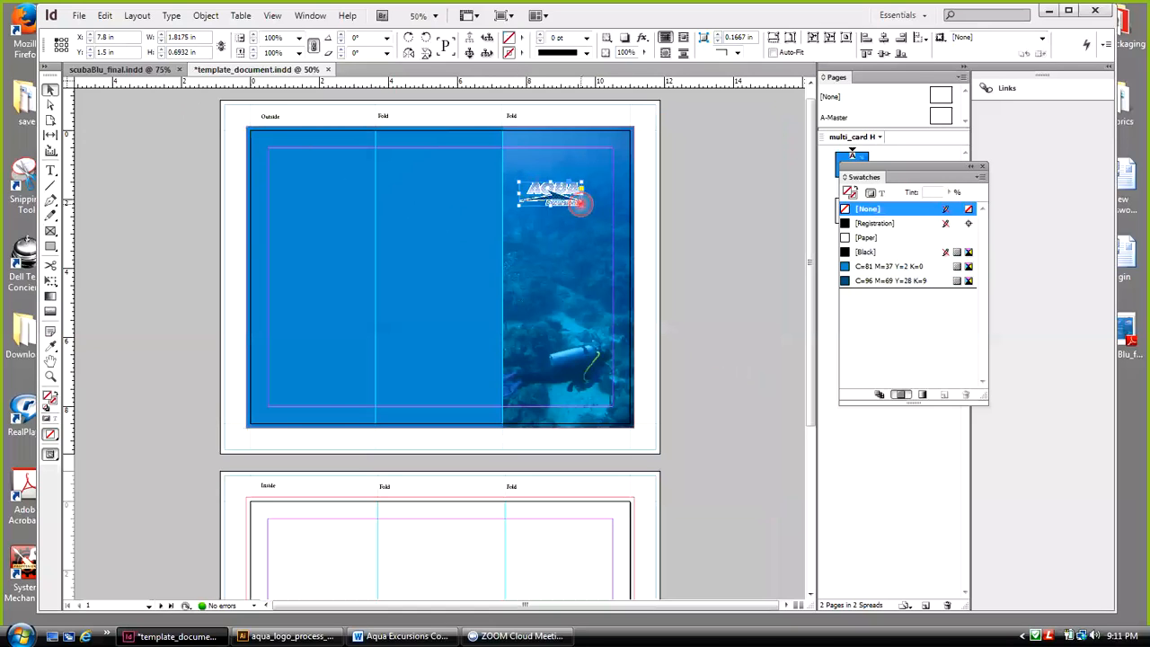
Enlarge the logo frame to about 2.75 by 1.05 in and fit its content proportionally
drag(580, 205, 604, 216)
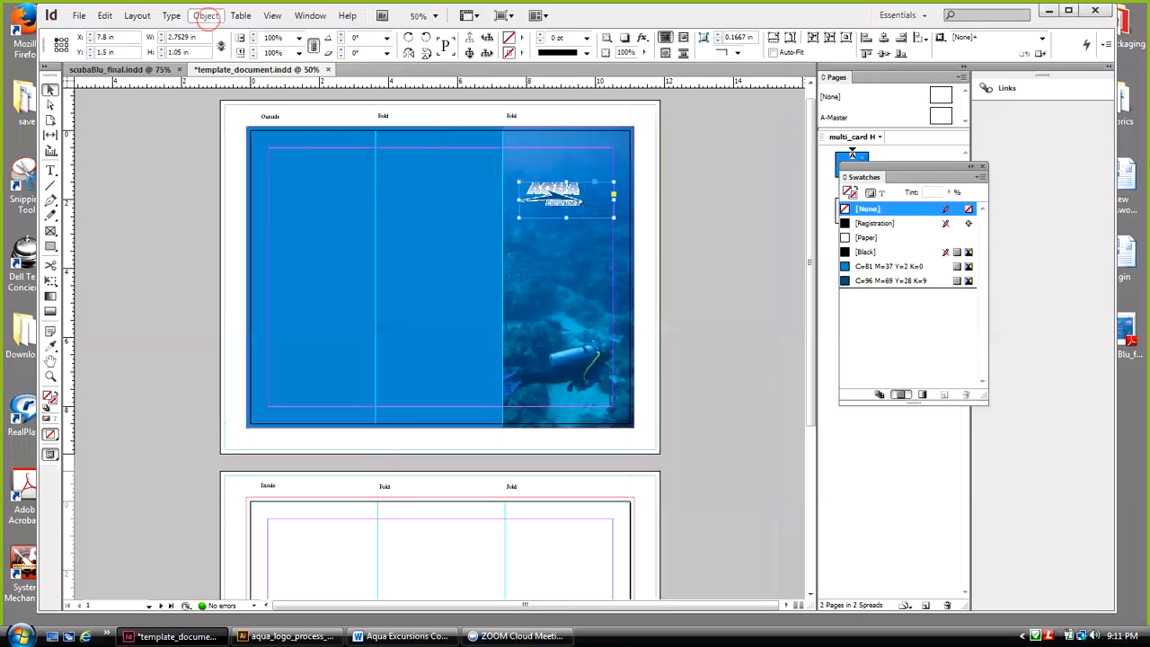
click(206, 16)
mouse_move(231, 261)
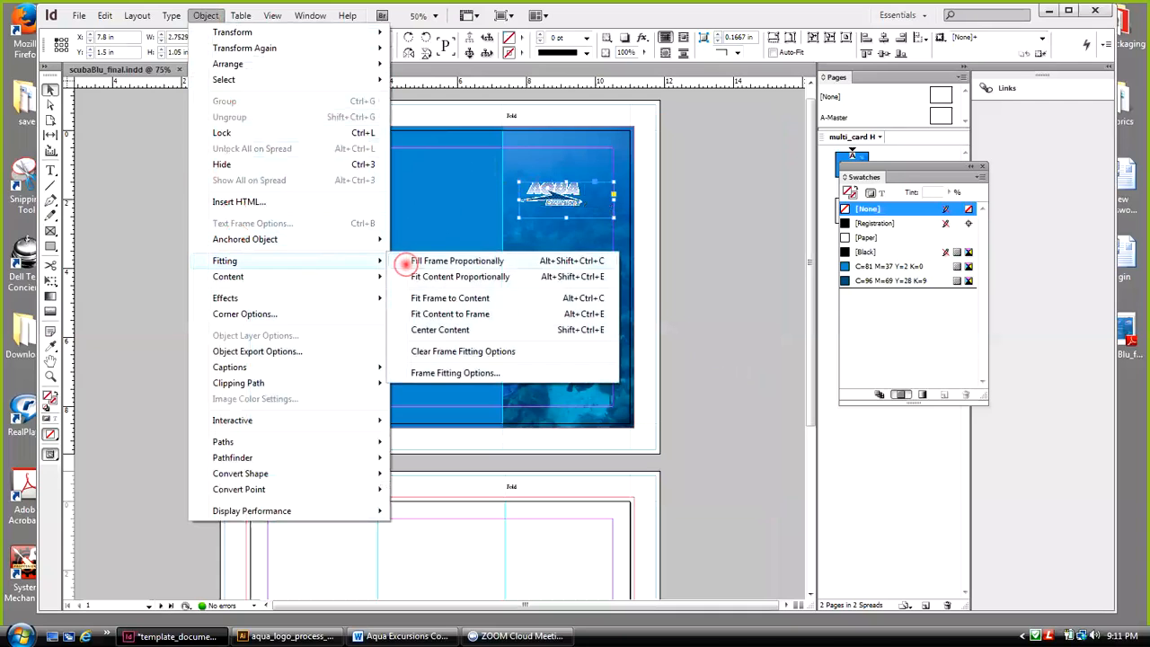
click(410, 277)
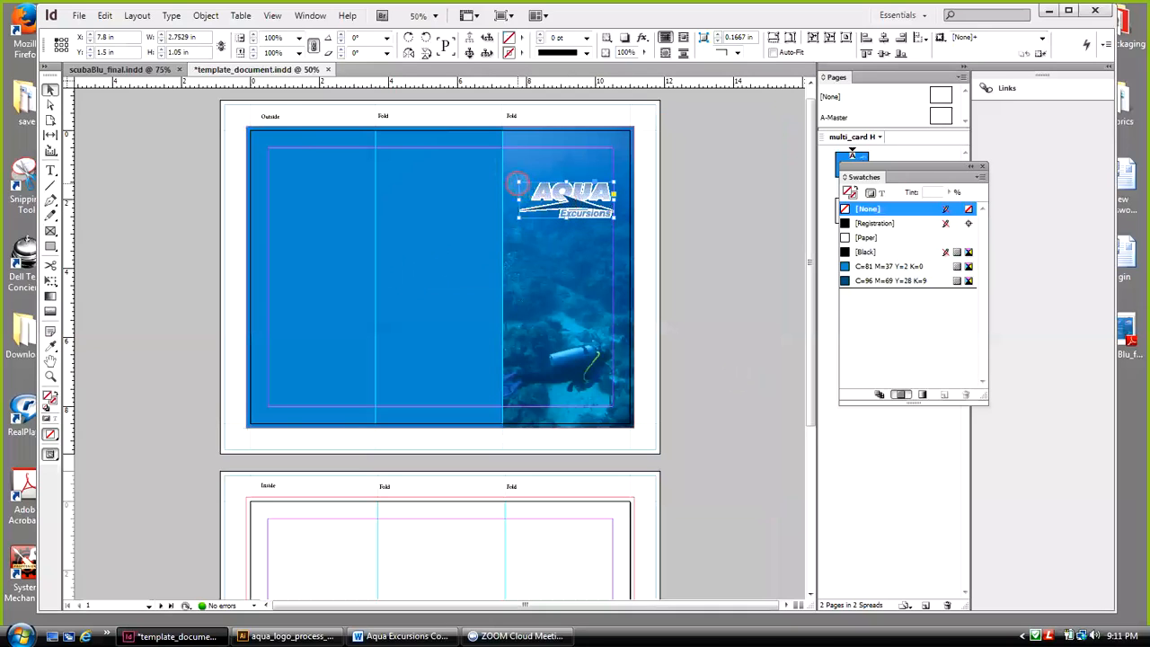
Extend the logo frame's upper-left corner to make it about 2.93 by 1.12 in, and refit the logo proportionally
drag(517, 183, 513, 179)
click(561, 196)
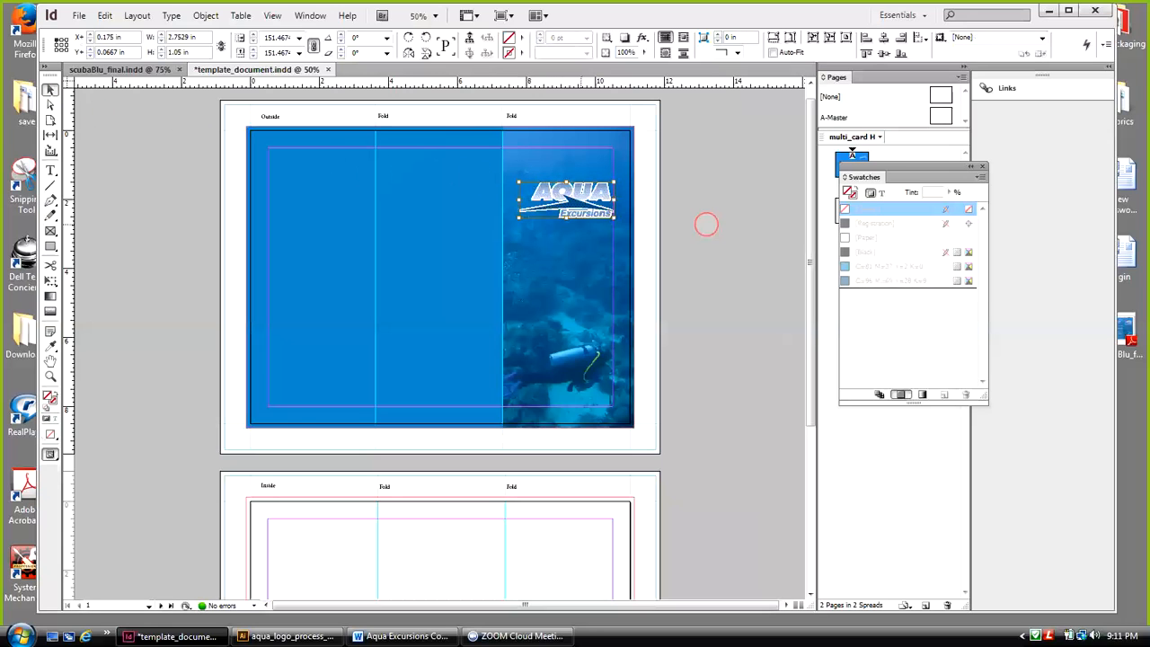
click(705, 225)
click(593, 201)
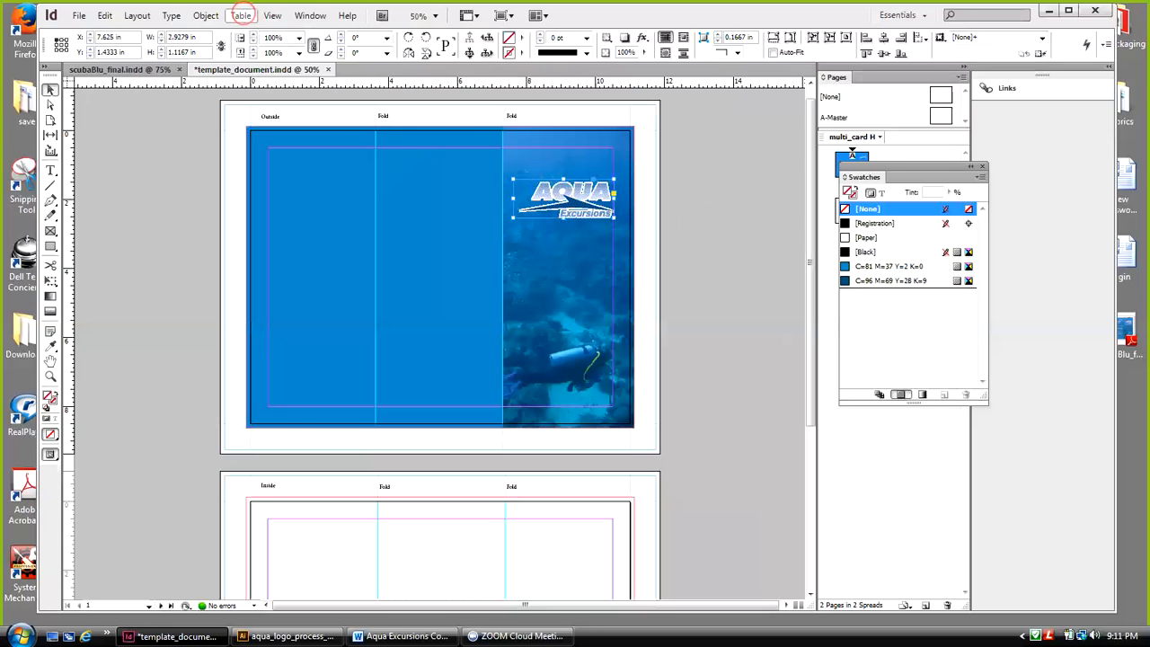
click(205, 16)
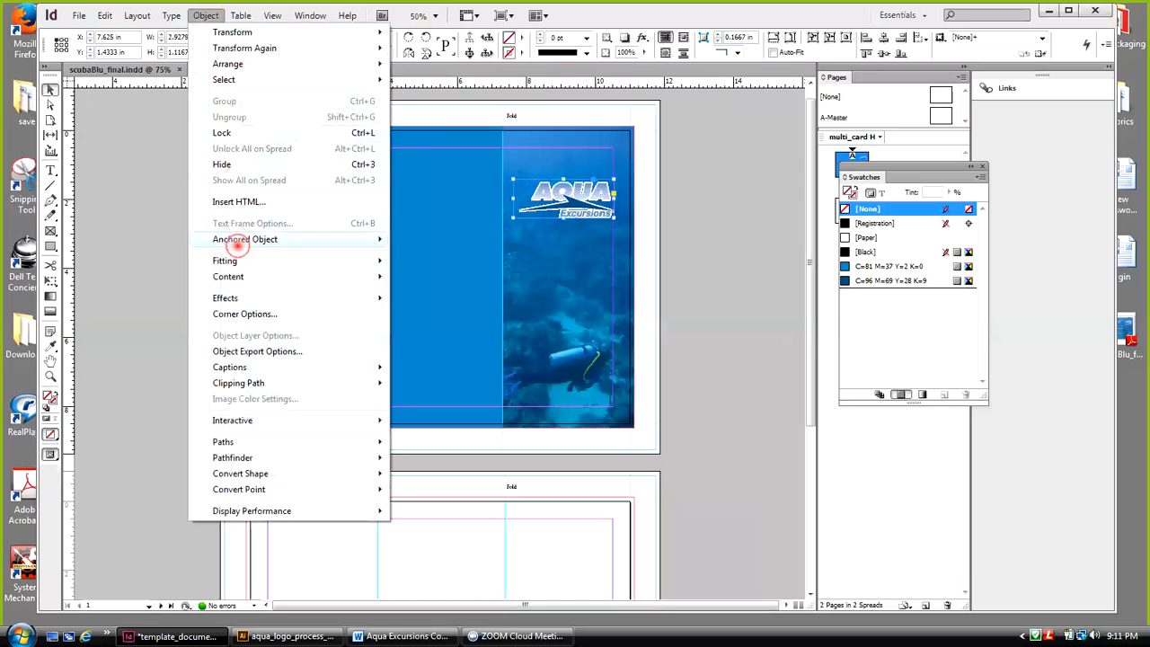
mouse_move(231, 260)
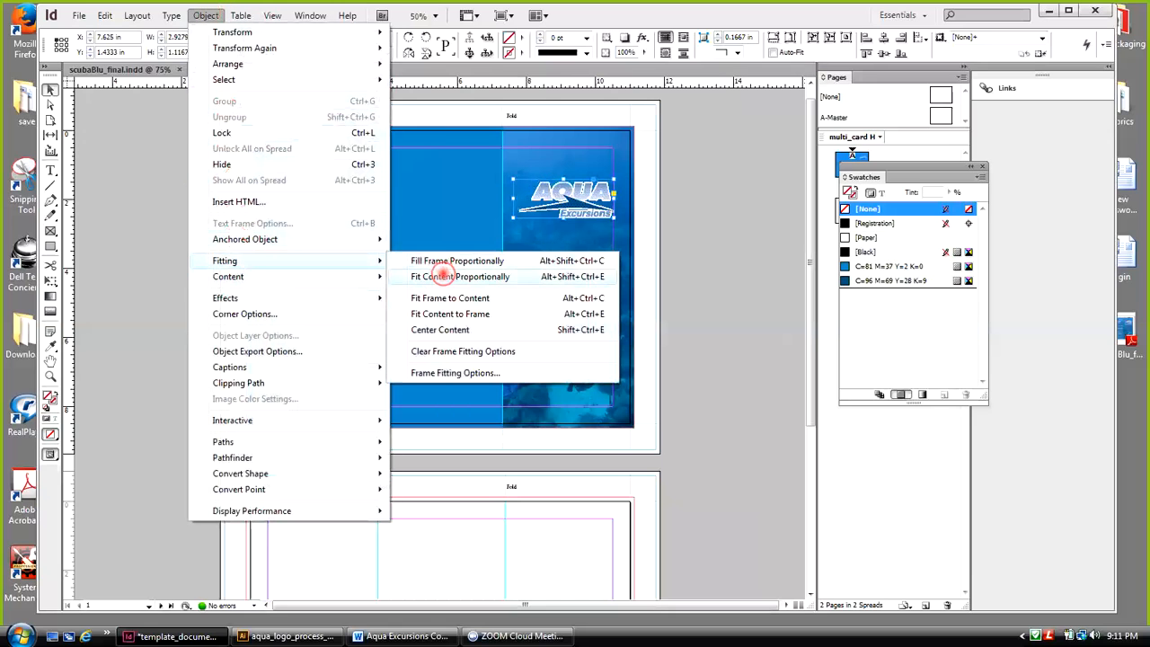
click(440, 276)
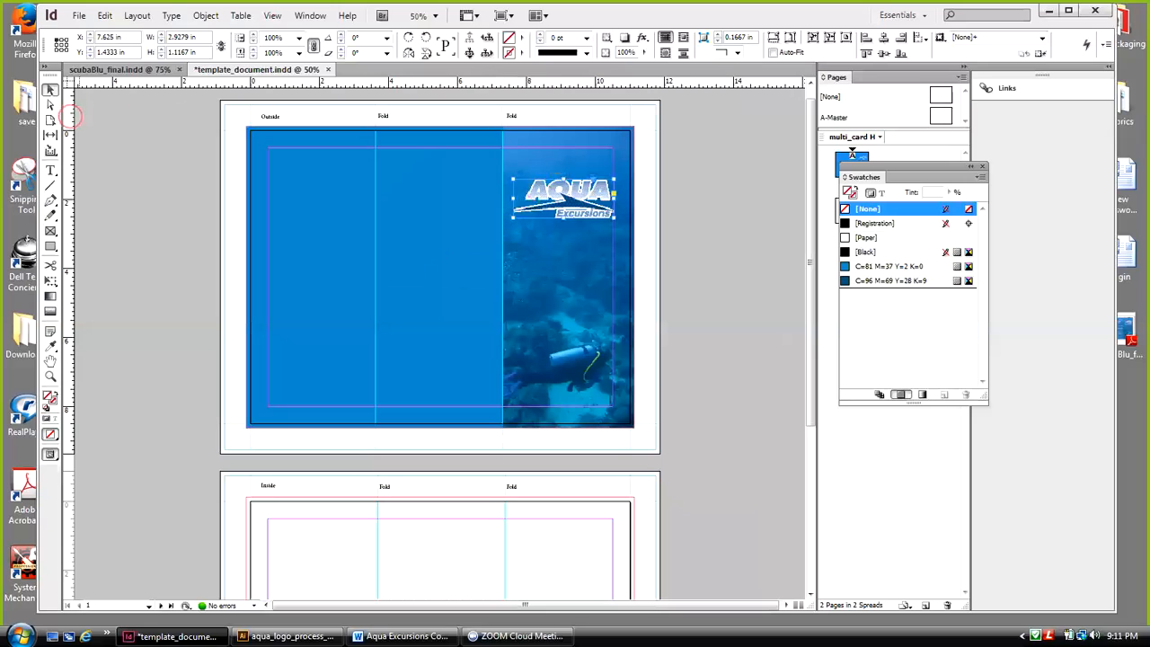
Set the document's display performance to High Quality Display and check the logo up close
click(467, 194)
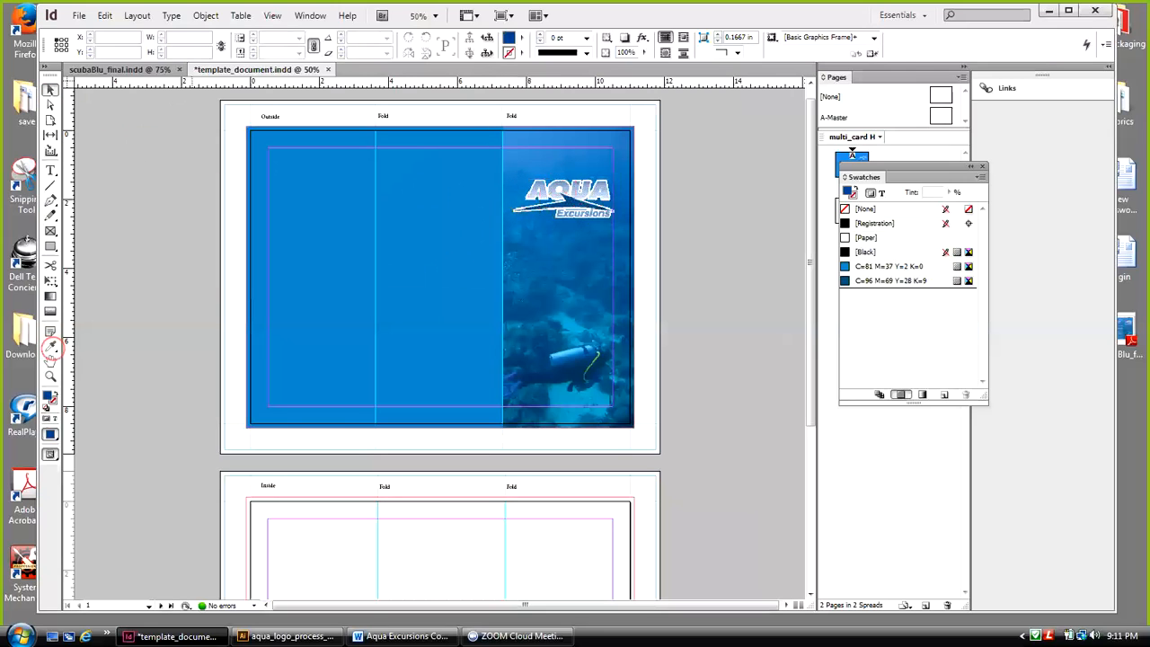
click(50, 376)
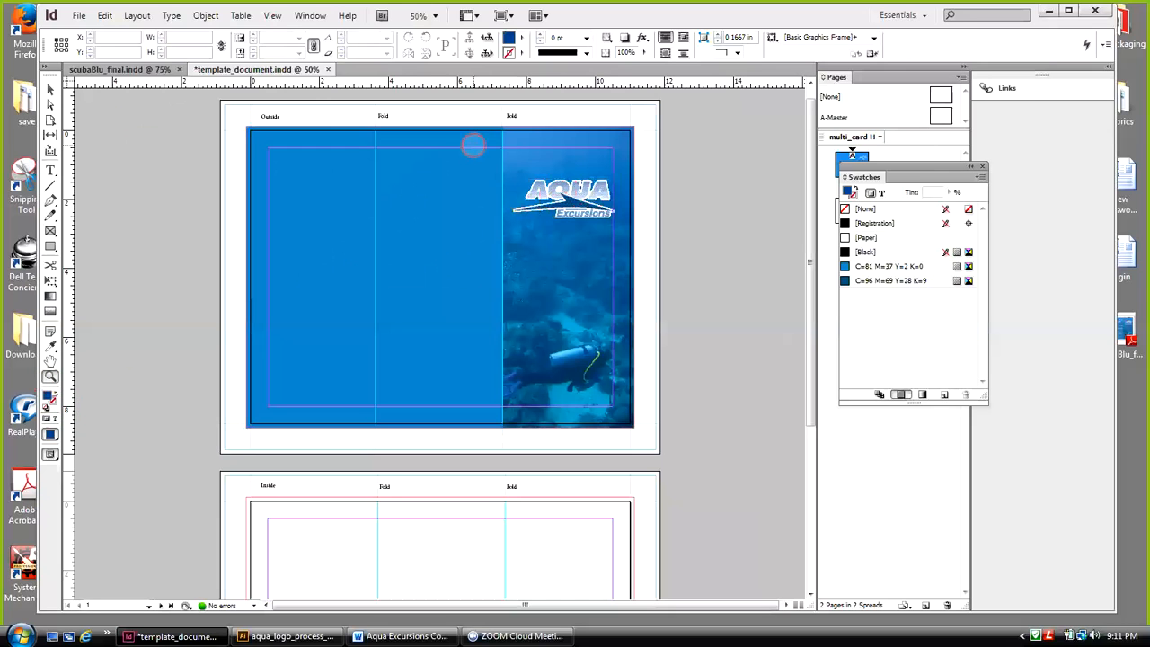
click(668, 311)
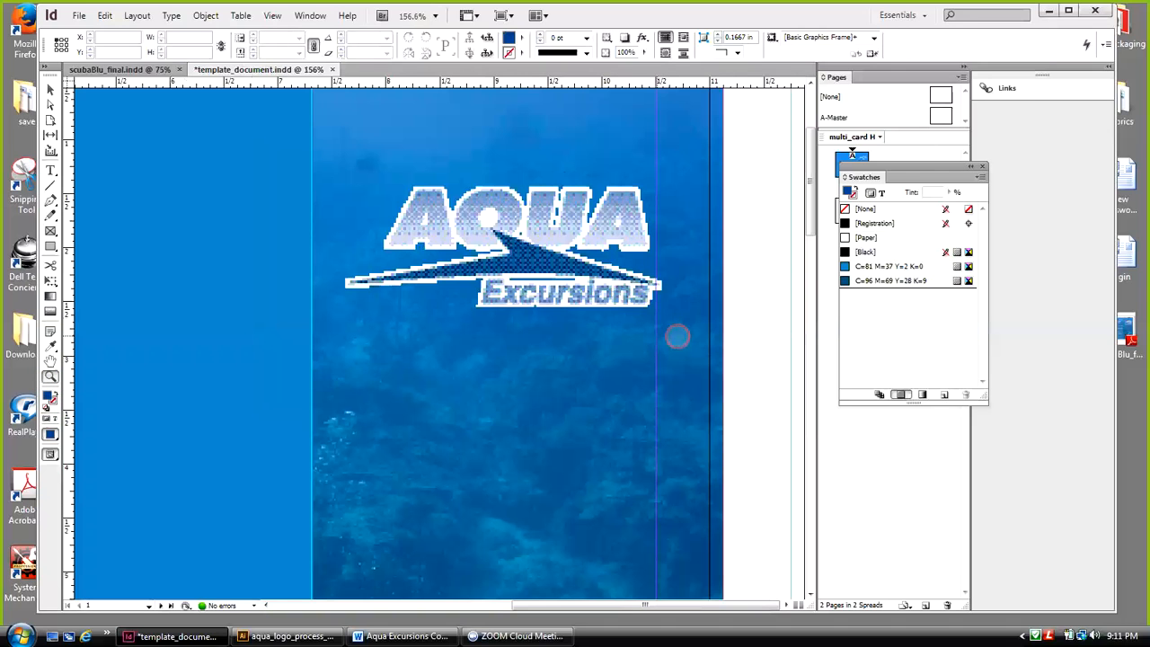
click(271, 15)
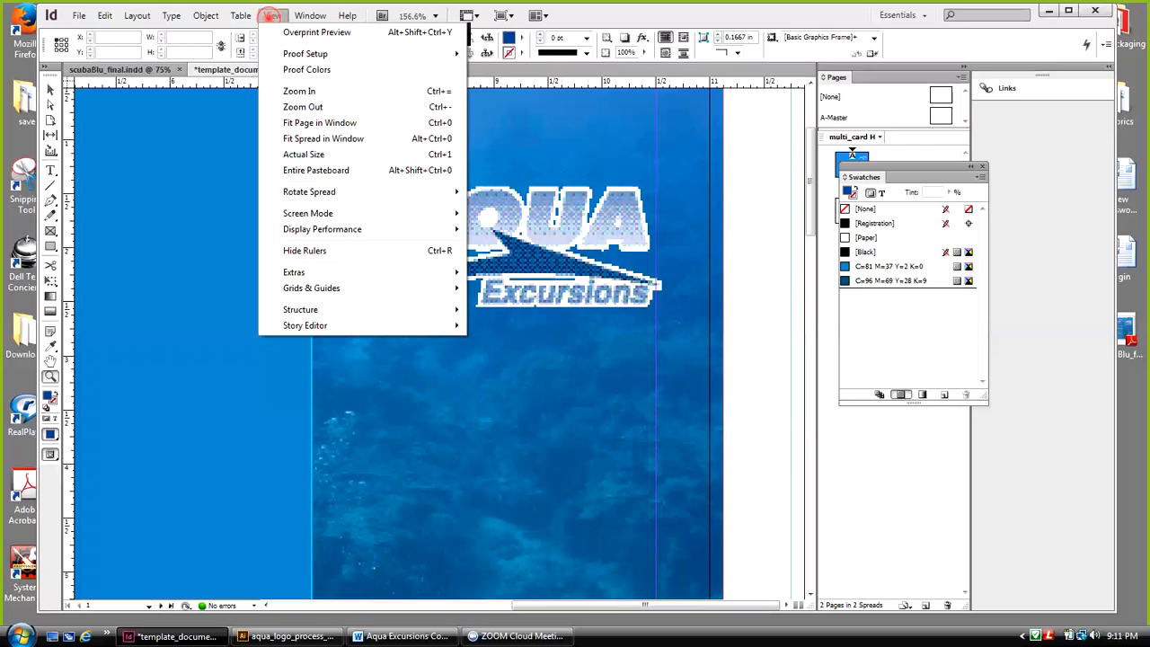
mouse_move(330, 229)
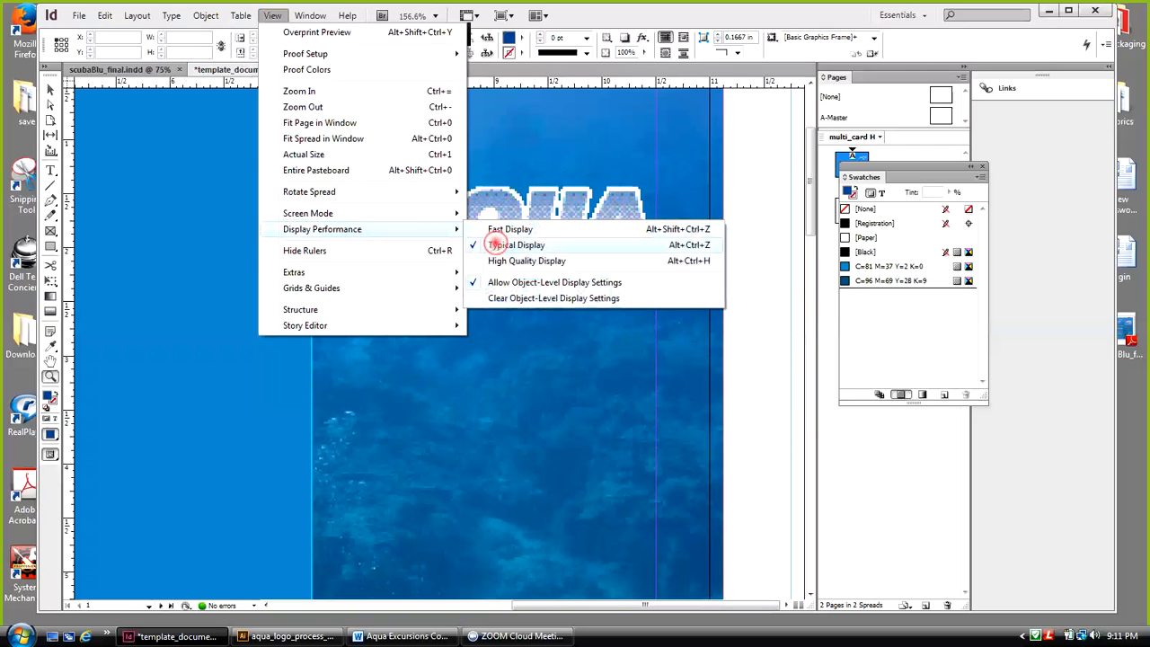
click(497, 260)
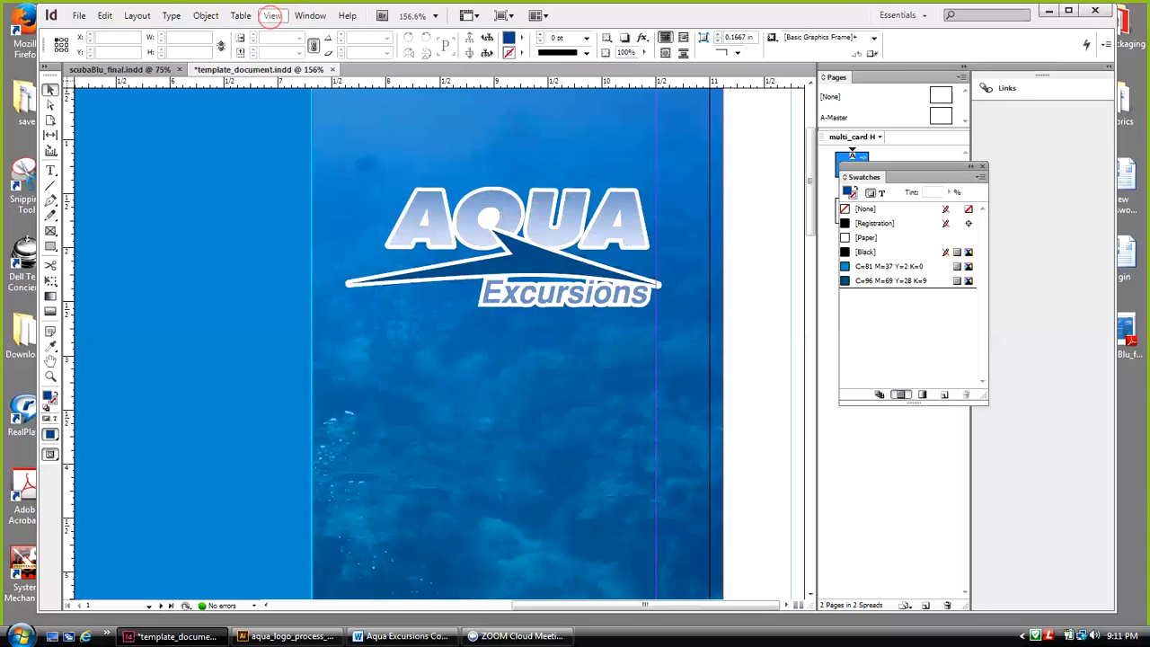
Shift the cover logo slightly toward the outer margin, to about X 7.65 in, keeping its height on the page
click(272, 15)
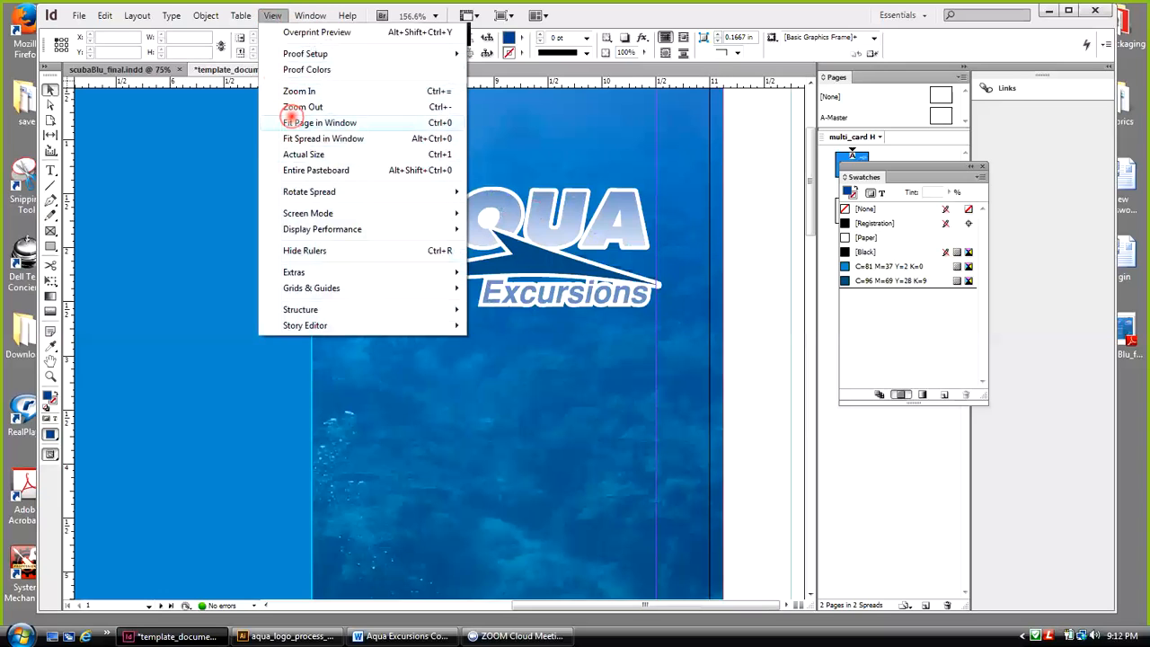
click(290, 123)
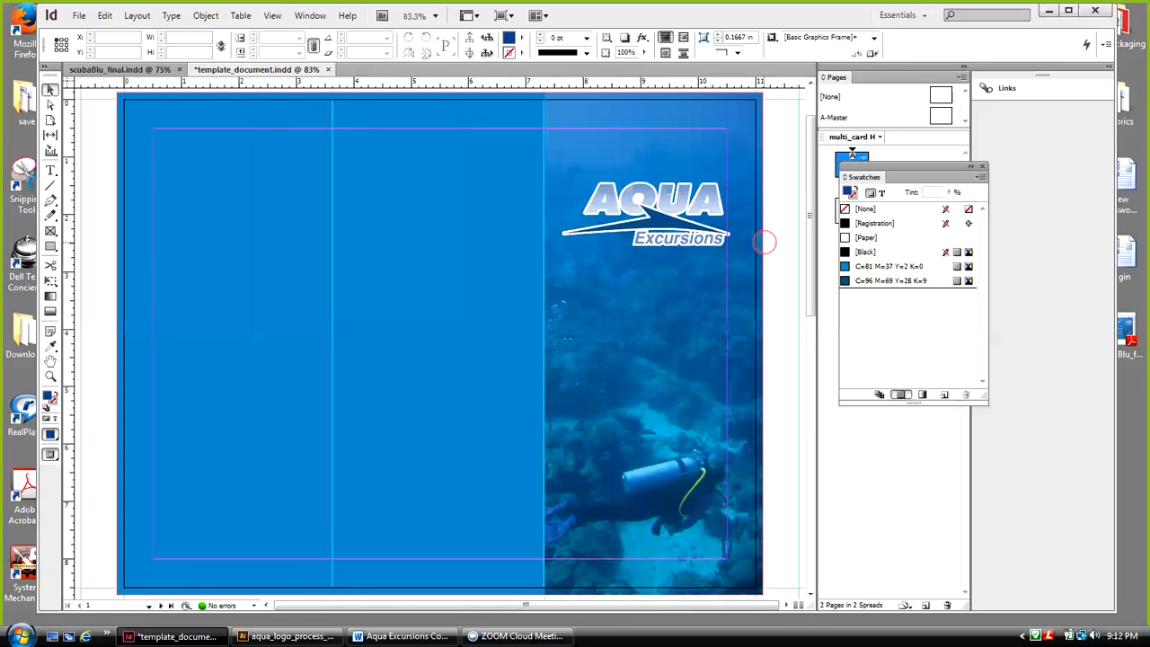
click(693, 210)
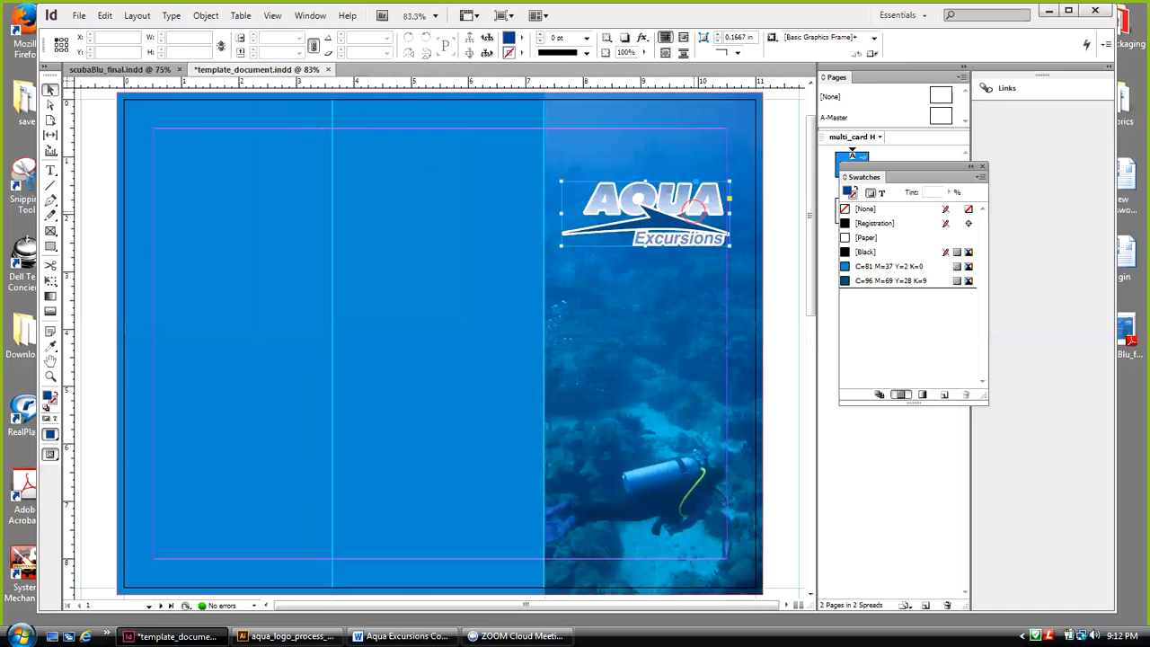
drag(598, 210, 601, 210)
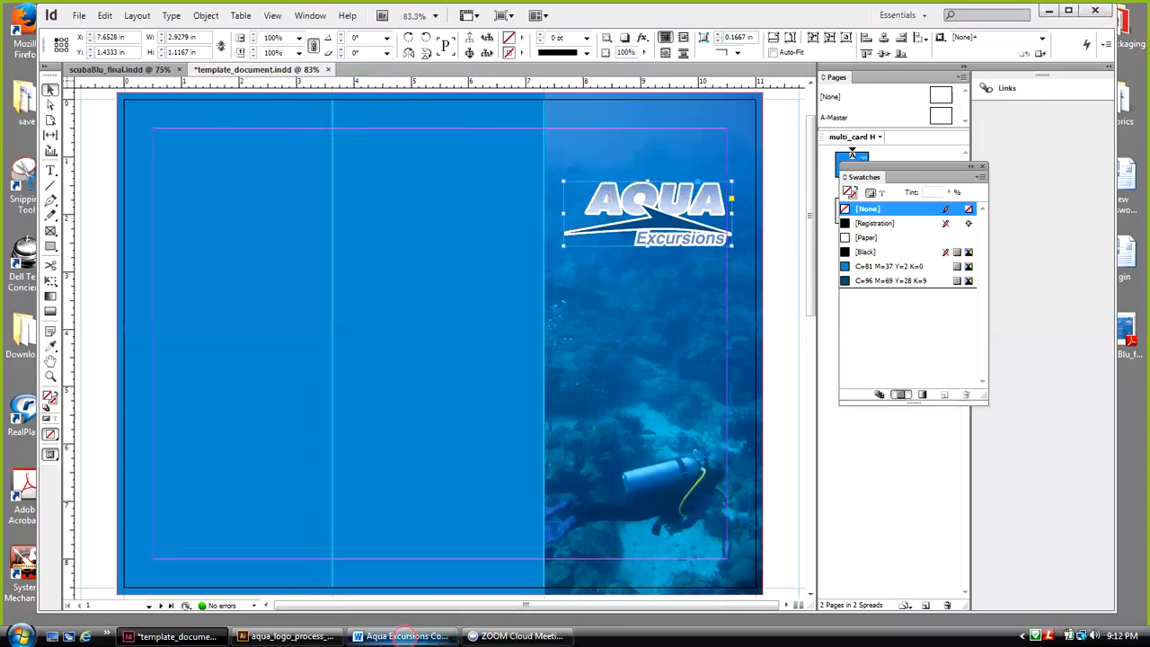
Switch to Word, copy the front cover line "Aqua Excursions Dive Adventures" from the Aqua Excursions Copy document, and return to the InDesign template
click(406, 636)
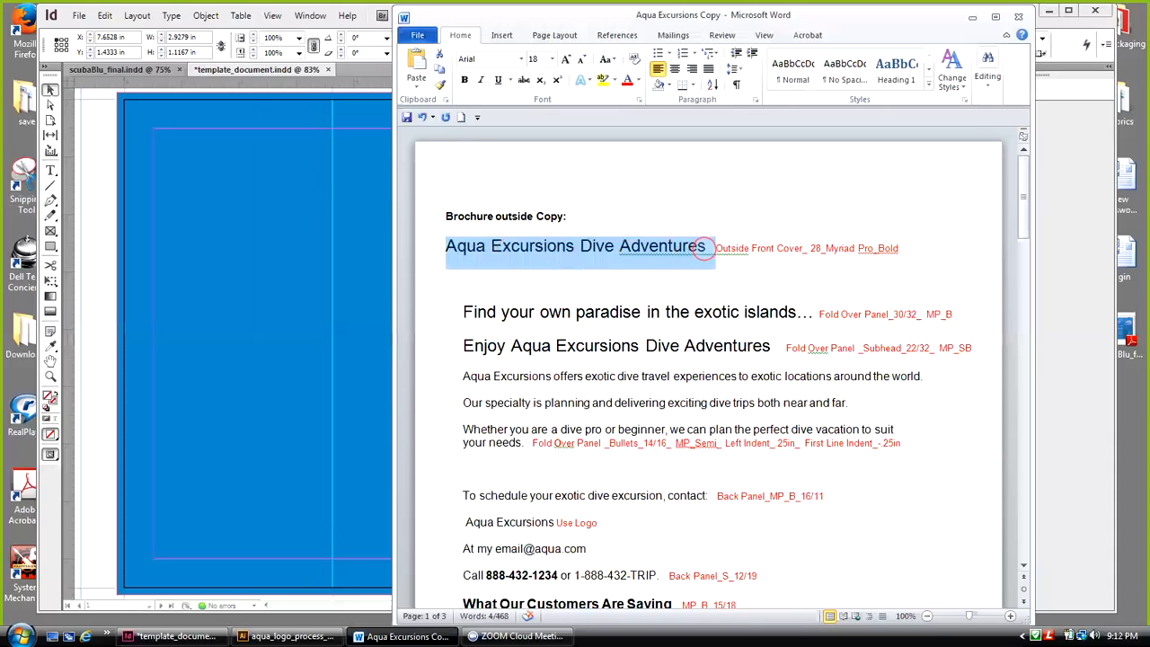
click(700, 247)
drag(706, 248, 457, 246)
right_click(457, 246)
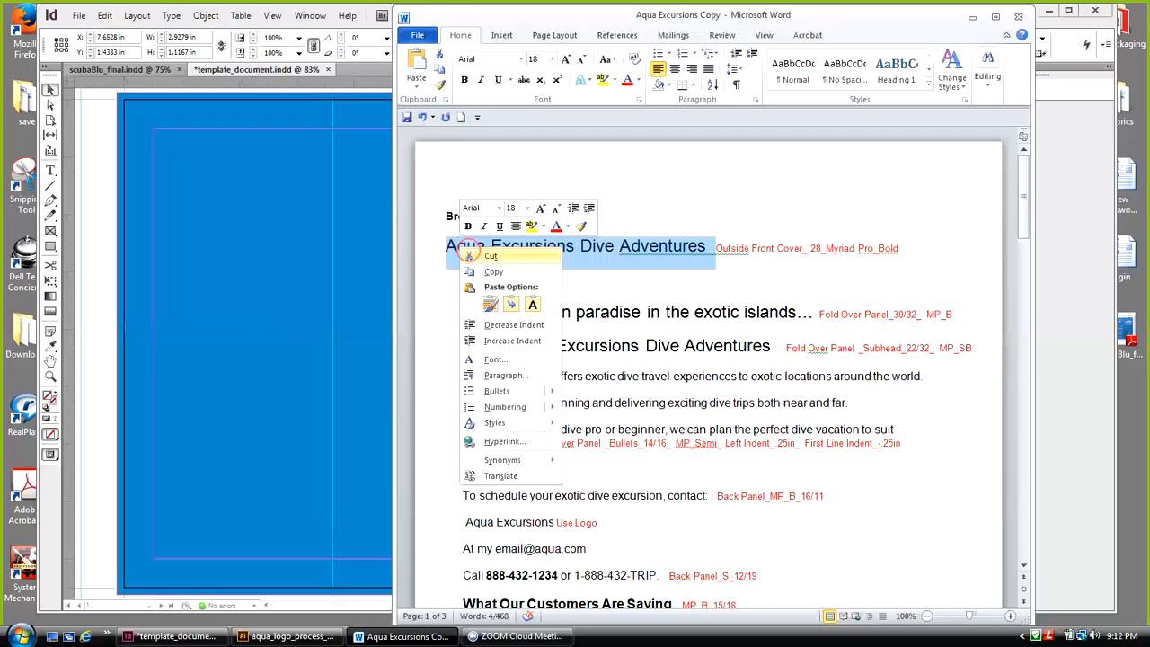
click(490, 270)
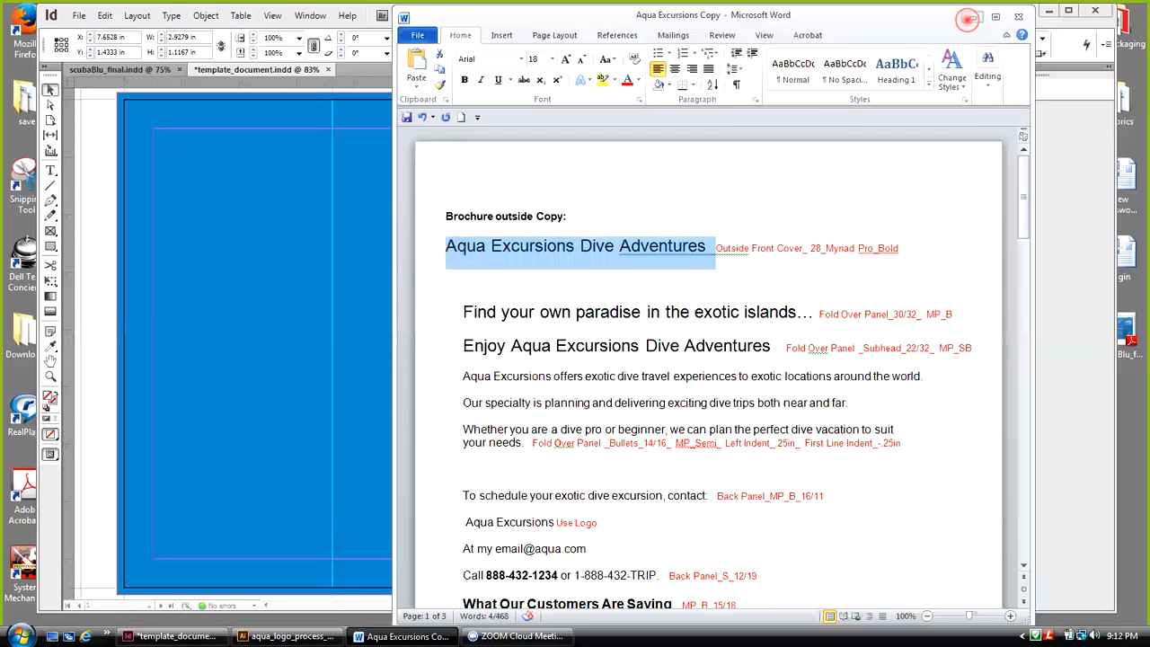
click(968, 17)
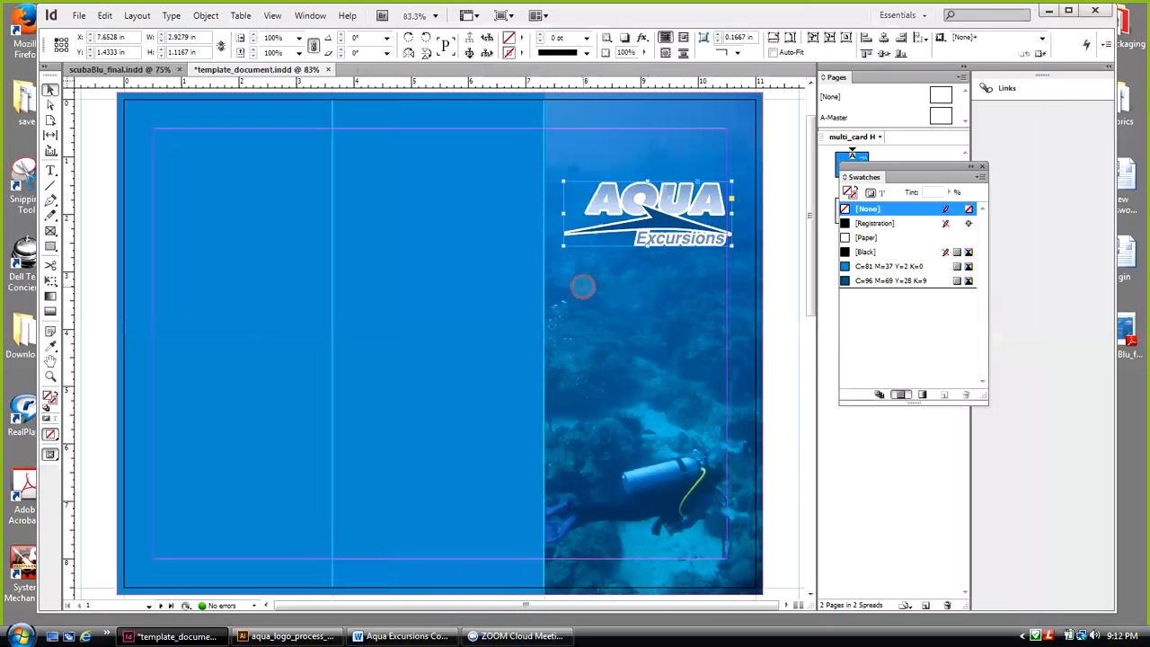
Draw a rectangular frame about 2.7 by 0.54 in on the front cover, just below the logo
click(582, 285)
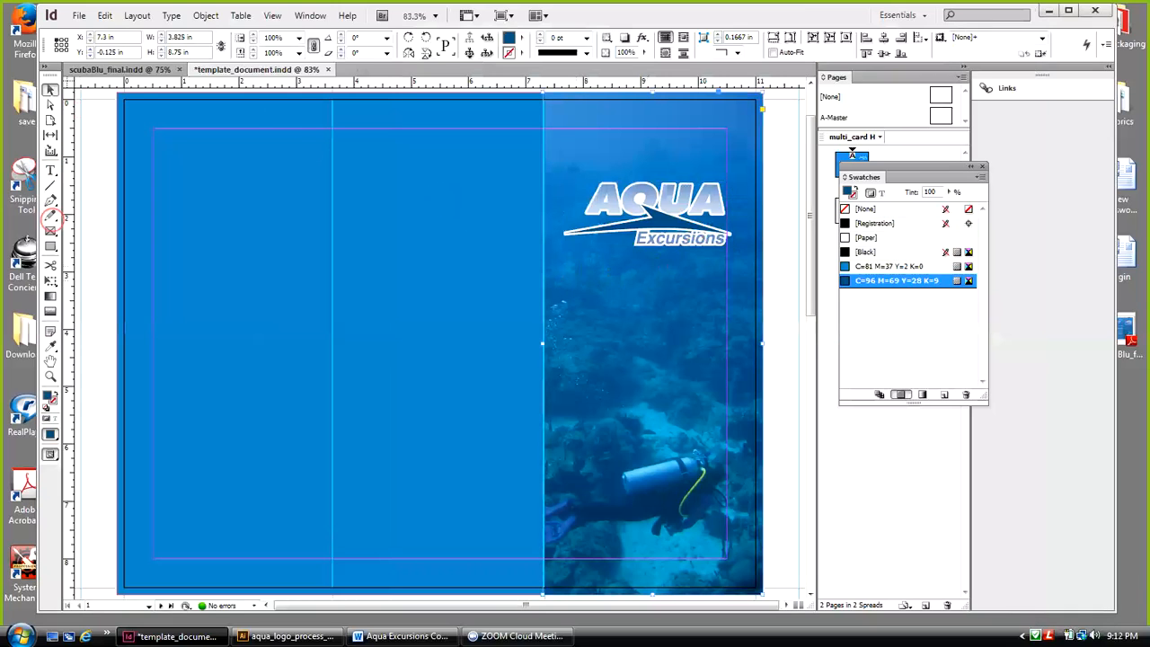
click(50, 228)
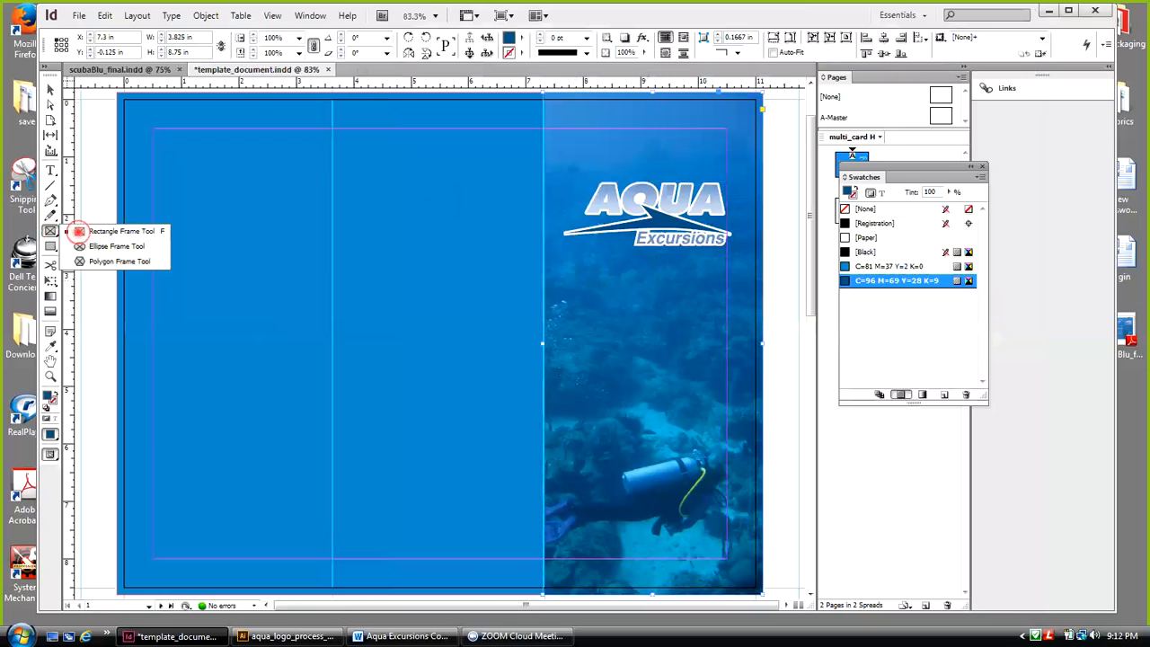
drag(567, 278, 721, 308)
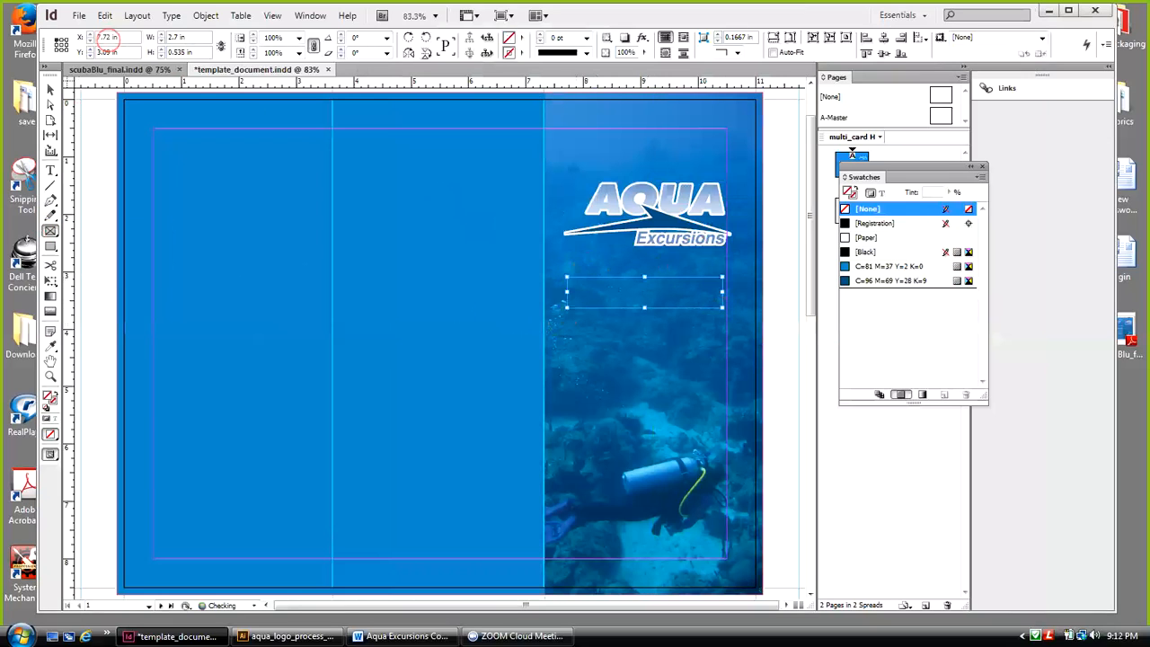
Paste the copied headline "Aqua Excursions Dive Adventures" onto the page as a new text frame
click(105, 16)
click(134, 148)
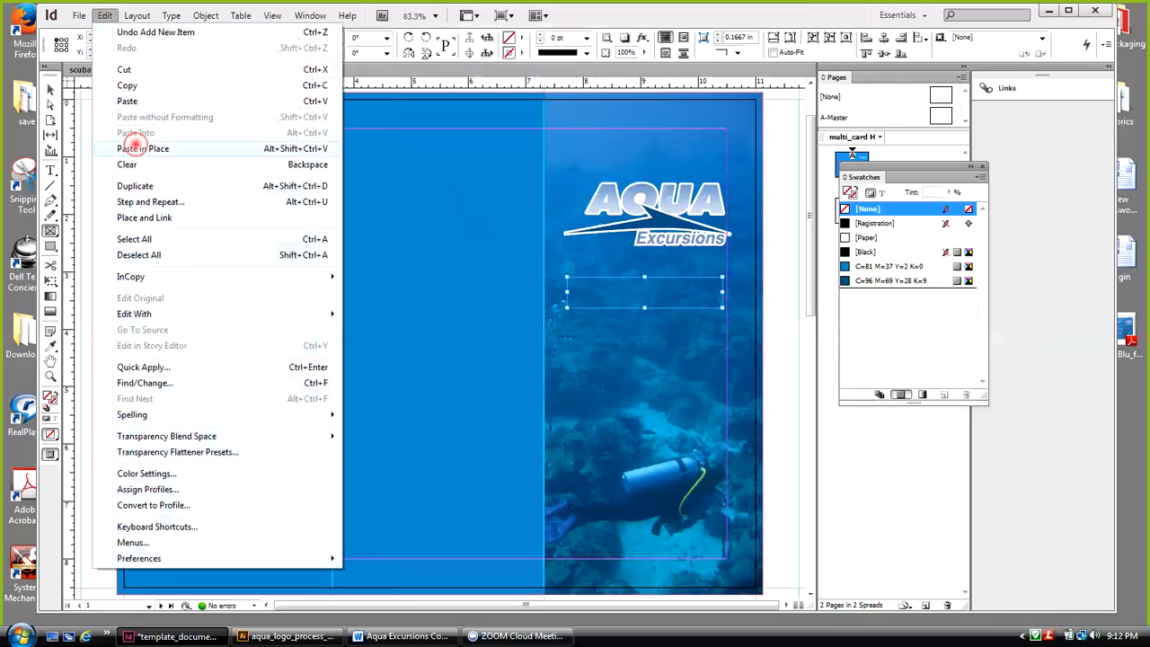
click(131, 101)
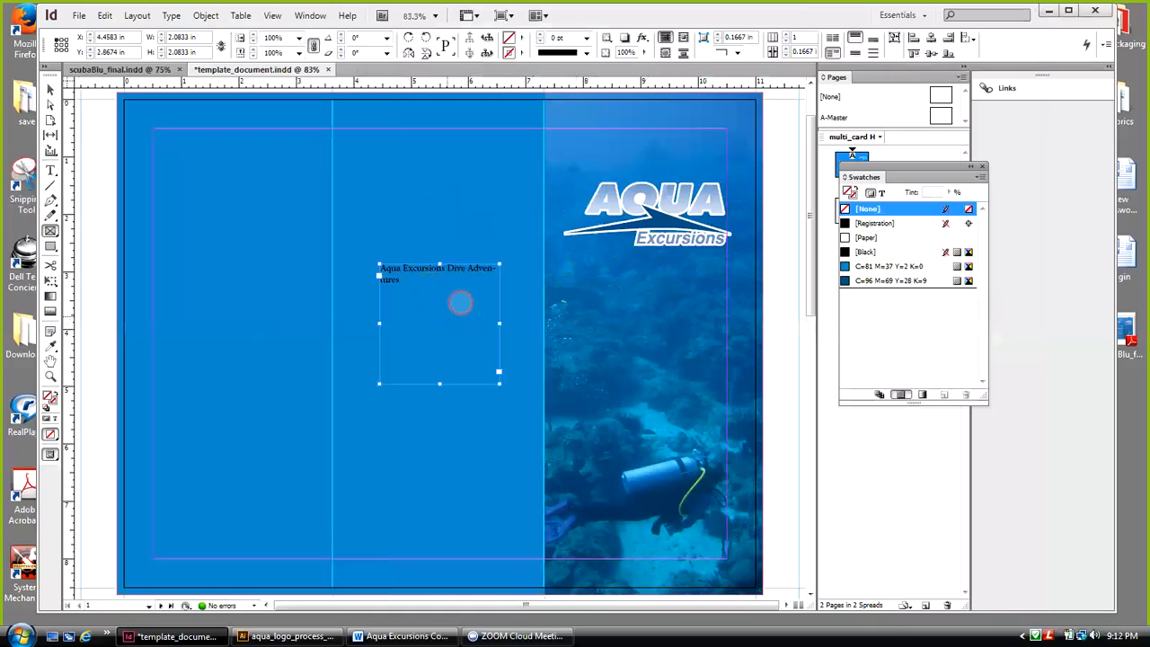
Move the headline text frame below the cover logo to about X 7.84, Y 3.09 in, and widen it to about 2.66 in
click(50, 87)
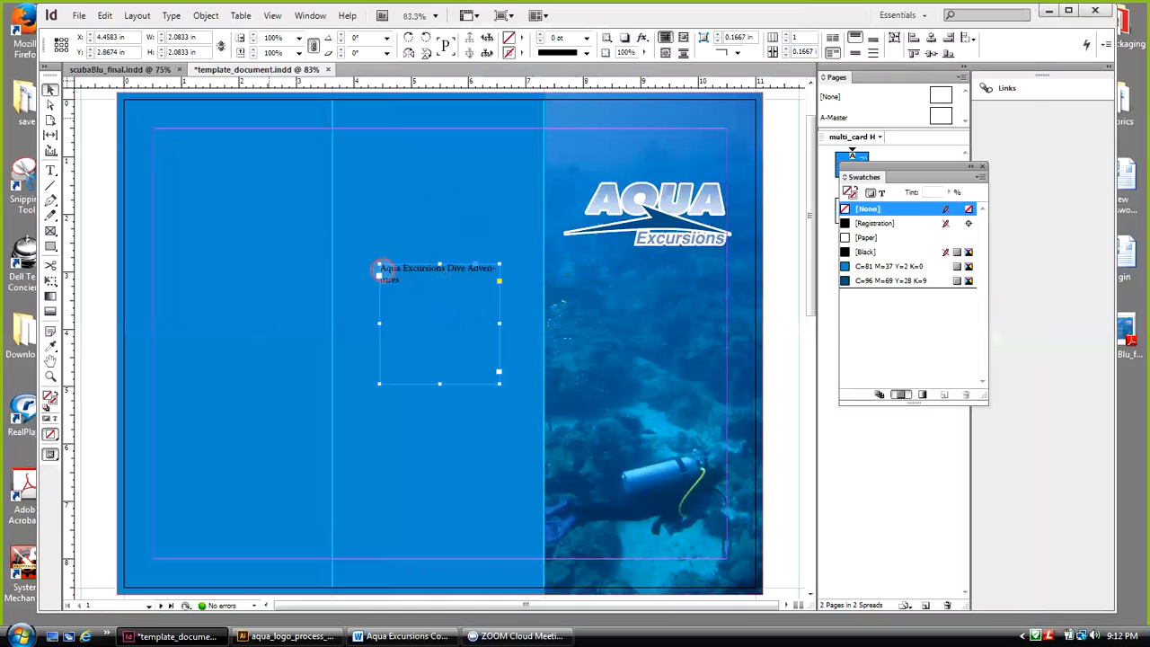
click(419, 269)
drag(419, 269, 630, 300)
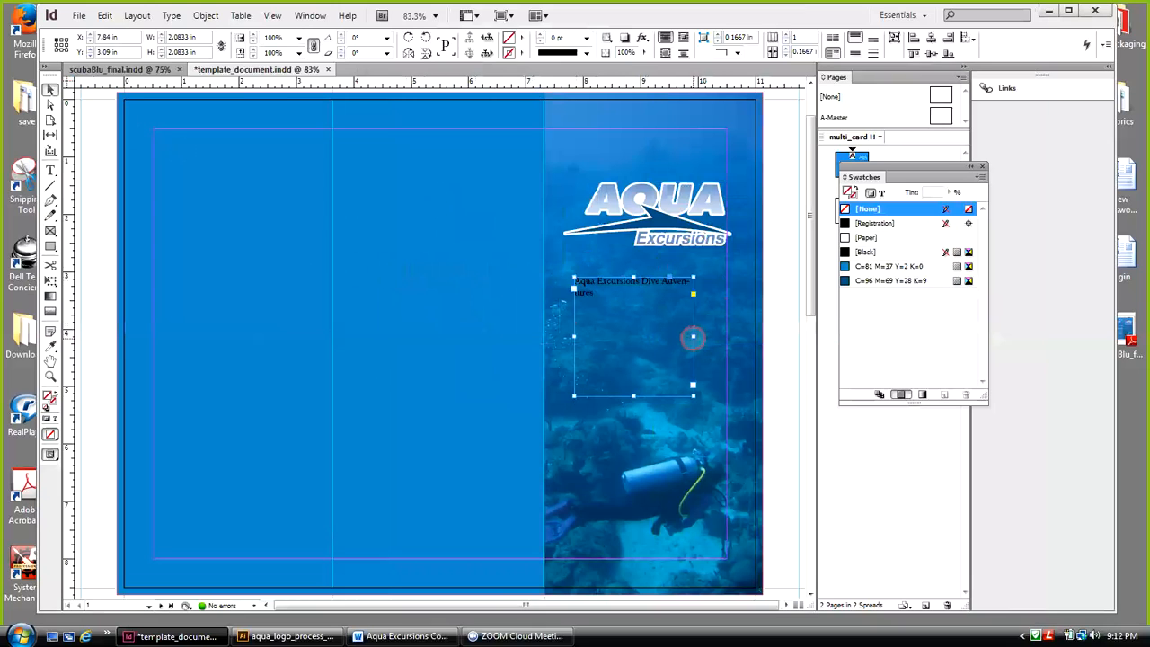
drag(693, 337, 725, 337)
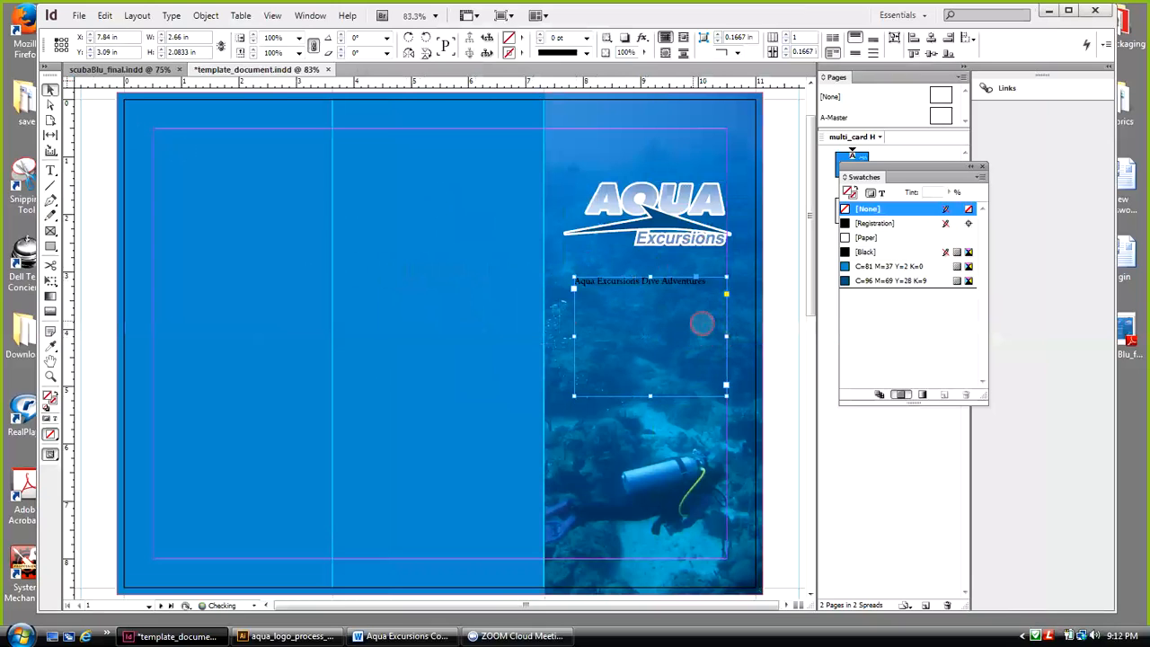
Set the whole cover headline in Myriad Pro Bold, following the font specification in the Word copy document
double_click(708, 280)
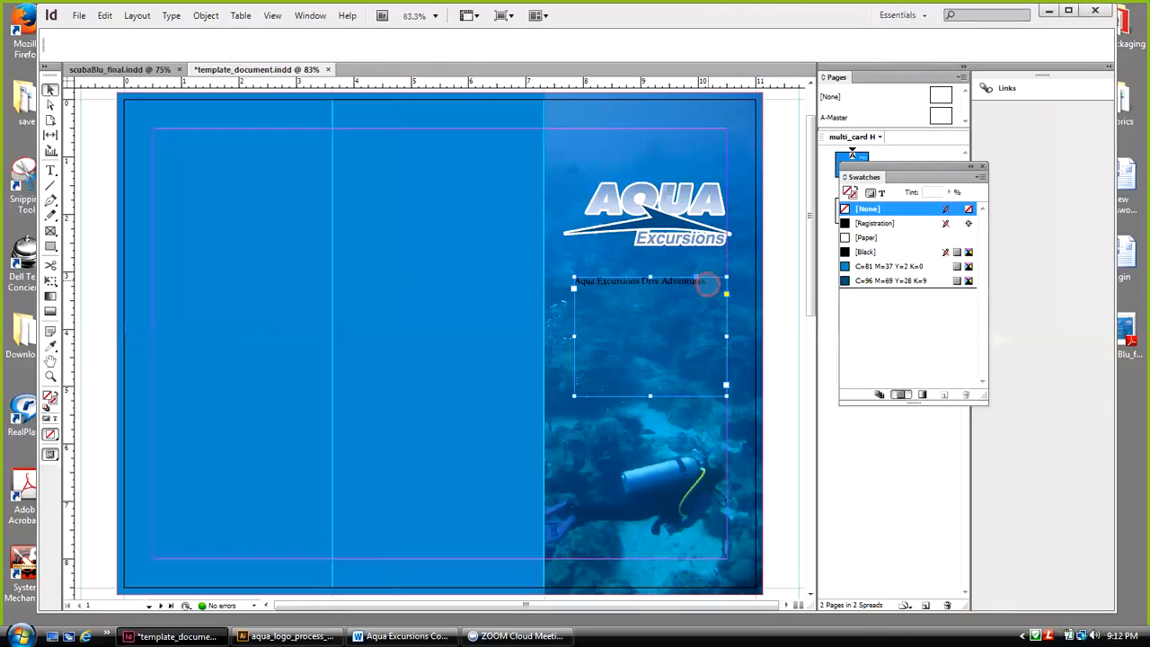
double_click(644, 281)
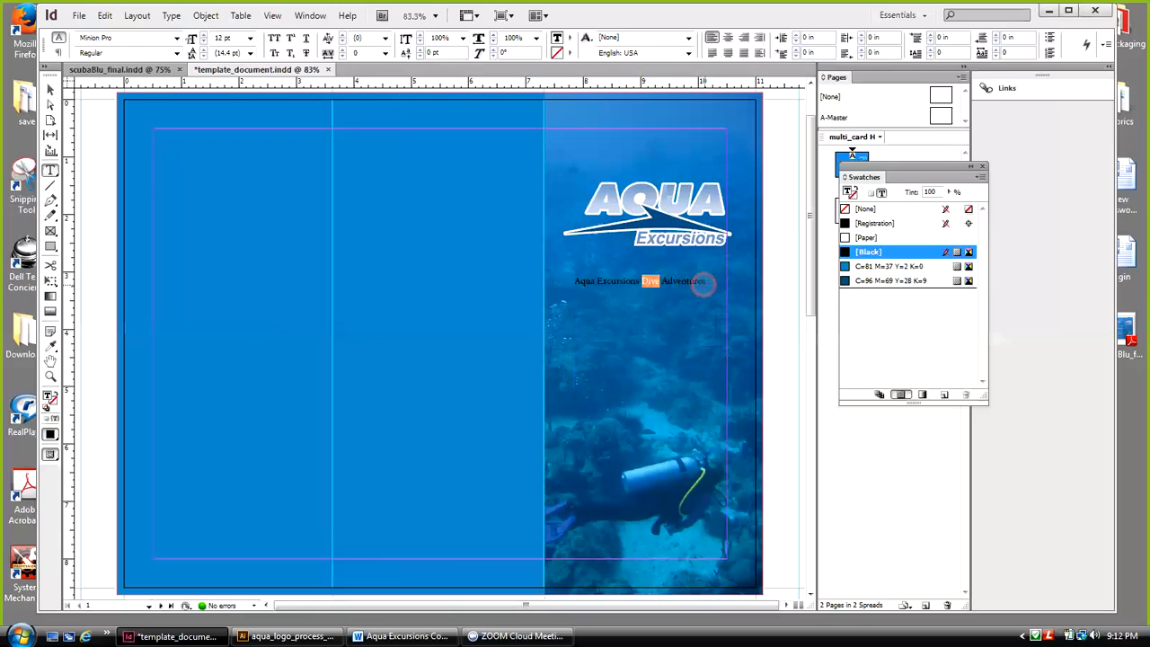
triple_click(703, 282)
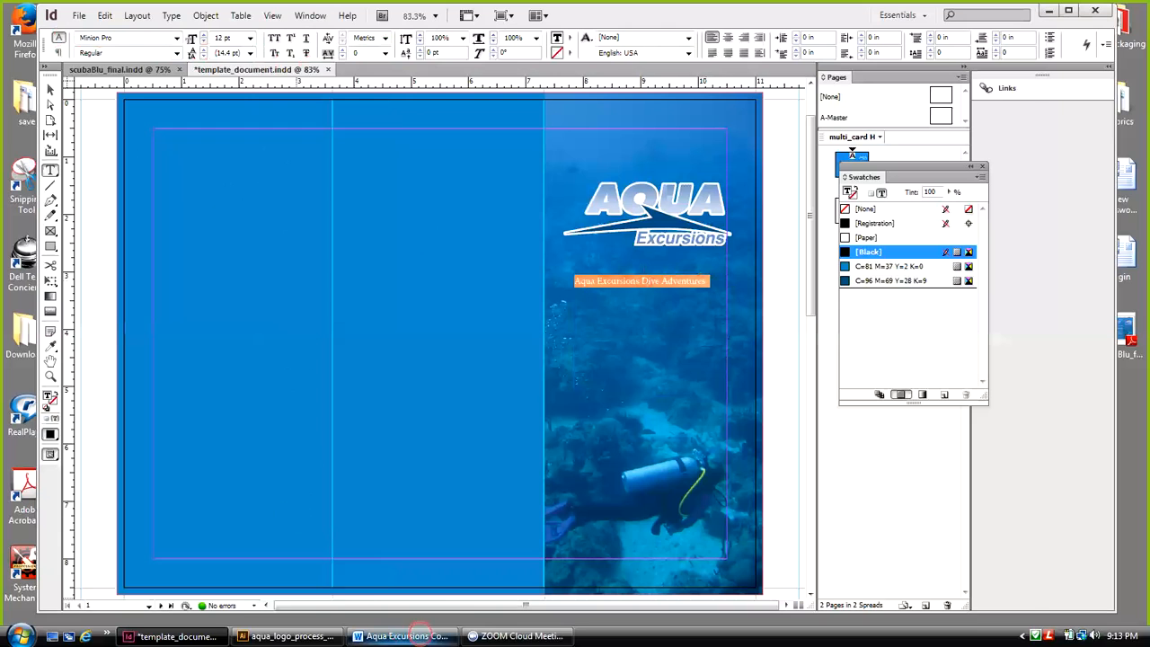
click(421, 637)
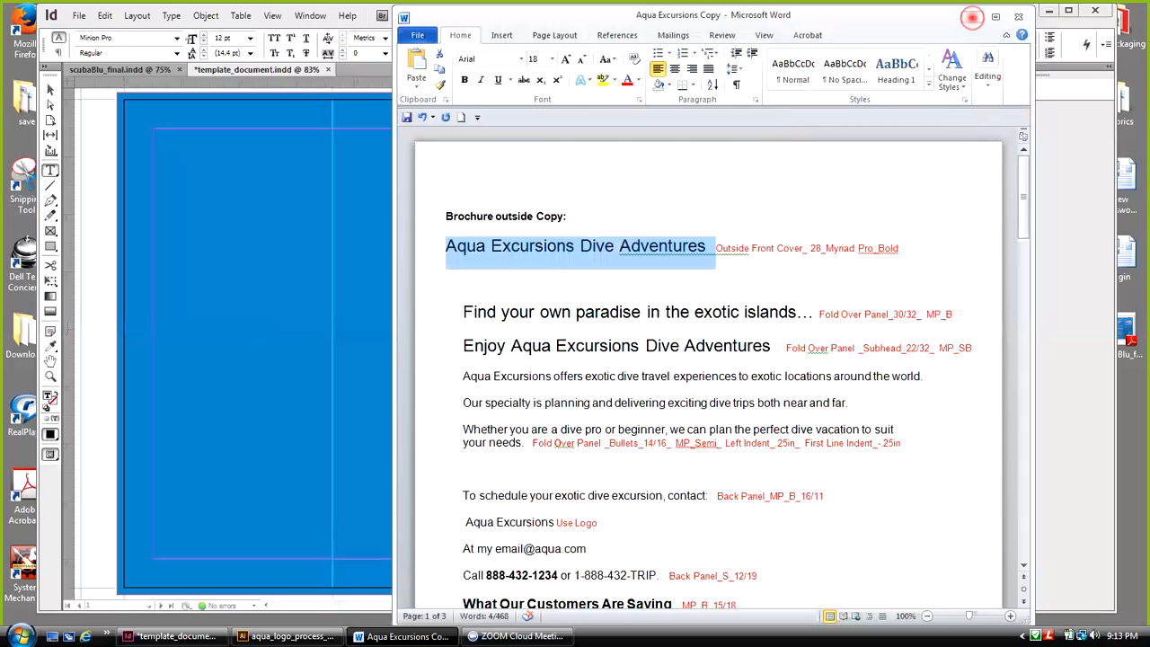
click(995, 17)
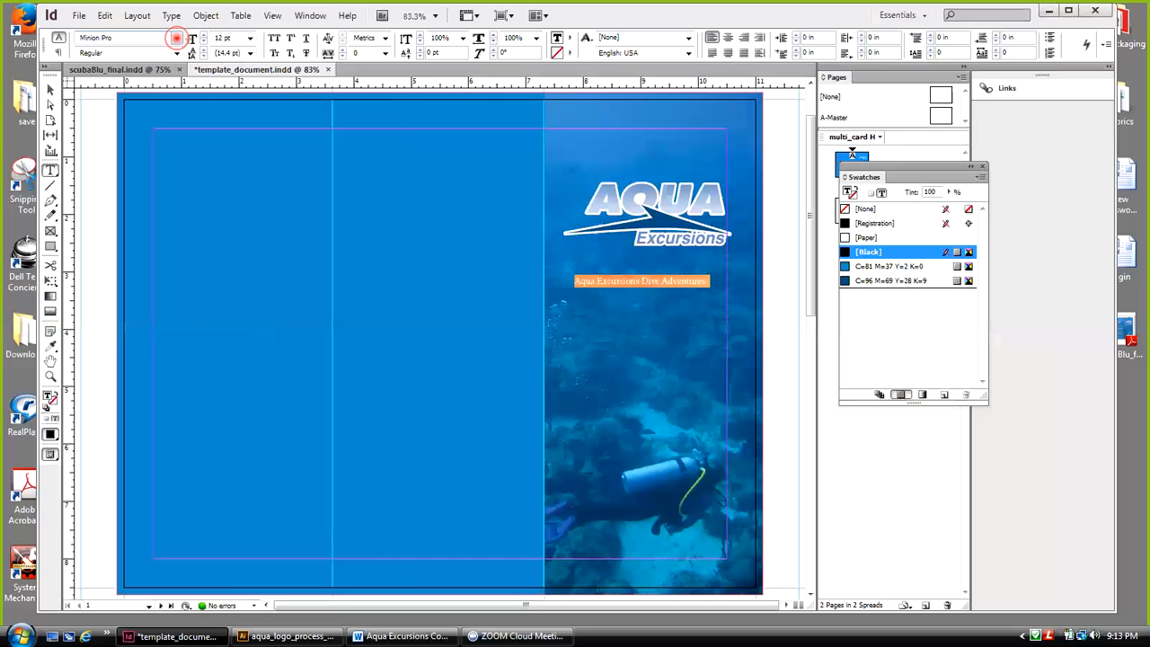
click(177, 38)
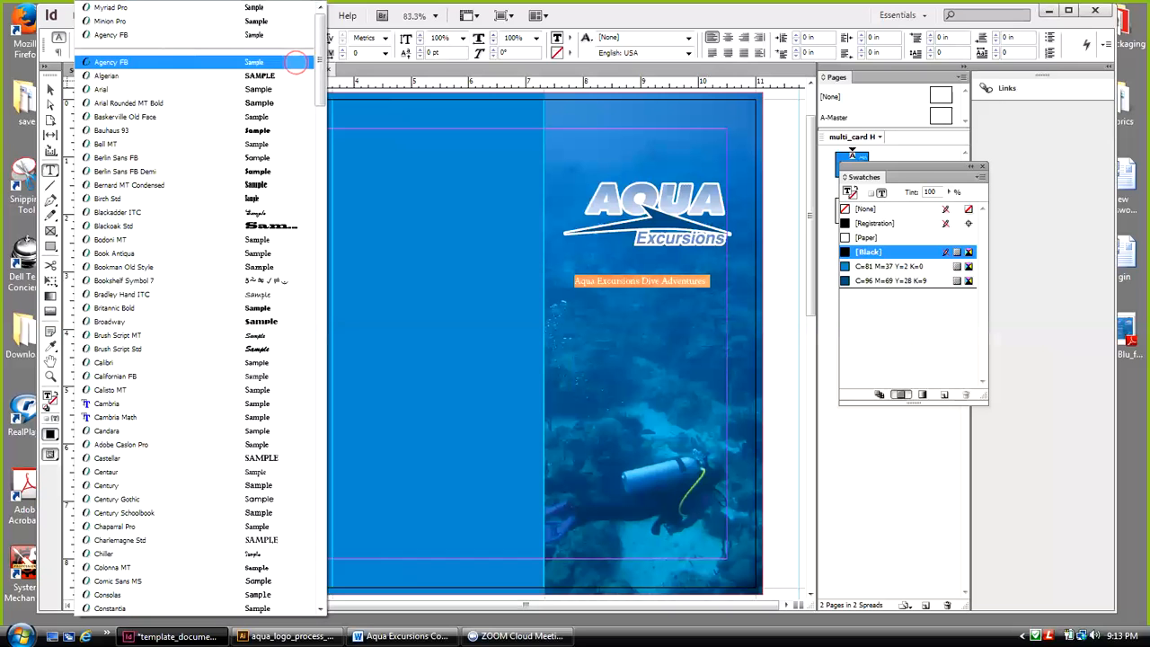
drag(317, 70, 295, 246)
scroll(293, 288, down, 4)
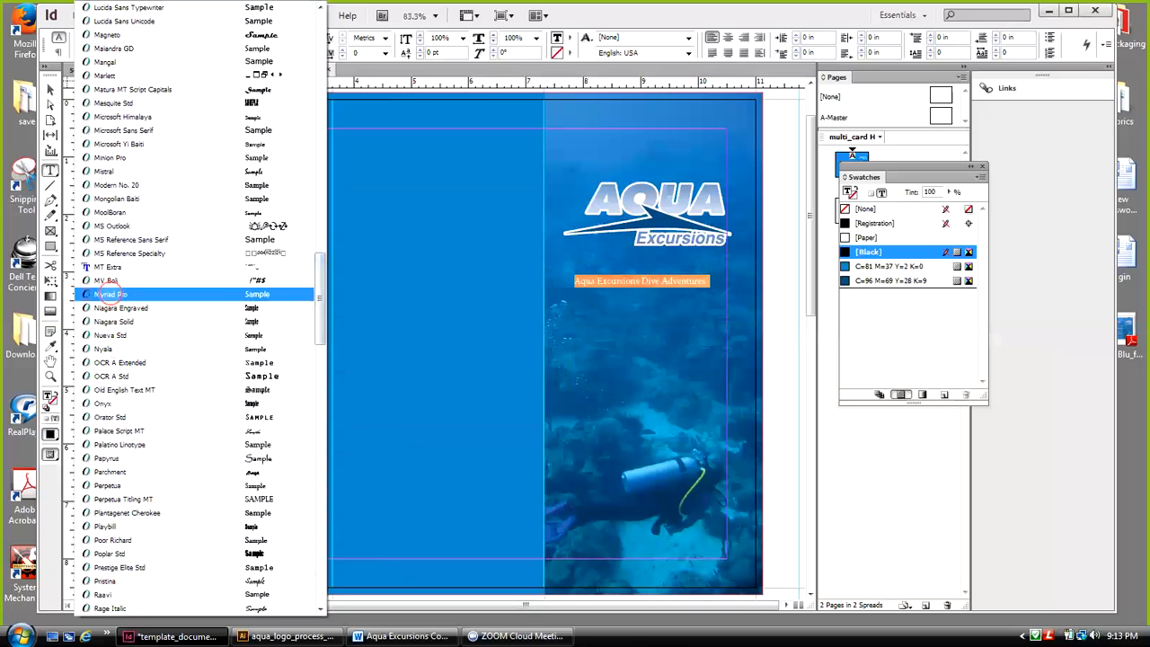
click(110, 294)
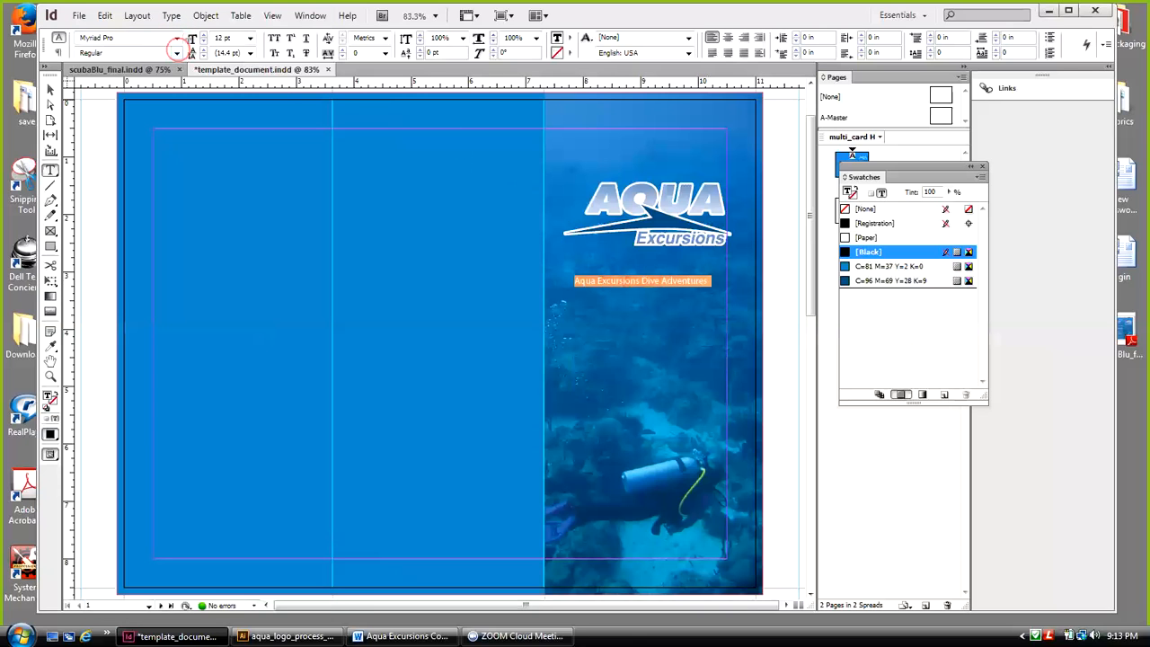
click(177, 52)
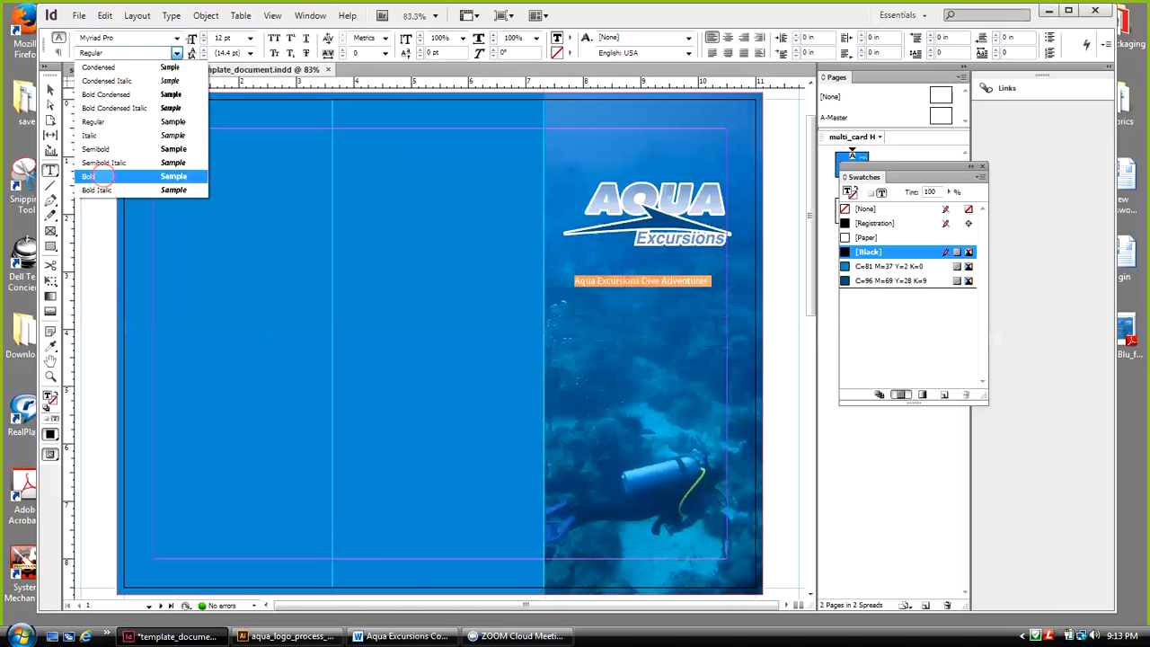
click(94, 176)
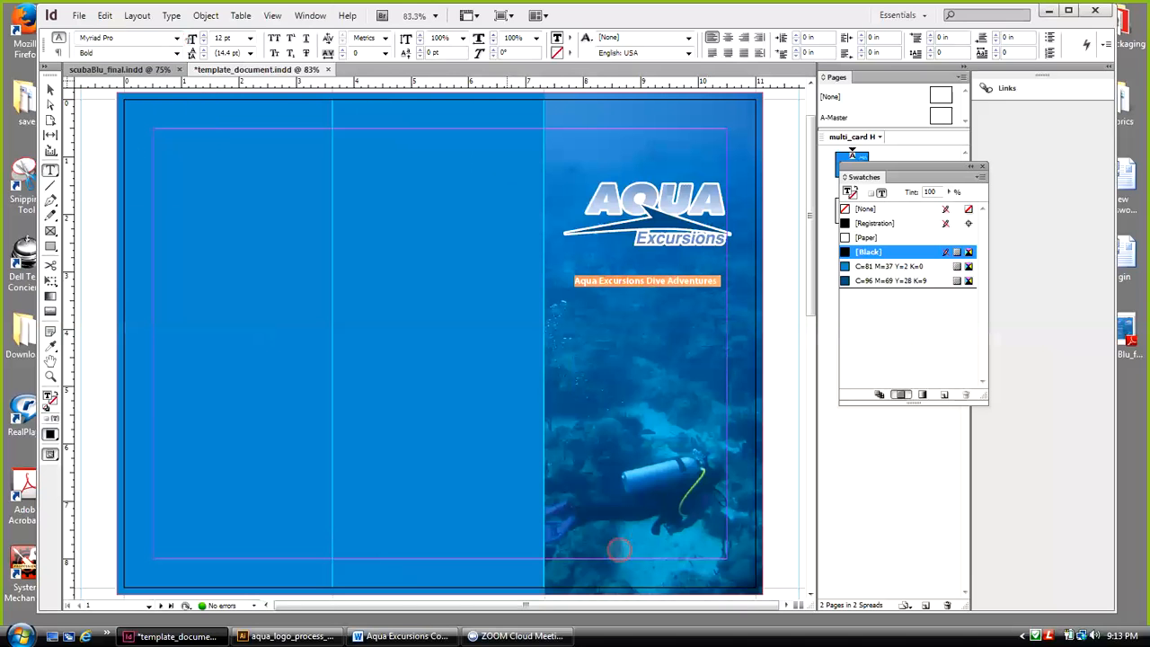
Check the front cover type size in the Word copy document and set the headline to 28 pt
click(400, 637)
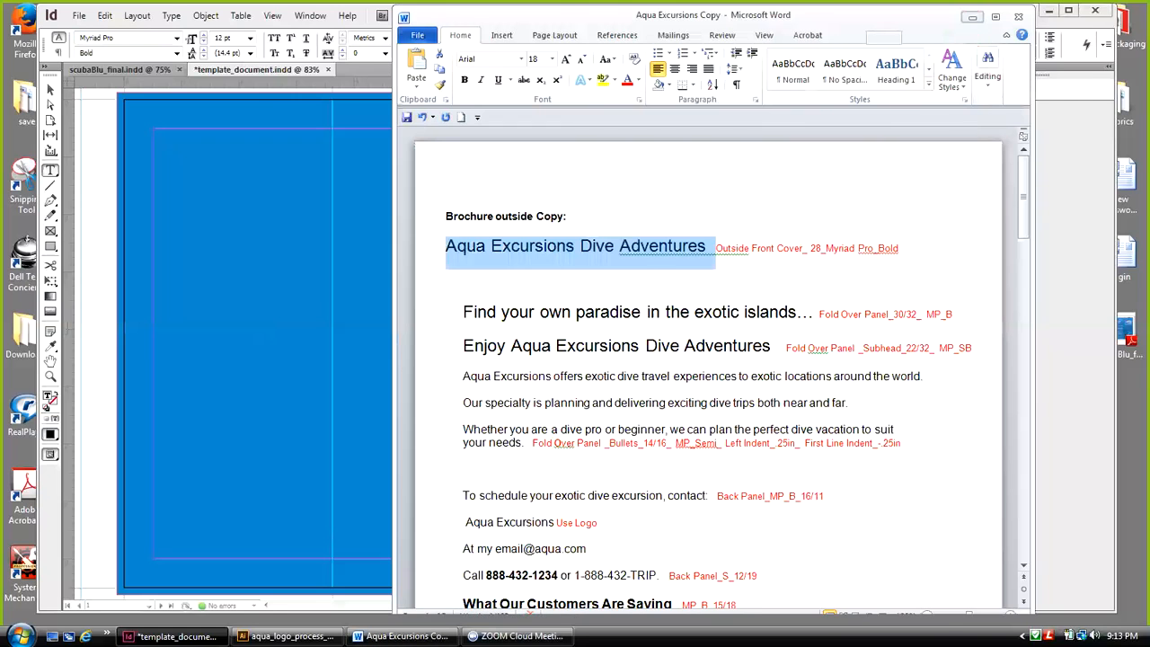
click(970, 17)
click(249, 37)
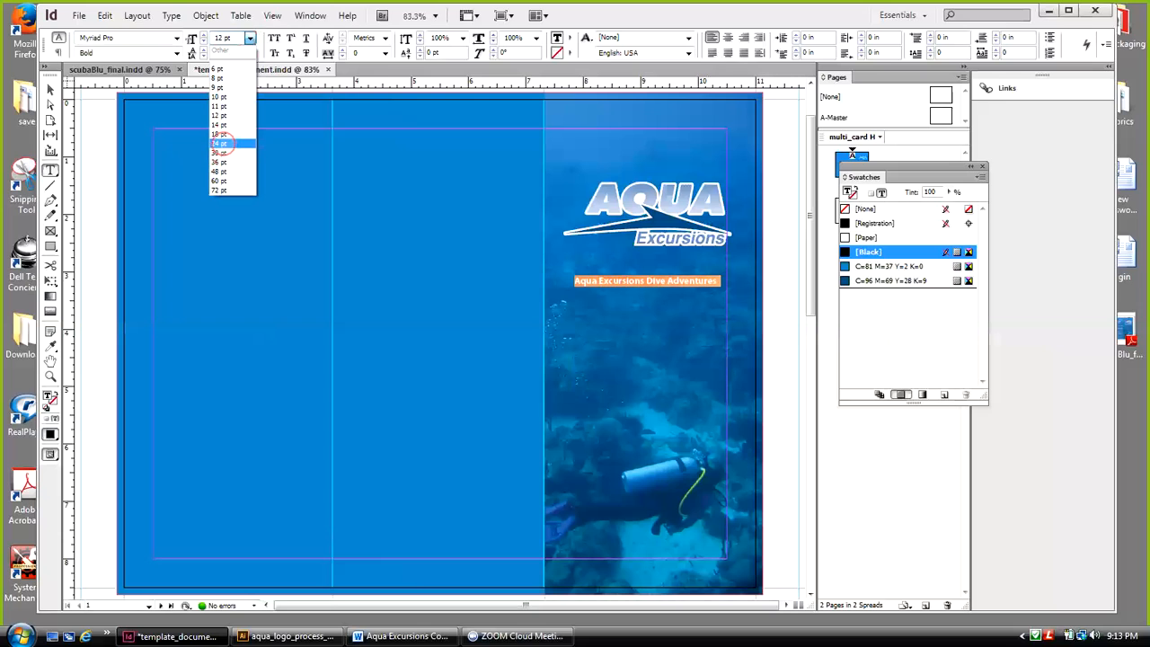
click(219, 143)
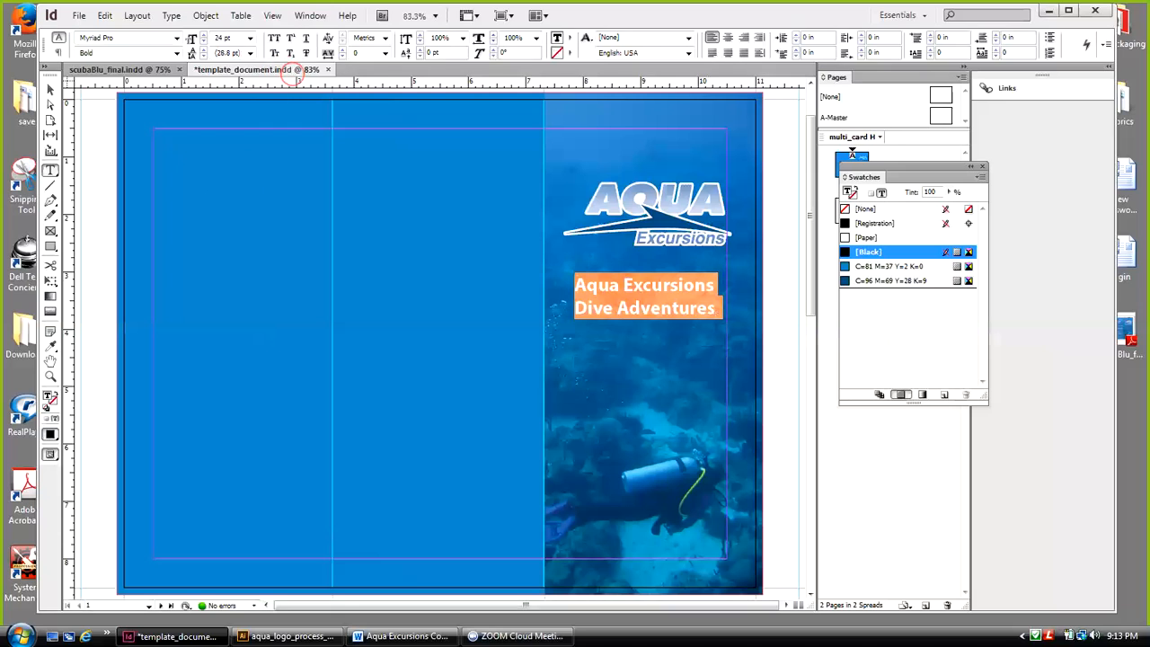
text(8)
Widen the headline text frame to about 2.86 in so the headline breaks into two lines without hyphens
click(50, 86)
click(680, 306)
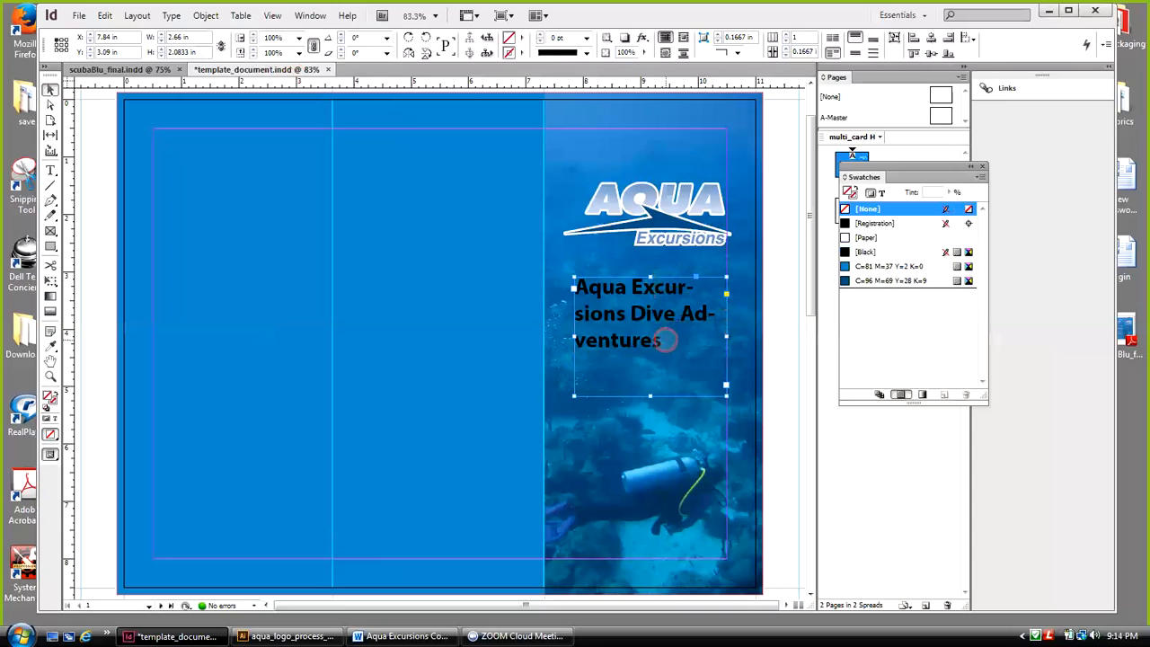
drag(726, 337, 739, 336)
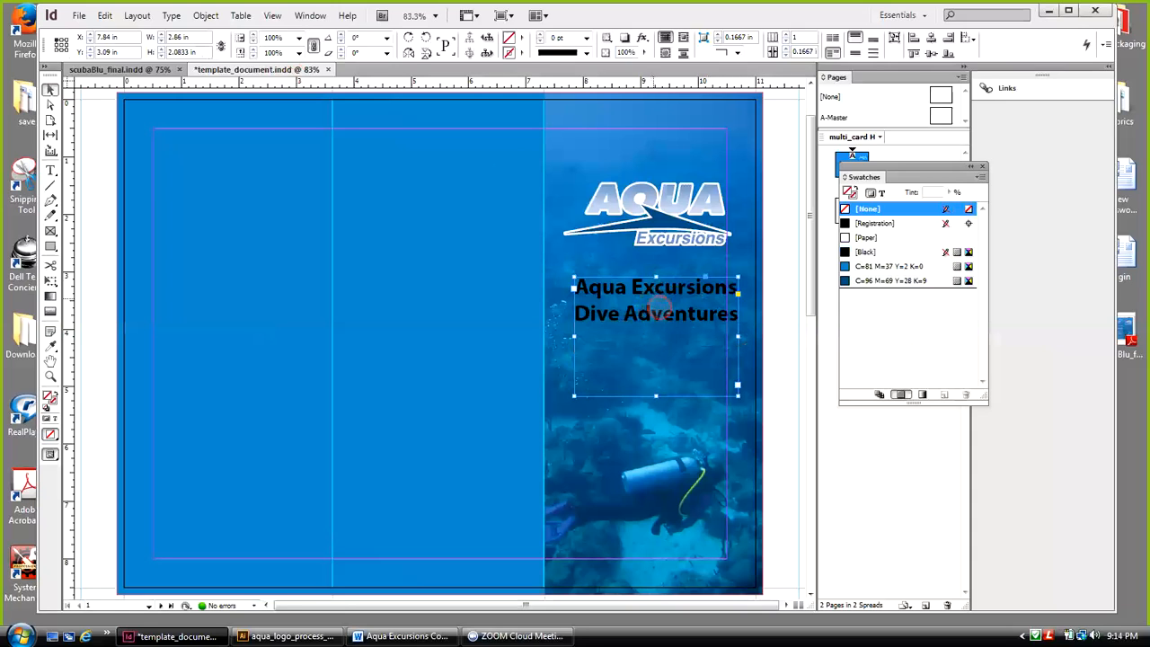
Set the leading of the two-line cover headline to 27 pt
double_click(726, 314)
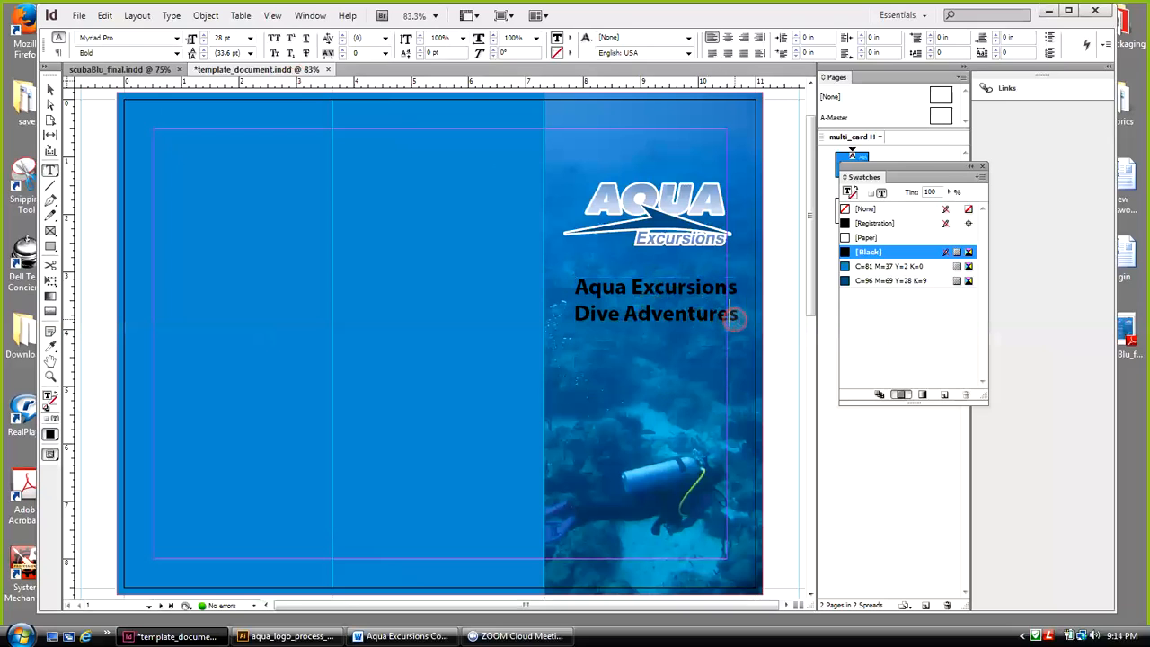
drag(737, 316, 580, 289)
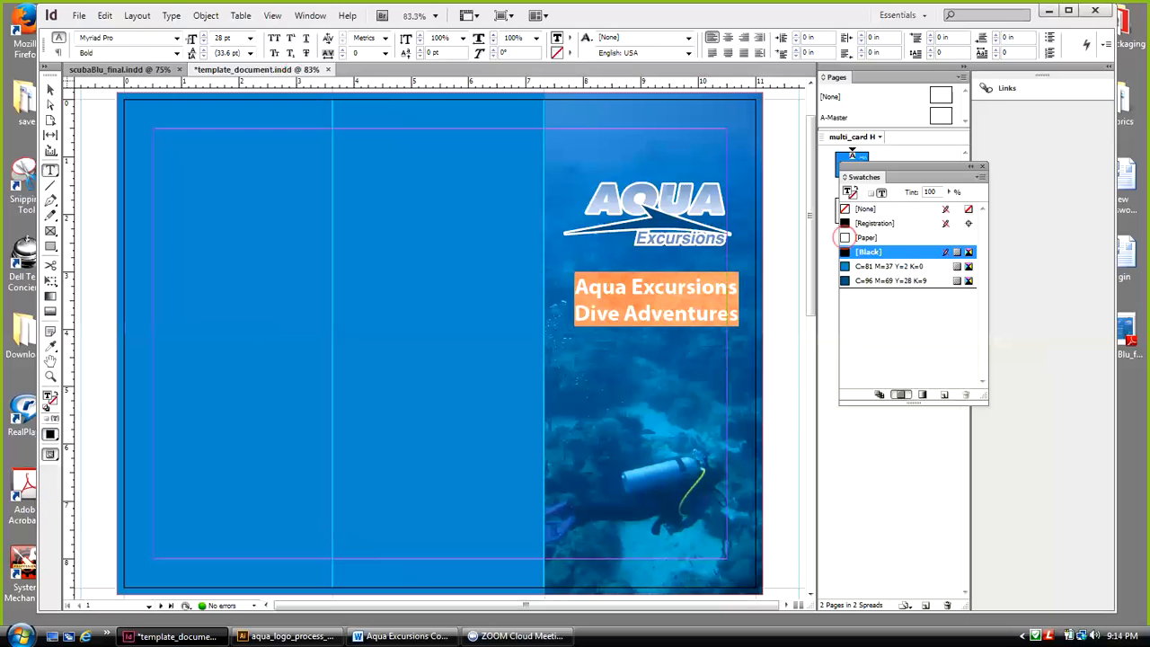
click(844, 237)
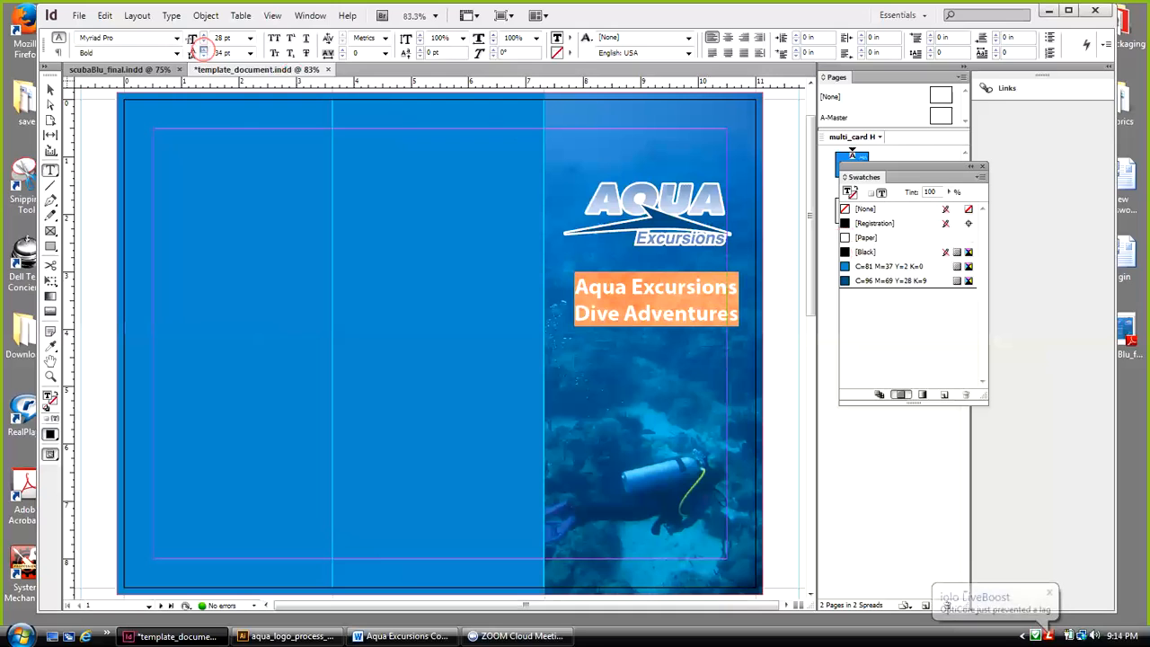
click(204, 49)
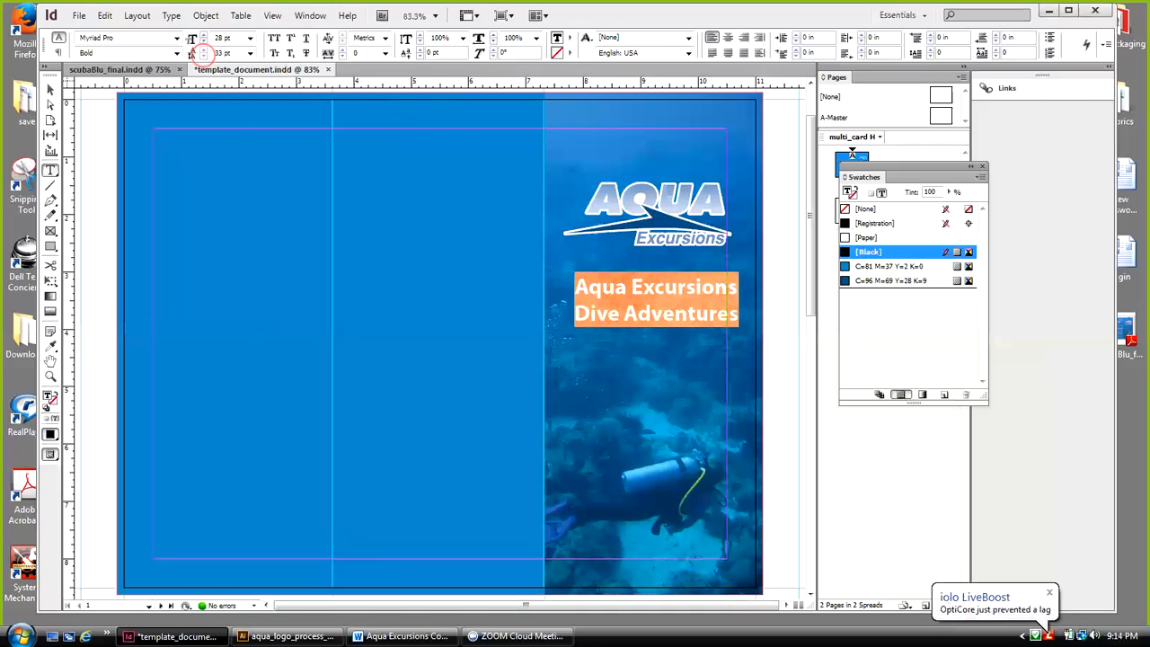
click(203, 54)
click(203, 55)
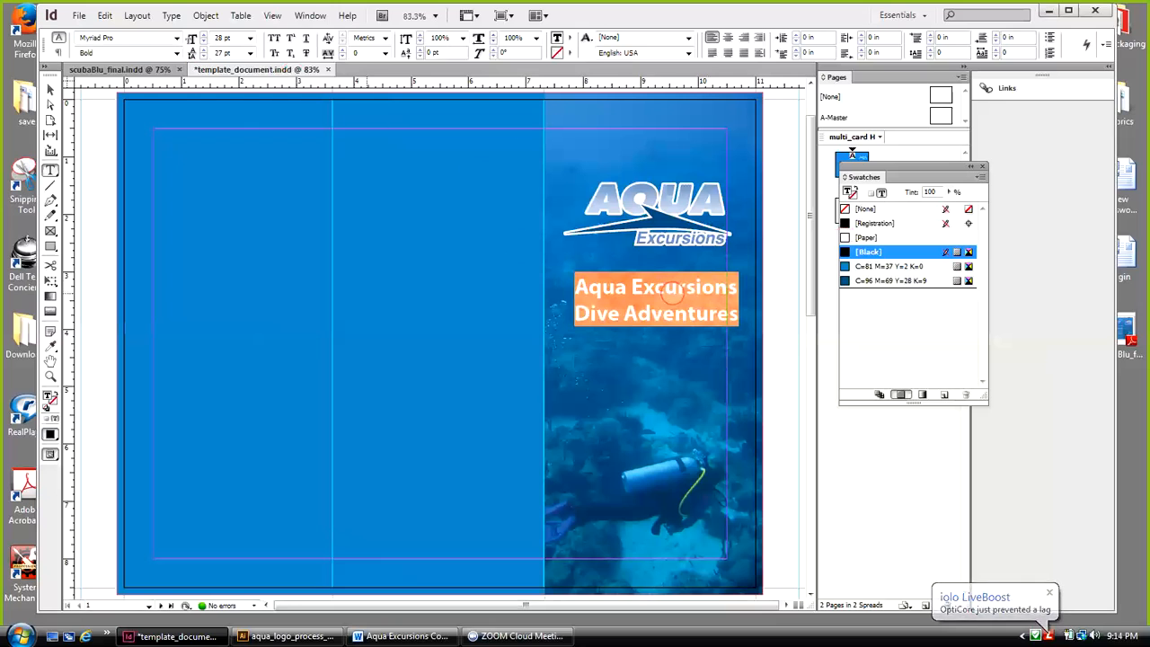
click(672, 292)
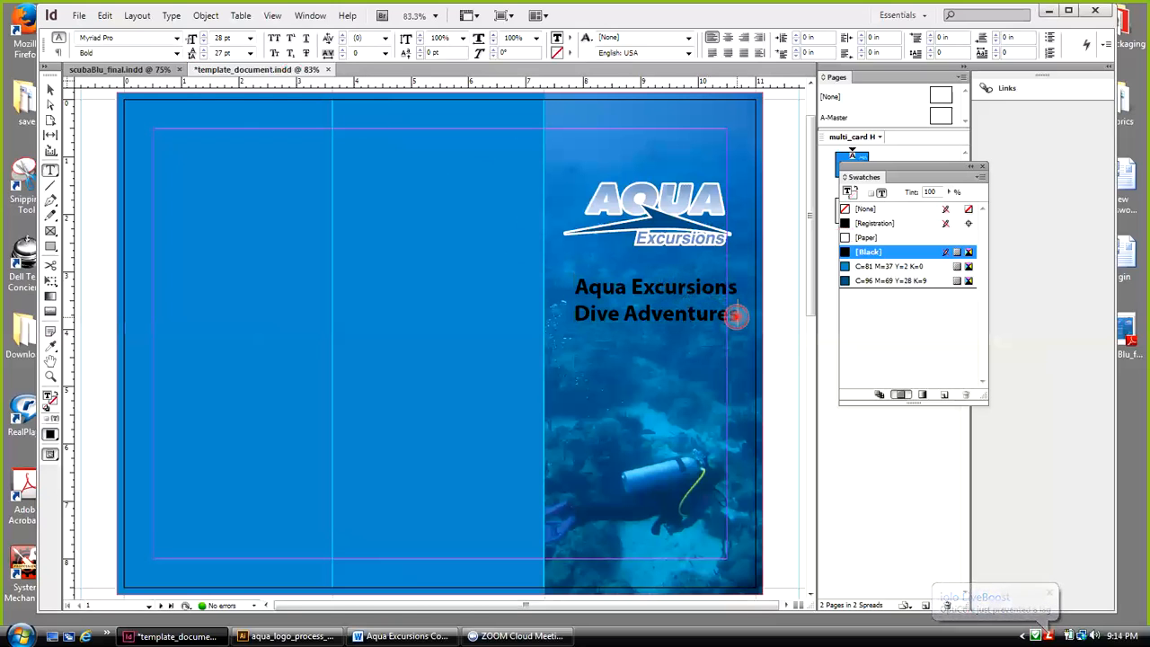
Color both lines of the cover headline with the [Paper] swatch
drag(737, 315, 550, 289)
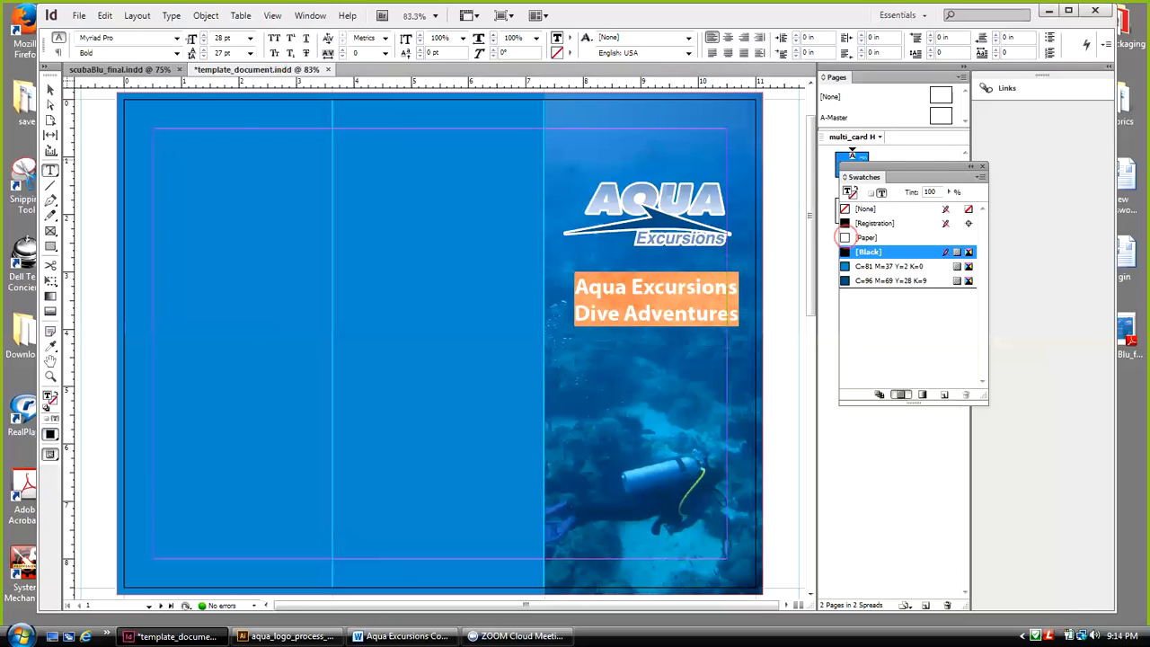
click(863, 238)
click(725, 280)
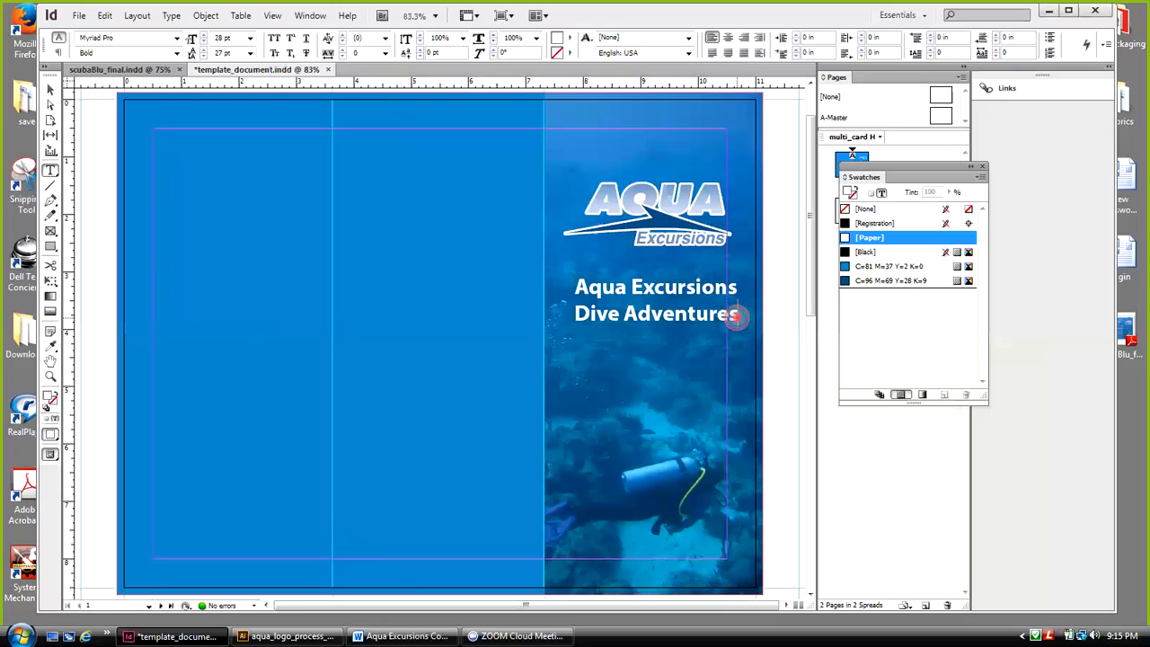
Reduce the leading of both cover headline lines to 26 pt
drag(735, 315, 570, 286)
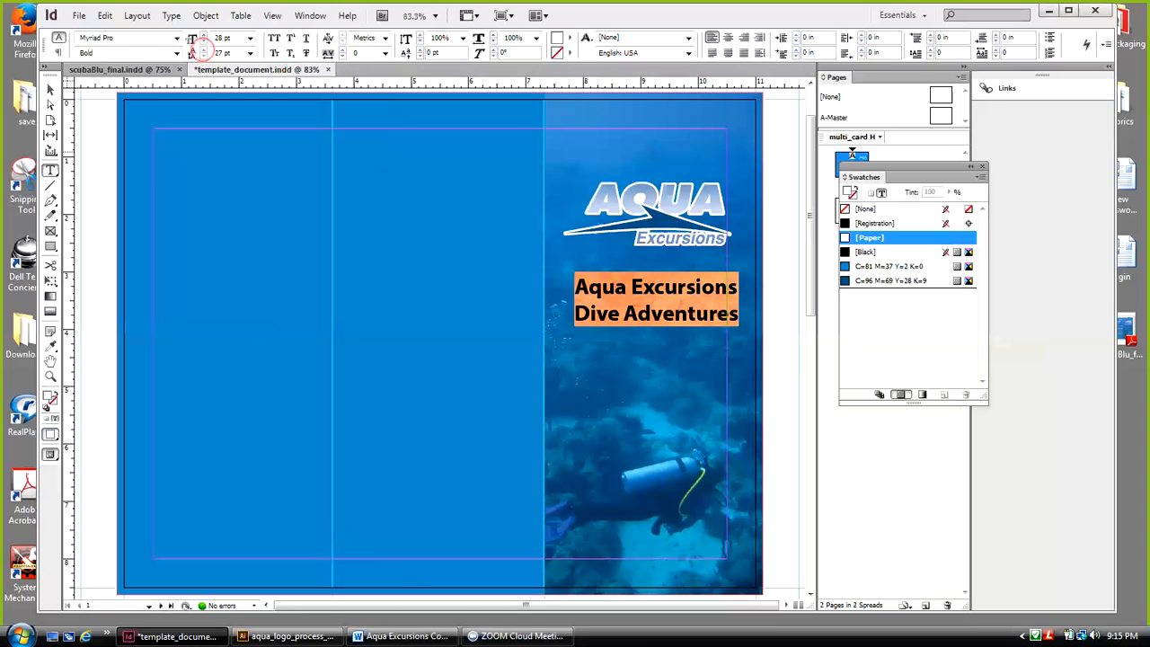
click(203, 48)
click(50, 88)
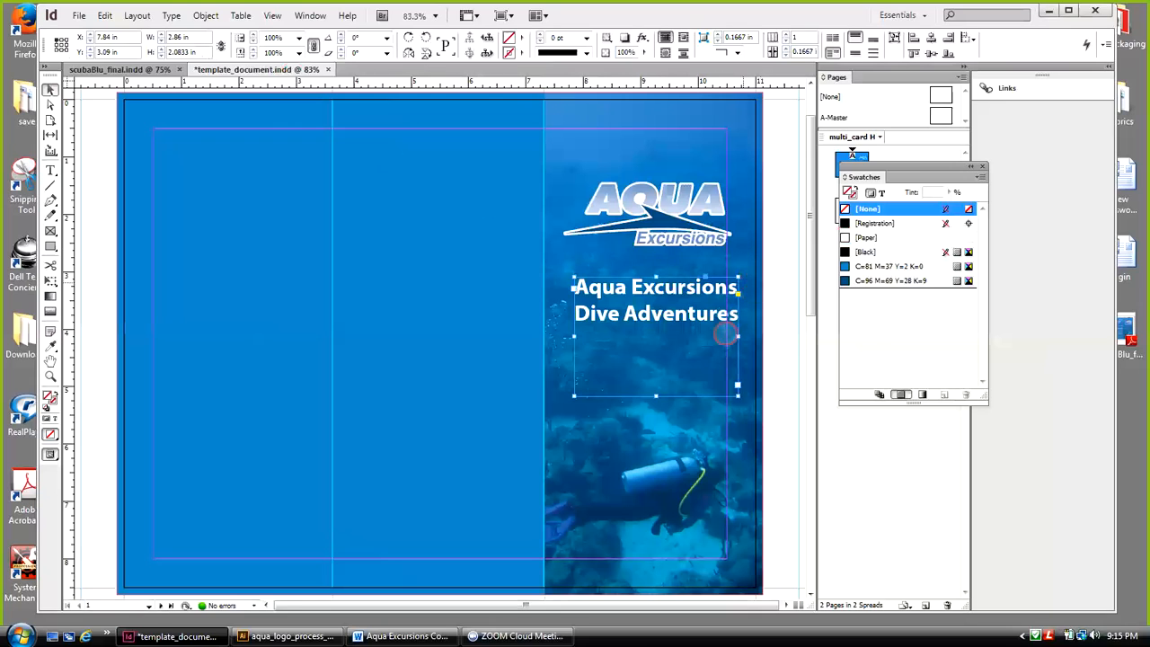
click(701, 364)
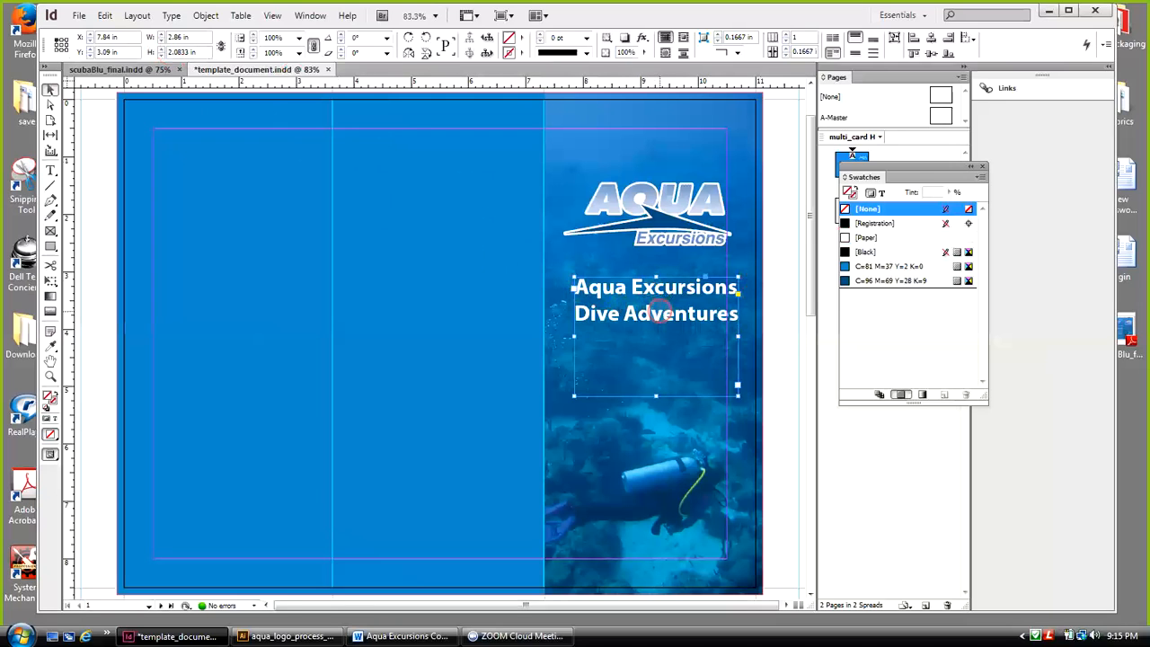
Reduce the leading of only the second headline line, "Dive Adventures", to 24 pt
key(t)
click(728, 322)
drag(733, 317, 566, 311)
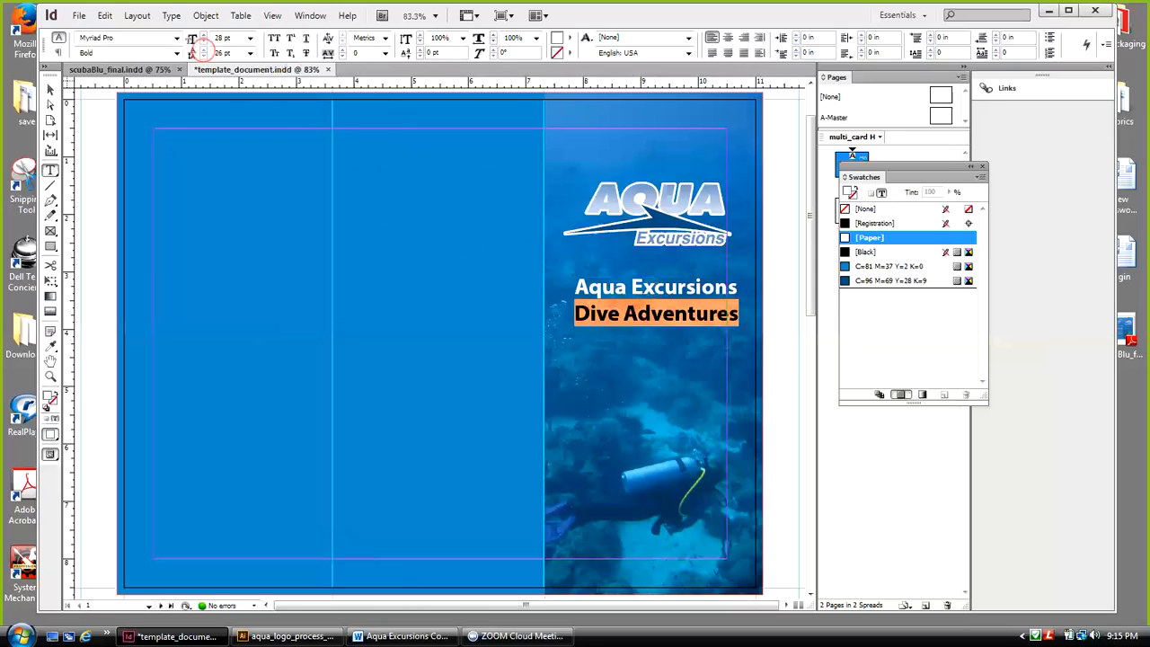
click(204, 55)
click(51, 89)
click(669, 321)
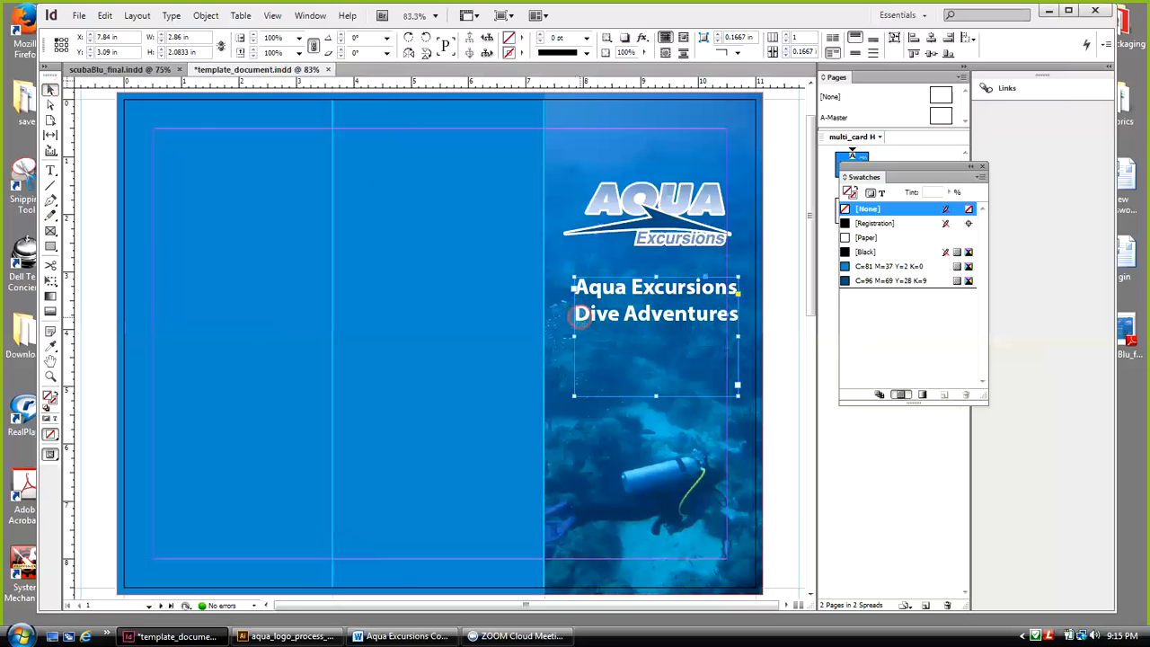
key(t)
click(593, 321)
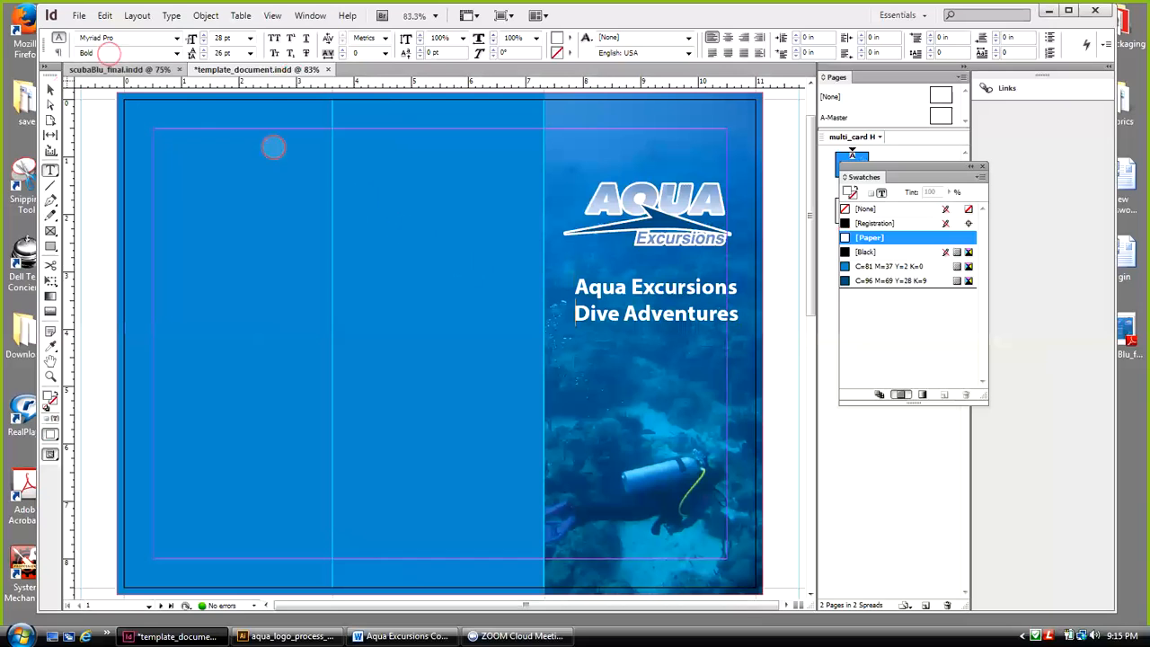
click(50, 90)
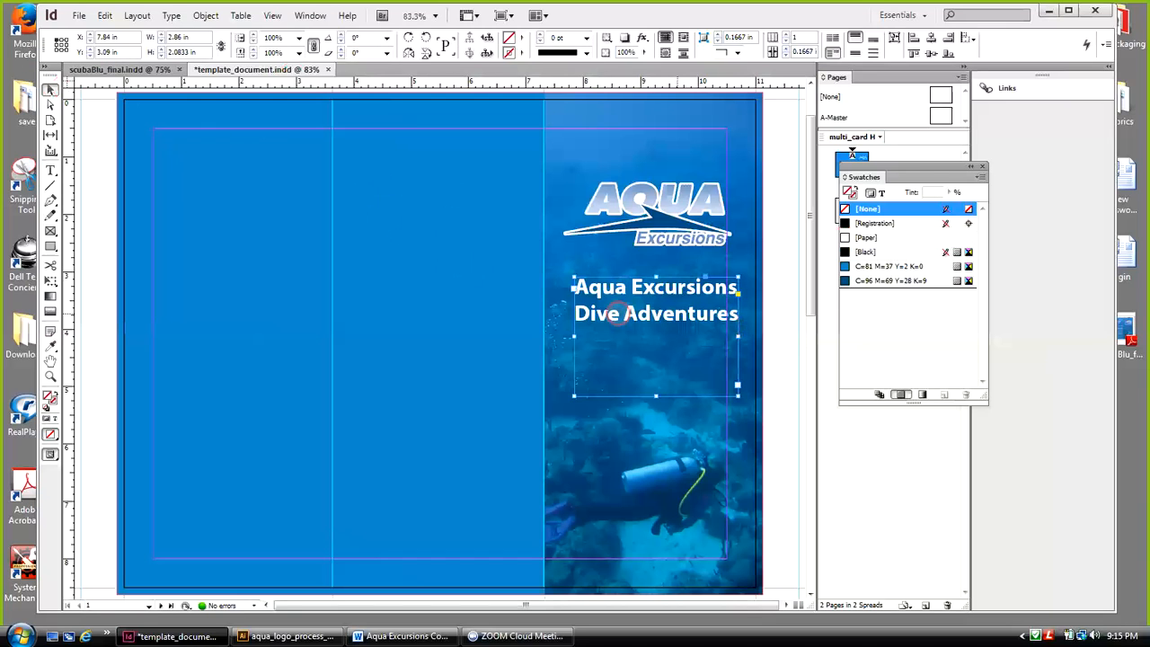
Widen the headline text frame to about 4.84 in and insert a line break before "Dive Adventures"
drag(575, 335, 459, 336)
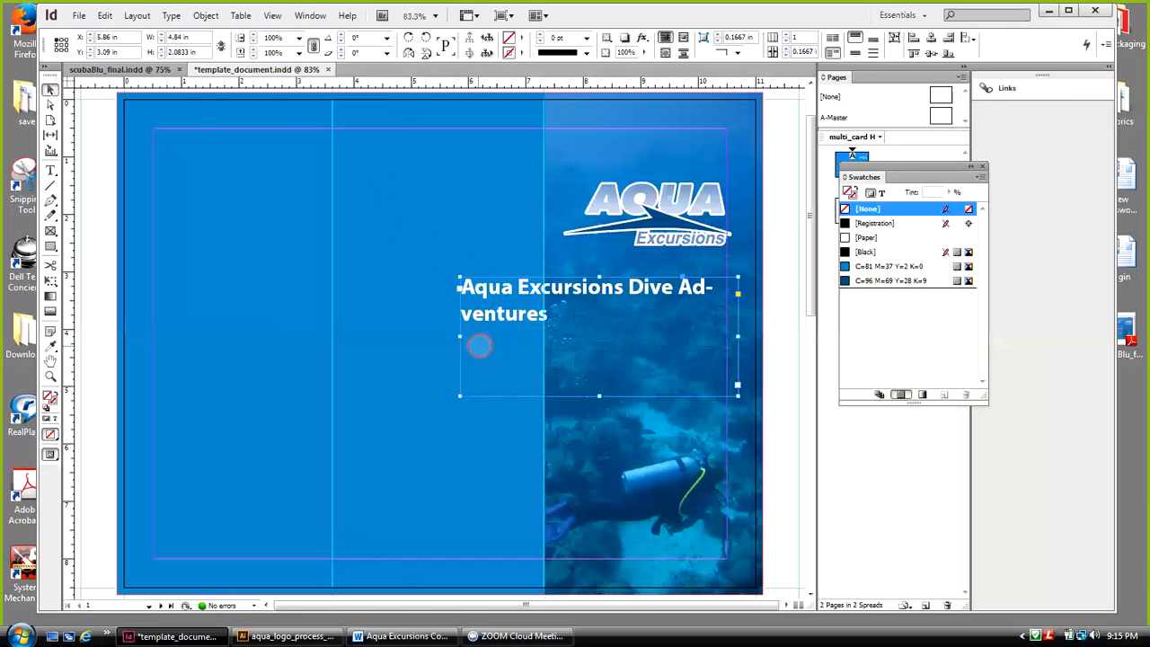
double_click(629, 295)
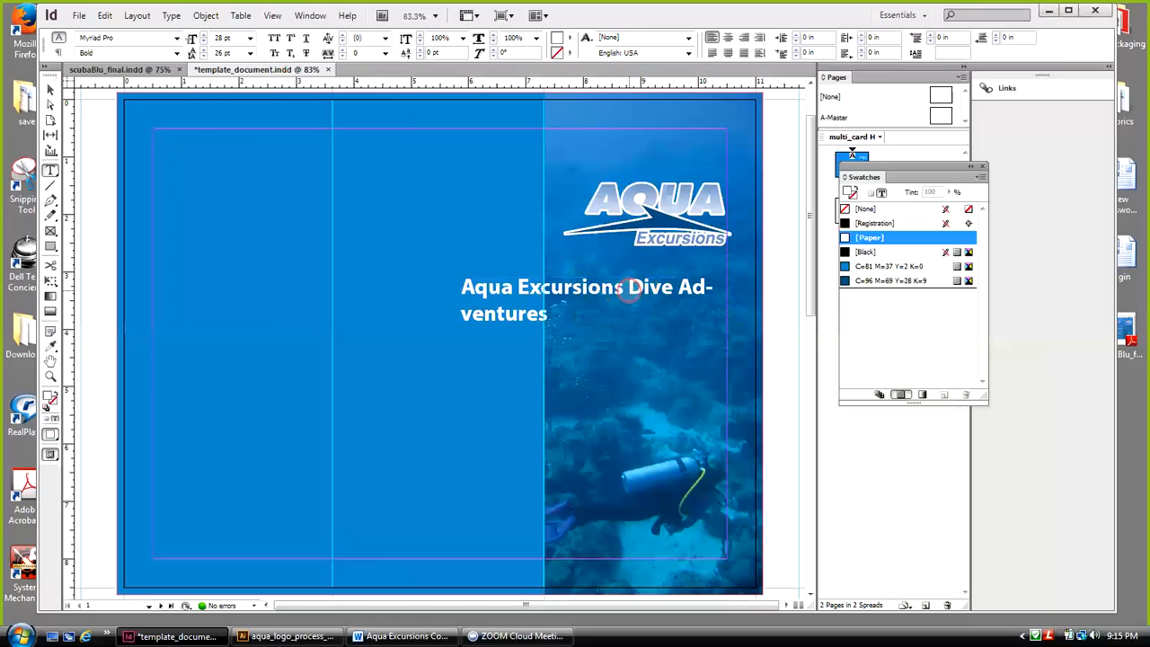
key(Return)
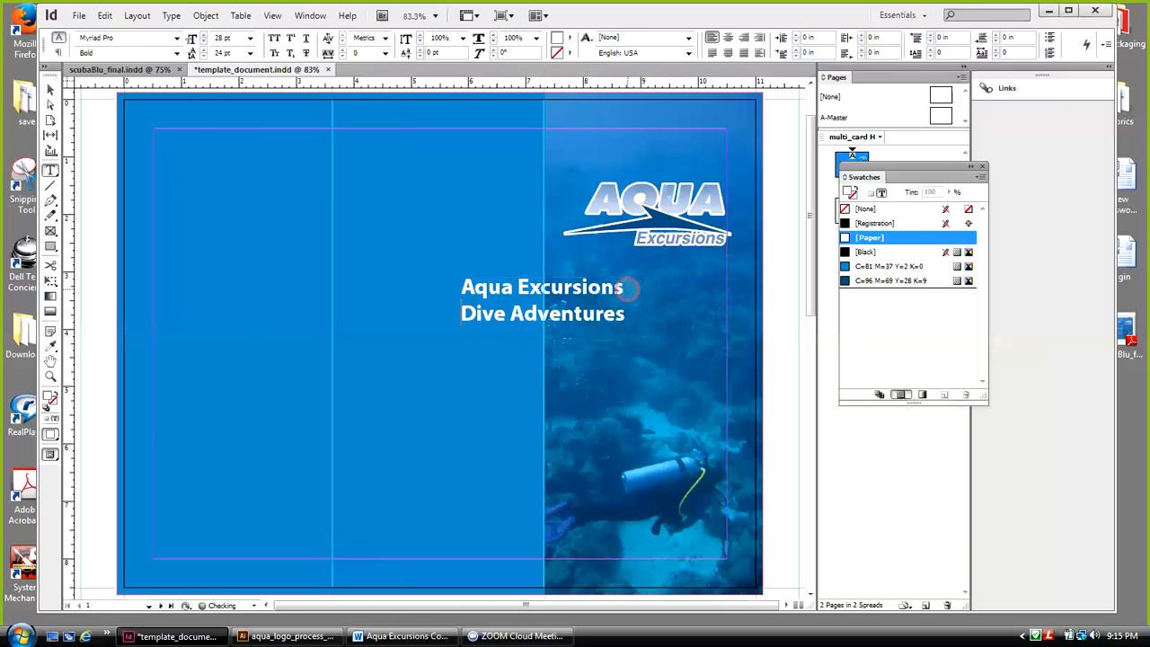
Set the leading of both cover headline lines to 22 pt
drag(625, 316, 465, 289)
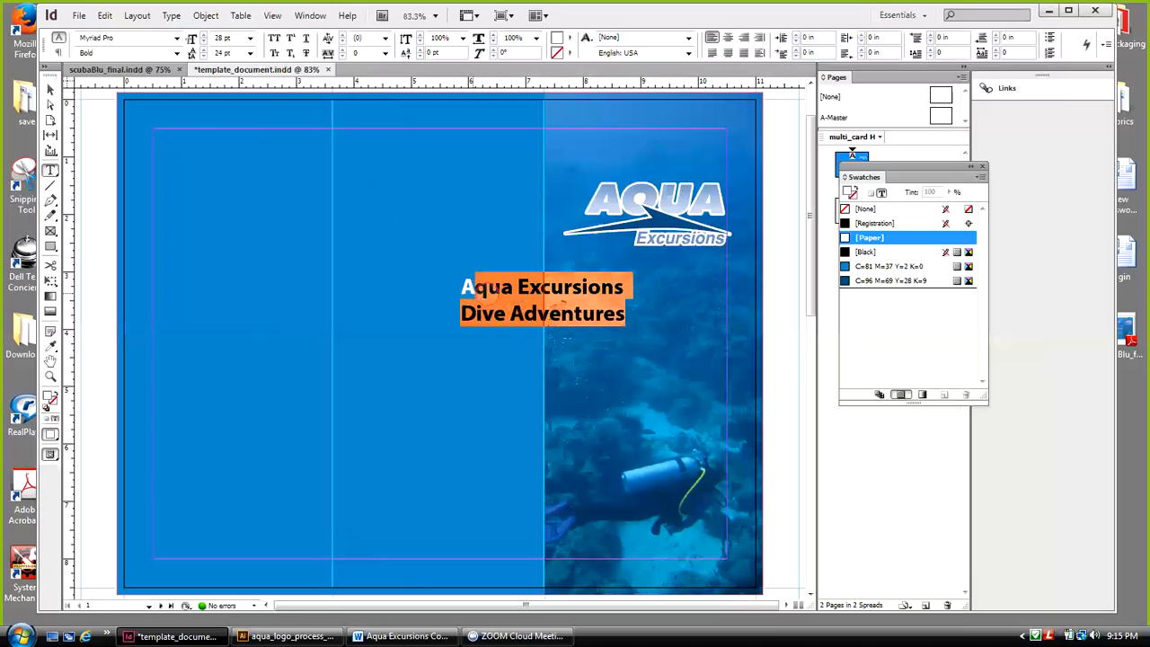
click(501, 287)
drag(625, 317, 456, 289)
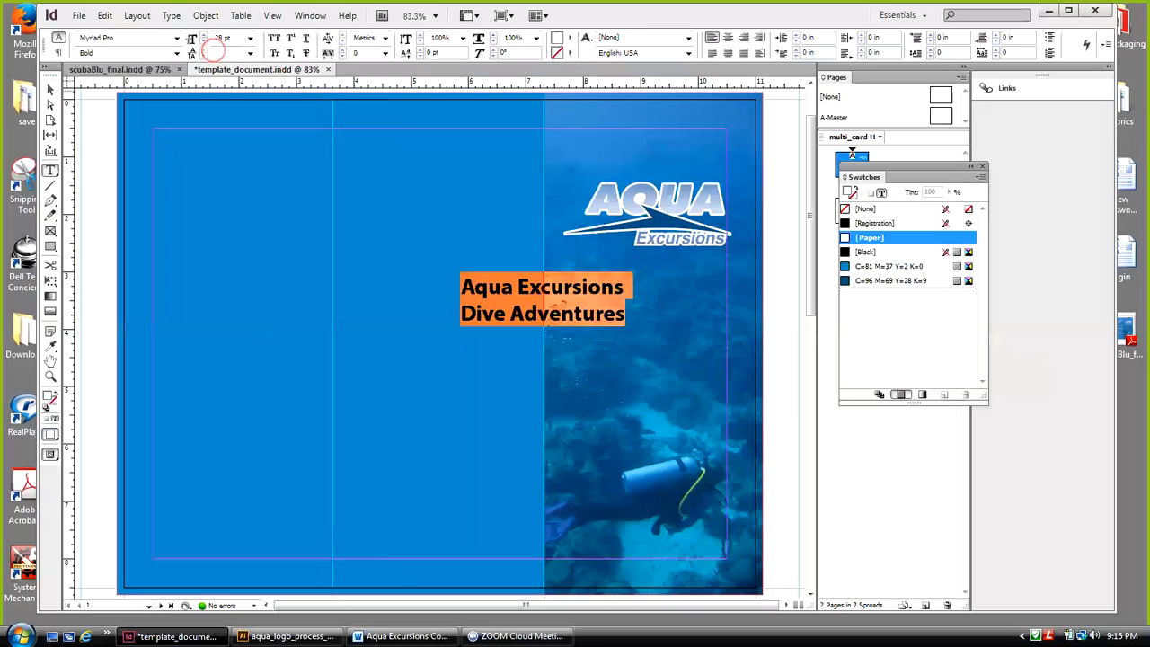
click(250, 53)
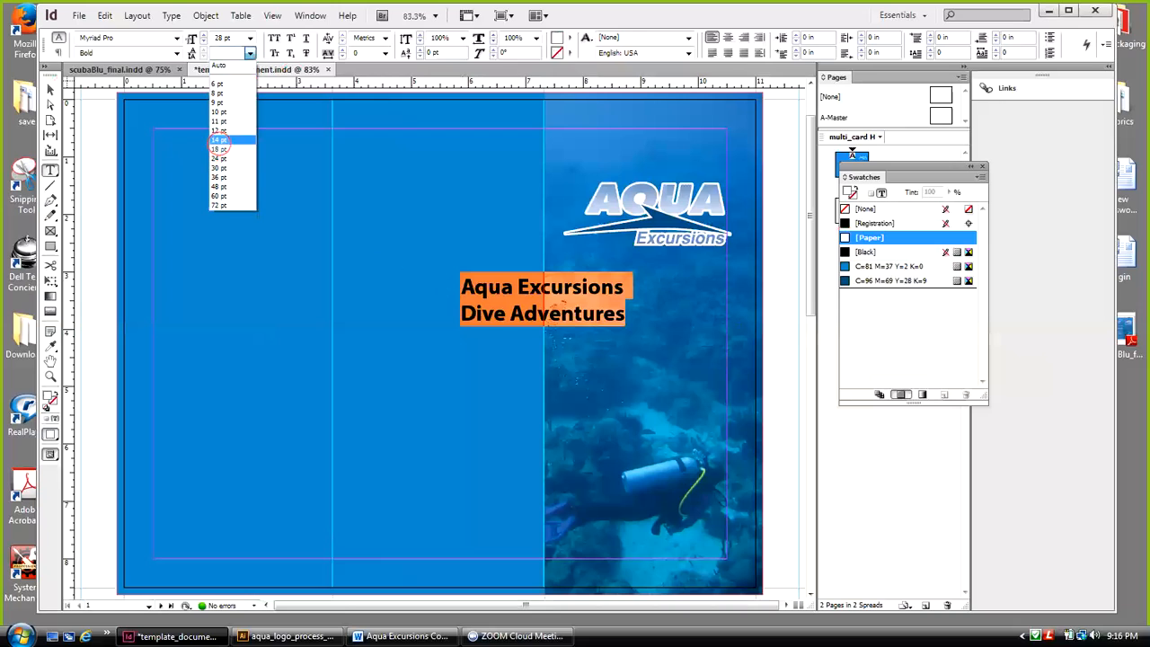
click(218, 158)
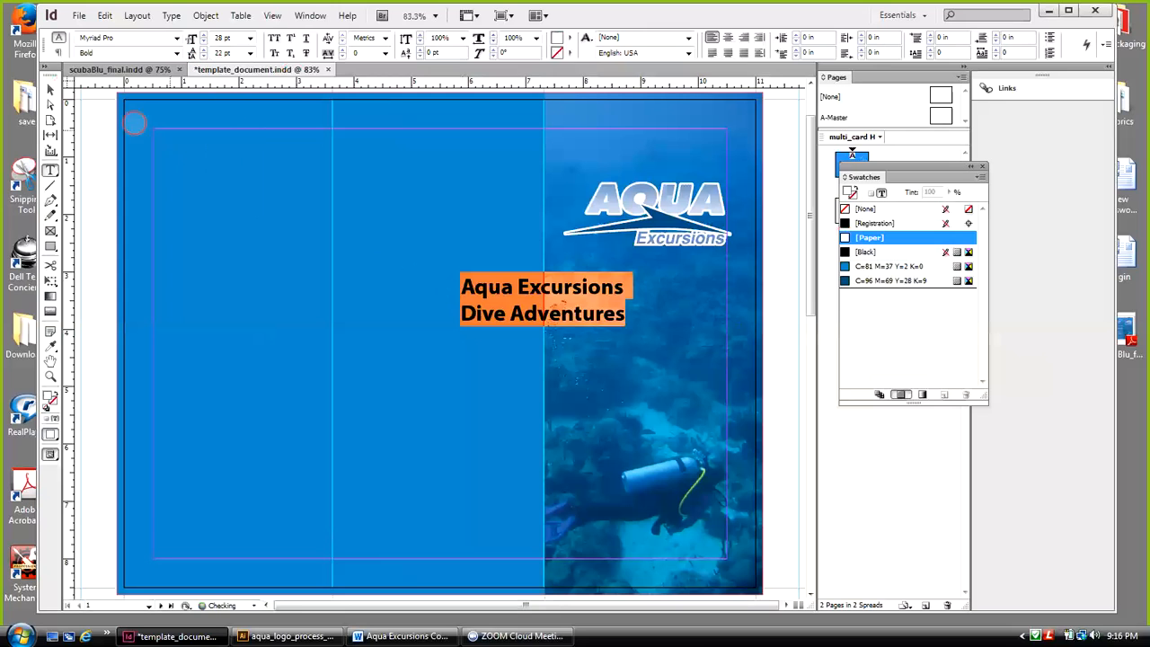
click(50, 90)
click(546, 321)
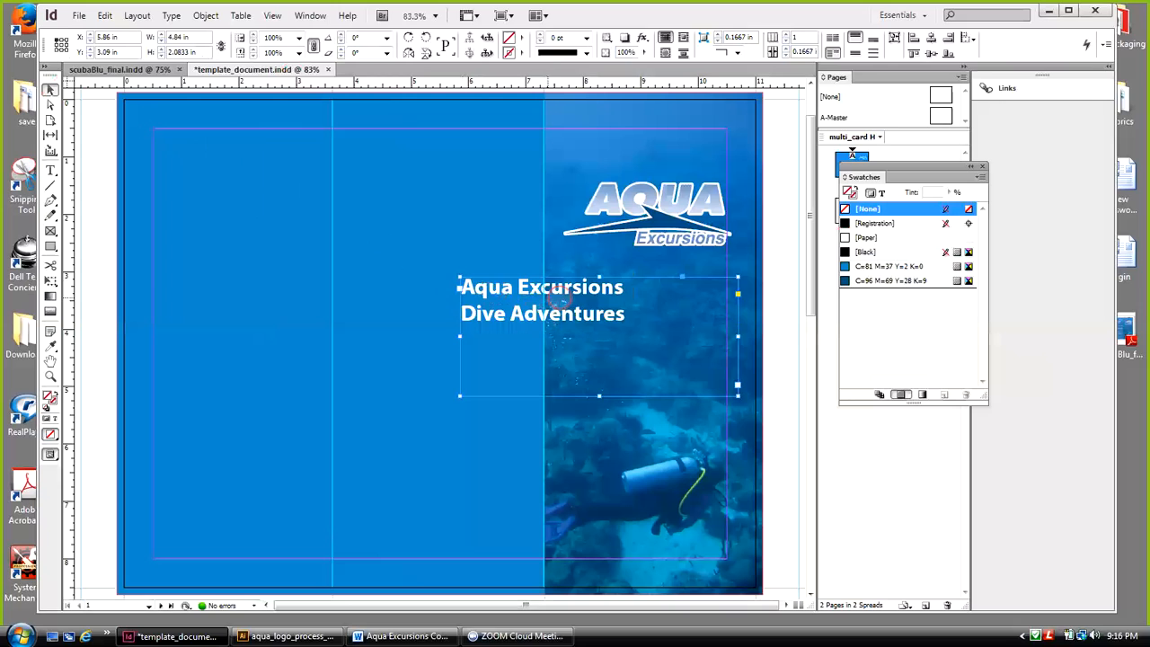
Shrink the headline text frame to about 2.98 by 1.035 in and position it just beneath the logo on the cover
drag(738, 336, 631, 335)
drag(544, 397, 544, 336)
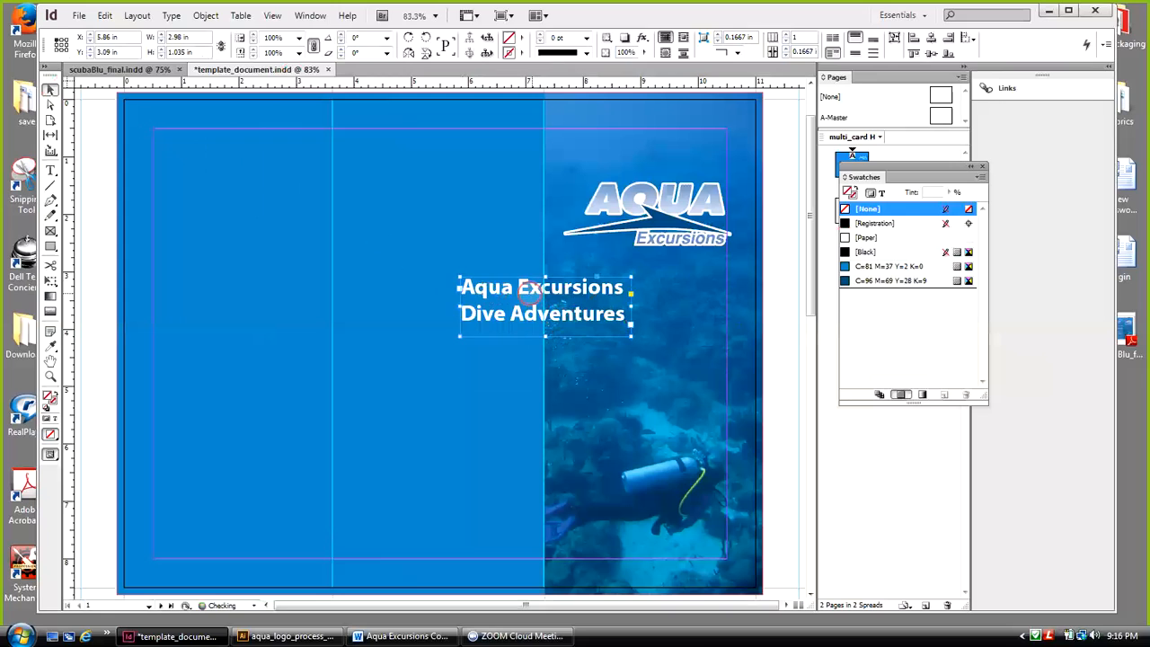
drag(528, 291, 631, 285)
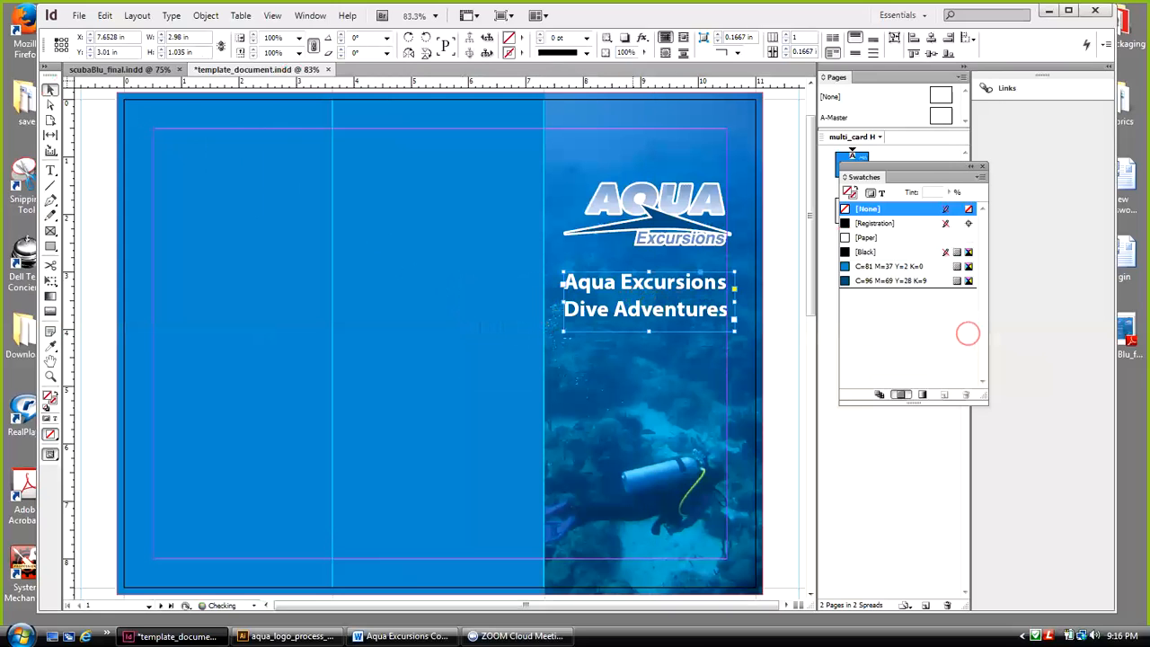
key(Up)
key(Up)
key(Up)
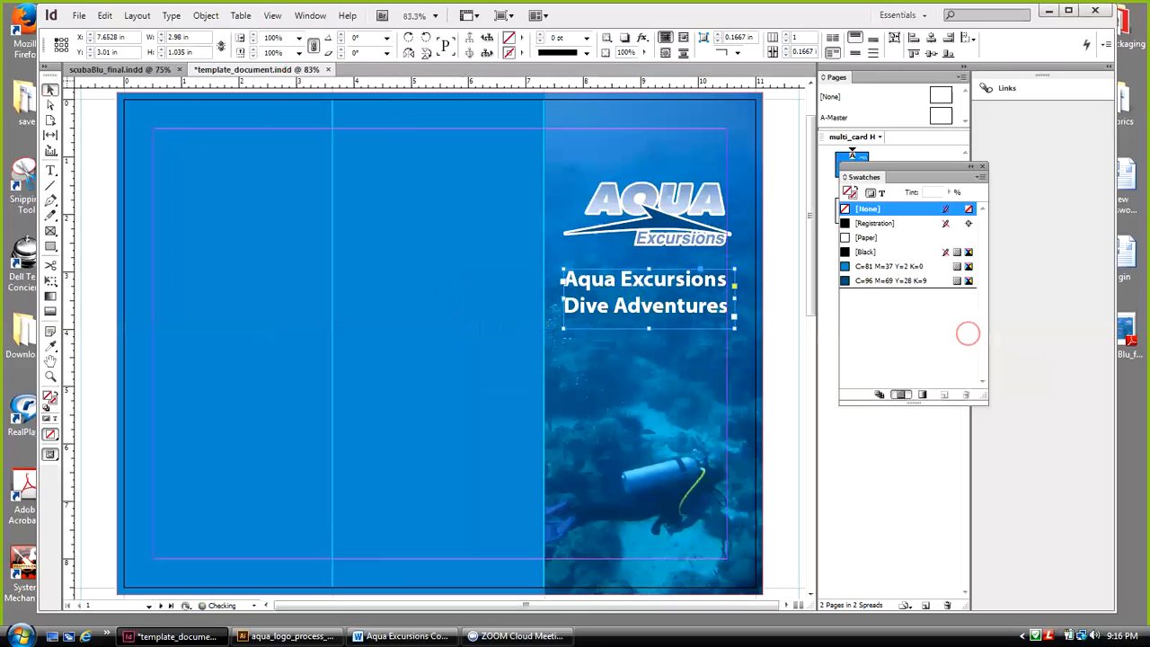
key(Left)
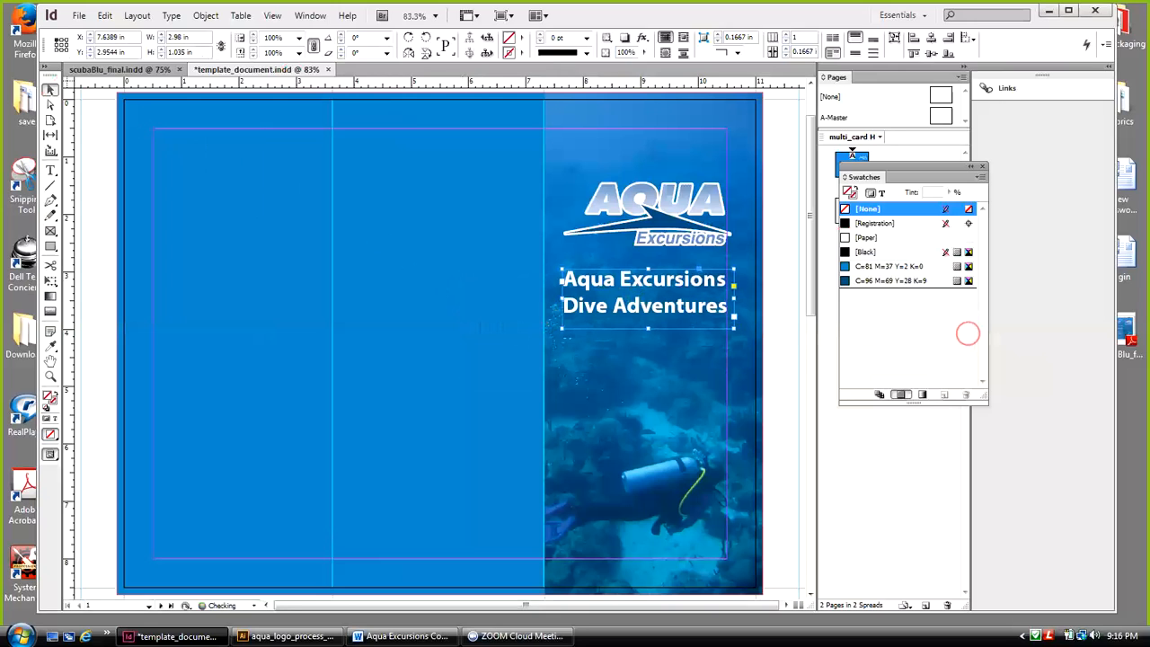
key(shift+Page_Down)
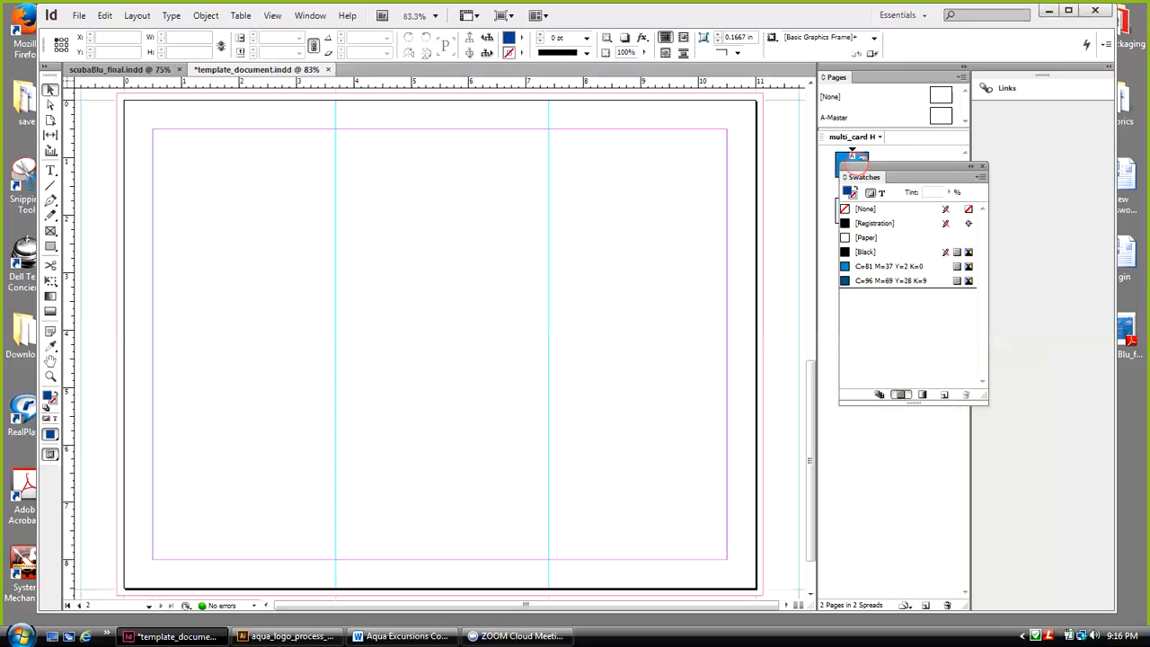
double_click(850, 159)
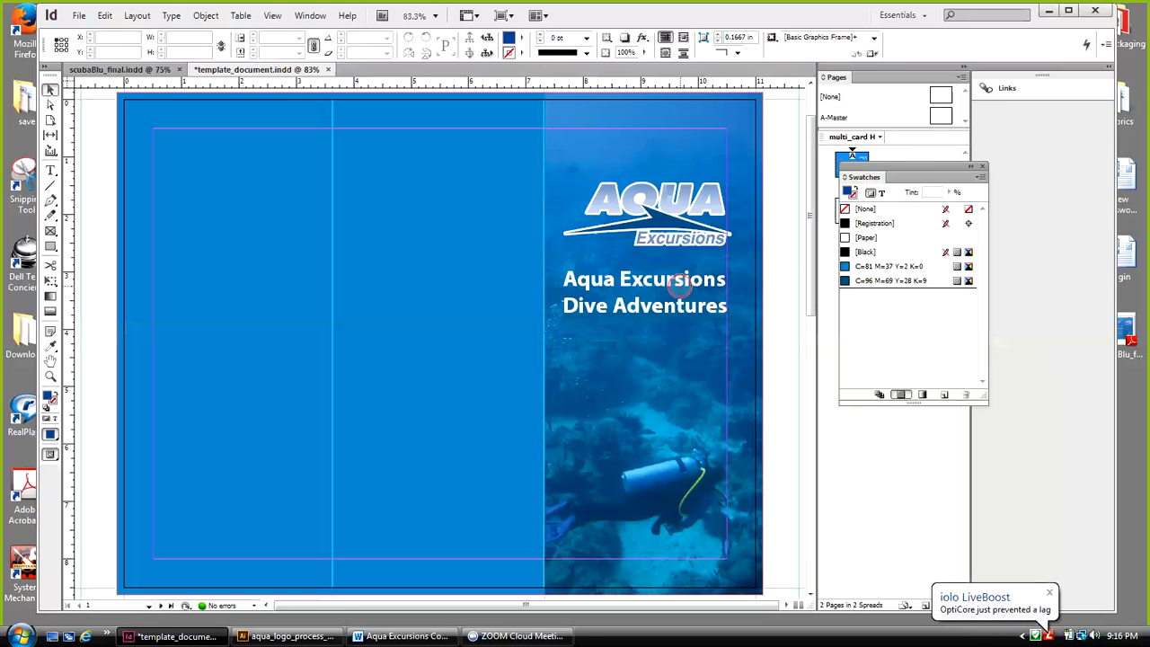
Nudge the headline text frame right in small increments to about X 8.14 in
click(680, 286)
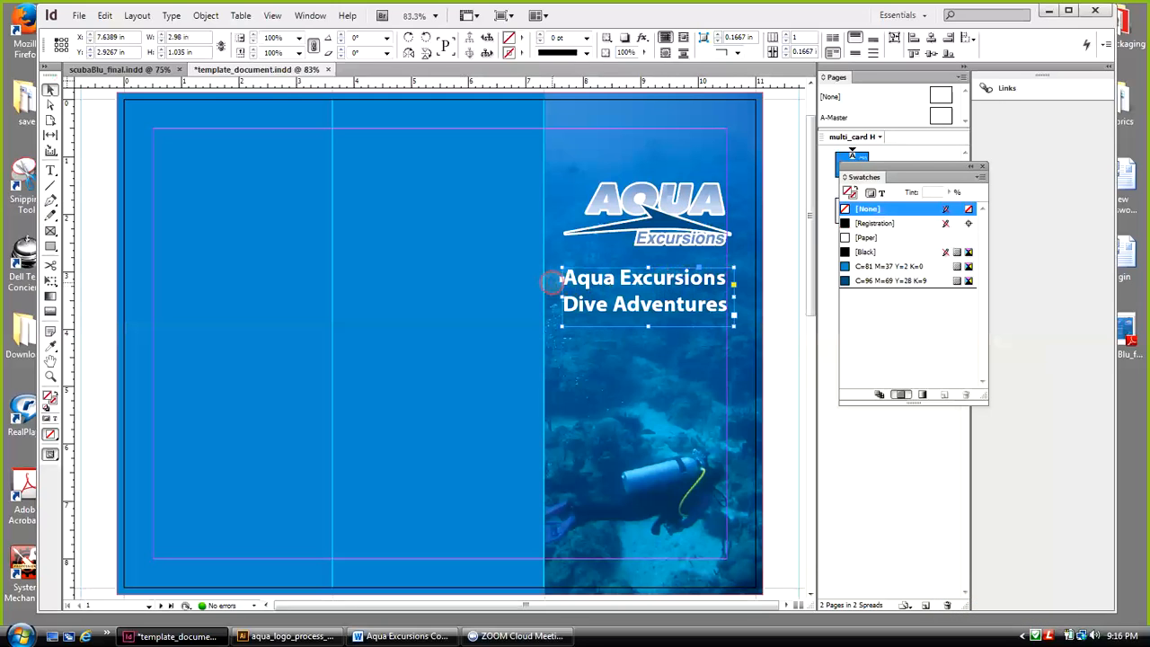
key(Right)
key(Right)
key(Right)
key(Right)
key(Right)
key(Right)
key(Right)
key(Right)
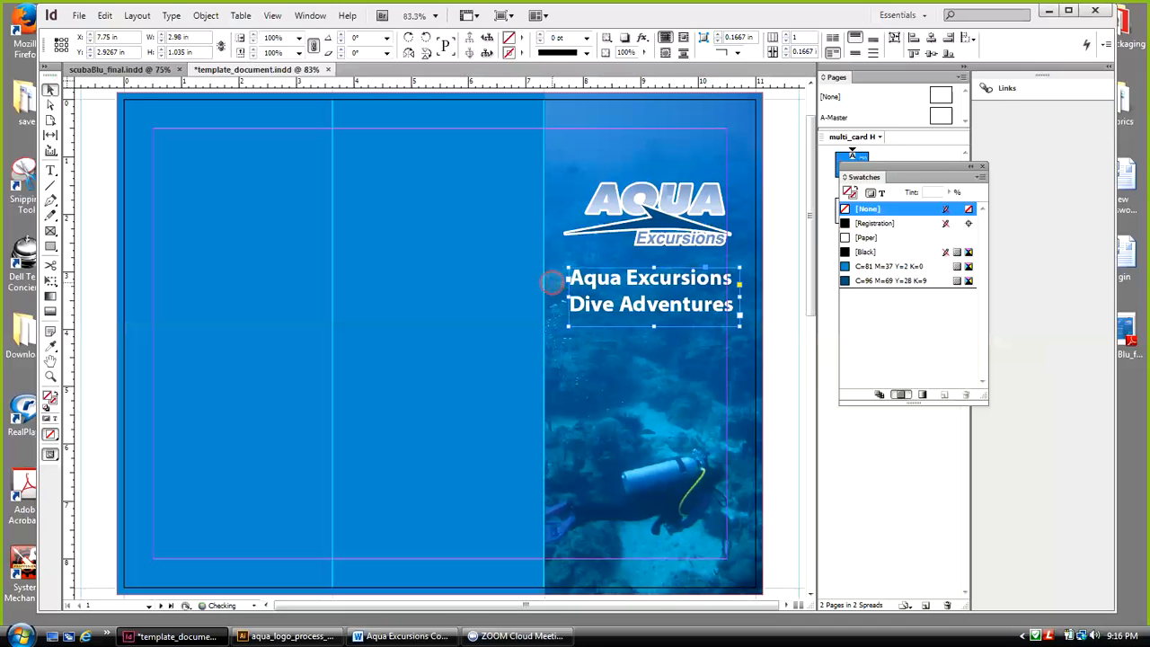
key(Right)
key(Right)
key(Right)
key(Right)
key(Right)
key(Right)
key(Right)
key(Right)
key(Right)
key(Right)
key(Right)
key(Right)
key(Right)
key(Right)
key(Right)
key(Right)
key(Right)
key(Right)
key(Right)
key(Right)
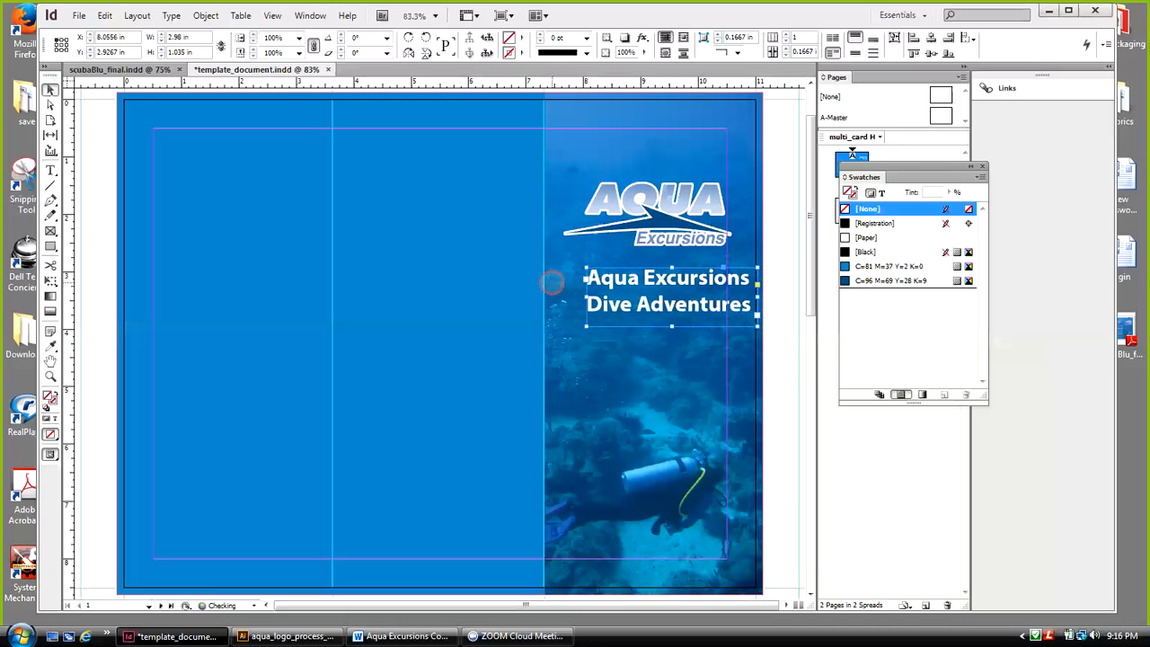
key(Right)
key(Right)
key(Right)
key(Right)
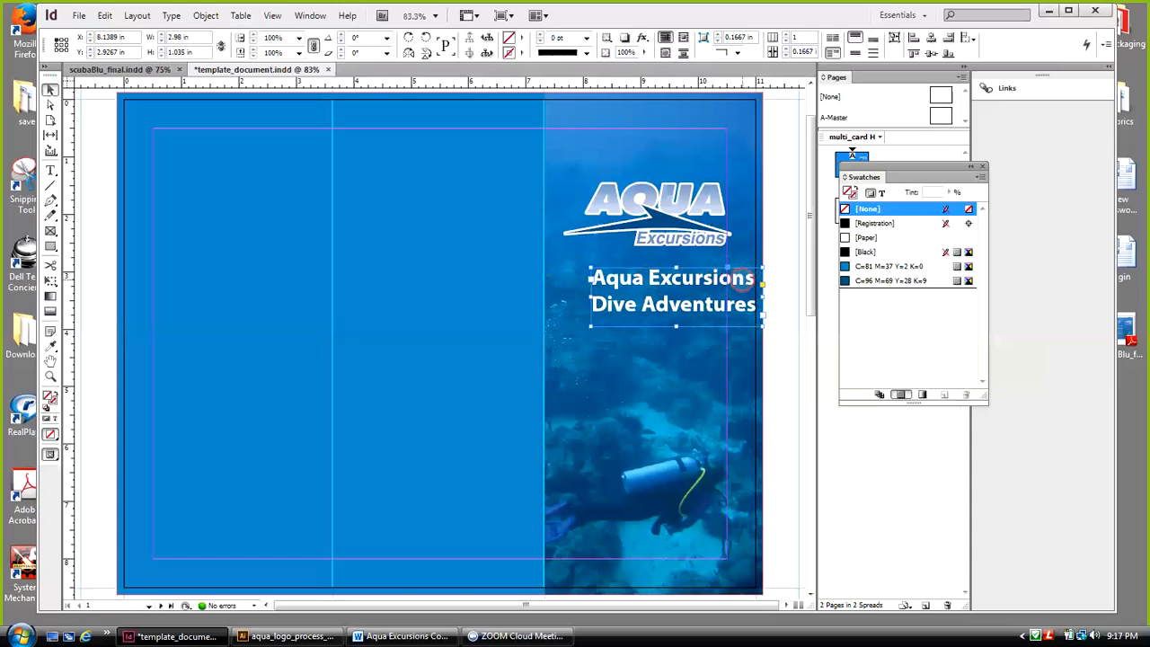
Nudge the headline text frame back left to about X 7.35 in, against the cover fold, using larger increments at the end
key(Left)
key(Left)
key(Left)
key(Left)
key(Left)
key(Left)
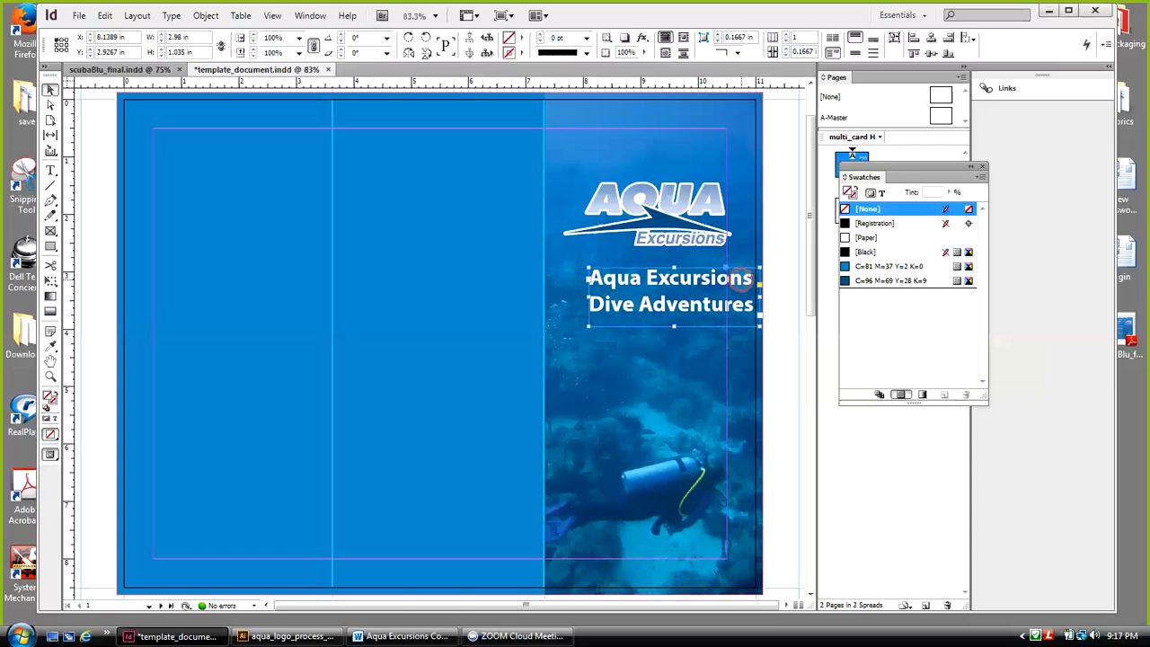
key(Left)
key(Left)
key(Left)
key(Left)
key(Left)
key(Left)
key(Left)
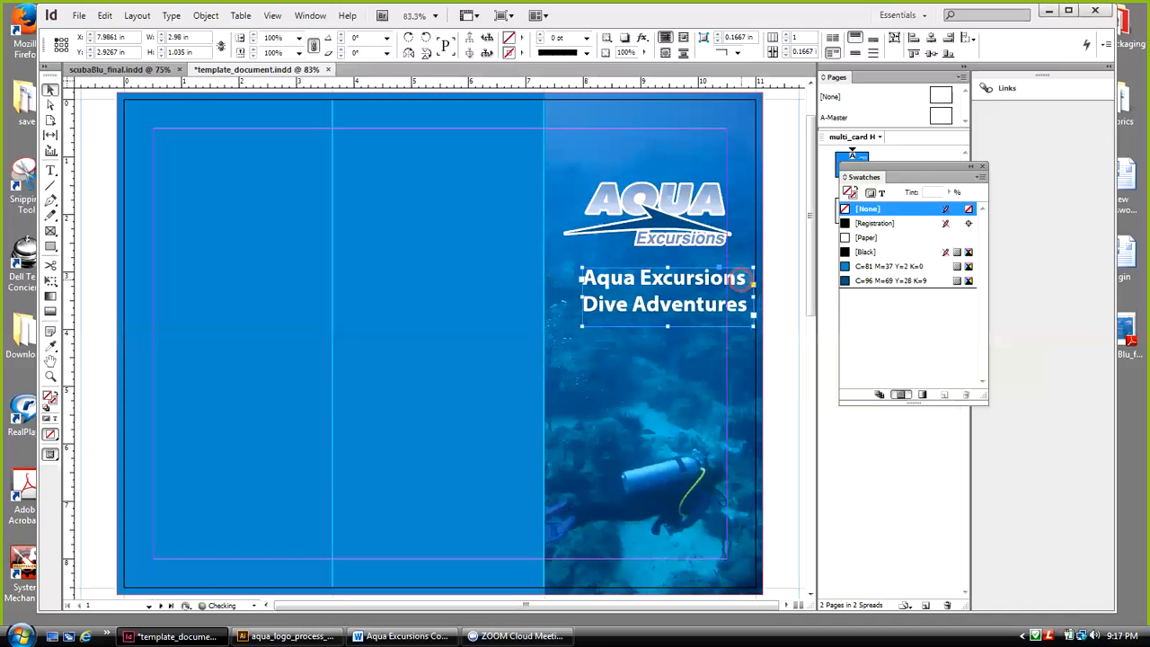
key(Left)
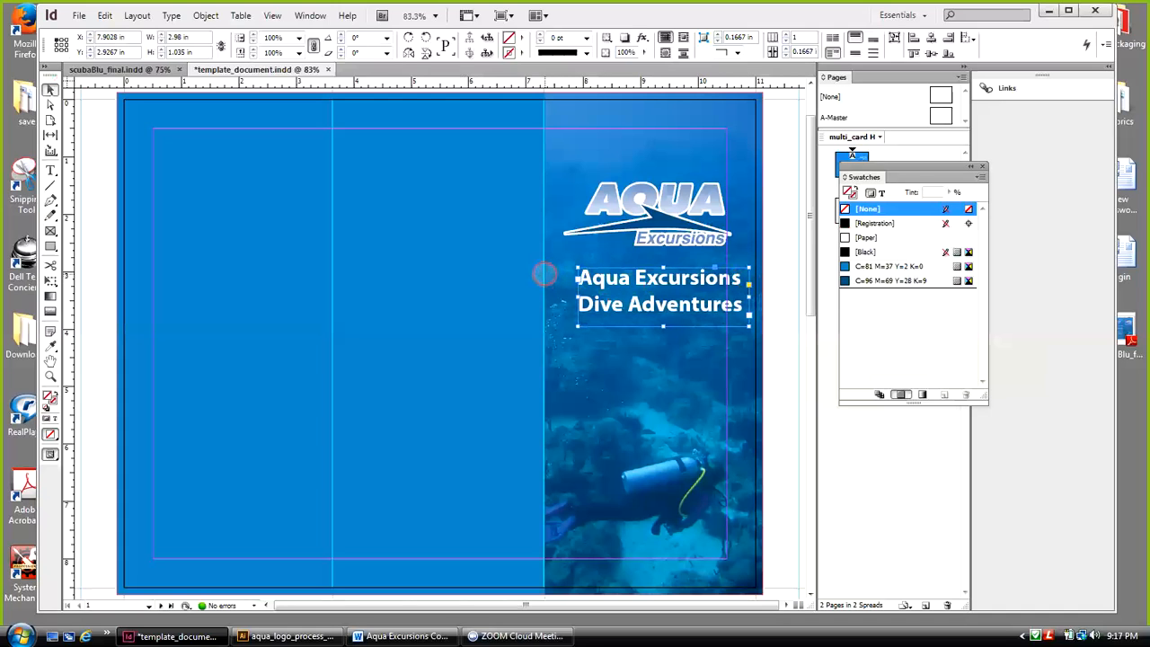
key(shift+Left)
key(shift+Left)
key(shift+Left)
key(shift+Left)
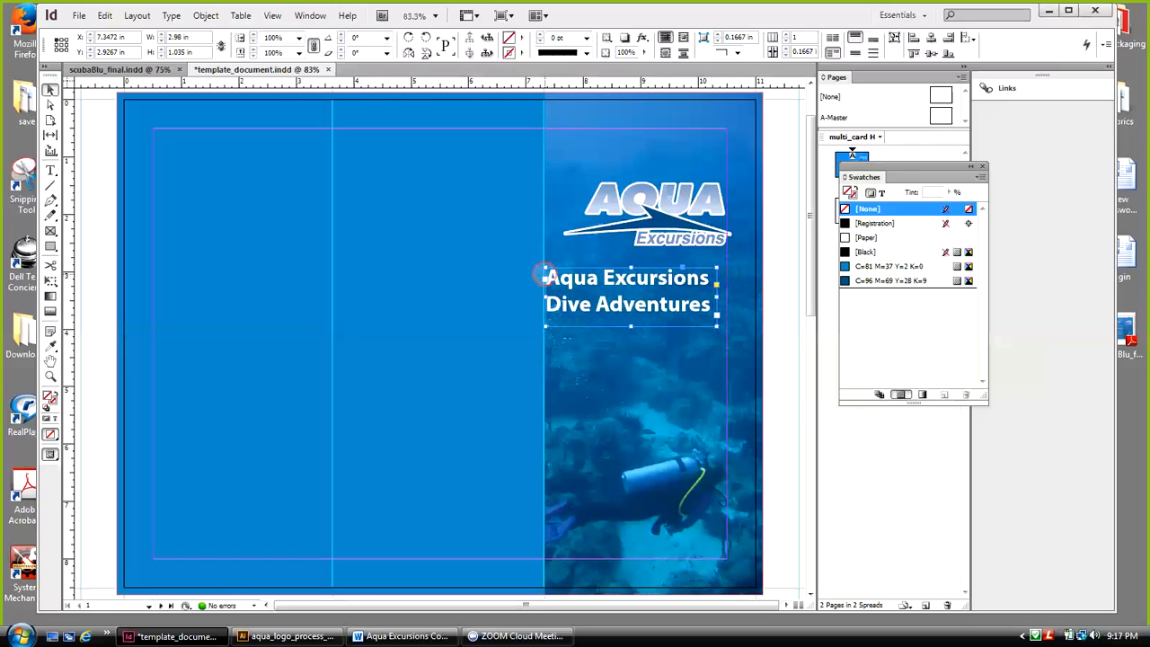
Nudge the headline text frame right to about X 7.74 in, back under the logo
key(shift+Right)
key(shift+Right)
key(Right)
key(Right)
key(Right)
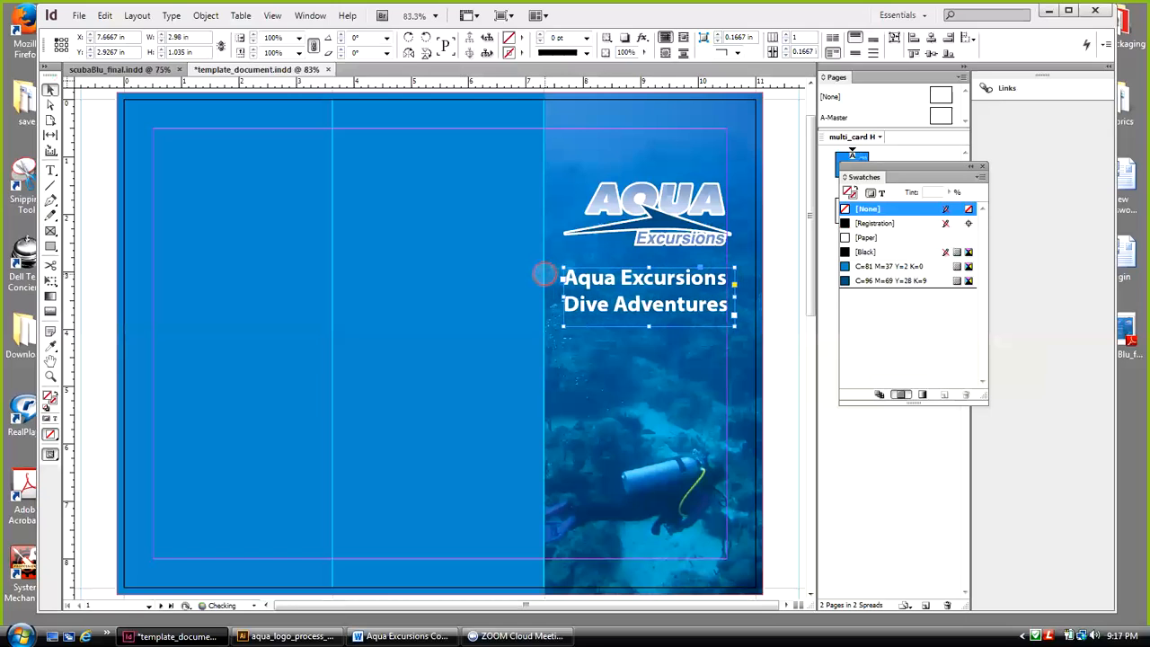
key(Right)
key(Right)
key(Right)
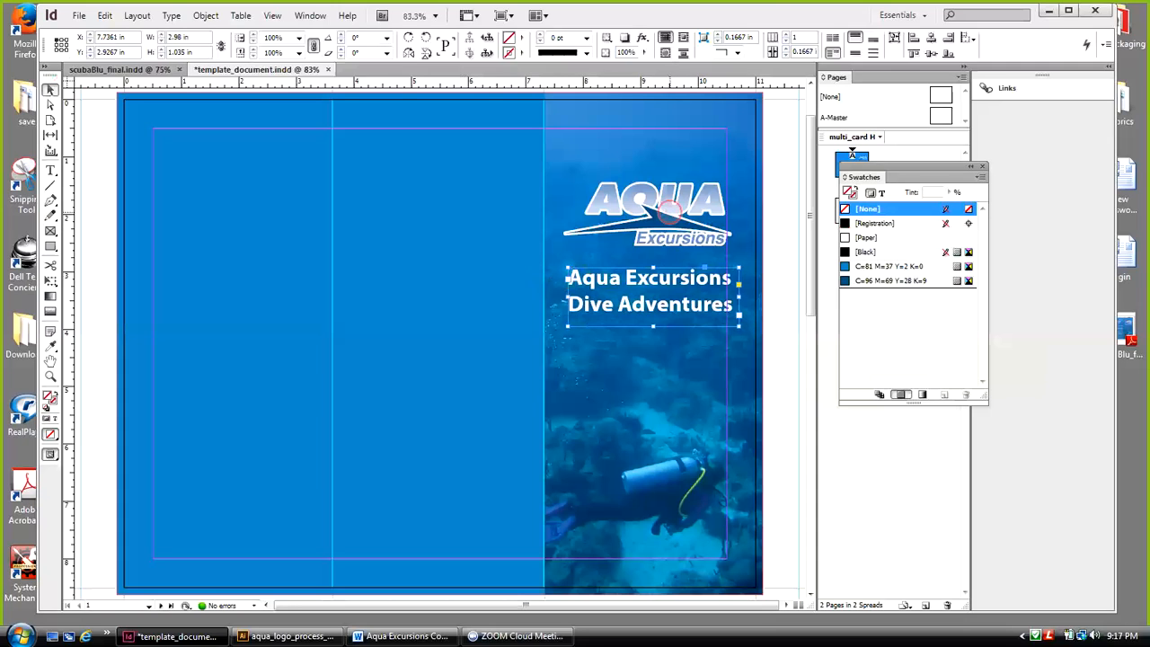
Align the logo and headline frame on their horizontal centers and nudge the pair up to about Y 1.31 in
shift+click(669, 209)
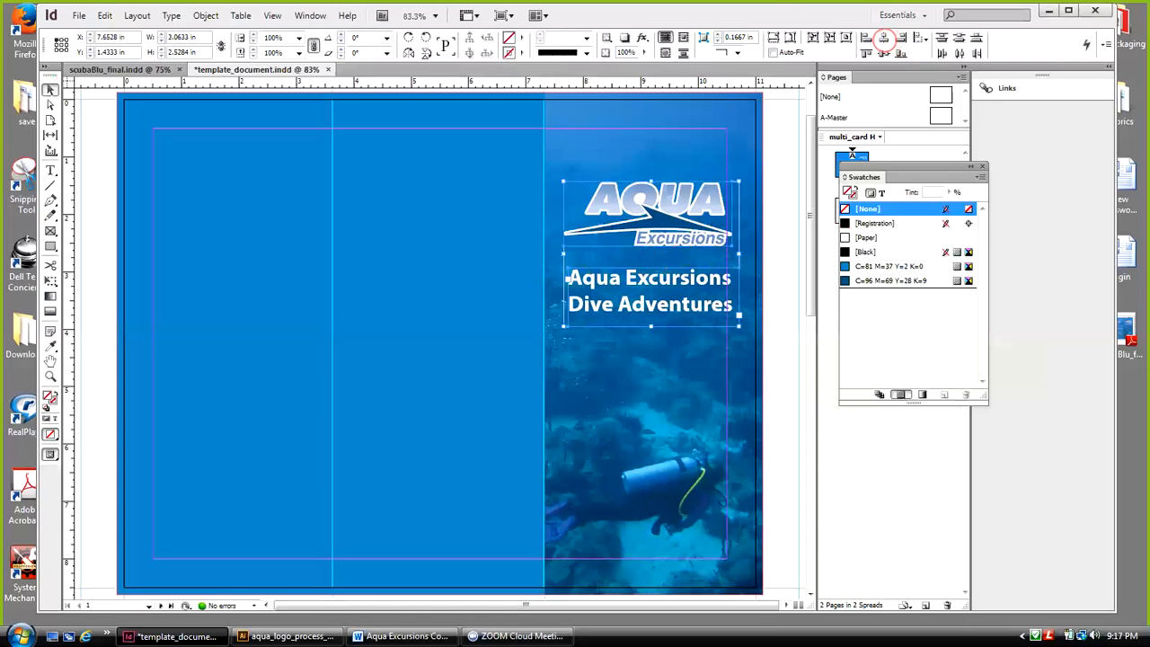
click(883, 38)
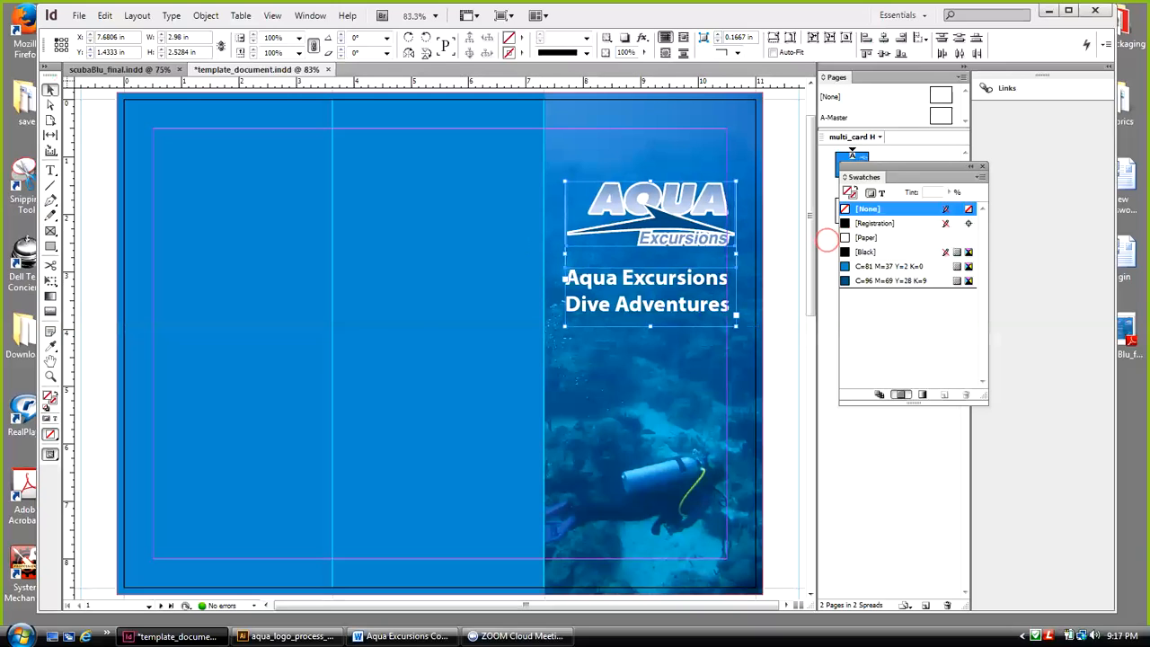
key(Up)
key(Up)
key(Up)
key(Up)
key(Up)
key(Up)
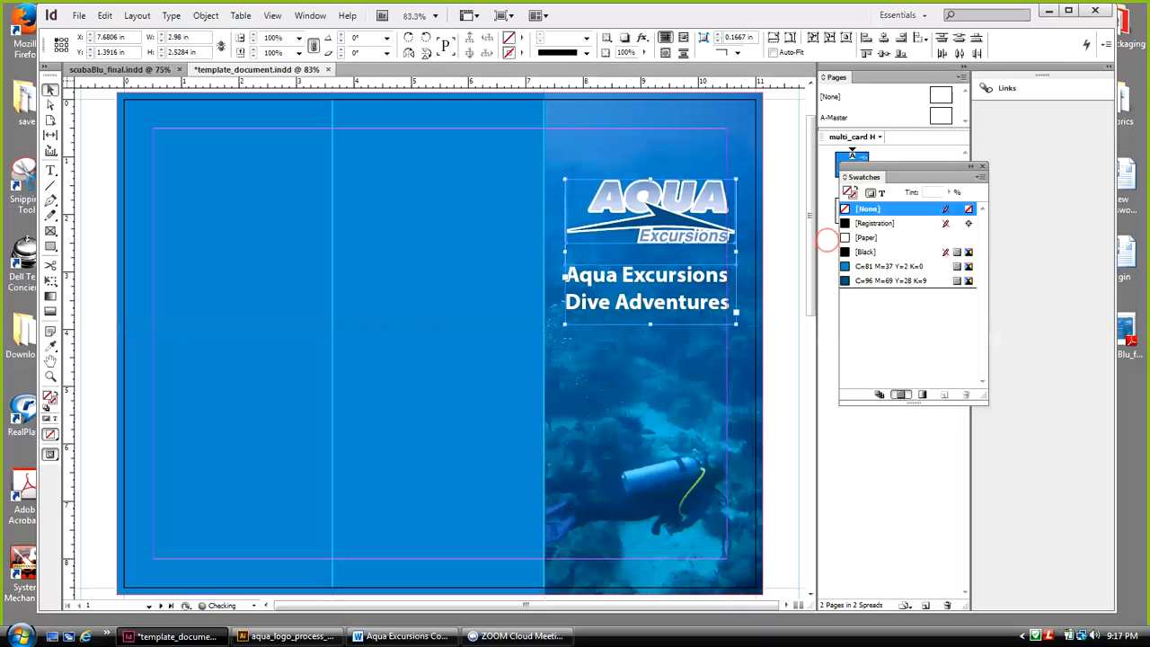
key(Up)
key(Up)
key(Up)
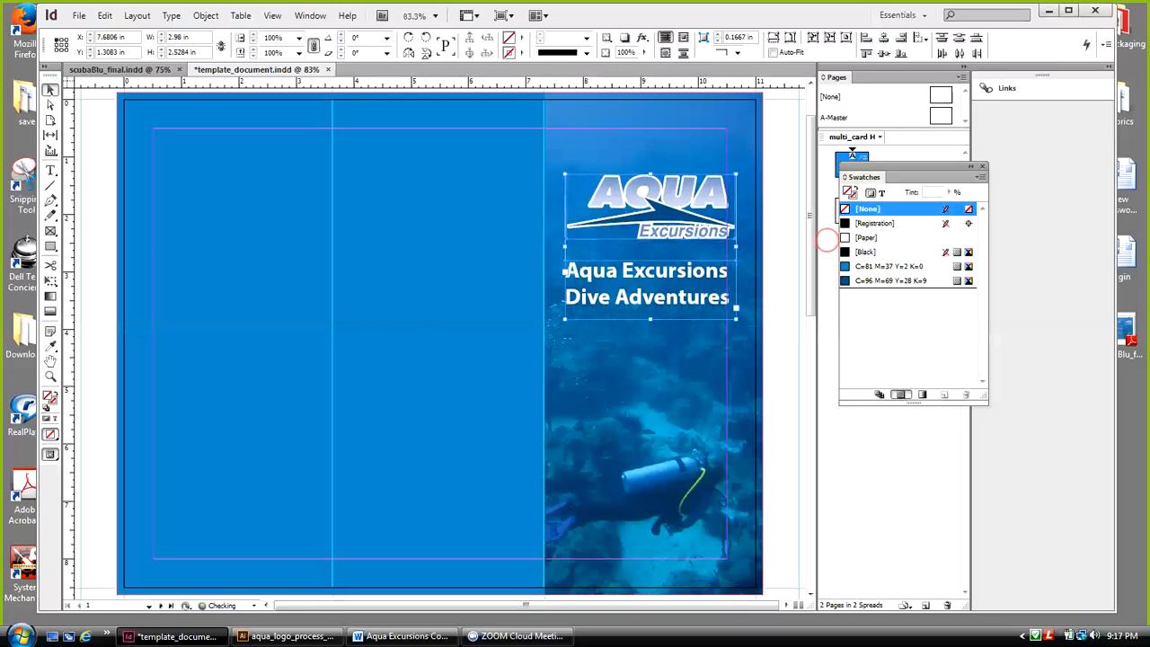
Start saving the document as a new file, prefixing the file name with the designer's first initial and surname
click(786, 170)
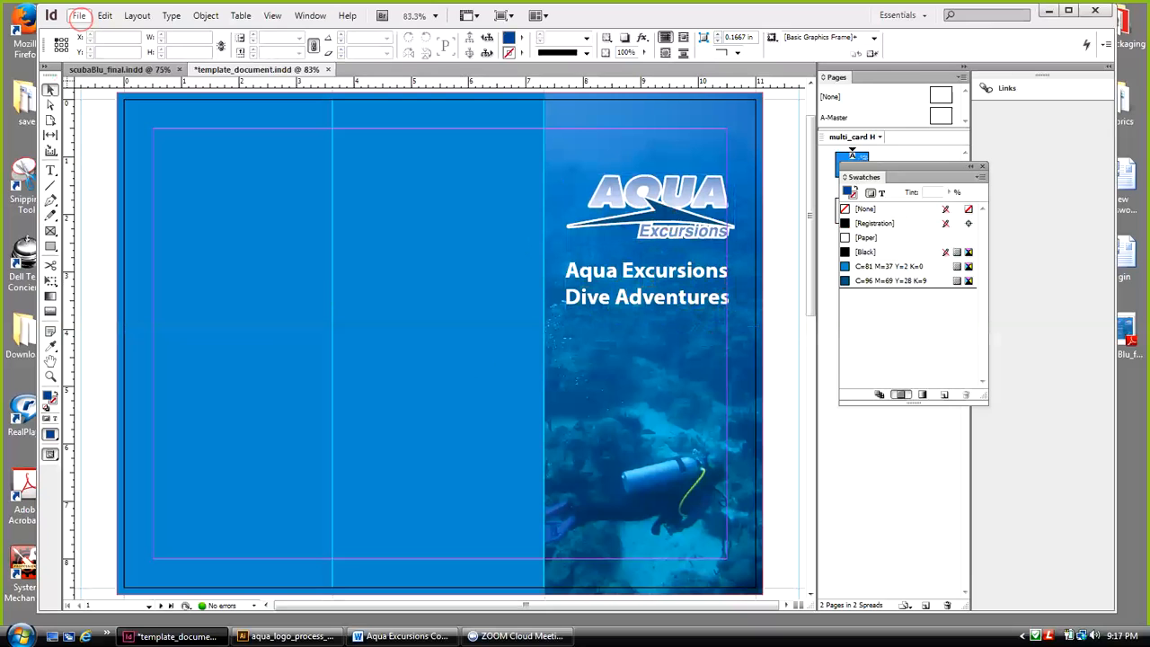
click(79, 15)
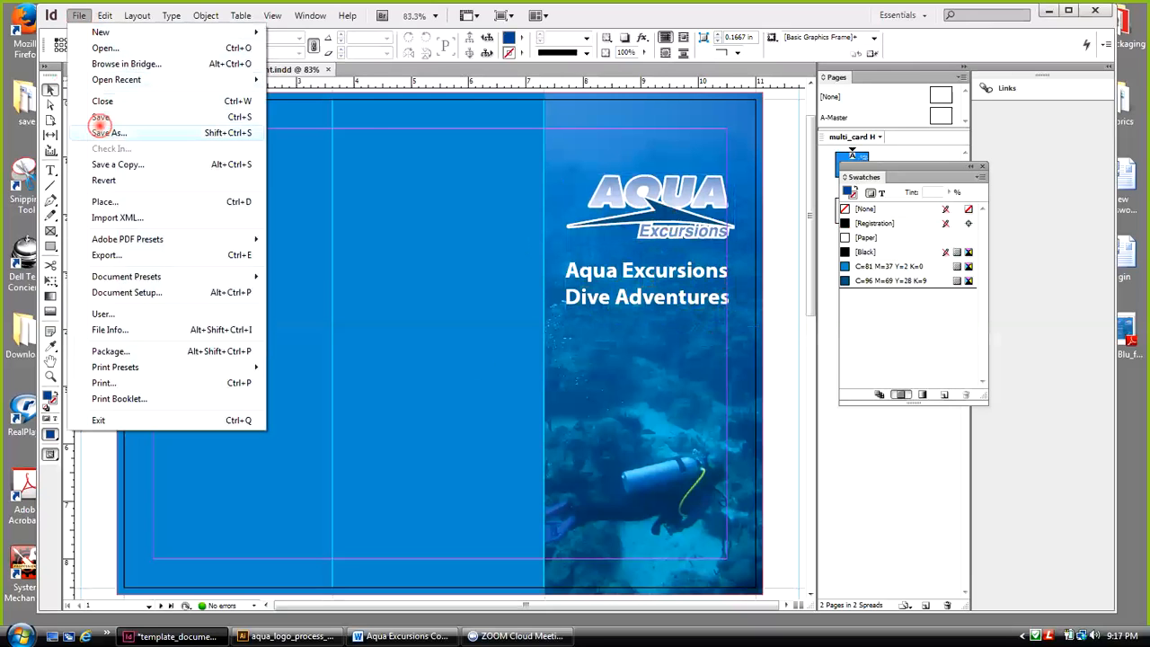
click(99, 131)
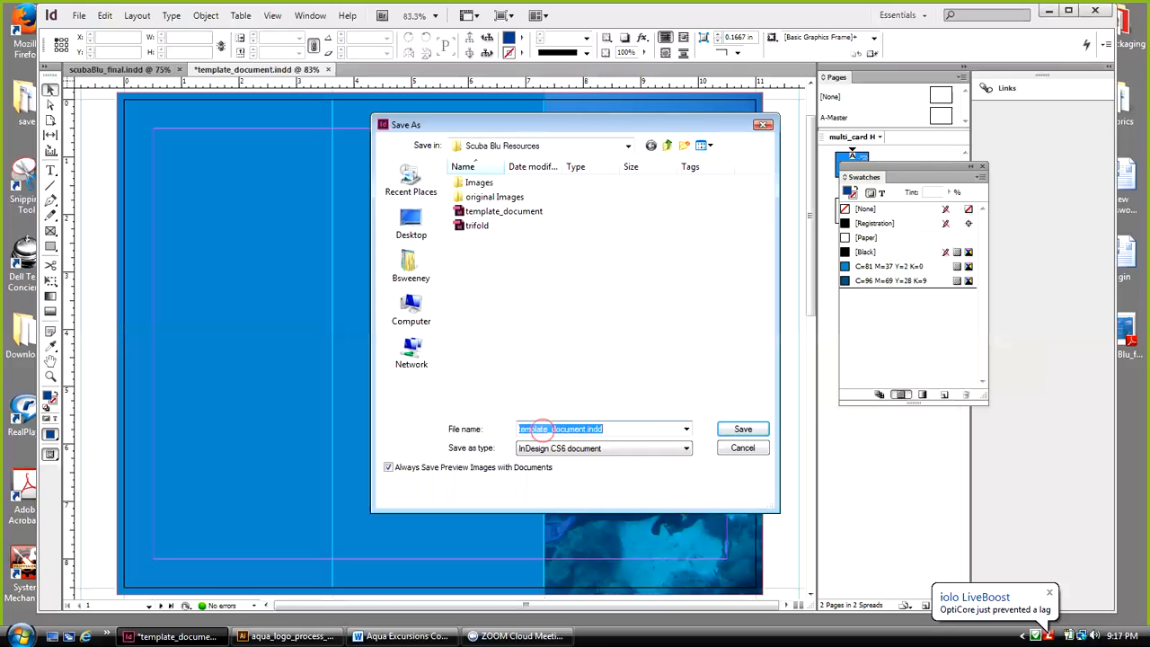
click(520, 428)
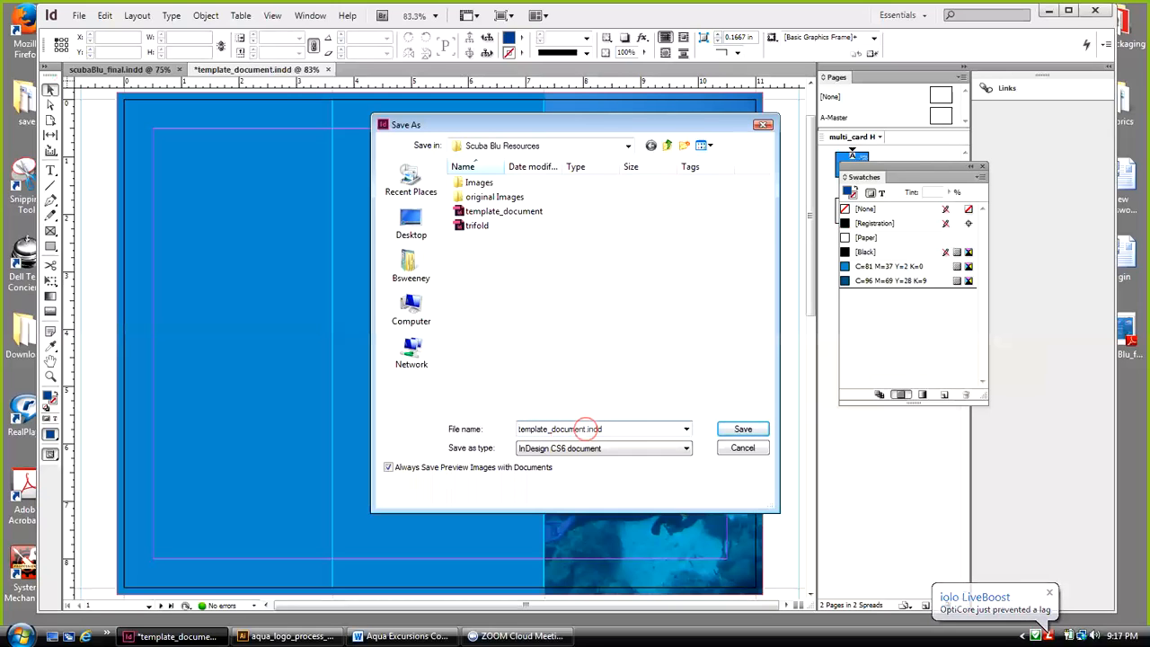
text(b)
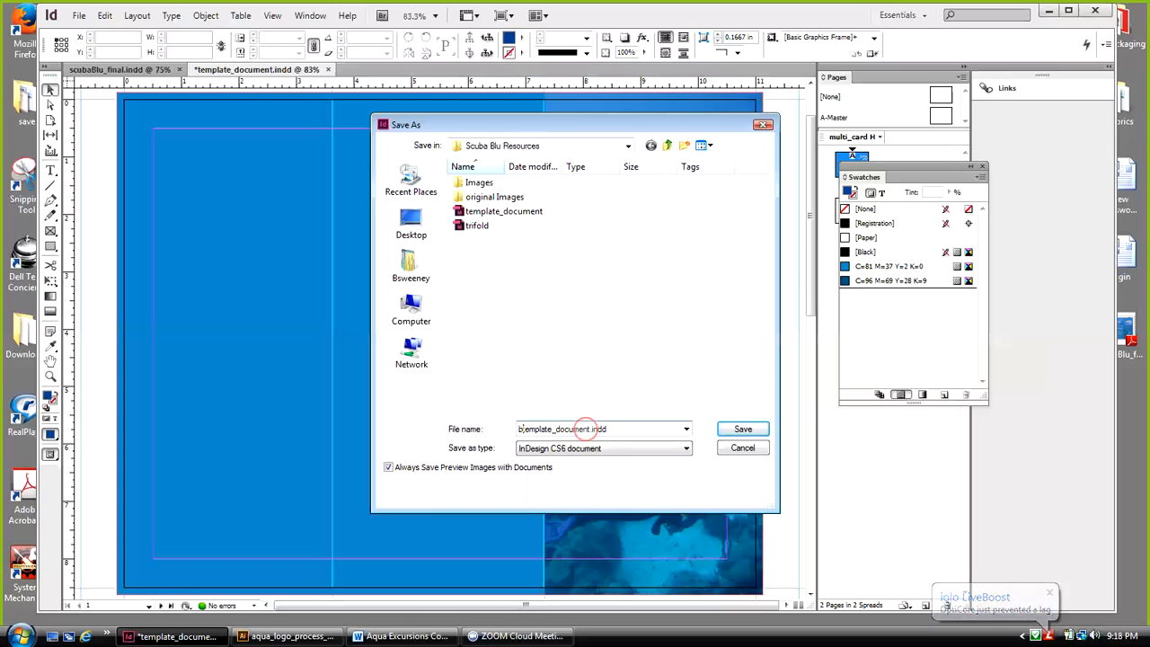
text(s)
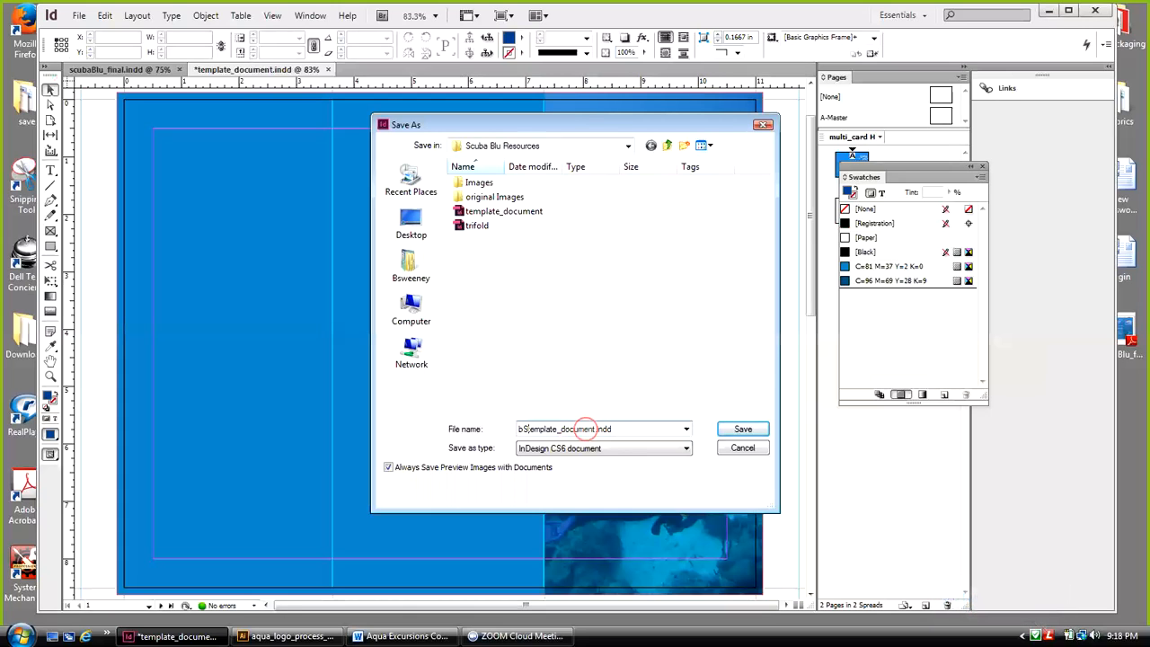
text(weeney)
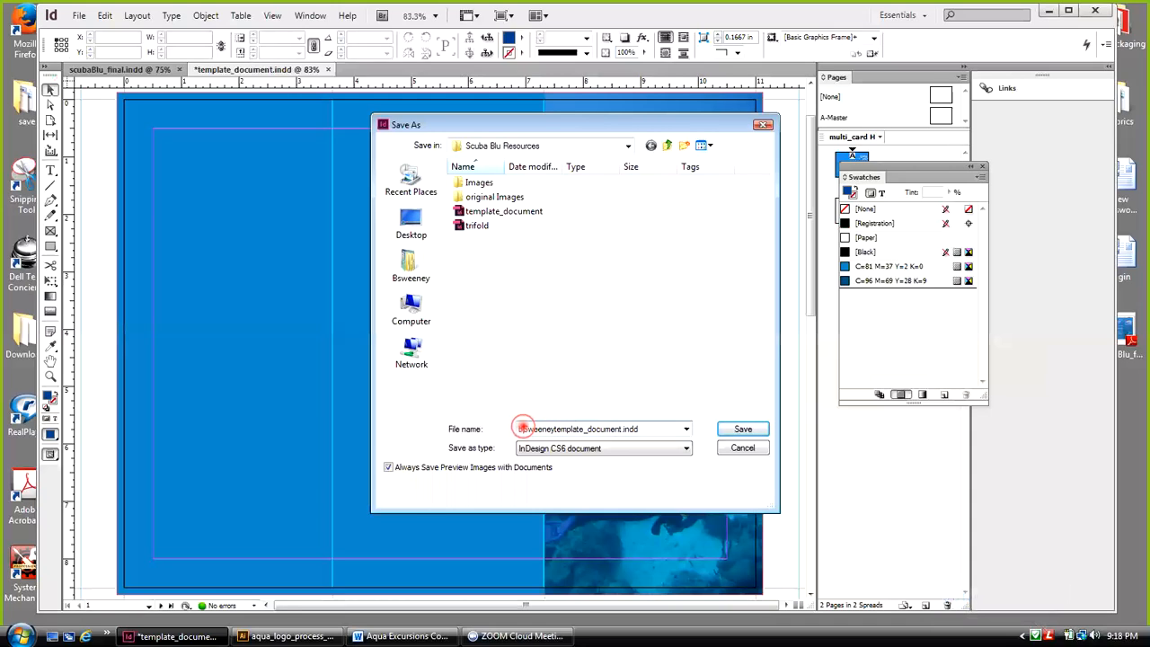
click(522, 429)
key(BackSpace)
text(BS)
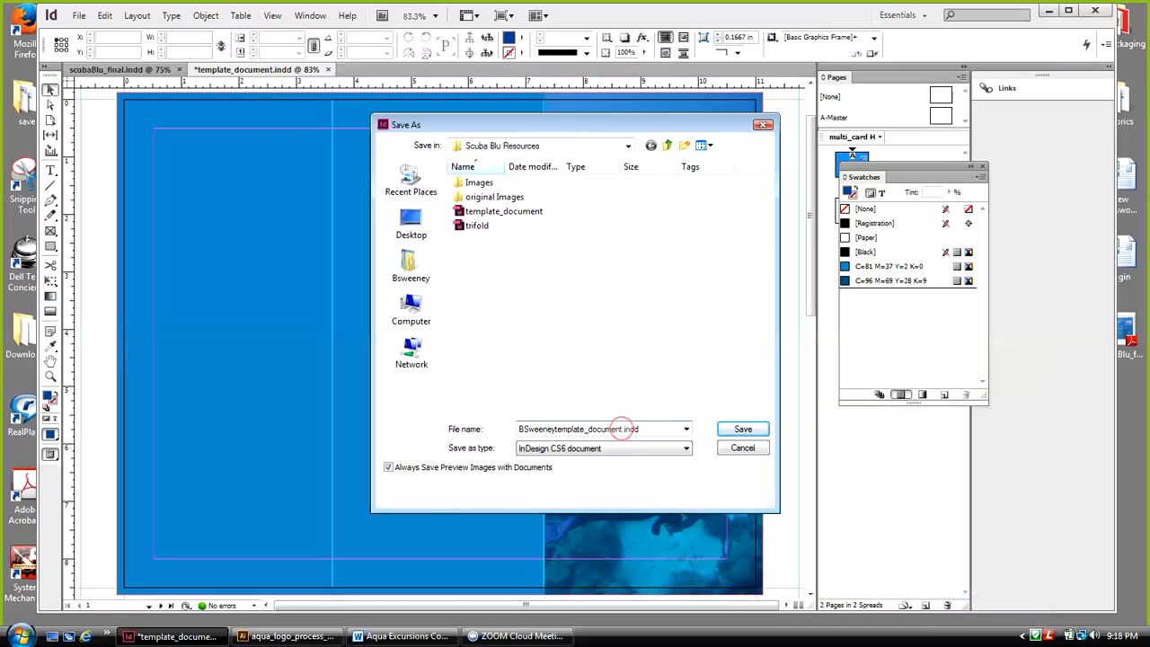
Replace template_document in the file name with _Tri_fold and save the .indd file in the Scuba Blu Resources folder
drag(623, 428, 557, 429)
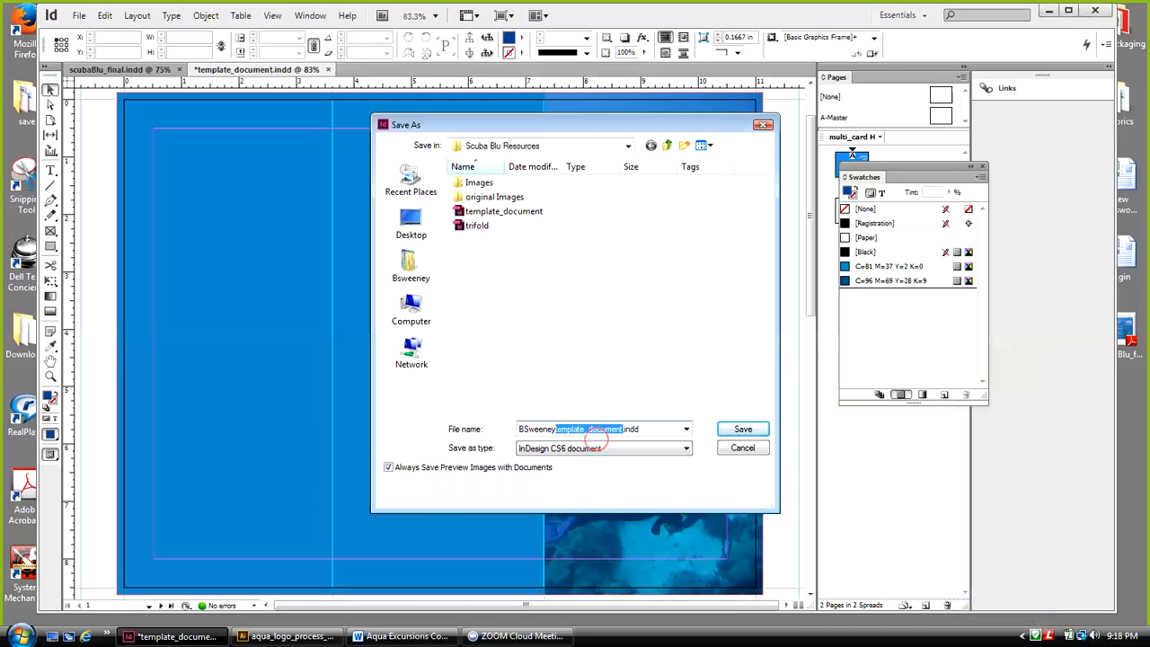
text(_f)
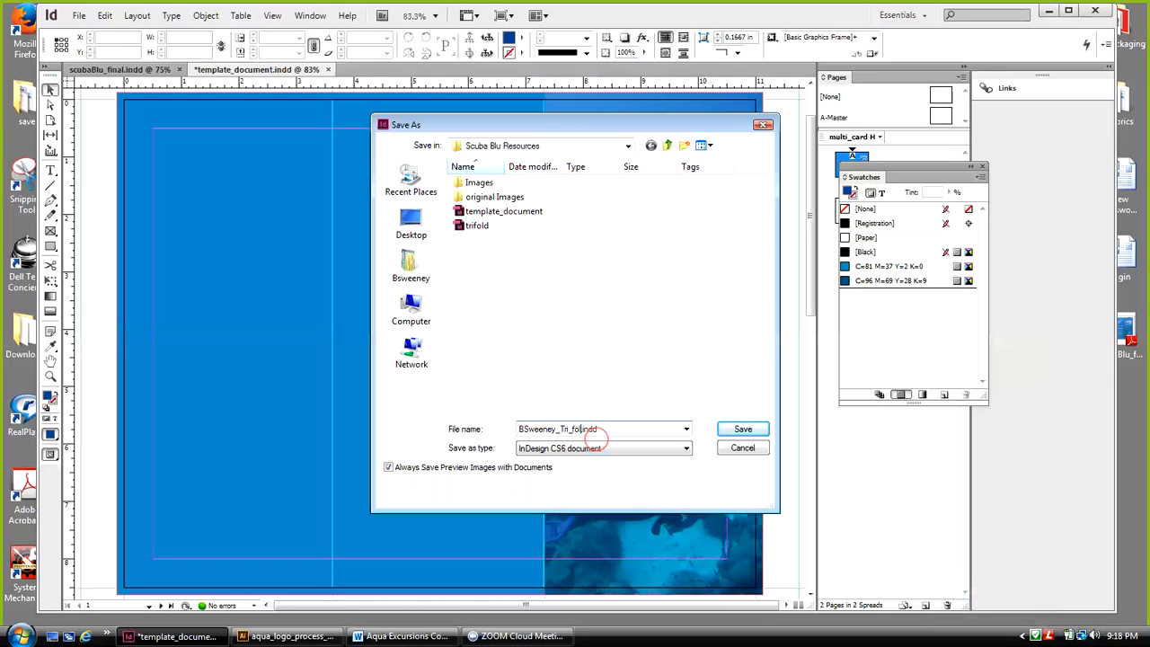
text(d)
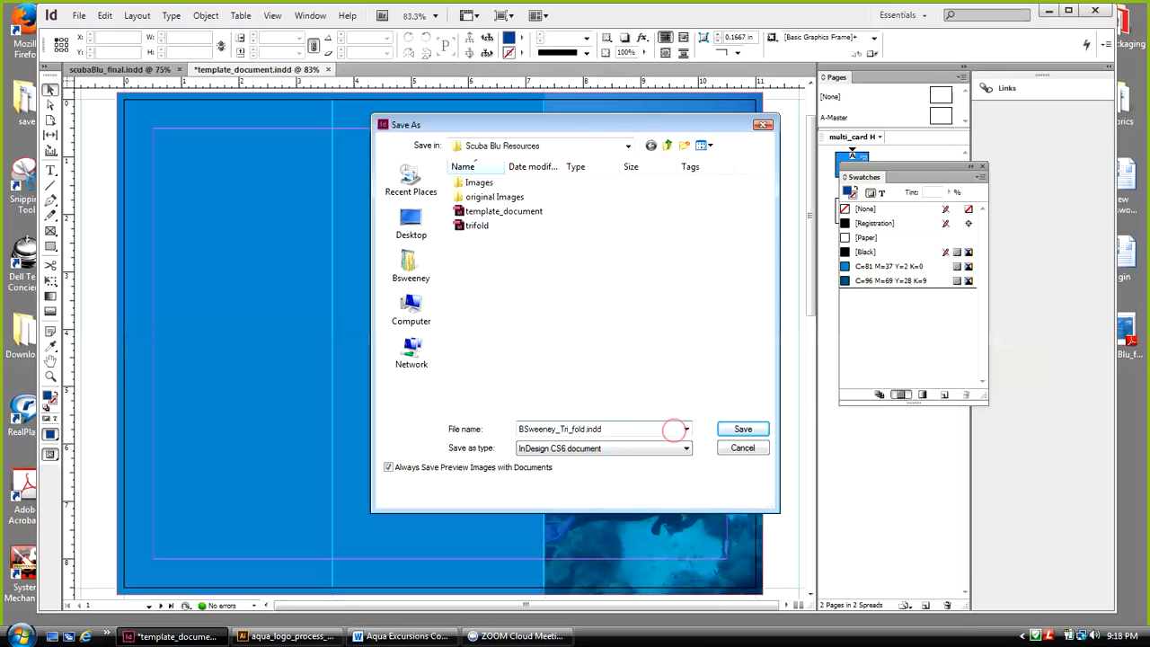
click(734, 428)
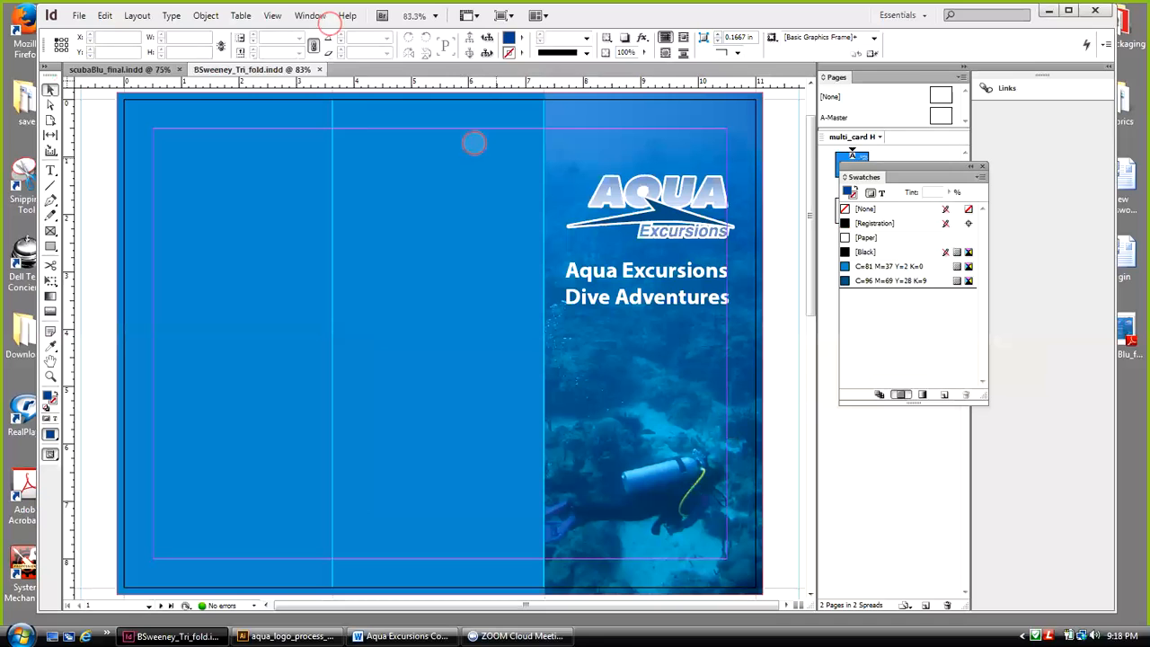
Check the finished brochure for reference and draw a rectangular image frame about 3.73 x 4.38 in across the outer left panel
click(133, 69)
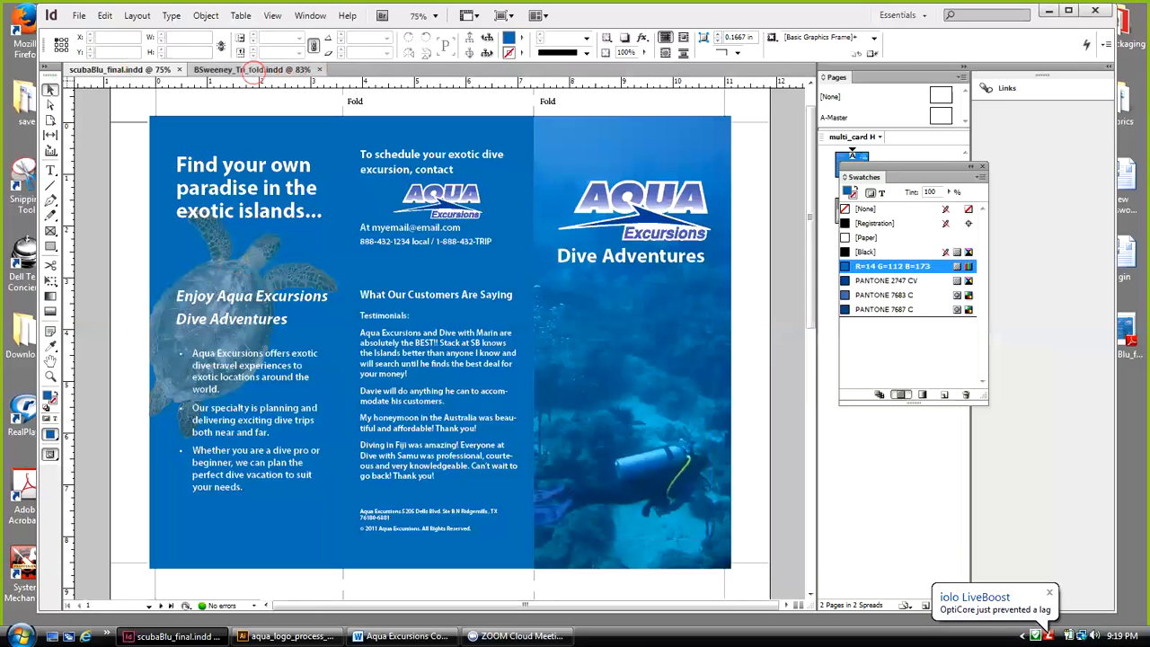
click(254, 70)
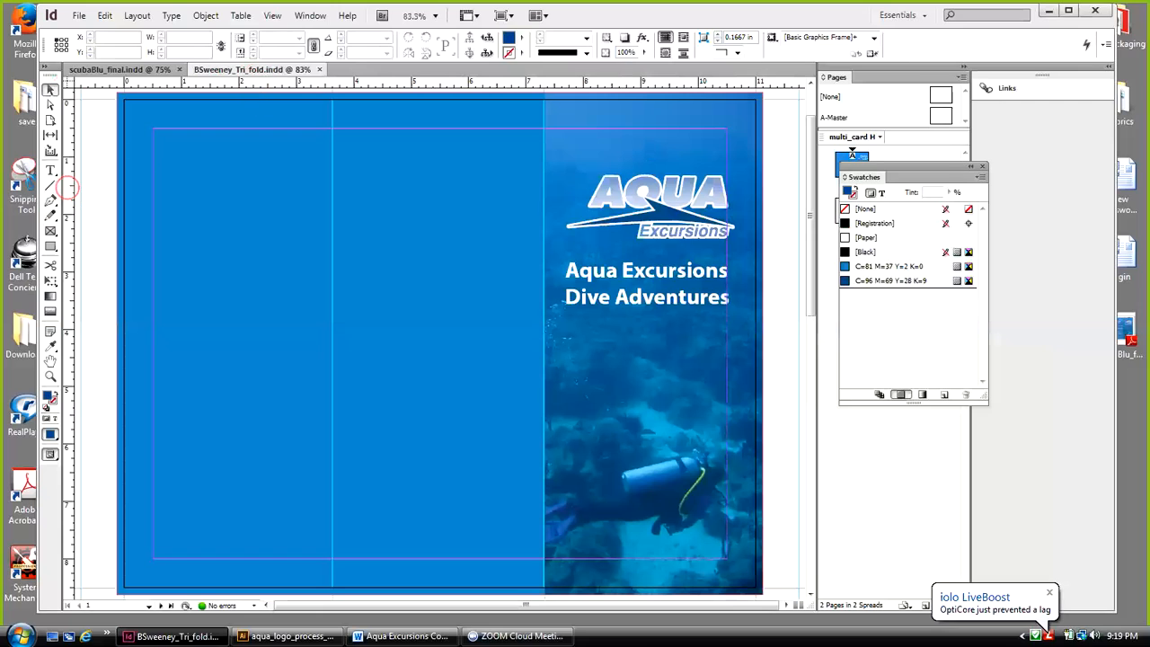
click(50, 231)
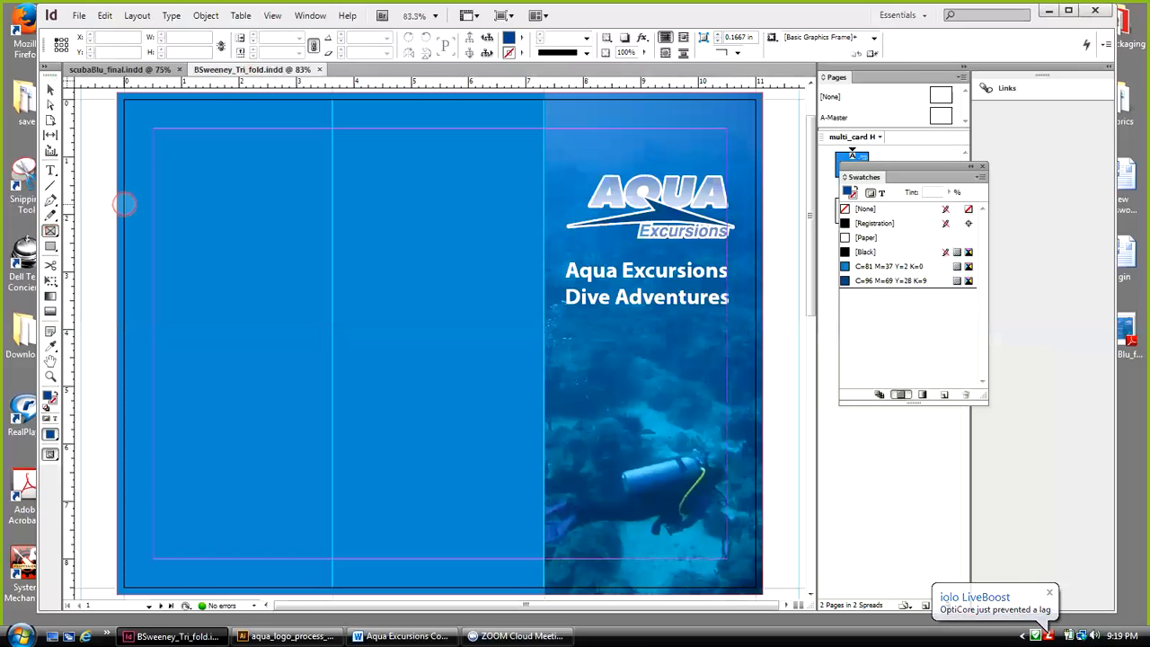
drag(118, 205, 331, 456)
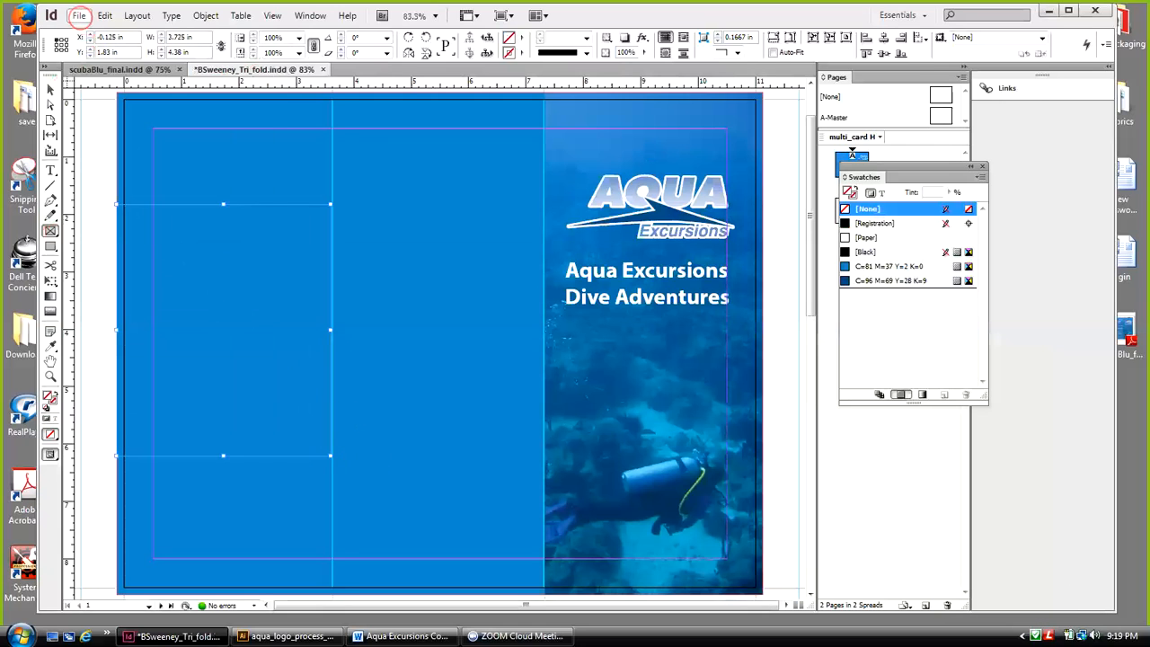
Place the Turtle image from the Images folder of Week 3's Scuba Blu Resources into the new frame
click(79, 15)
click(102, 202)
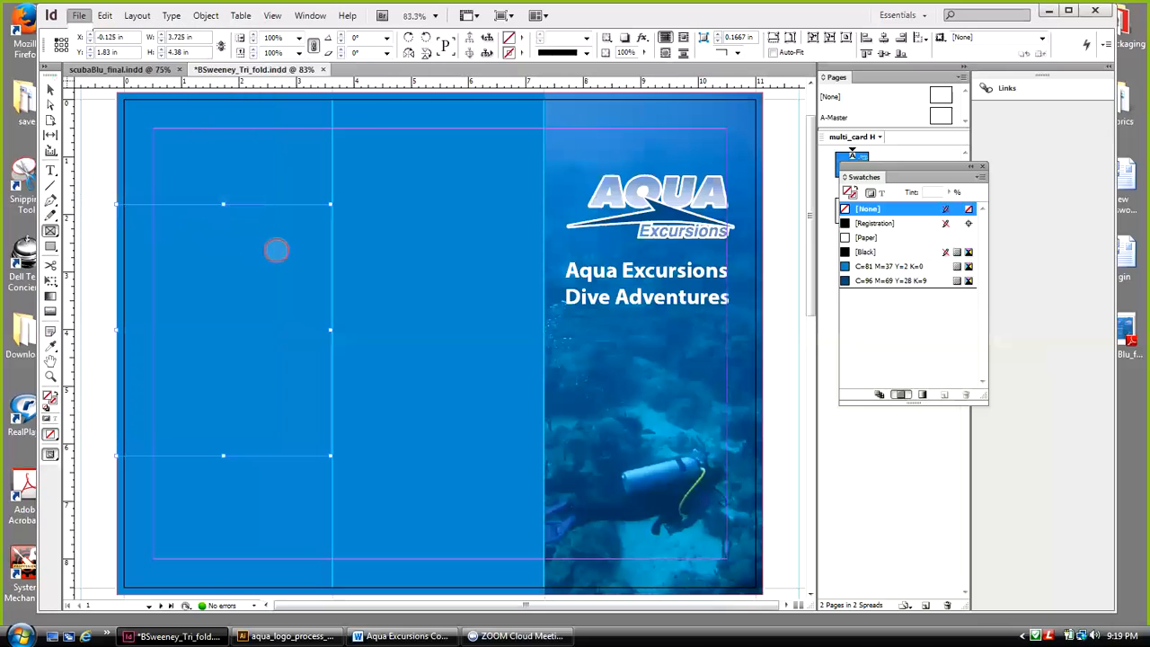
drag(760, 187, 757, 226)
double_click(545, 200)
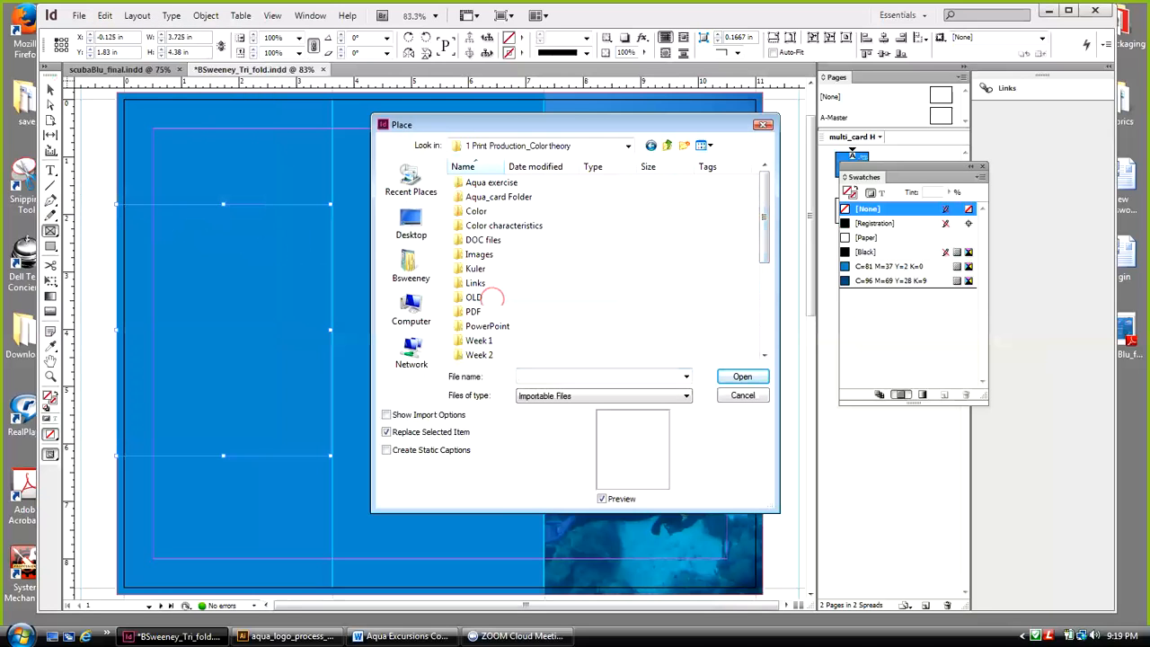
drag(760, 249, 731, 293)
double_click(485, 300)
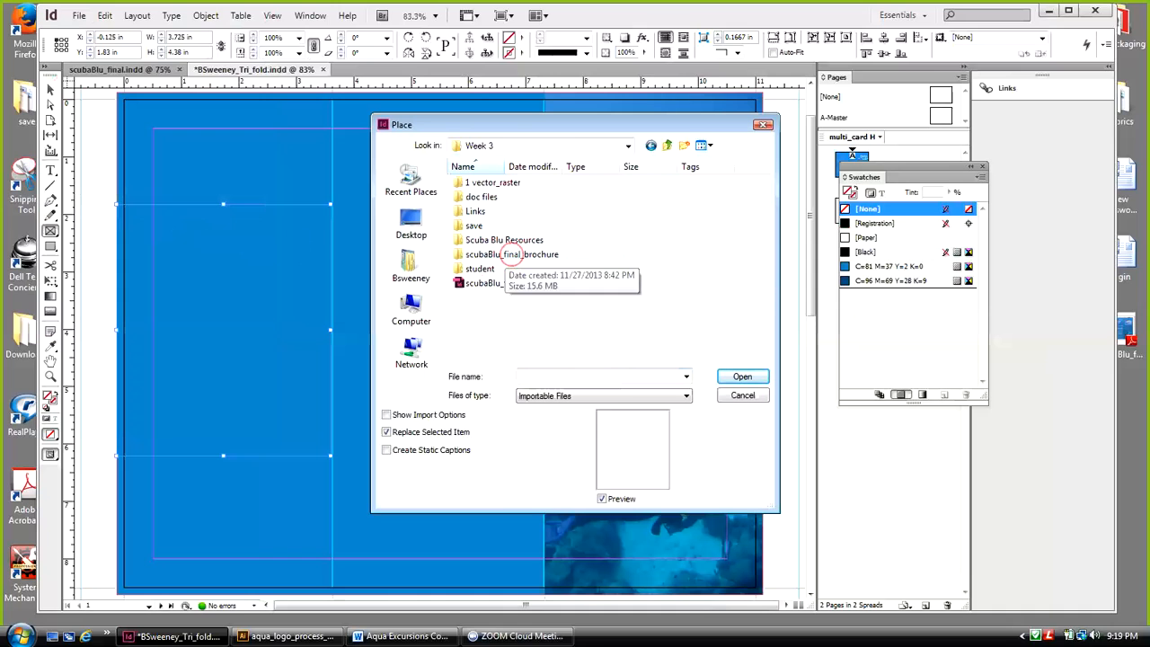
double_click(500, 256)
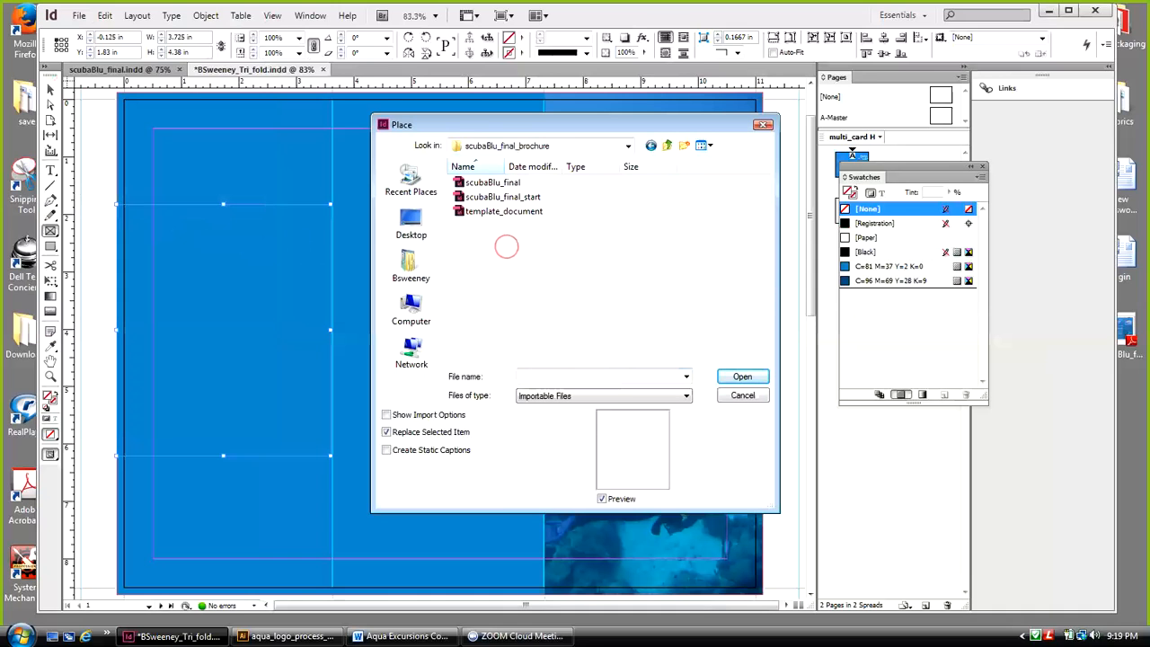
click(667, 144)
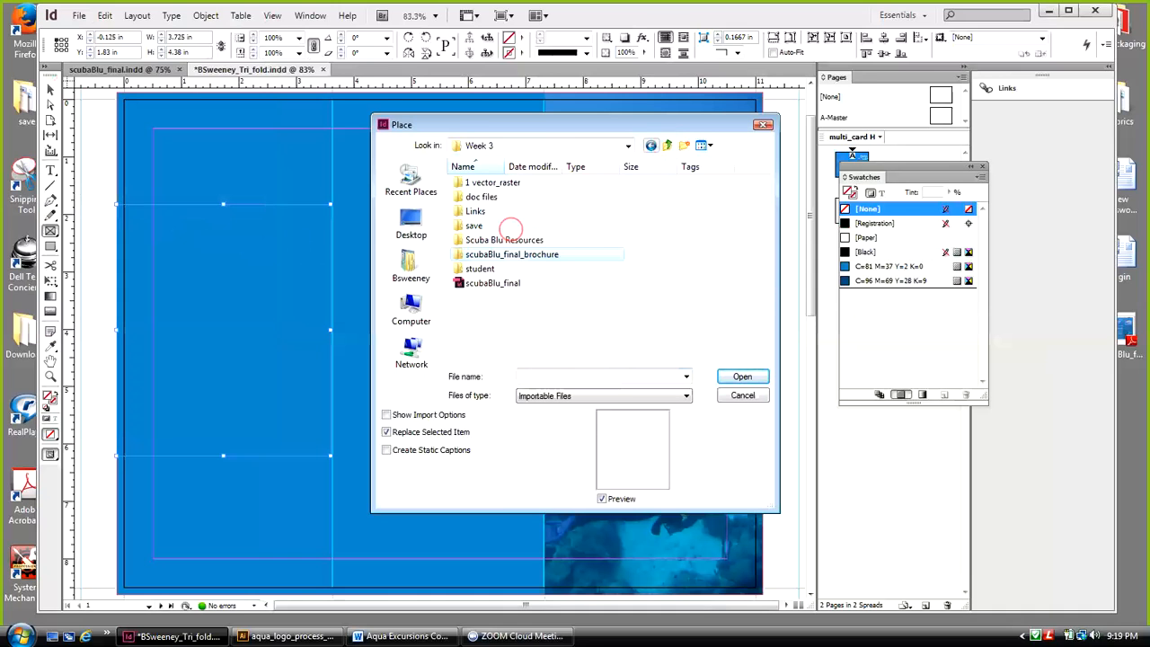
double_click(504, 239)
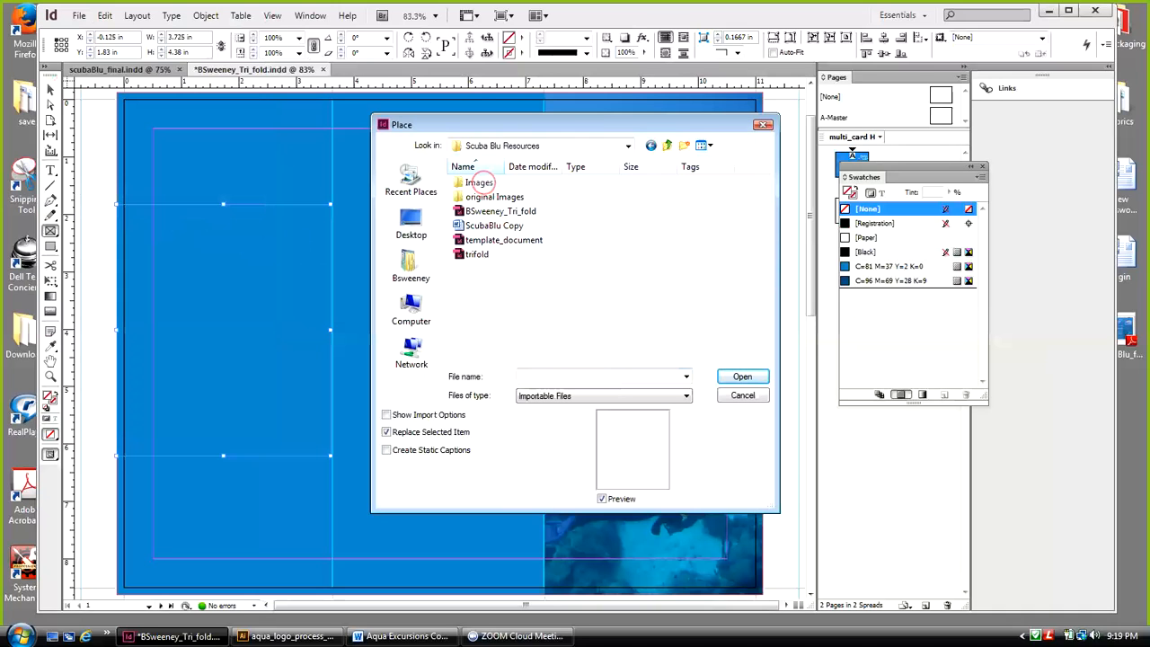
double_click(480, 182)
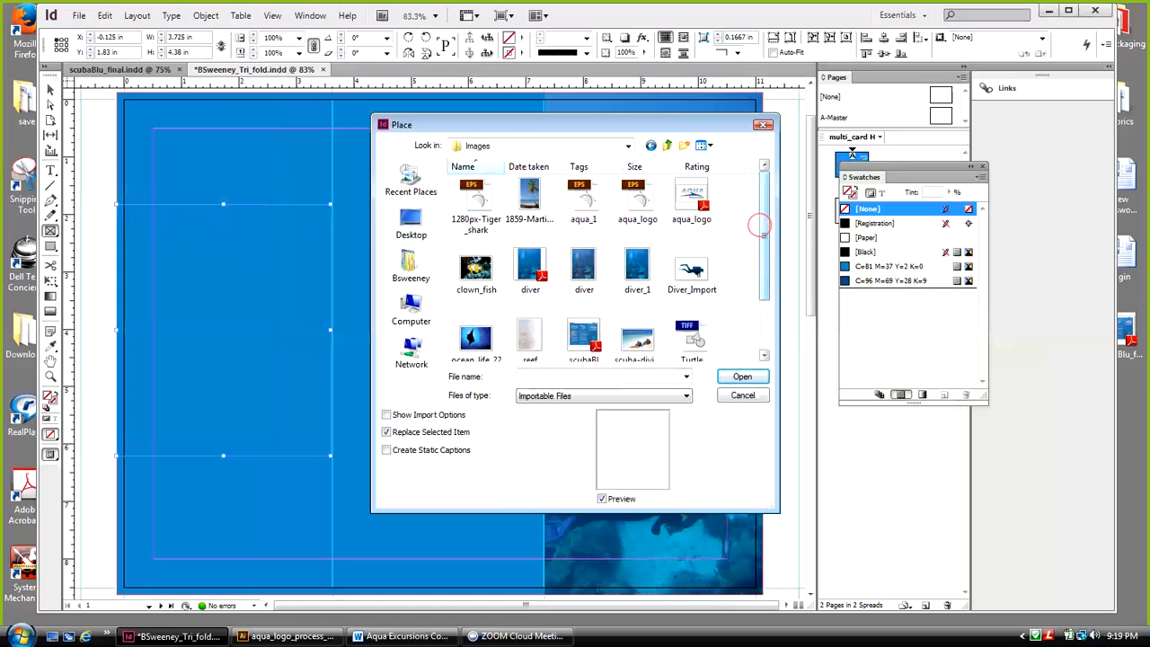
scroll(755, 252, down, 2)
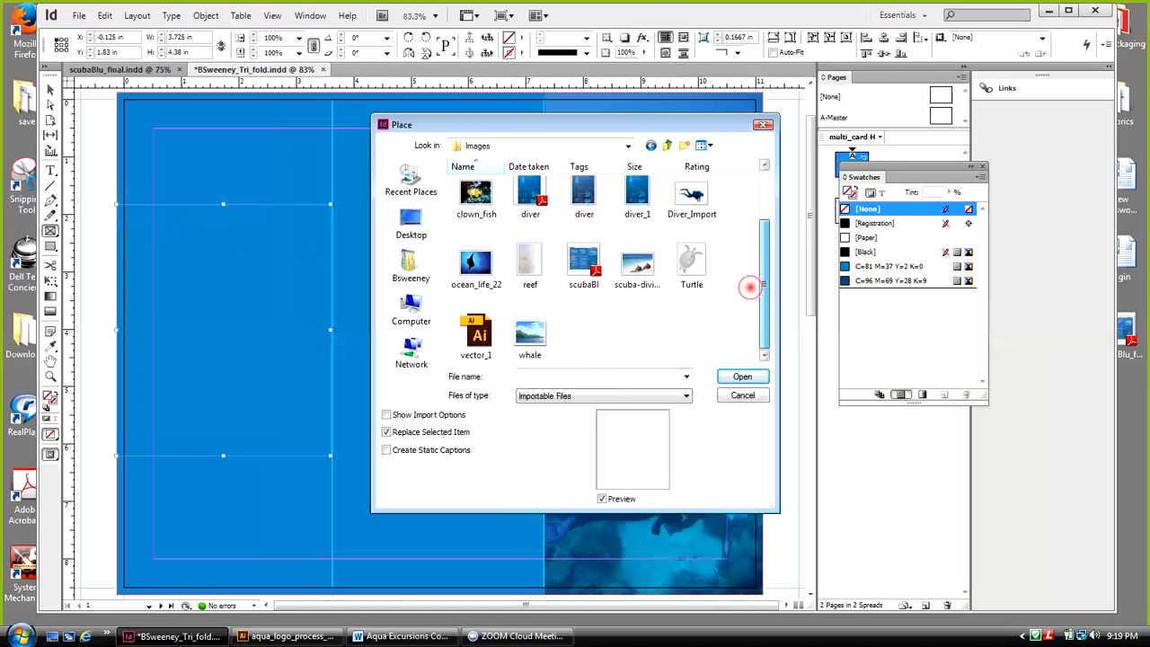
click(691, 262)
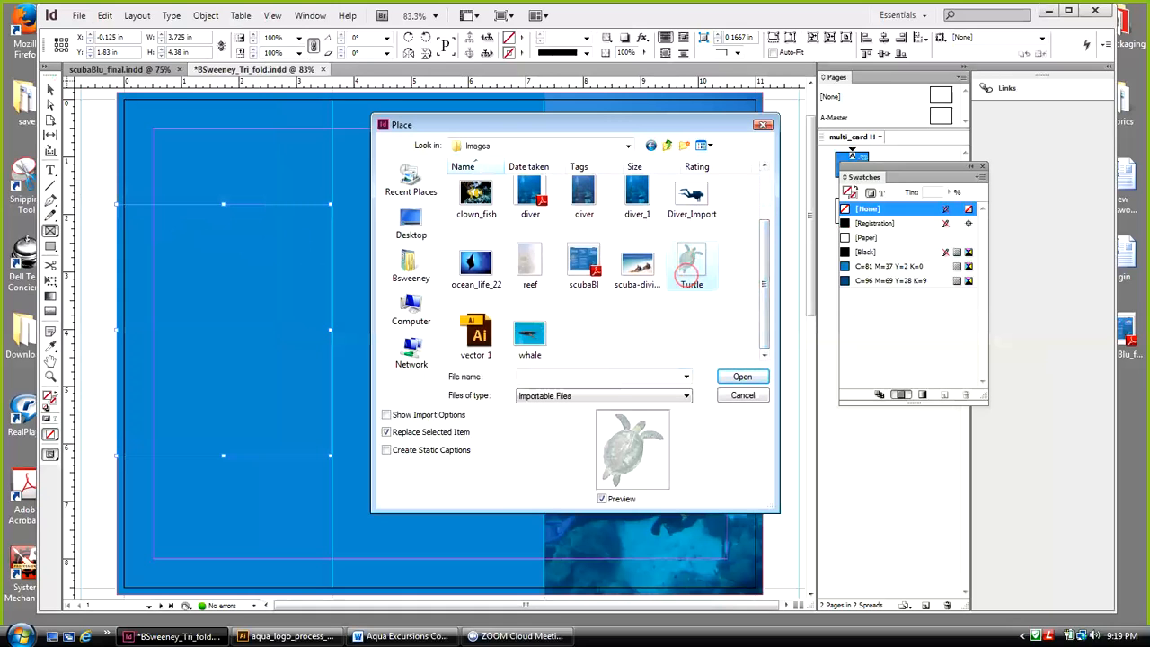
click(742, 377)
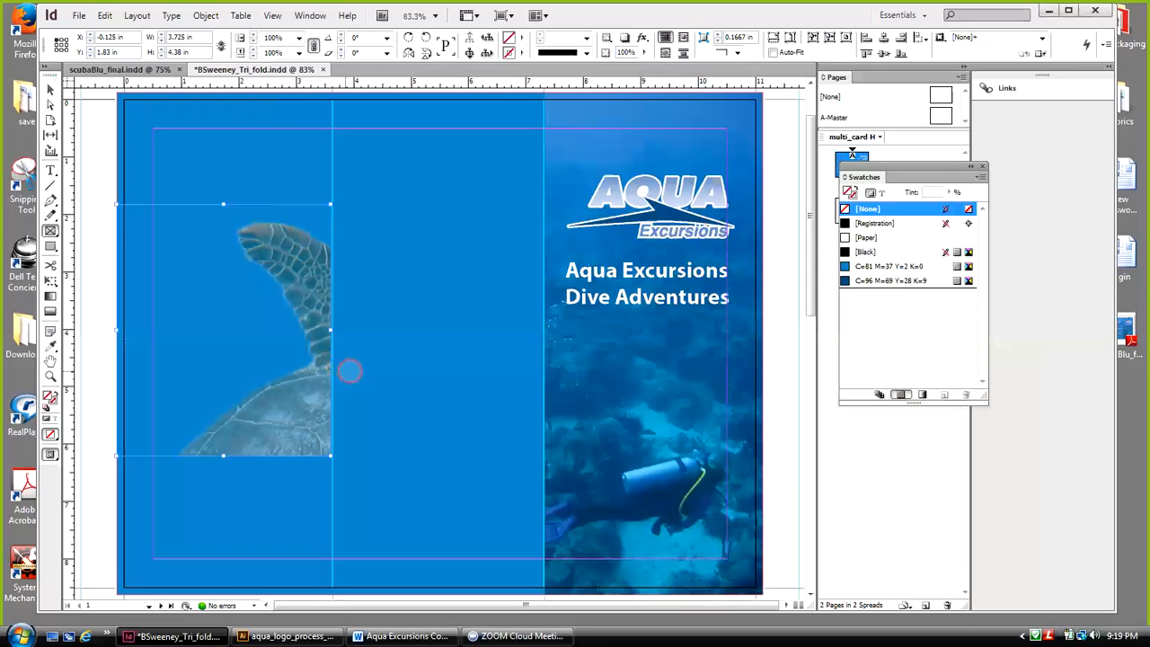
Scale the turtle image inside its frame to about 74% and move it up to about Y -0.88 in
click(51, 104)
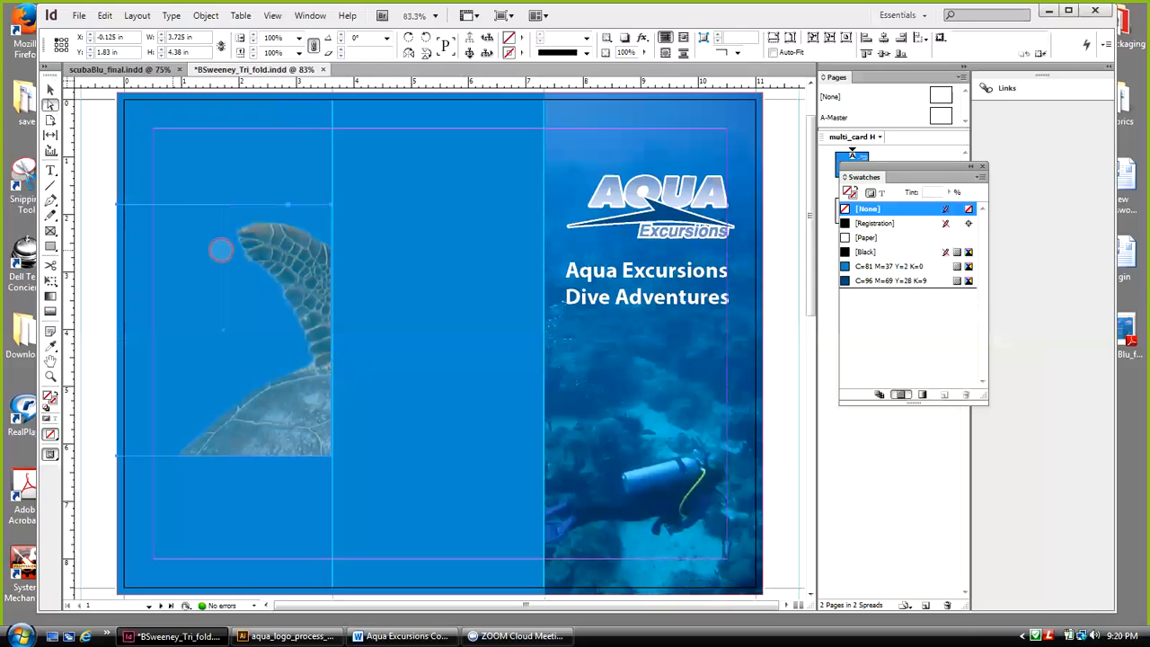
click(245, 254)
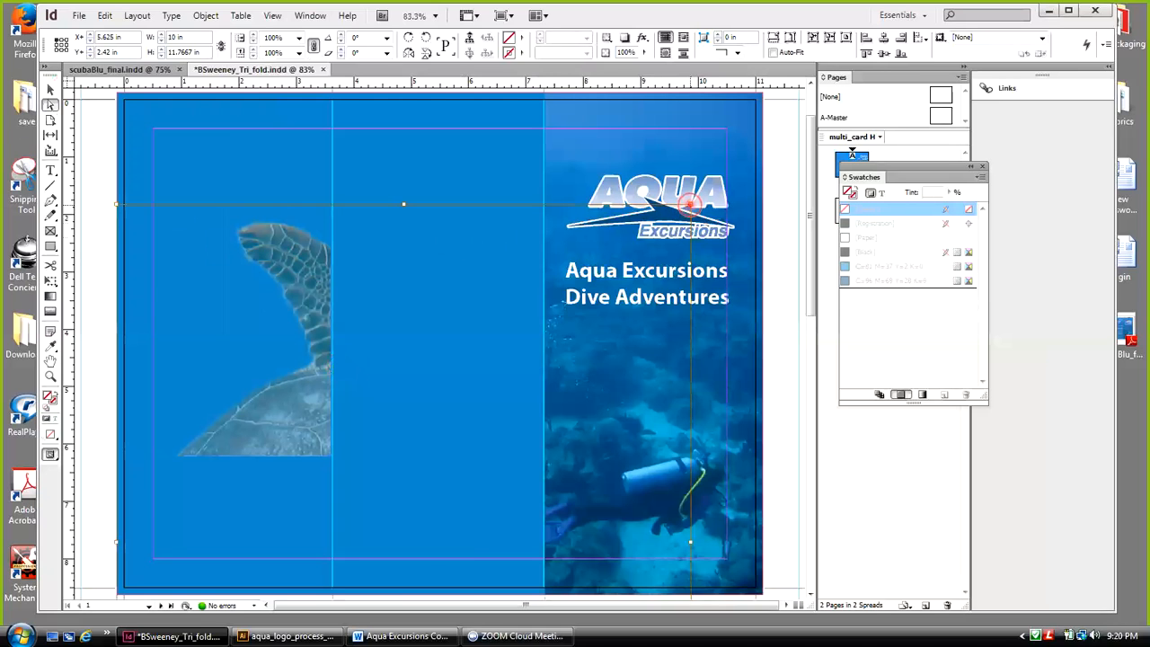
drag(689, 205, 136, 385)
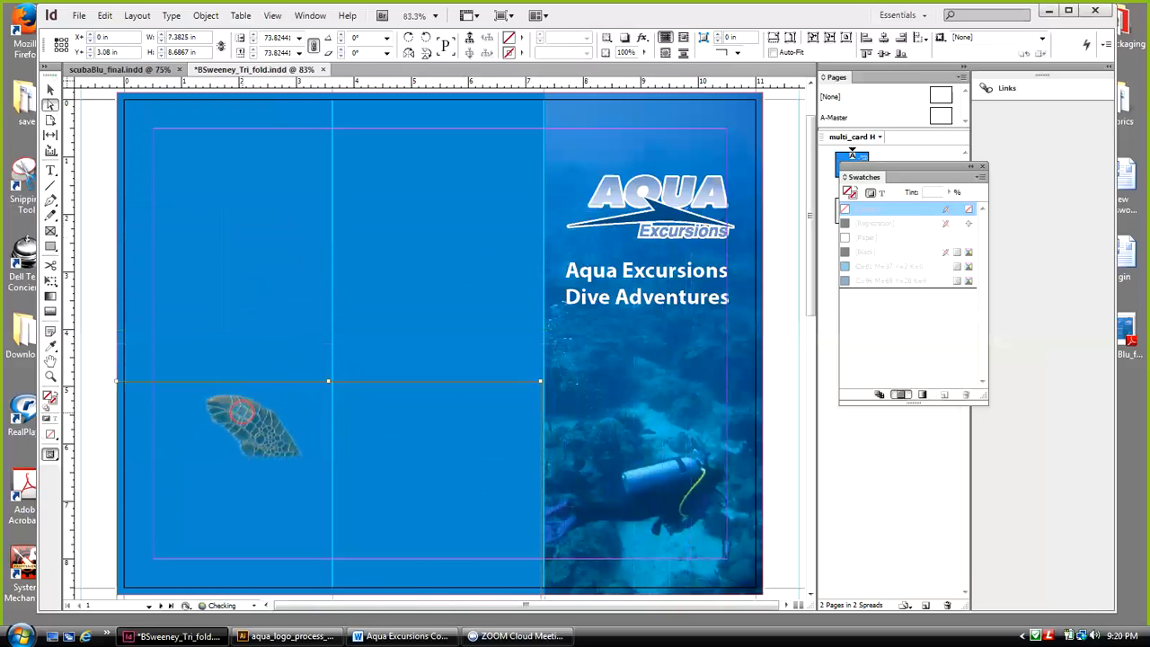
drag(253, 421, 258, 195)
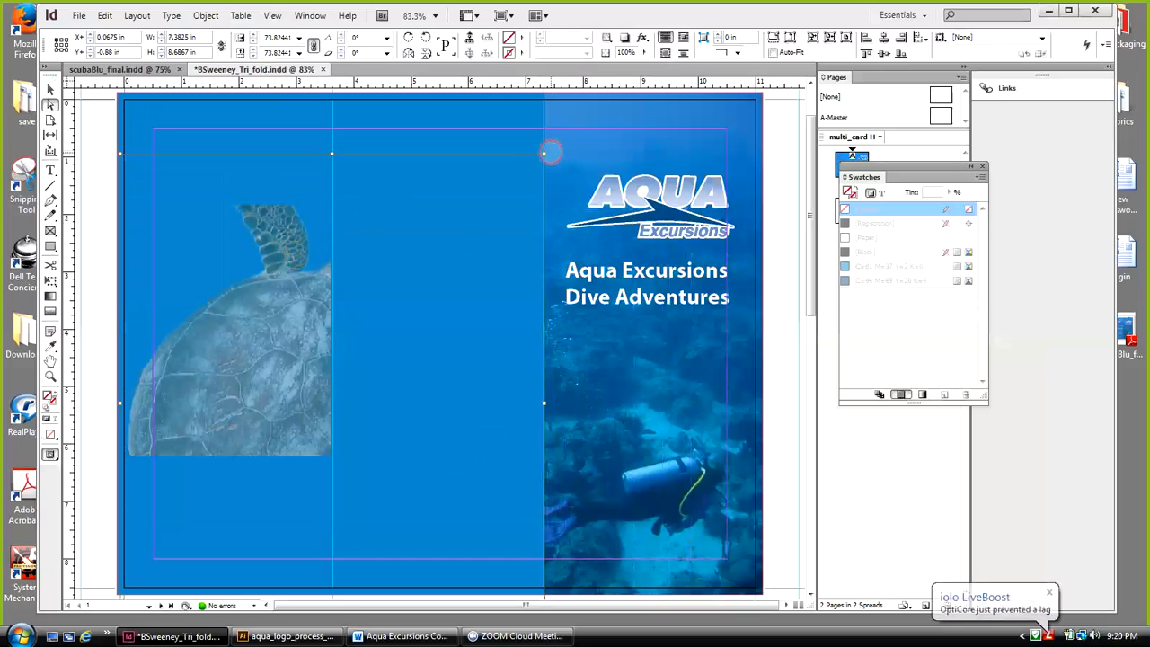
Undo the distorted resize and scale the turtle proportionally to about 37%, placing it about 0.47 in from the frame's left edge
drag(544, 154, 190, 348)
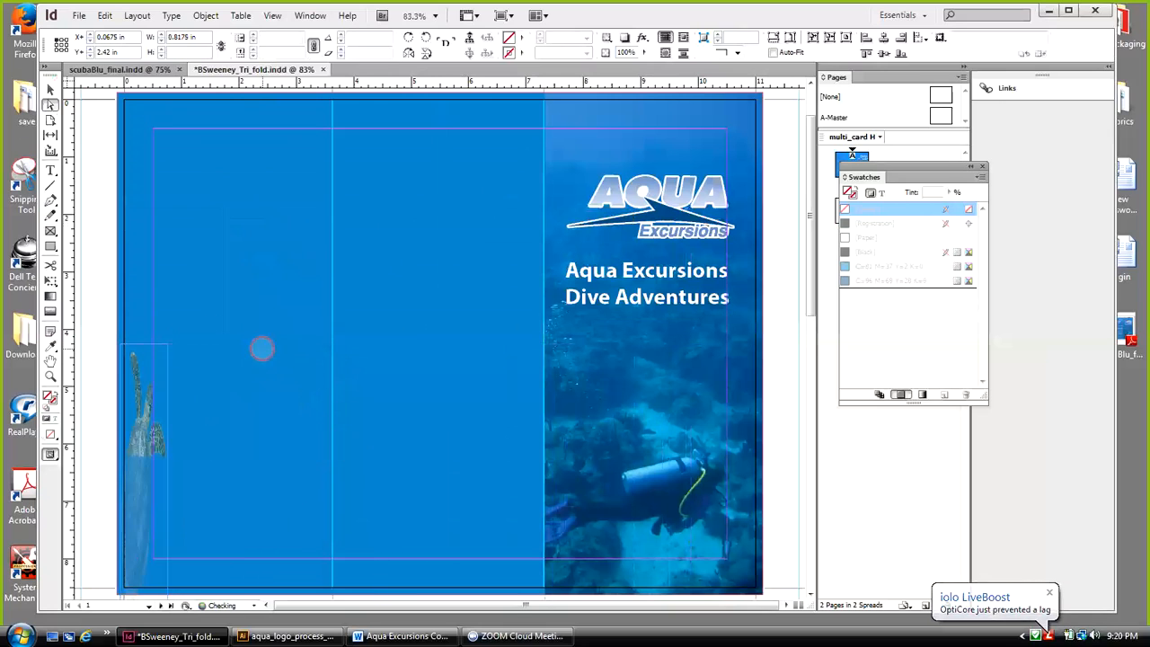
key(ctrl+z)
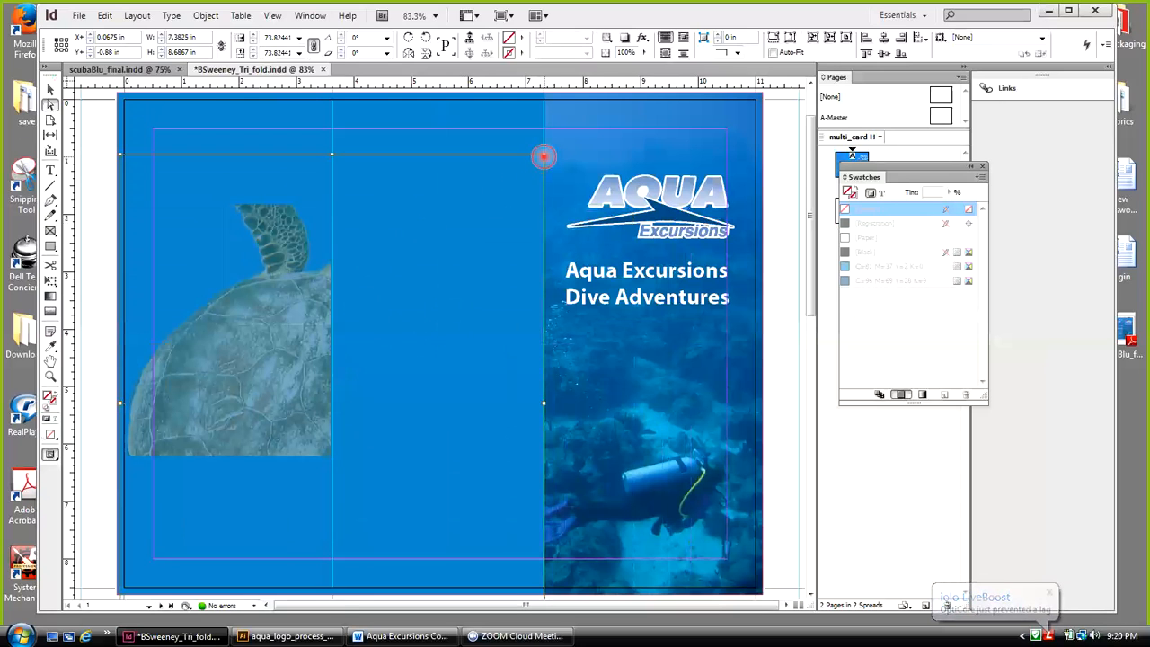
drag(544, 157, 250, 218)
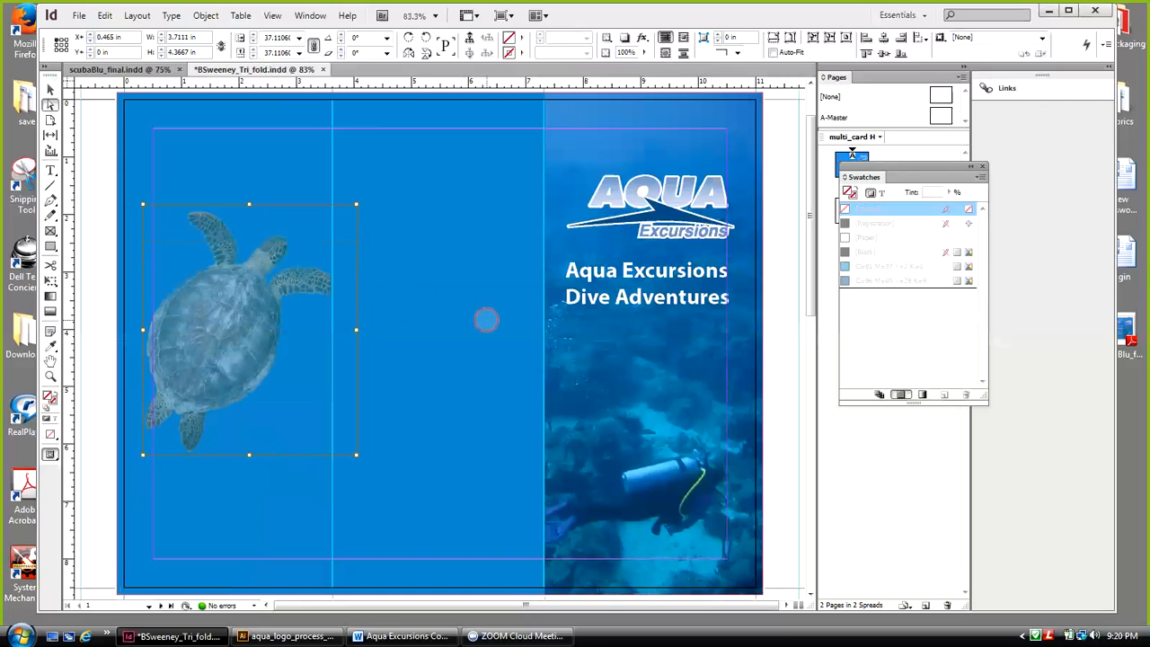
Nudge the turtle image left inside its frame to about X -0.035 in, using larger increments at the end
key(Left)
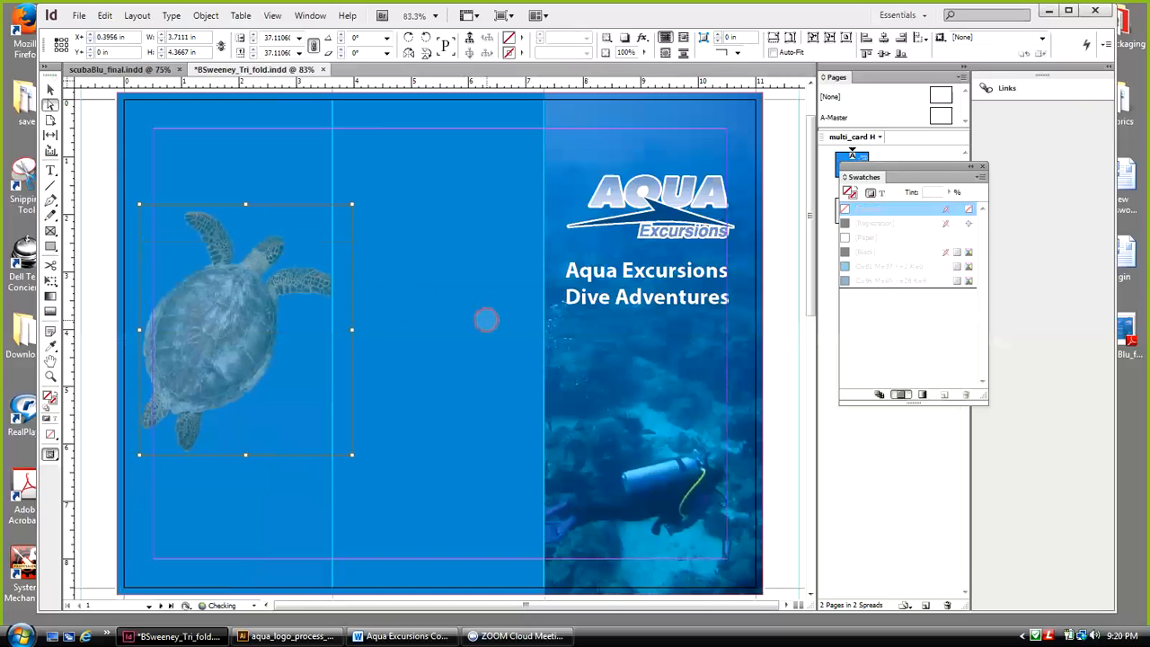
key(shift+Left)
key(shift+Left)
key(shift+Left)
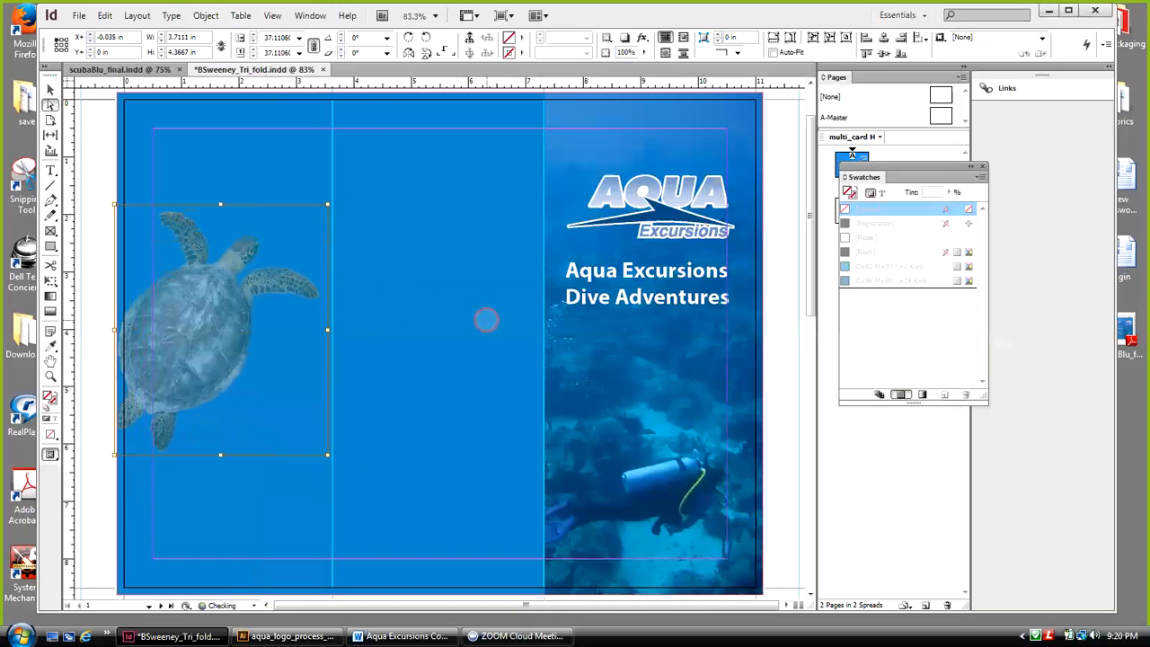
Nudge the turtle image inside its frame right and up to about X -0.0072 in, Y -0.0833 in, and deselect it
key(Right)
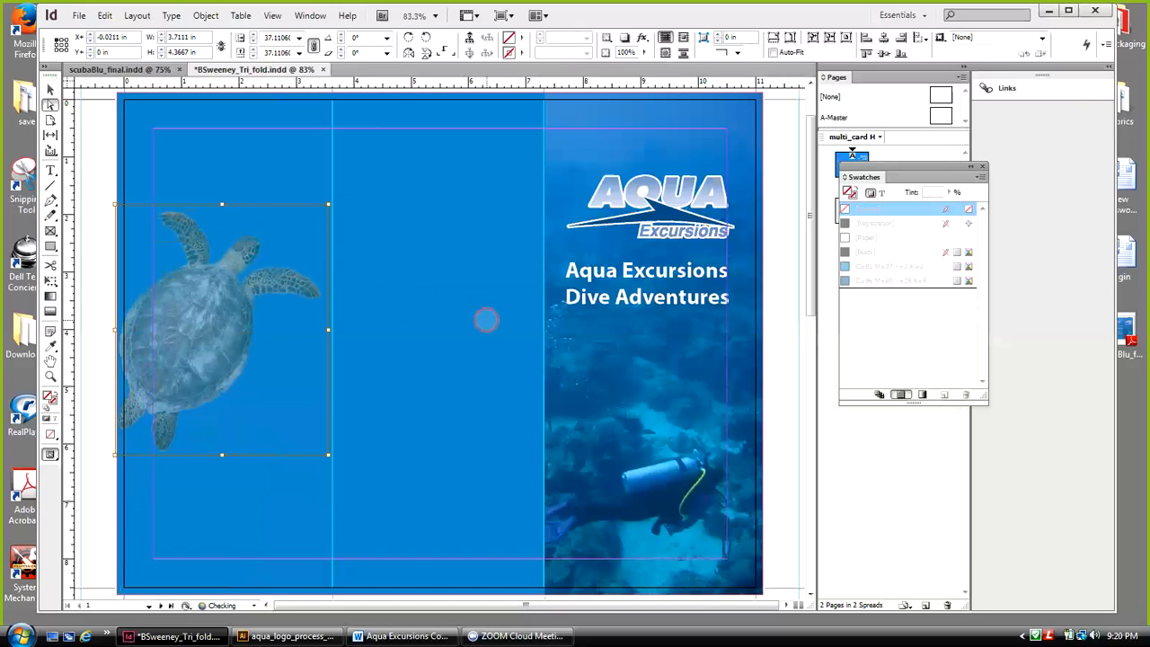
key(Right)
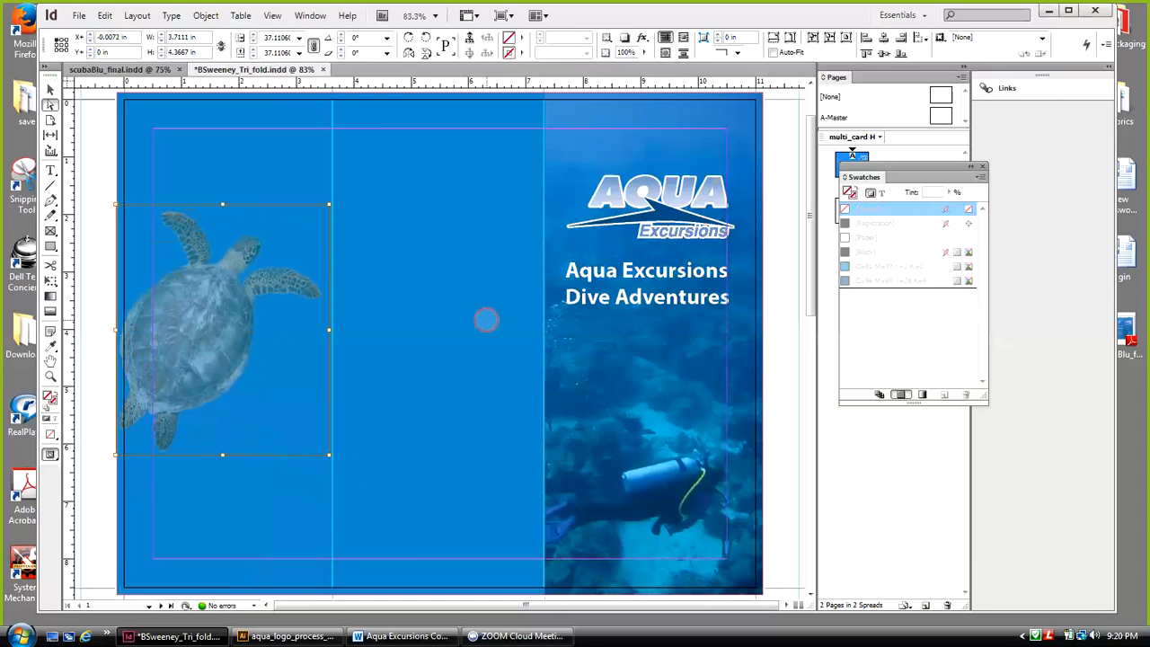
key(Up)
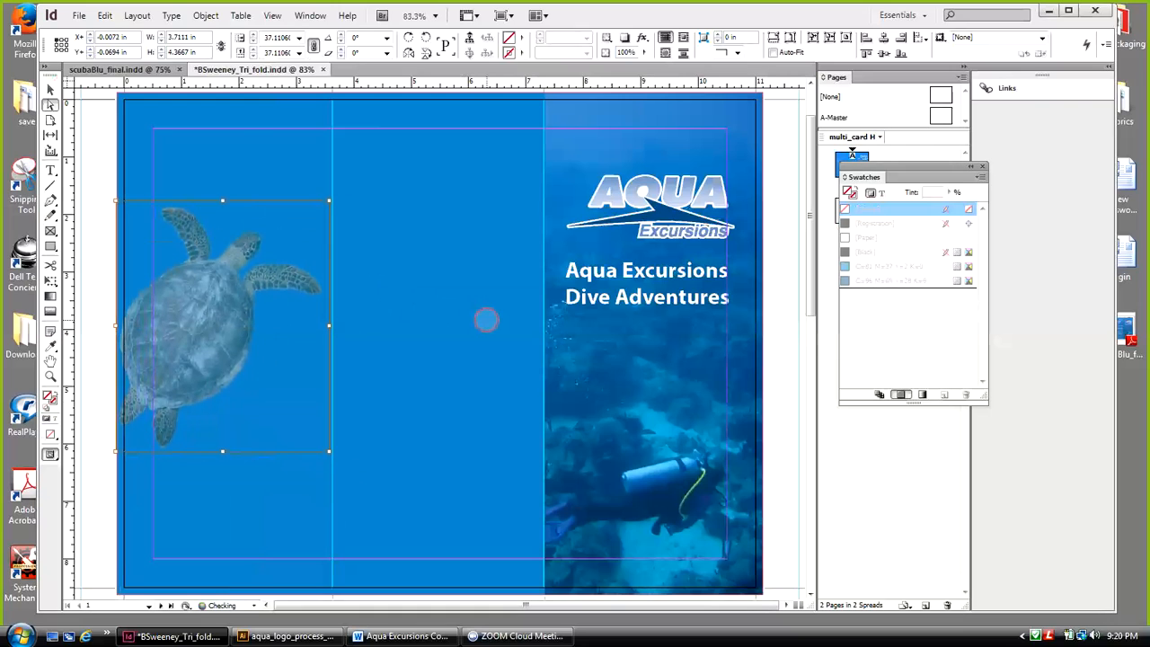
key(Up)
key(Up)
key(Up)
key(Up)
key(Up)
key(Up)
key(Up)
key(Up)
key(Up)
key(Up)
key(Up)
key(Up)
key(Up)
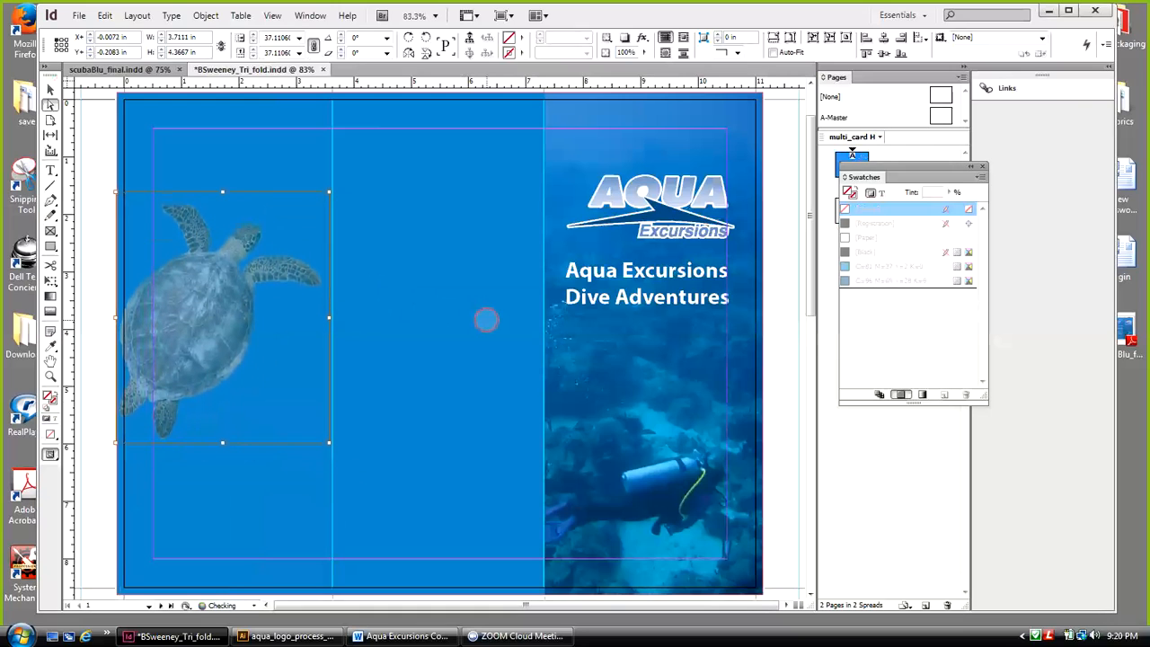
key(Down)
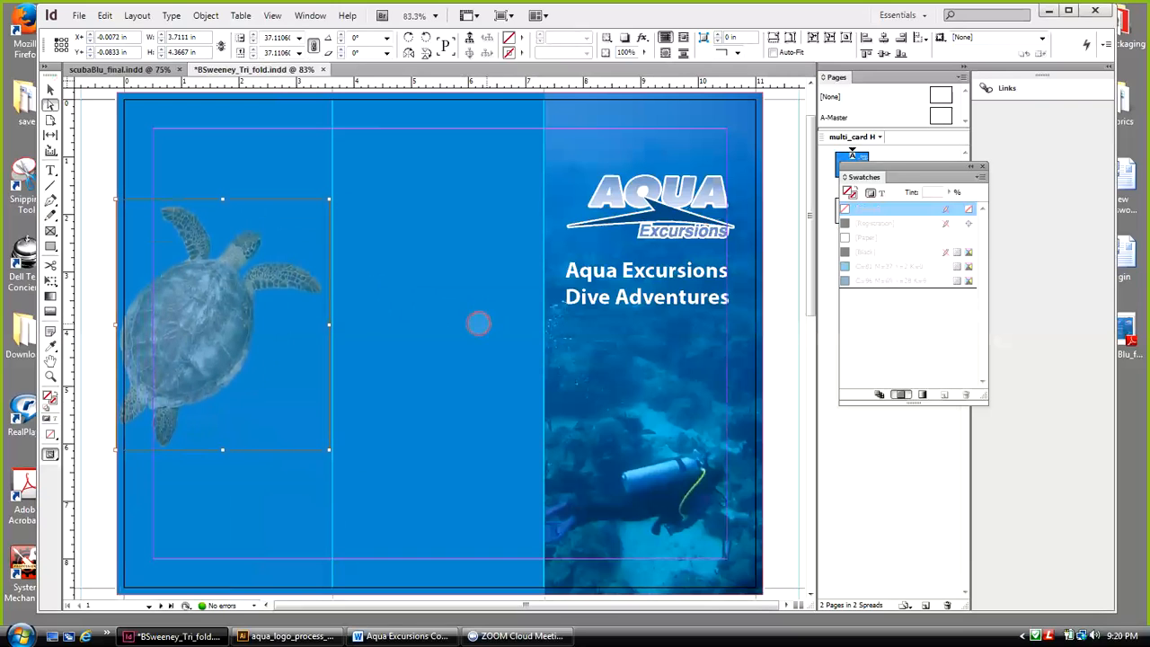
click(50, 90)
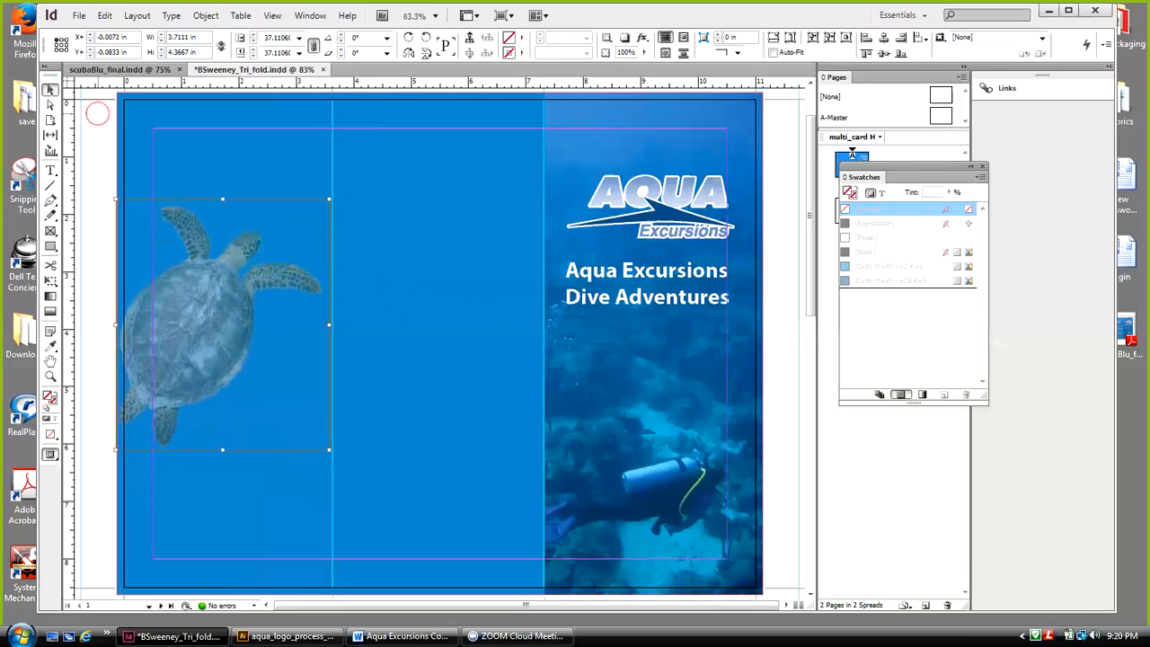
click(98, 112)
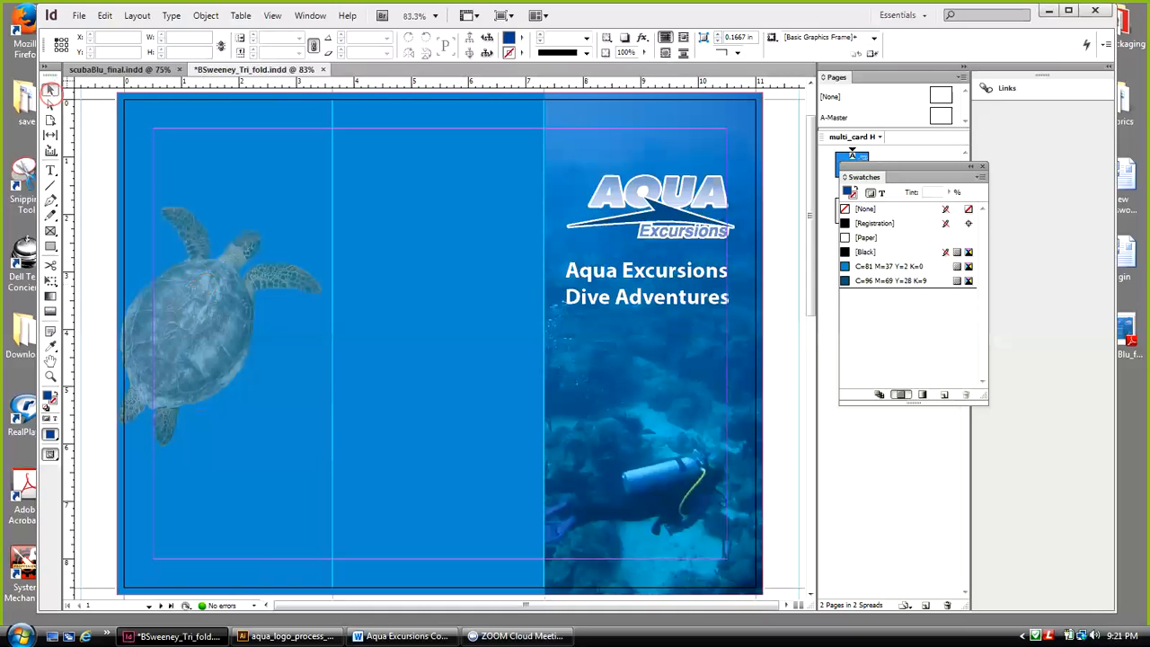
Pull the blue background panel's left edge in to about X 3.92 in and return it to the bleed at X -0.125 in
click(51, 93)
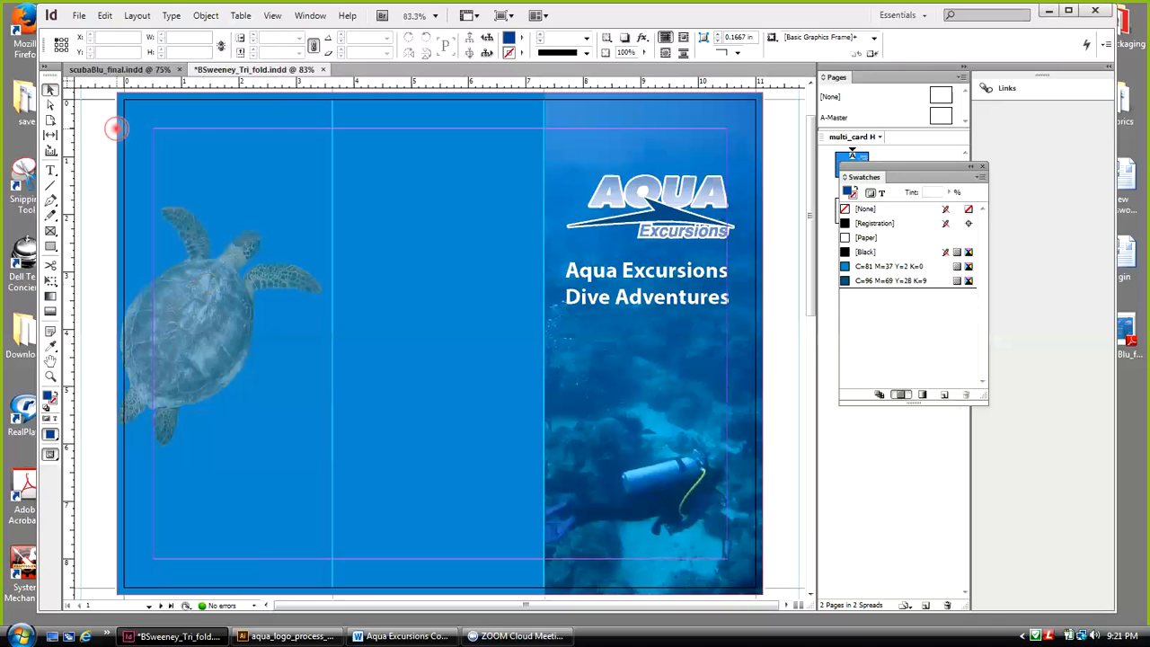
click(116, 128)
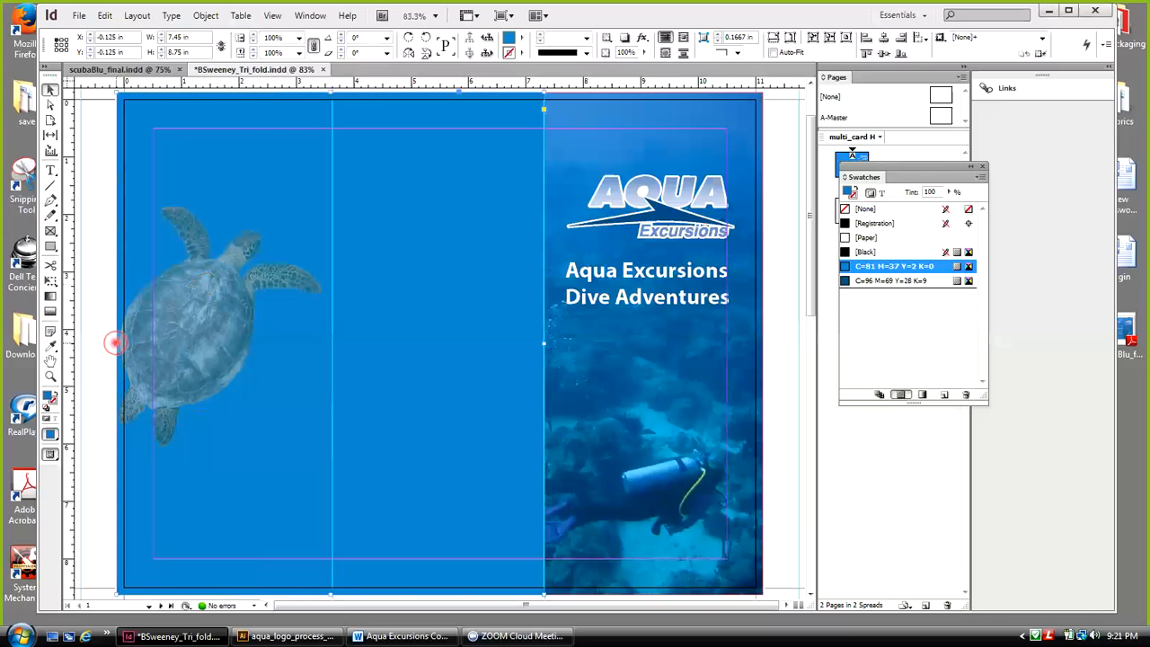
drag(115, 342, 348, 360)
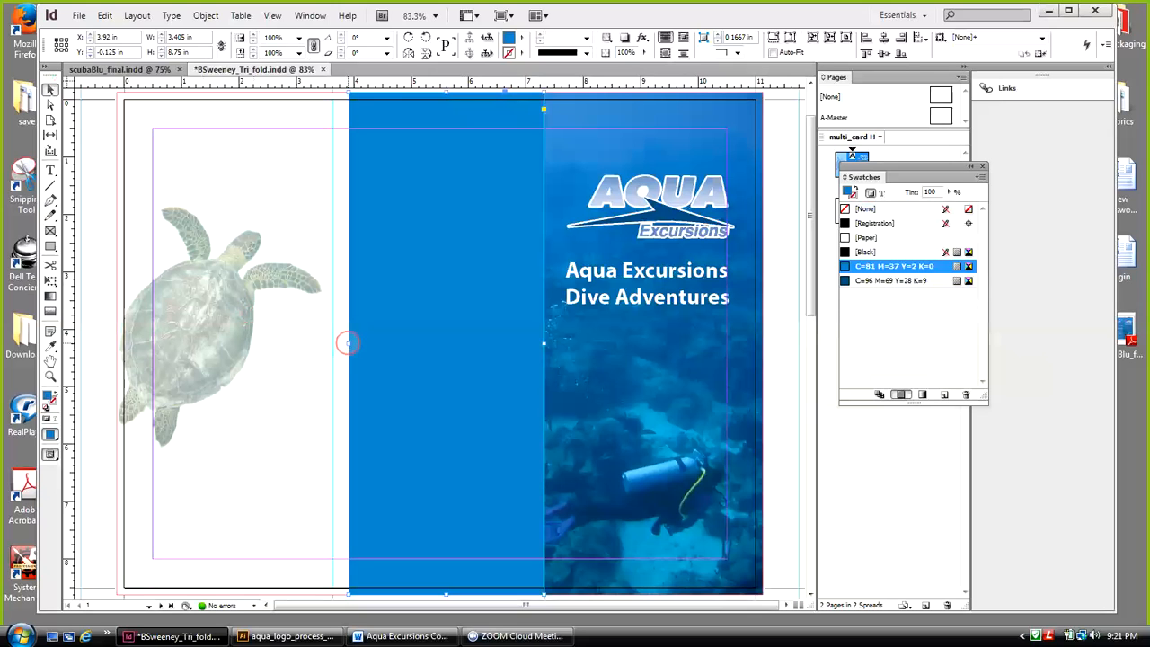
drag(345, 342, 113, 363)
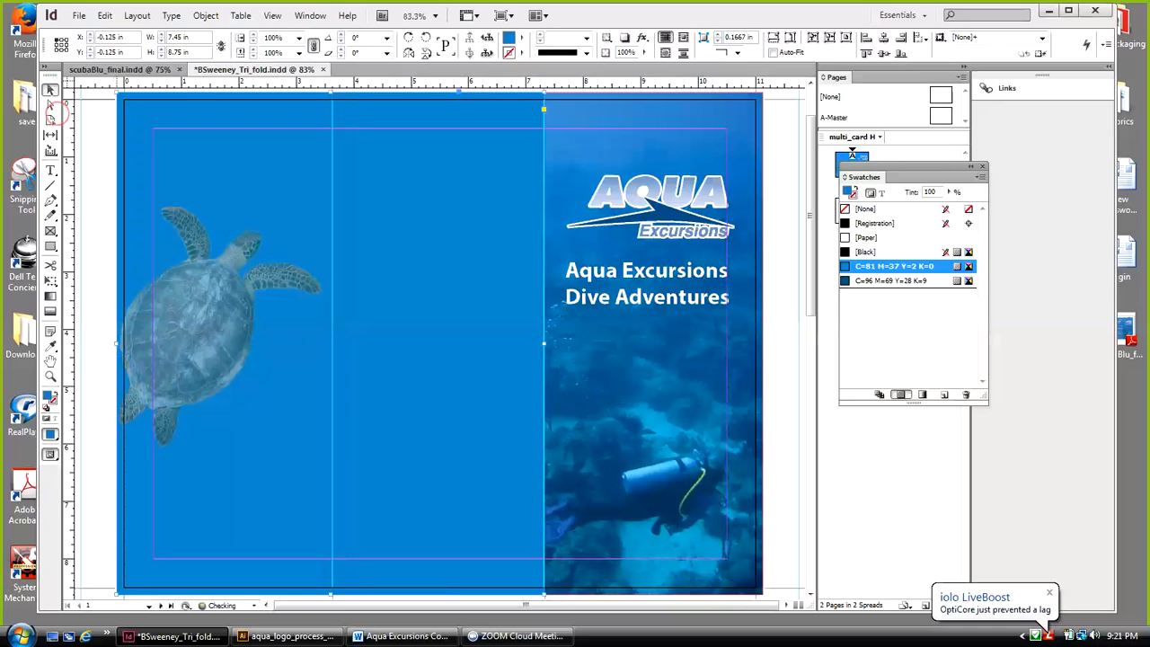
click(95, 129)
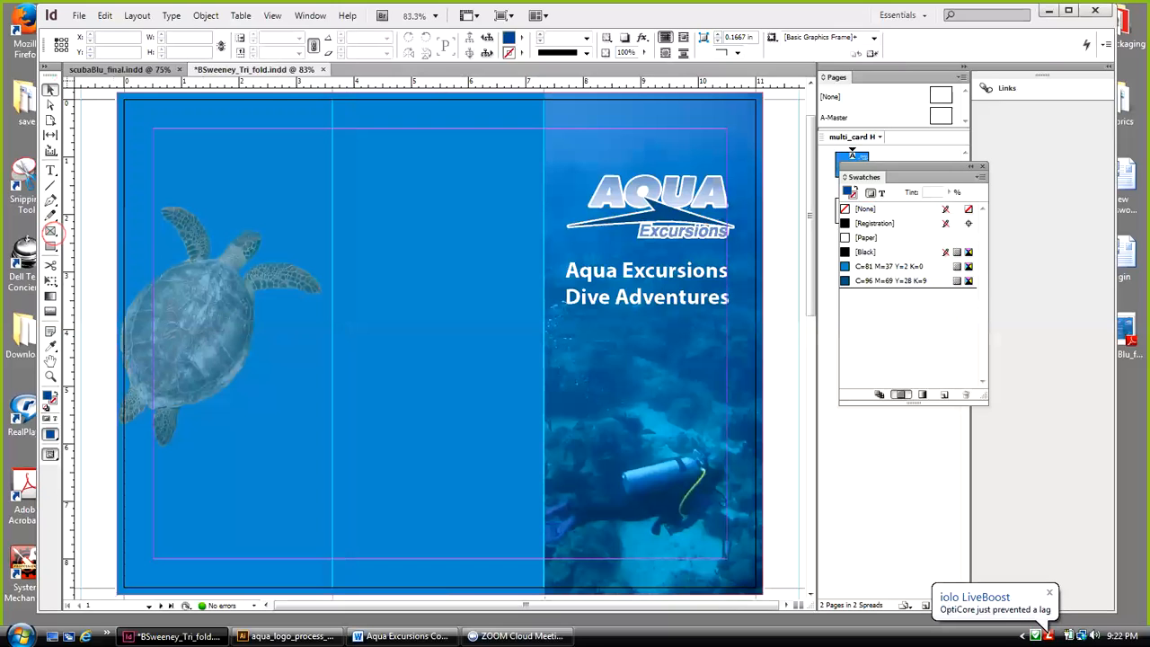
Draw a rectangle frame about 2.02 by 1.955 in over the turtle's left side and fill it with green, RGB 0, 255, 0
click(51, 232)
click(79, 233)
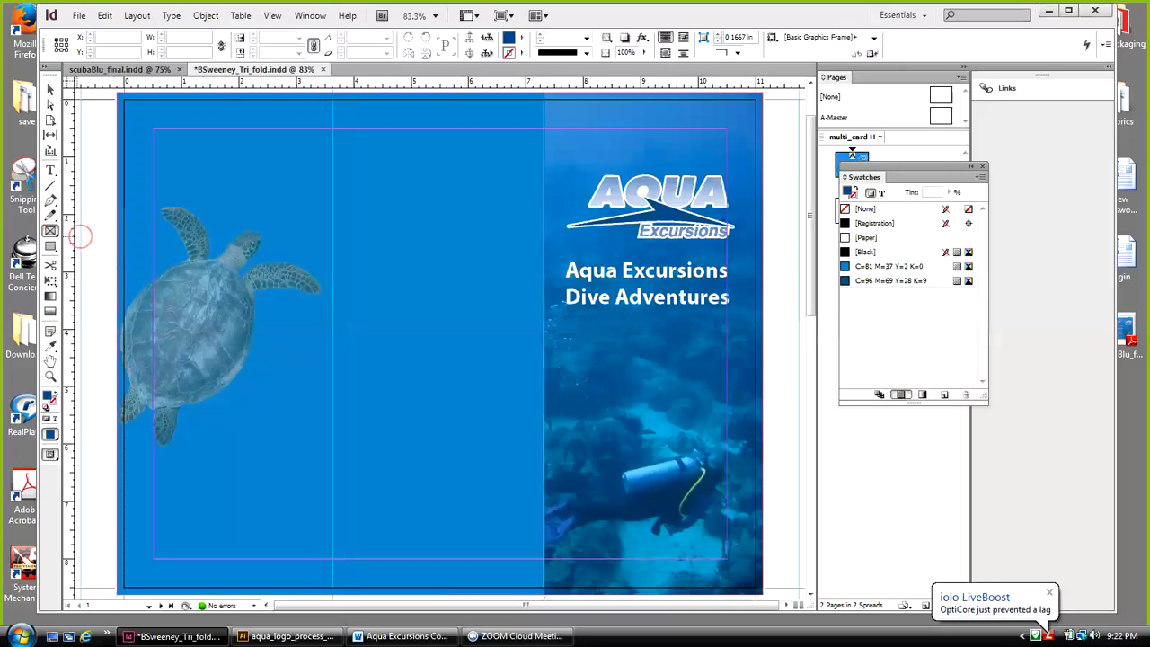
drag(91, 237, 206, 346)
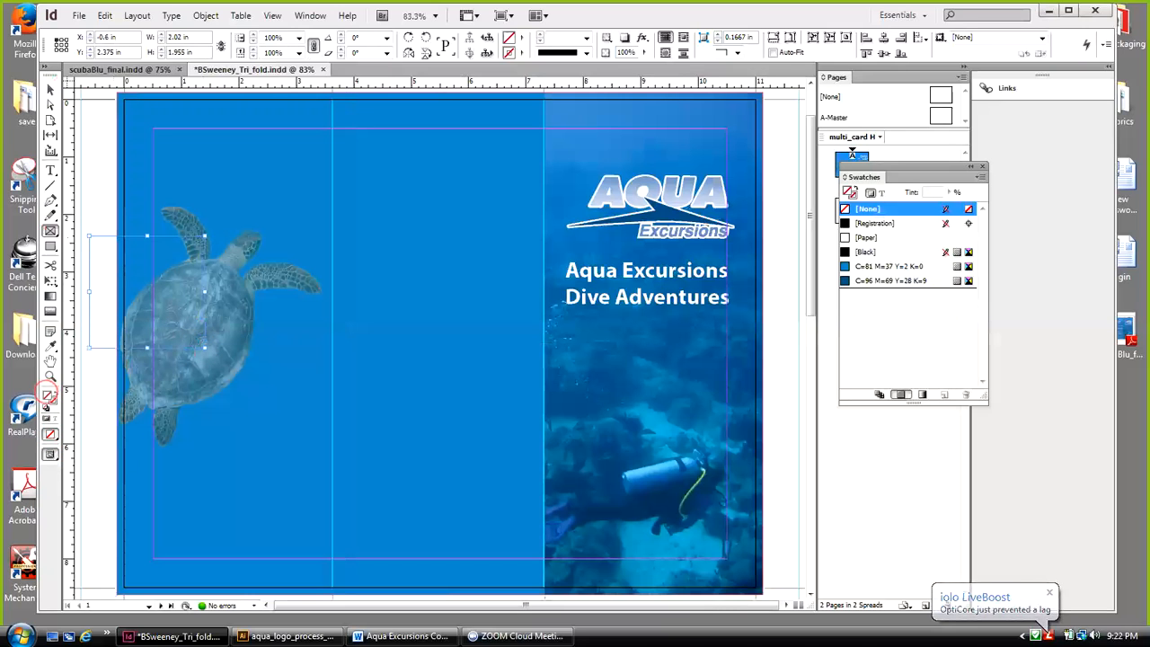
double_click(48, 394)
click(172, 144)
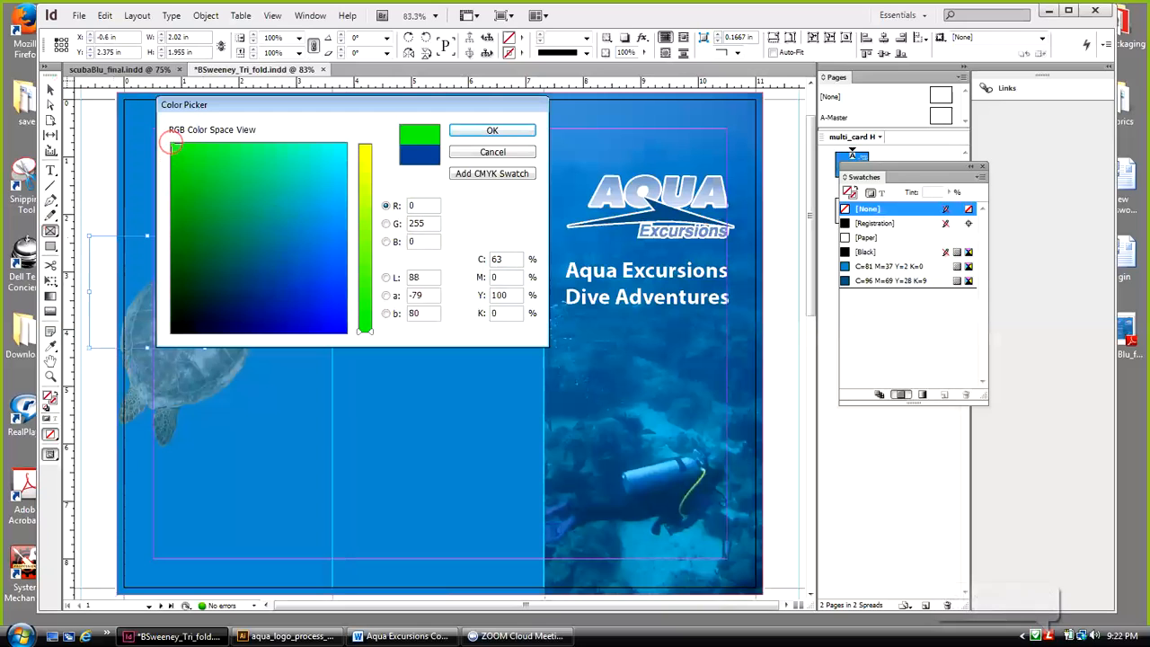
click(463, 130)
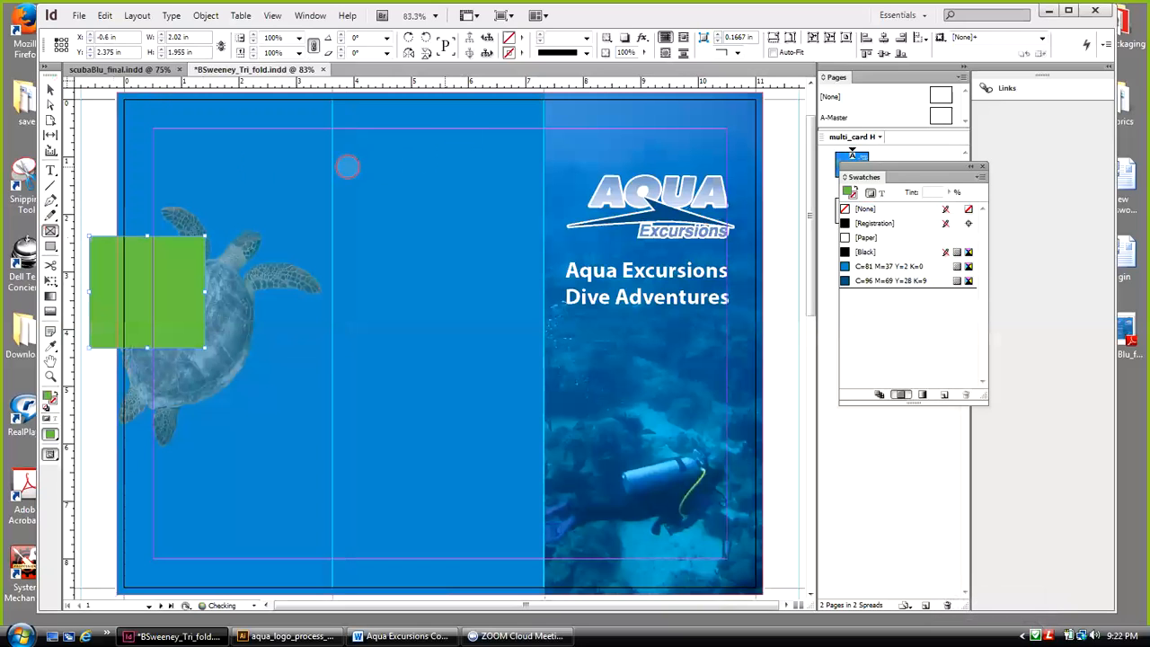
Cut the green rectangle that overlaps the turtle
click(79, 15)
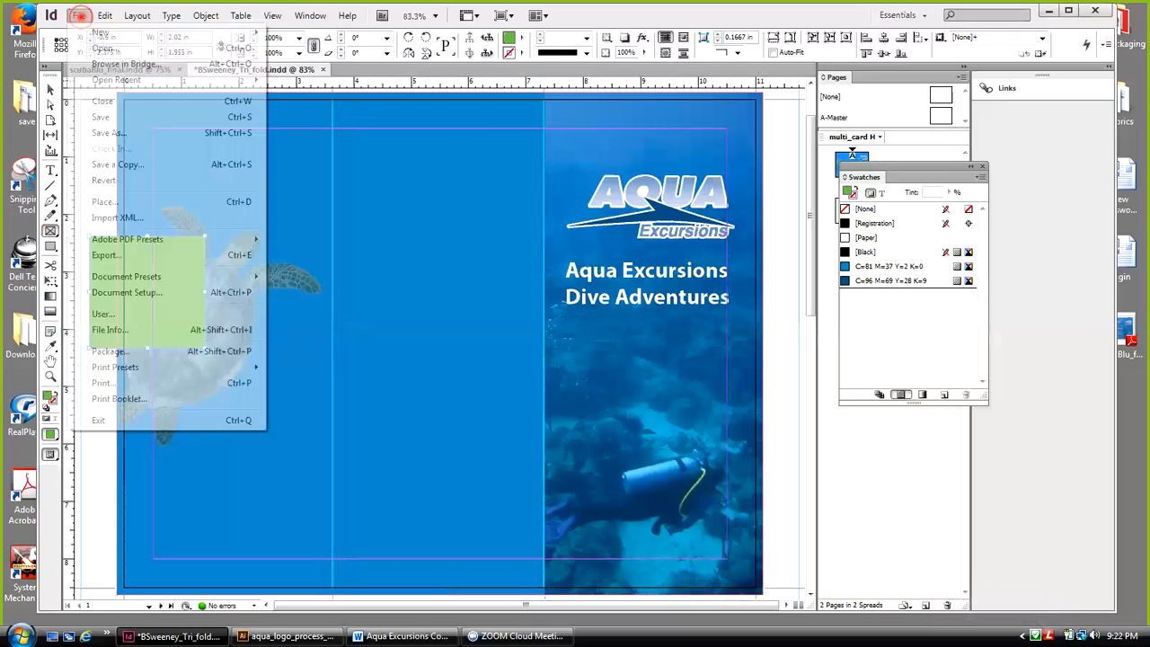
mouse_move(99, 15)
click(120, 69)
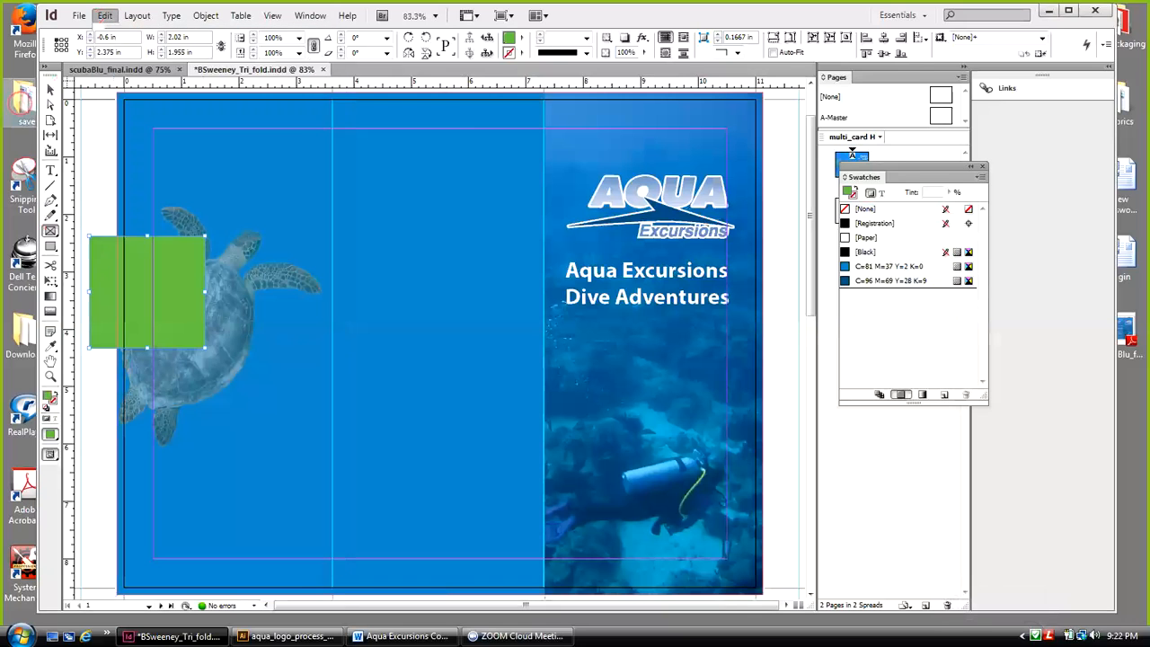
Select the turtle frame and paste the green rectangle normally, placing it in the middle panel at about X 4.49 in, Y 3.28 in
click(50, 89)
click(175, 279)
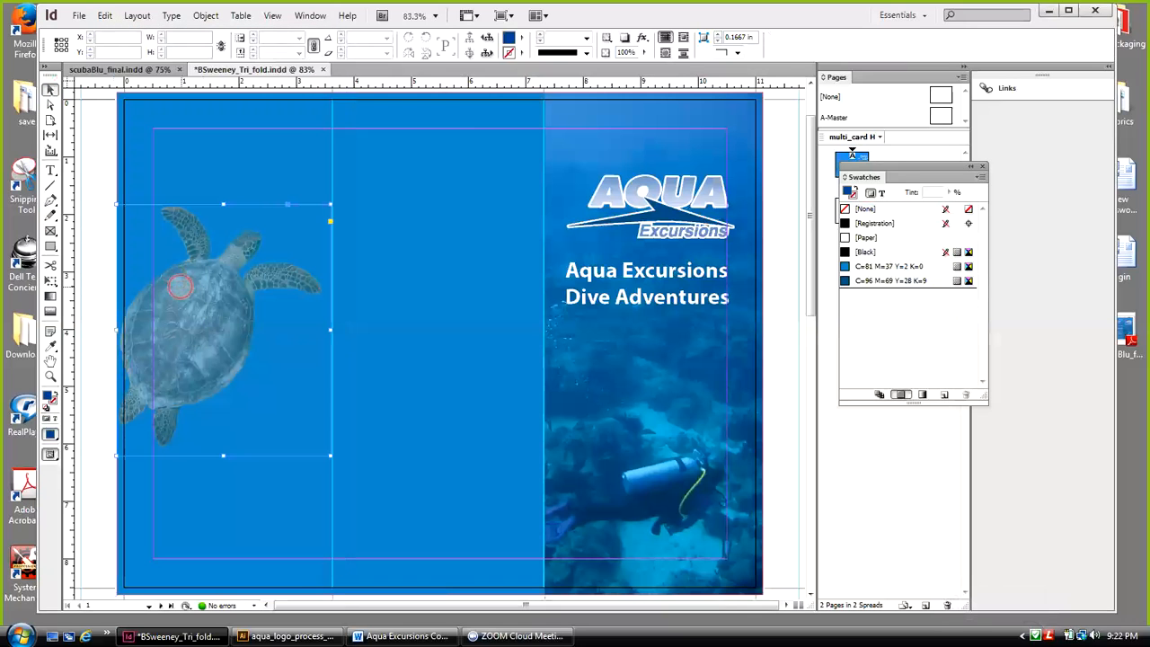
click(105, 15)
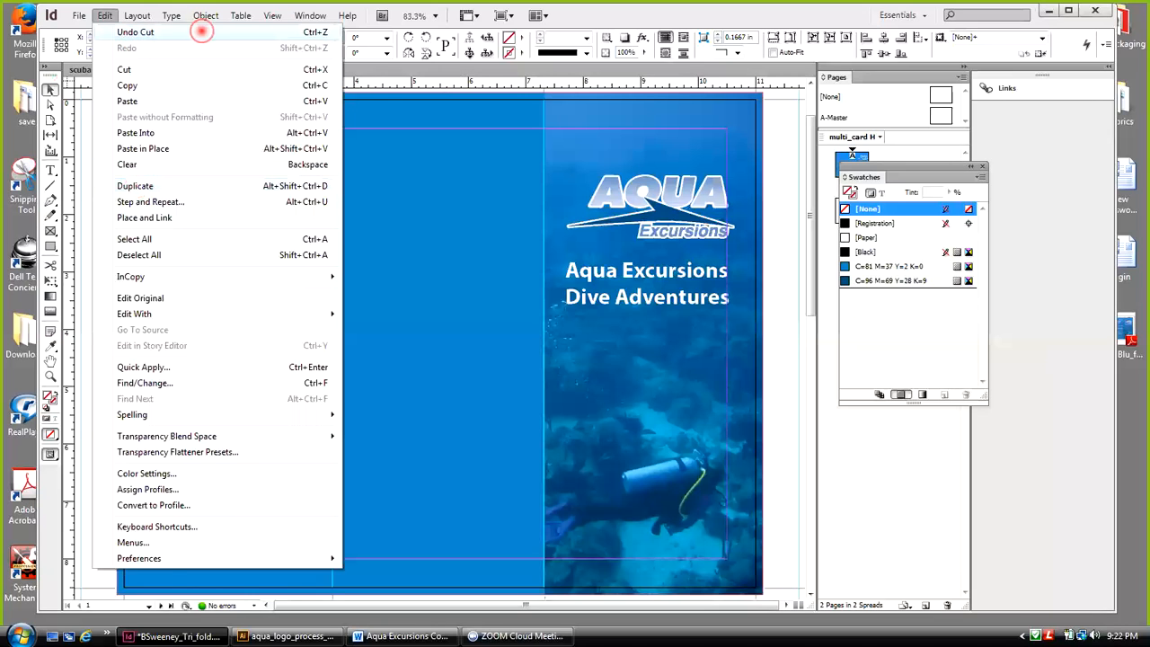
mouse_move(205, 15)
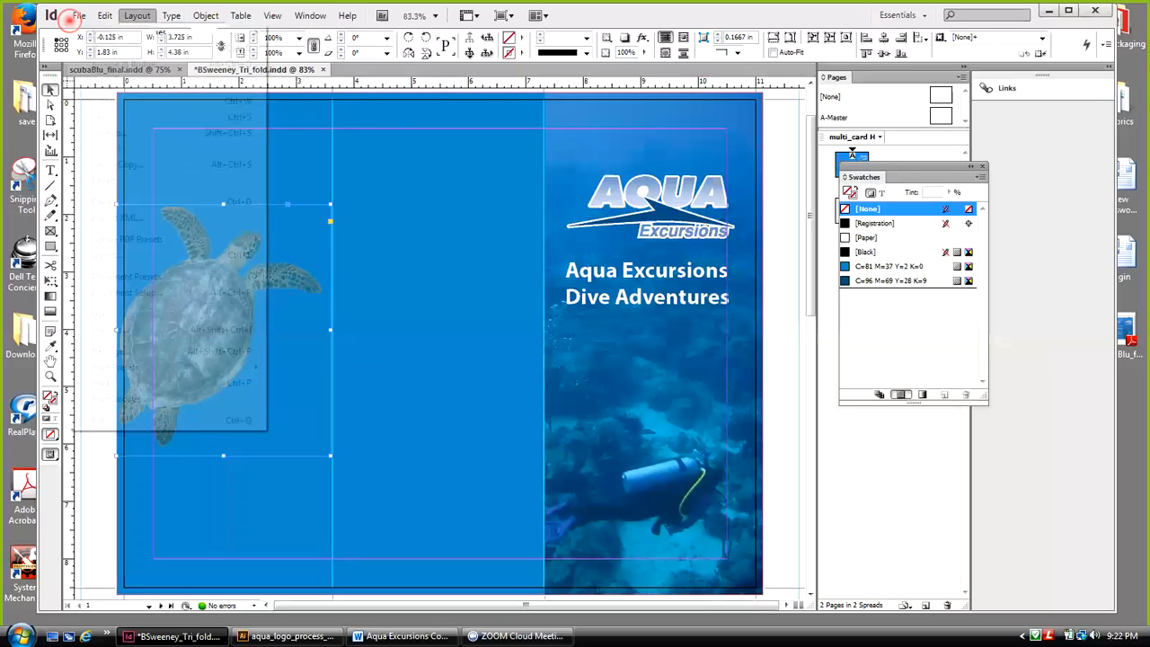
mouse_move(103, 16)
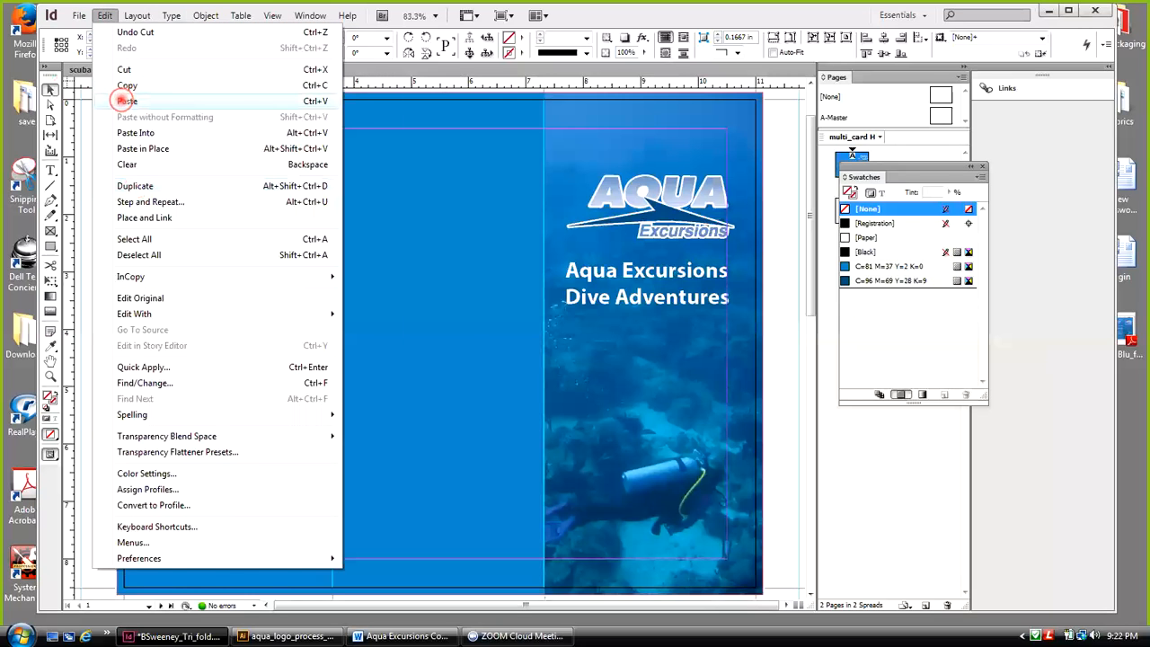
click(127, 101)
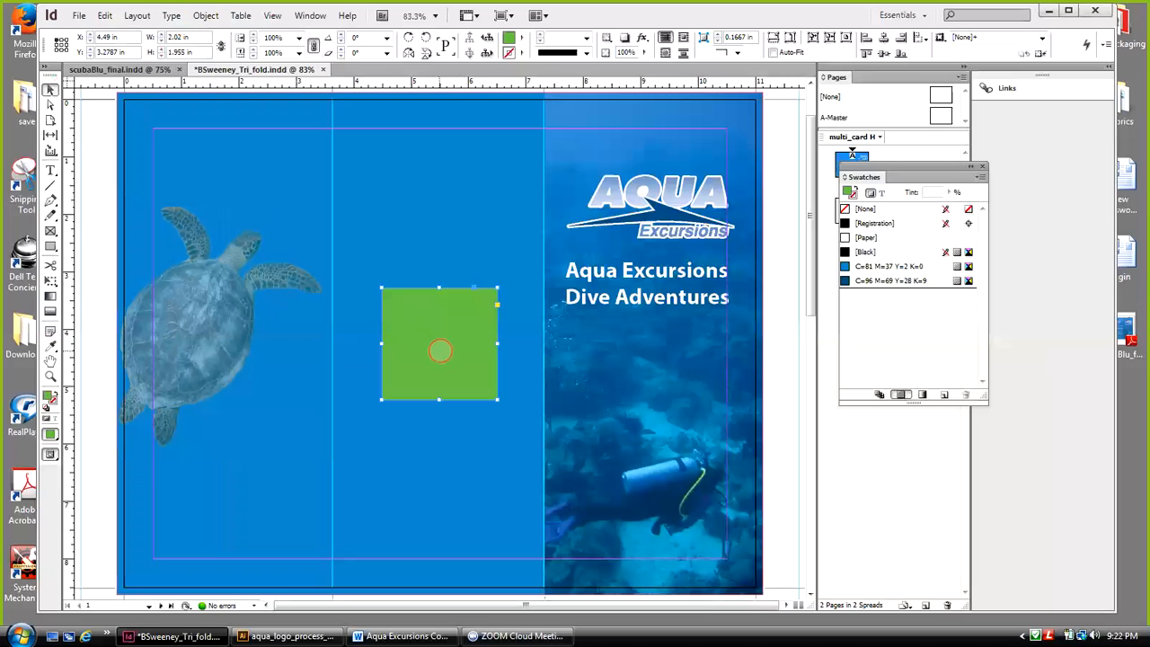
Move the green square over the turtle image and send it backward one level in the stacking order
drag(440, 348, 151, 311)
click(206, 15)
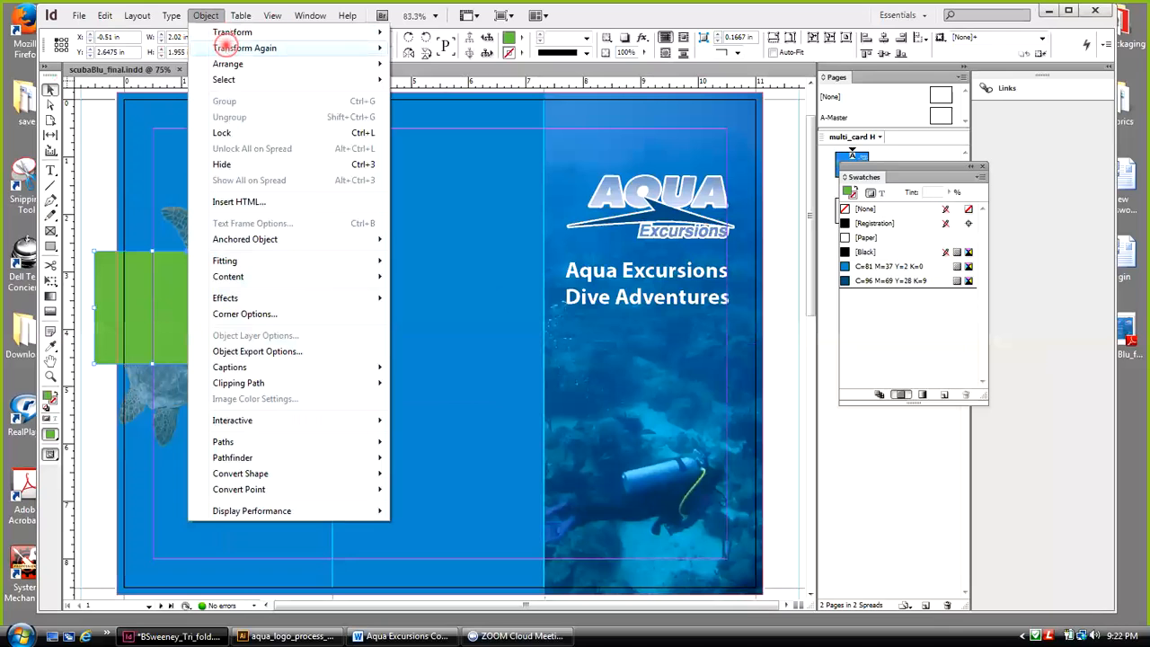
mouse_move(222, 48)
mouse_move(297, 63)
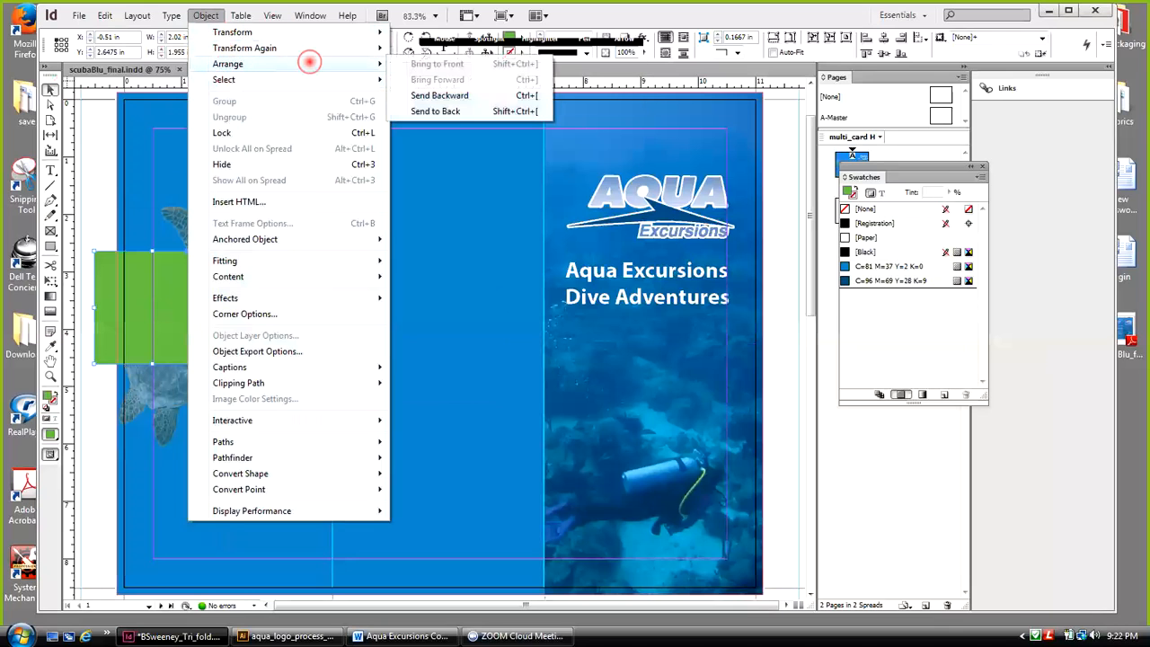
click(435, 96)
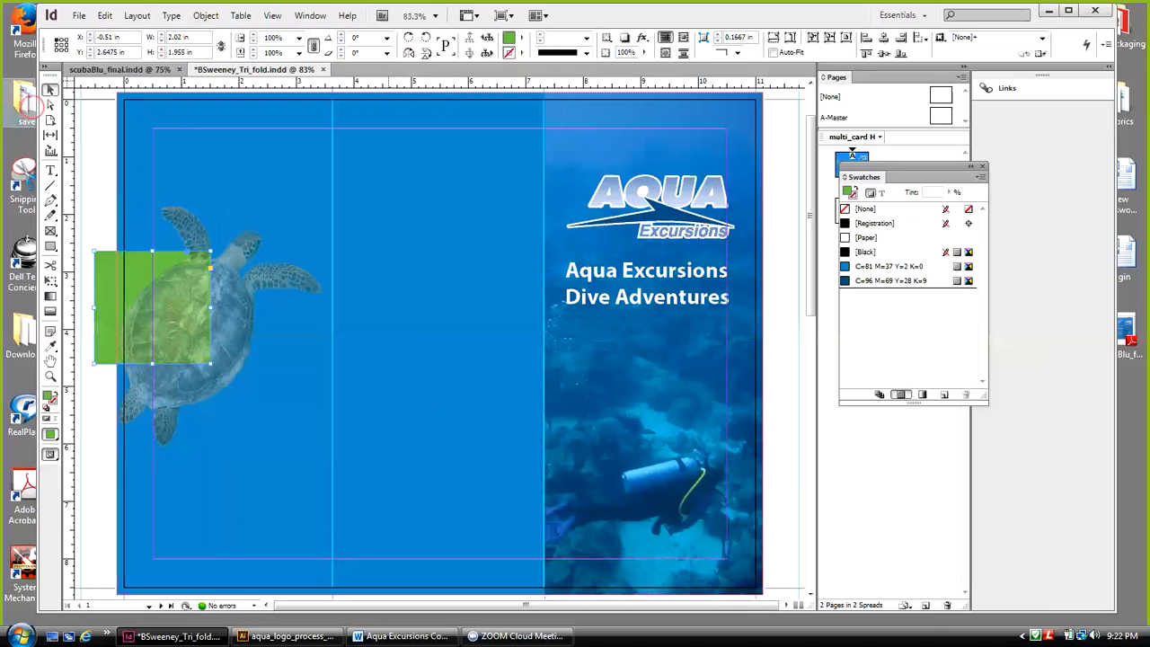
click(50, 90)
click(205, 297)
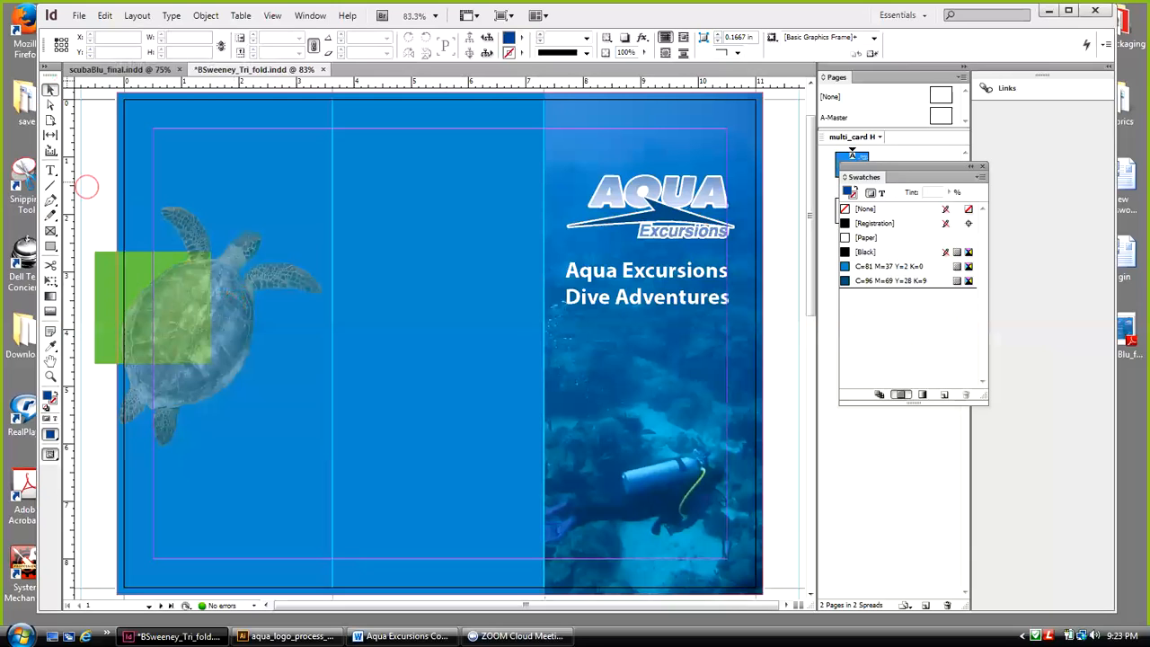
Delete the green square and move the Swatches panel down to uncover the page thumbnails
click(100, 259)
key(Delete)
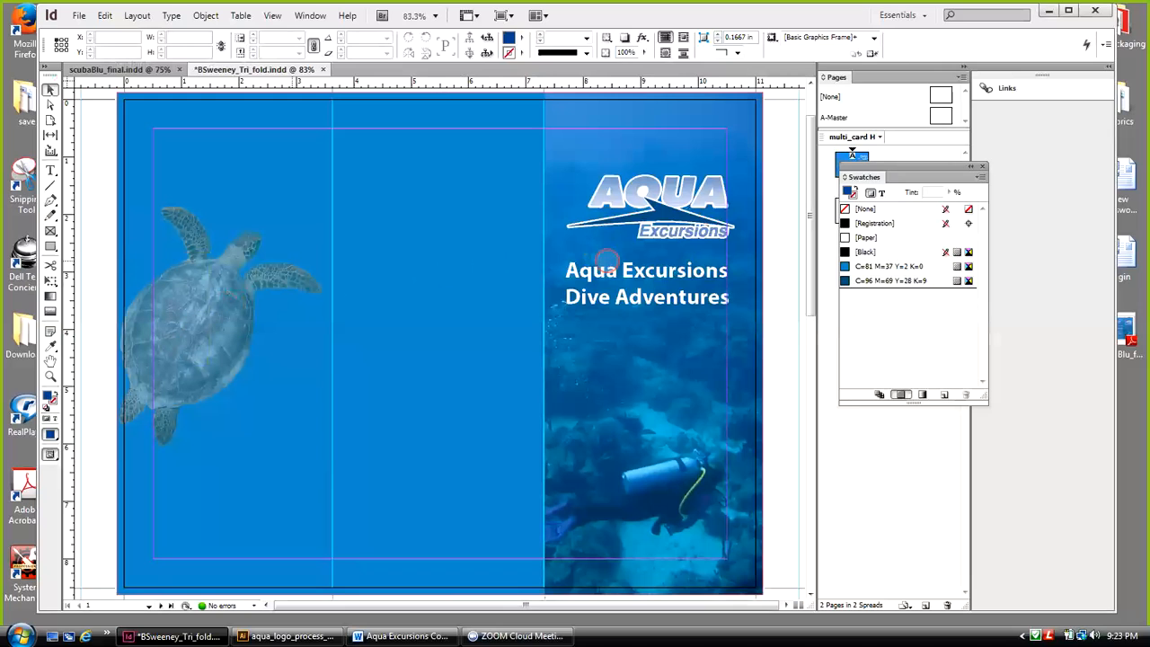
drag(873, 177, 854, 281)
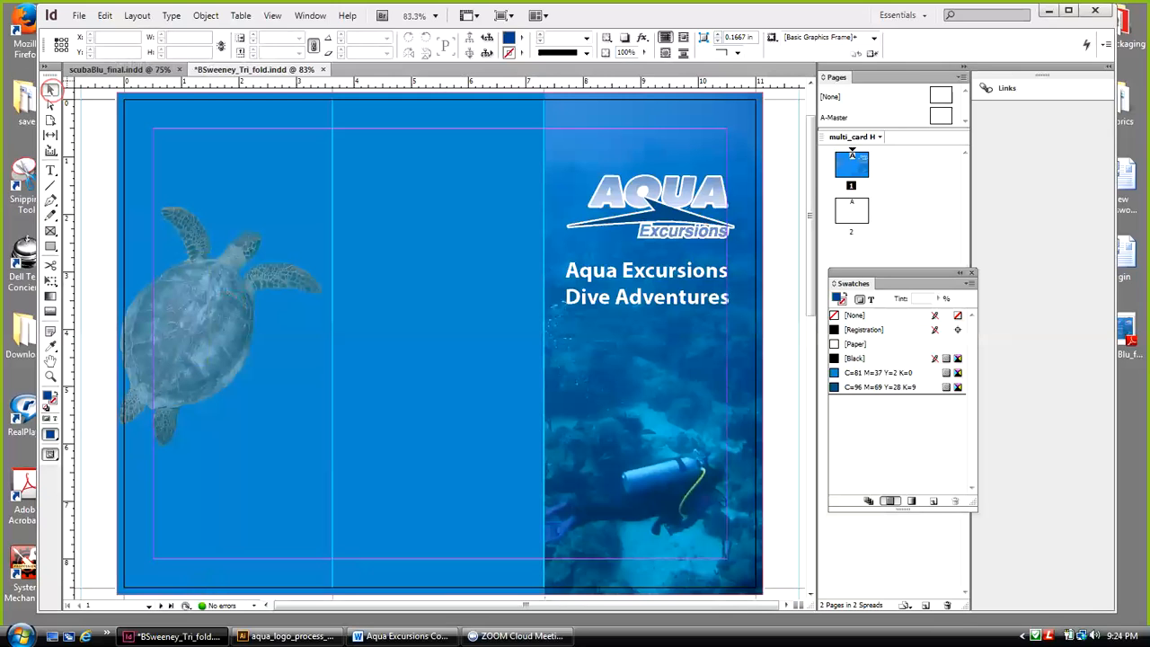
Nudge the turtle image slightly left to an X position of -0.1667 in
click(207, 289)
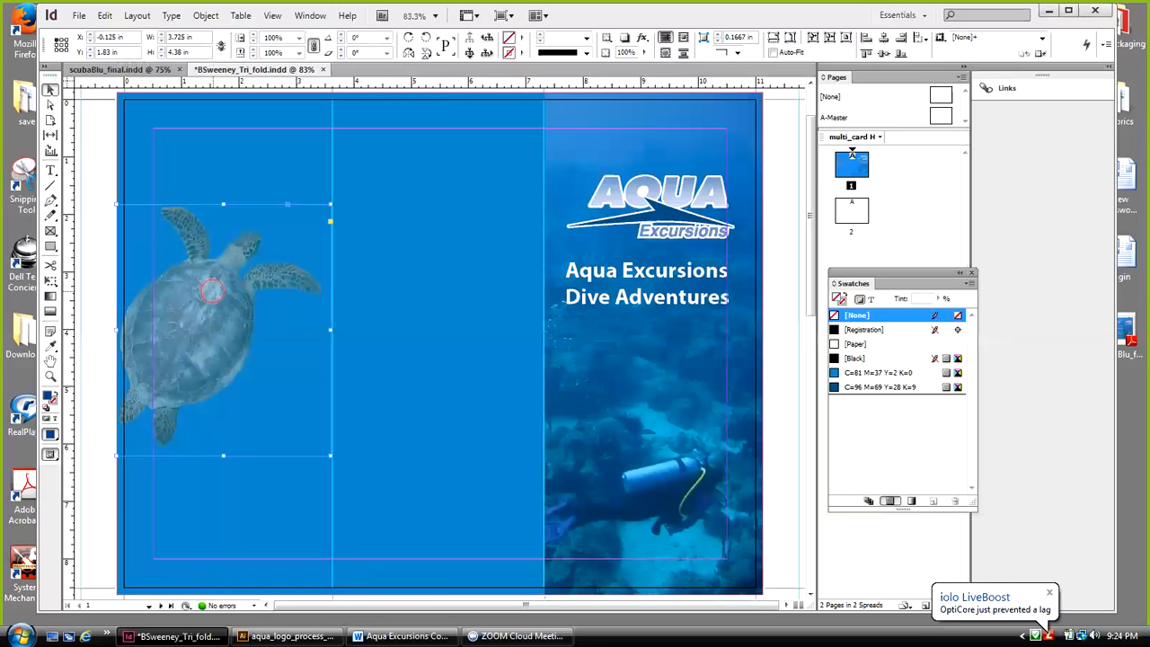
key(Left)
key(Left)
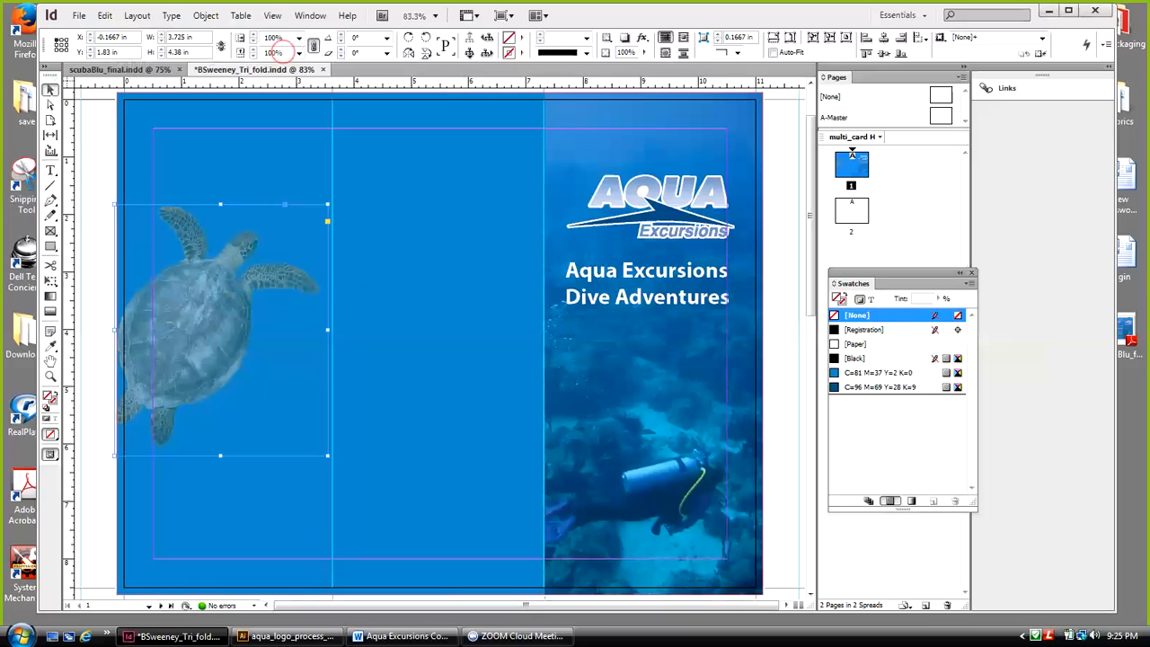
Check the finished brochure for reference and draw a text frame about 3.1 in wide and 0.94 in high above the turtle
click(116, 70)
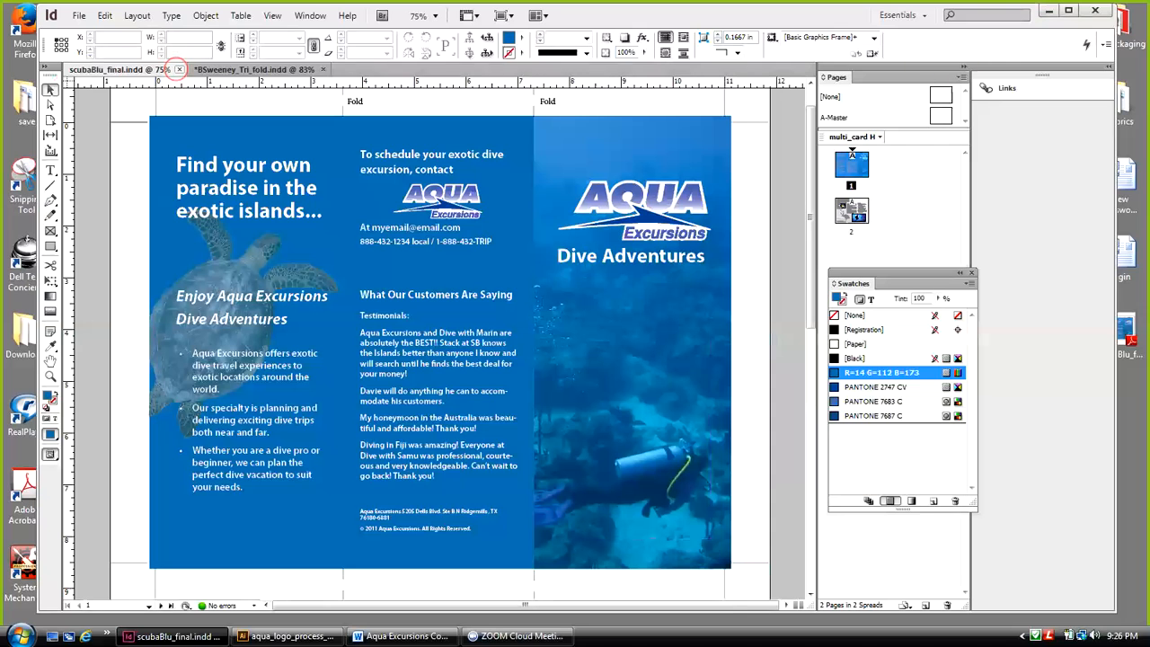
click(251, 69)
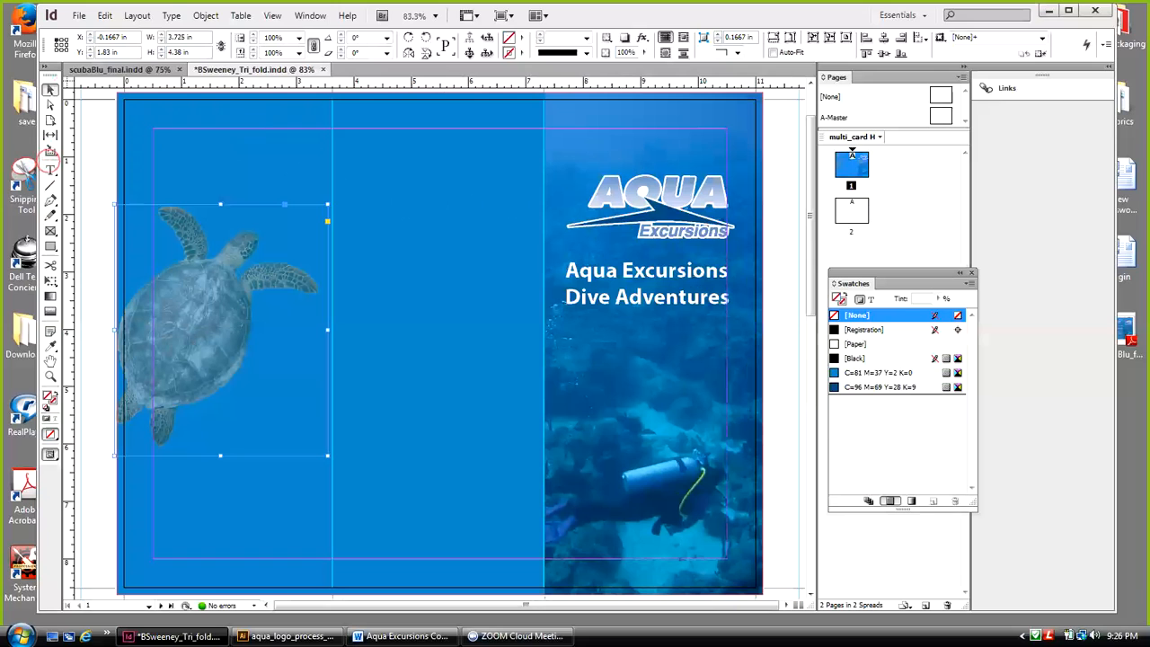
click(50, 169)
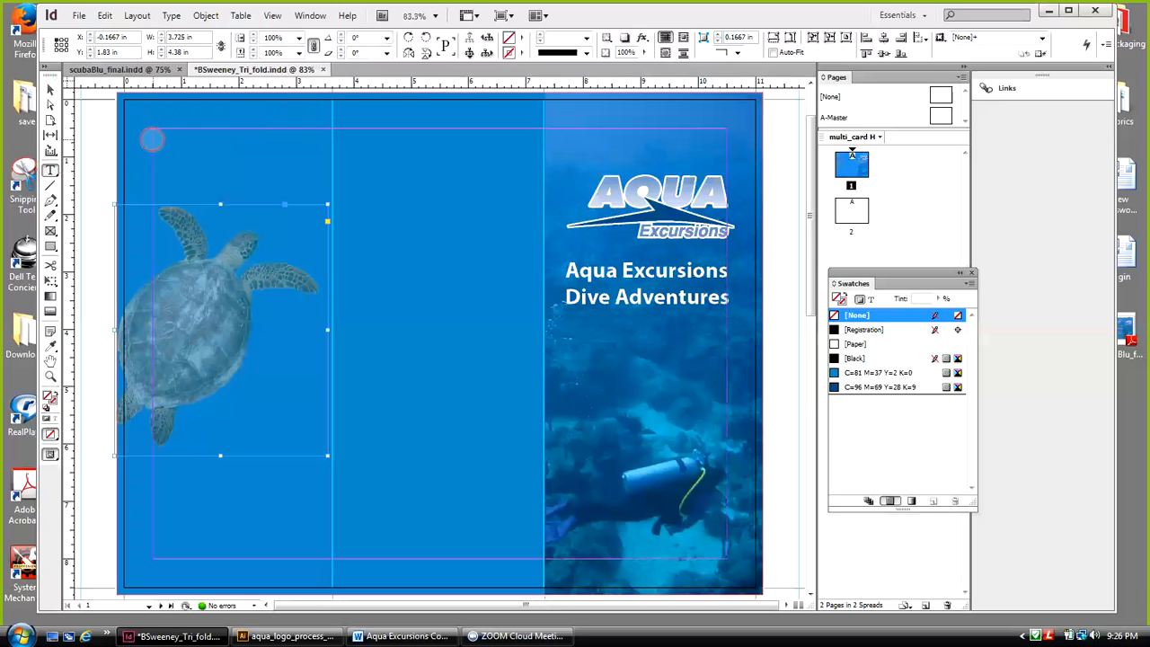
drag(152, 140, 329, 193)
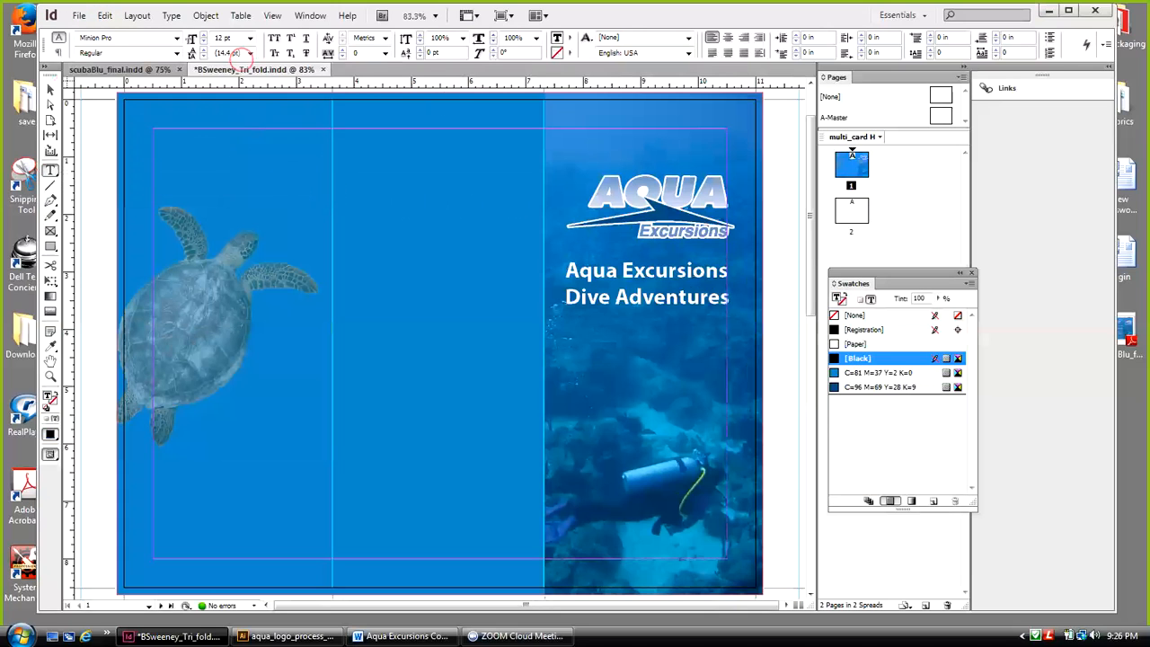
Copy the heading "Find your own paradise in the exotic islands…" from the Word copy document and paste it into the new text frame
click(400, 635)
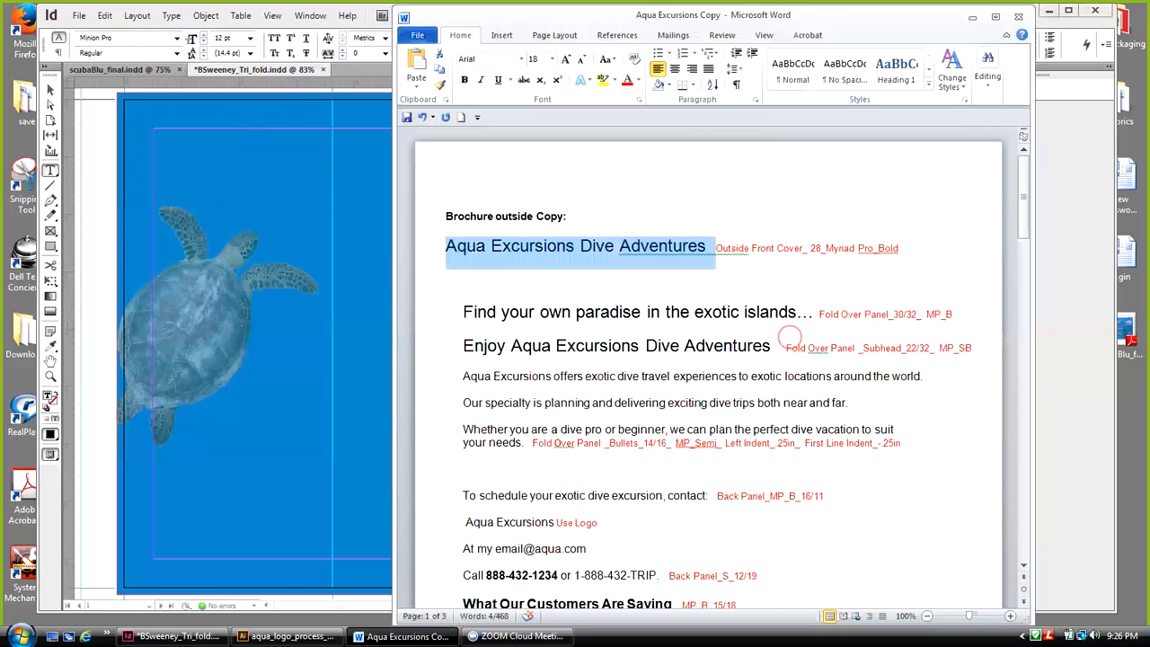
drag(780, 347, 804, 319)
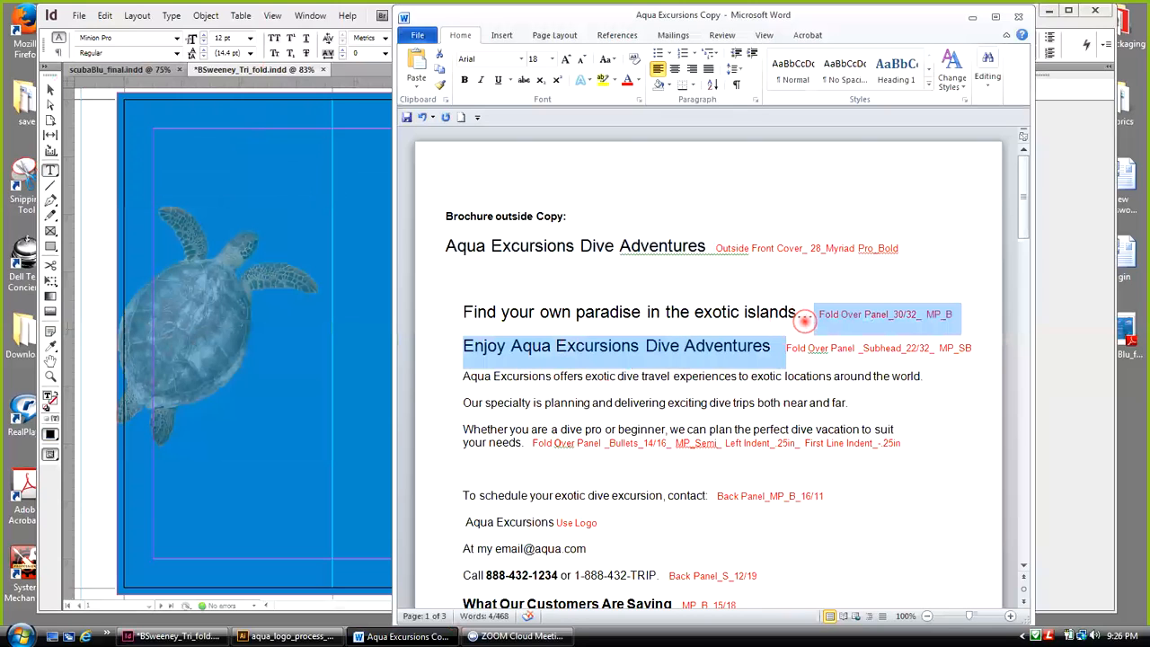
click(771, 347)
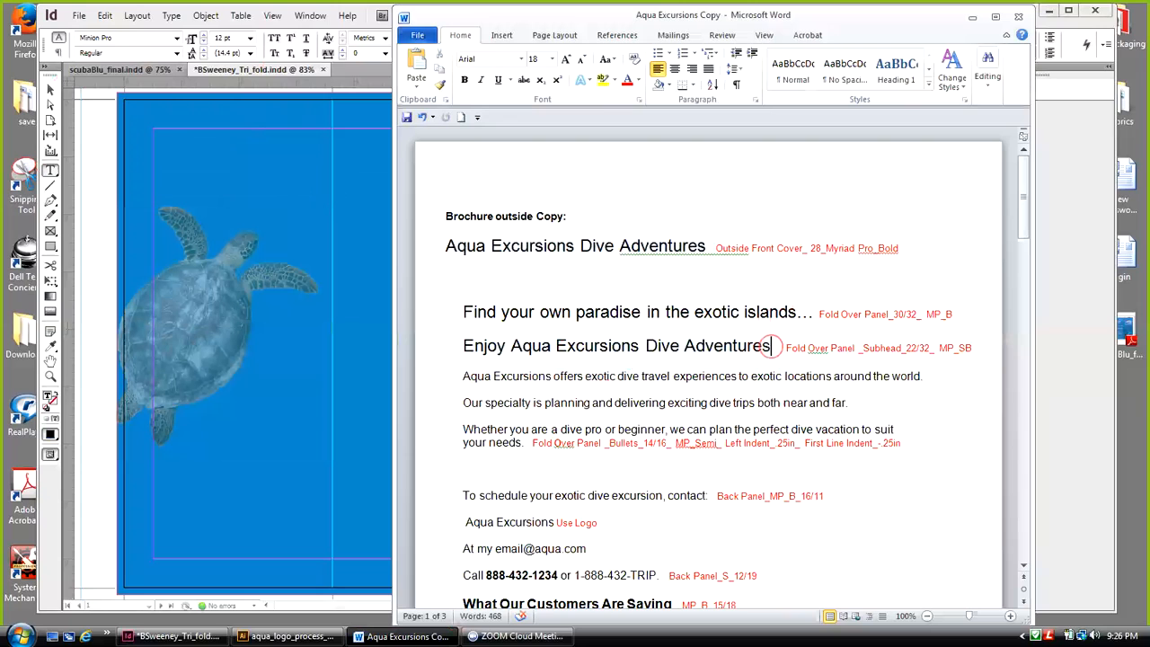
drag(815, 313, 483, 316)
right_click(490, 317)
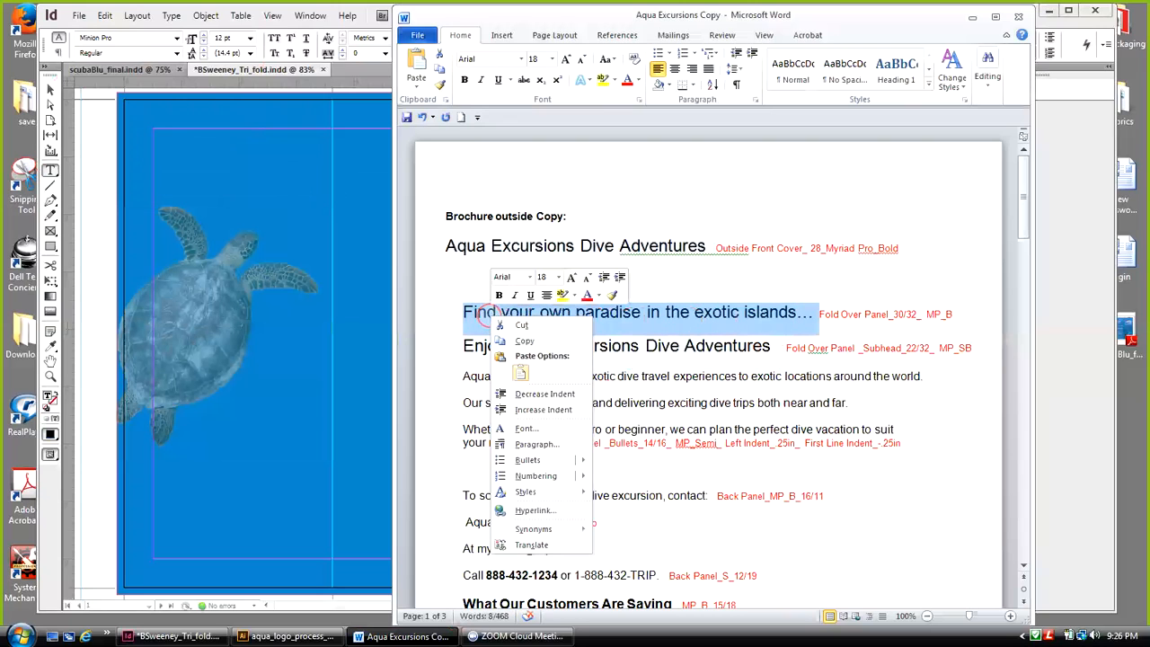
click(524, 341)
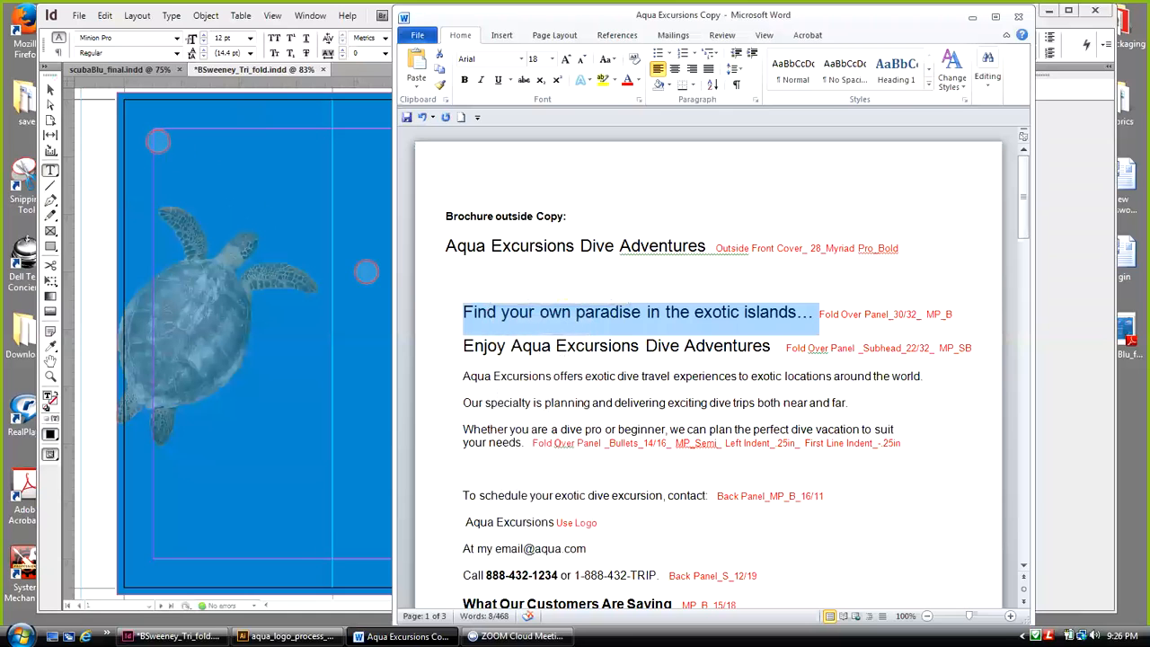
click(170, 143)
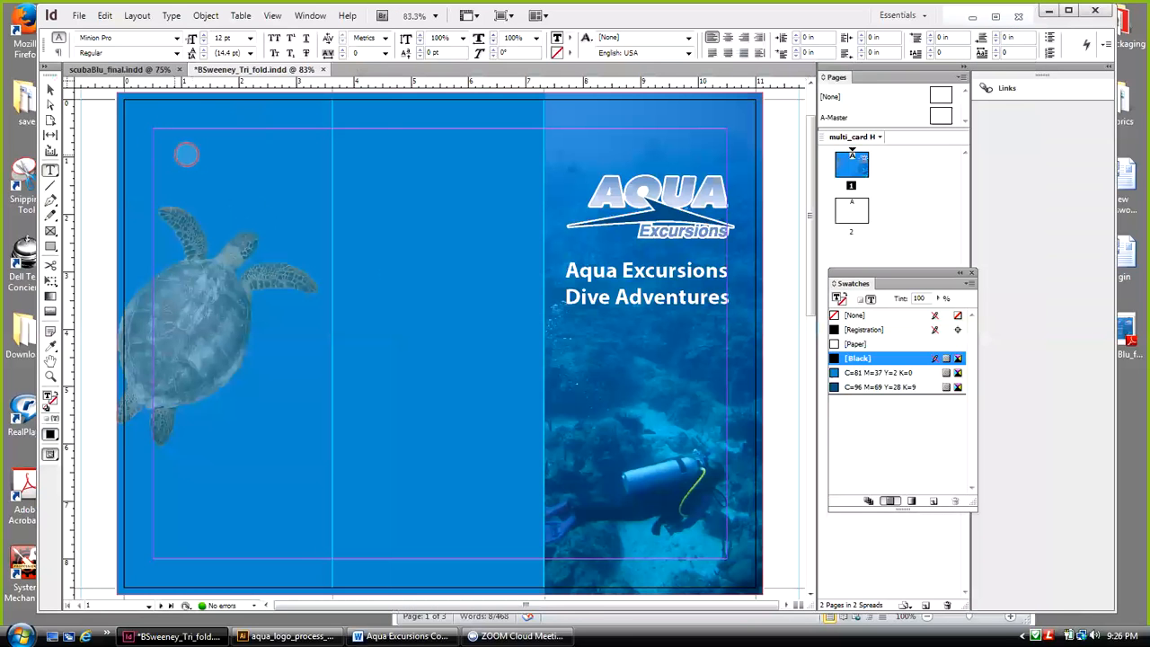
key(ctrl+v)
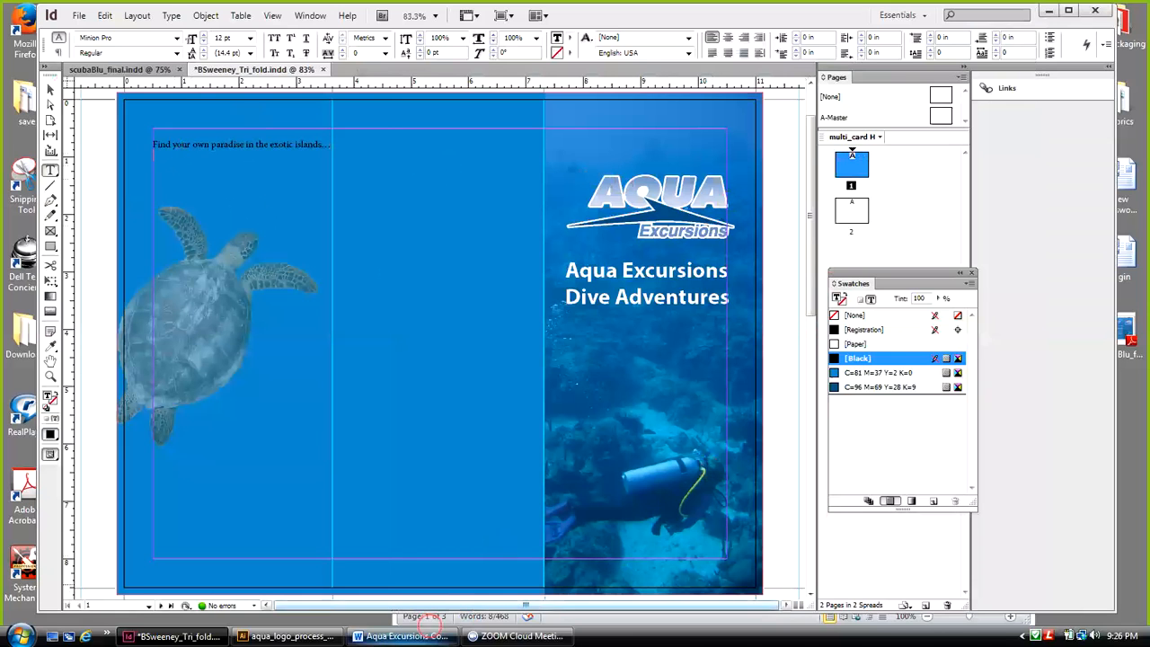
Check the copy document and finished brochure, and set the pasted heading's font to Myriad Pro Bold
click(400, 636)
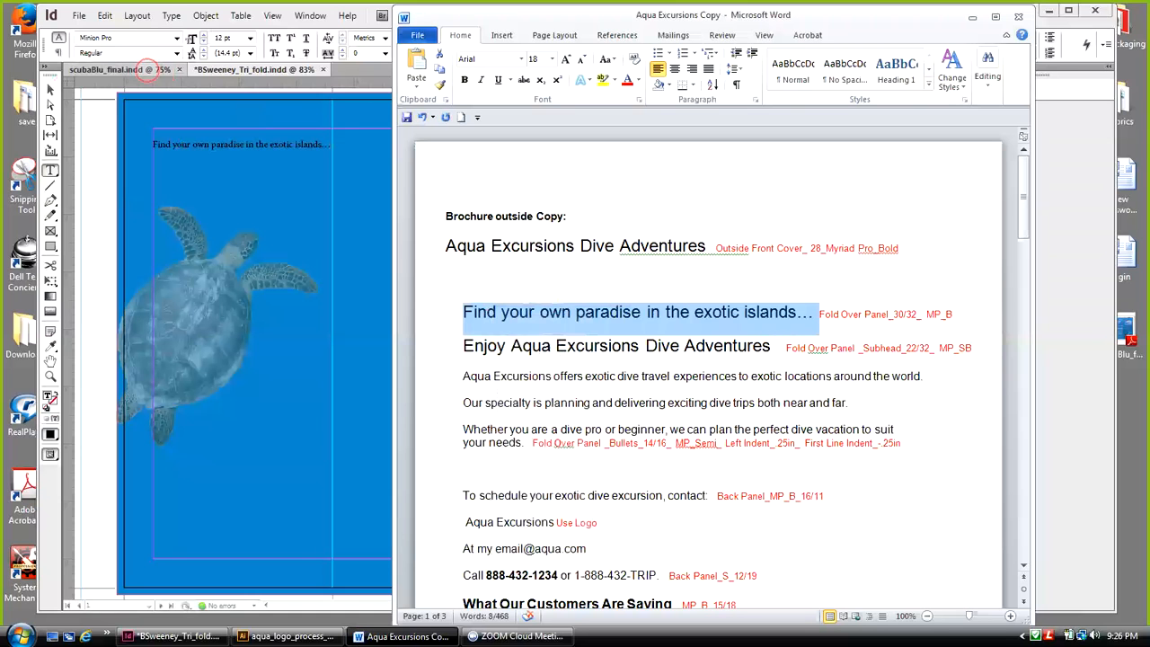
click(144, 71)
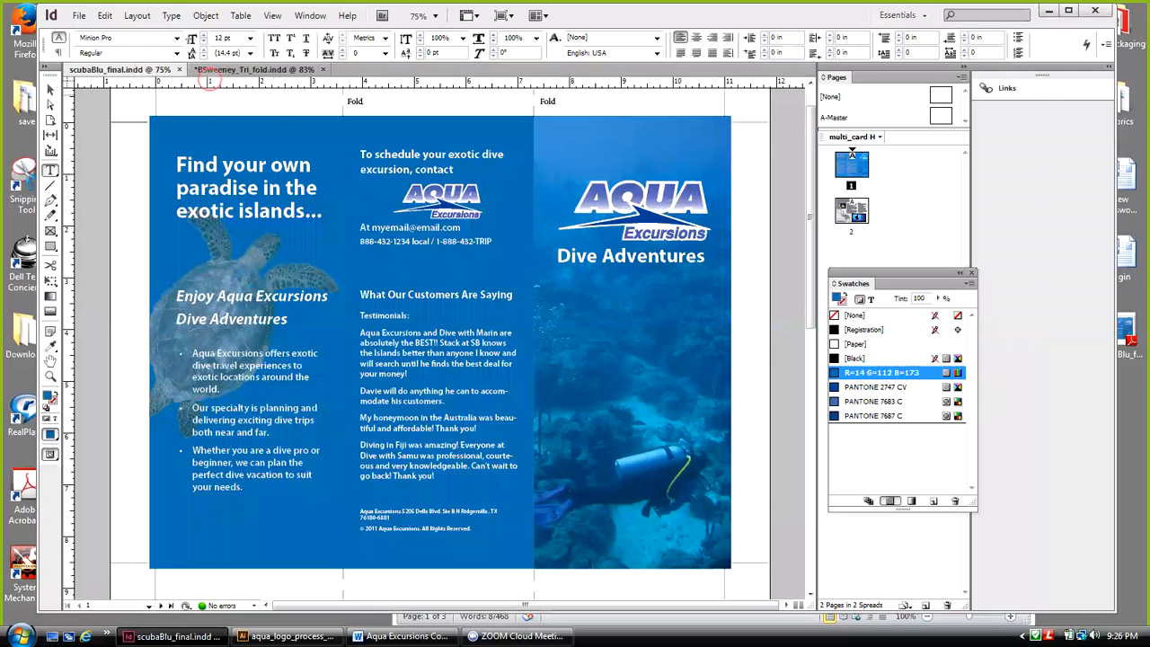
click(215, 69)
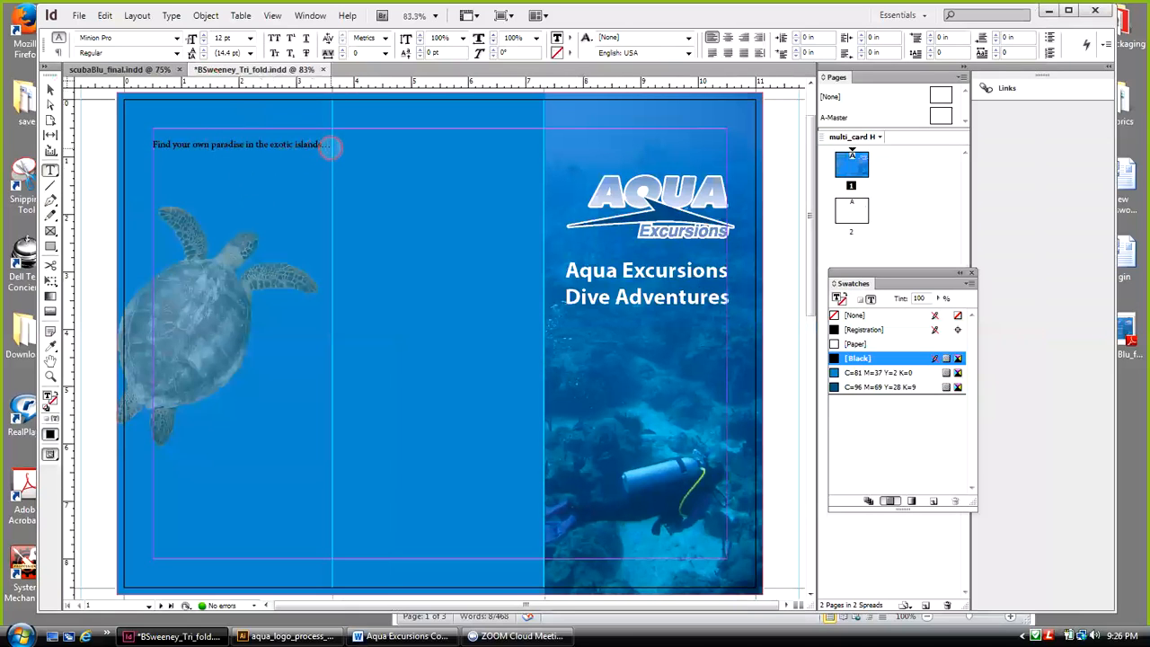
drag(329, 146, 155, 144)
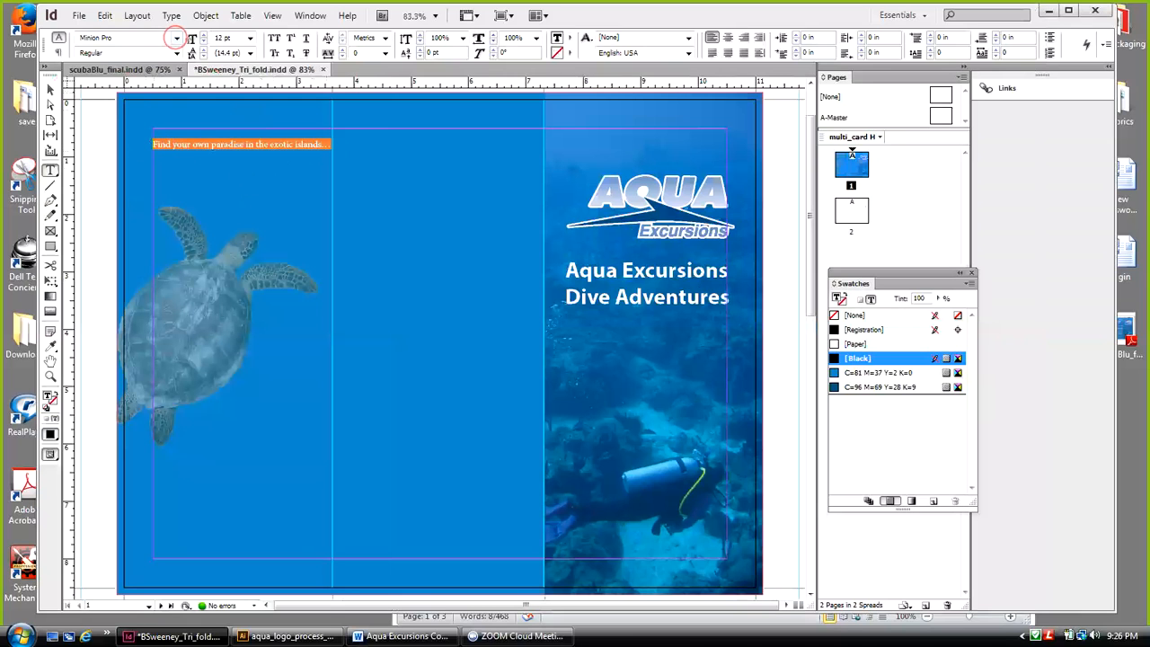
click(175, 38)
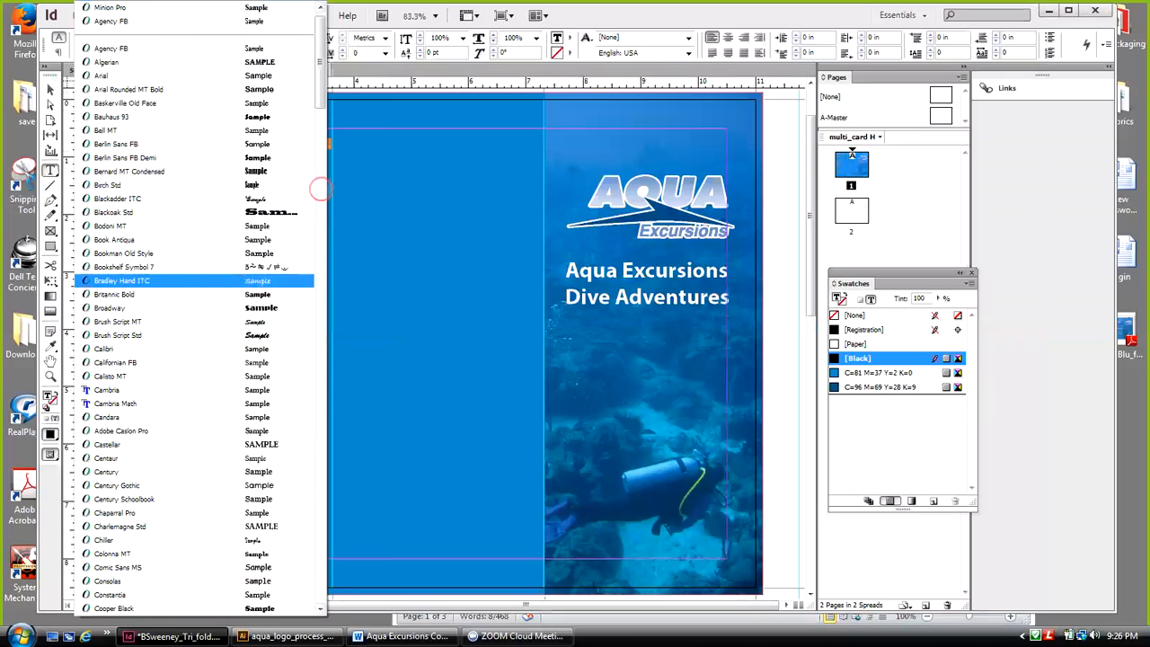
drag(321, 101, 351, 306)
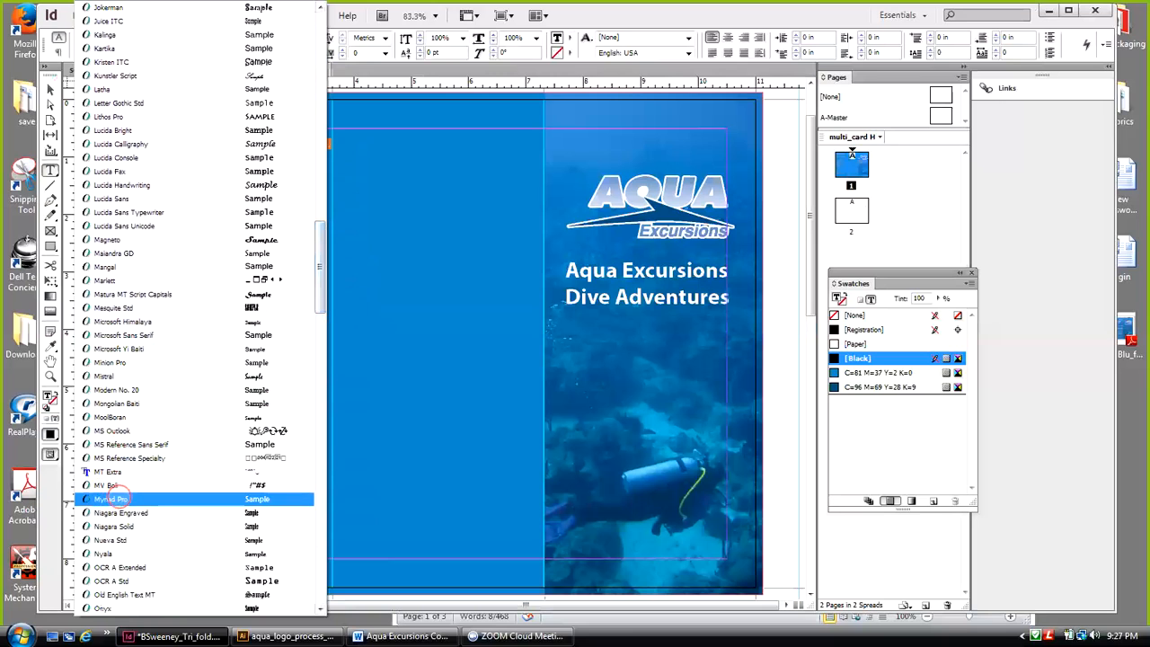
click(119, 498)
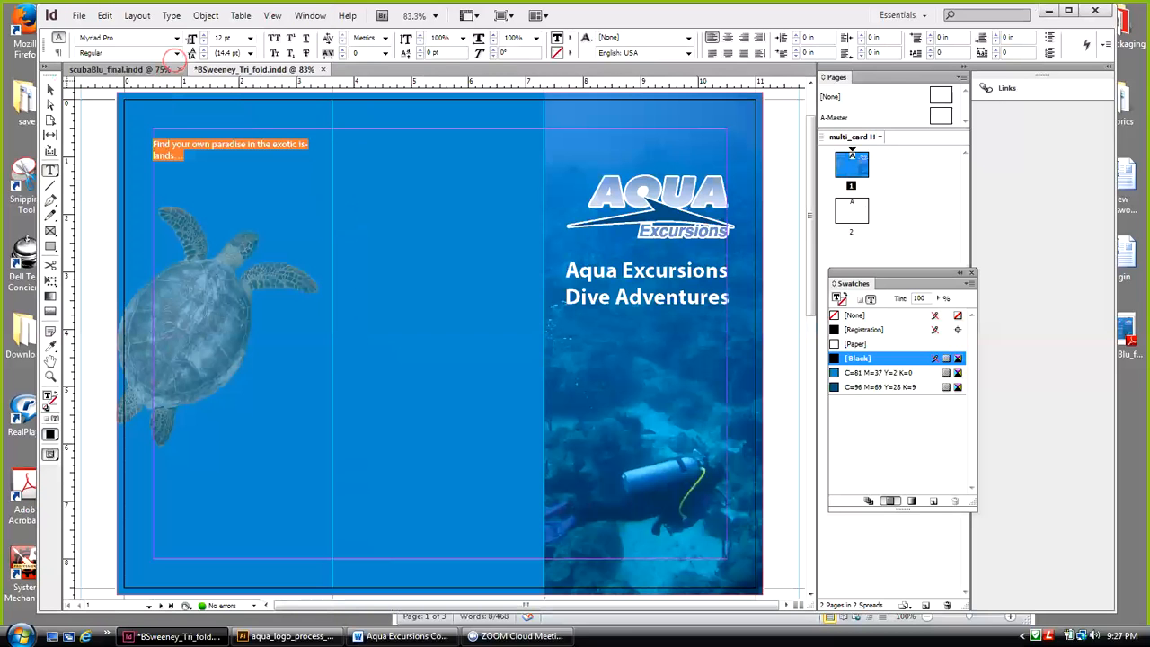
click(176, 53)
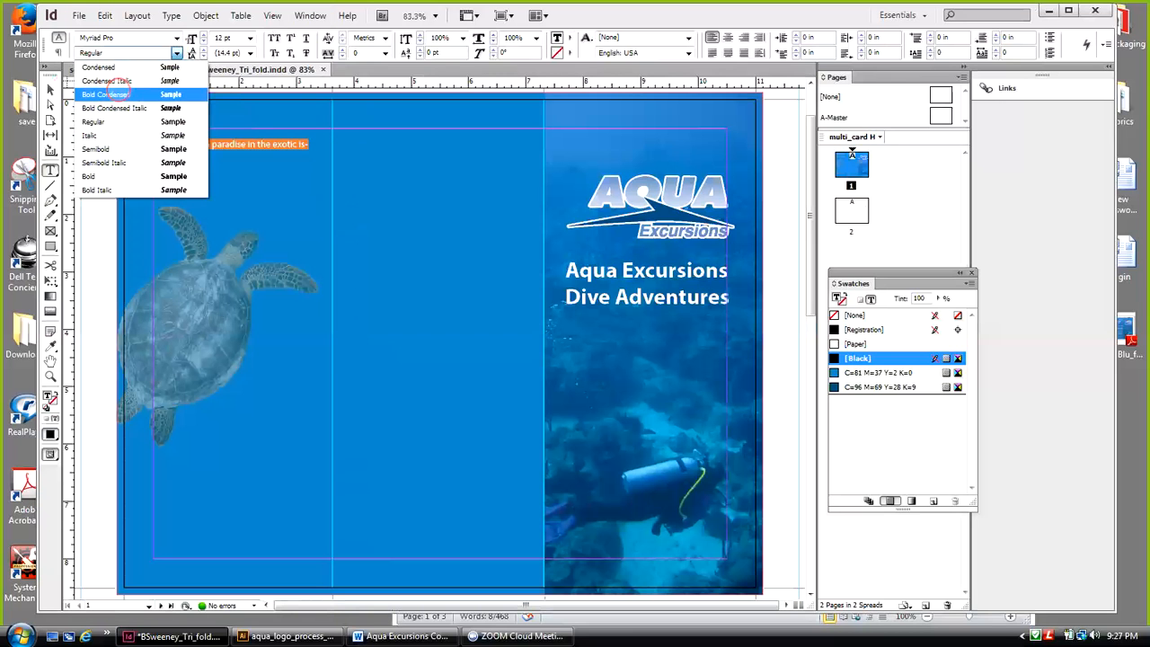
click(90, 175)
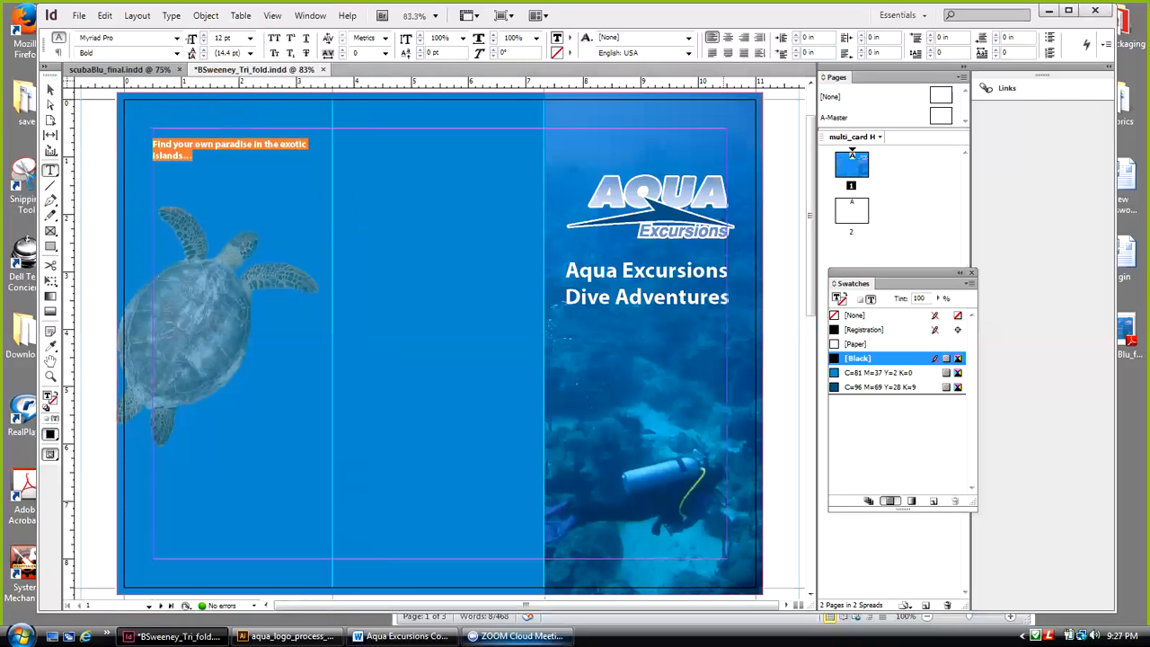
Check the heading's type specification in Word and set the heading to 30 pt with 32 pt leading
click(412, 636)
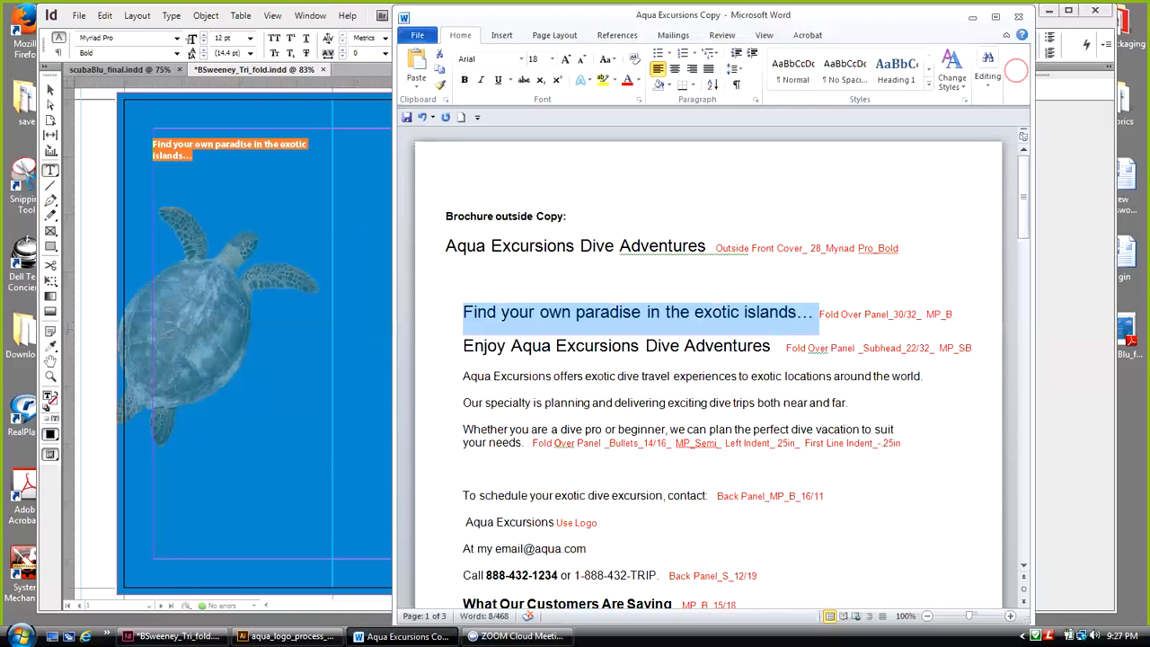
click(972, 17)
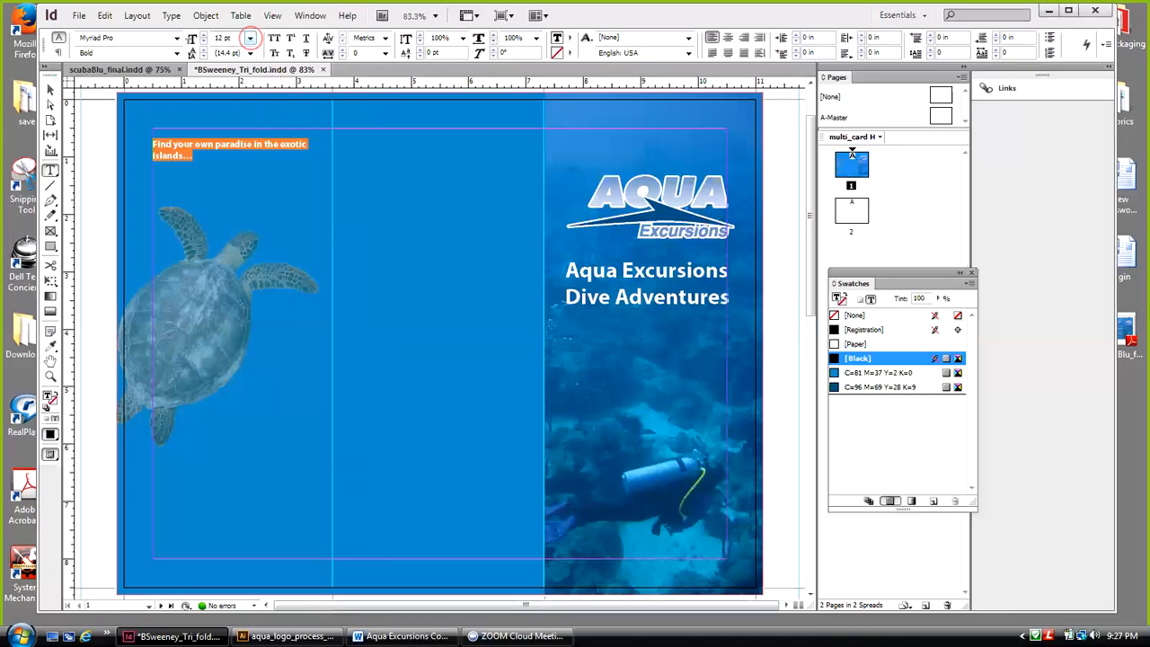
click(250, 38)
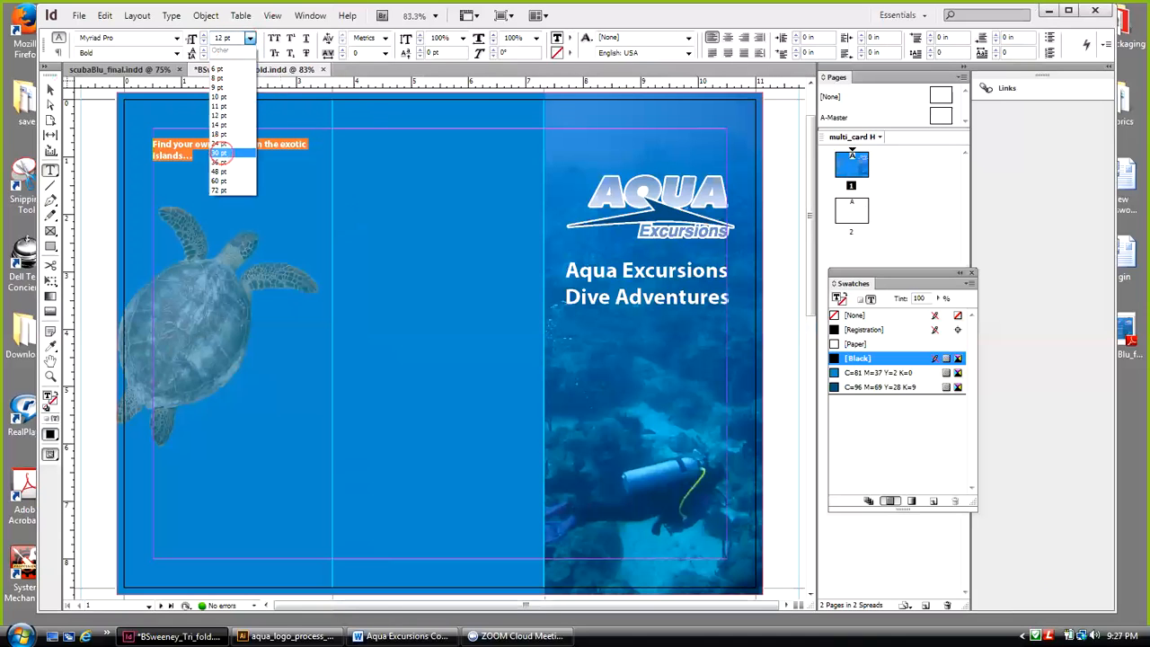
click(219, 153)
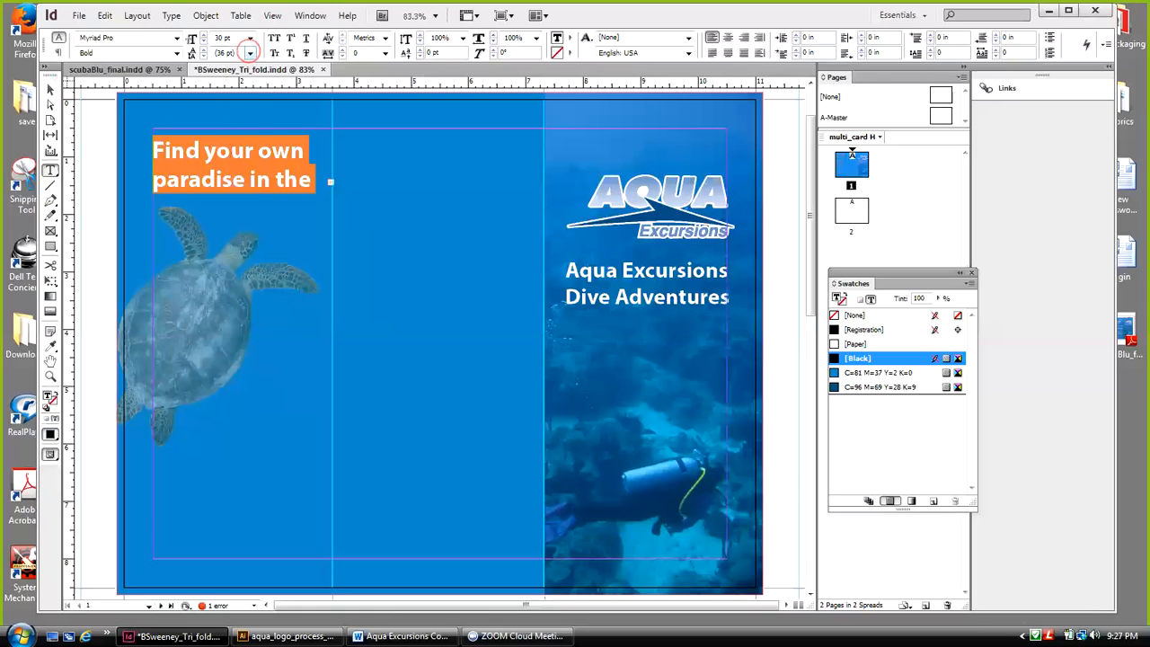
click(250, 52)
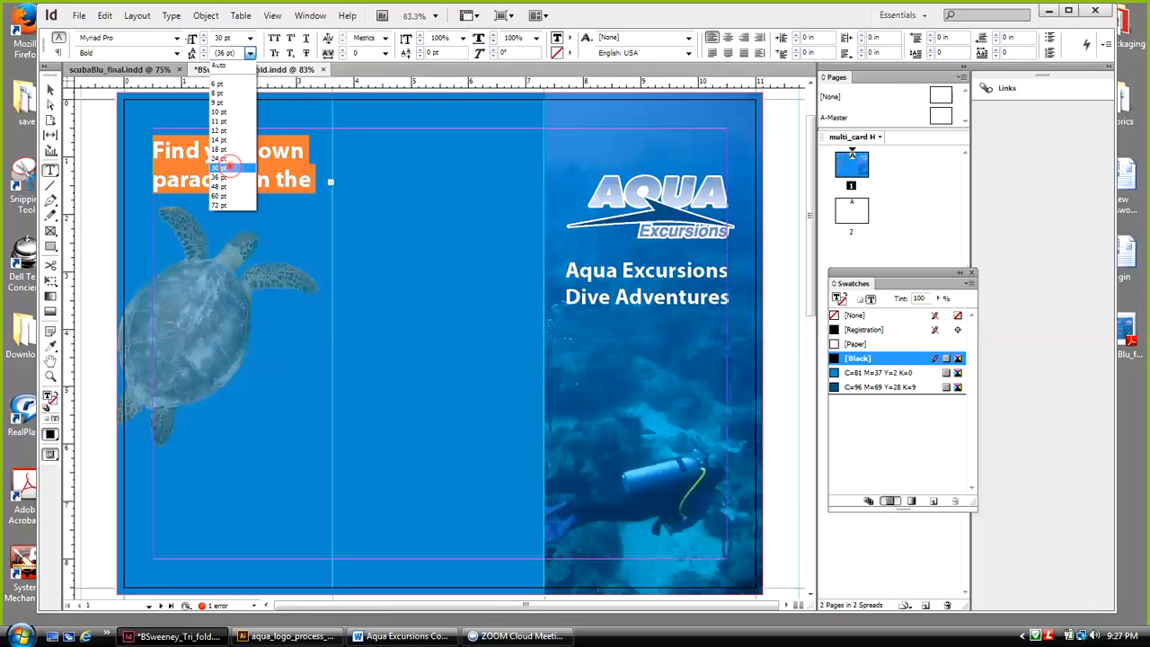
click(224, 167)
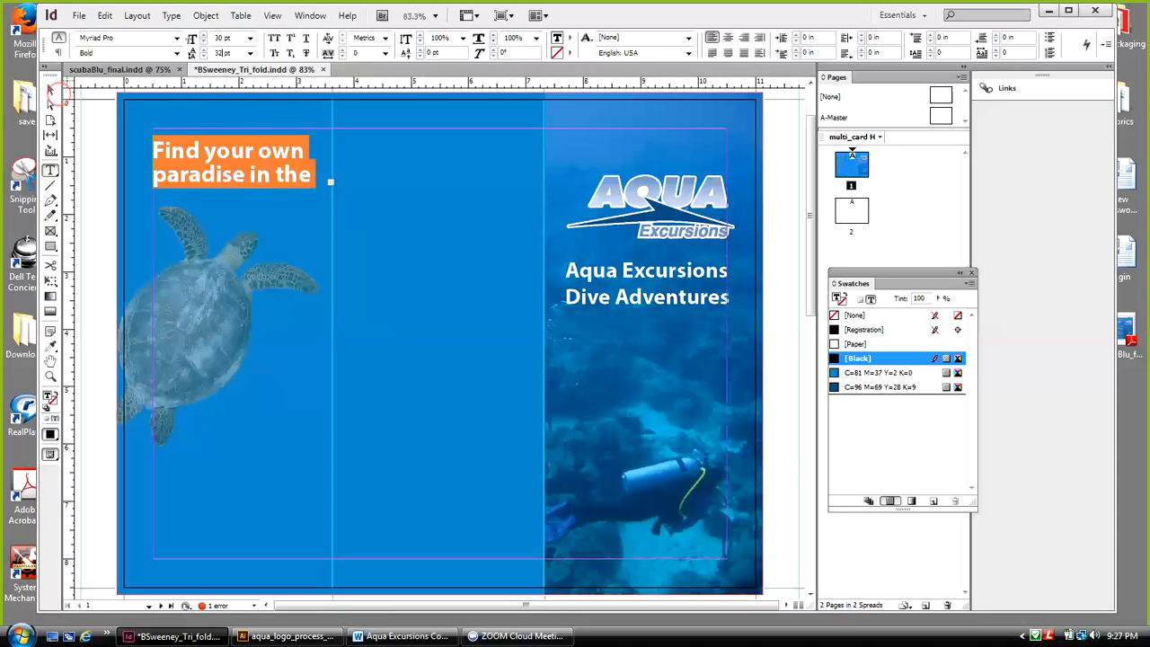
Extend the heading's text frame downward to about 1.46 in high so it holds all the heading text
click(50, 89)
click(242, 191)
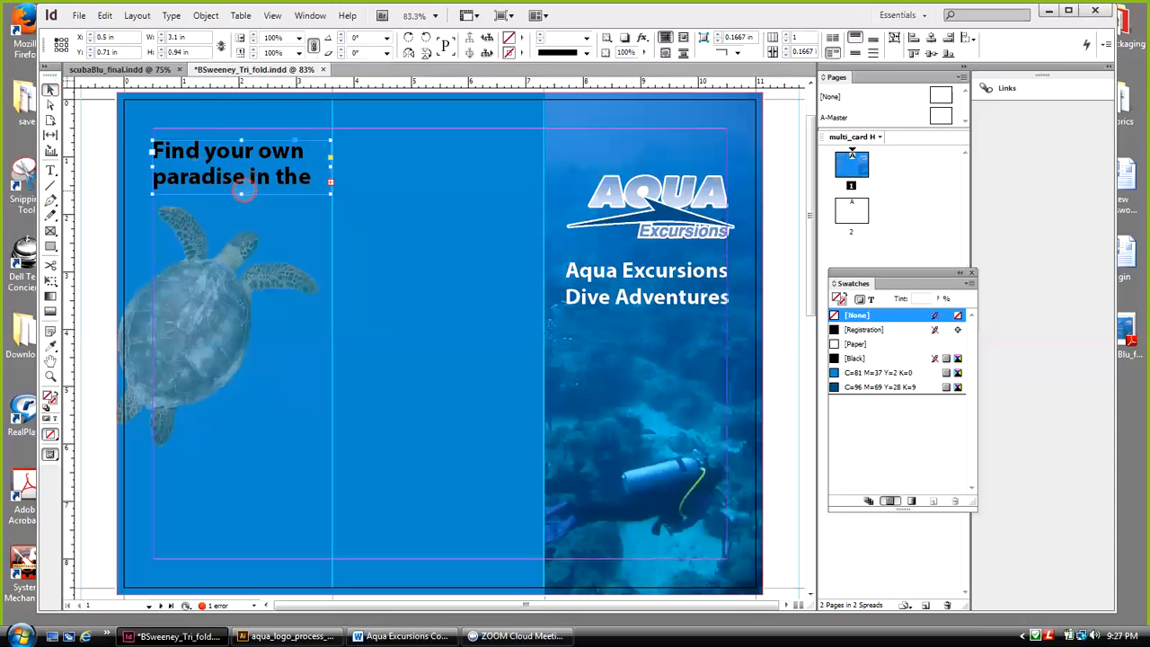
drag(241, 192, 241, 224)
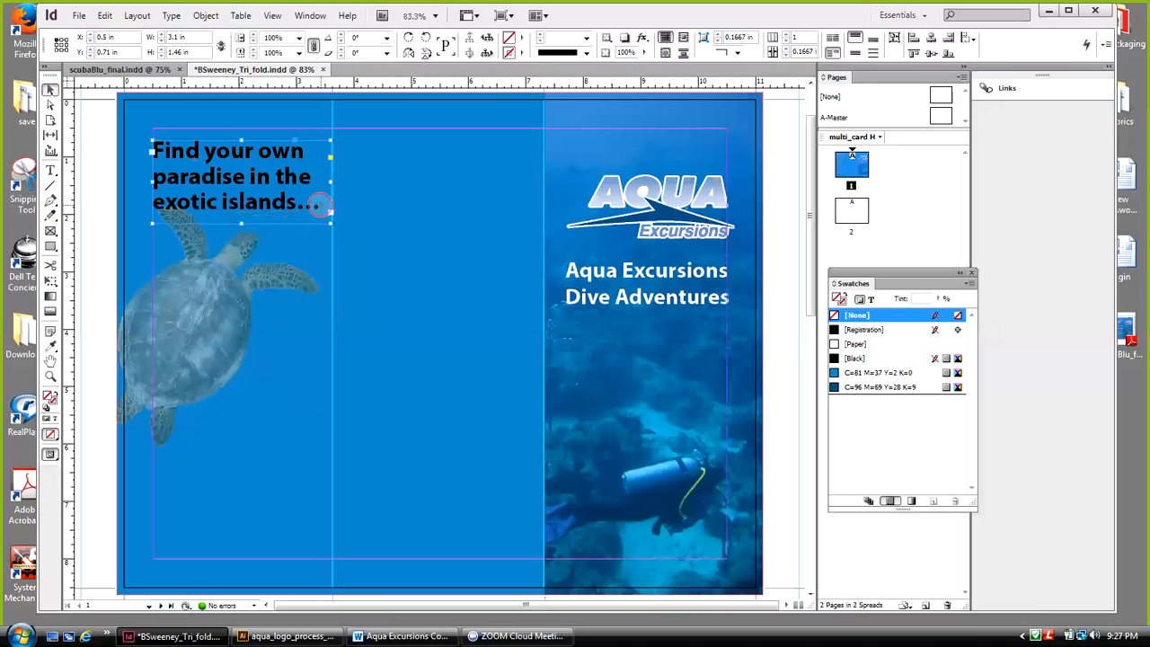
Apply the [Paper] swatch to all the text of the "Find your own paradise in the exotic islands…" heading
double_click(320, 206)
drag(320, 206, 153, 149)
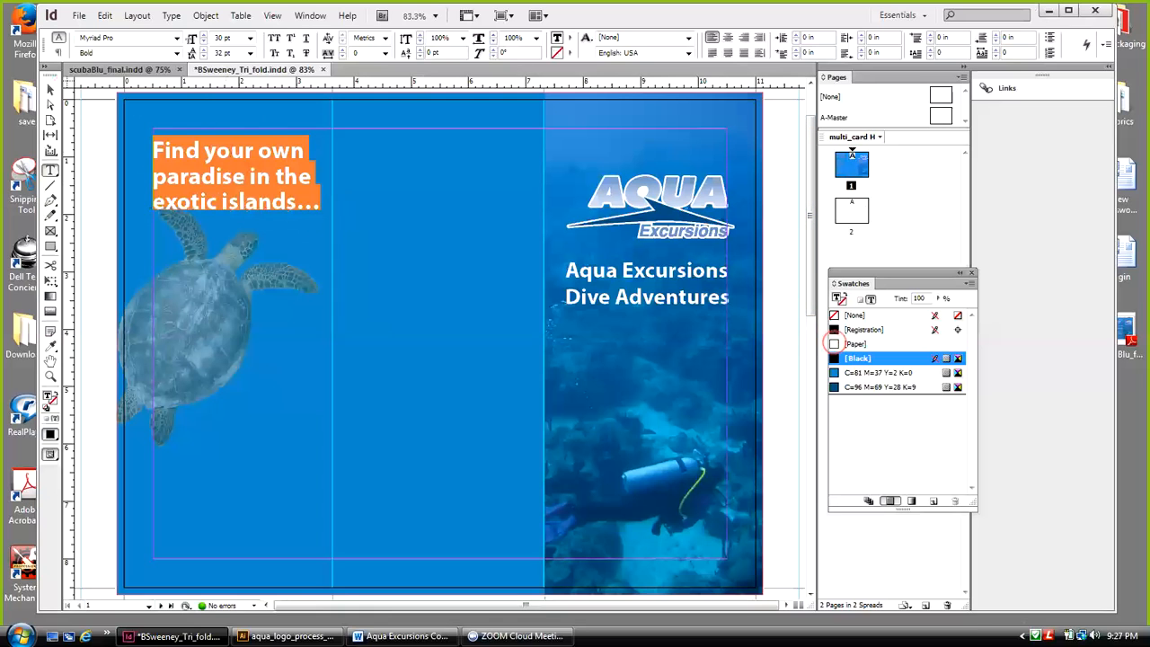
click(833, 343)
click(50, 88)
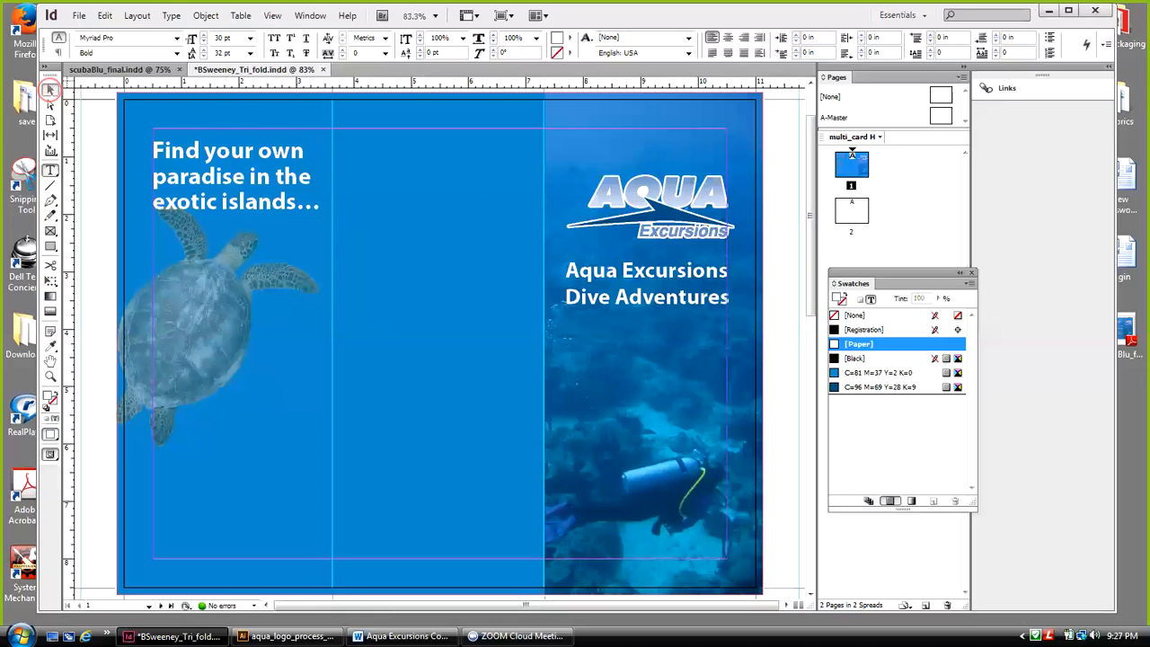
click(319, 128)
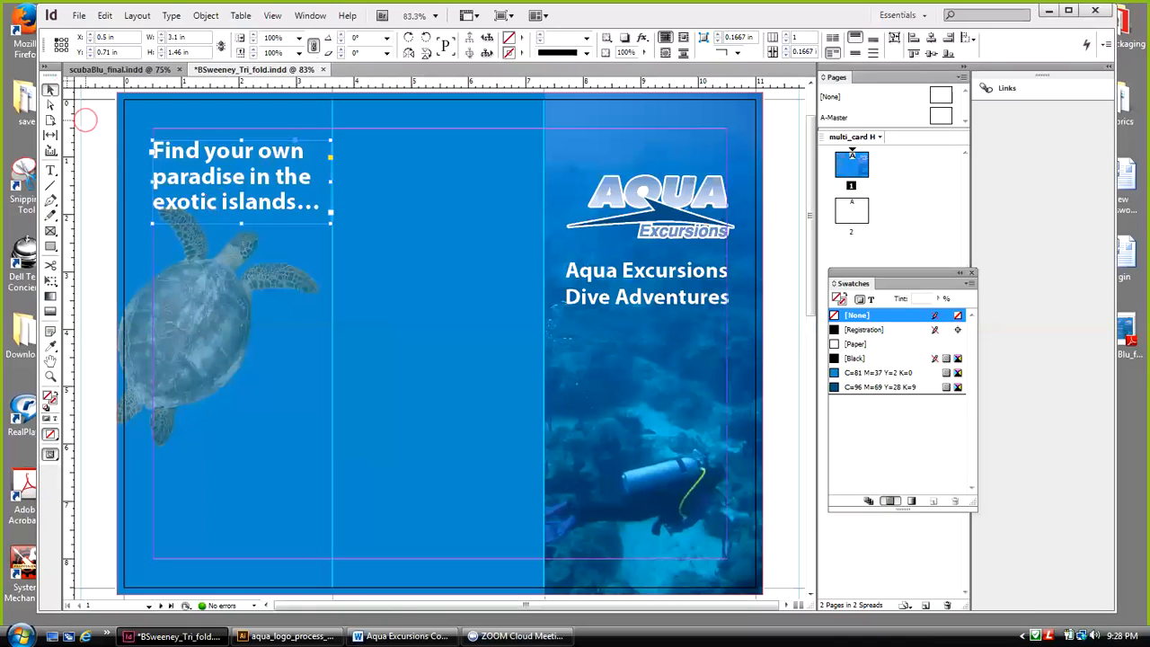
click(85, 119)
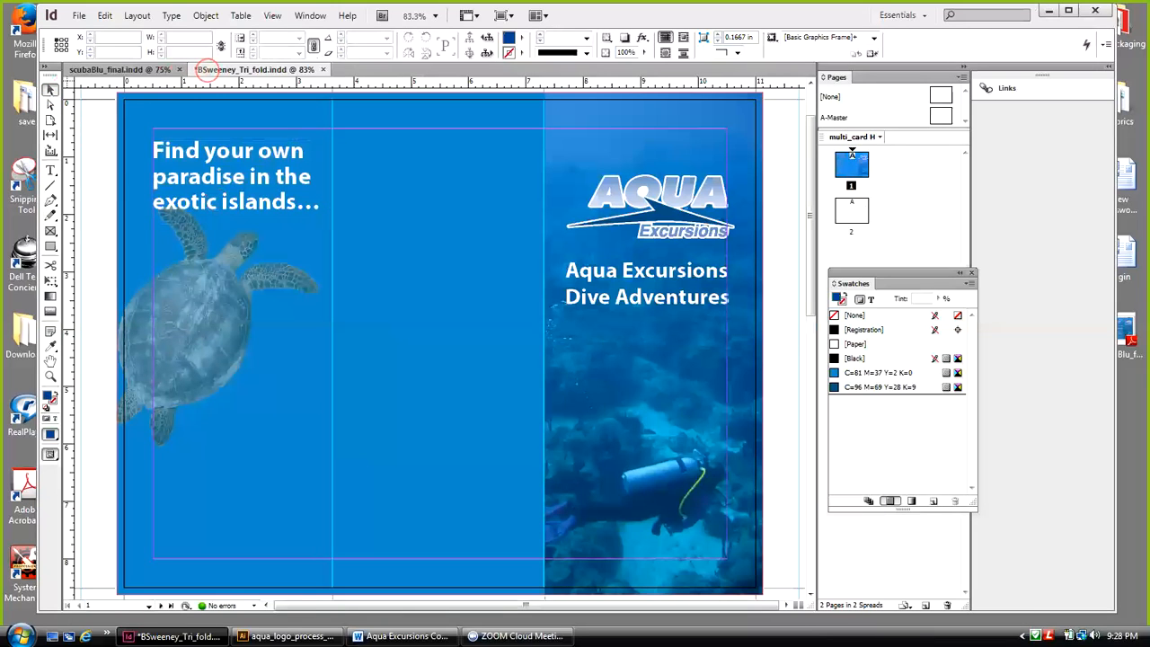
Compare with the finished brochure scubaBlu_final.indd and nudge the heading frame left to X 0.3889 in
click(126, 70)
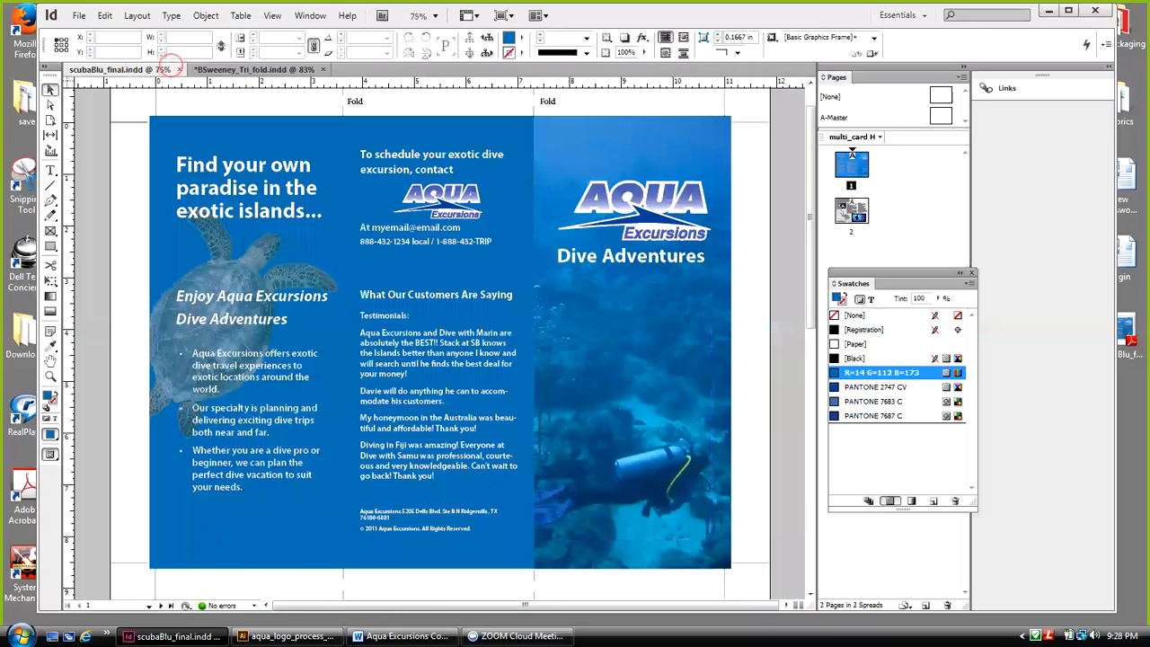
click(252, 69)
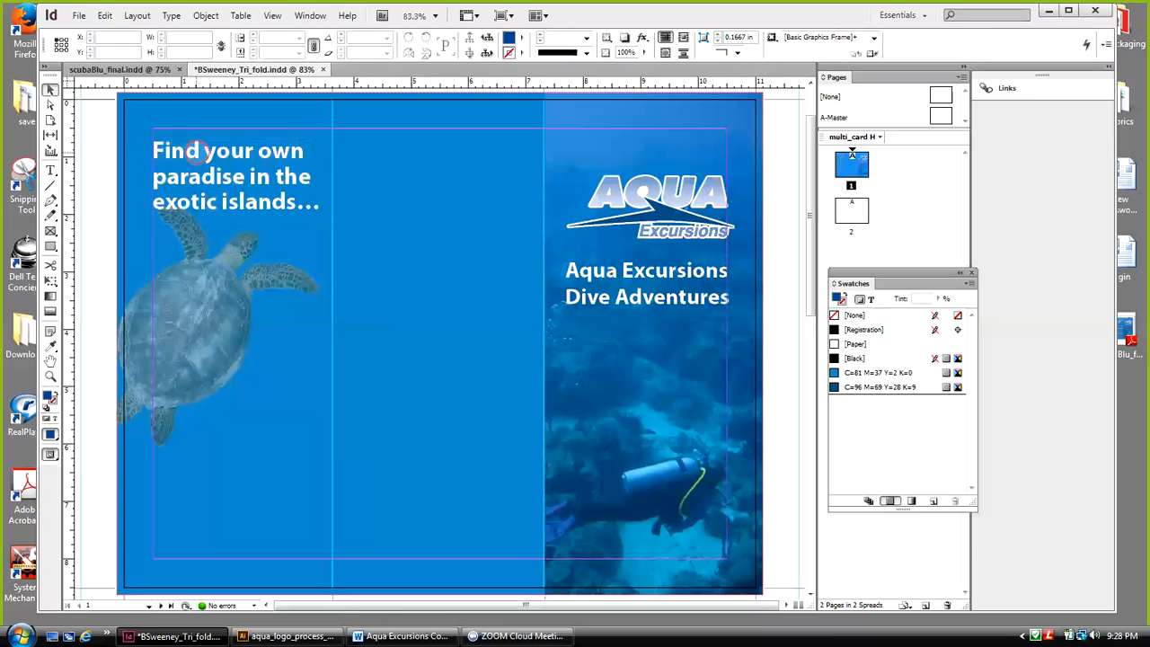
click(197, 151)
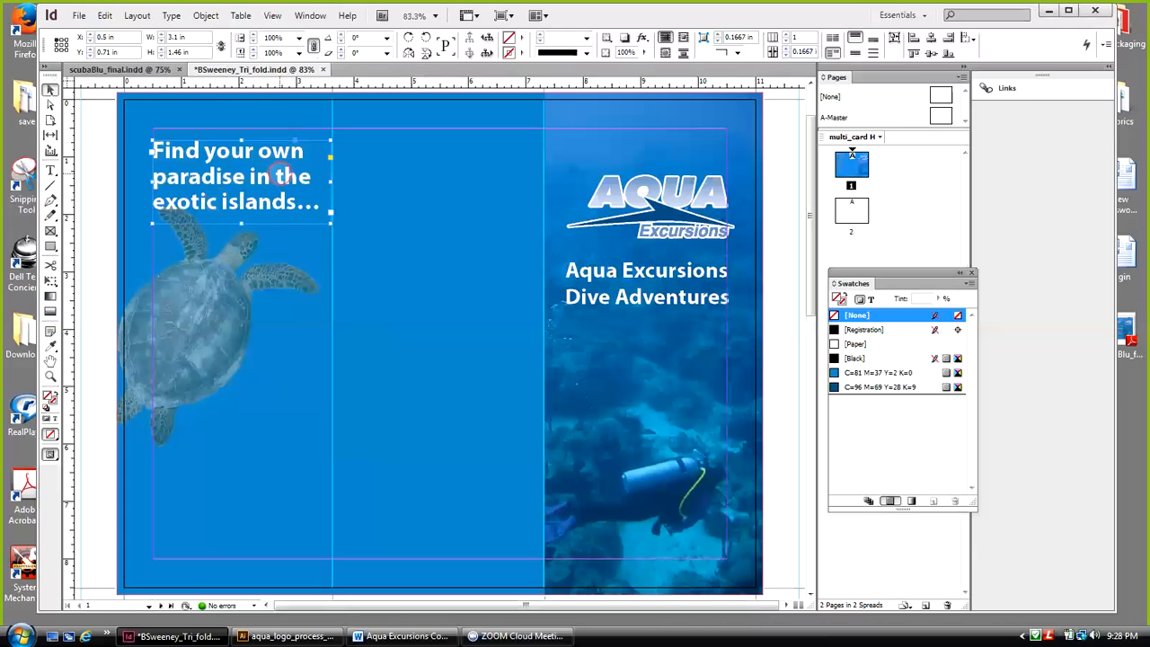
key(Left)
key(Left)
key(Left)
key(Left)
key(Left)
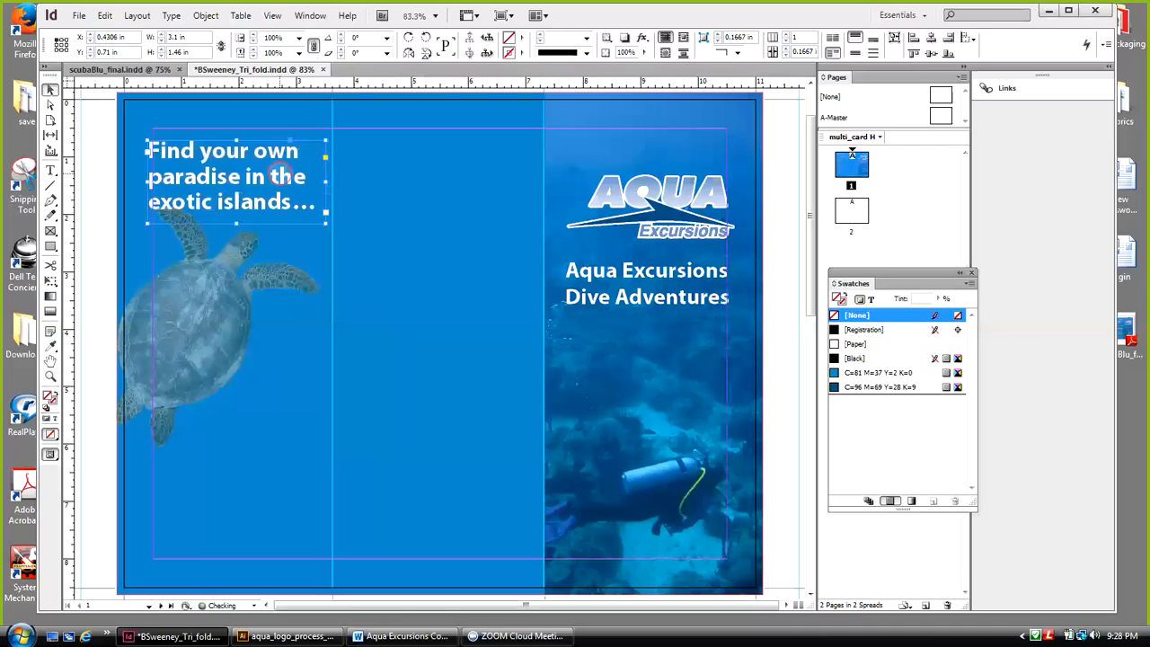
key(Left)
key(Left)
key(Left)
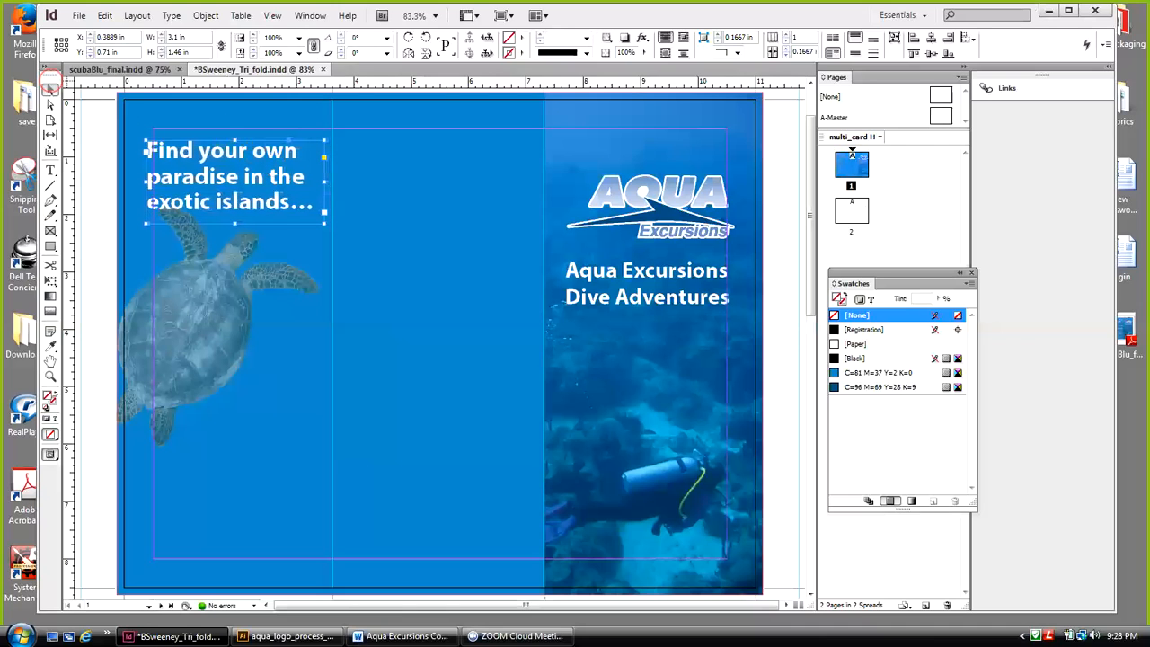
Draw a text frame about 3.17 in wide and 1.89 in high over the turtle, aligned with the heading's left edge
click(102, 132)
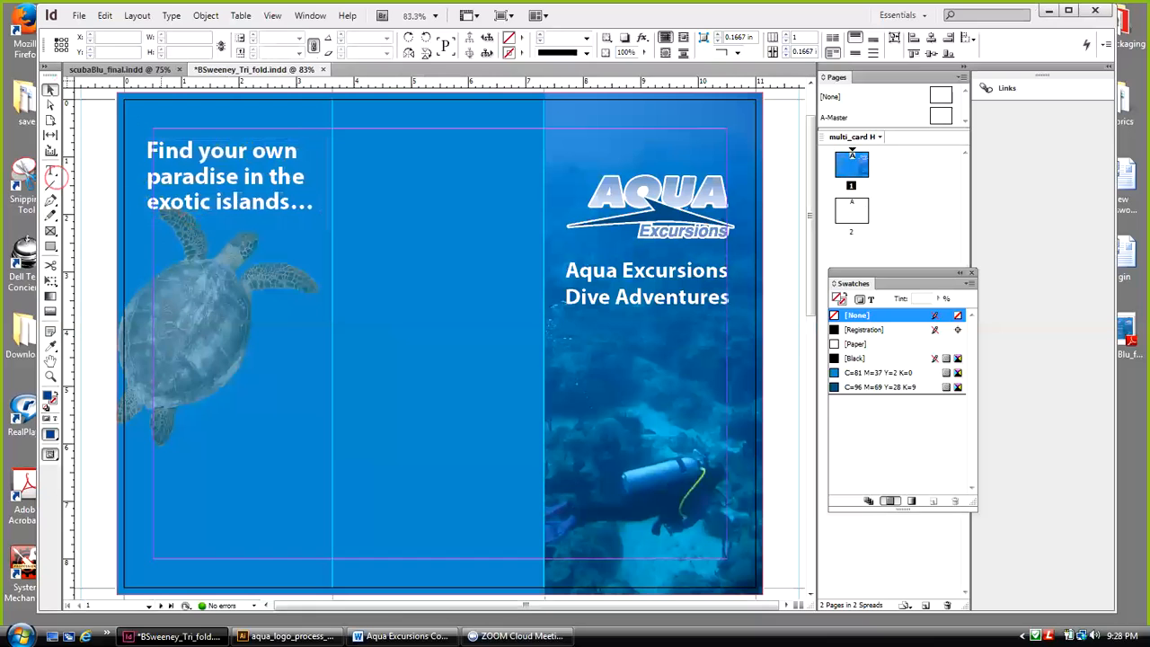
click(51, 171)
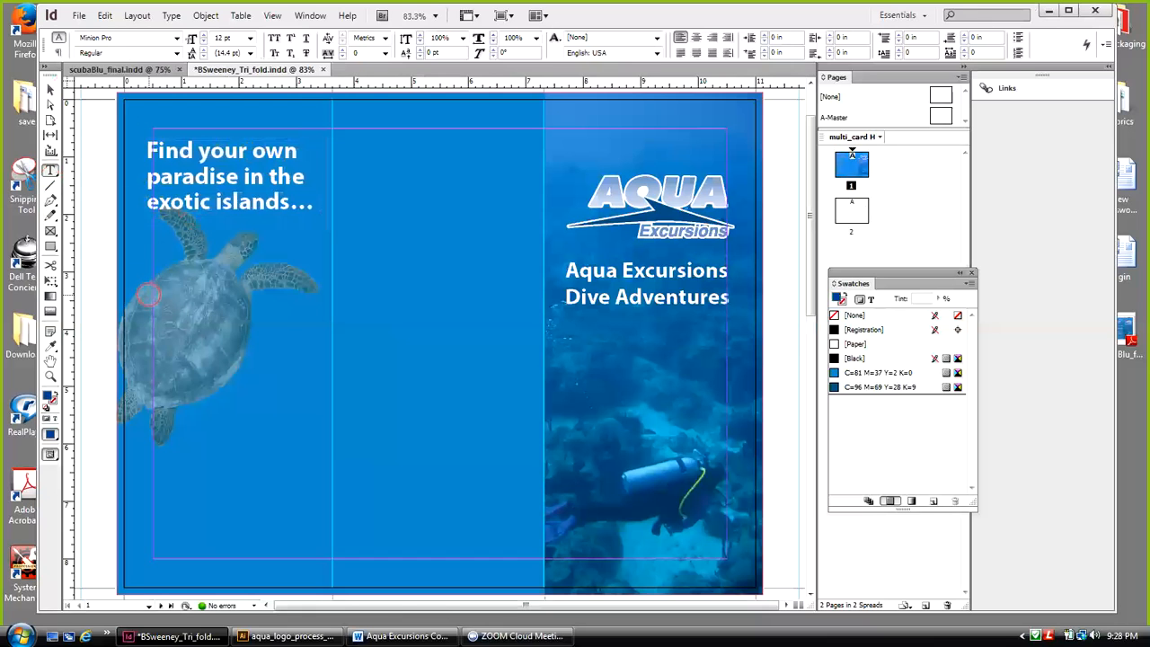
drag(148, 294, 326, 400)
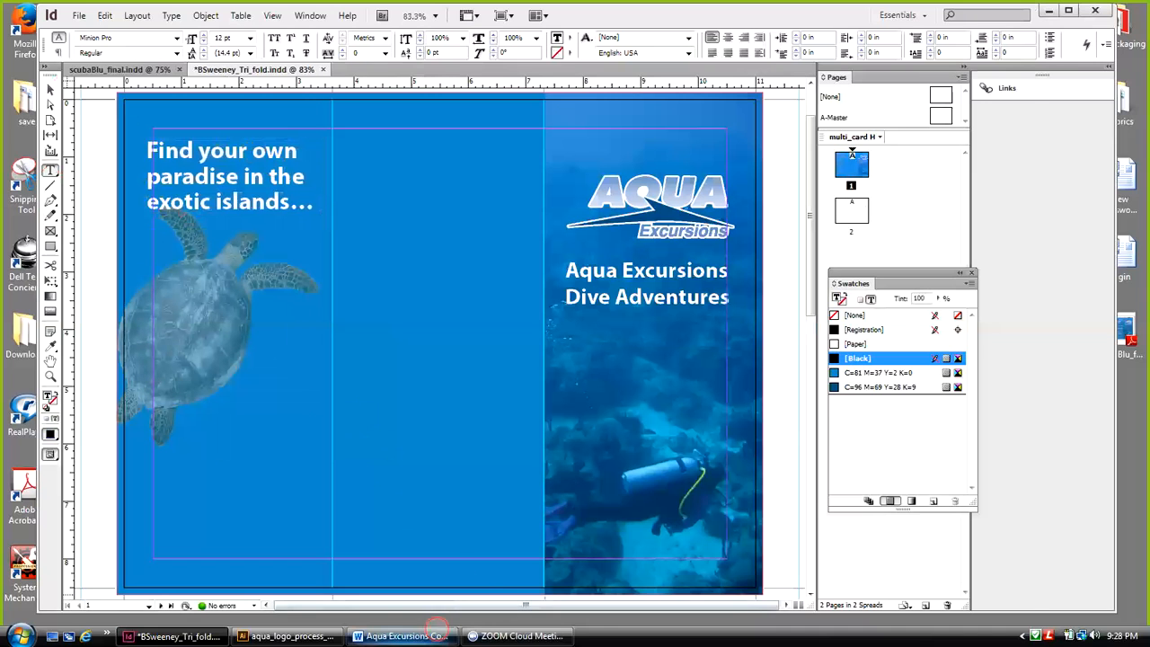
Copy the subhead "Enjoy Aqua Excursions Dive Adventures" from the Word copy document and paste it into the new text frame
click(436, 634)
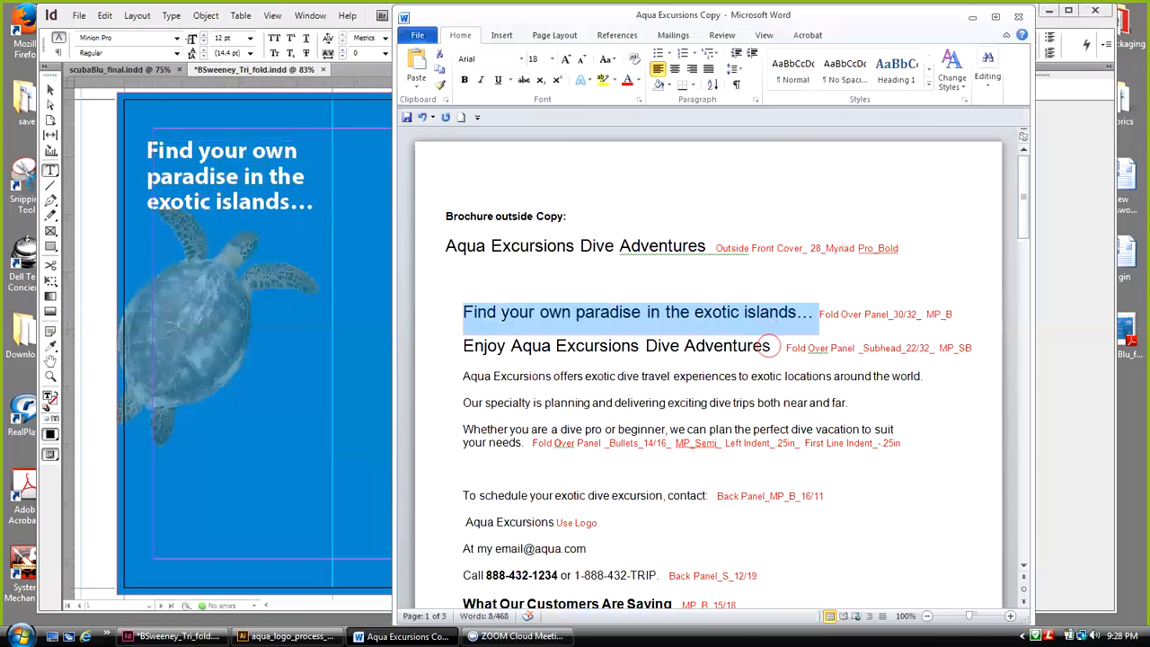
click(771, 346)
drag(771, 347, 464, 346)
right_click(463, 345)
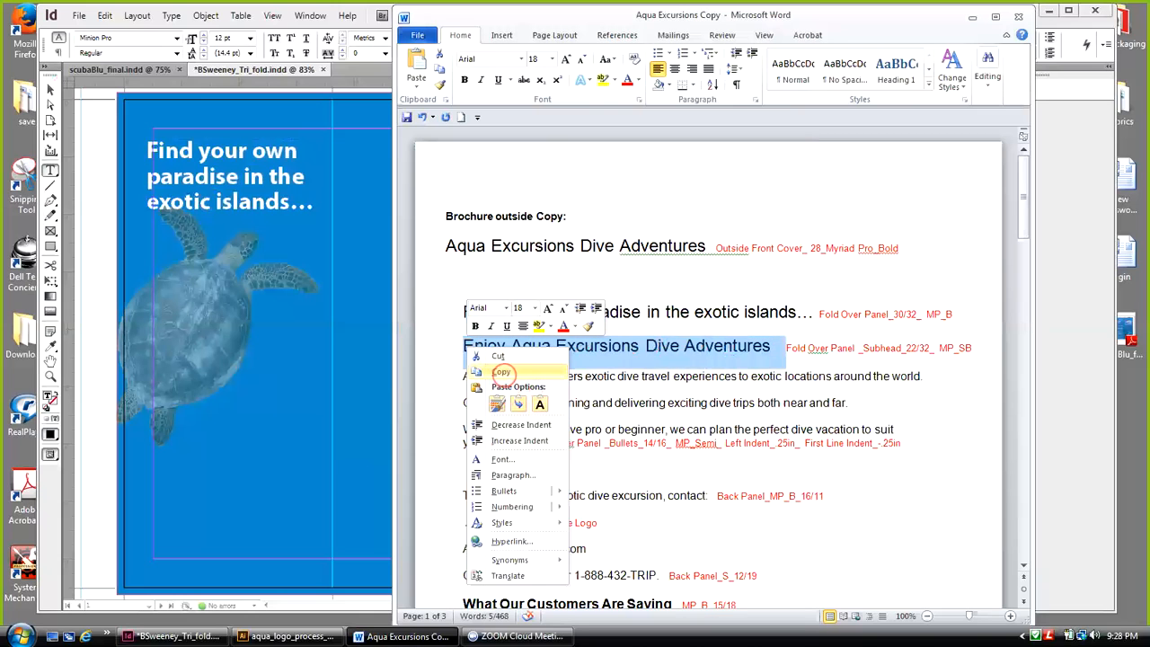
click(502, 372)
click(177, 308)
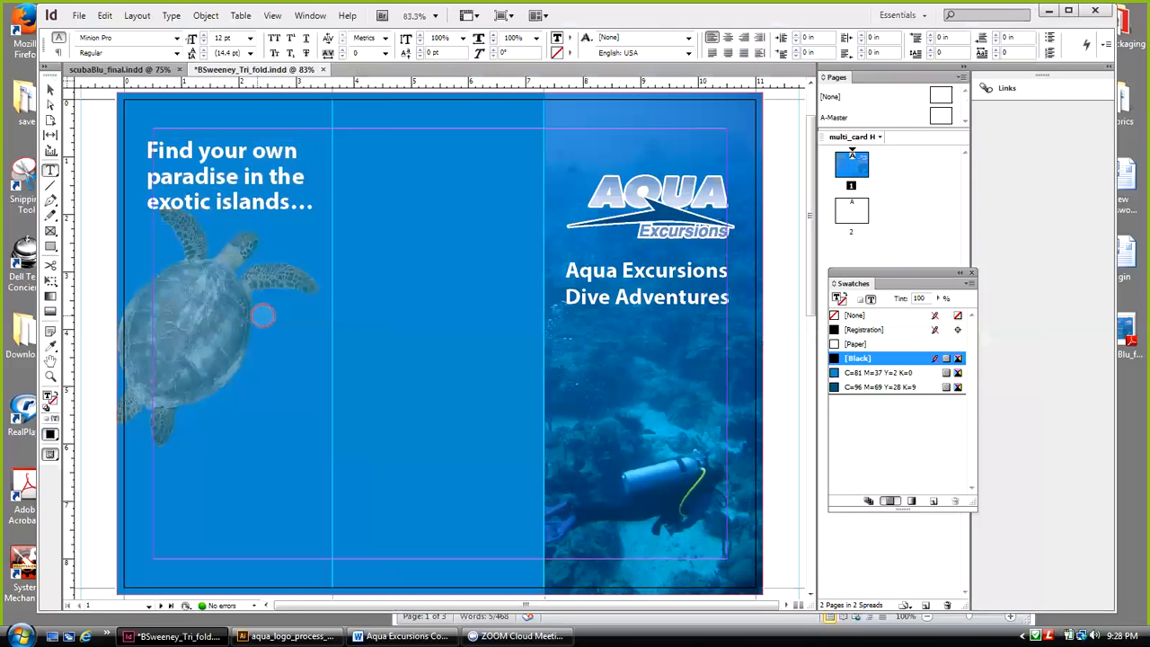
key(ctrl+v)
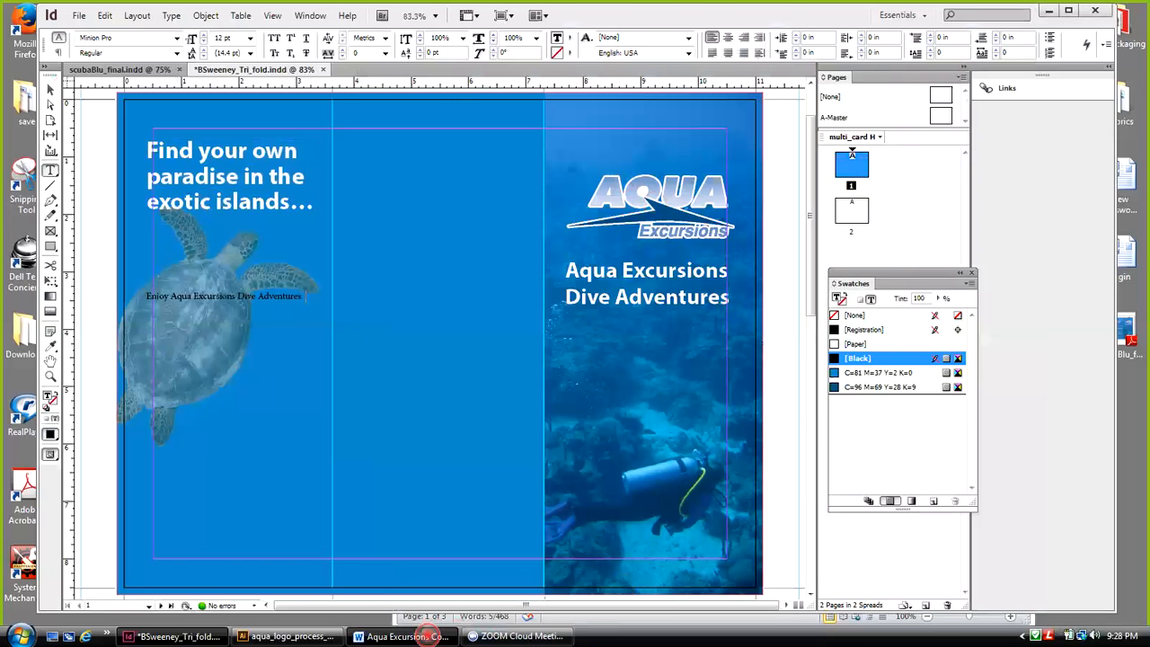
Check the subhead's type specification in Word and set the pasted subhead's font to Myriad Pro Bold
click(427, 634)
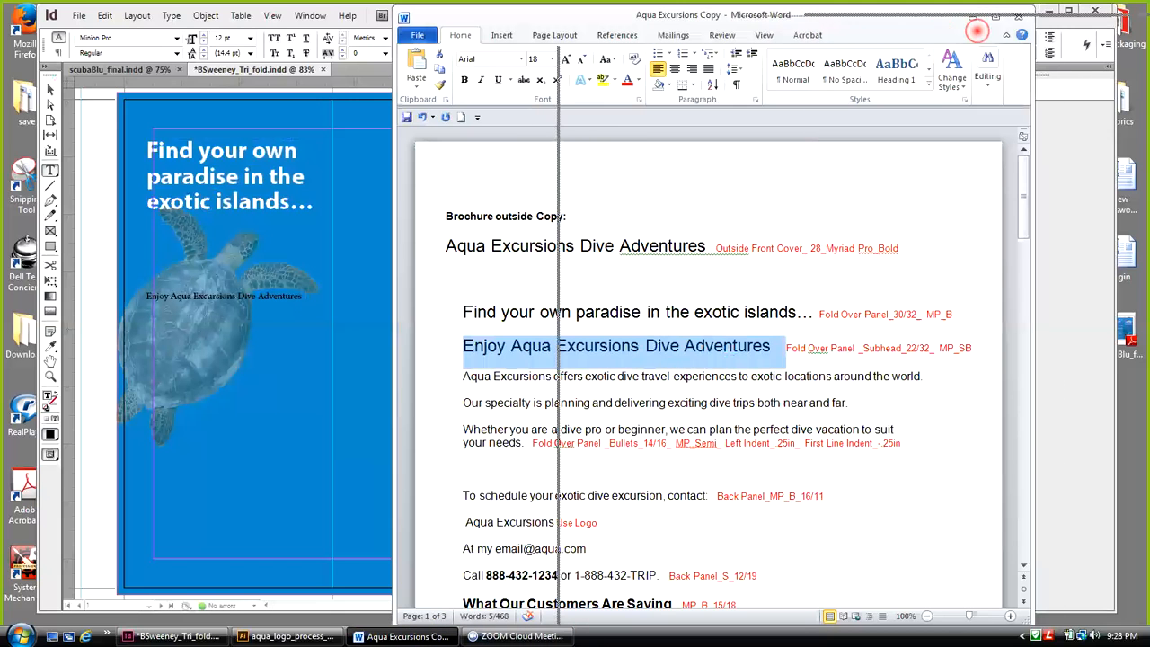
drag(978, 31, 941, 19)
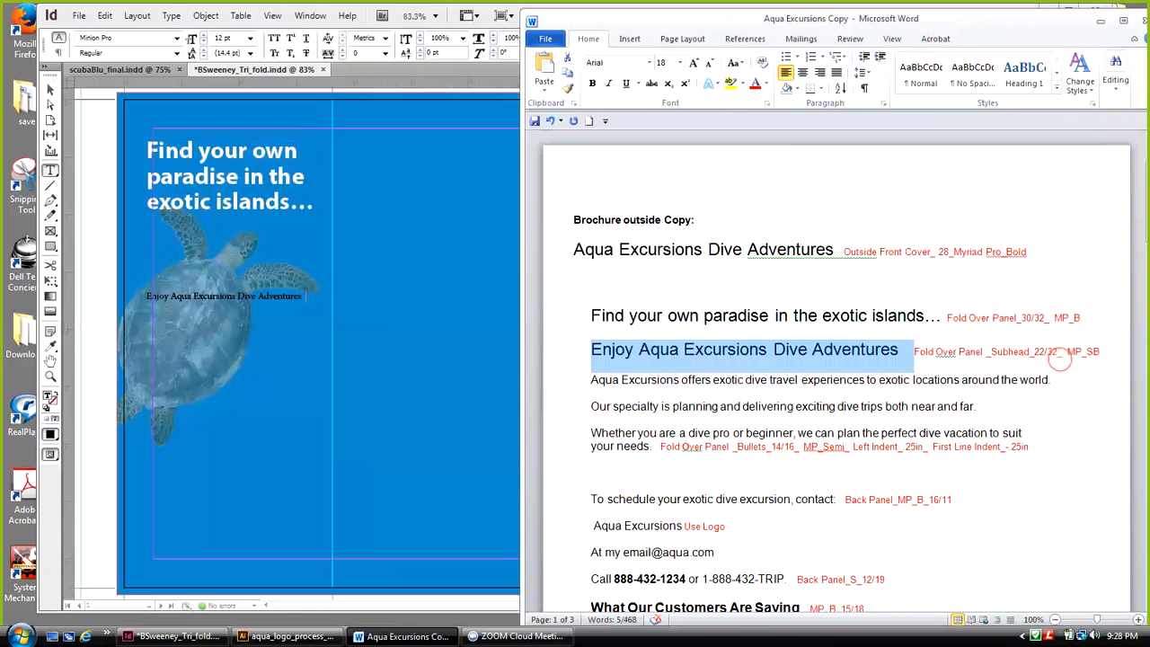
click(236, 296)
double_click(240, 295)
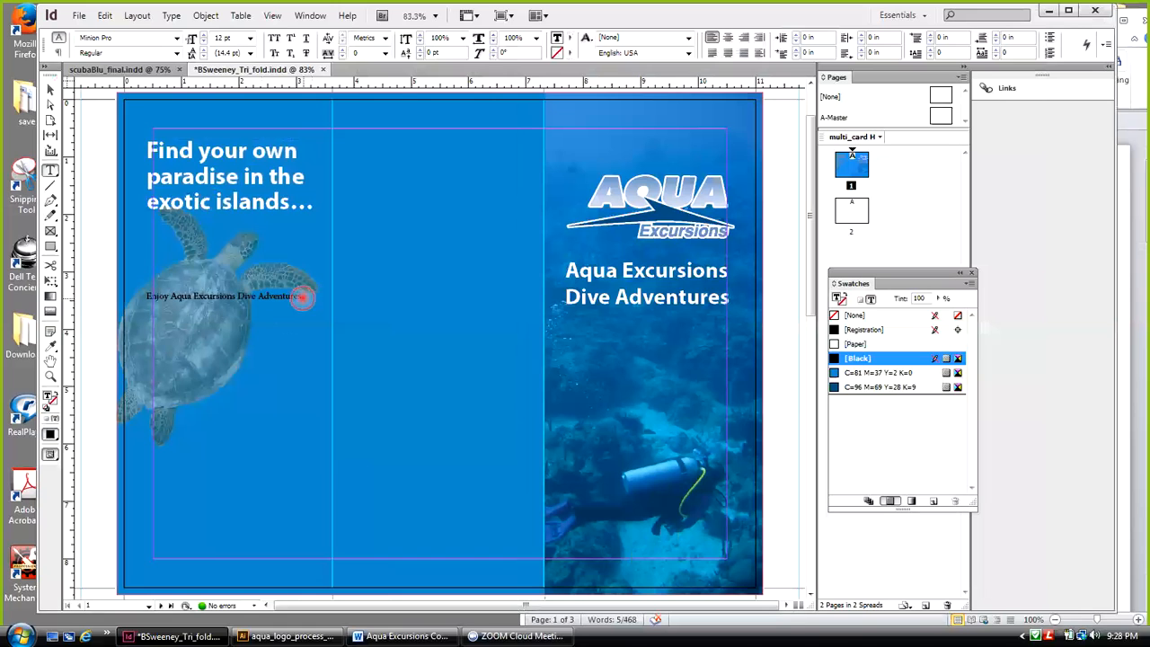
drag(302, 296, 159, 305)
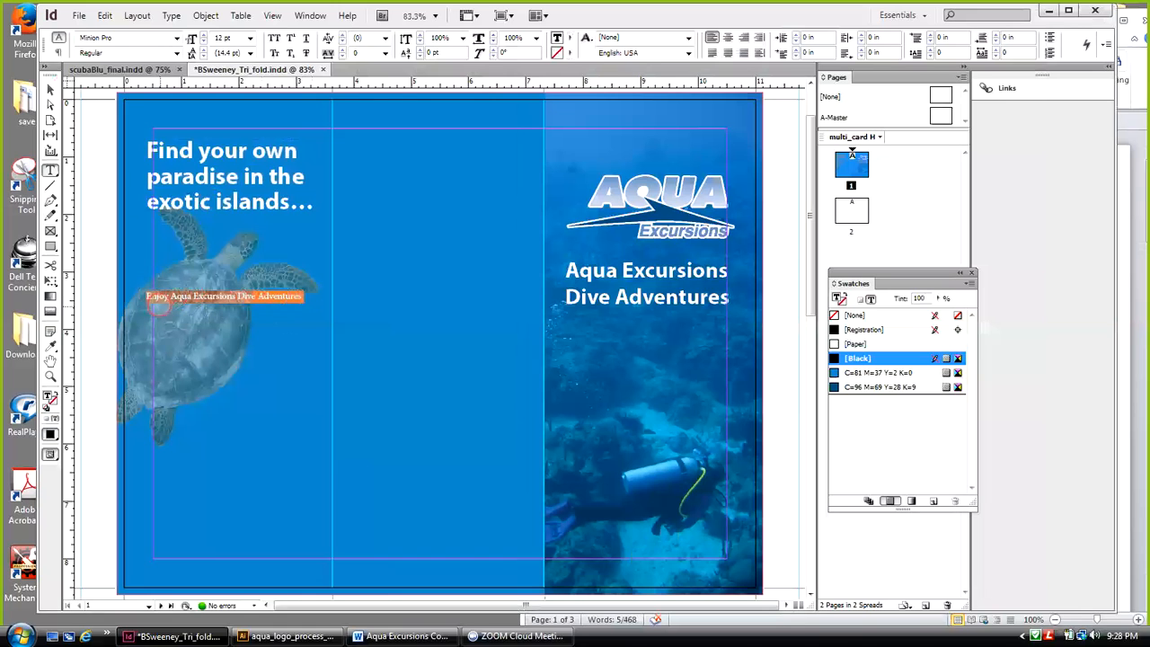
click(87, 39)
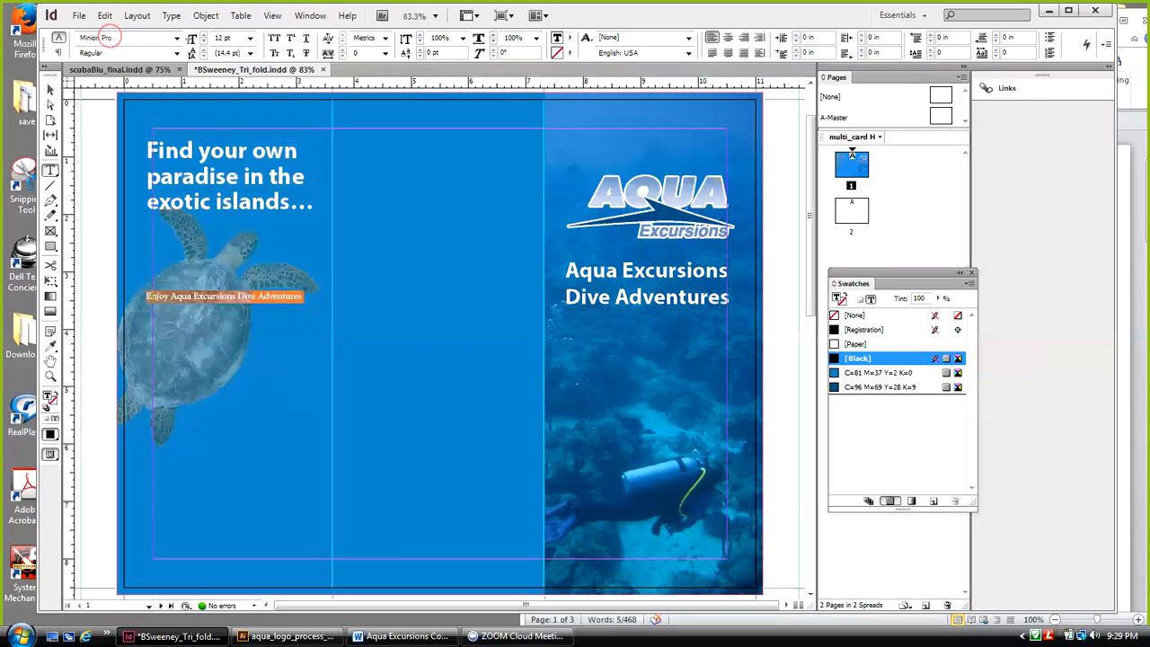
drag(112, 37, 83, 35)
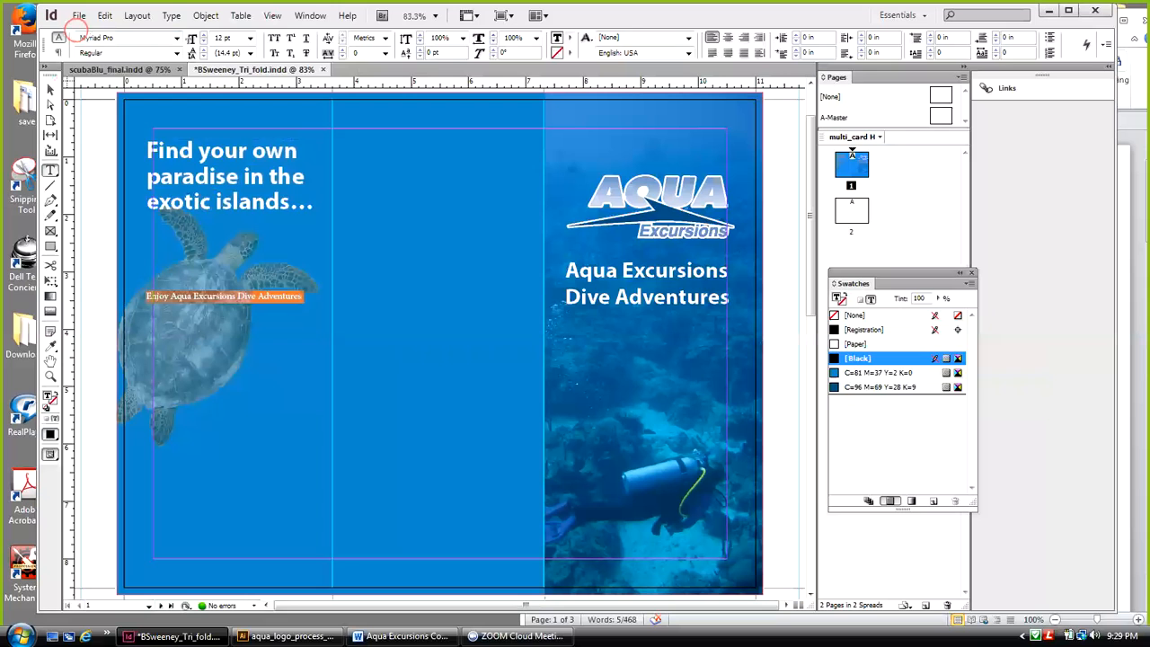
click(176, 53)
click(176, 54)
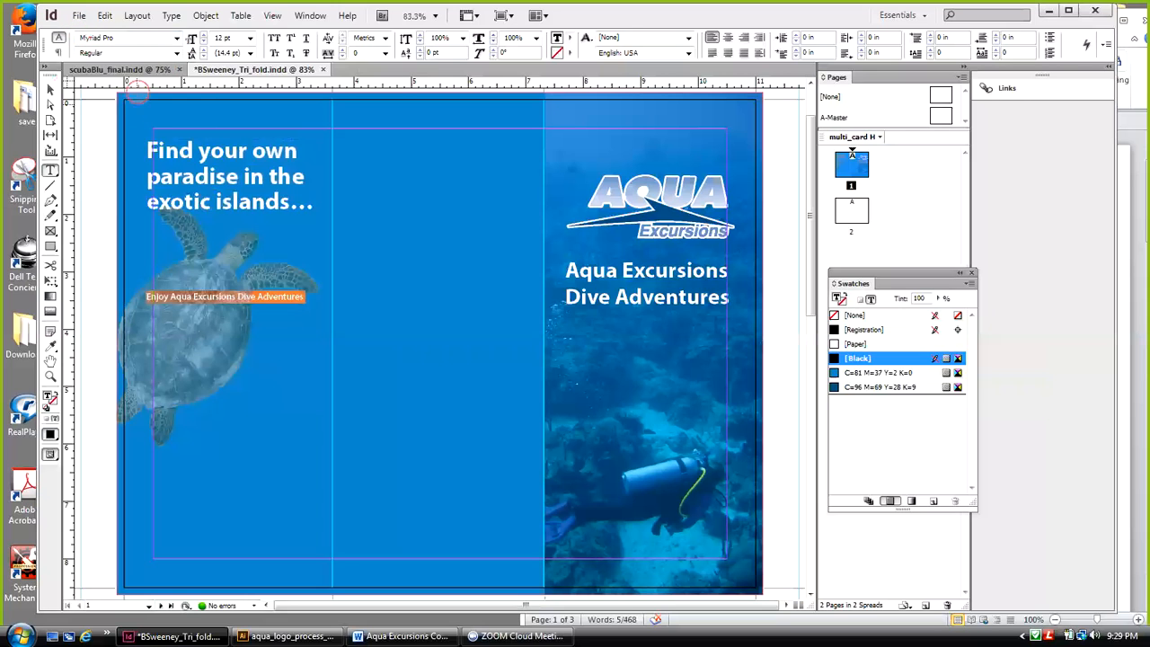
click(176, 53)
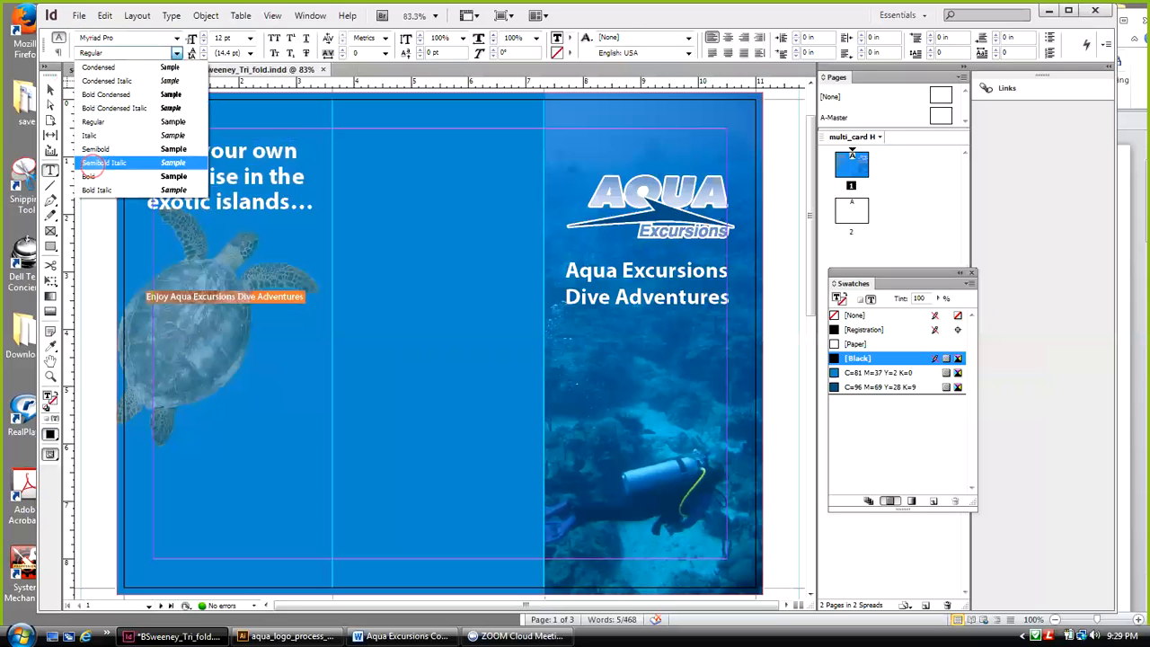
key(Escape)
key(ctrl+shift+b)
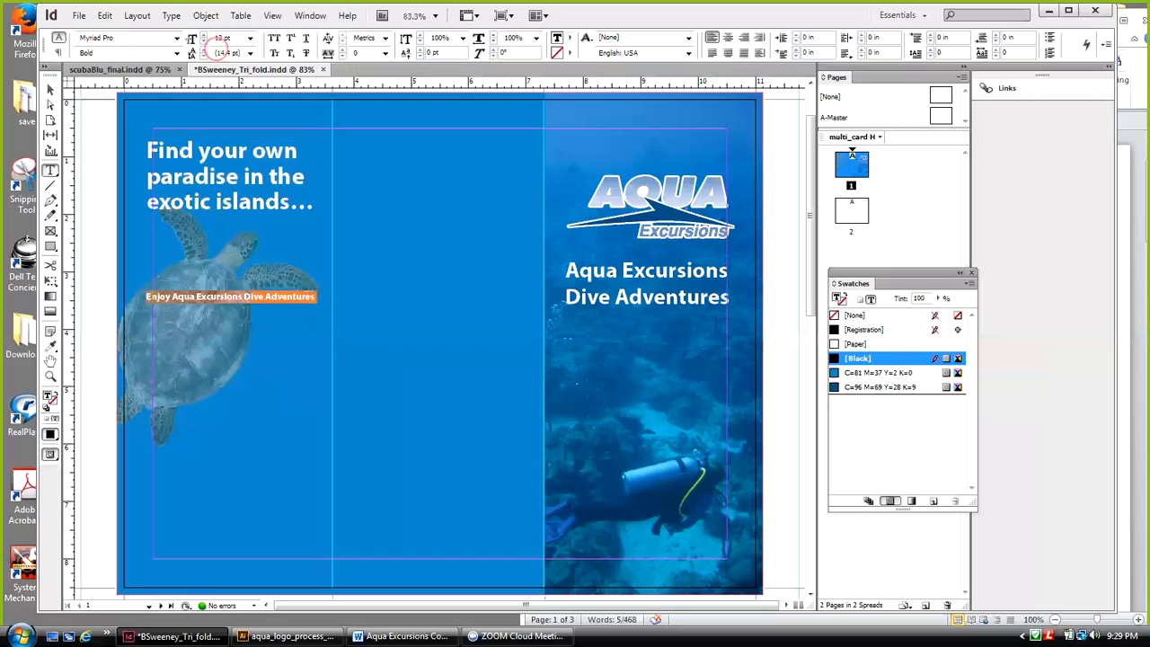
Set the subhead to 22 pt with 32 pt leading, checking the specification in the Word copy document
click(250, 38)
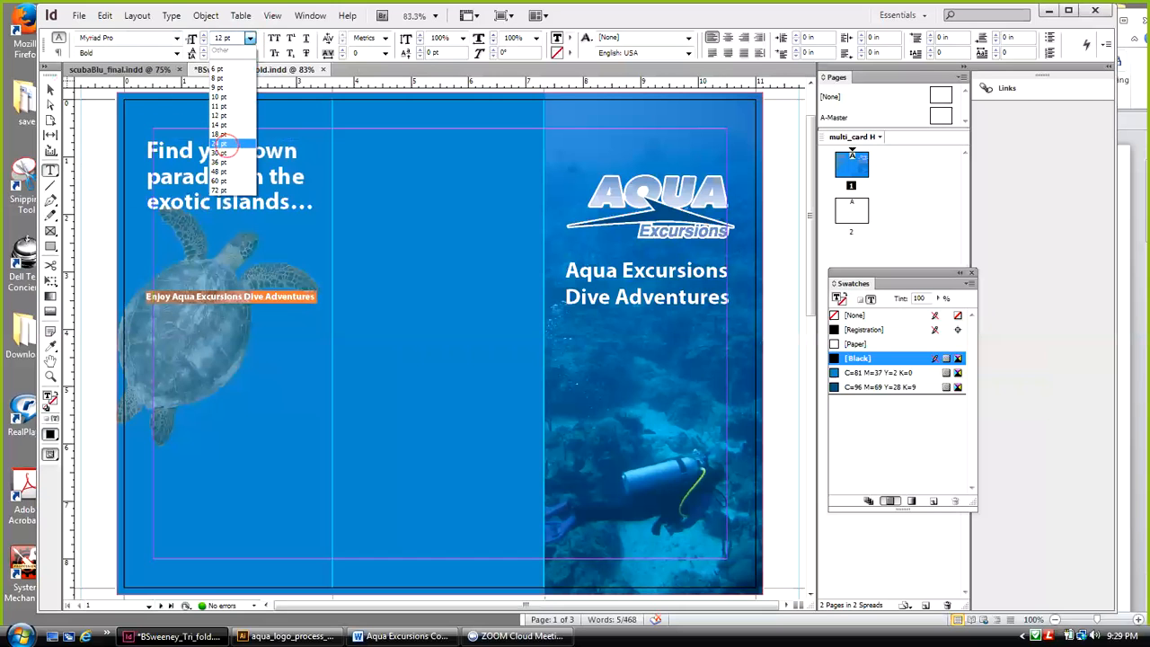
click(219, 144)
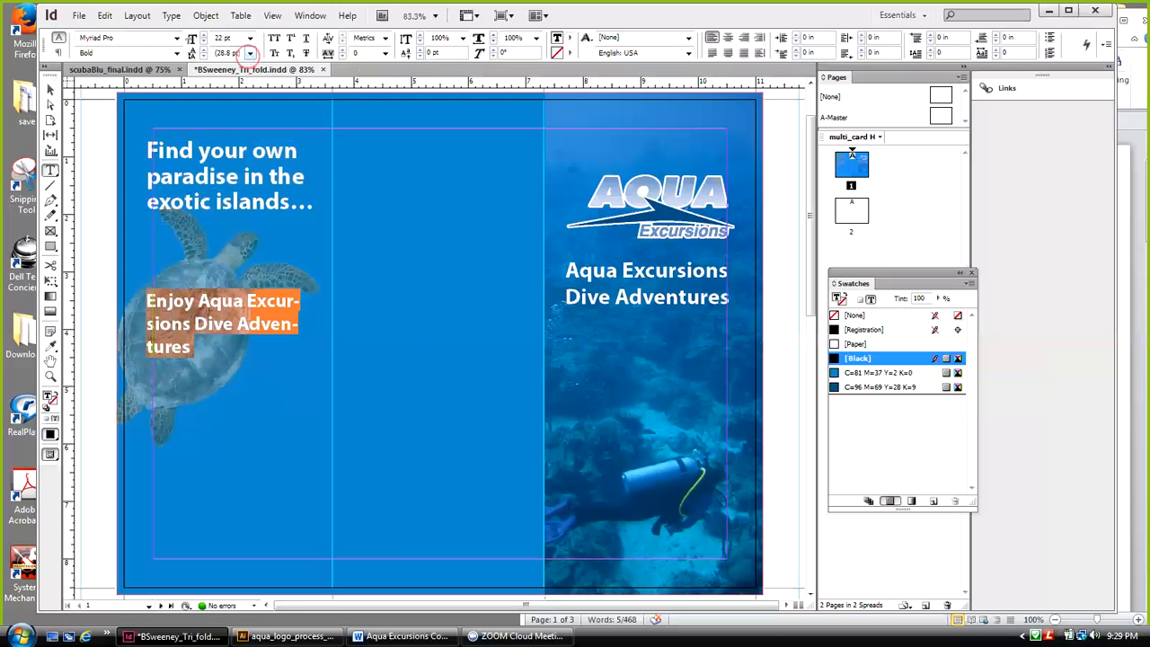
click(440, 633)
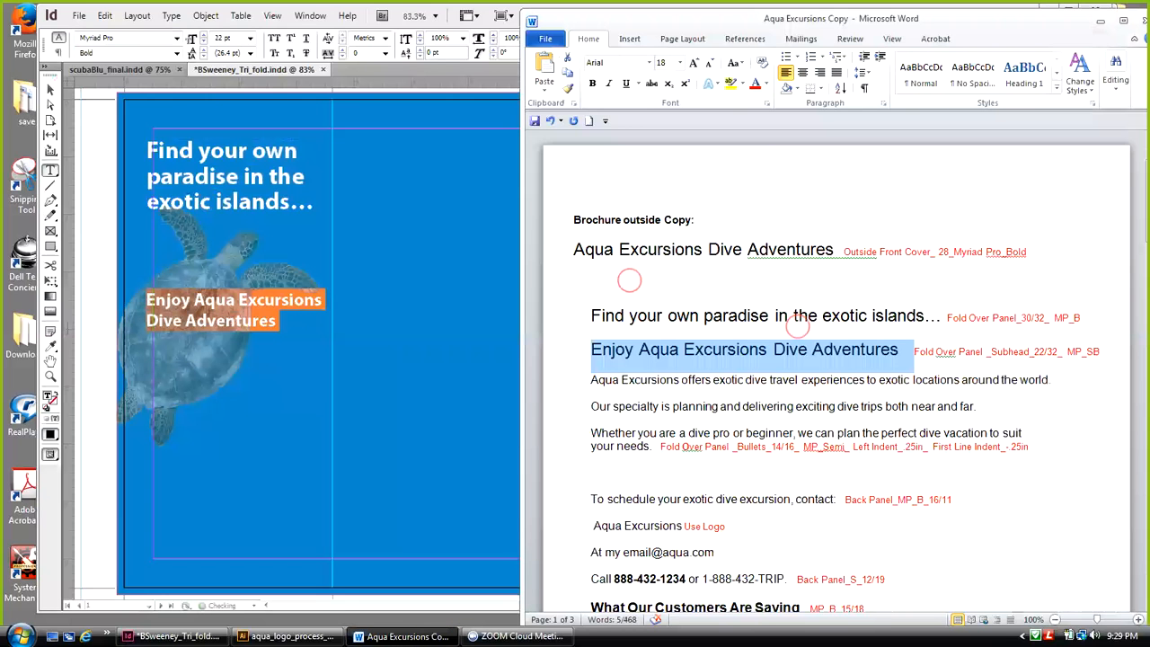
click(227, 52)
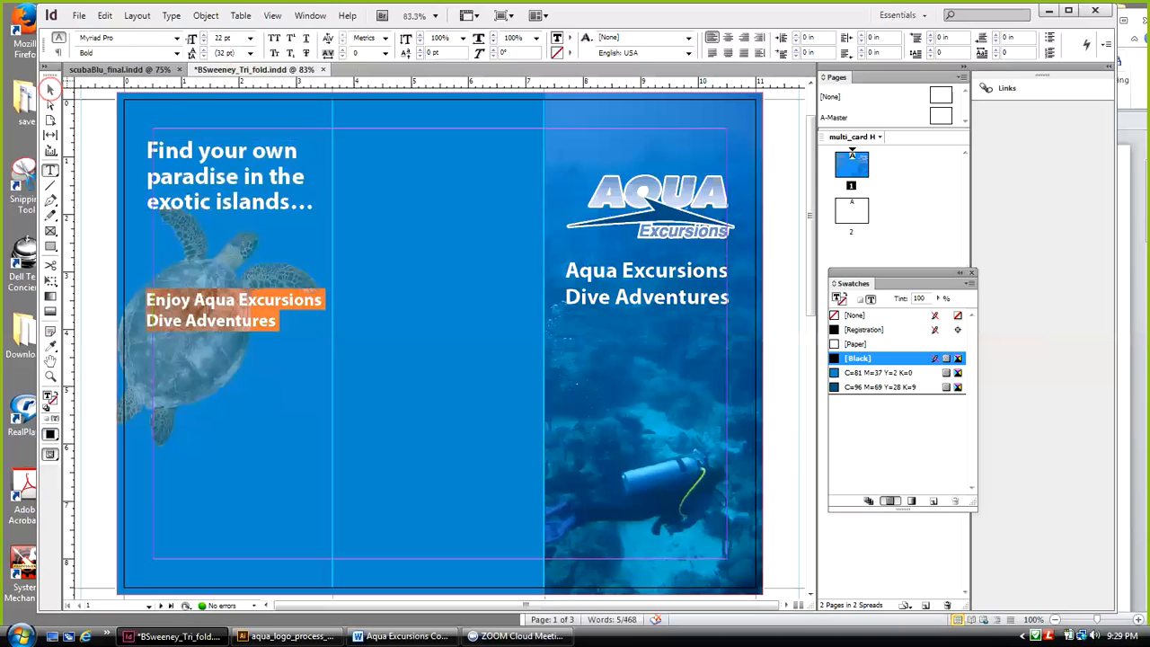
Apply the [Paper] swatch to all the text of the "Enjoy Aqua Excursions Dive Adventures" subhead
click(51, 90)
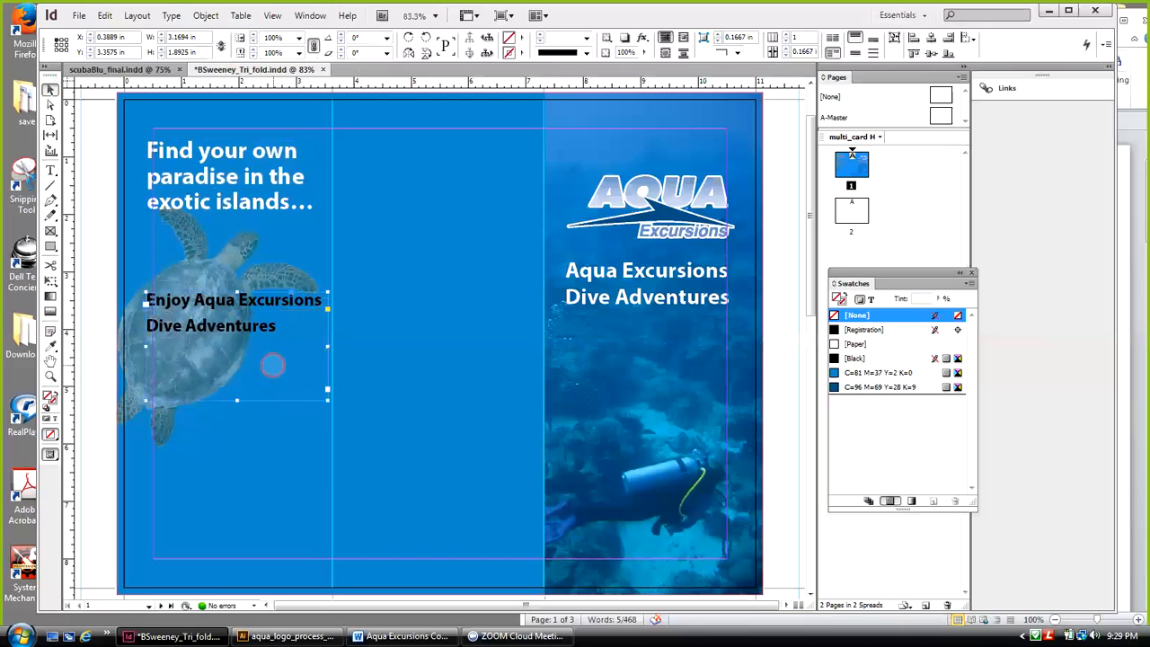
double_click(281, 326)
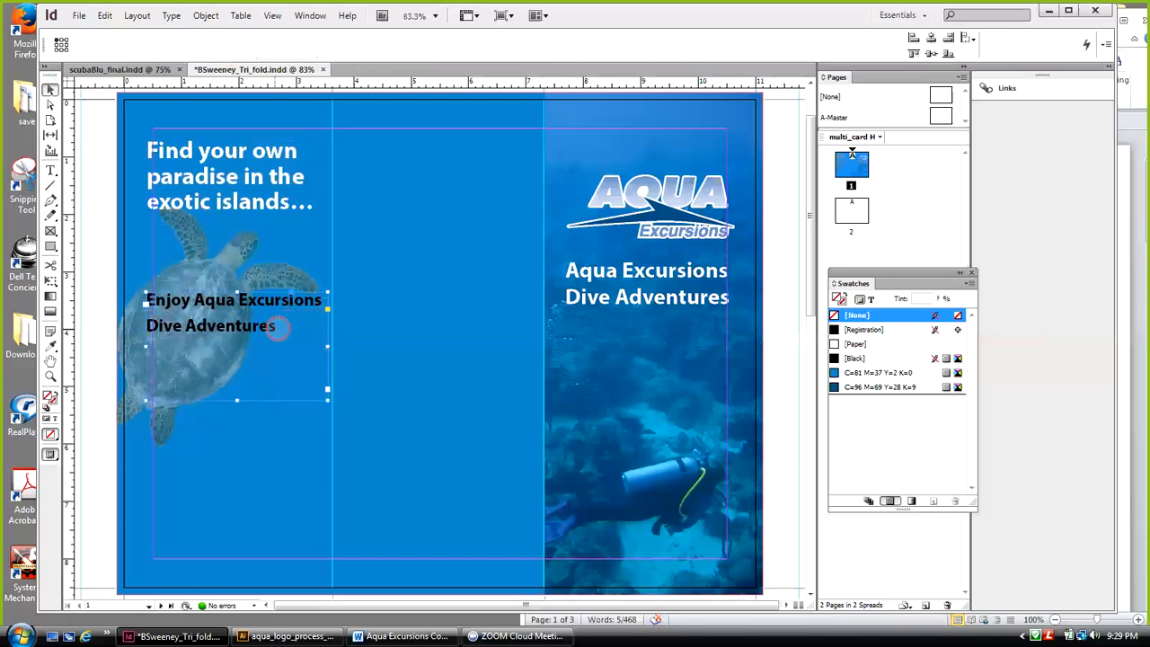
drag(277, 326, 144, 300)
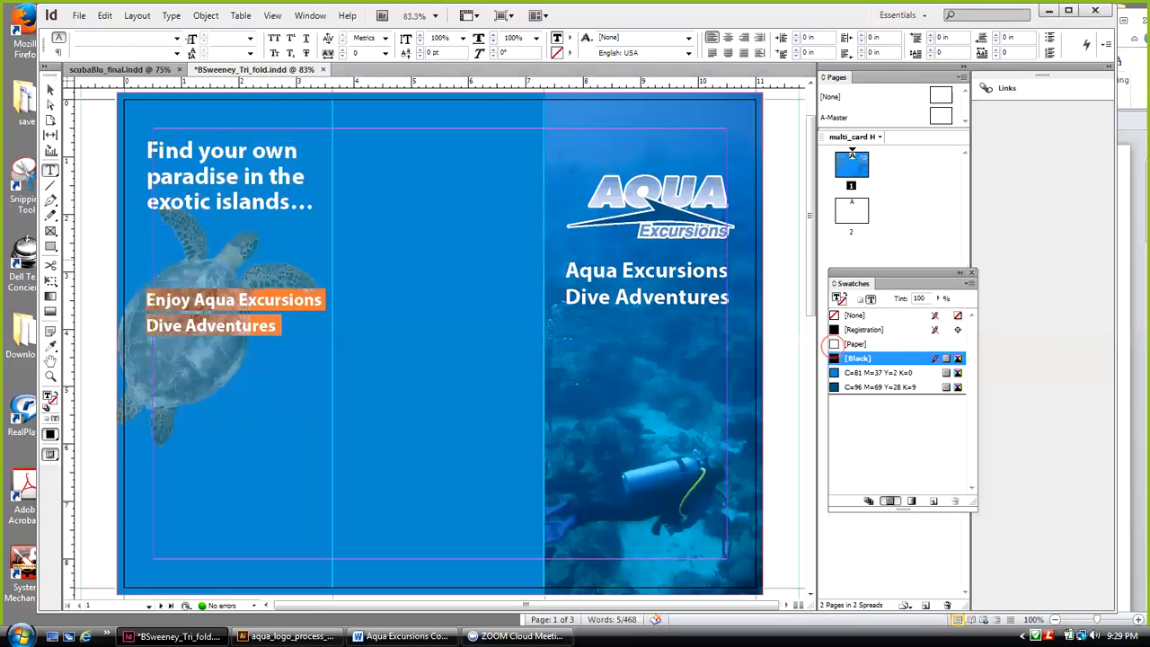
click(836, 344)
click(50, 89)
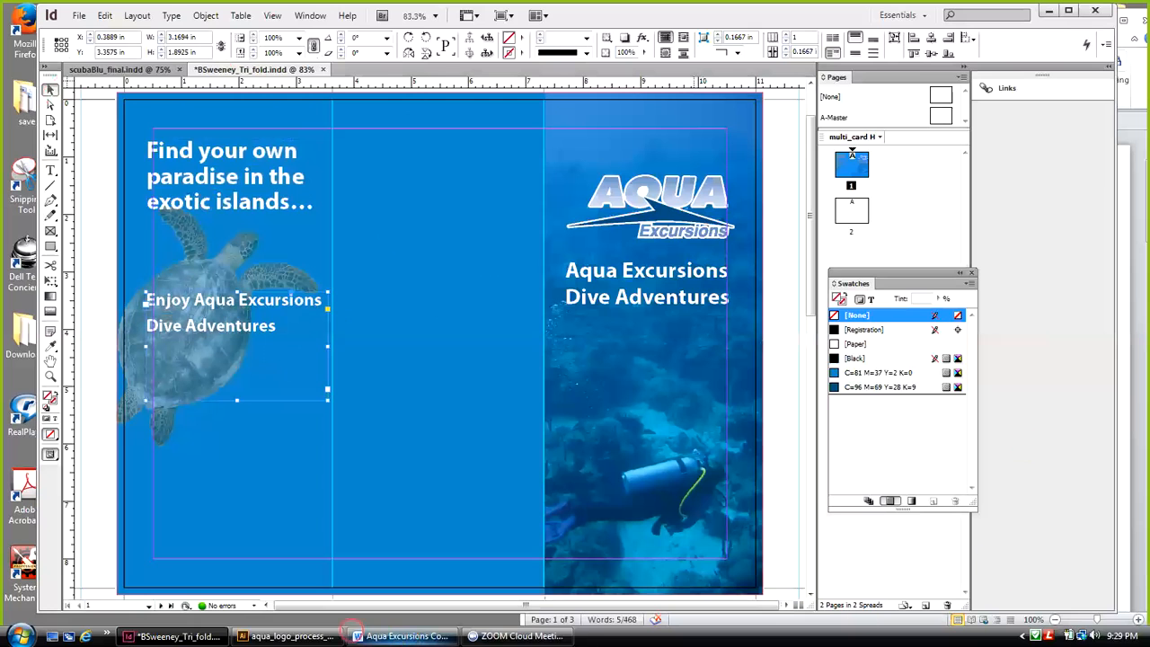
Compare the layout with the scubaBlu_final sample, nudge the subhead frame to X 0.4028 in, Y 3.2742 in, and save the brochure
click(404, 635)
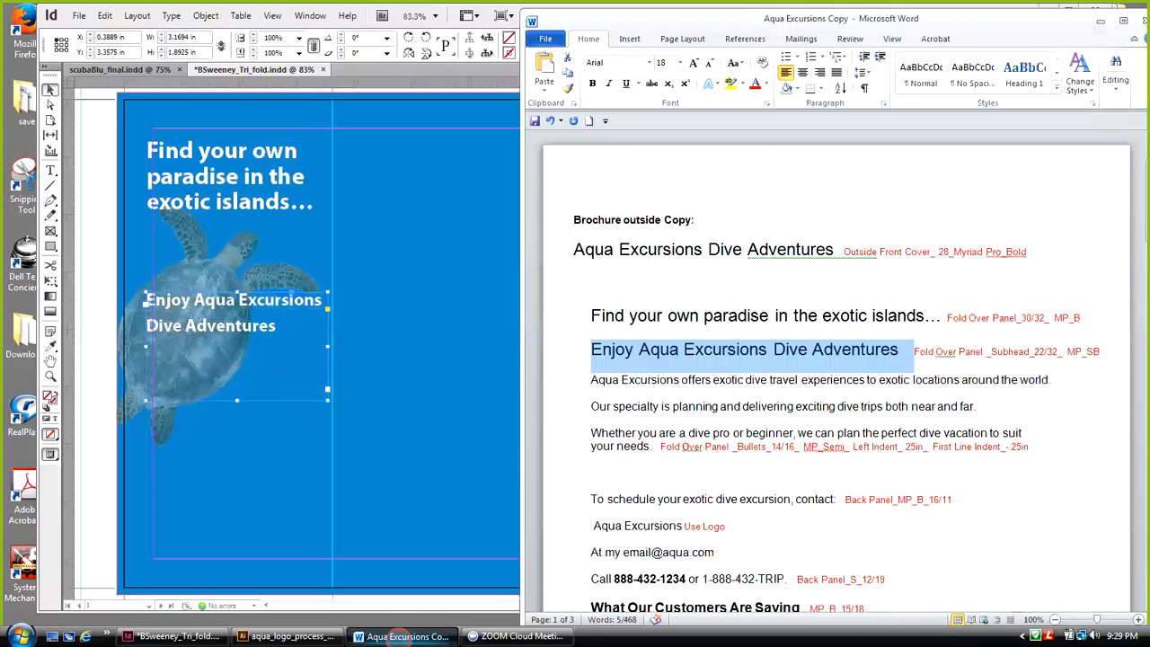
click(126, 69)
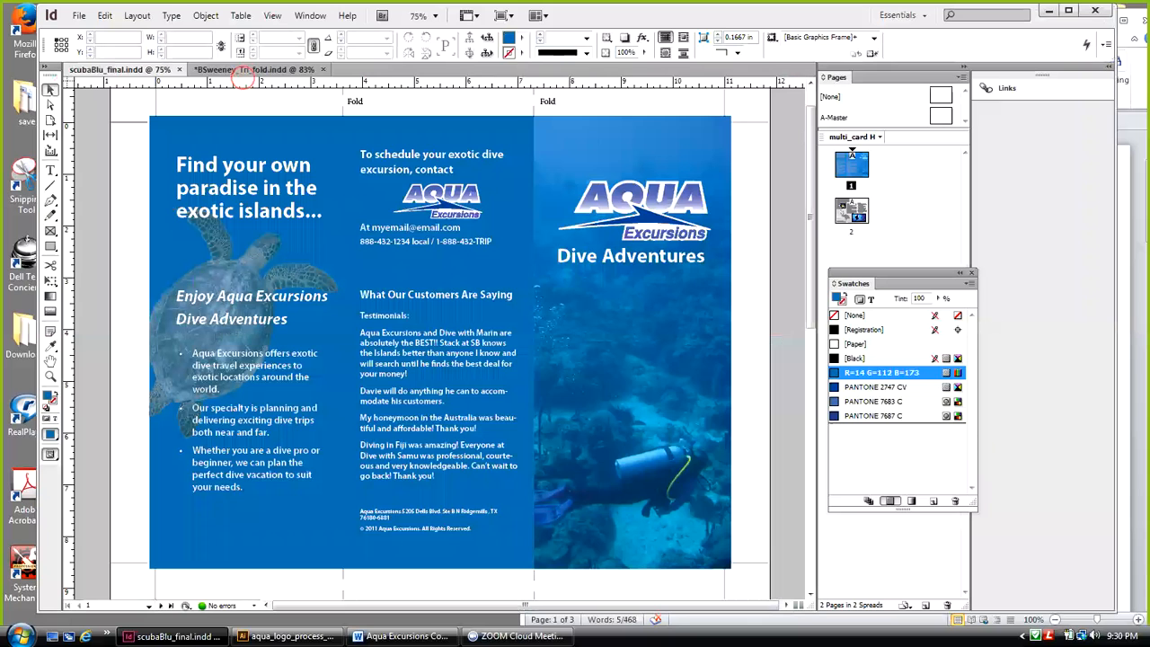
click(236, 70)
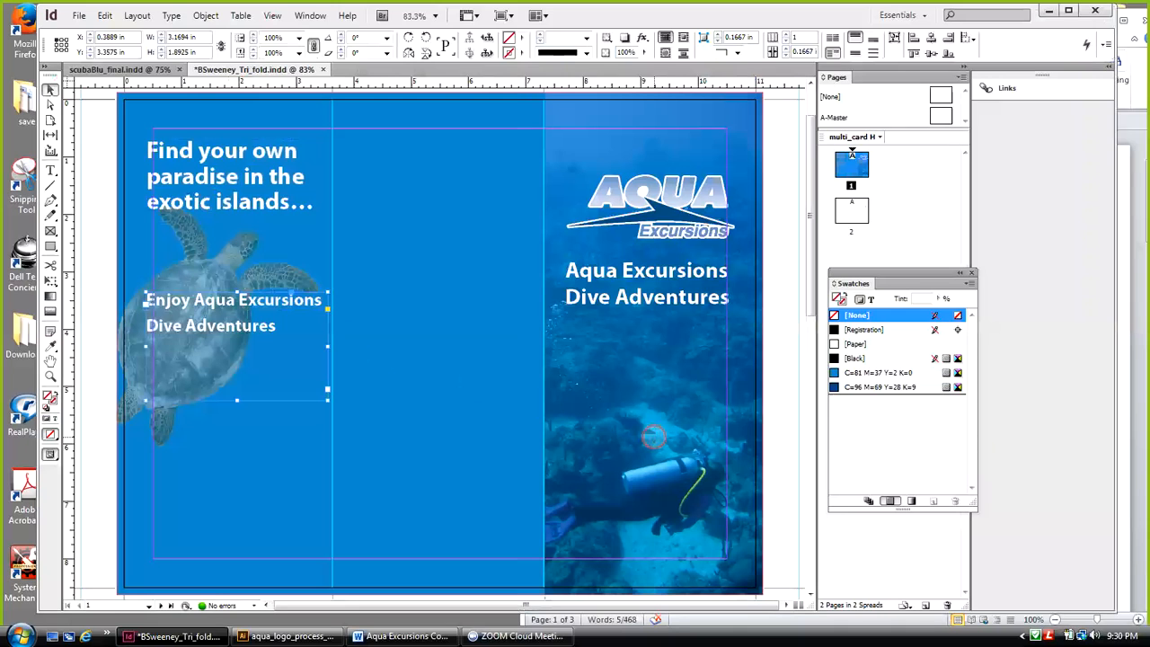
key(Up)
key(Up)
key(Up)
key(Up)
key(Up)
key(Up)
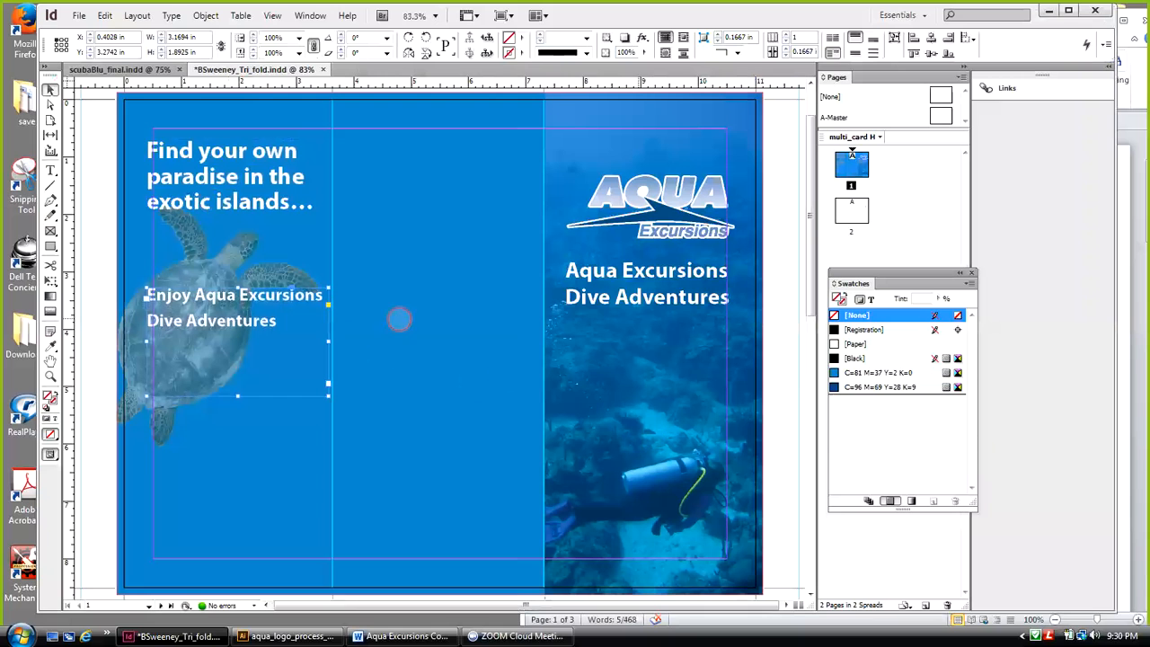
click(79, 15)
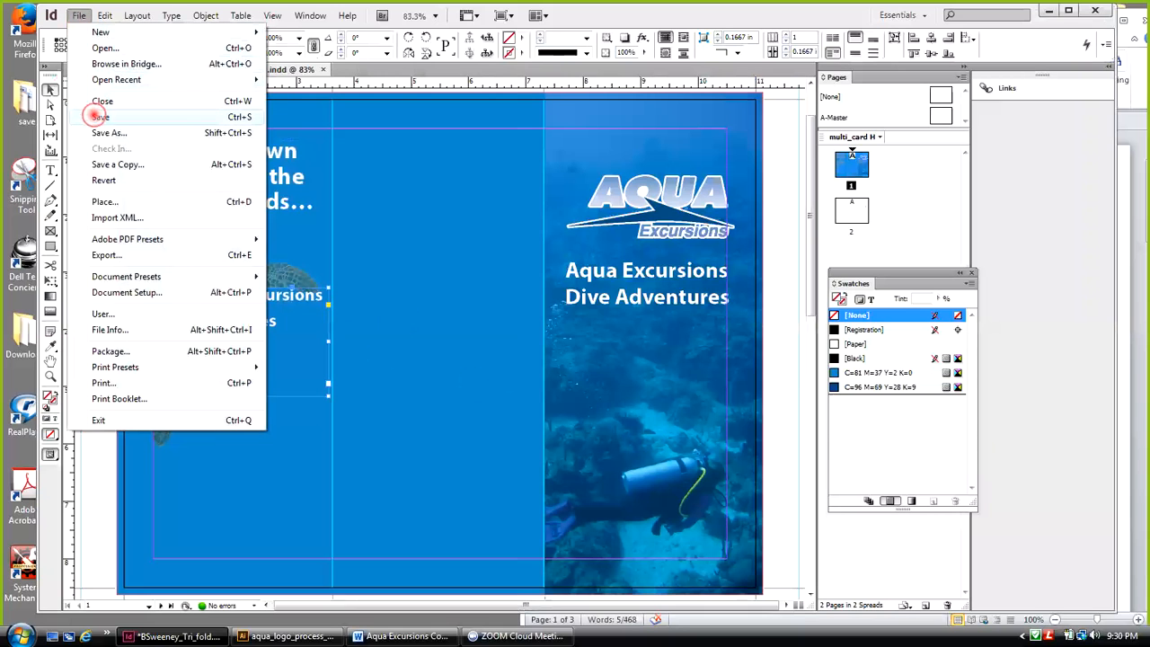
click(101, 117)
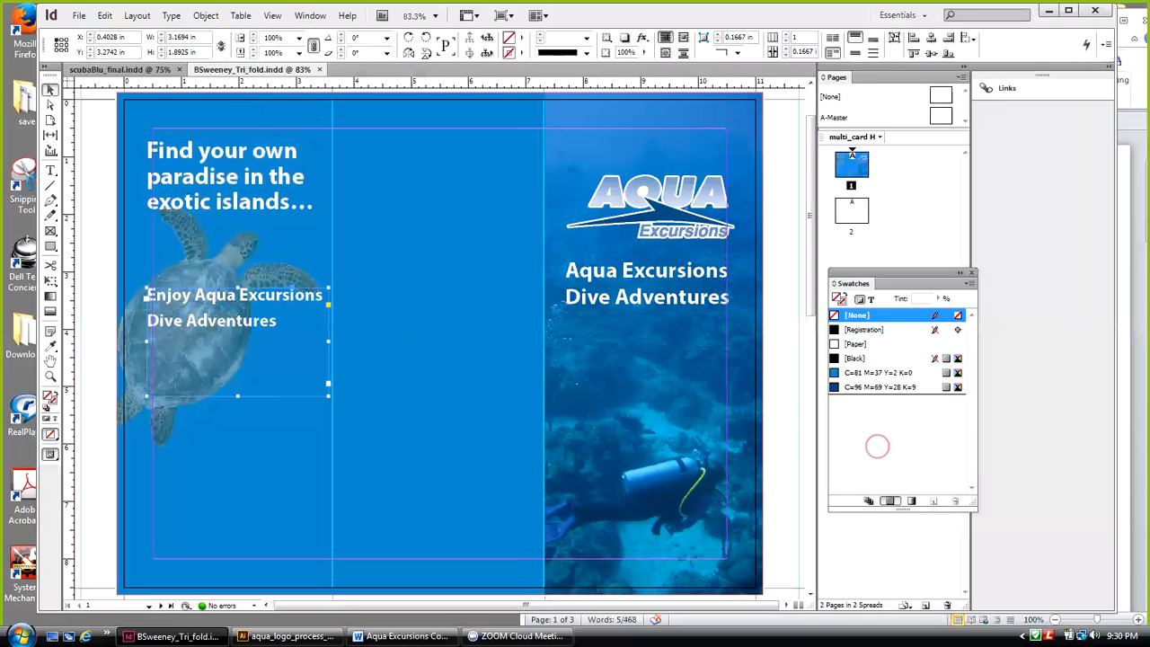
Copy the three fold-over panel paragraphs from "Aqua Excursions offers" through "dive vacation to suit" in the Word copy document
click(399, 636)
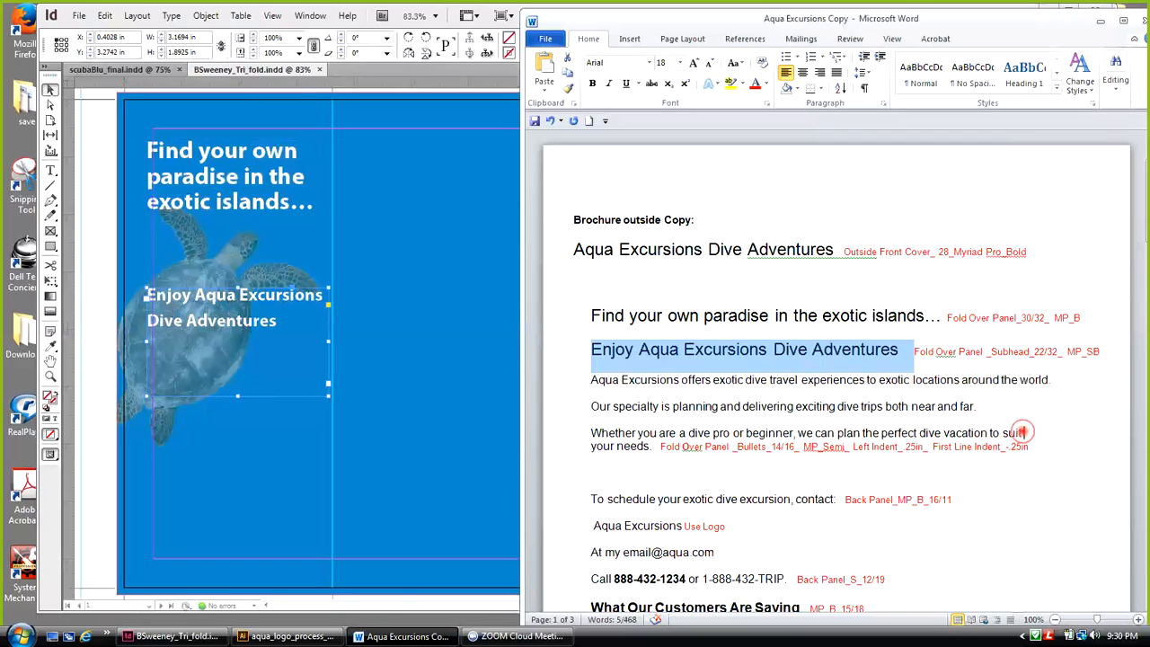
drag(1022, 432, 600, 389)
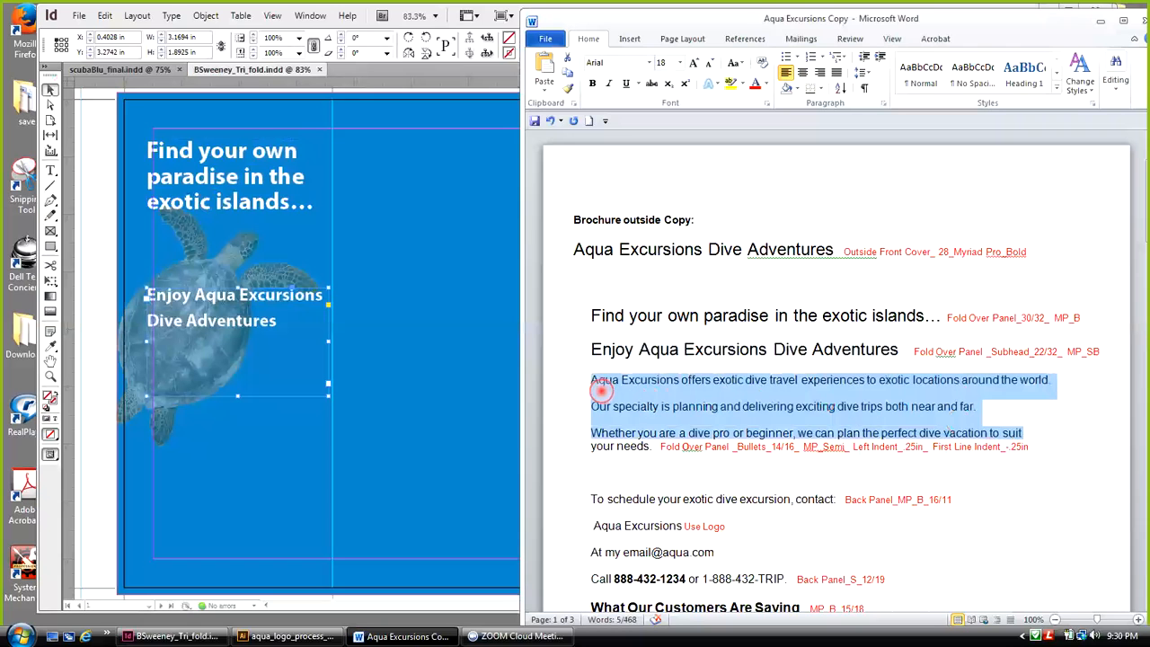
right_click(601, 388)
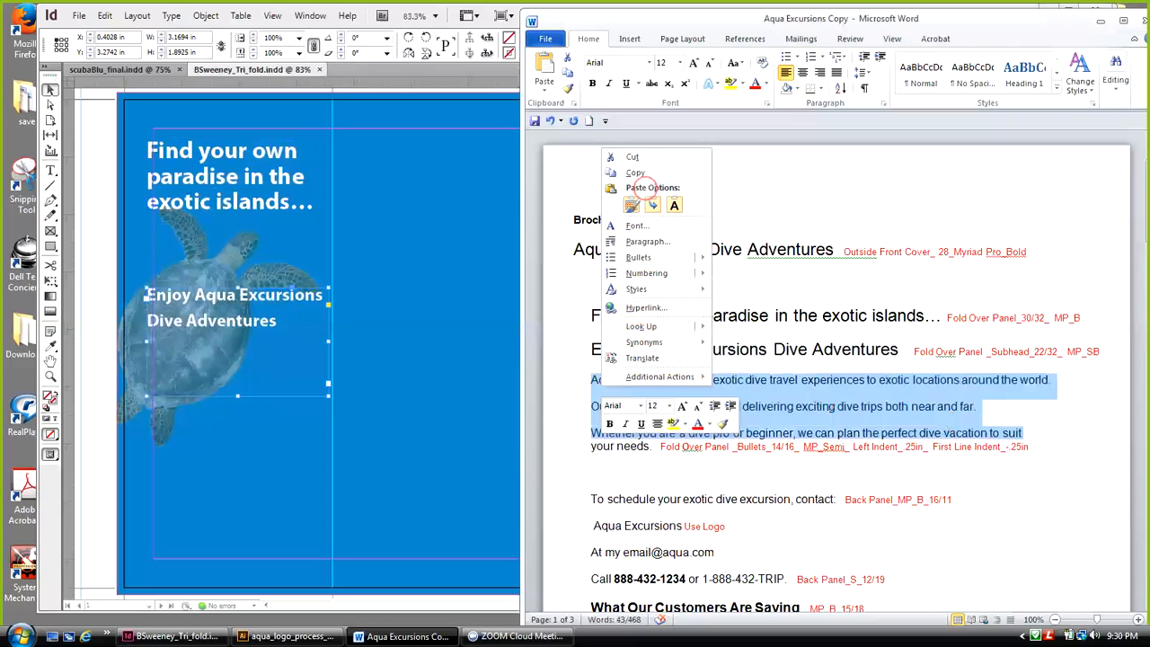
click(635, 172)
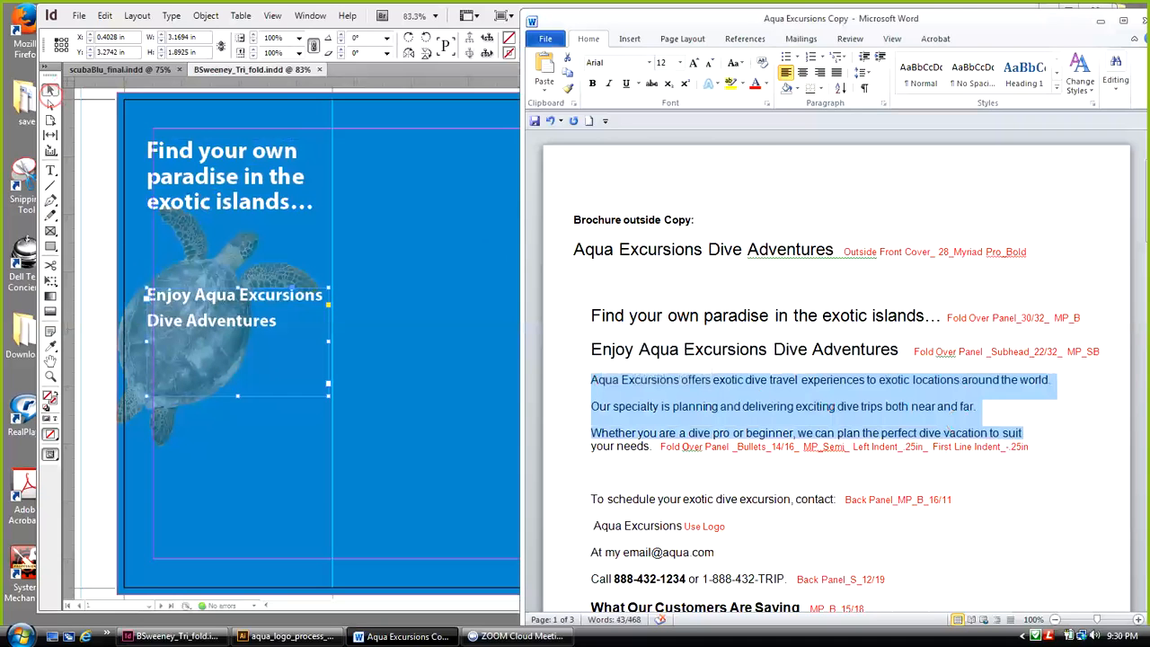
Back in InDesign, fit the "Enjoy Aqua Excursions Dive Adventures" subhead frame to its content
click(50, 91)
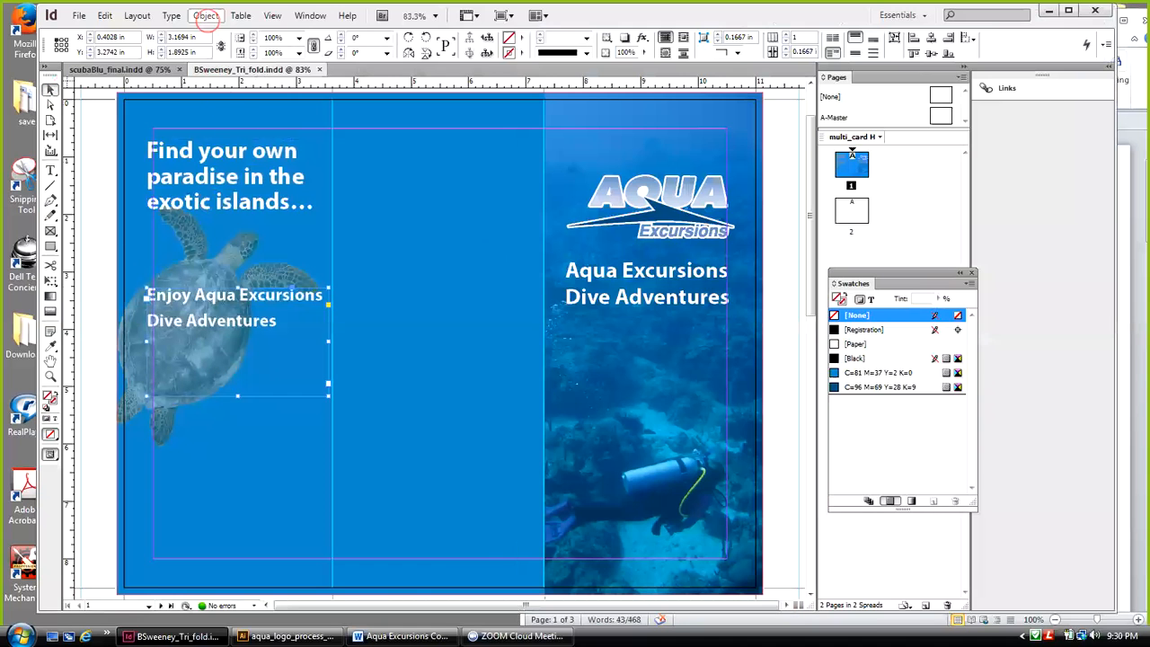
click(205, 16)
mouse_move(266, 264)
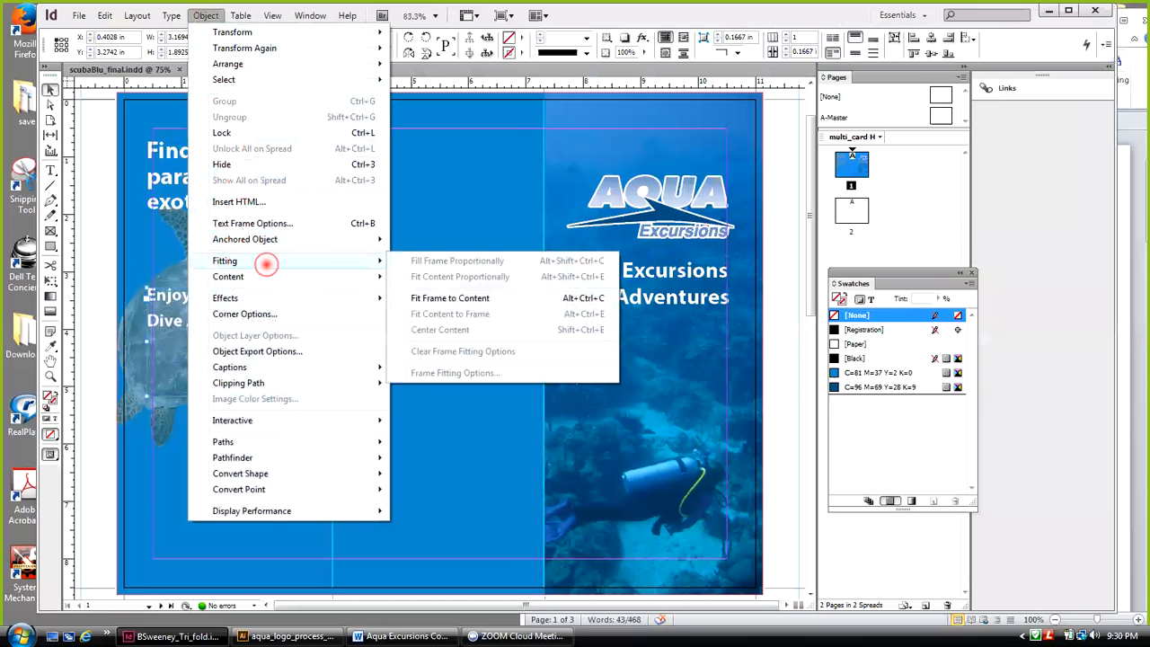
click(448, 297)
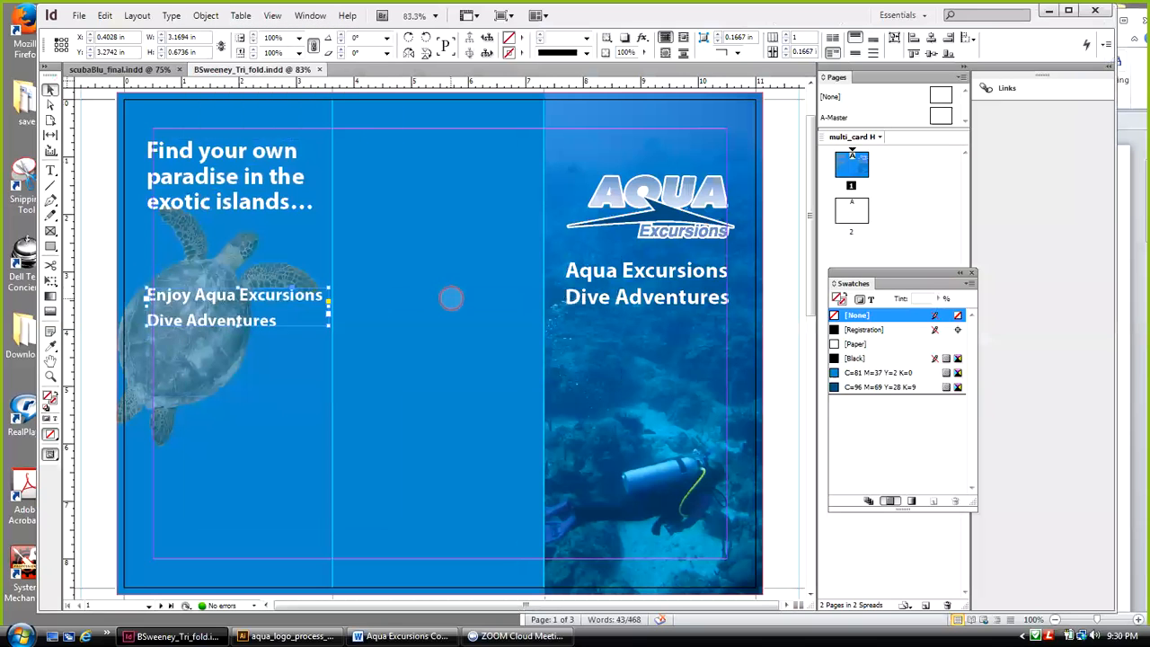
Draw a text frame about 3.1 by 2.4 in below the subhead and paste the copied paragraphs into it
click(51, 89)
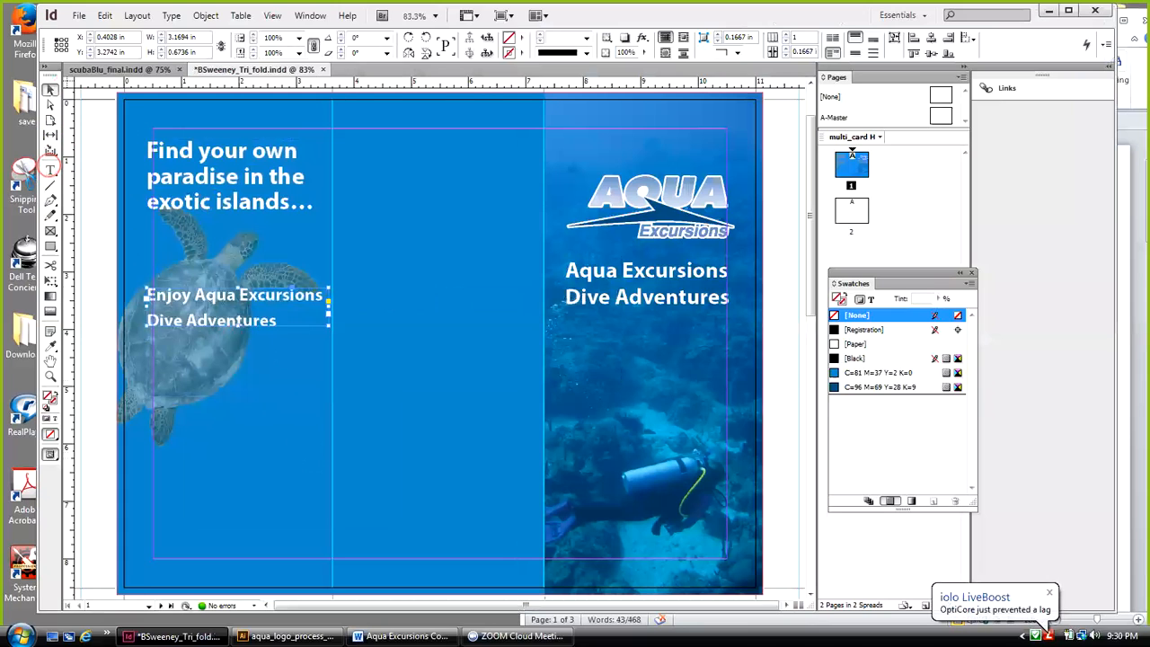
click(50, 170)
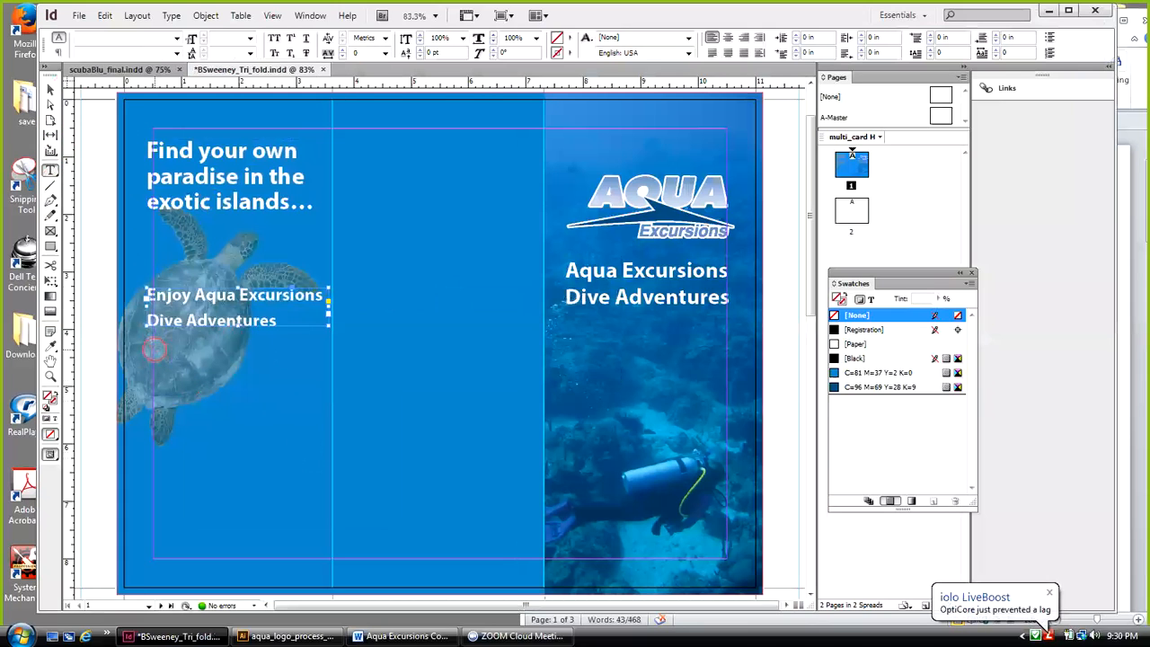
drag(154, 350, 328, 484)
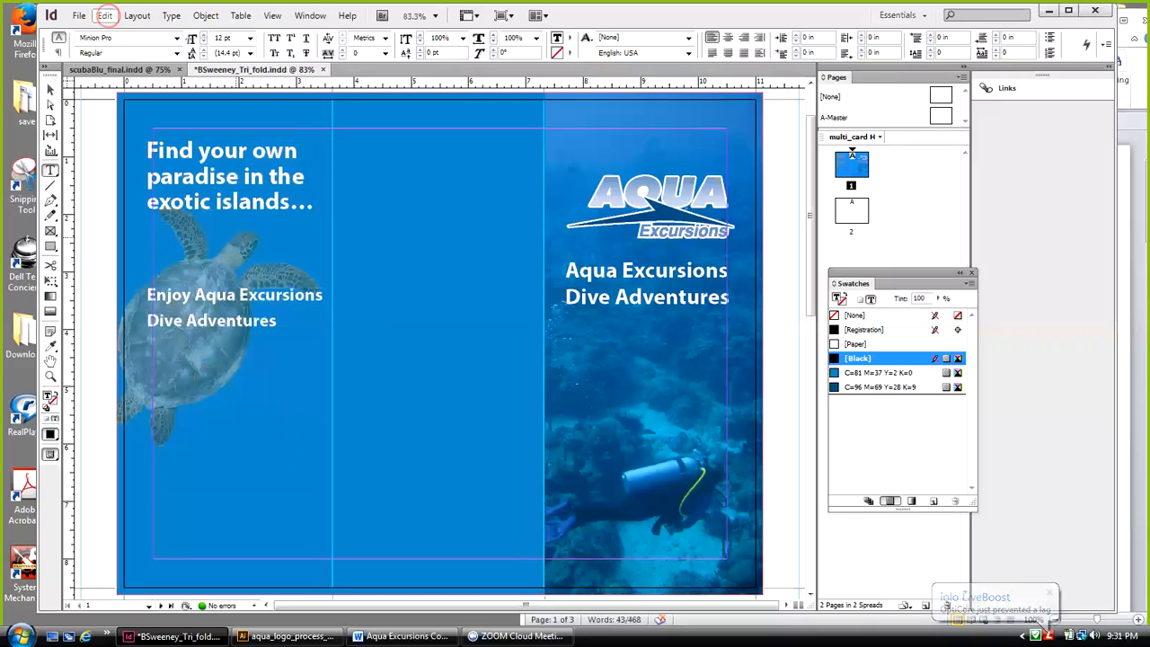
click(105, 15)
click(99, 90)
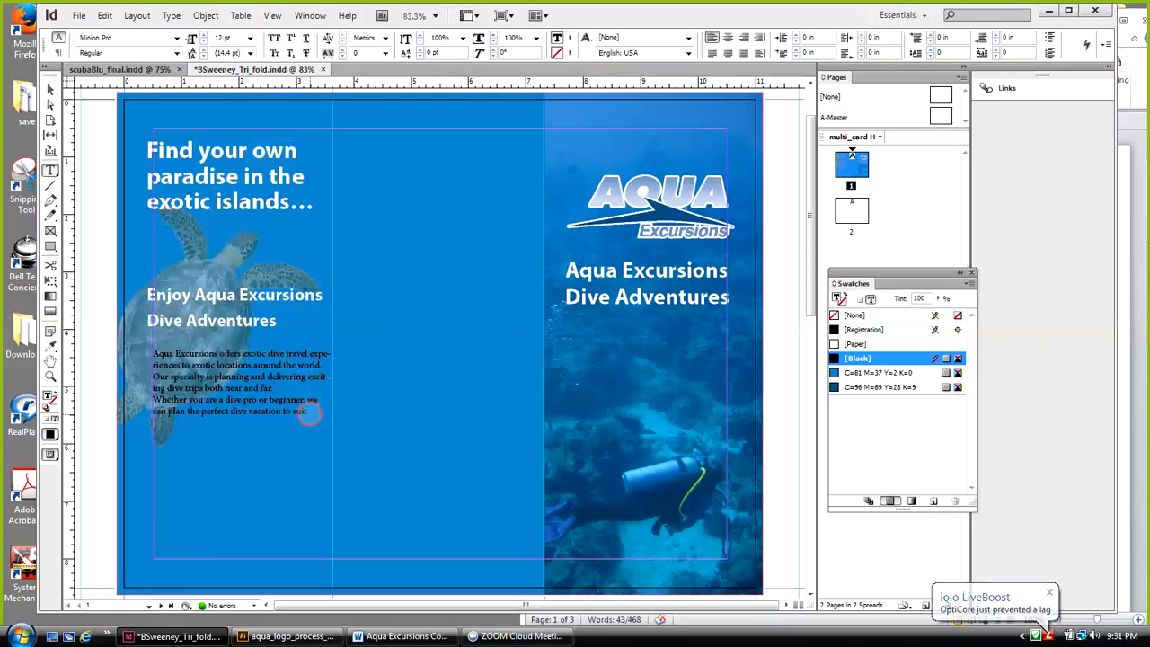
Format the three pasted paragraphs under the subhead as a bulleted list
drag(308, 414, 154, 351)
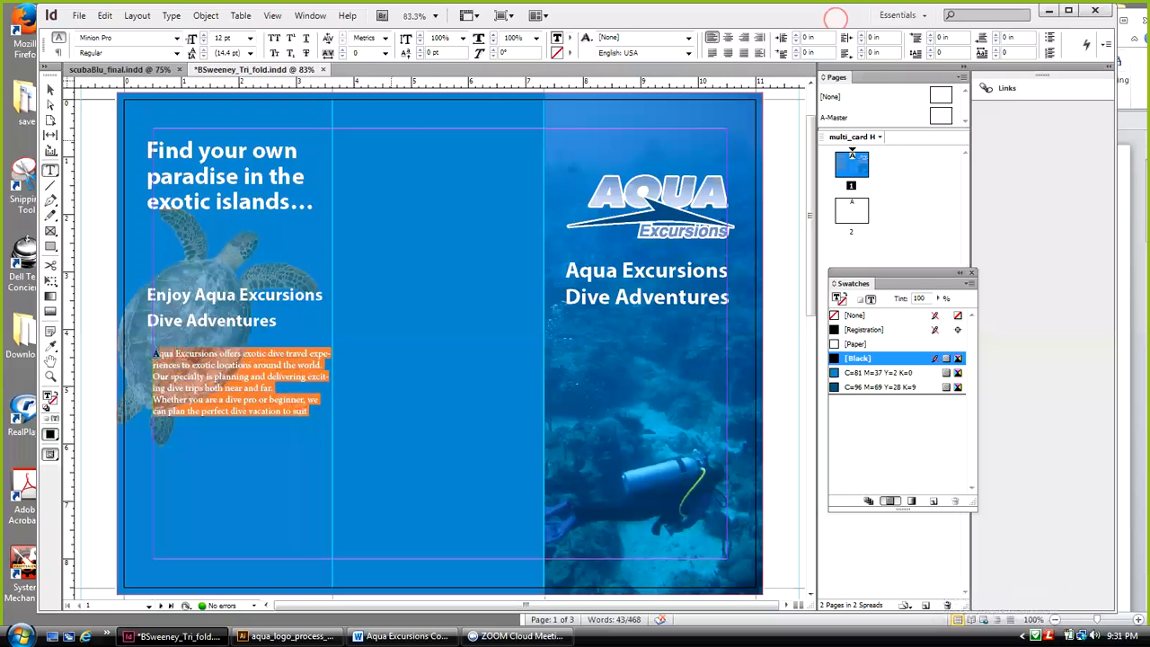
drag(834, 18, 835, 37)
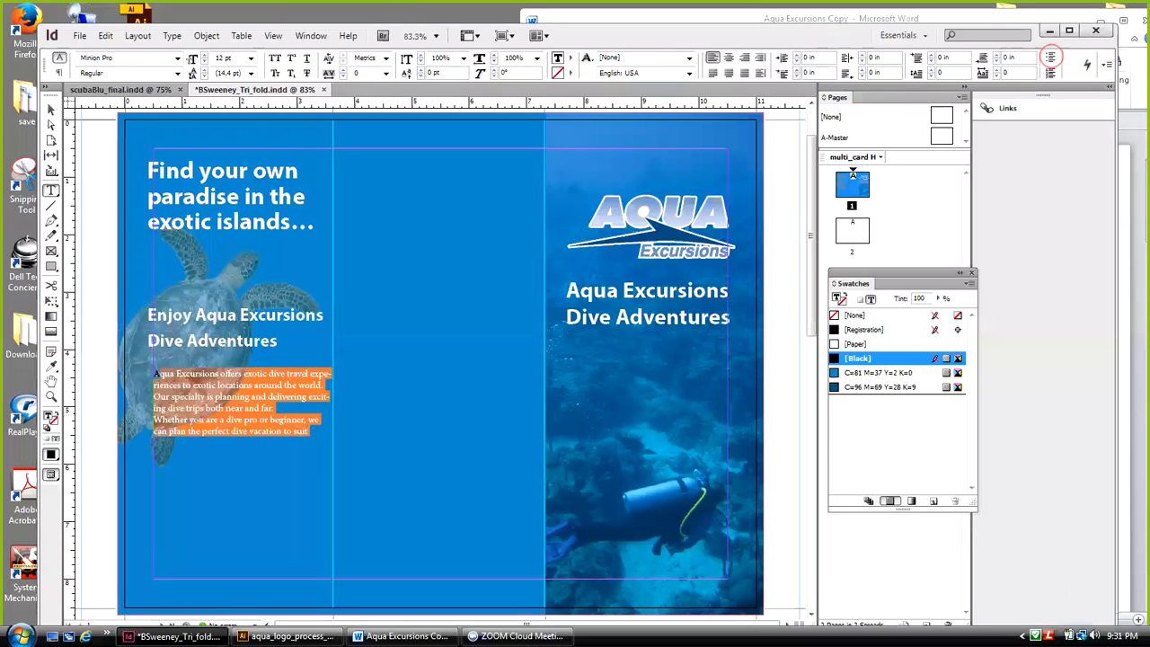
click(1051, 58)
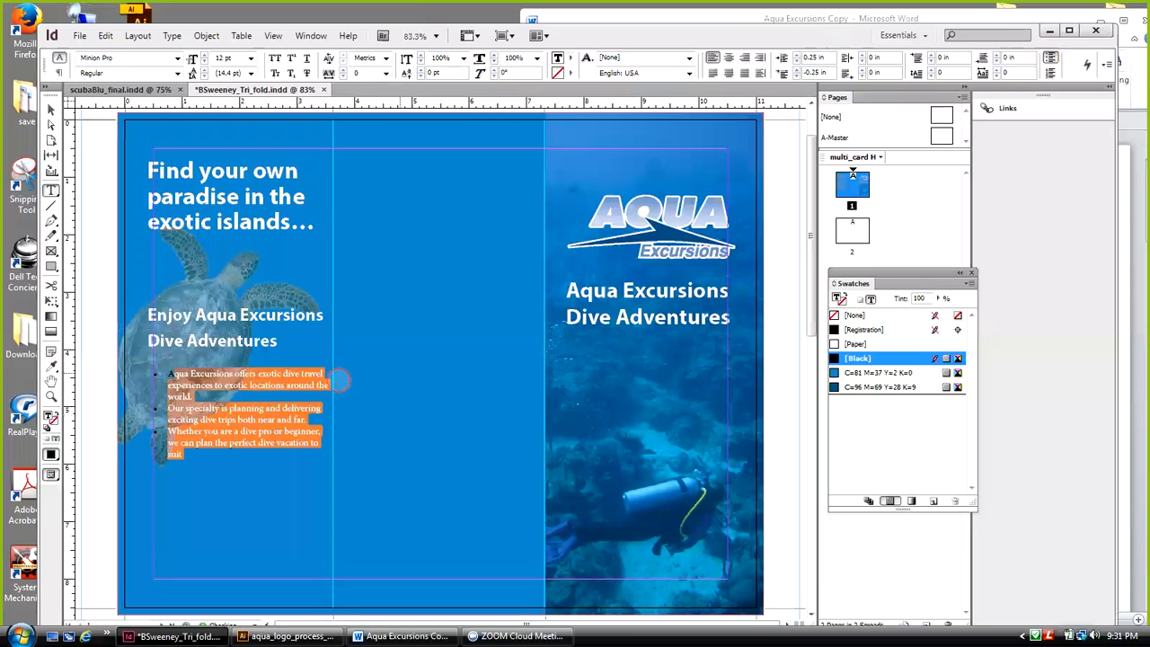
Check the bullet type specification in Word and set the bulleted text's font to Myriad Pro Semibold
click(192, 453)
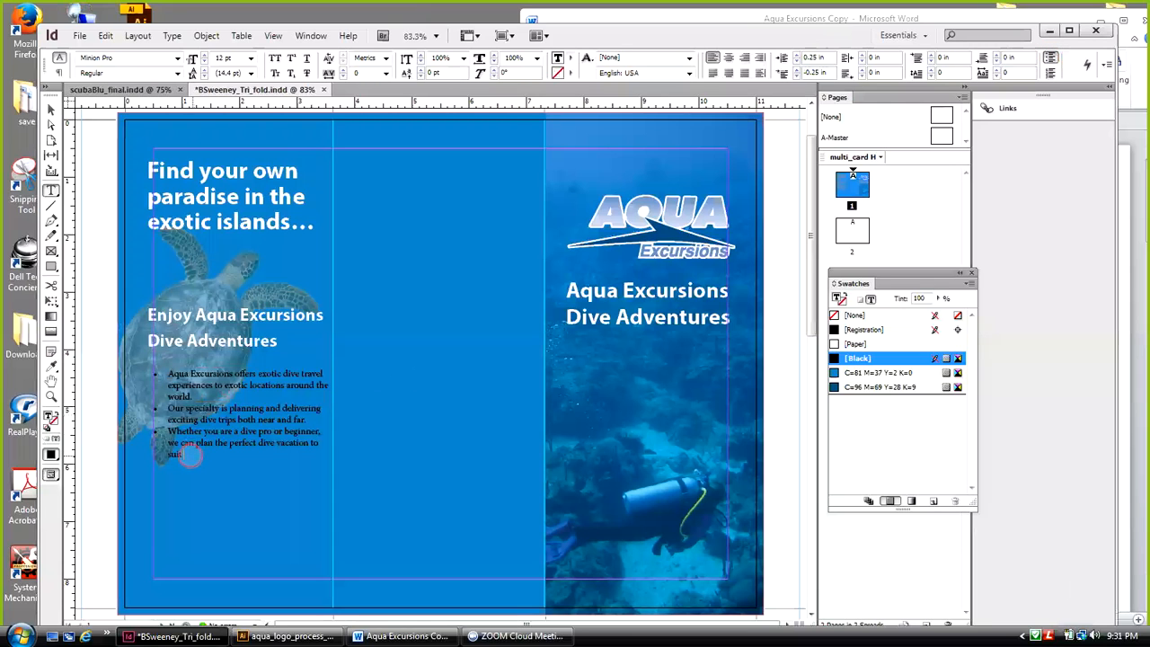
drag(183, 454, 162, 374)
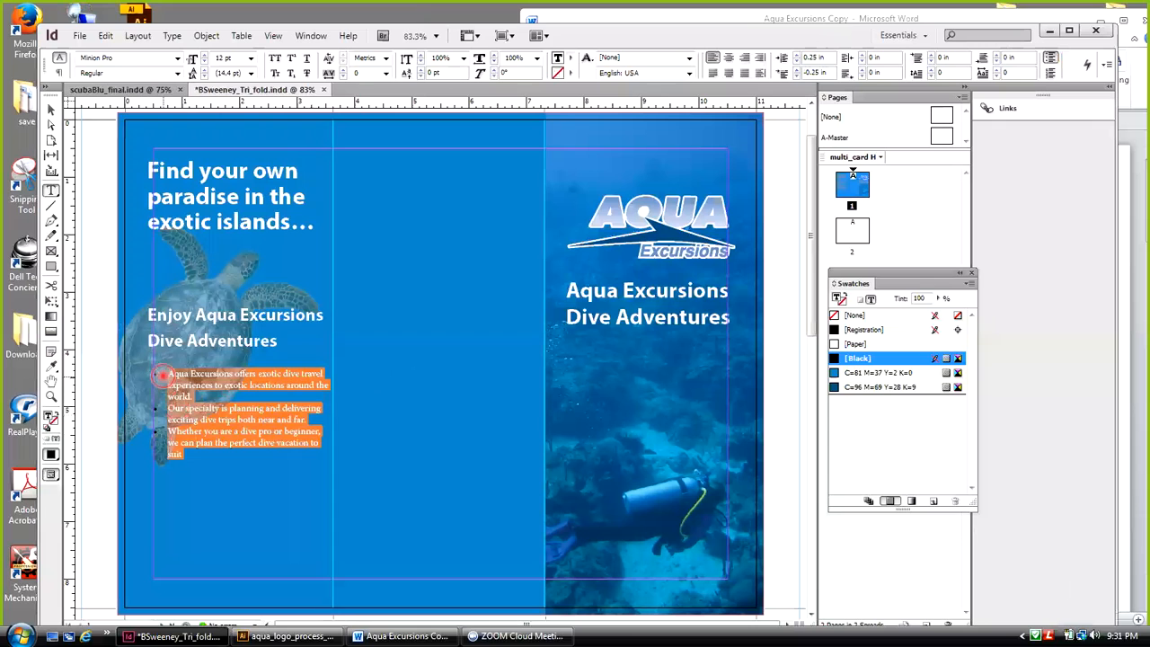
click(177, 73)
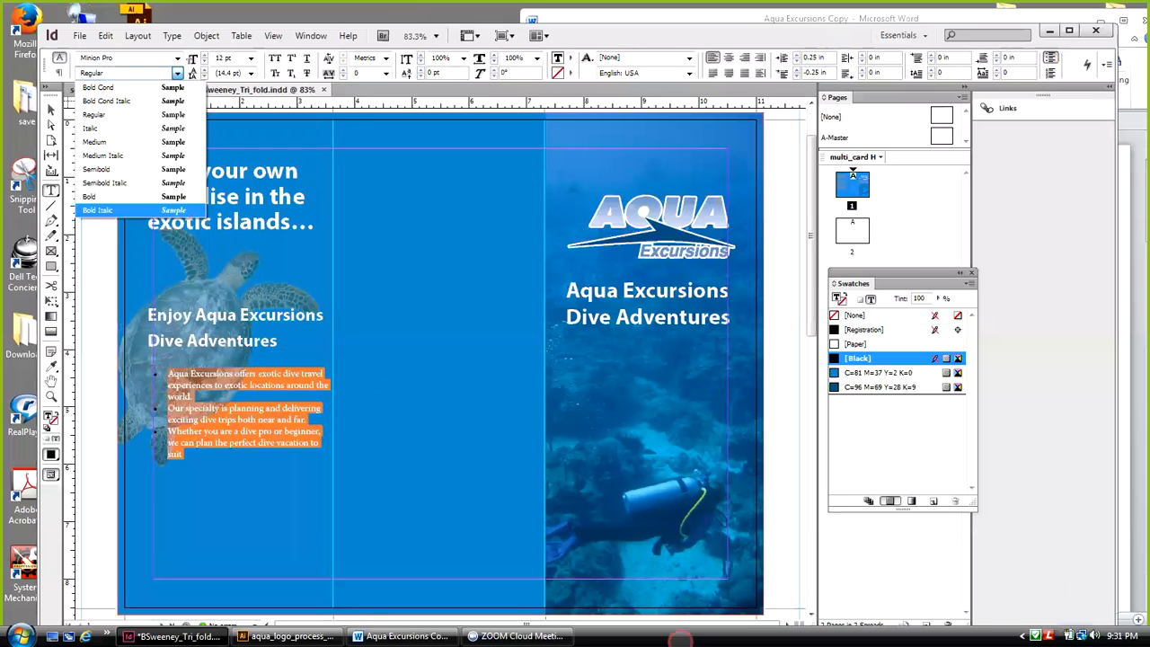
click(400, 636)
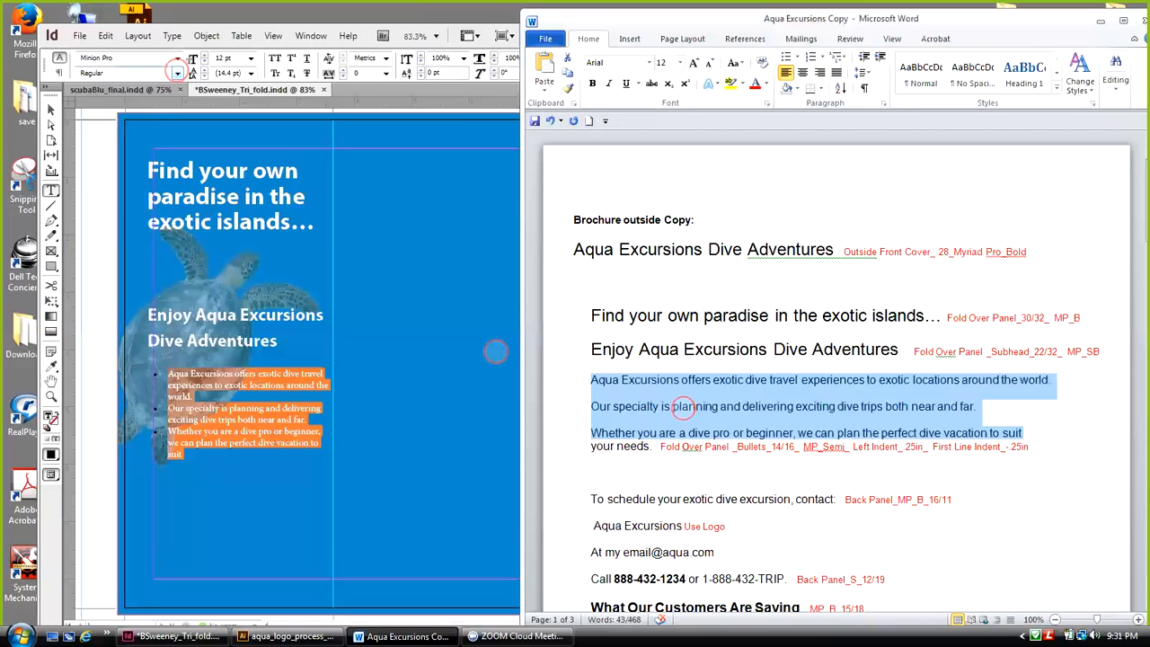
click(177, 72)
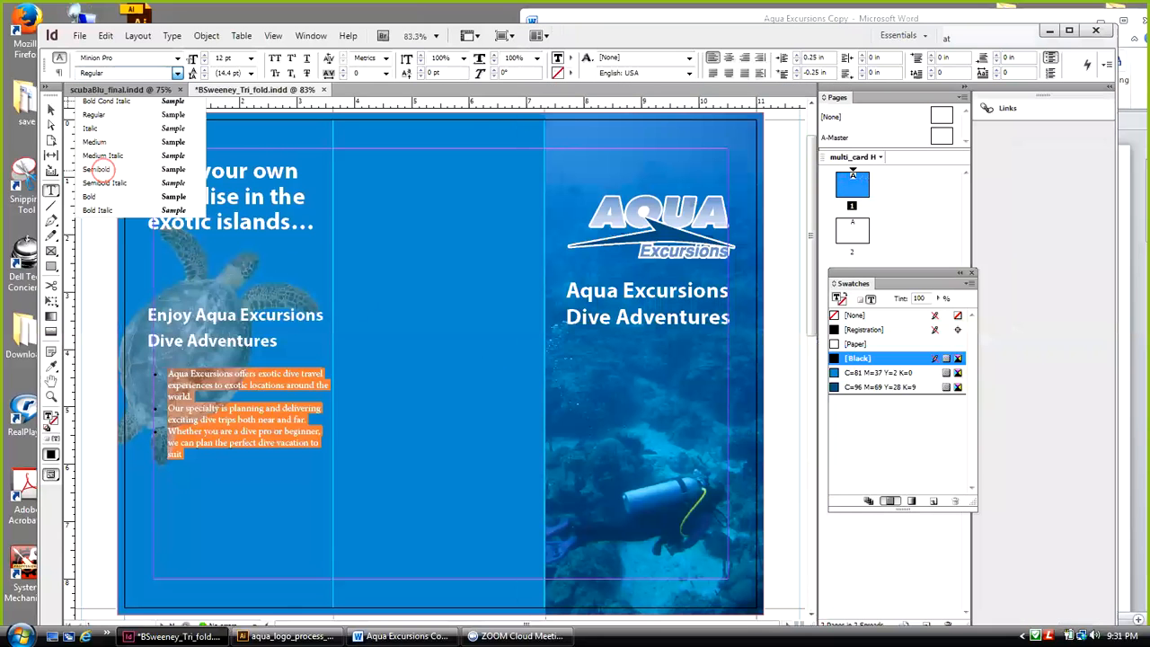
click(99, 170)
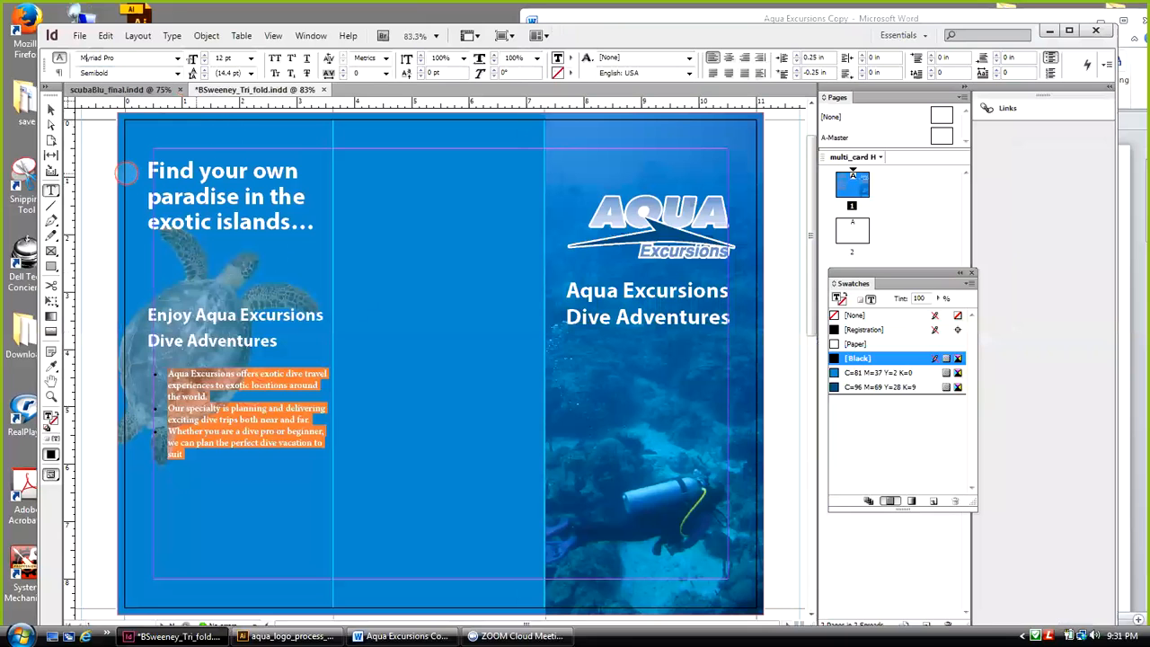
Set the space after each bulleted paragraph to 0.1875 in
click(52, 108)
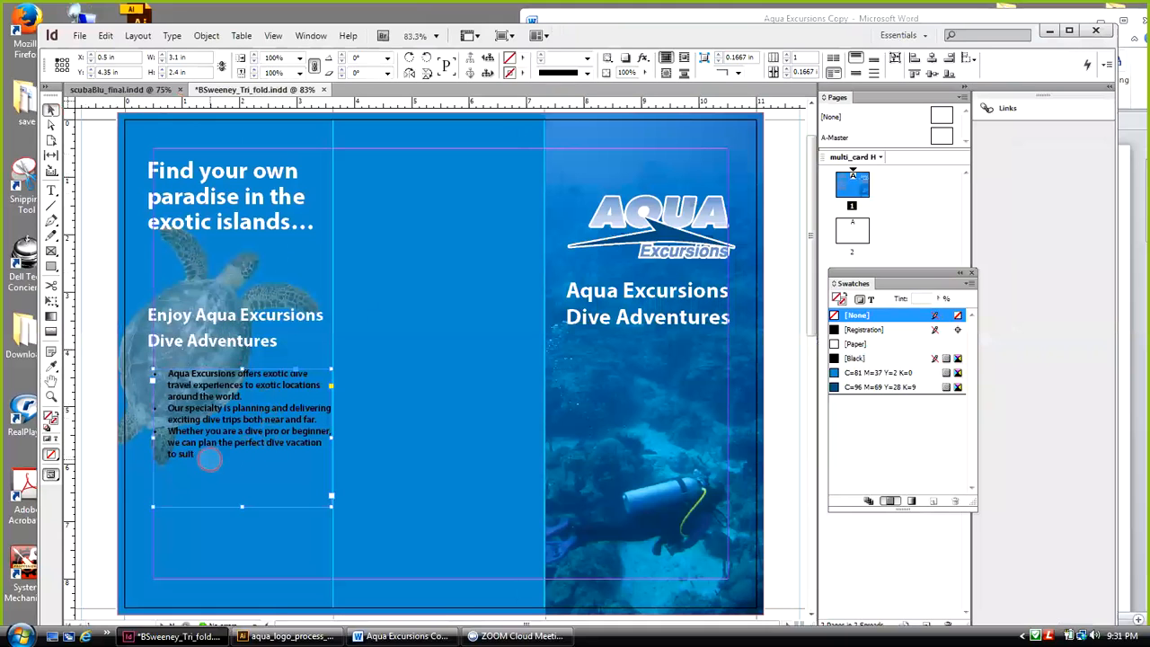
double_click(191, 454)
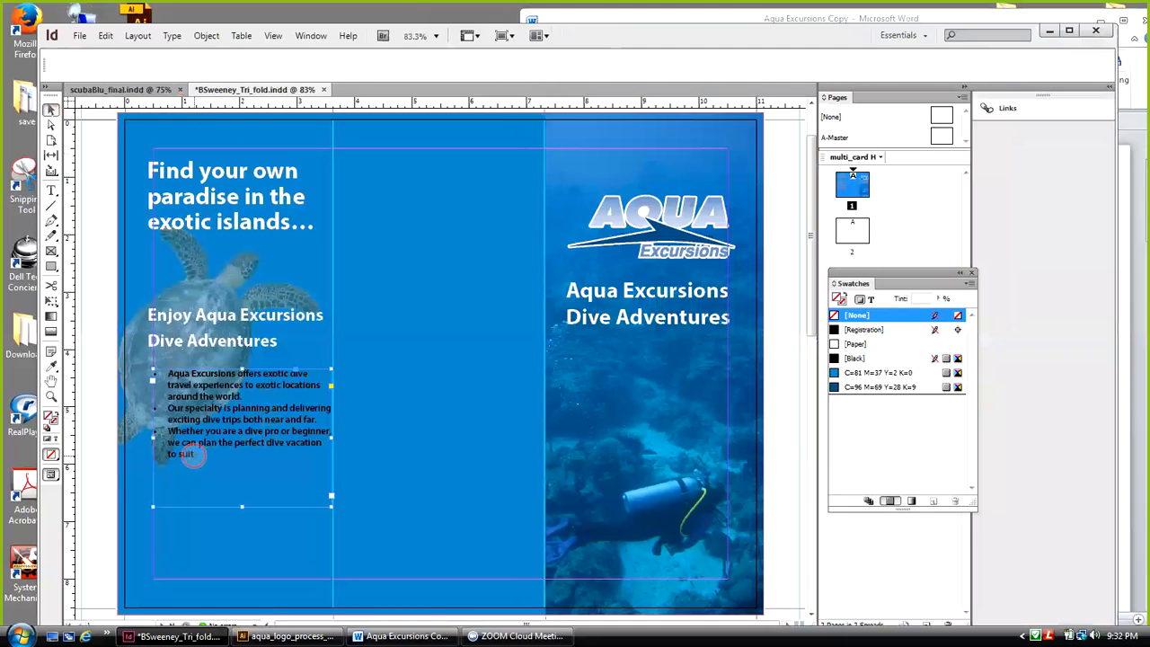
drag(194, 453, 149, 374)
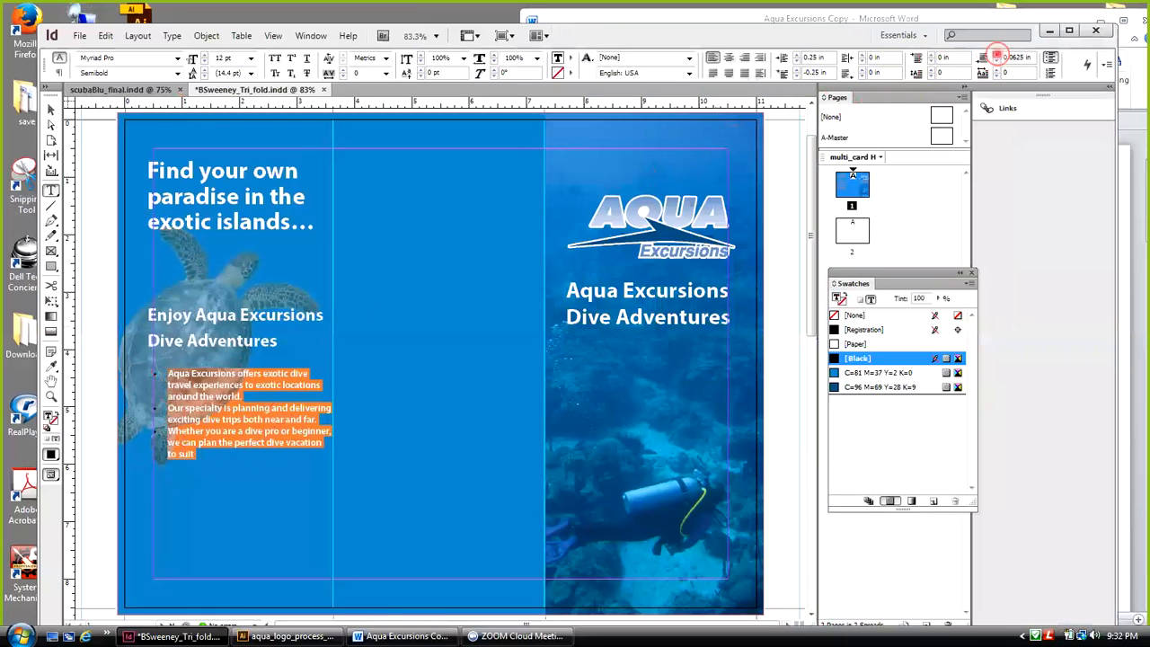
click(996, 55)
click(996, 56)
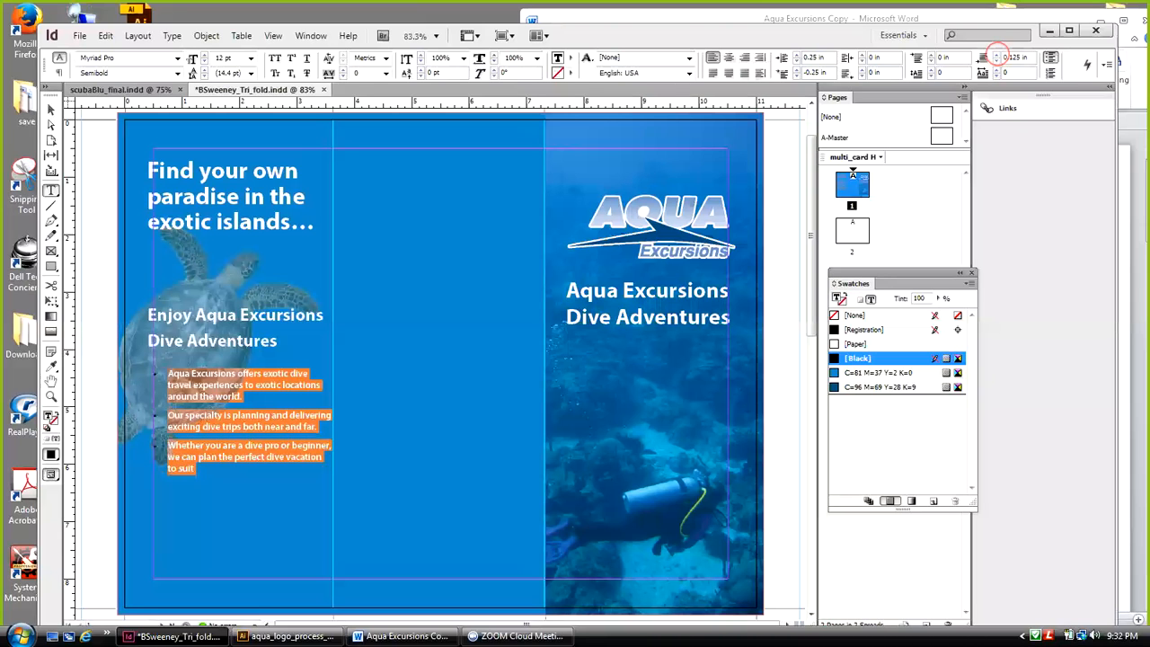
click(996, 55)
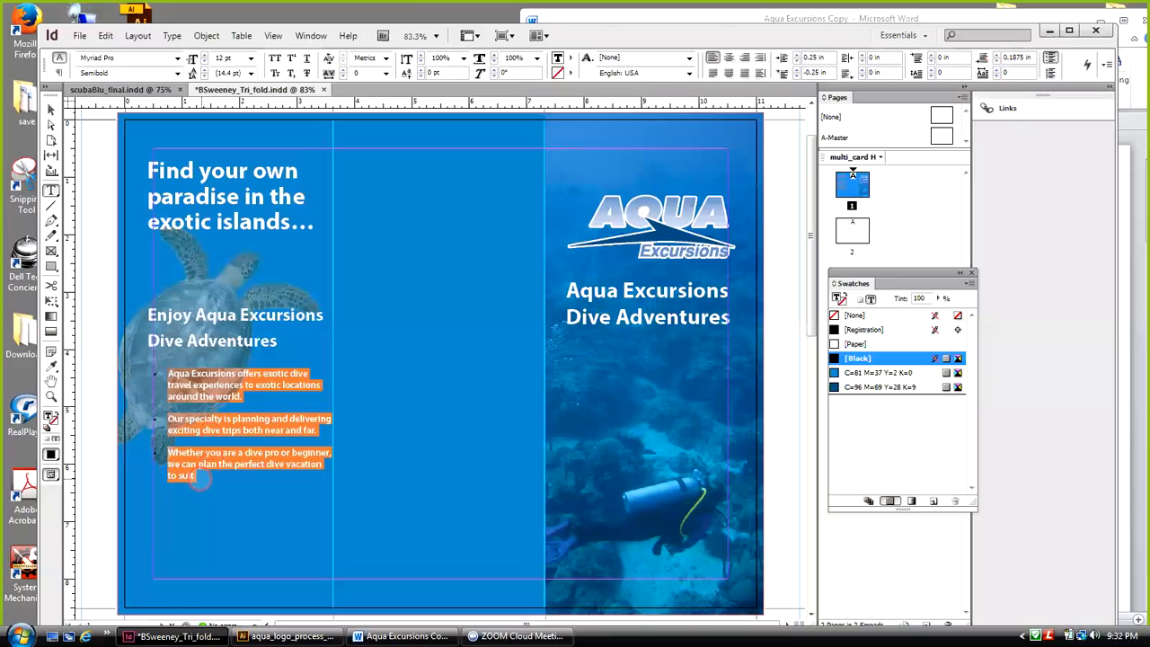
Apply the [Paper] swatch to all the bulleted text
click(203, 478)
drag(203, 478, 151, 372)
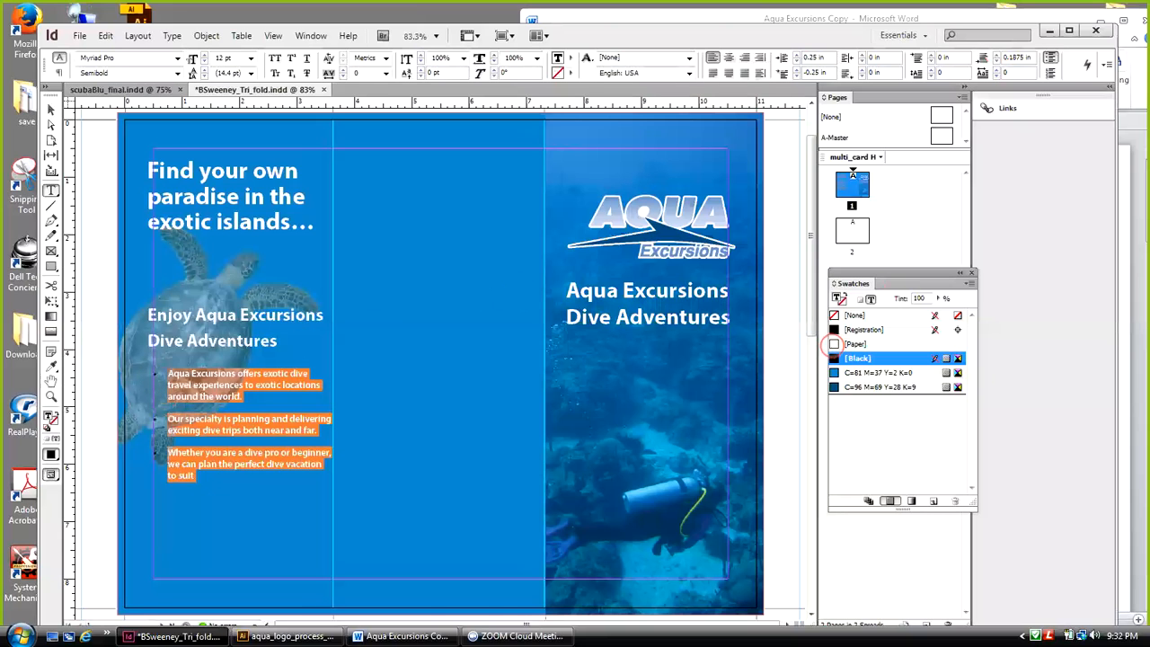
click(834, 345)
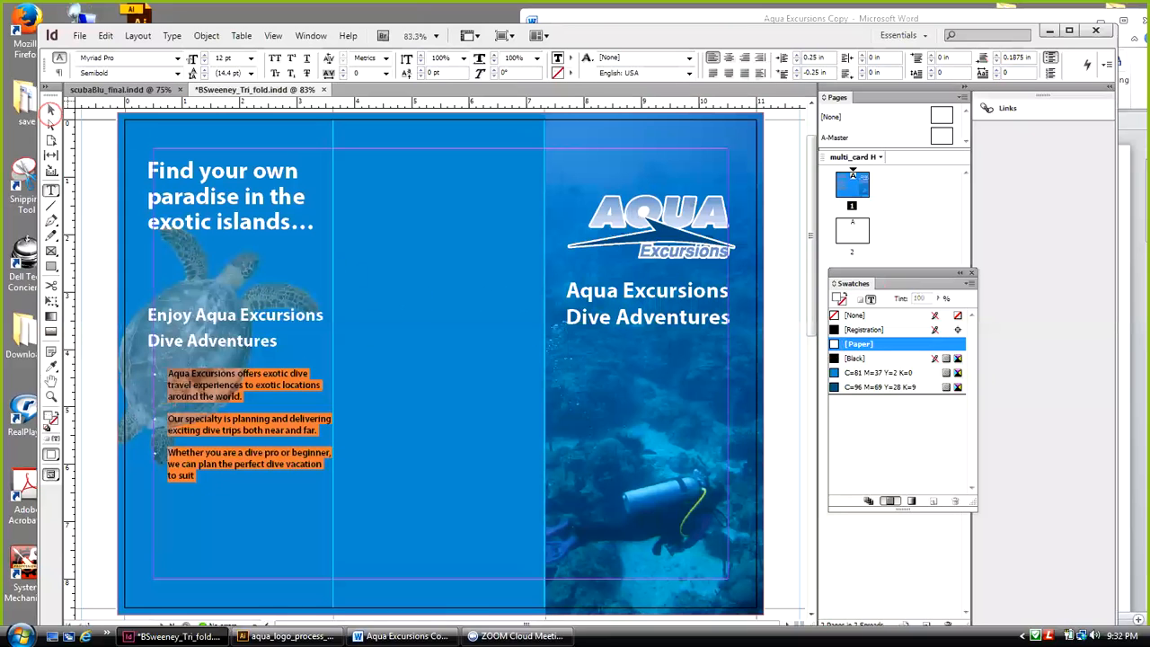
Nudge the bulleted text frame left to X 0.4444 in, toward alignment with the subhead above it
click(51, 110)
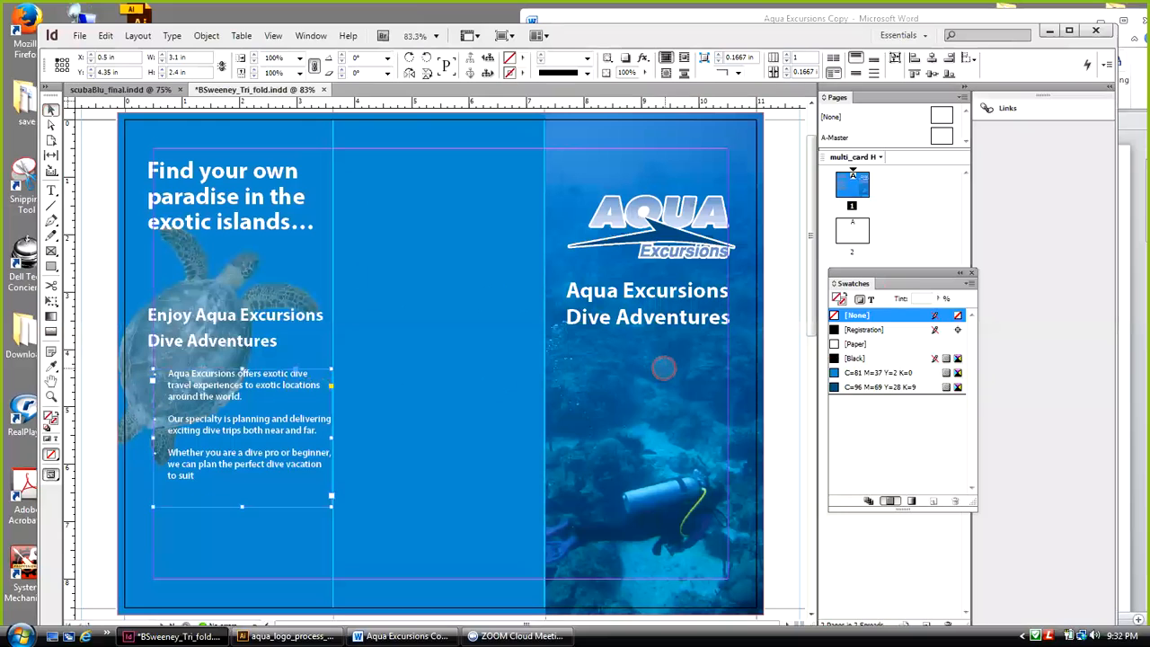
key(Left)
key(Left)
key(Left)
key(Left)
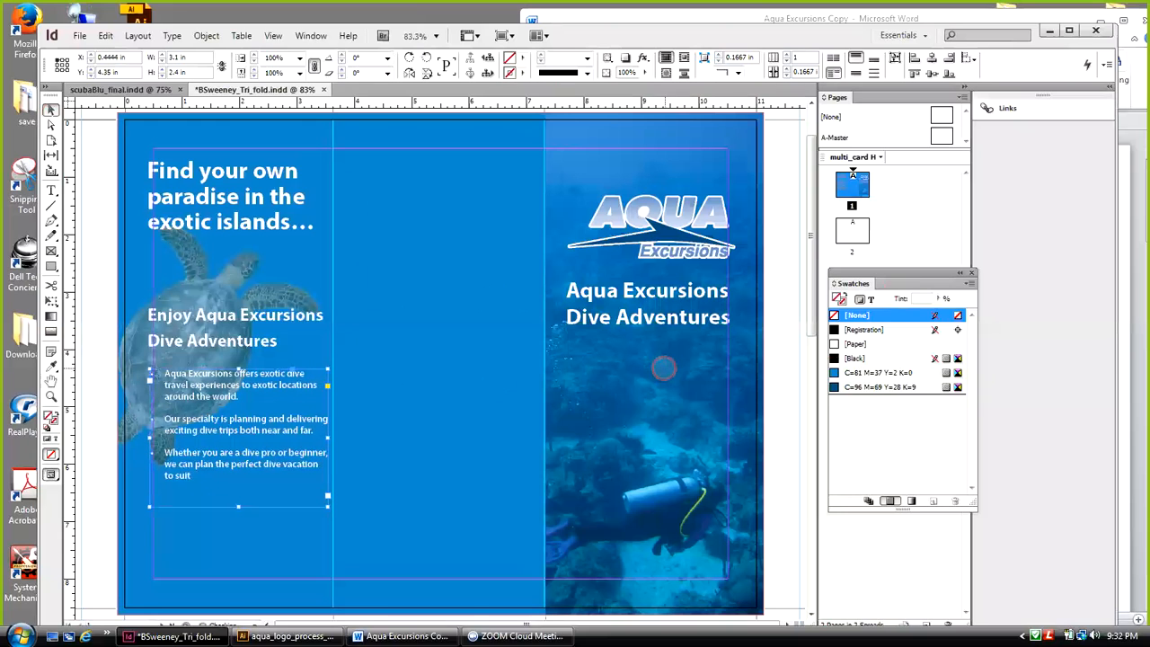
Nudge the bulleted text frame left to X 0.4306 in and save the brochure
key(Left)
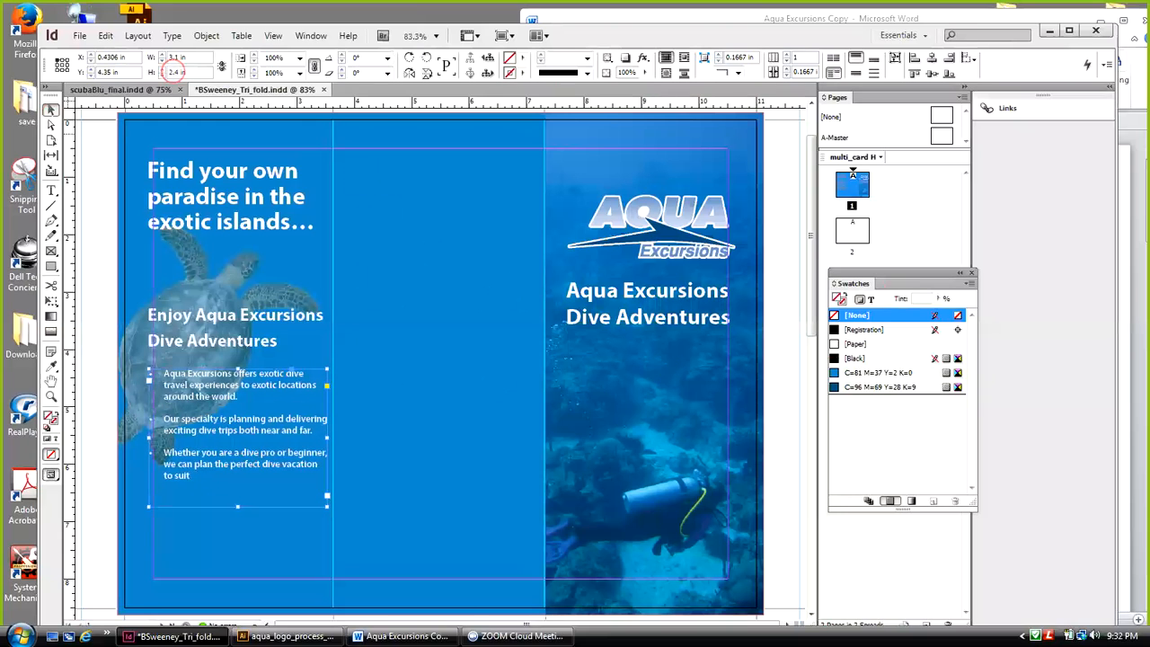
click(79, 35)
click(100, 136)
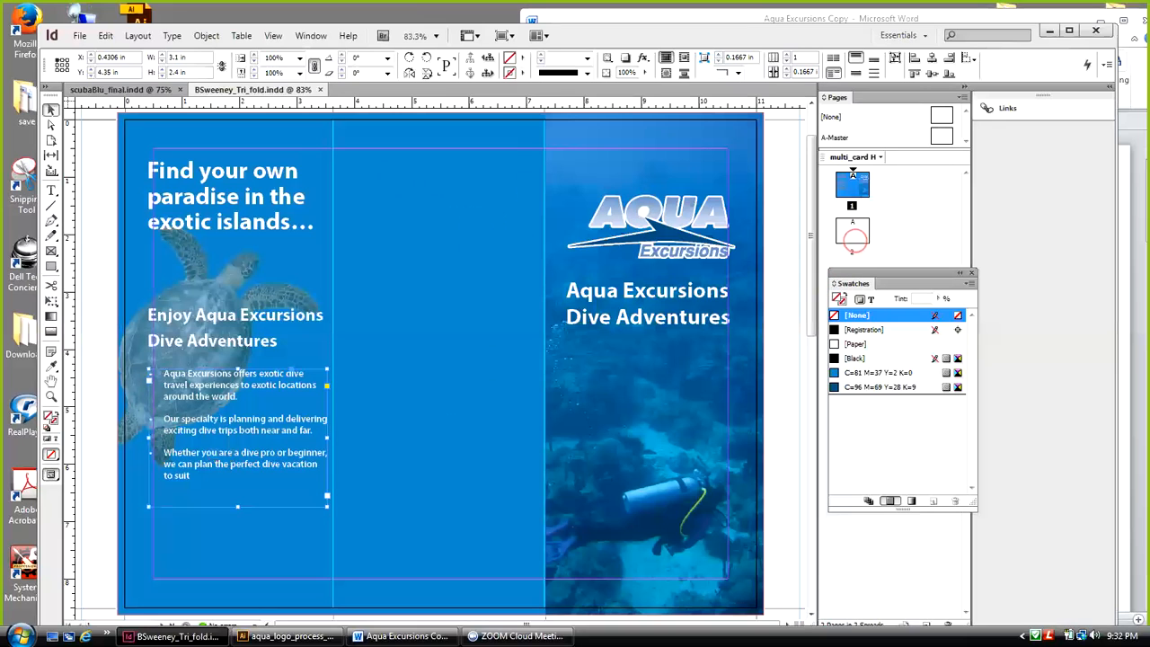
Go to page 2 of the brochure and examine page 2 of the scubaBlu_final.indd sample with its guides shown
double_click(852, 234)
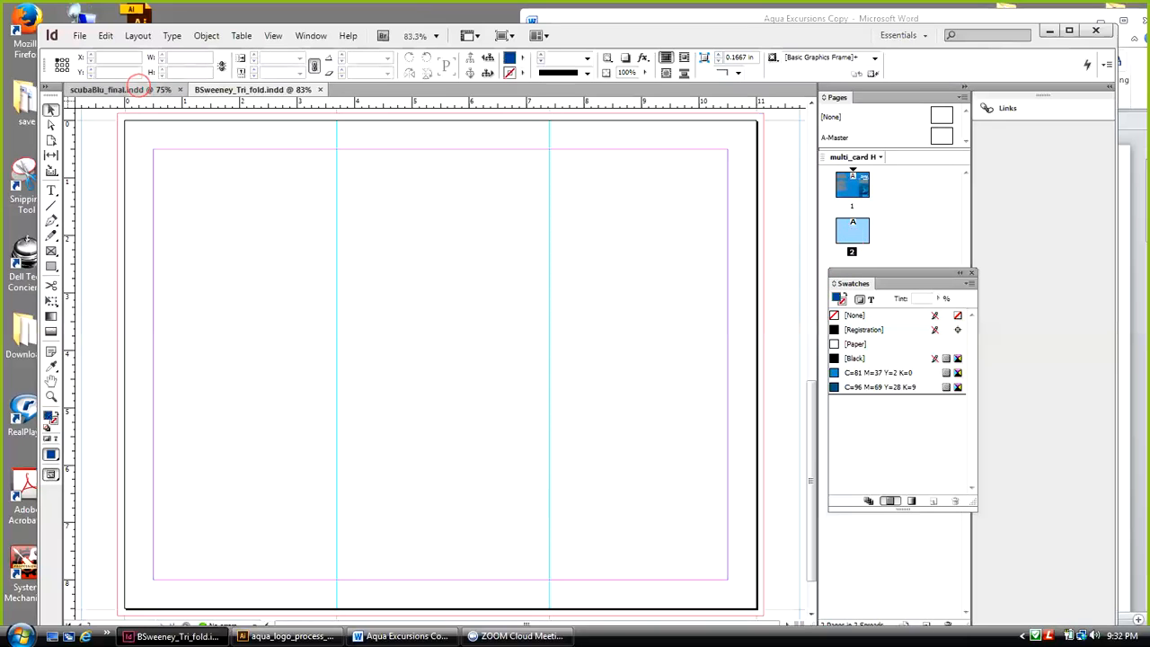
click(135, 87)
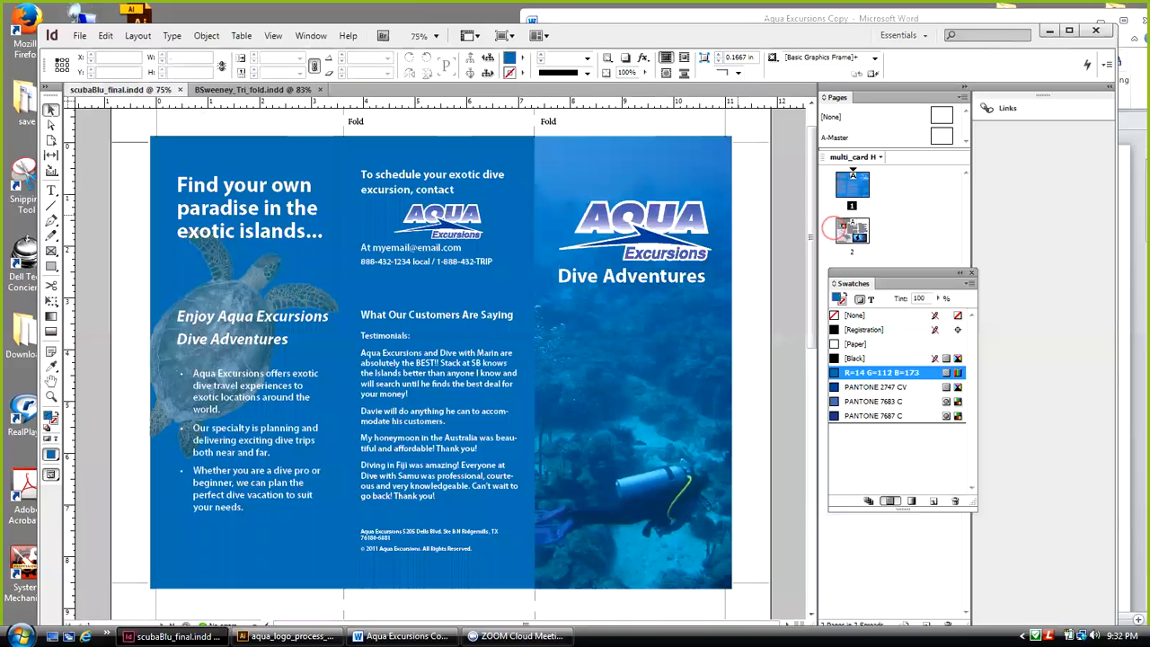
double_click(849, 232)
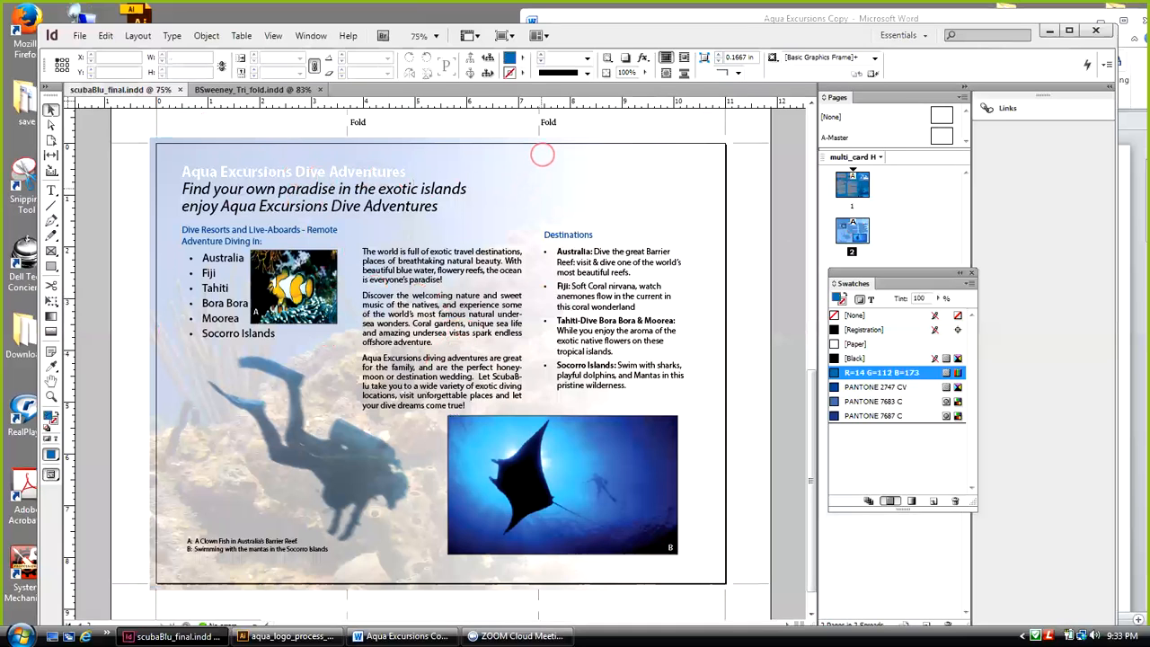
drag(68, 232, 346, 251)
drag(69, 261, 72, 350)
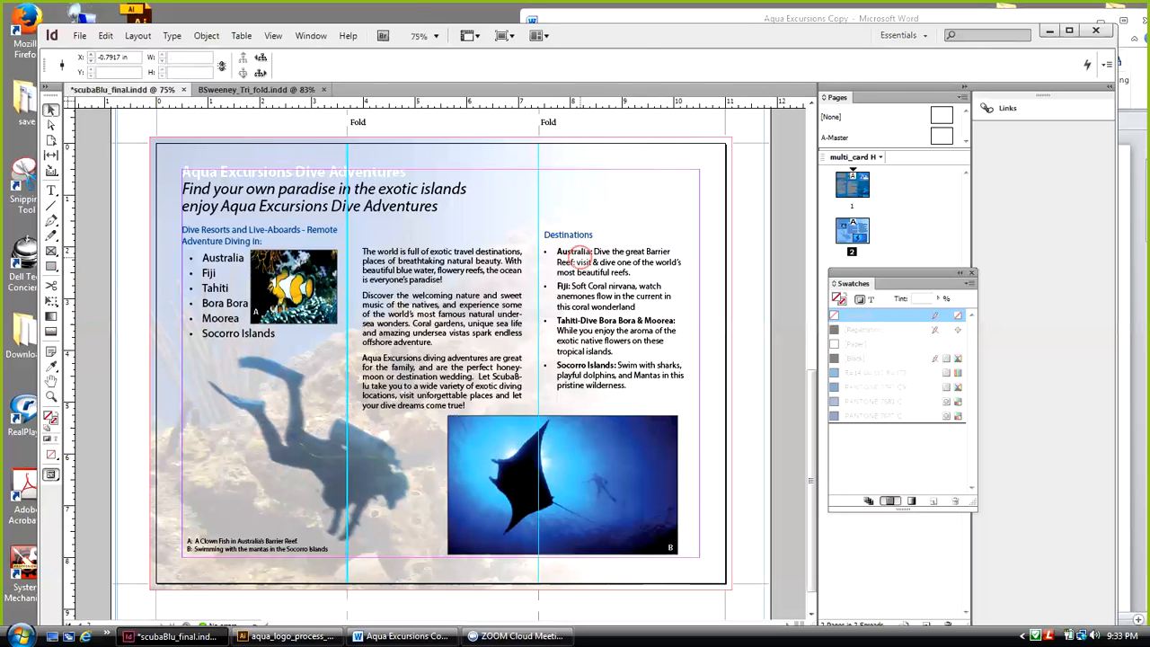
Nudge the sample's Destinations text frame right to X 7.625 in, away from the second fold, and deselect it
click(579, 256)
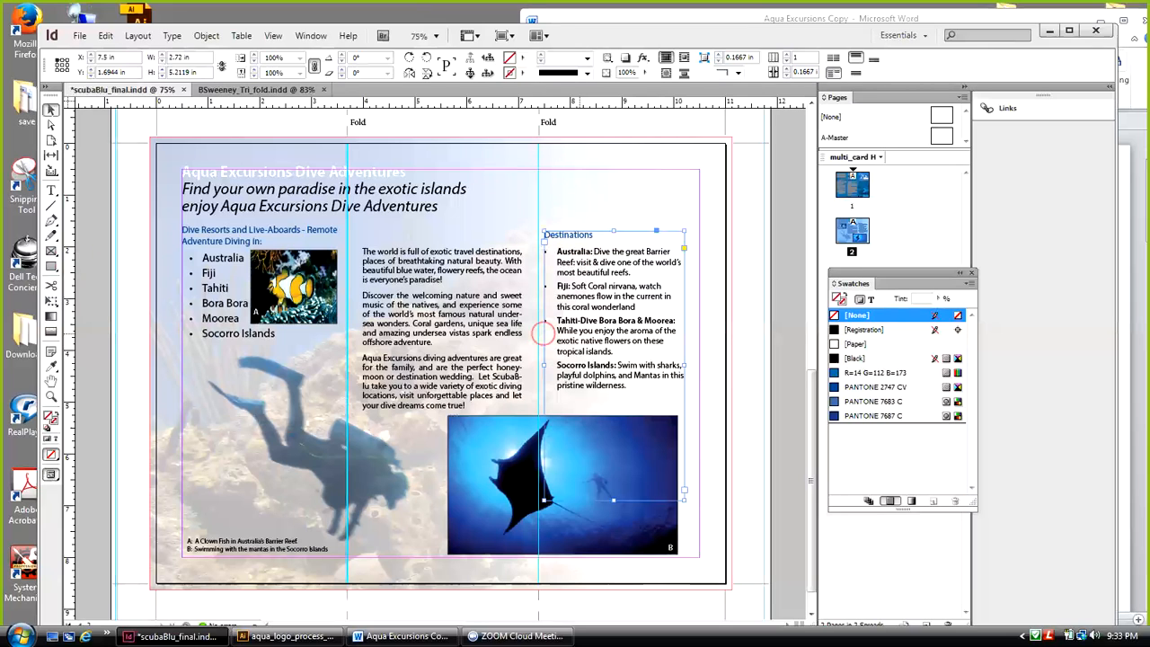
key(Right)
key(Right)
key(Right)
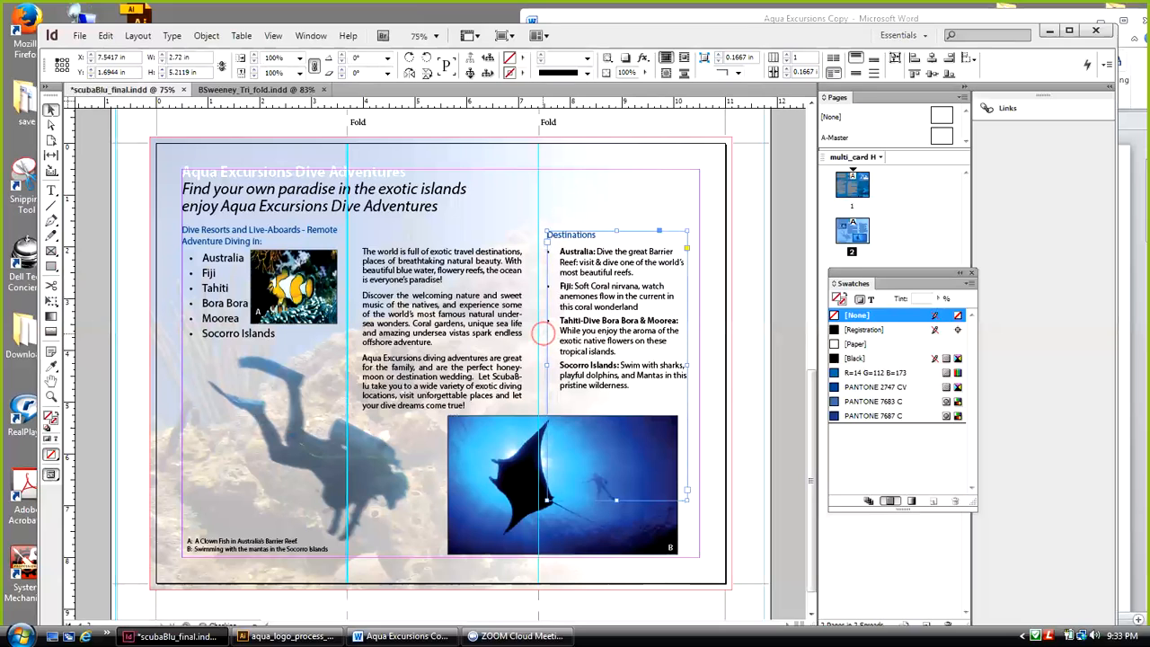
key(Right)
key(Right)
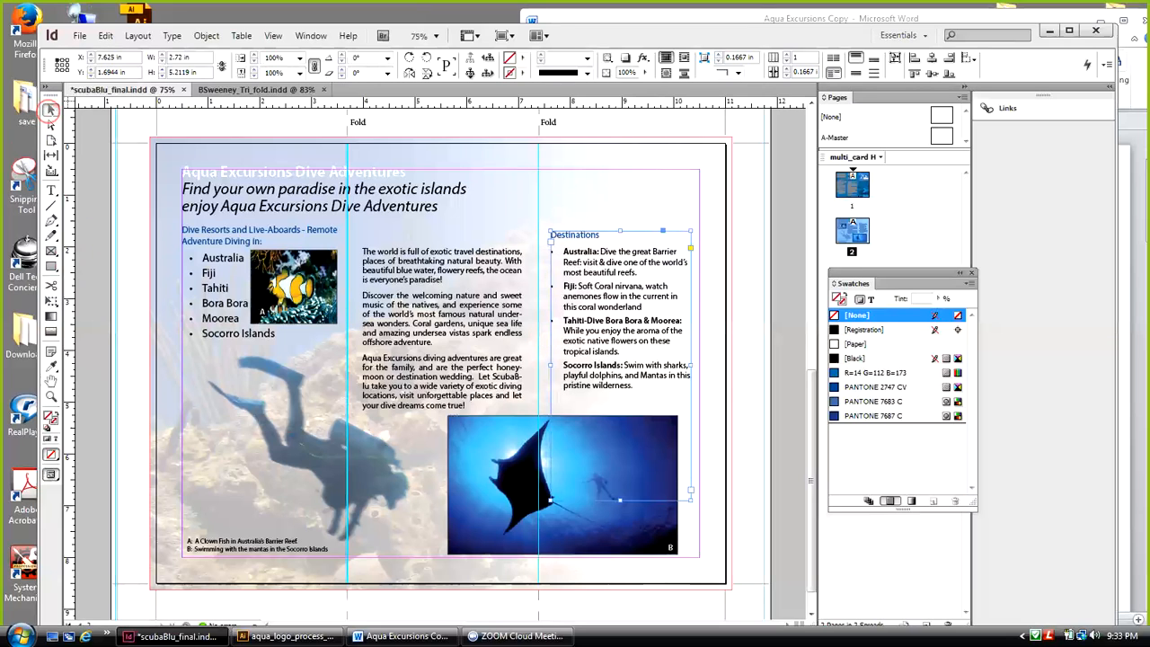
click(90, 142)
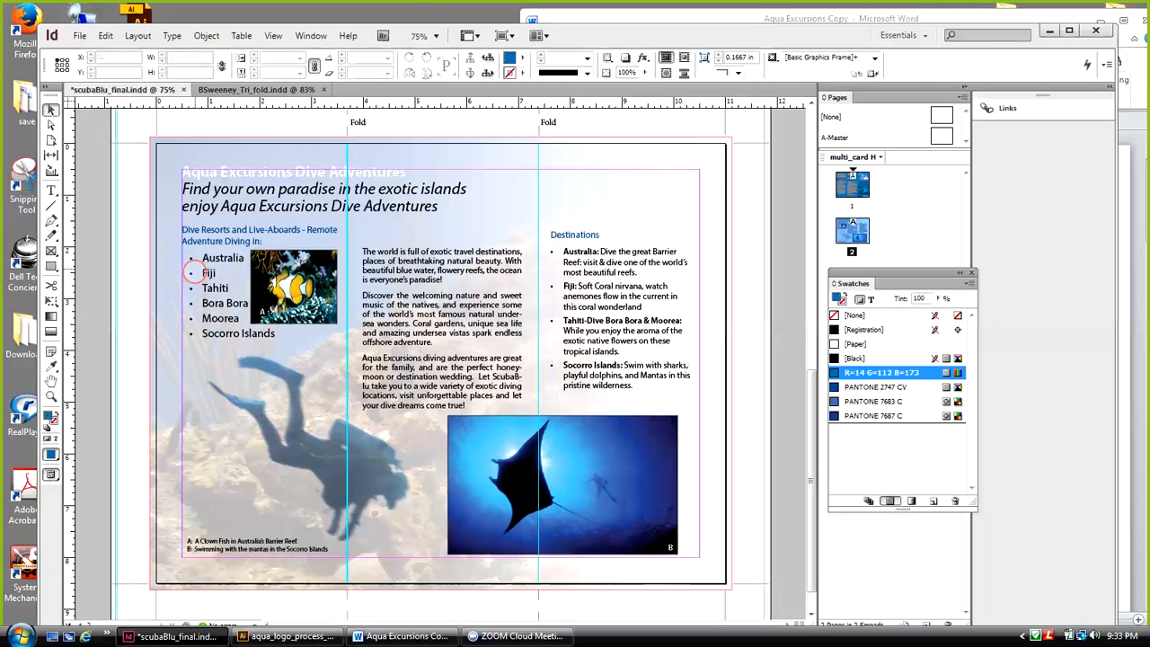
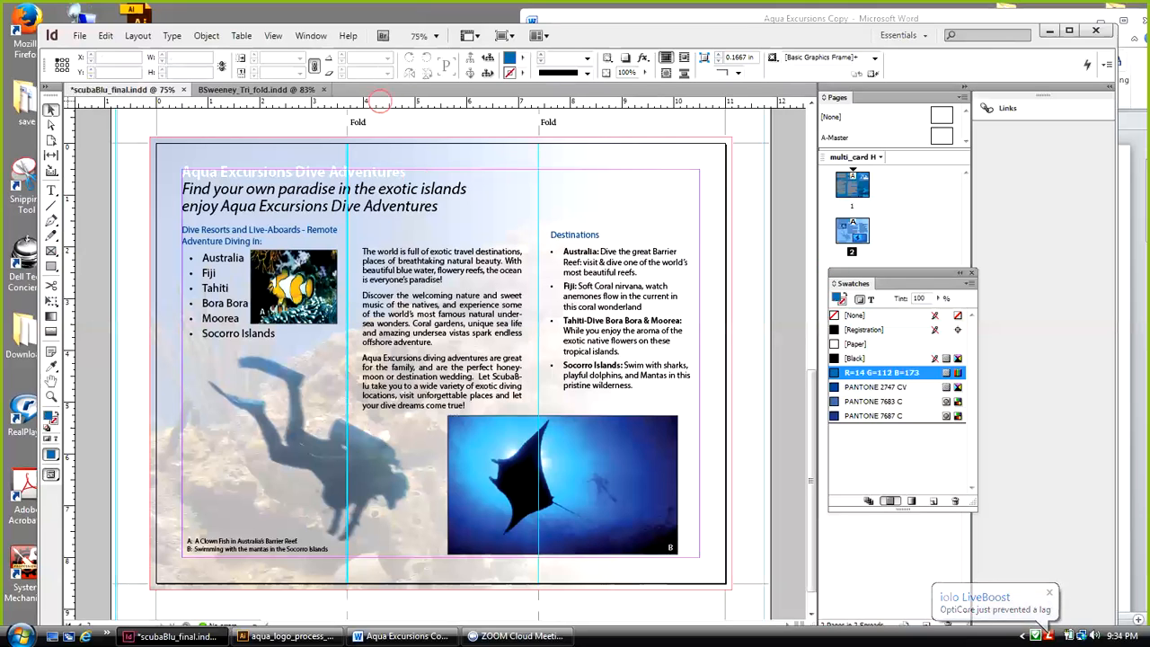
click(280, 89)
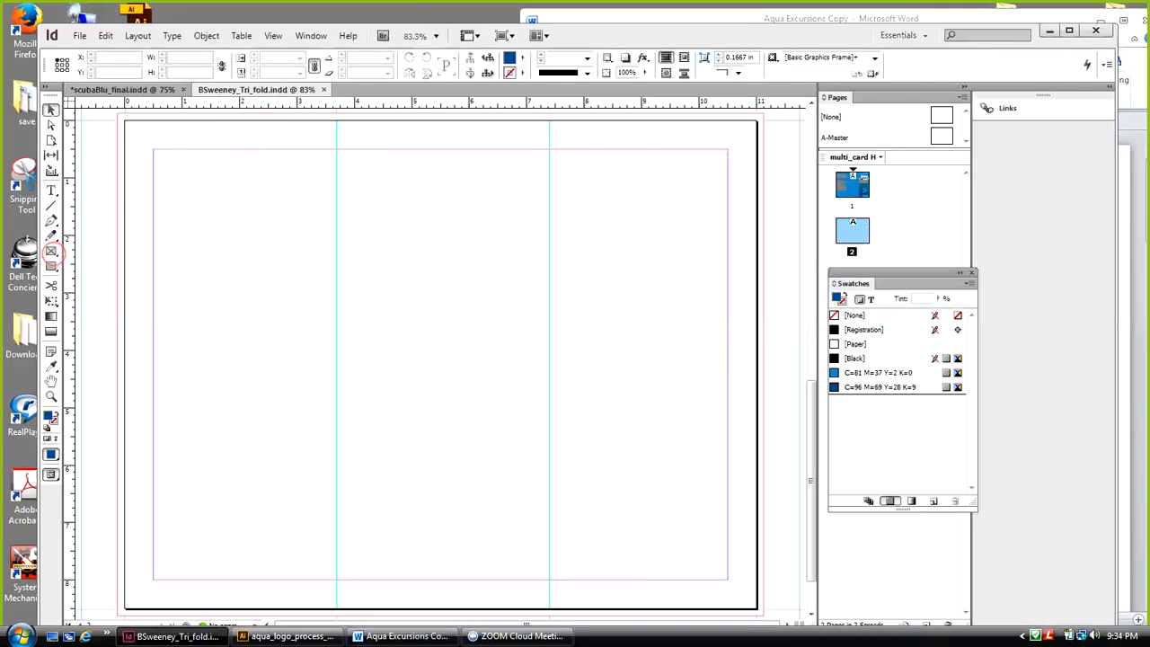
click(51, 251)
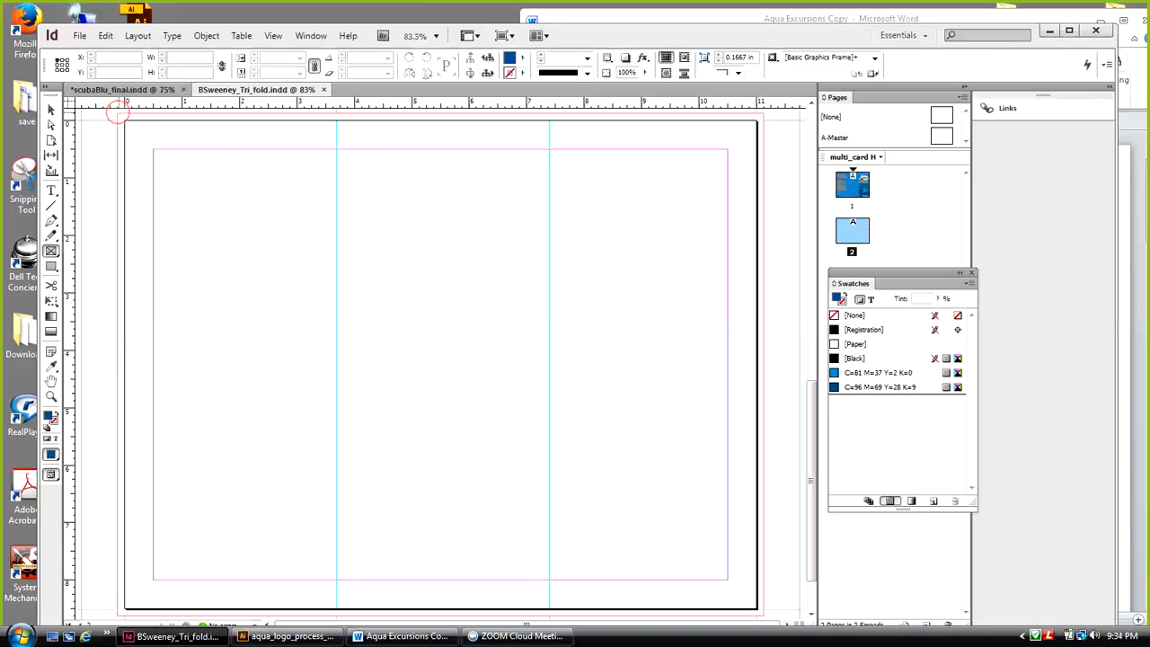
drag(126, 120, 763, 614)
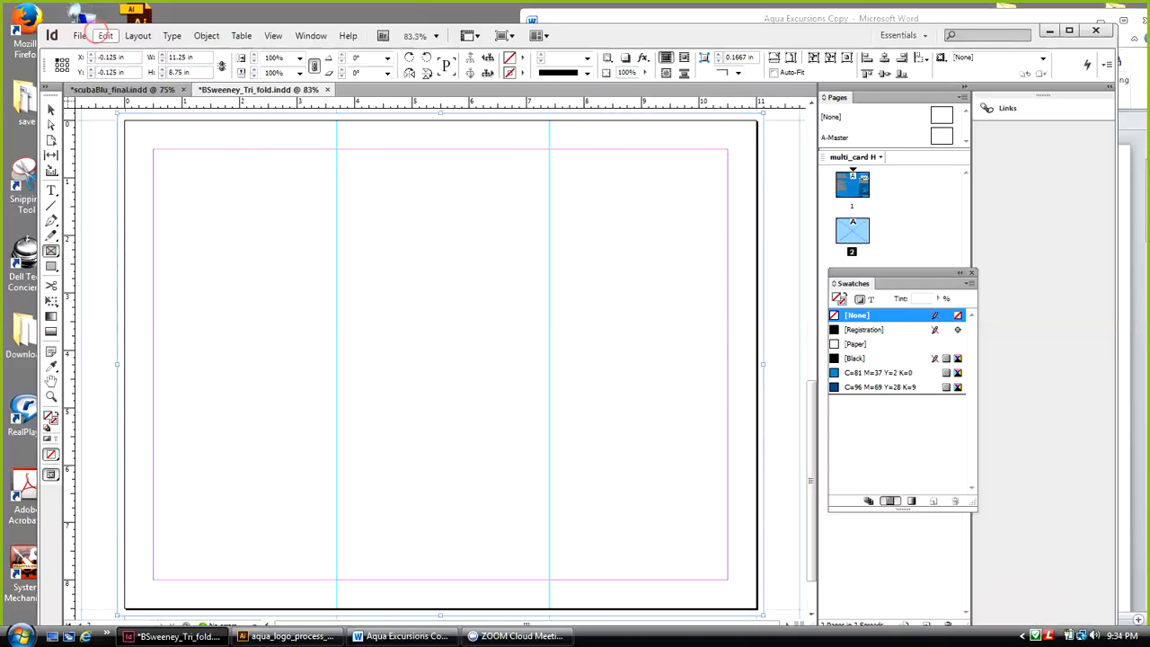
Place the reef image from the Images folder into the full-bleed frame on page 2
click(79, 35)
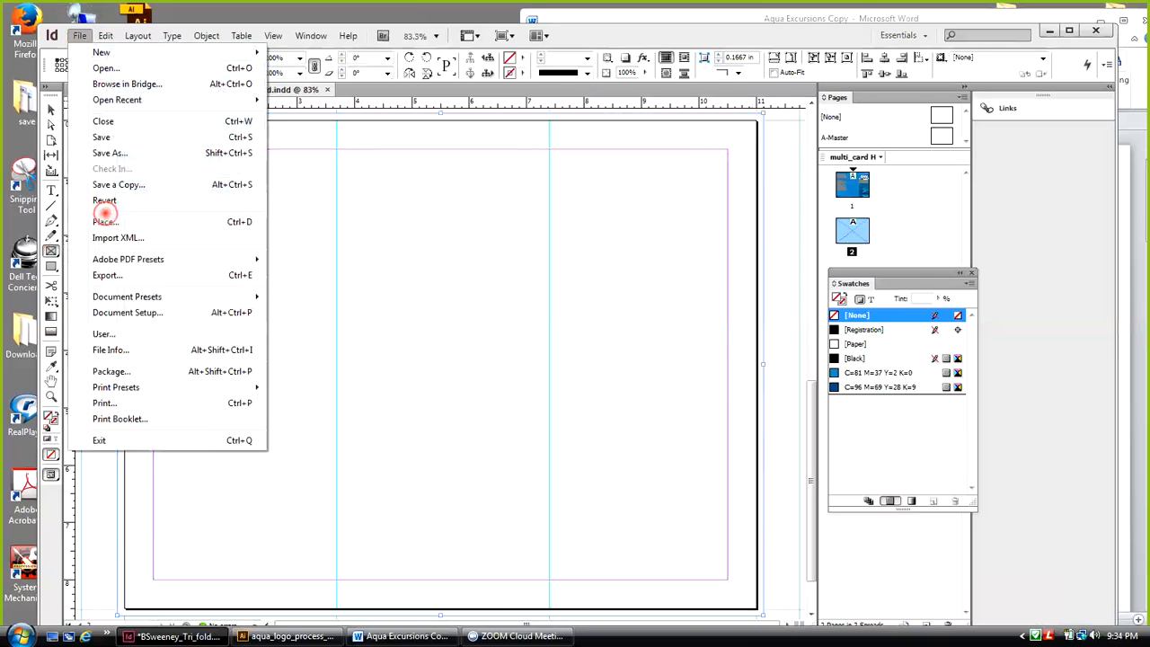
click(103, 221)
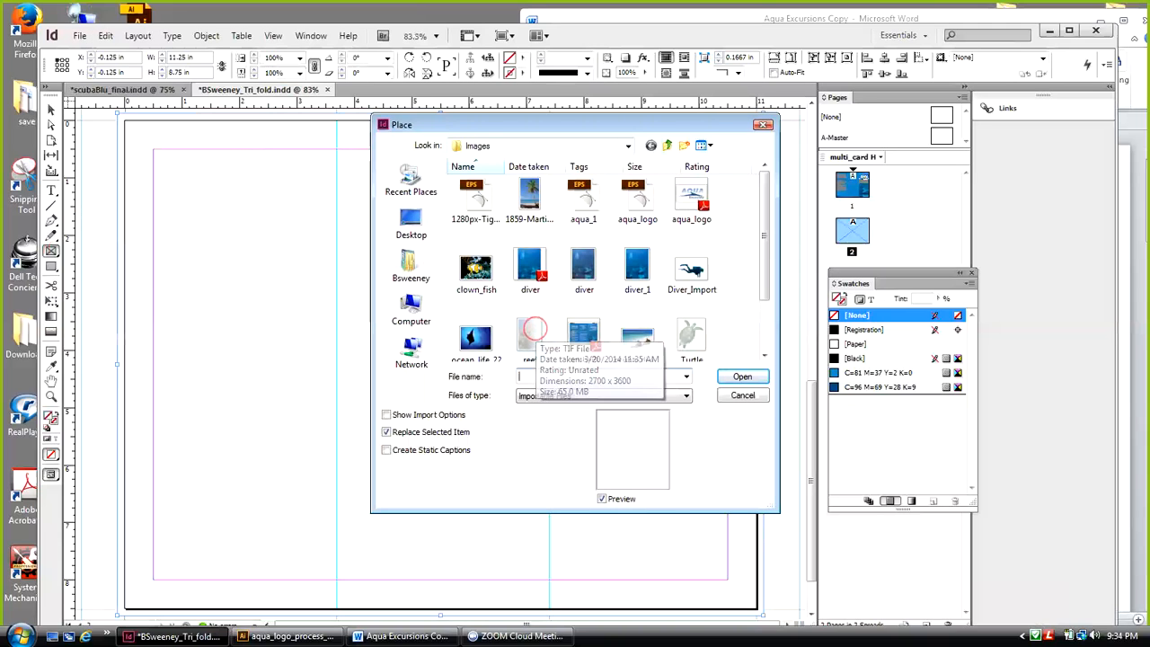
click(532, 334)
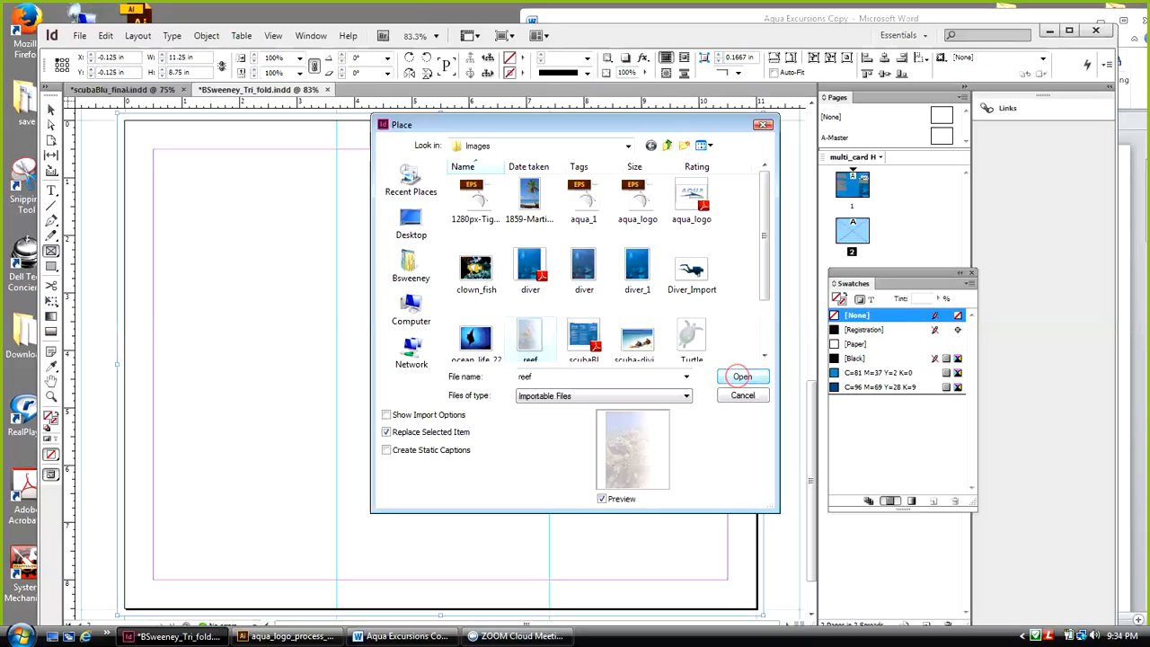
click(741, 376)
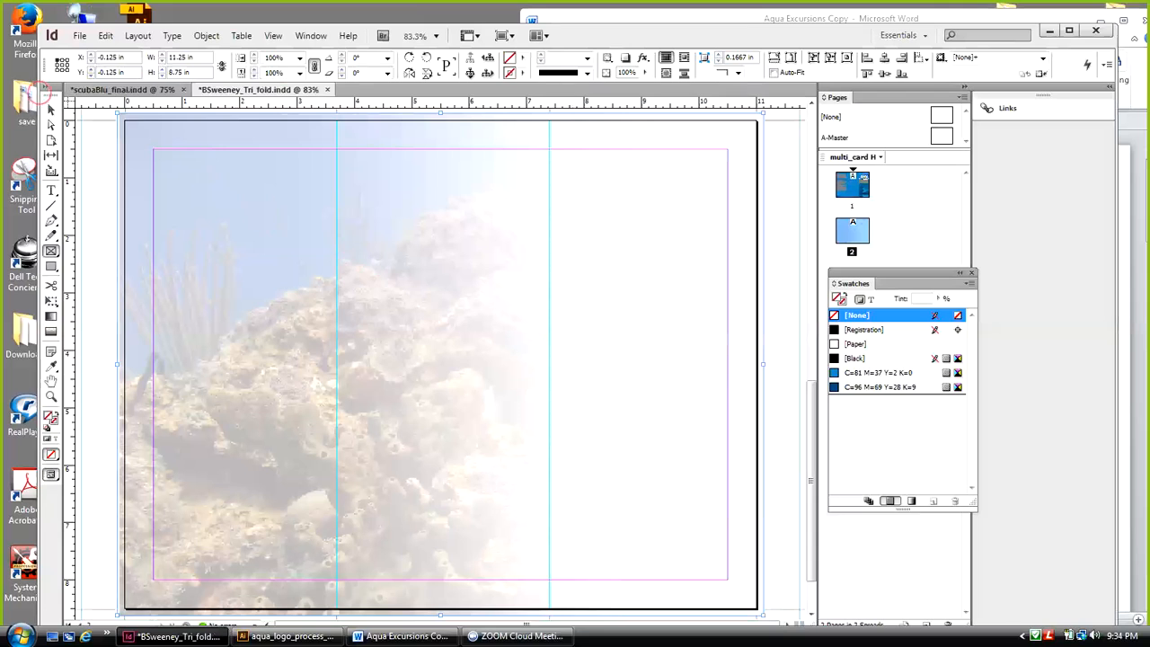
Select the reef image inside its frame to check how far it extends, and reselect the full-bleed frame
click(51, 124)
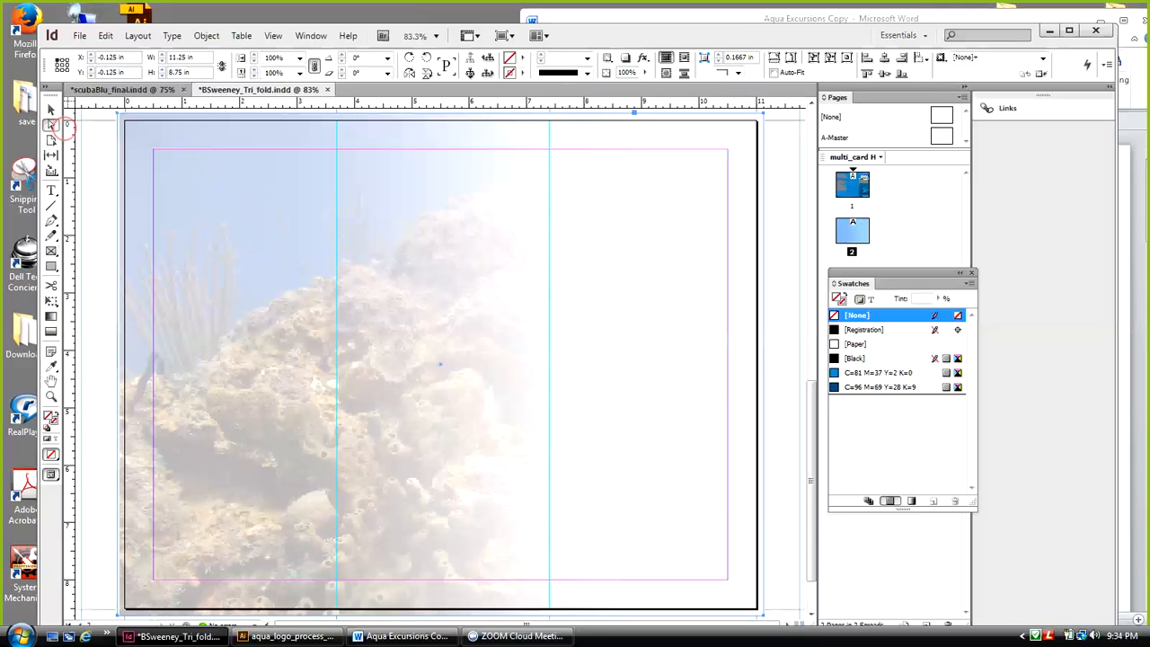
click(185, 176)
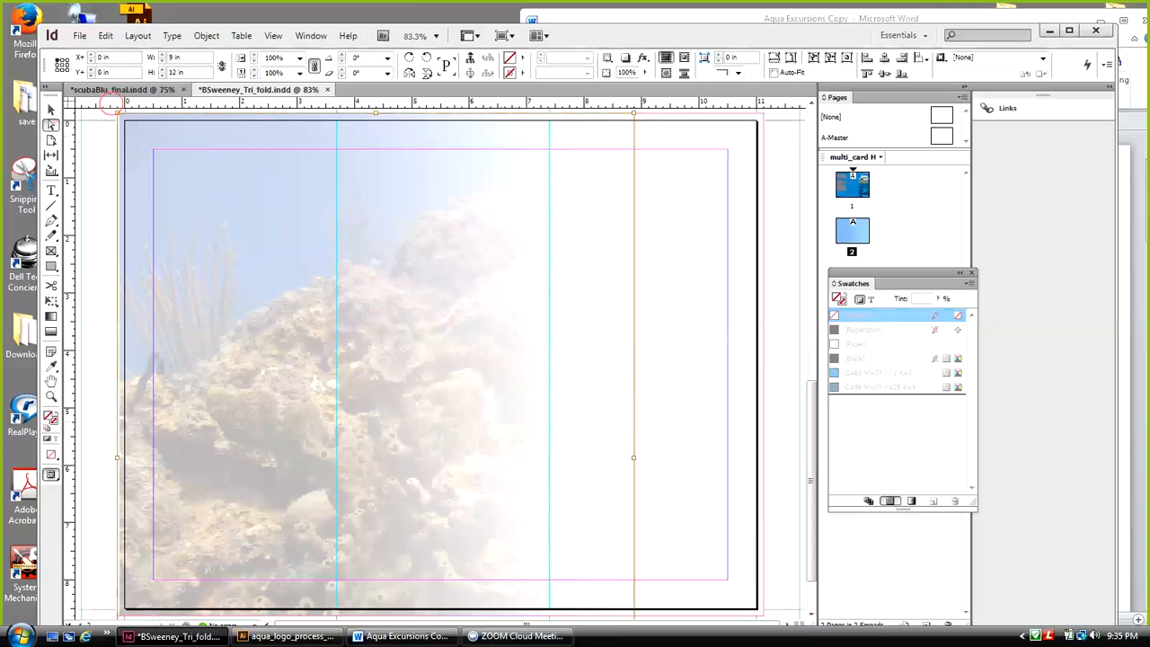
click(51, 109)
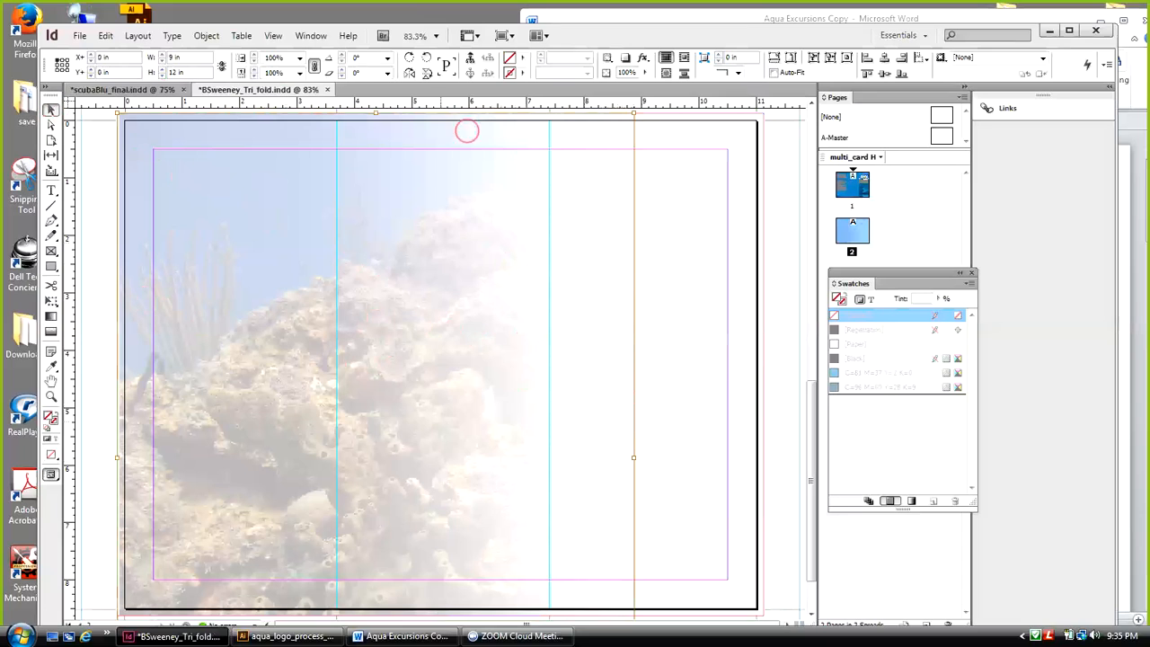
click(51, 123)
click(765, 155)
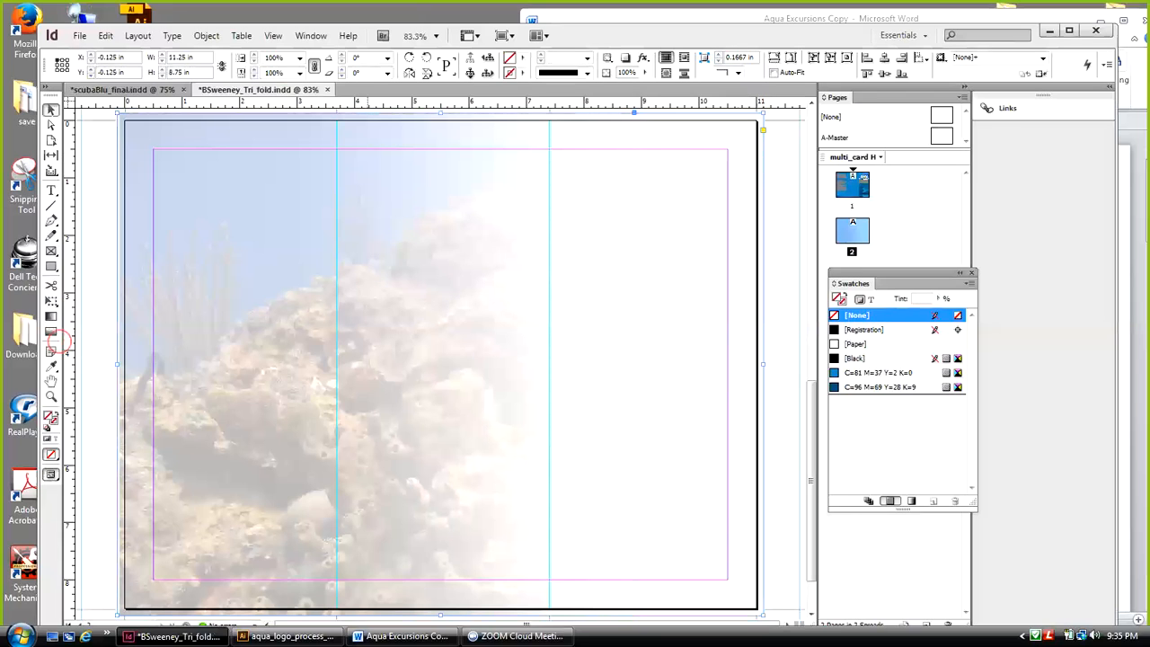
Sample the blue water near the reef image's upper edge as the frame's fill and check its colour values
click(51, 367)
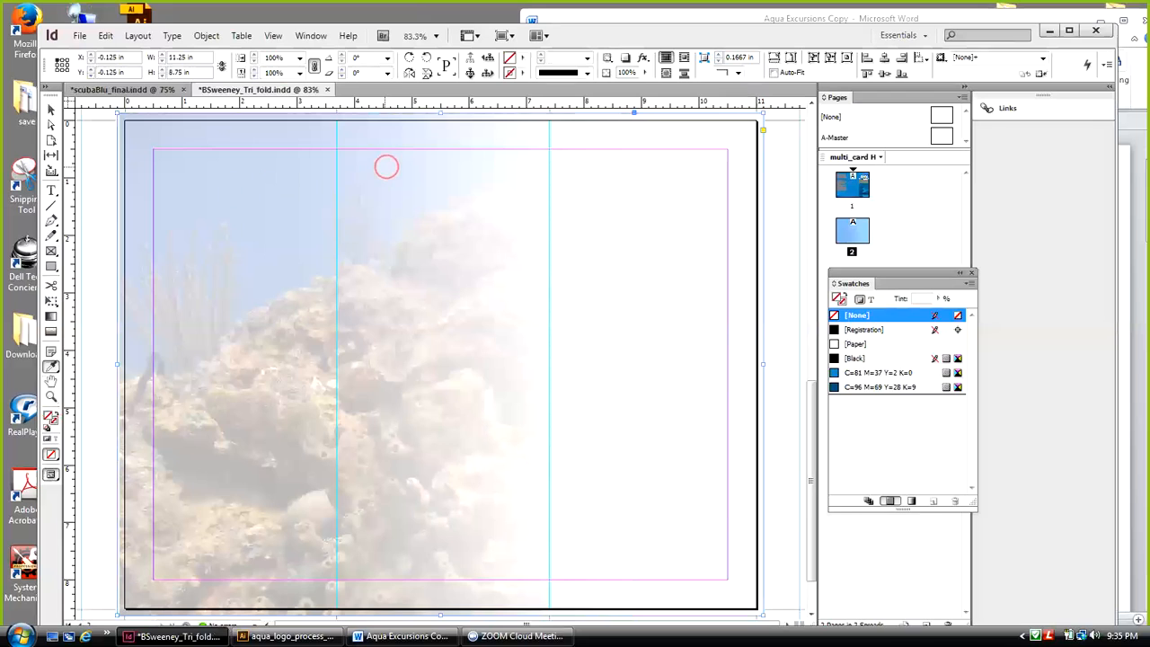
click(386, 166)
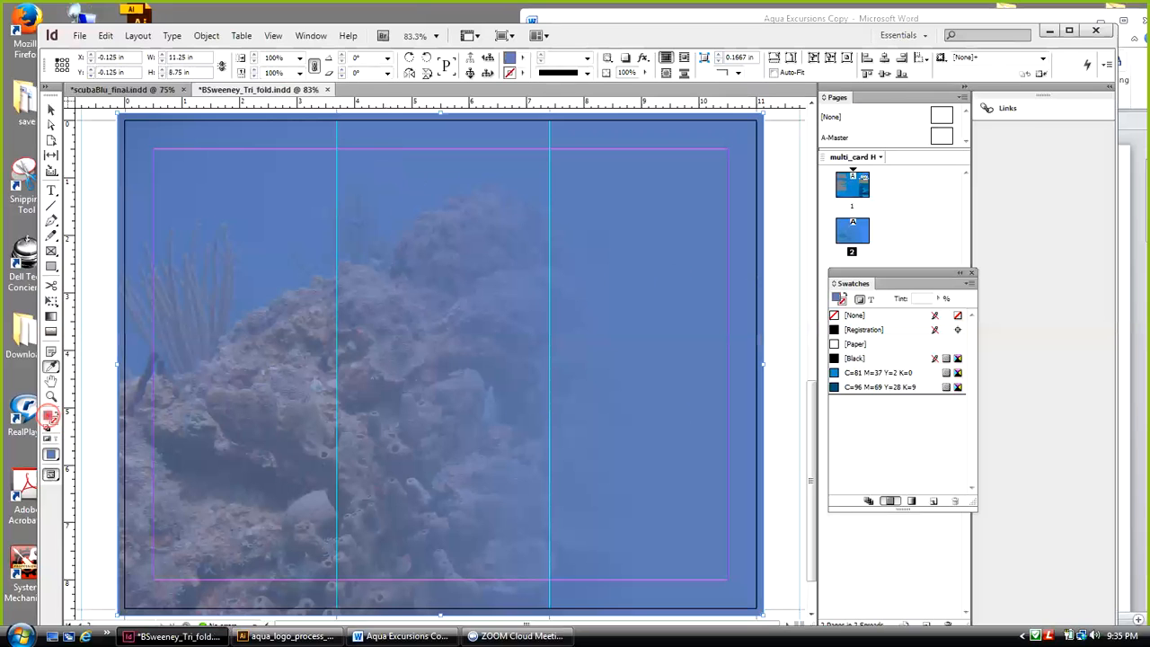
double_click(50, 416)
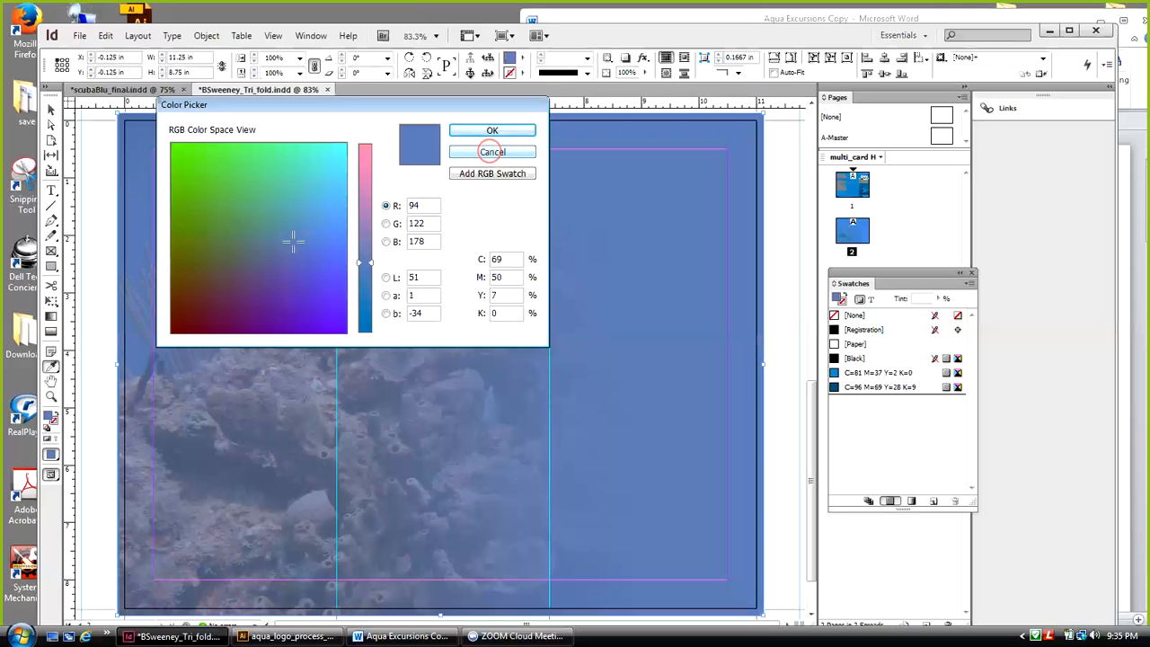
click(493, 152)
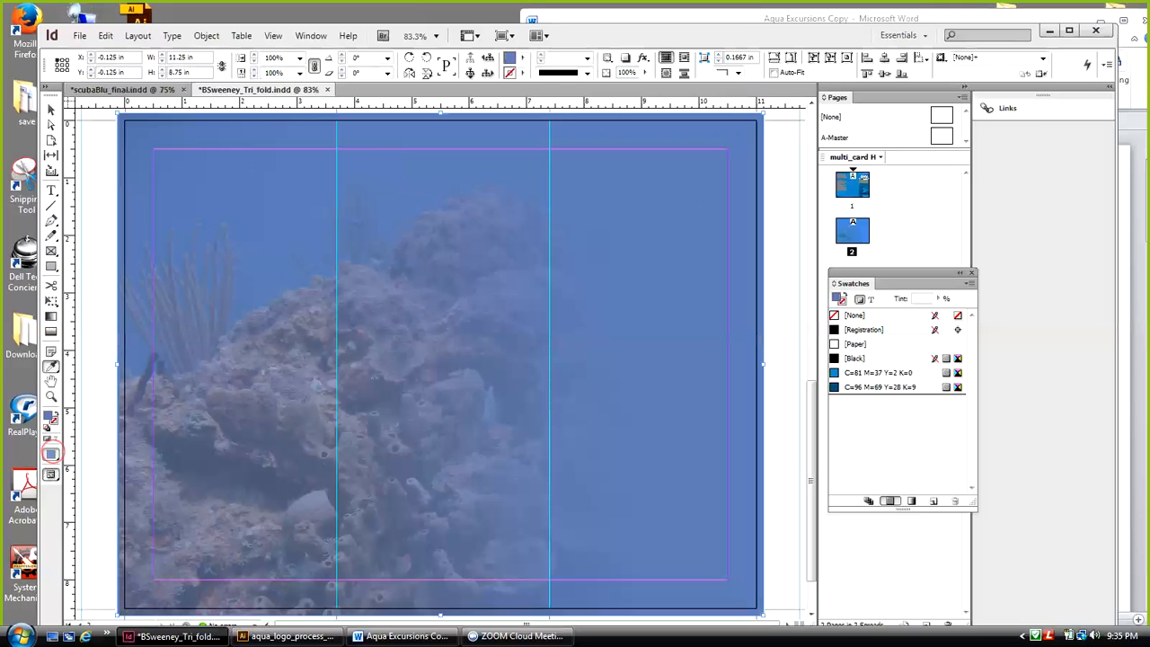
Switch the fill colour's mode to Lab and set the reef frame's fill to white, L 100, a 0, b 0
right_click(52, 455)
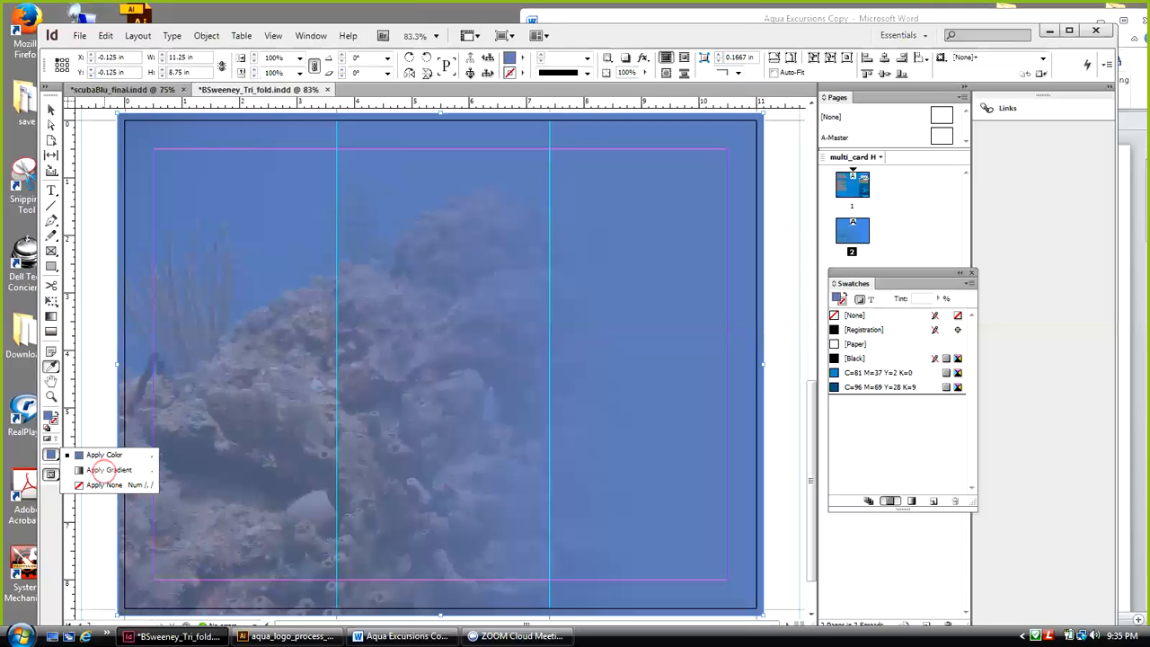
click(51, 454)
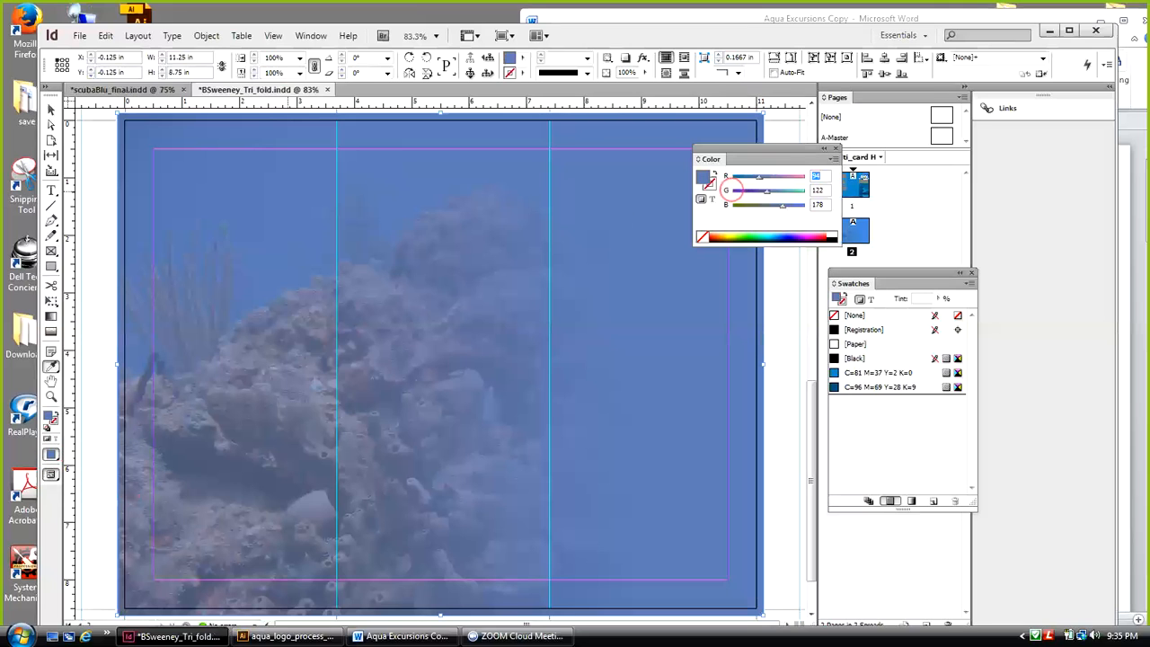
click(834, 158)
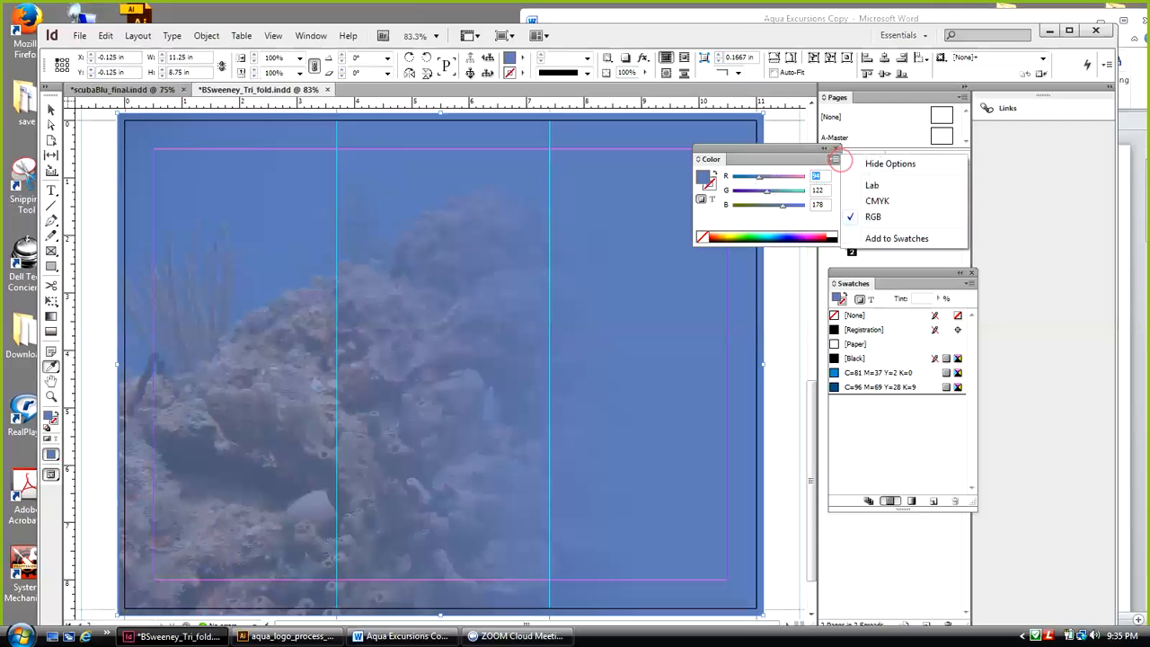
click(871, 185)
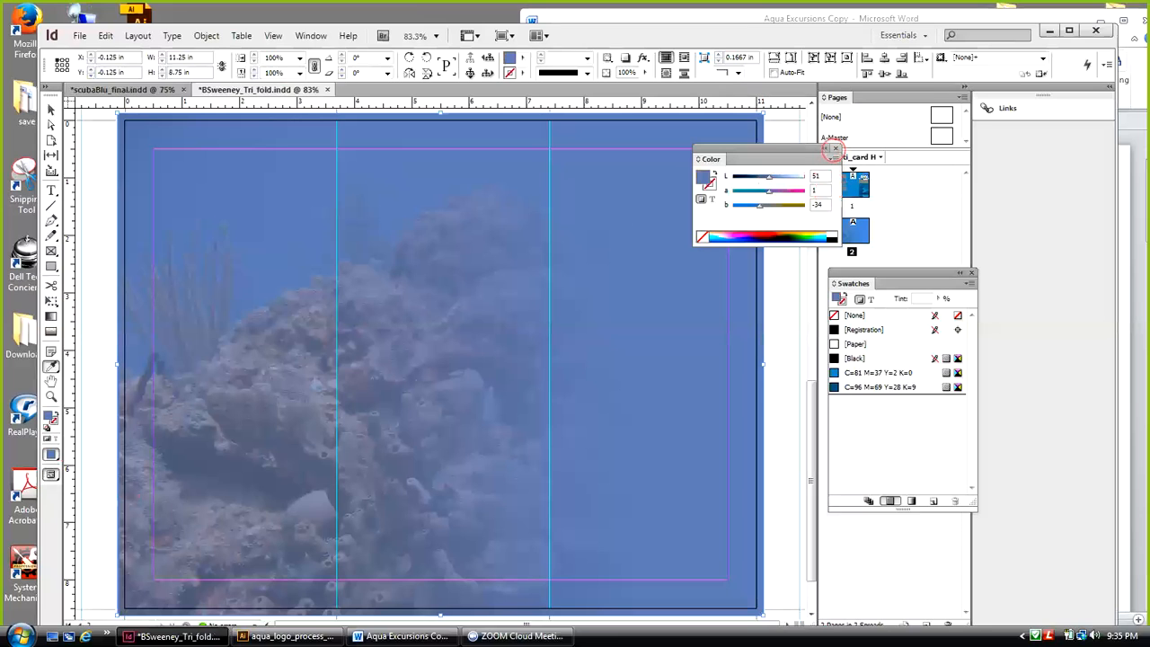
click(831, 233)
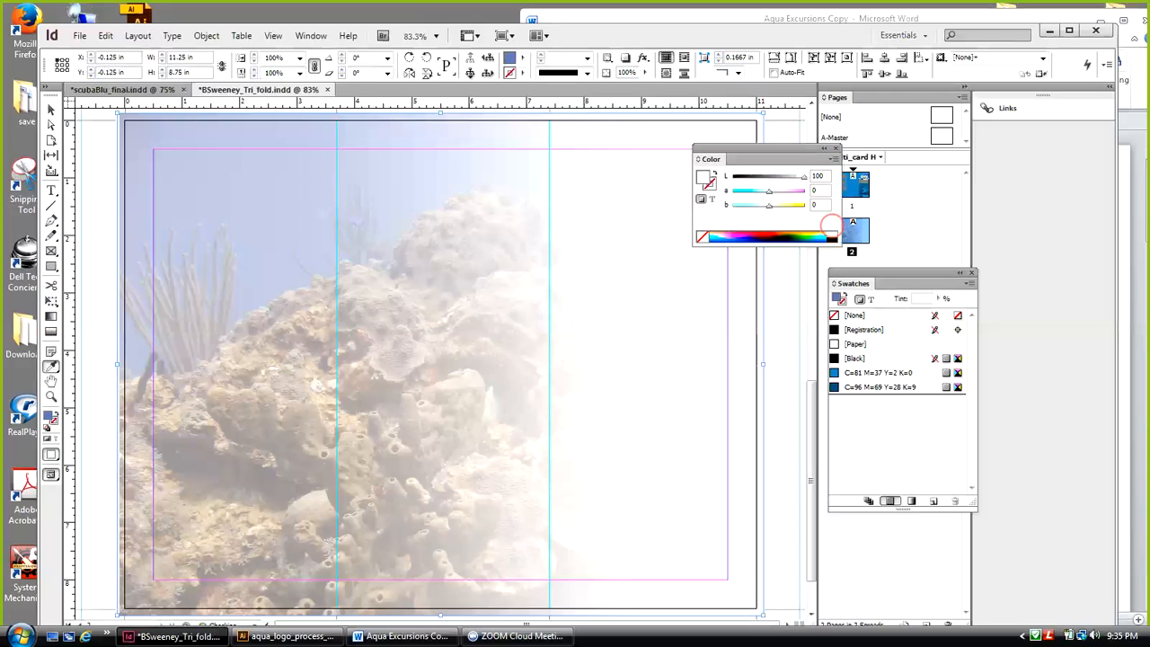
click(833, 150)
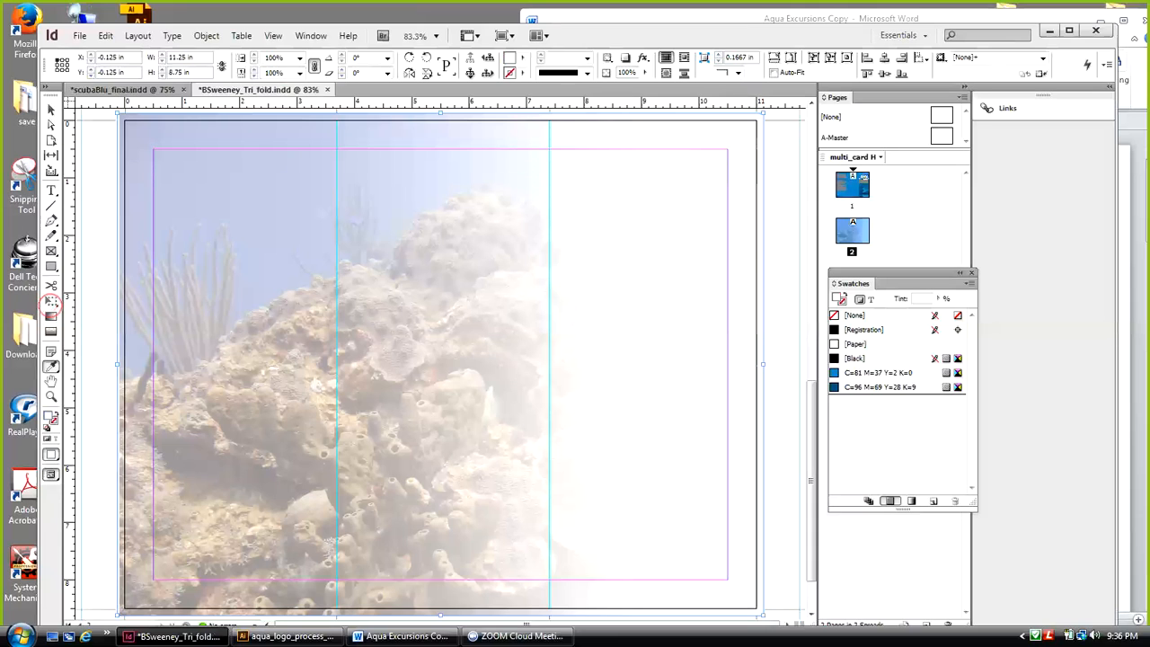
Reselect the reef frame and sample its fill colour with the Eyedropper from the pale area just past the second fold guide
click(51, 108)
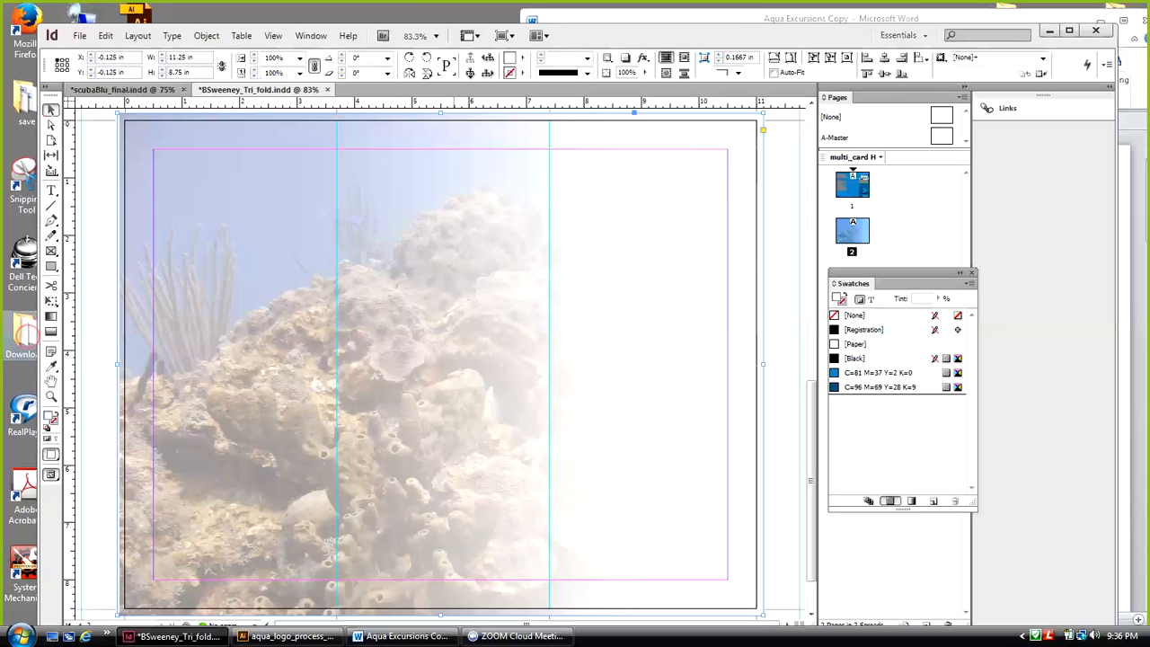
click(51, 366)
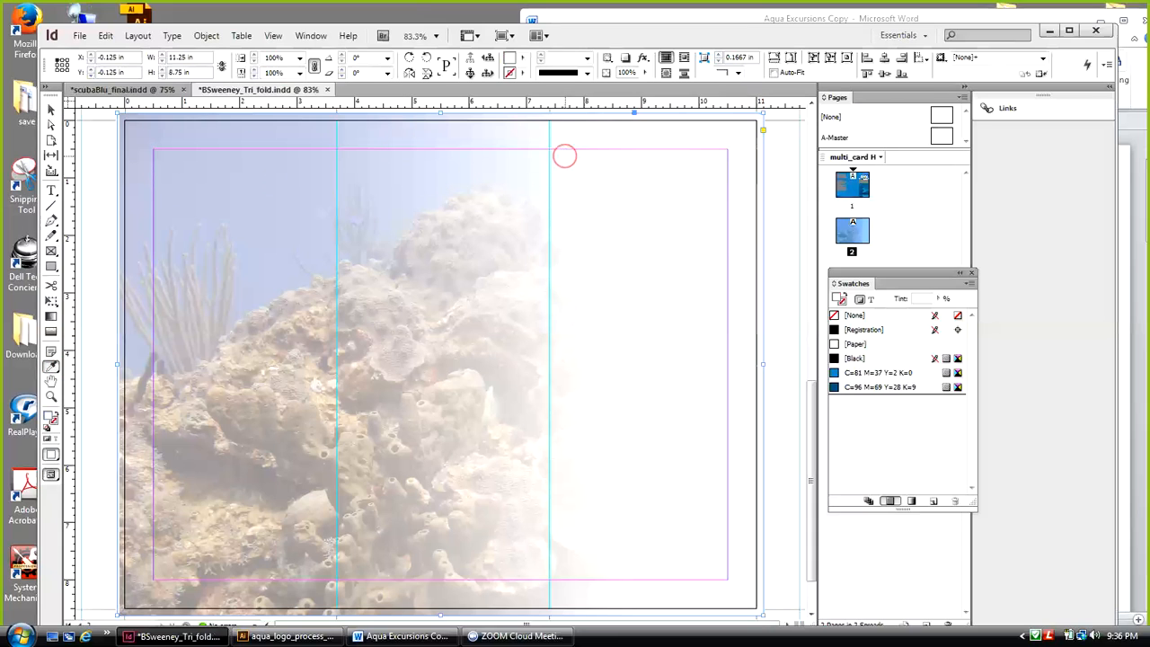
click(568, 157)
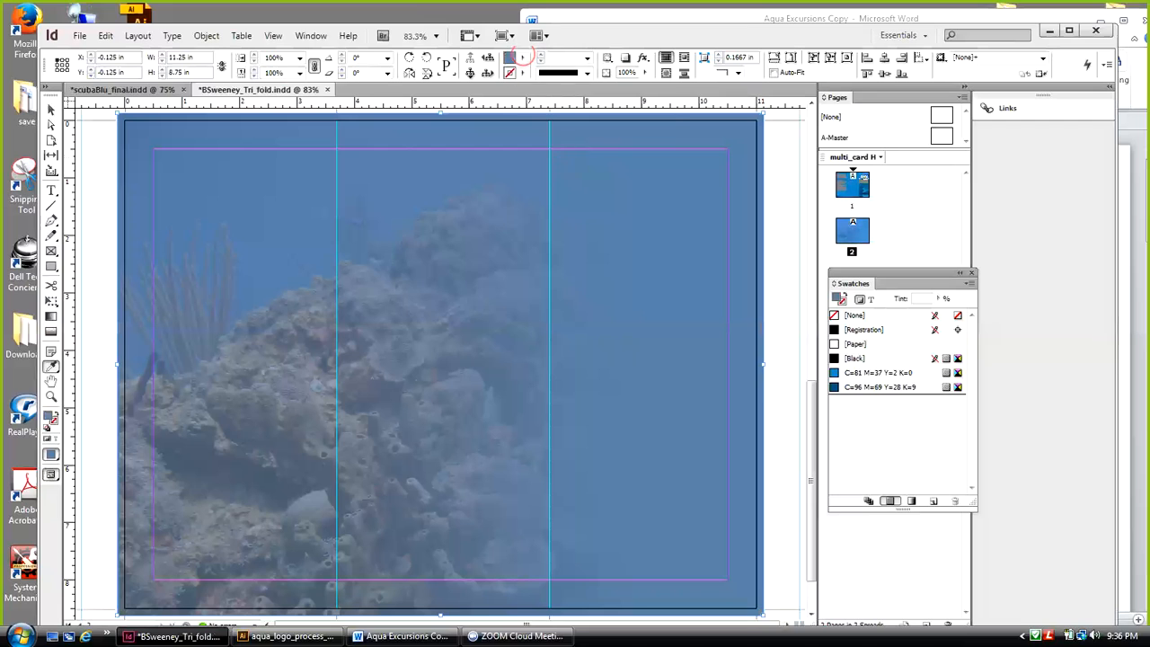
Check the colour values of the reef frame's sampled fill and the colour modes available for it
click(522, 57)
click(523, 57)
click(308, 35)
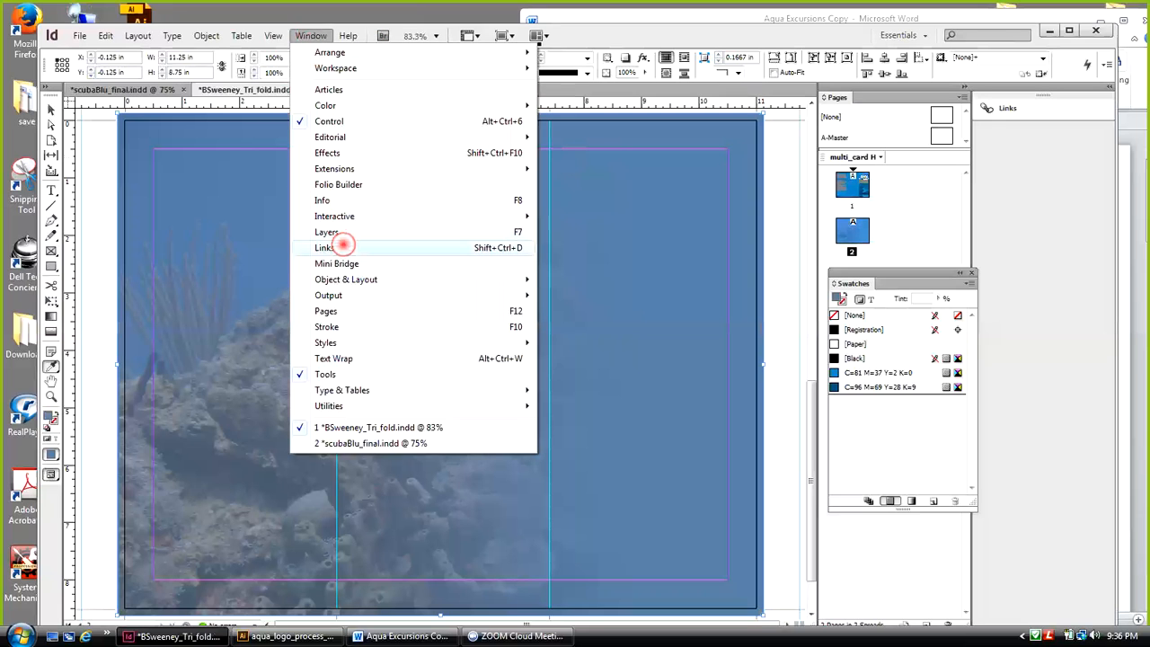
mouse_move(332, 294)
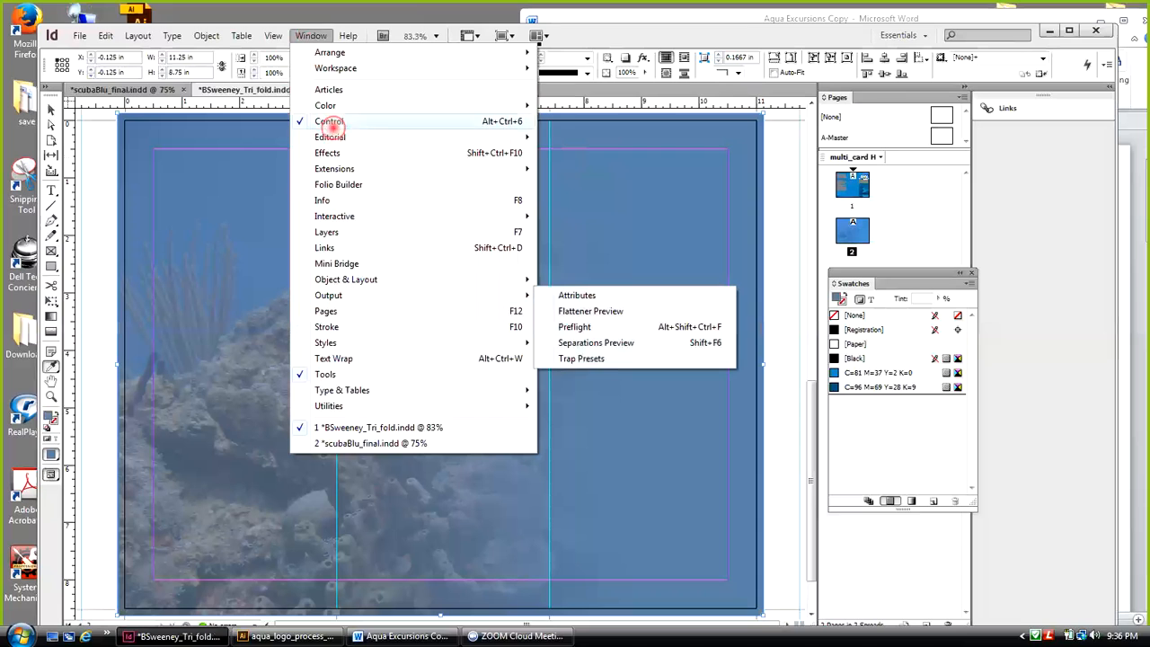
mouse_move(491, 105)
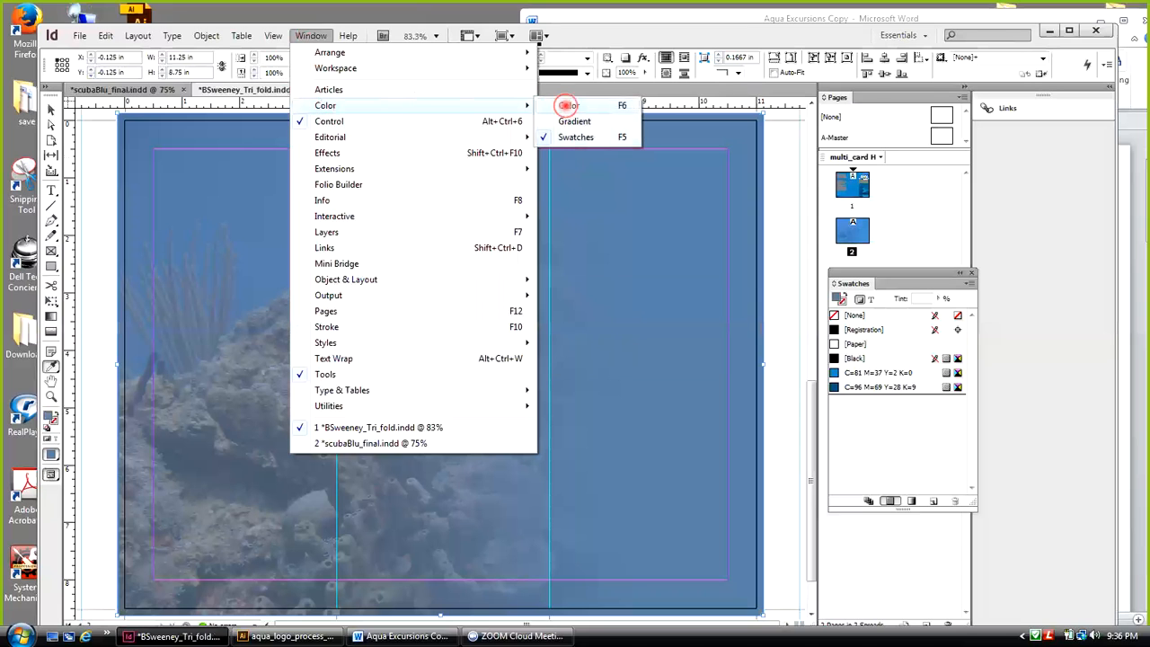
click(568, 105)
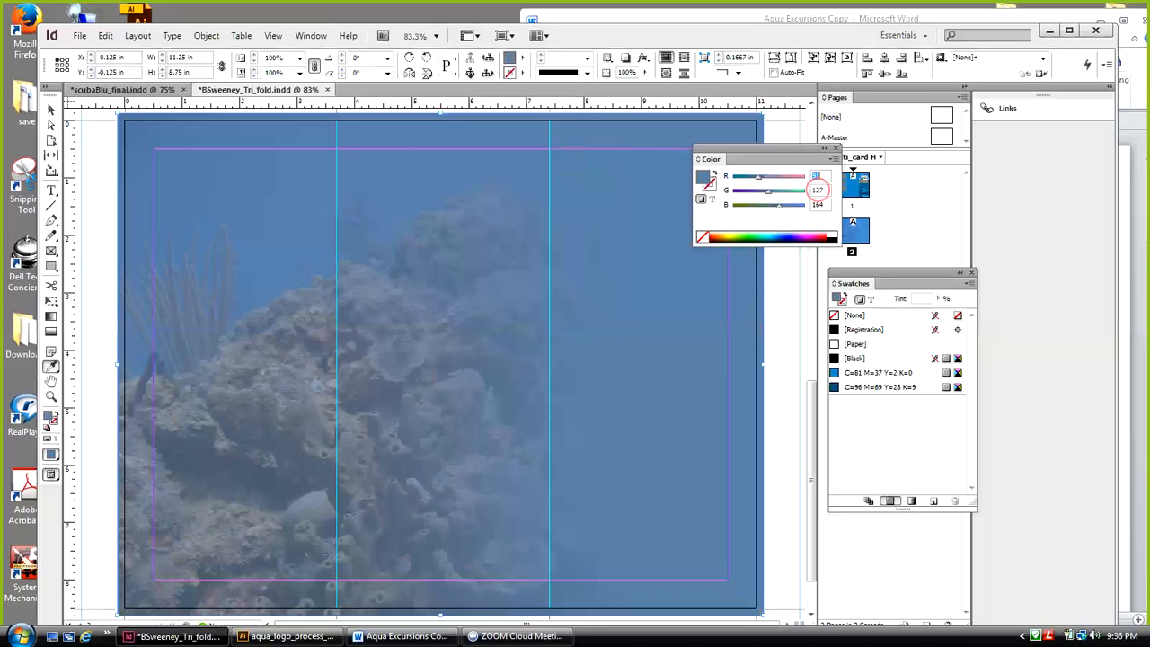
click(834, 160)
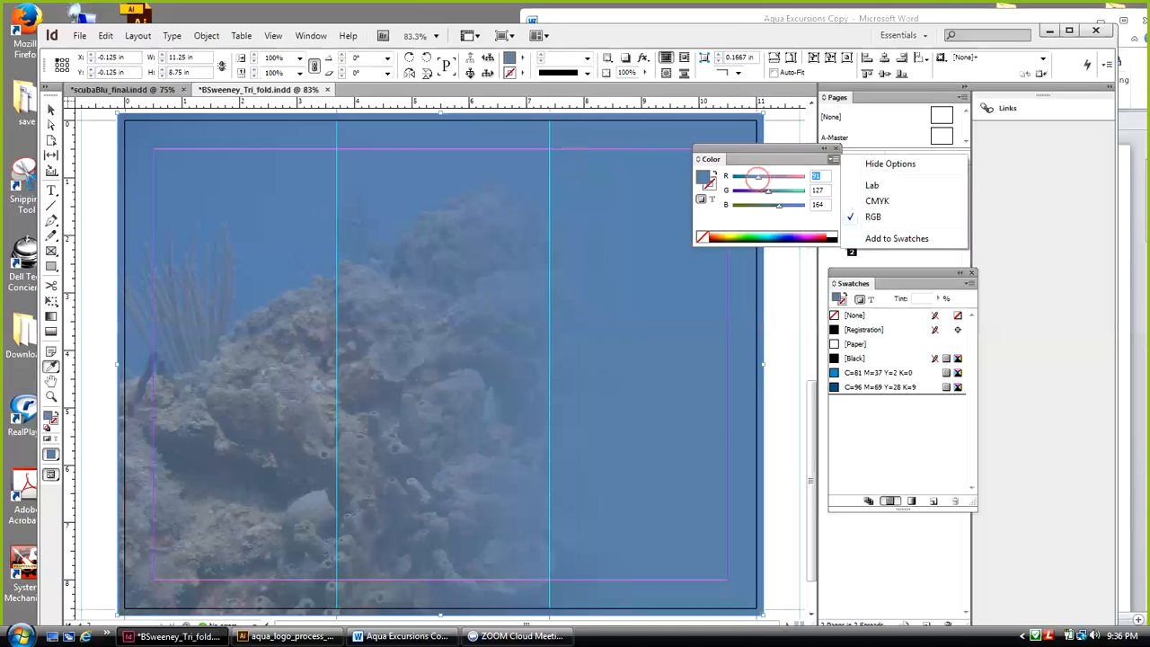
click(831, 151)
click(836, 149)
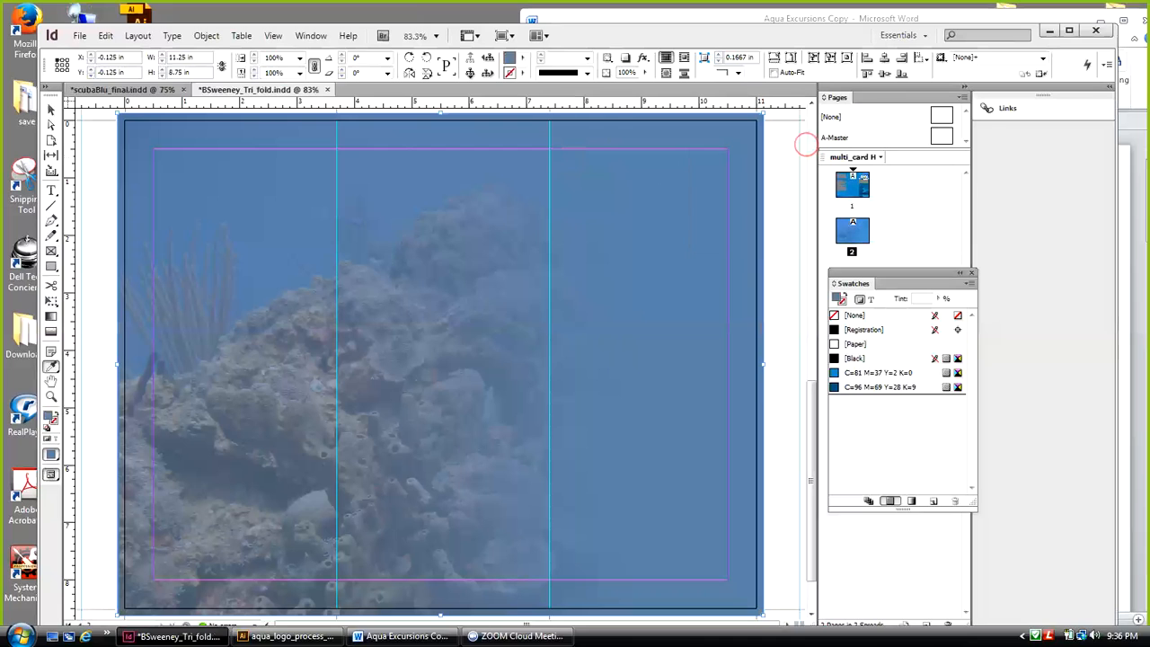
click(309, 36)
mouse_move(306, 44)
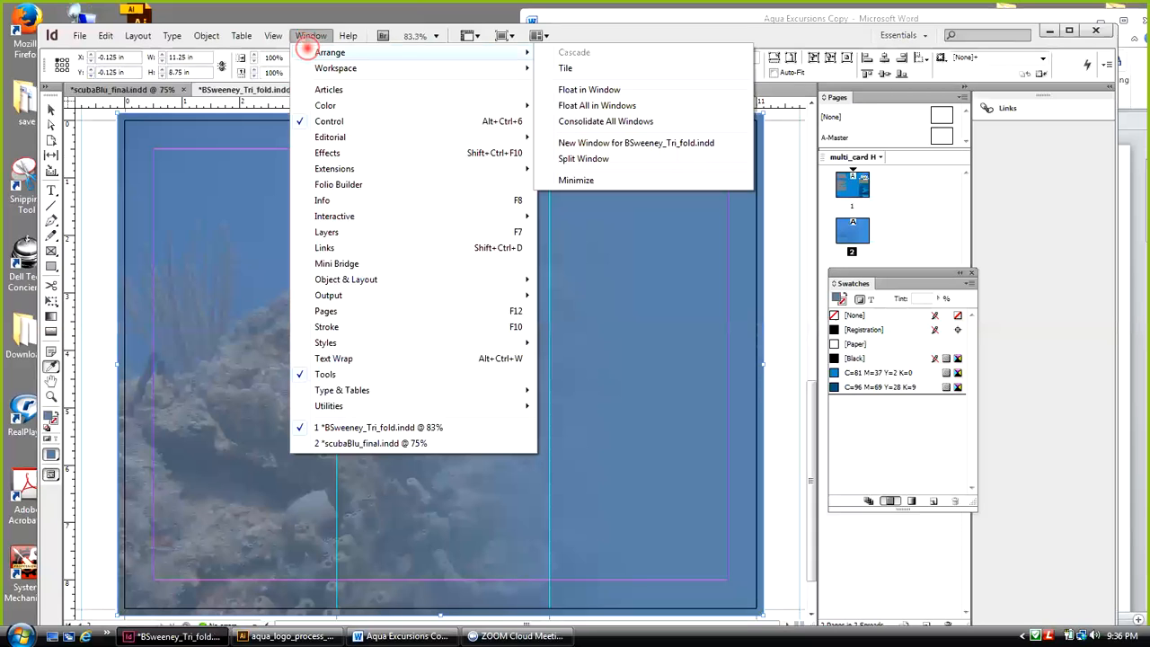
click(108, 169)
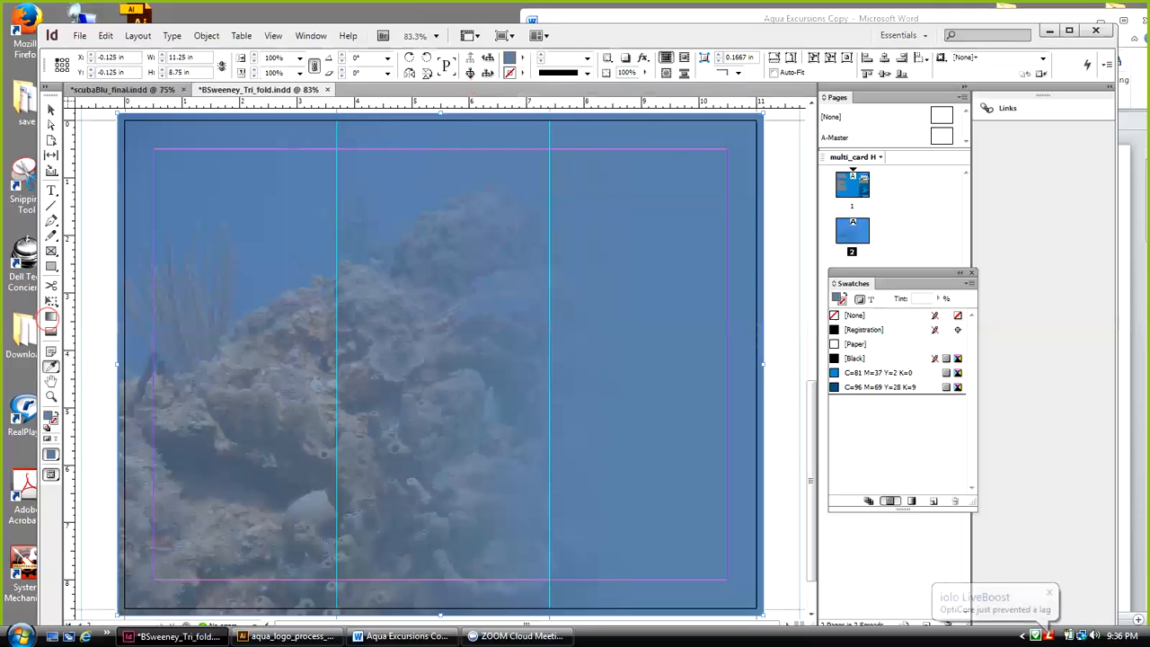
click(50, 316)
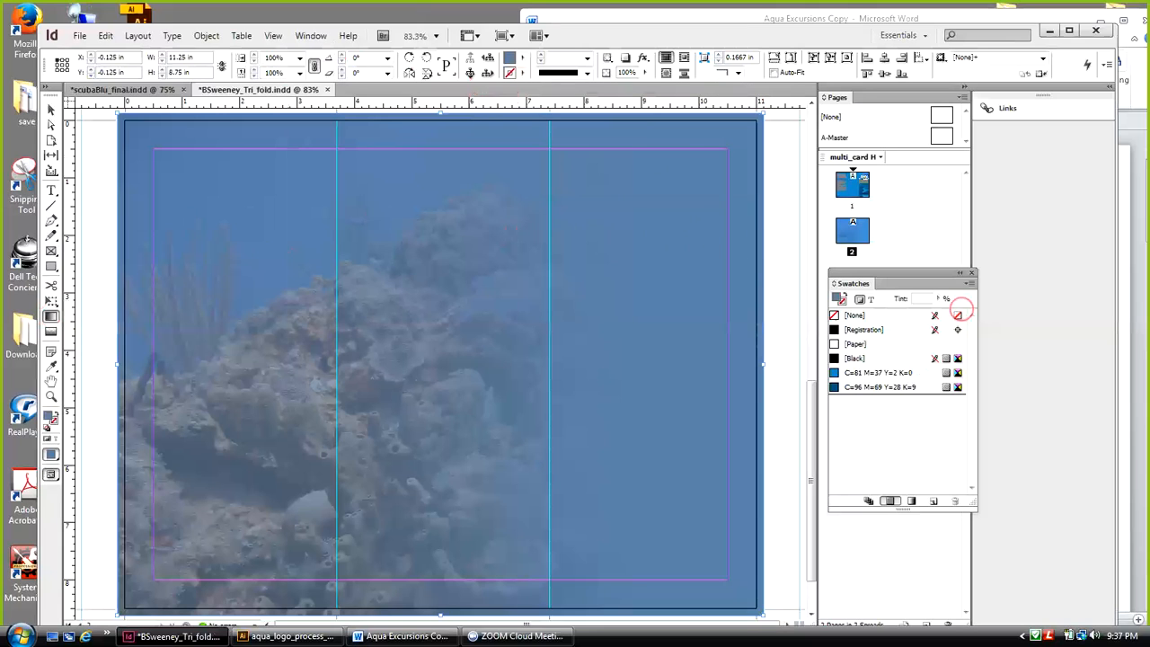
click(969, 283)
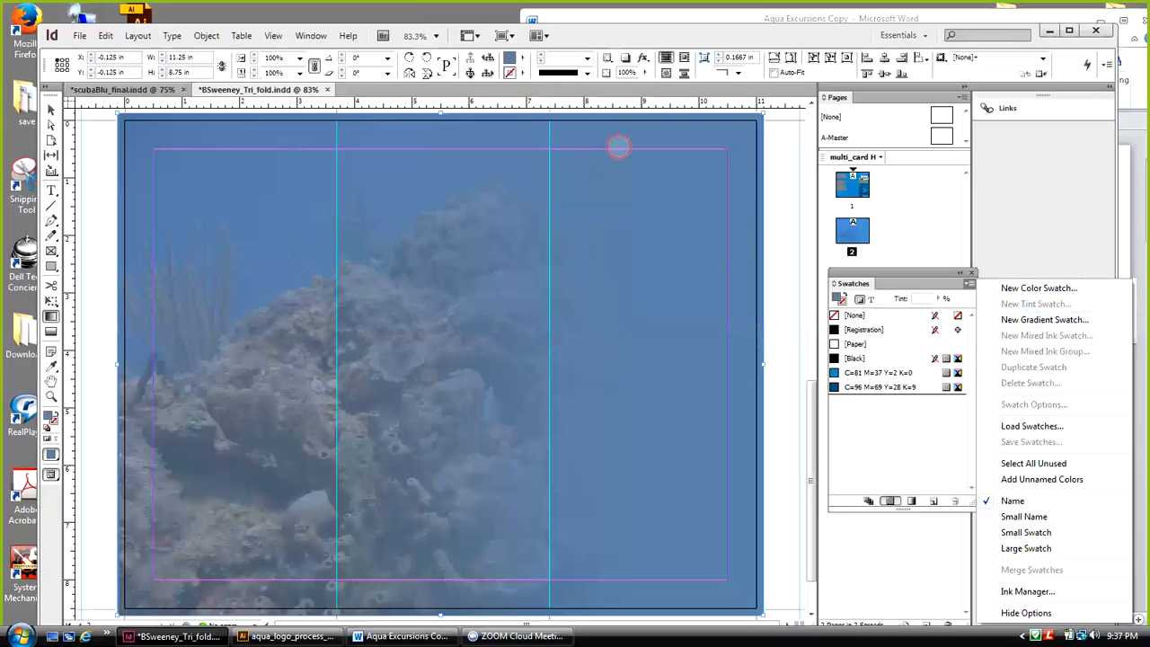
Undo the sampled blue fill on the reef frame
click(51, 109)
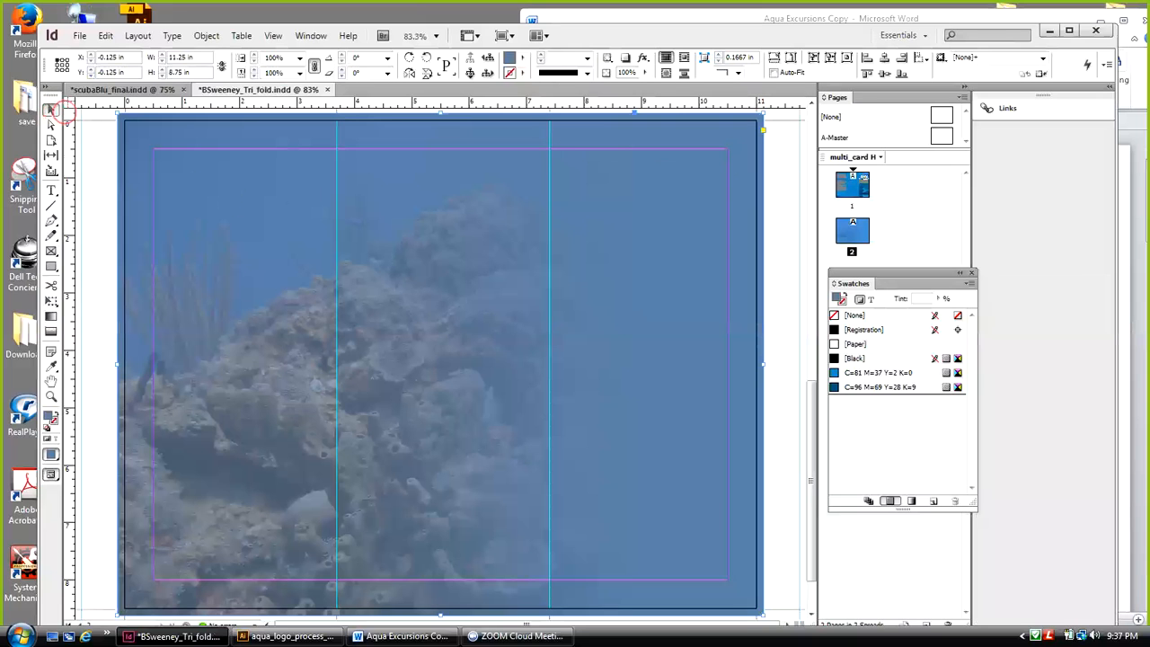
key(ctrl+z)
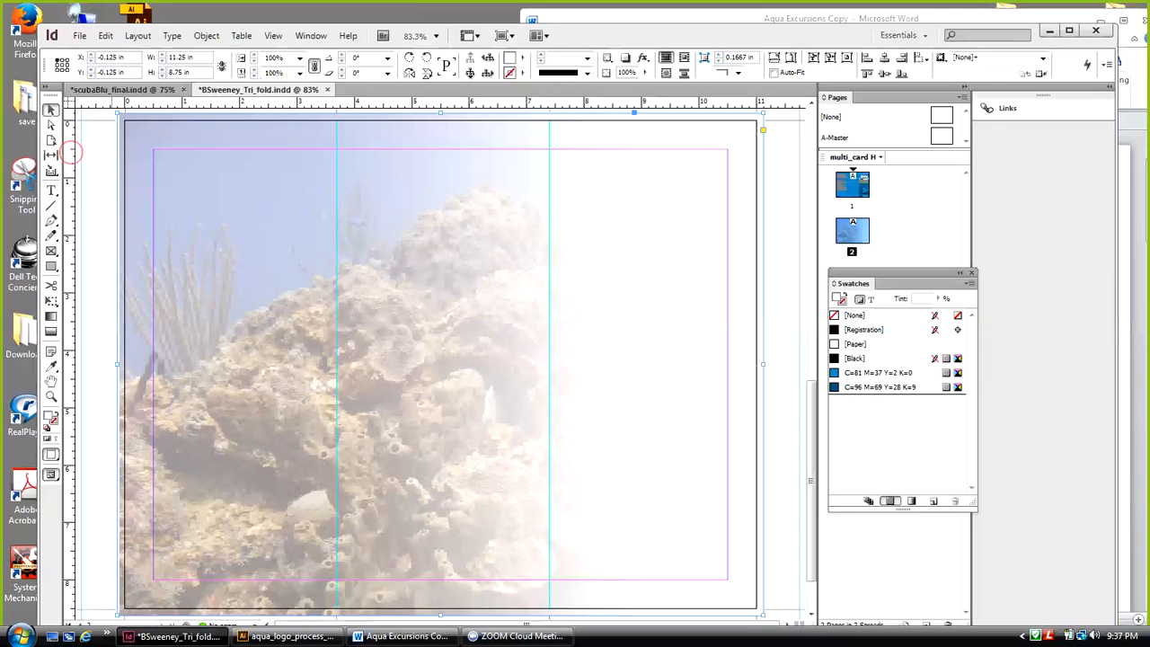
Draw a graphic frame about 6.06 by 2.97 in over the lower reef and place the Diver_Import image in it
click(51, 251)
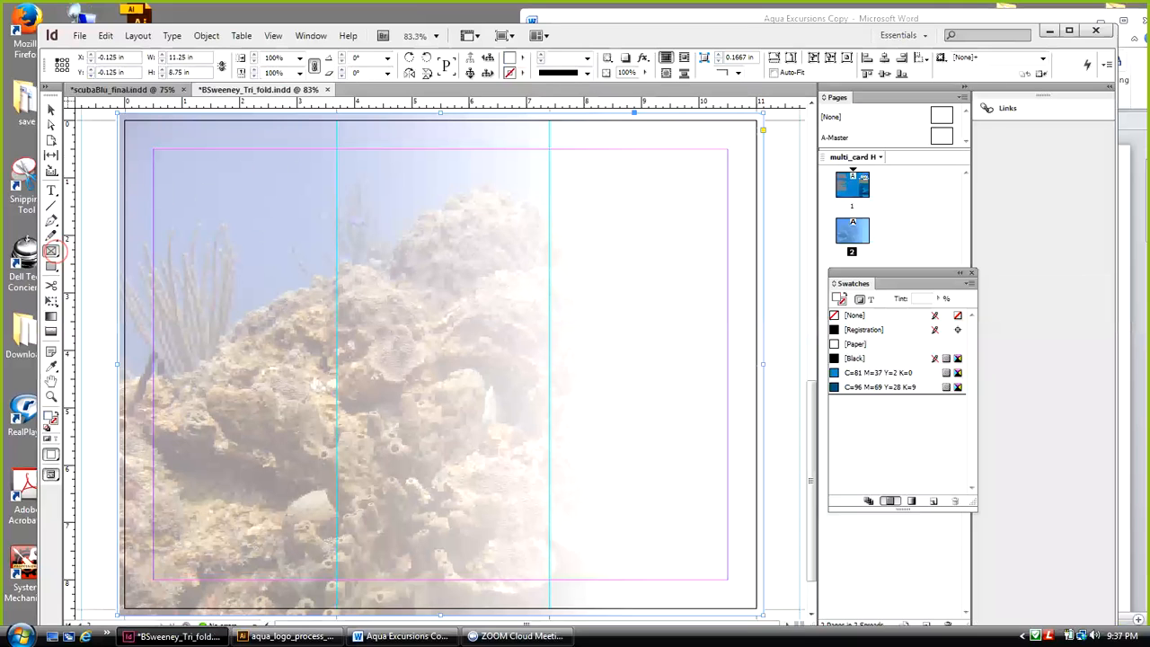
drag(159, 366, 507, 534)
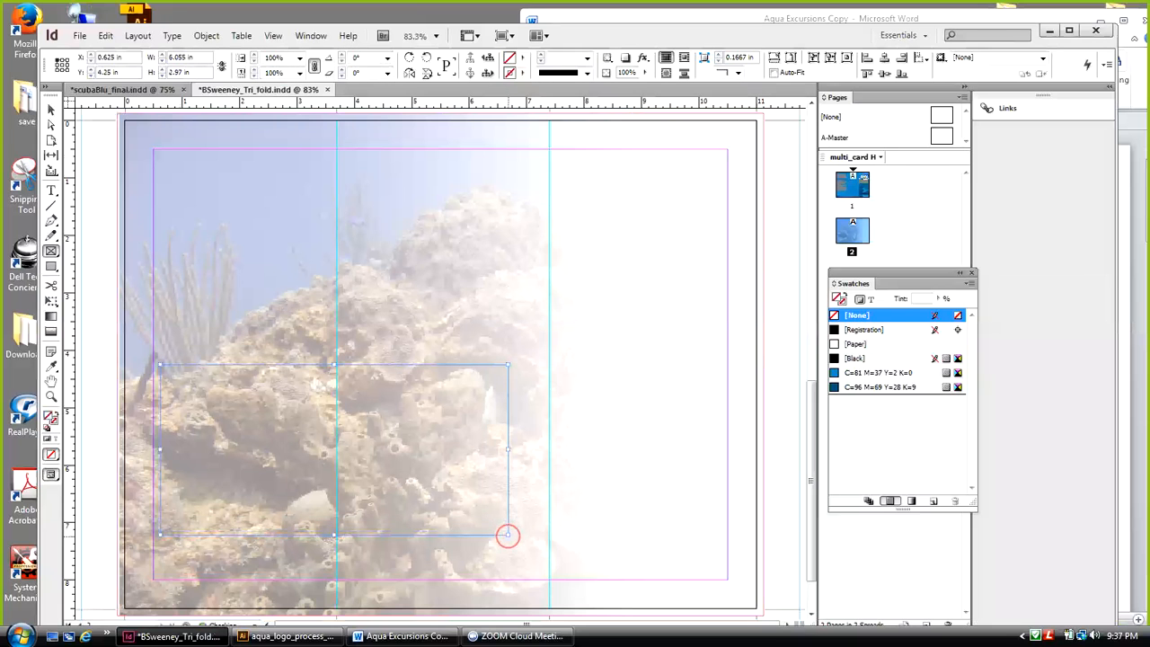
click(80, 36)
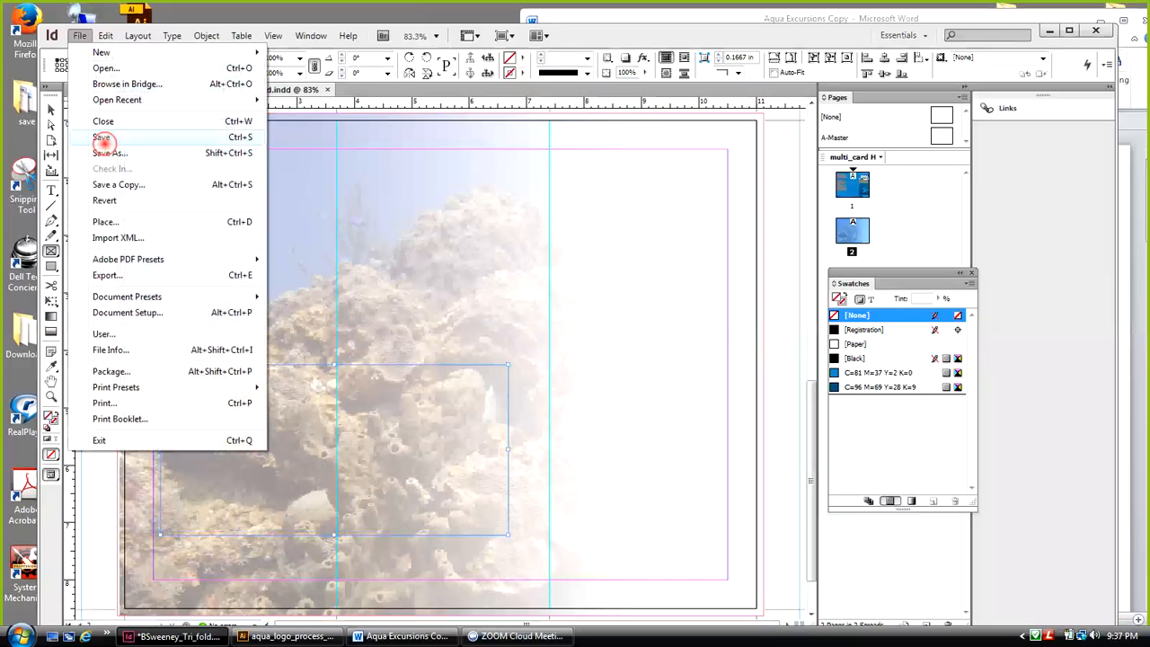
click(121, 221)
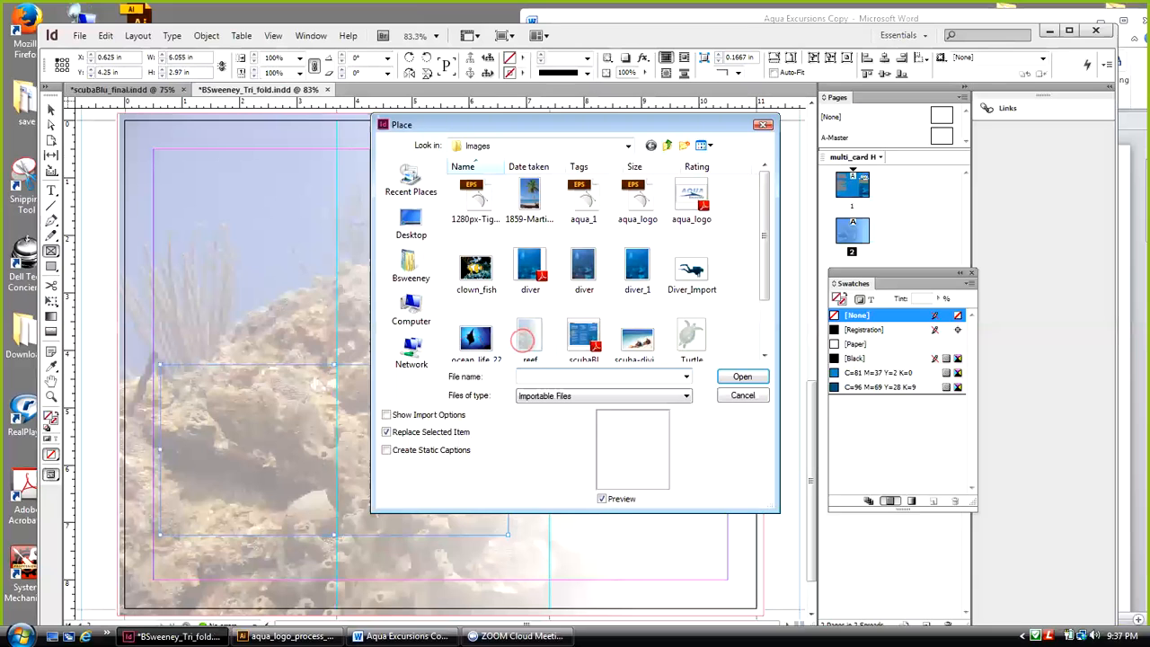
click(694, 272)
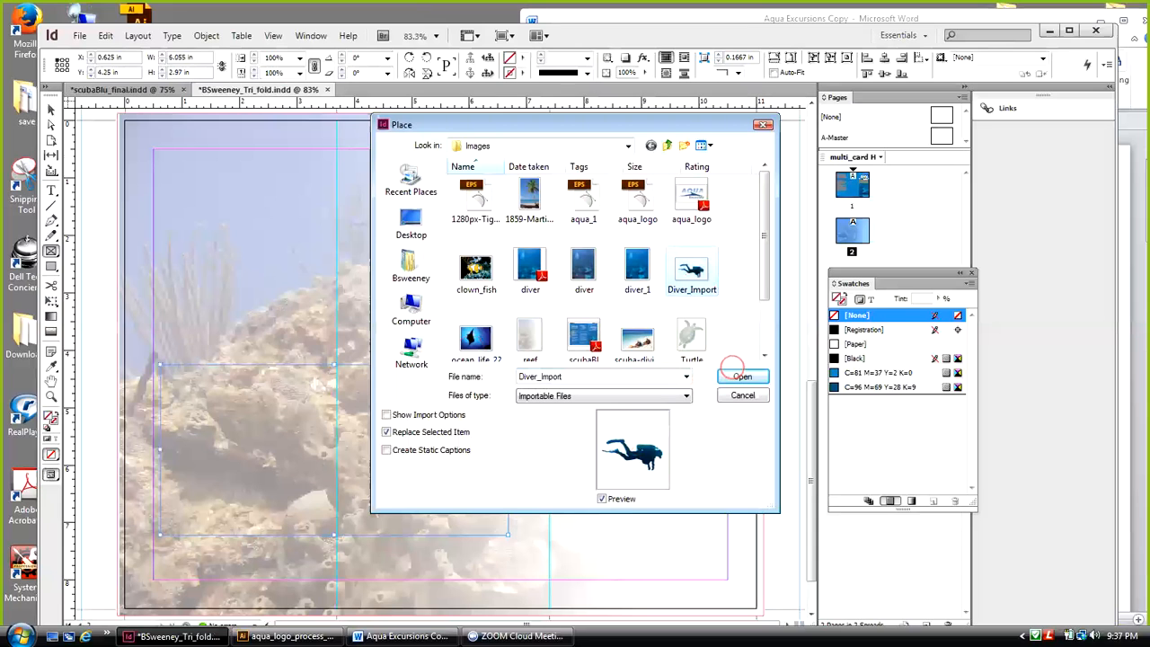
click(734, 376)
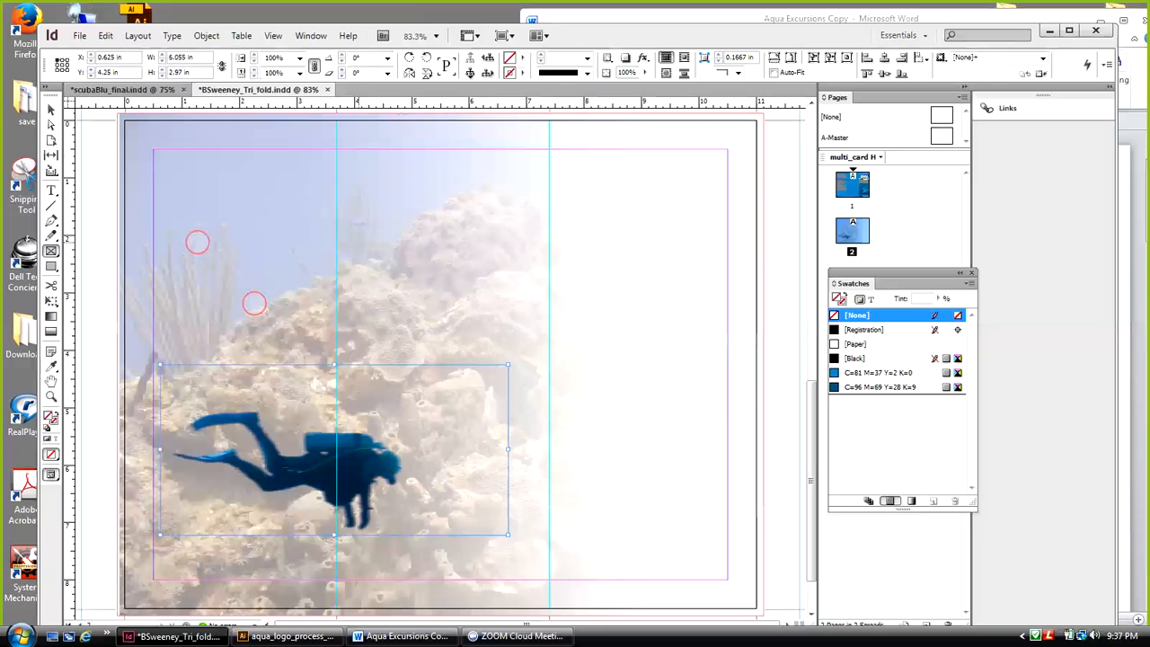
Enlarge the diver frame to about 6.99 by 3.43 in and fit the diver image to it proportionally
click(52, 110)
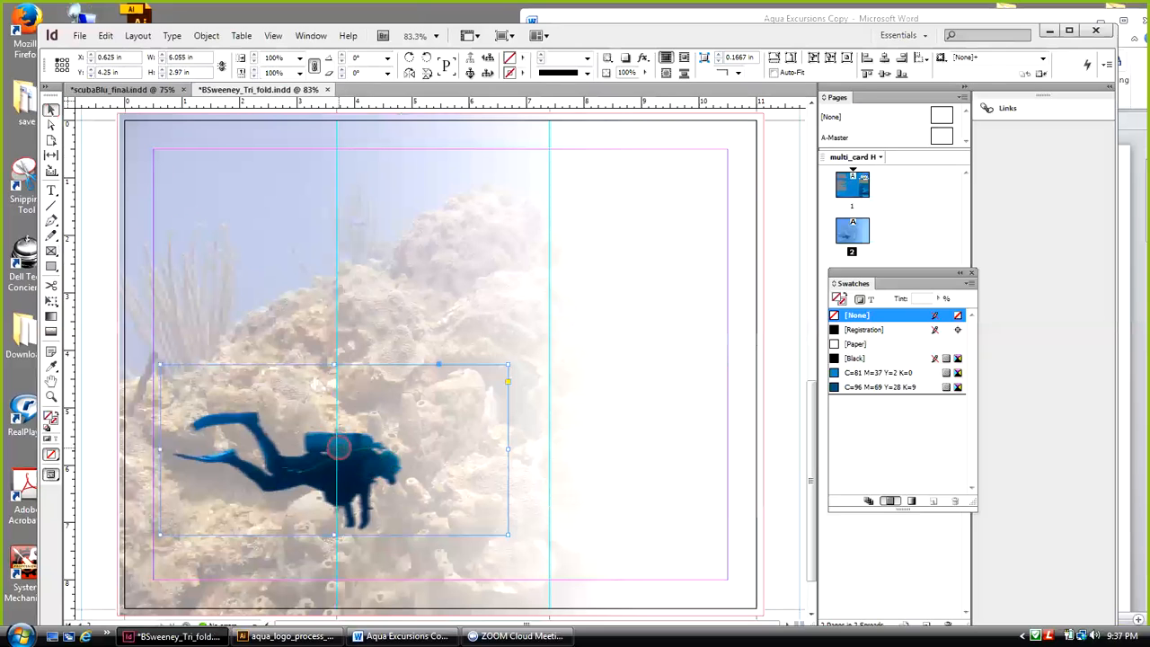
drag(347, 456, 366, 432)
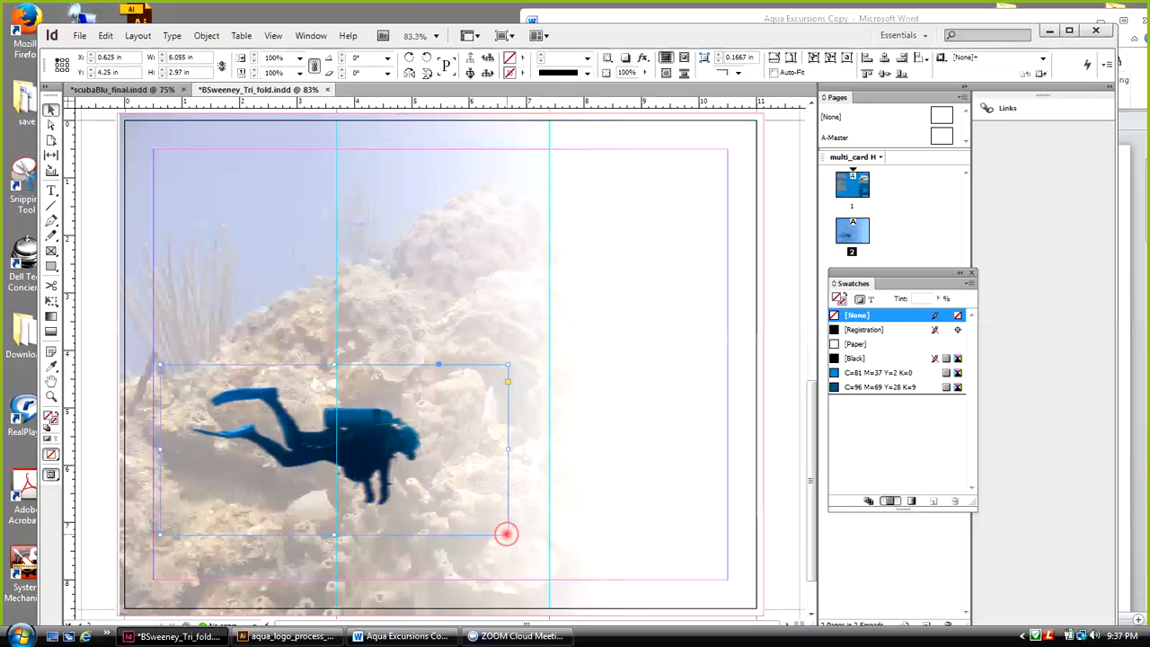
drag(506, 533, 551, 563)
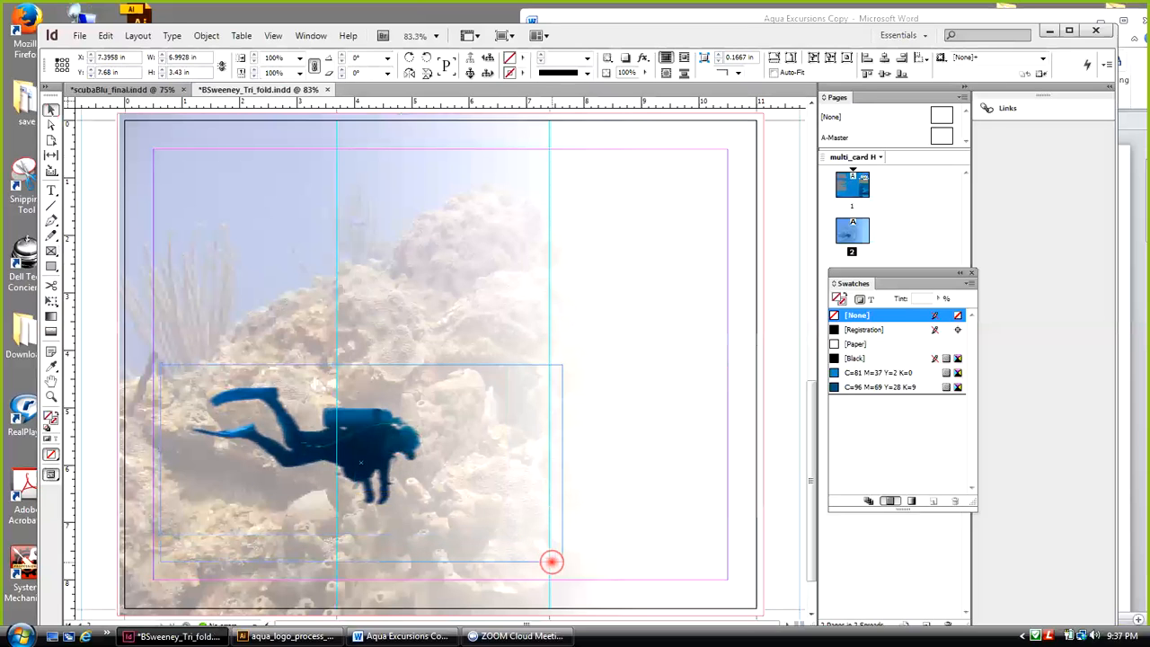
click(206, 35)
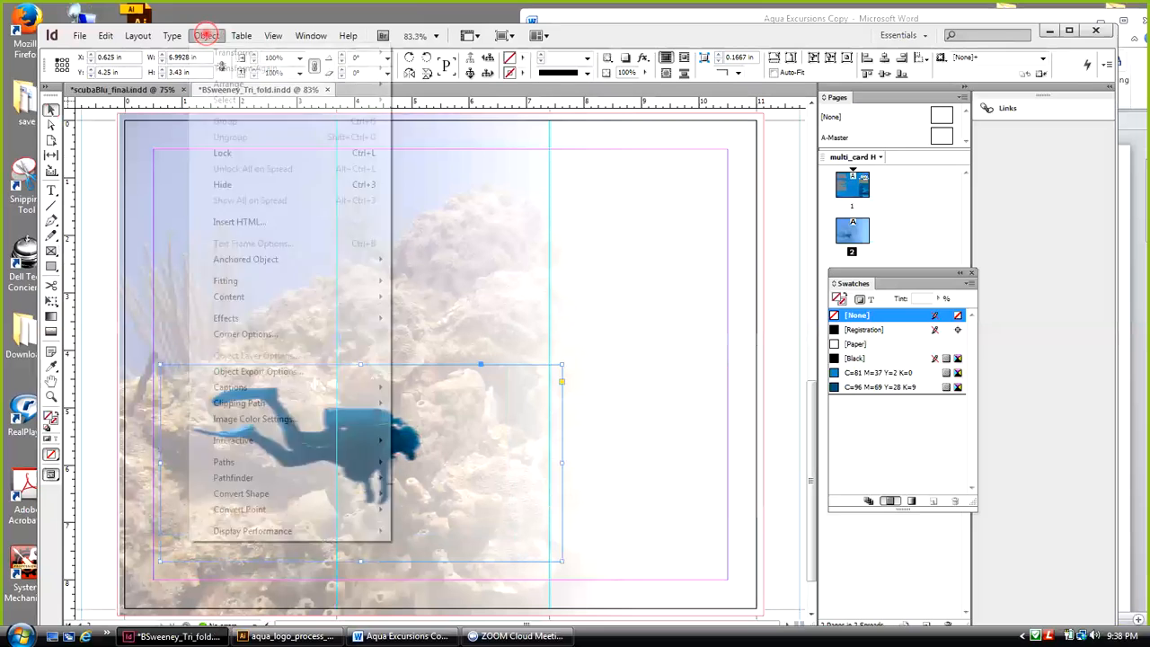
mouse_move(236, 280)
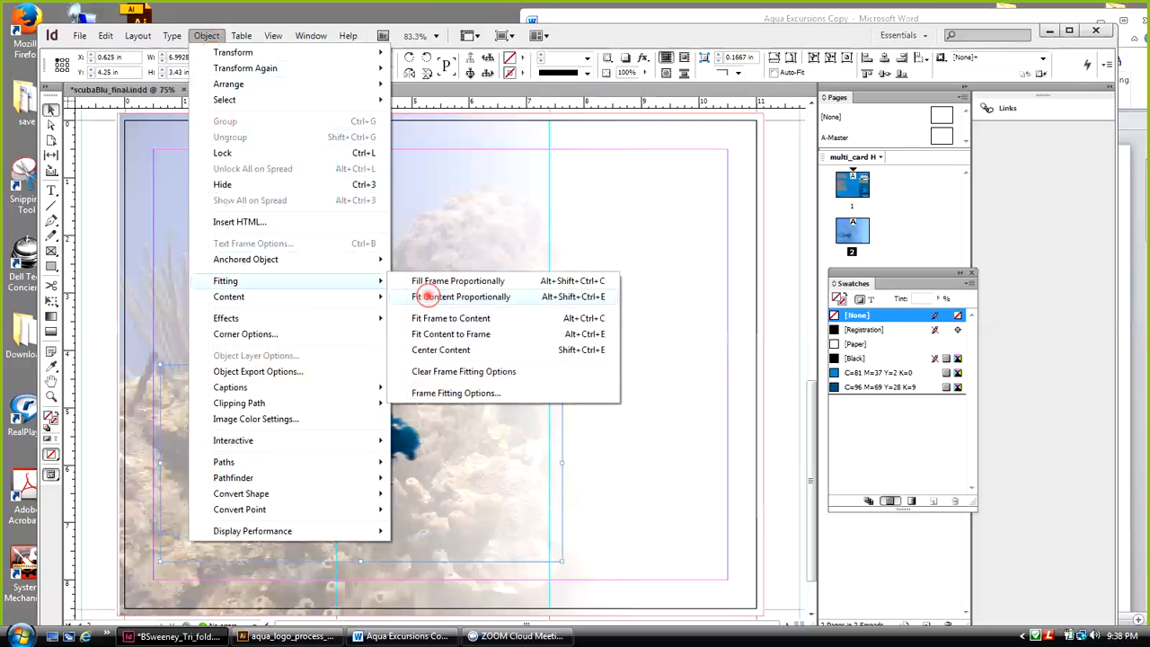
click(428, 297)
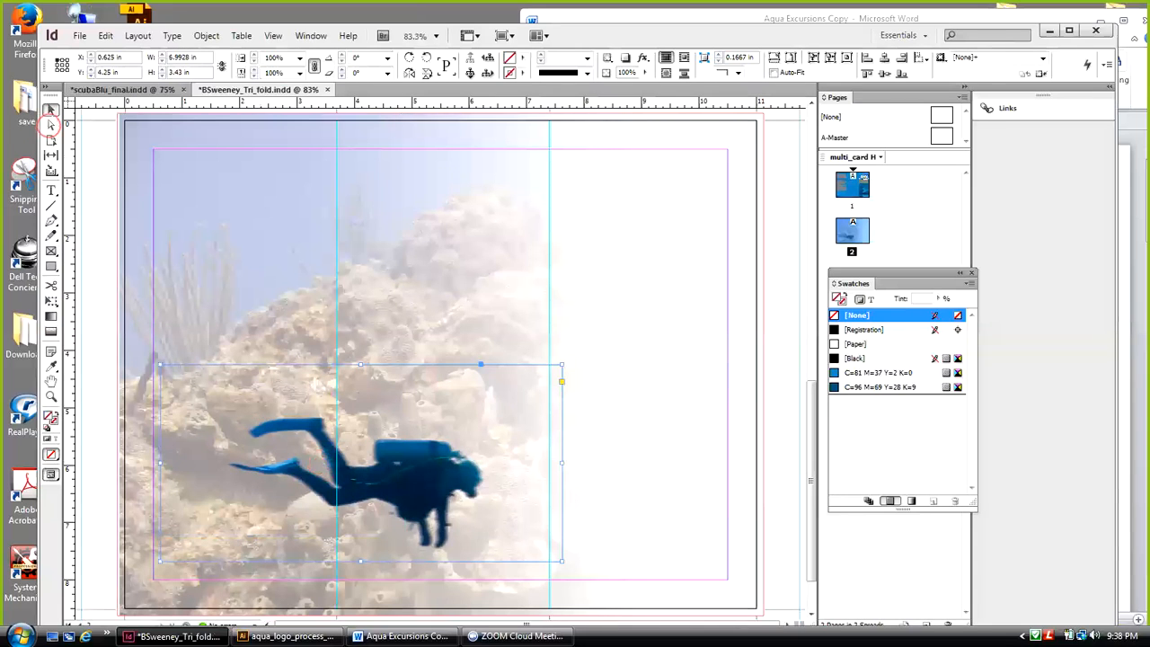
Scale the diver image inside its frame proportionally to about 143%, roughly 6.55 by 4.40 in
click(51, 124)
click(479, 419)
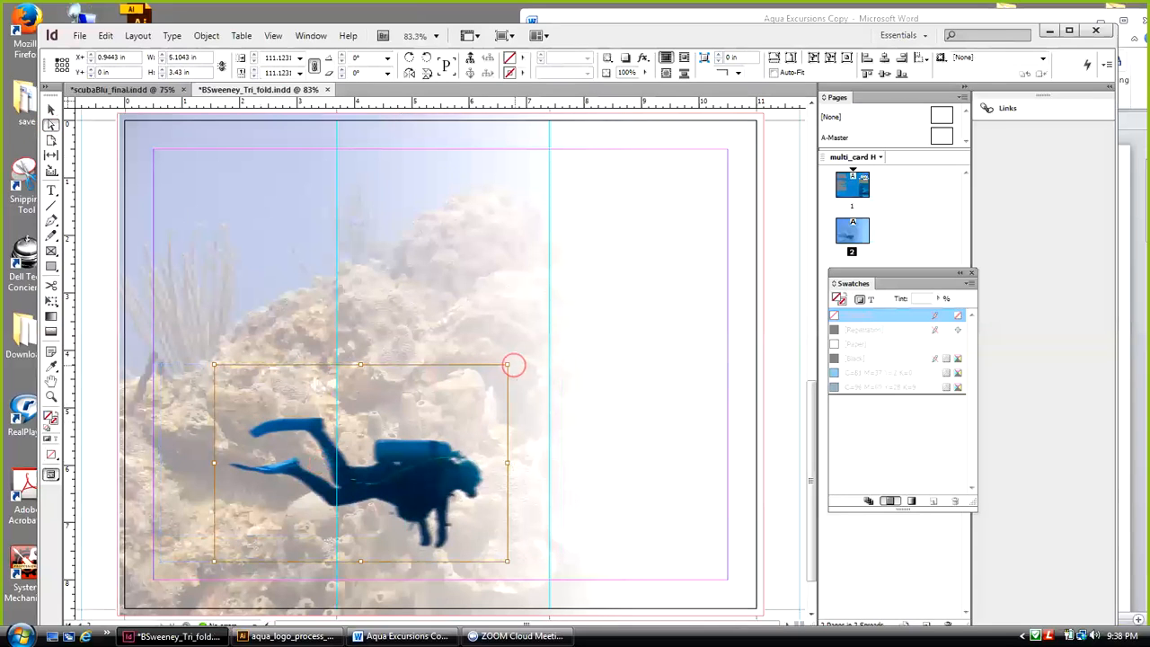
drag(506, 365, 549, 363)
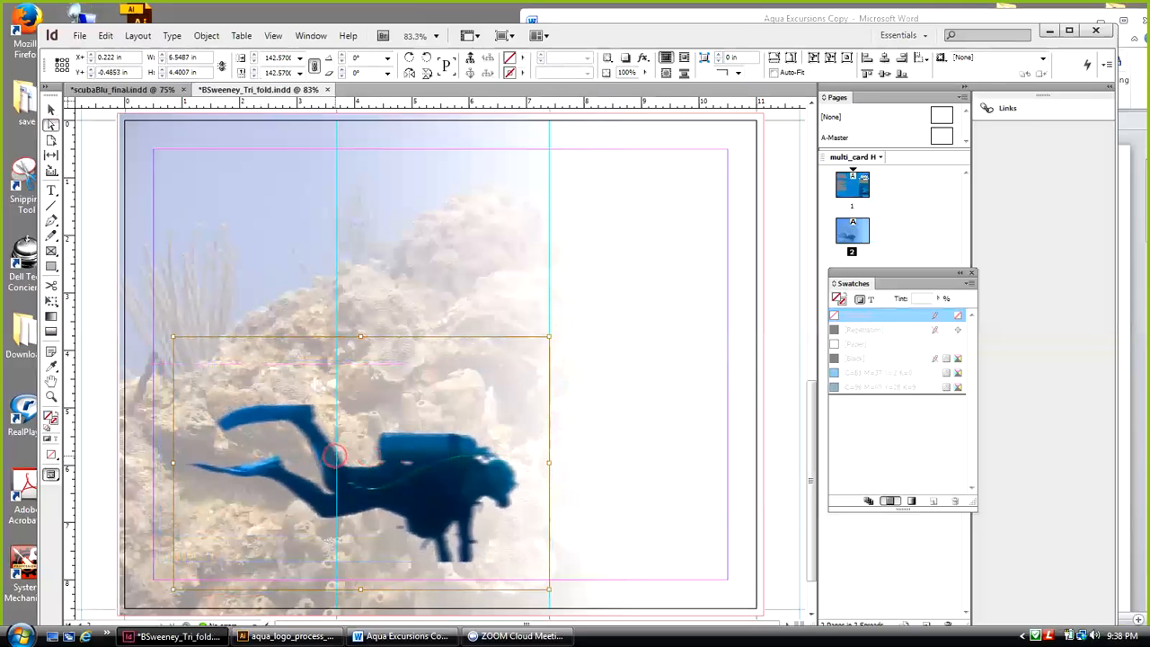
Nudge the diver image upward inside its frame to a Y offset of about -0.92 in, clearing the hands from the frame's lower edge
key(Up)
key(Up)
key(Up)
key(Up)
key(Up)
key(Up)
key(Up)
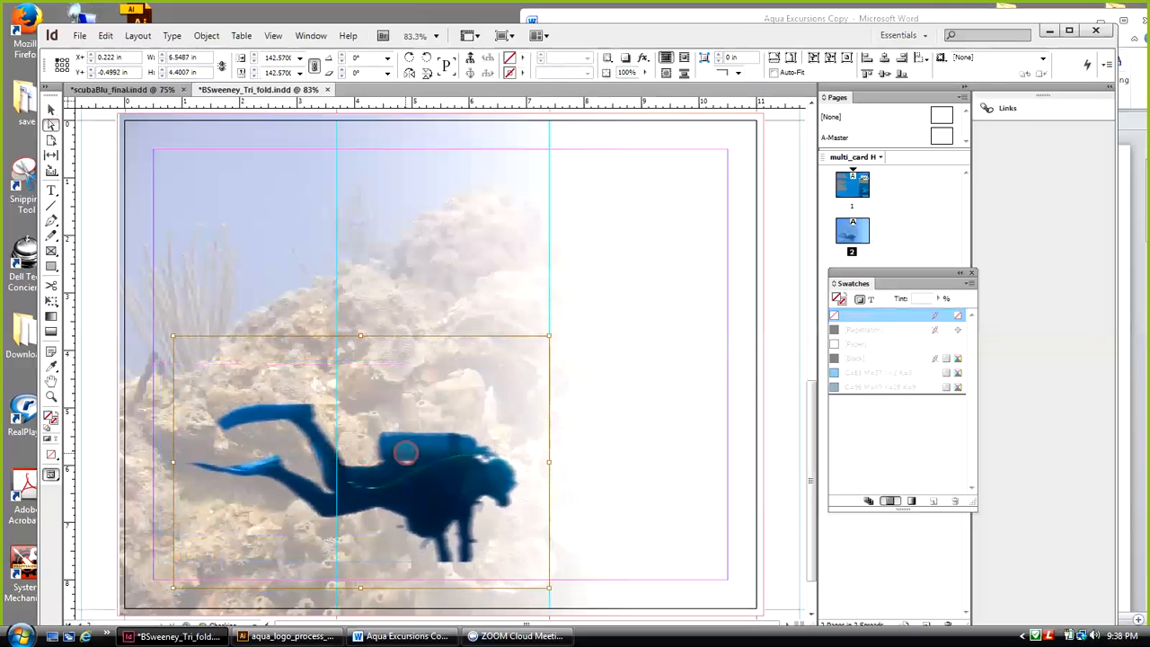
key(Up)
key(Up)
key(Up)
key(Up)
key(Up)
key(Up)
key(Up)
key(Up)
key(Up)
key(Up)
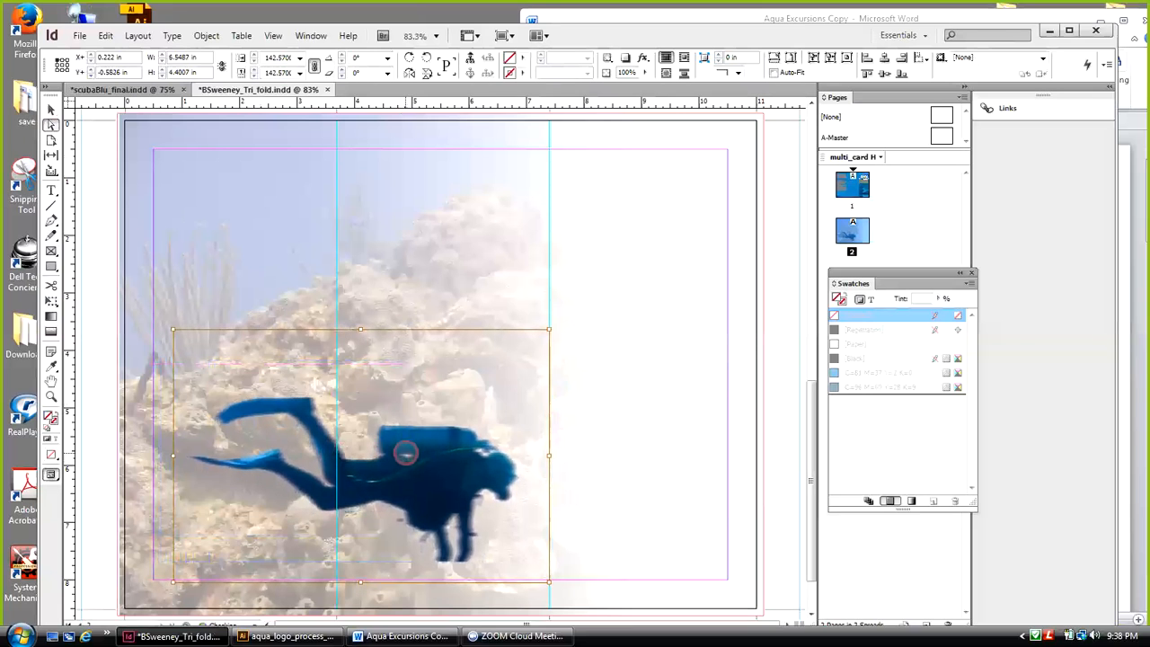
key(Up)
key(Up)
key(Up)
key(Up)
key(Up)
key(Up)
key(Up)
key(Up)
key(Up)
key(Up)
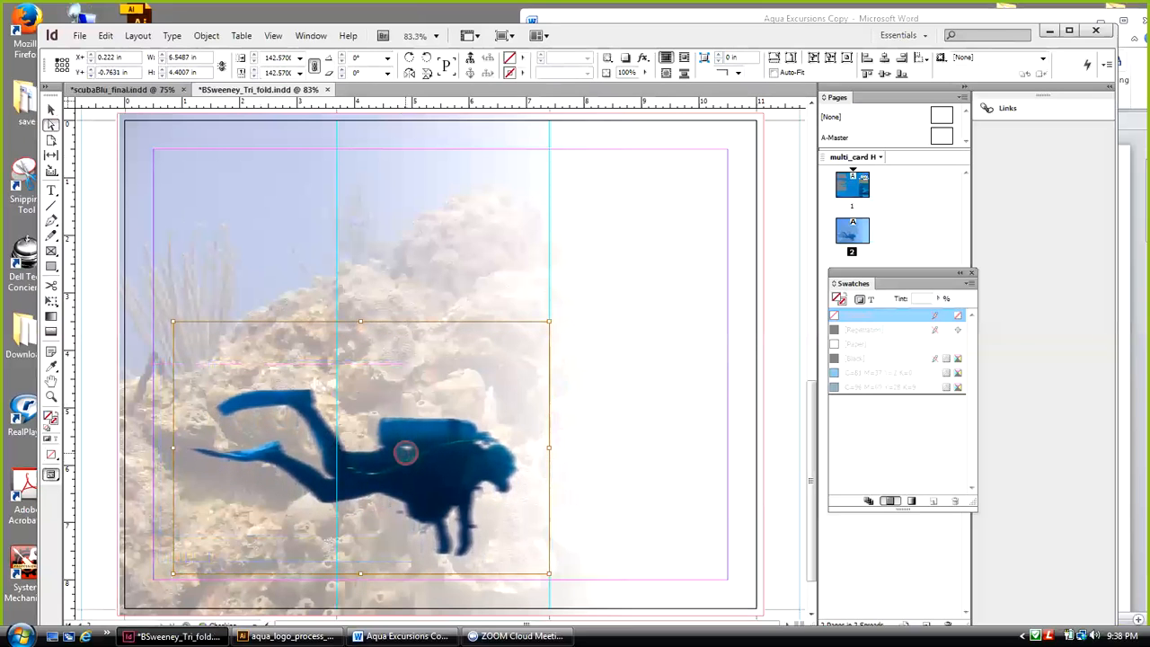
key(Up)
key(Up)
key(Up)
key(Up)
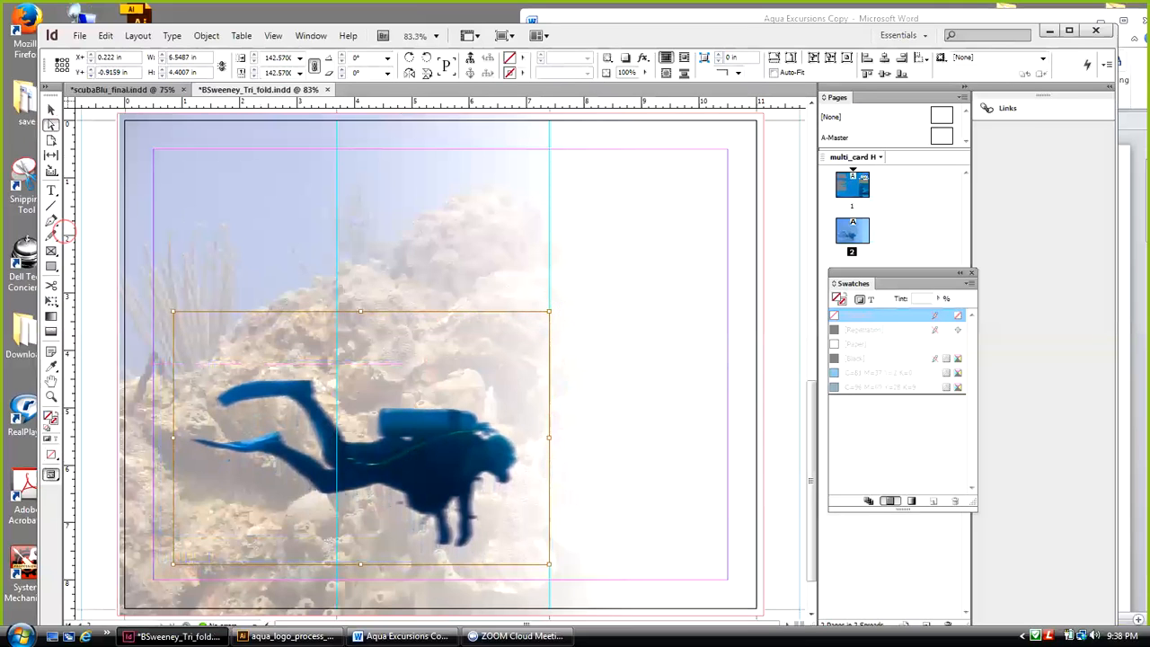
Rotate the diver image clockwise inside its frame to about -12.25° with the Free Transform tool
click(51, 300)
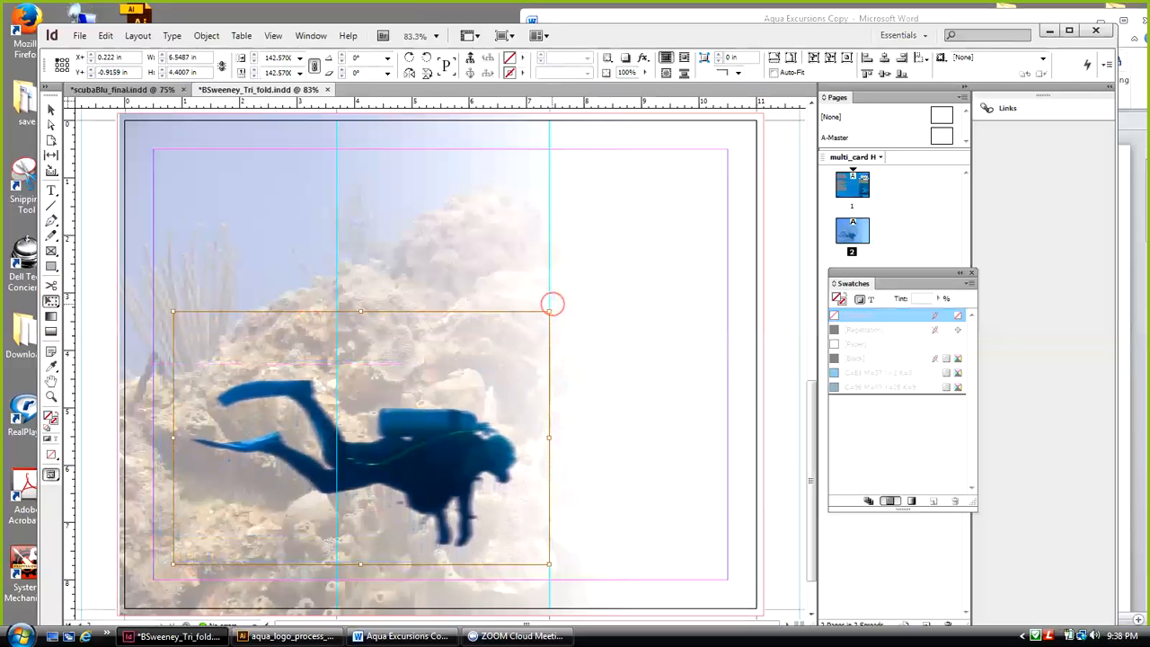
drag(554, 309, 562, 377)
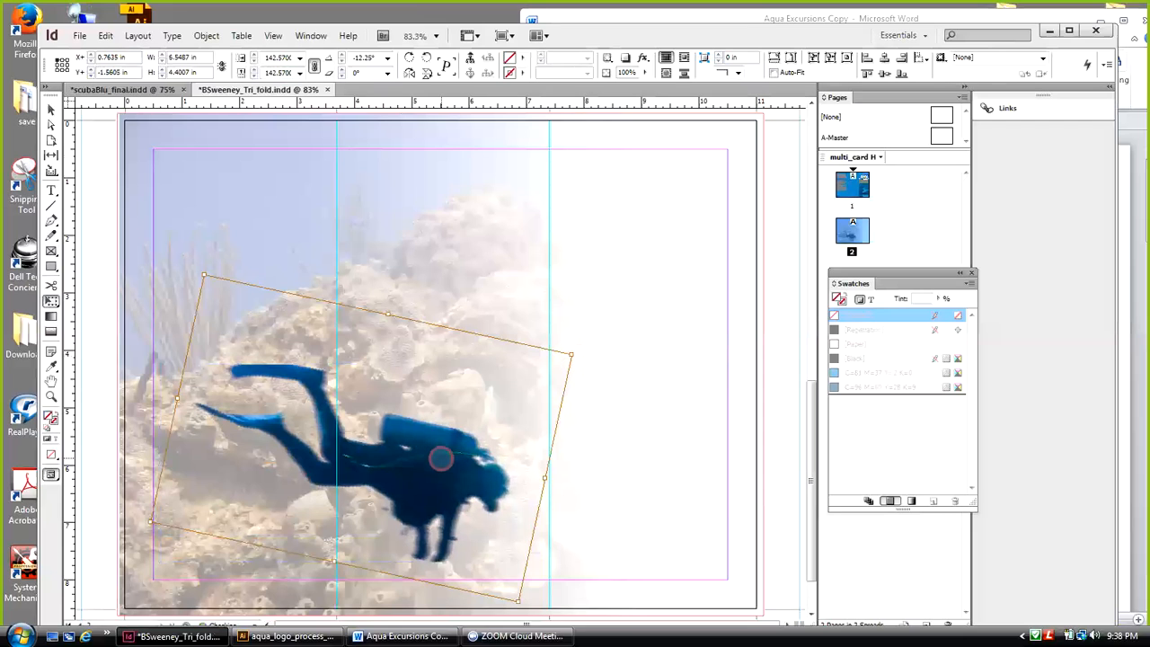
Move the diver frame up and left to about X 0.3 in, Y 4.19 in on the inside spread
click(51, 108)
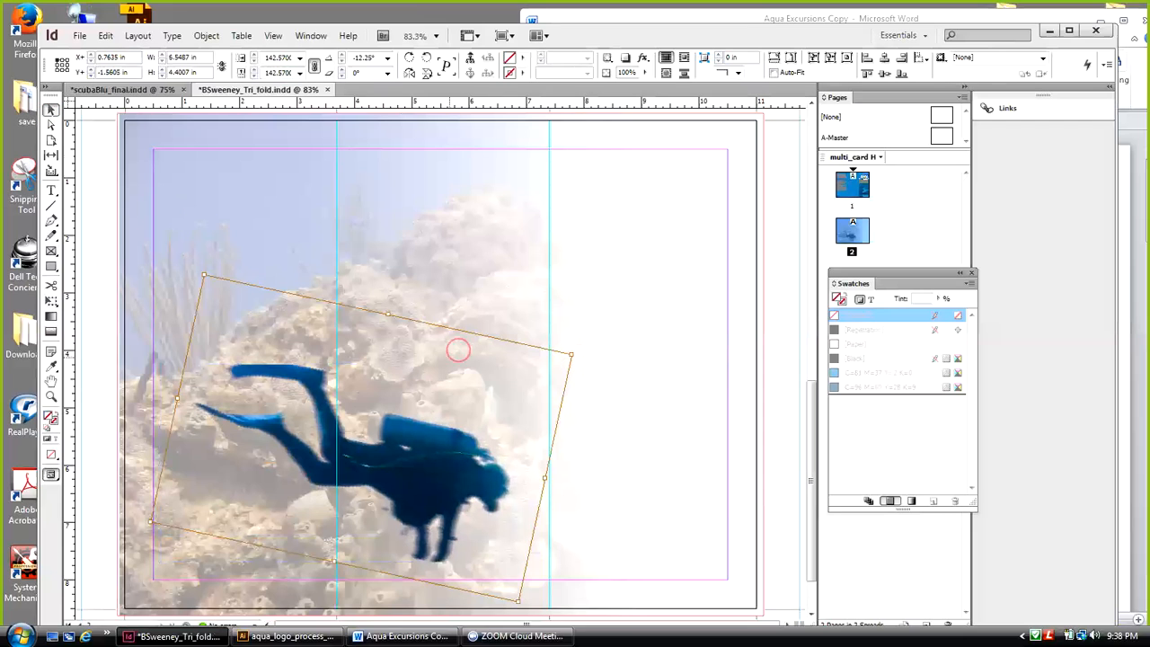
click(793, 340)
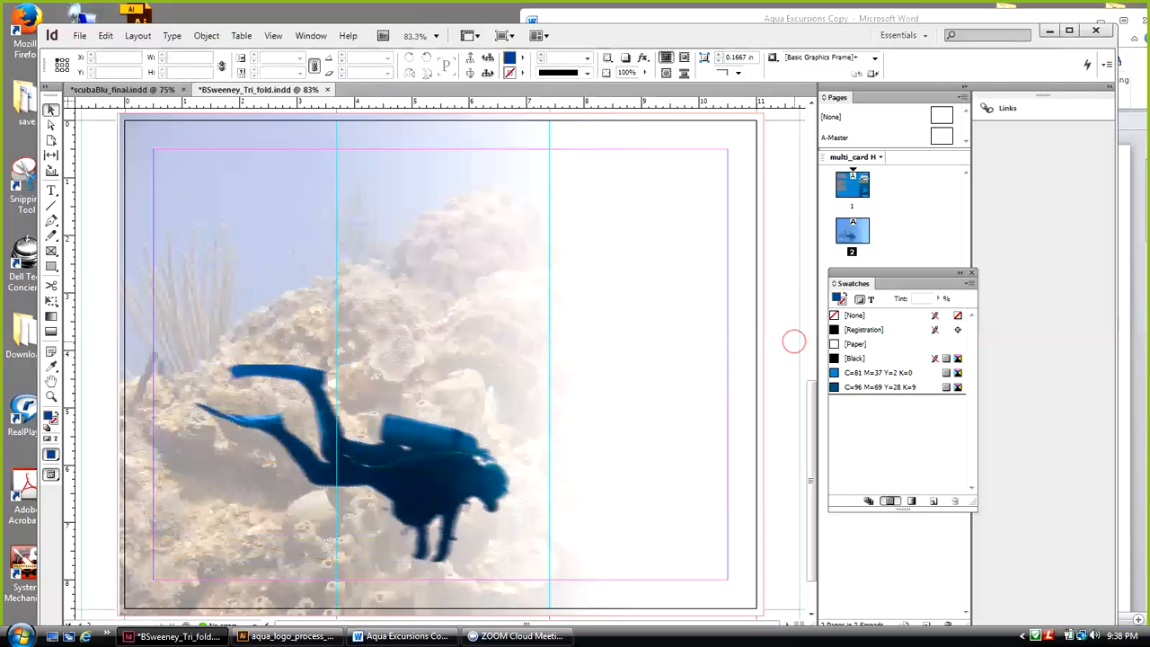
click(412, 479)
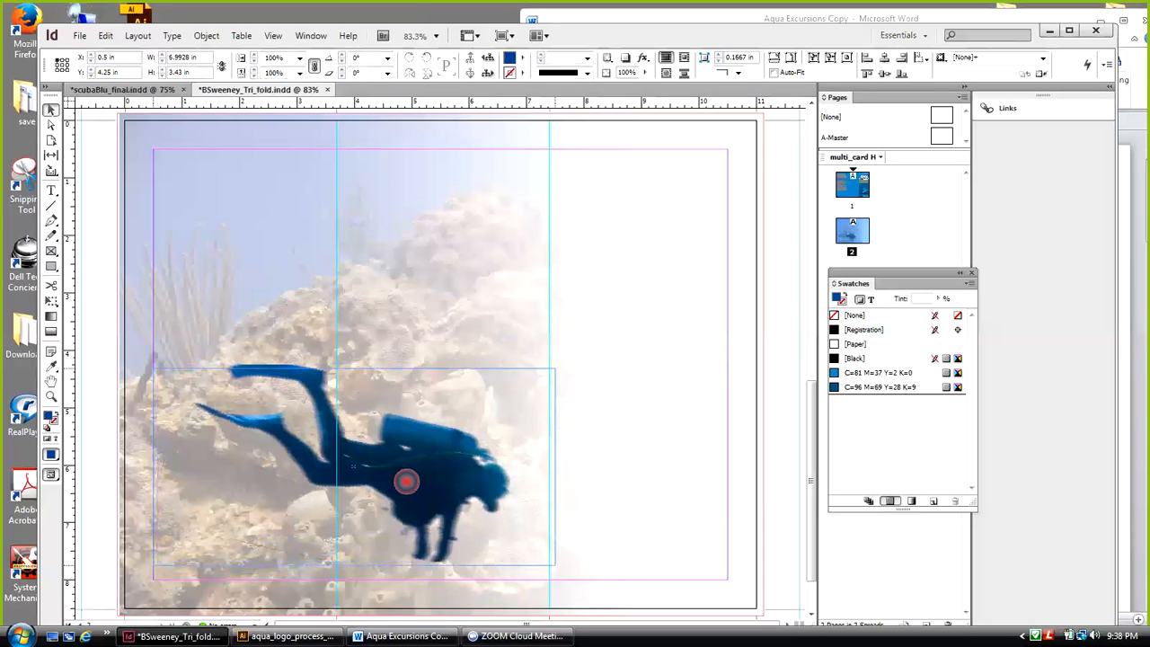
click(405, 481)
drag(405, 482, 390, 479)
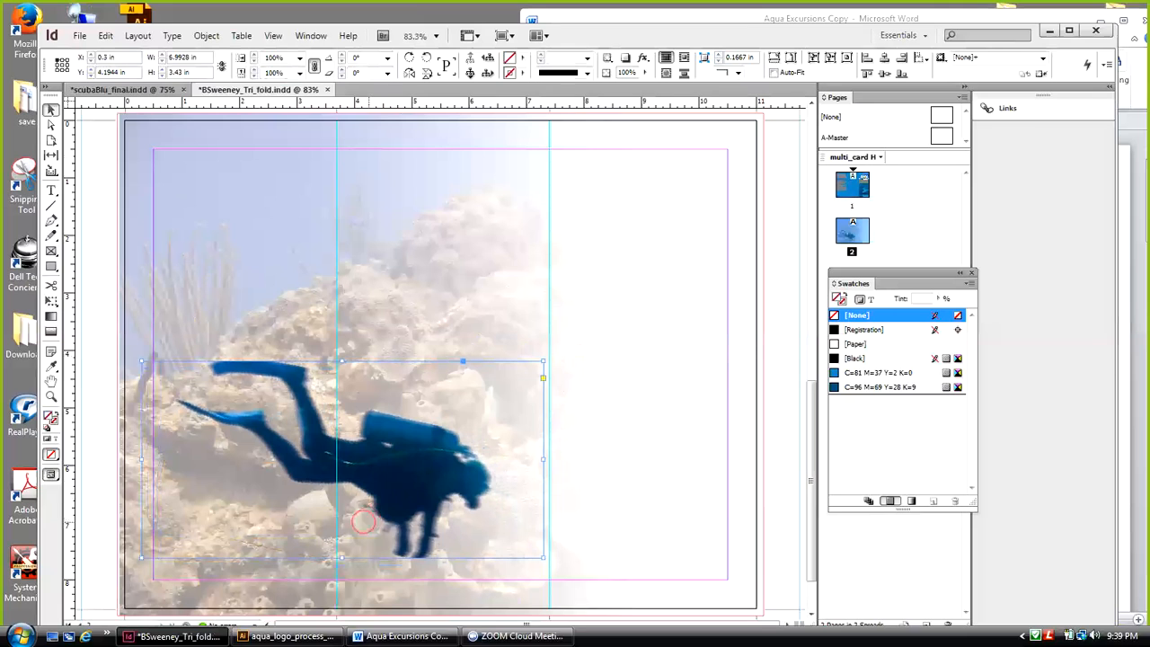
Nudge the diver image vertically inside its frame to a Y offset of about -1.55 in
click(51, 127)
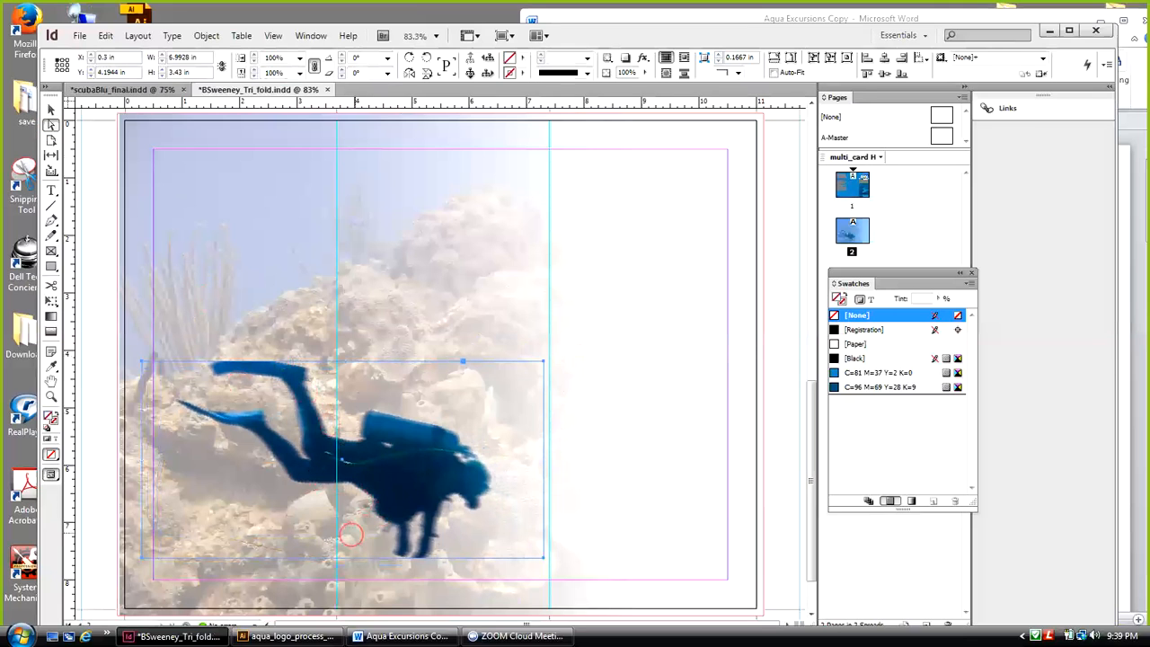
click(342, 550)
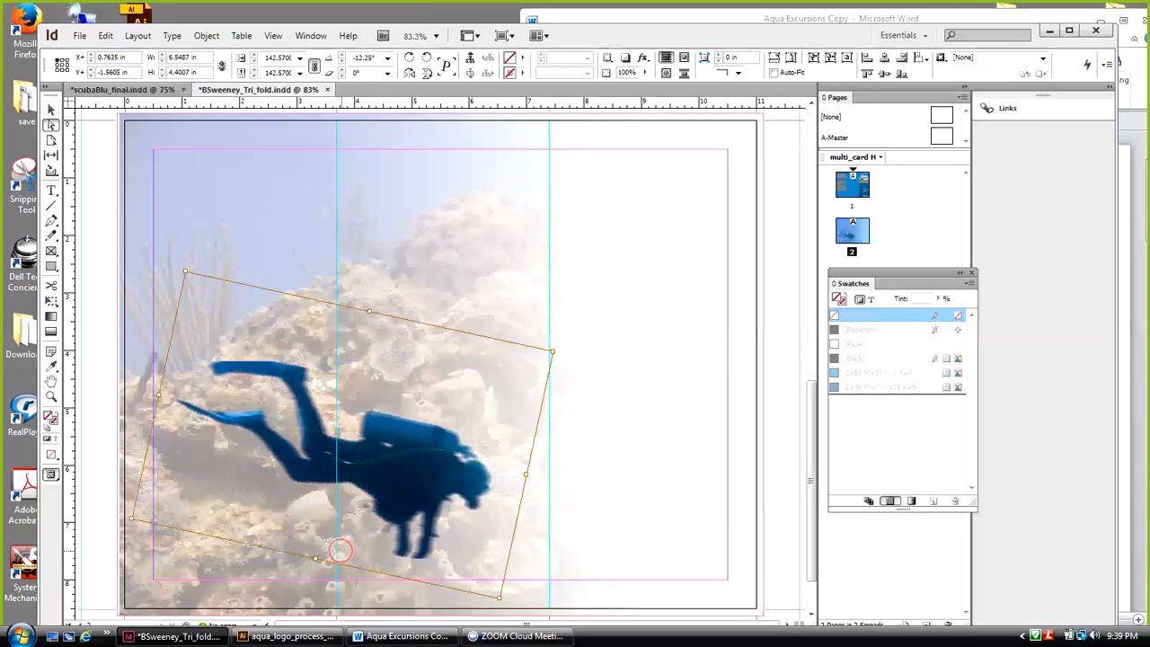
key(Up)
key(Up)
key(Up)
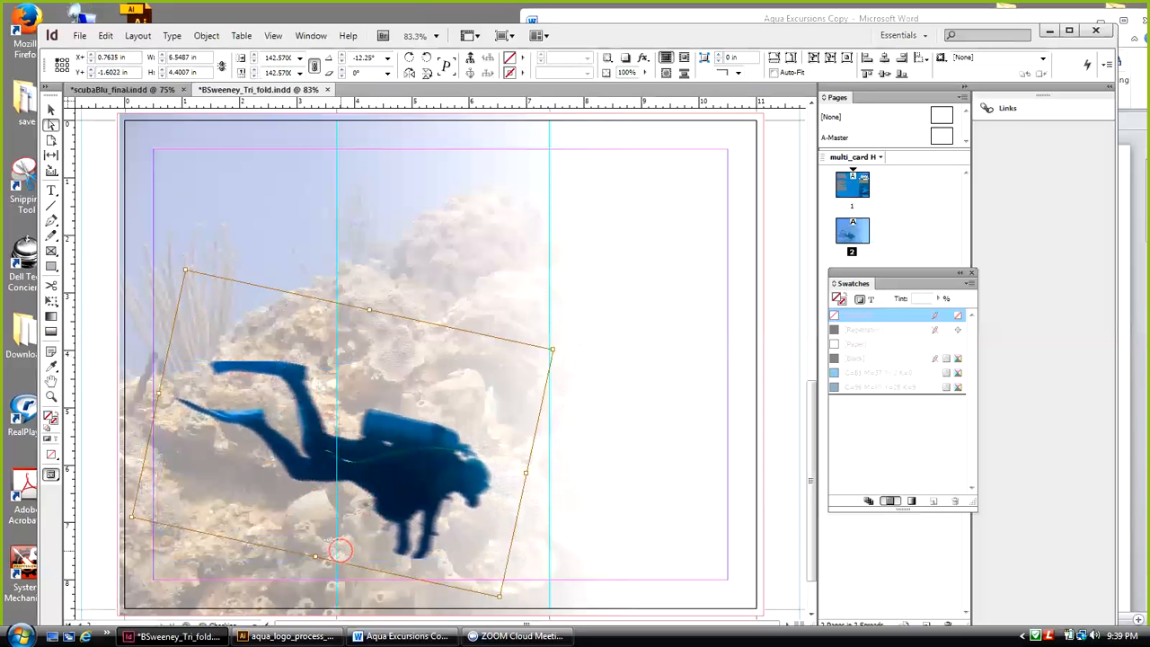
key(Down)
key(Down)
key(Down)
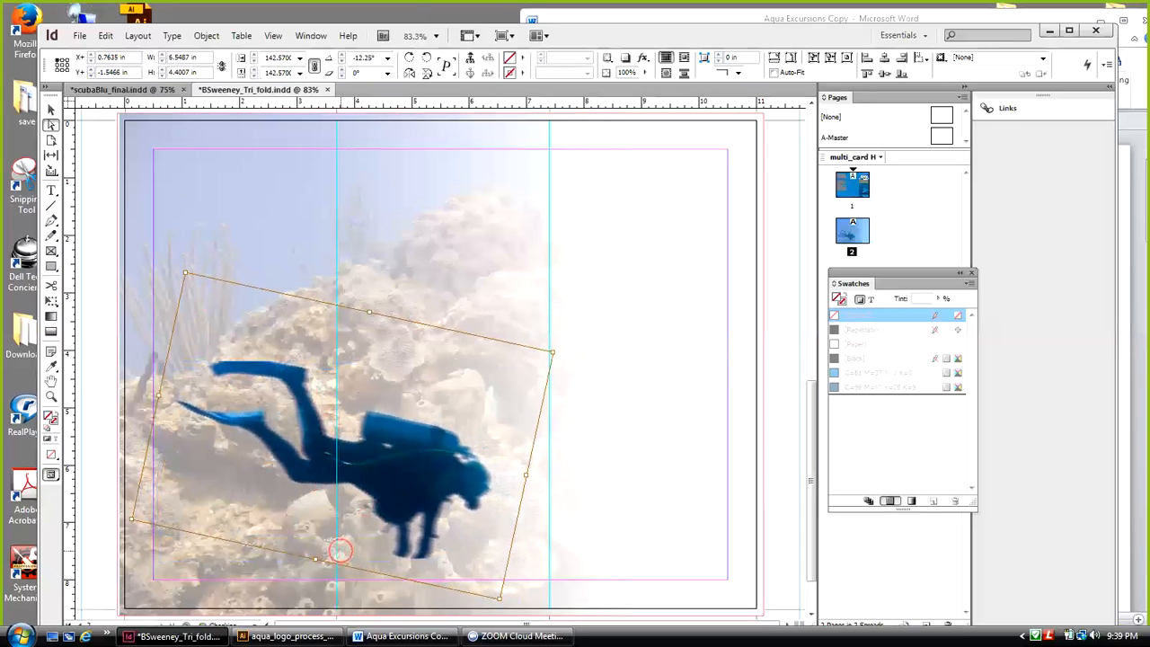
Extend the diver frame's upper and lower edges to a height of about 3.72 in and save the brochure
click(51, 109)
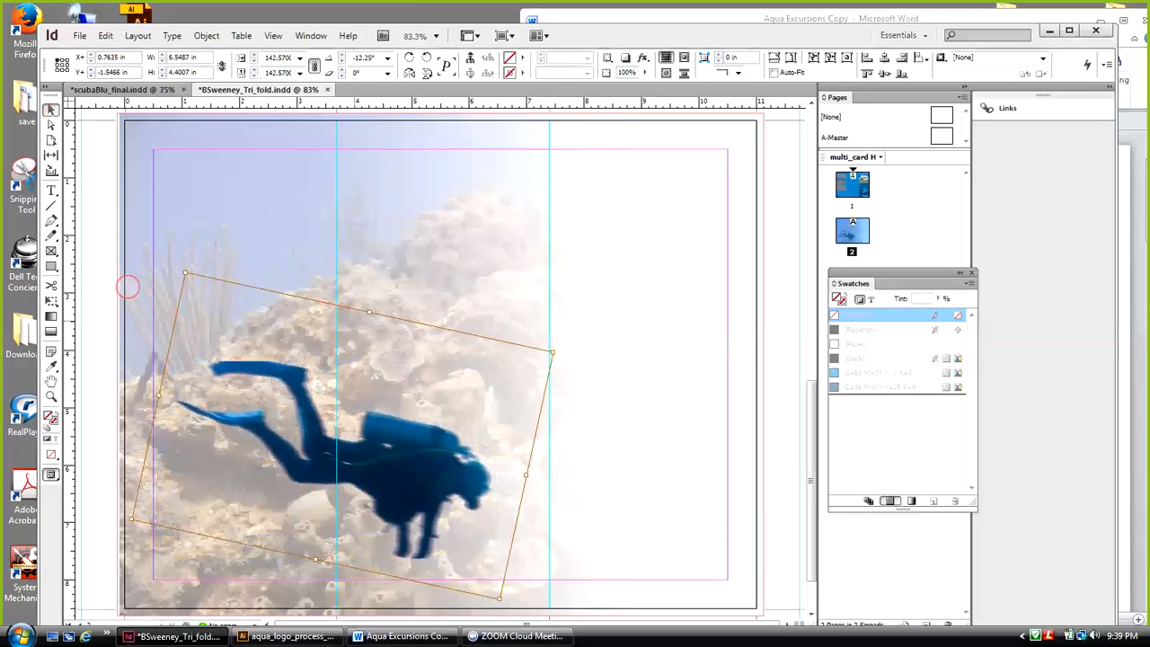
click(103, 186)
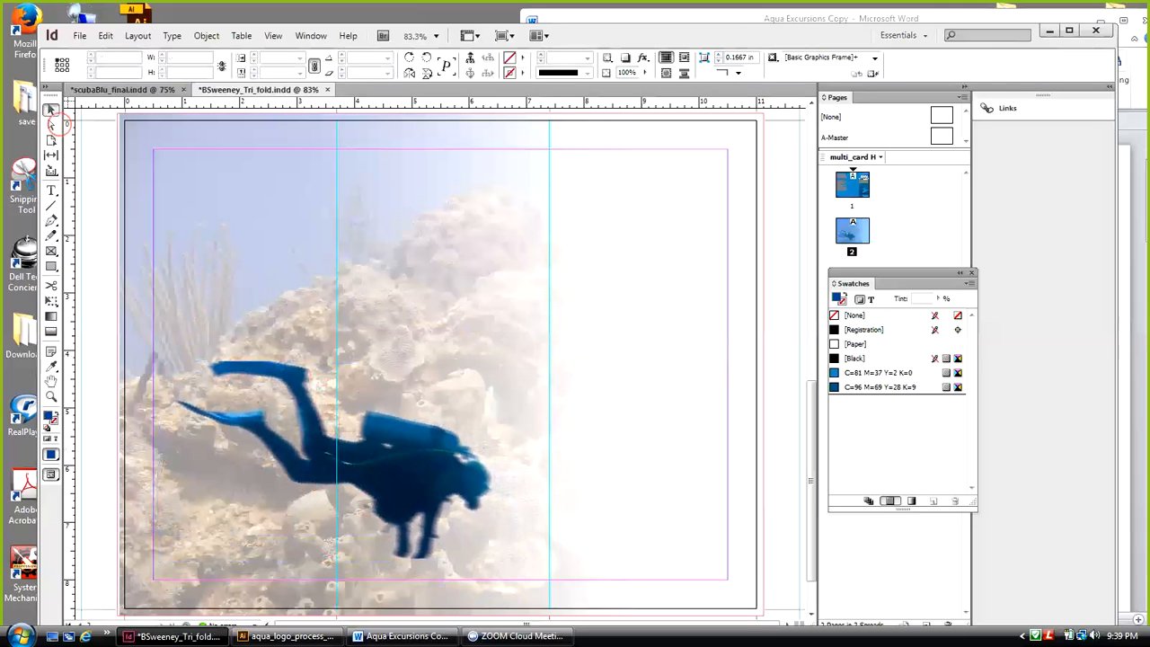
click(334, 399)
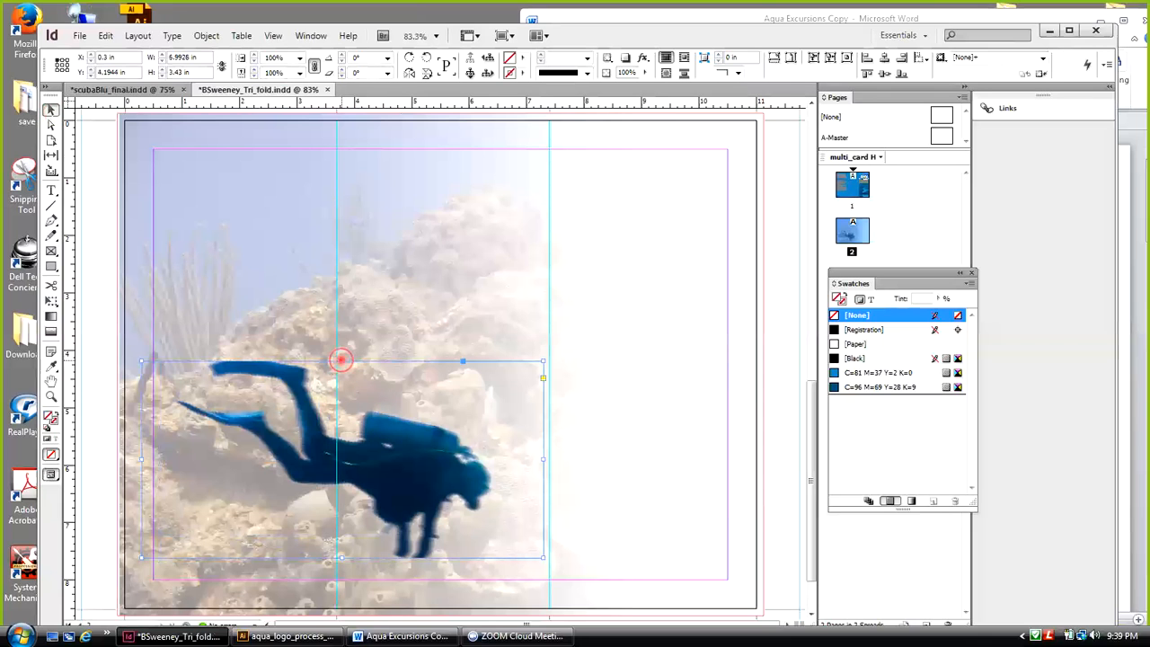
drag(341, 360, 342, 353)
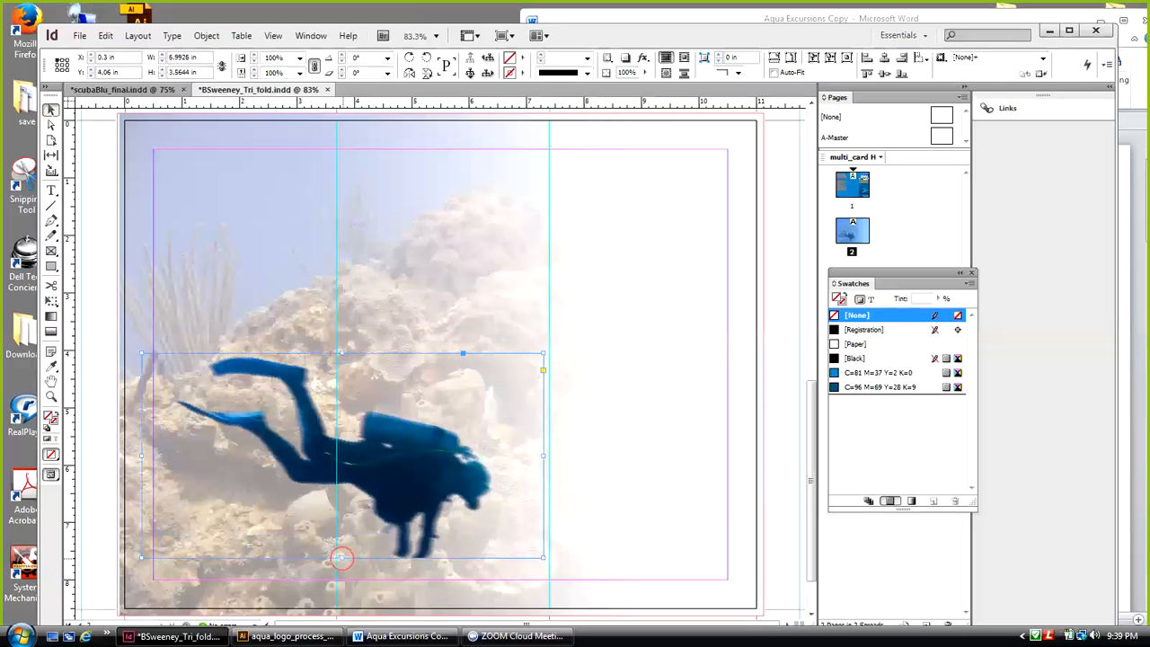
drag(342, 559, 341, 568)
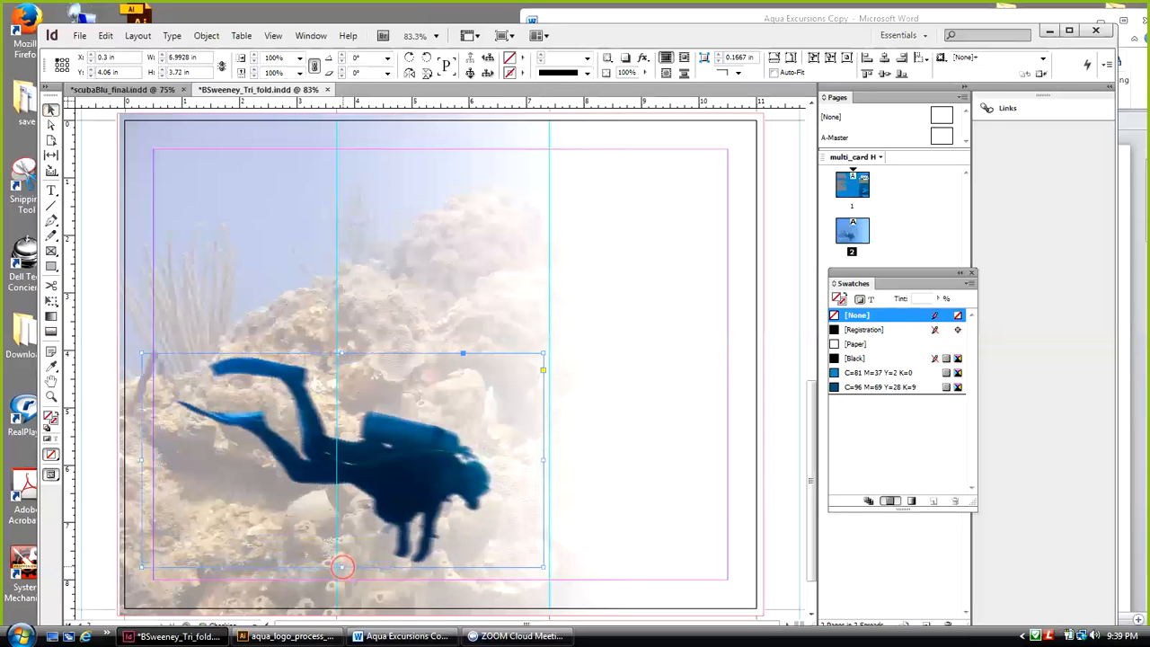
click(79, 36)
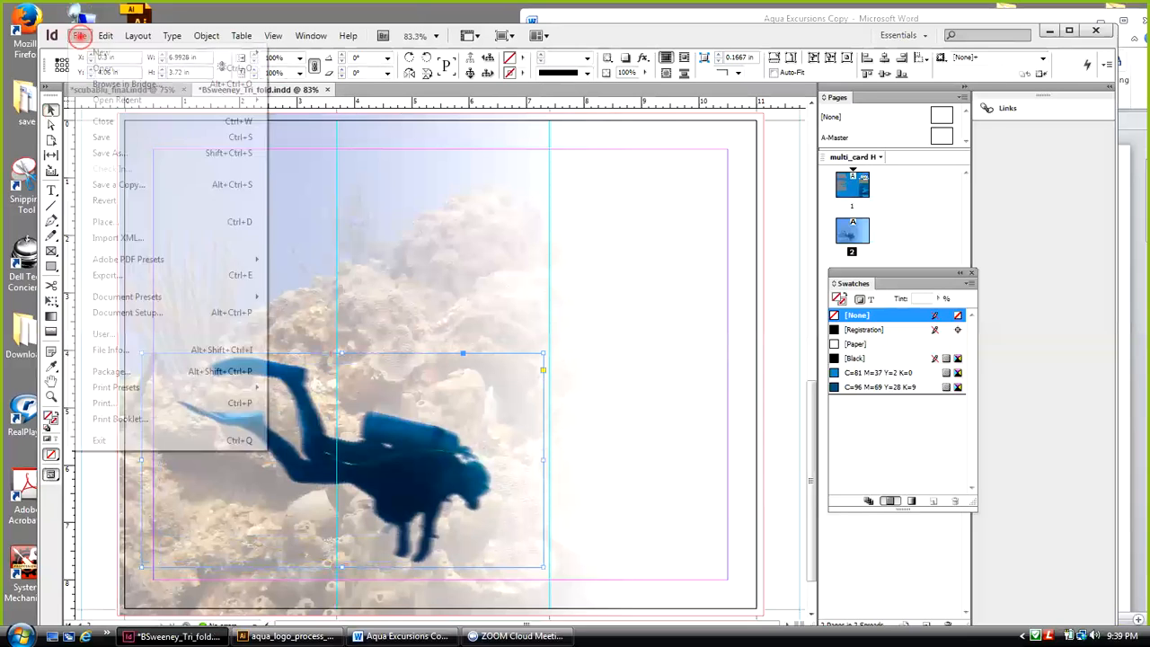
click(103, 136)
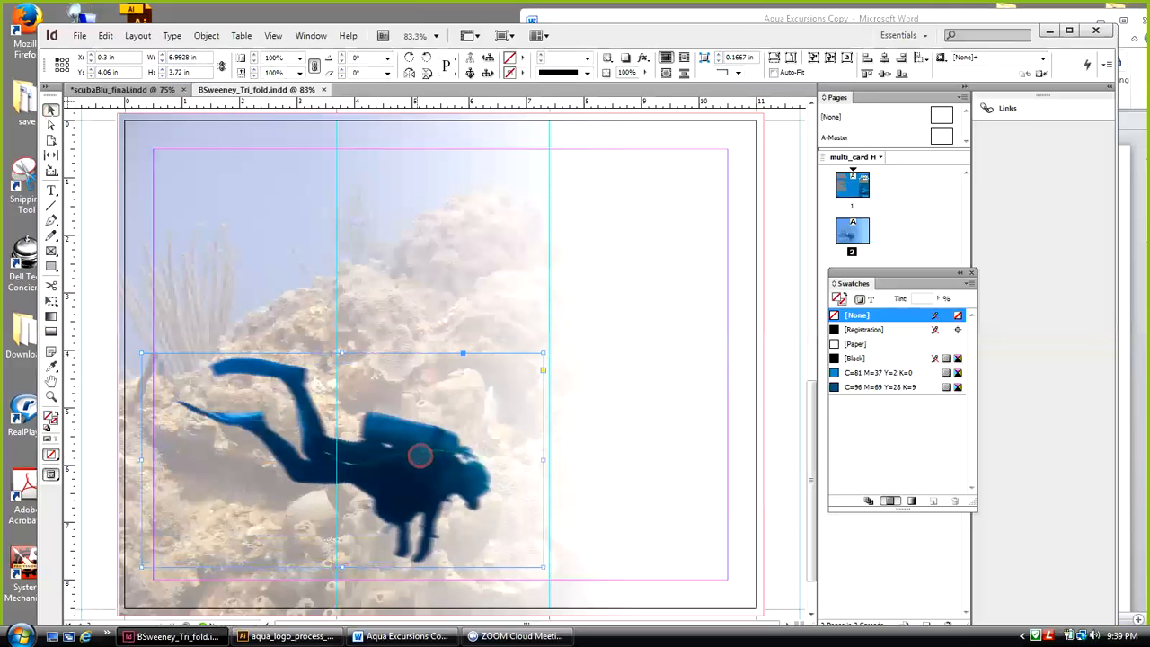
Move the diver frame to X 0 in, Y about 4.1 in, and compare the layout with the scubaBlu_final.indd sample
drag(420, 456, 403, 461)
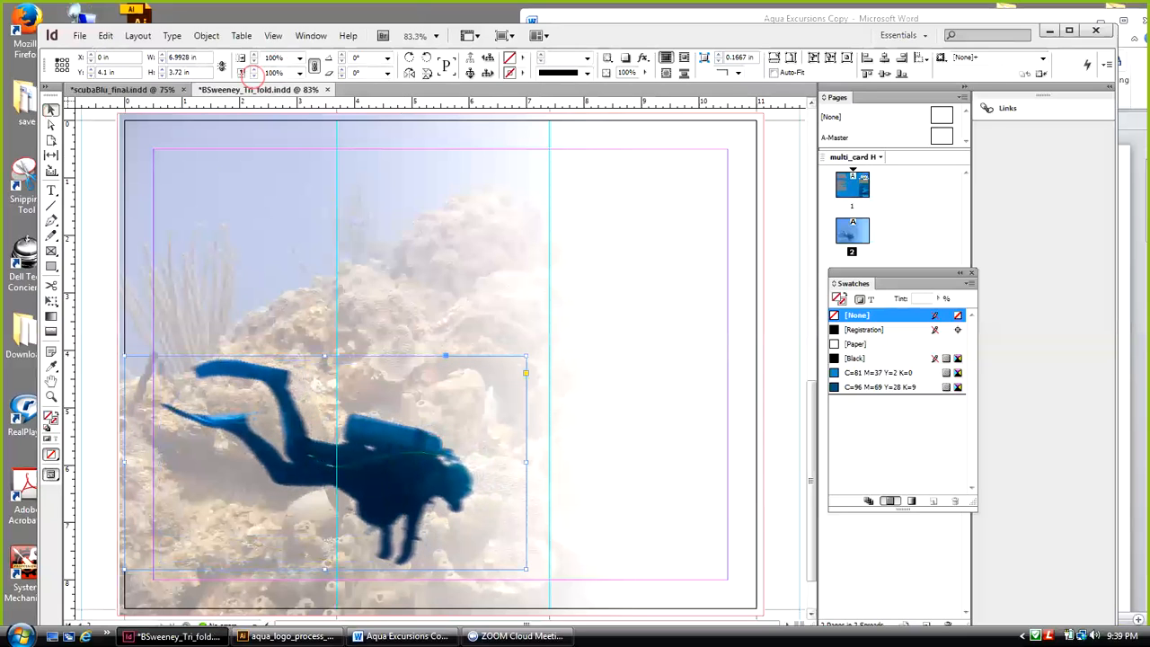
click(149, 89)
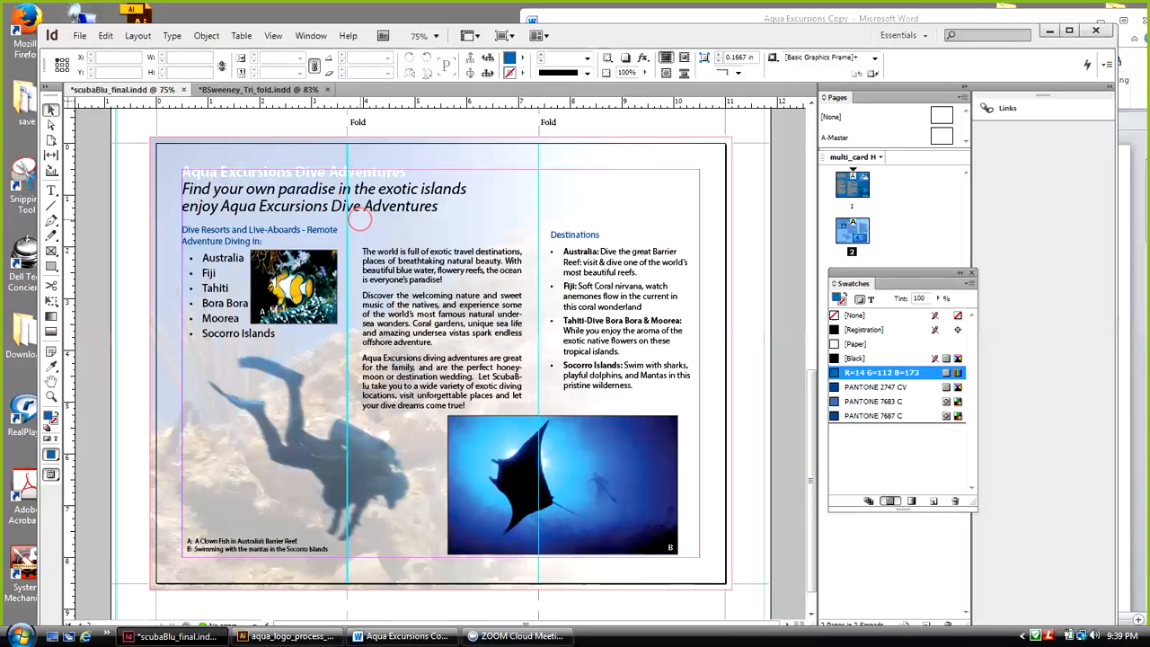
click(265, 90)
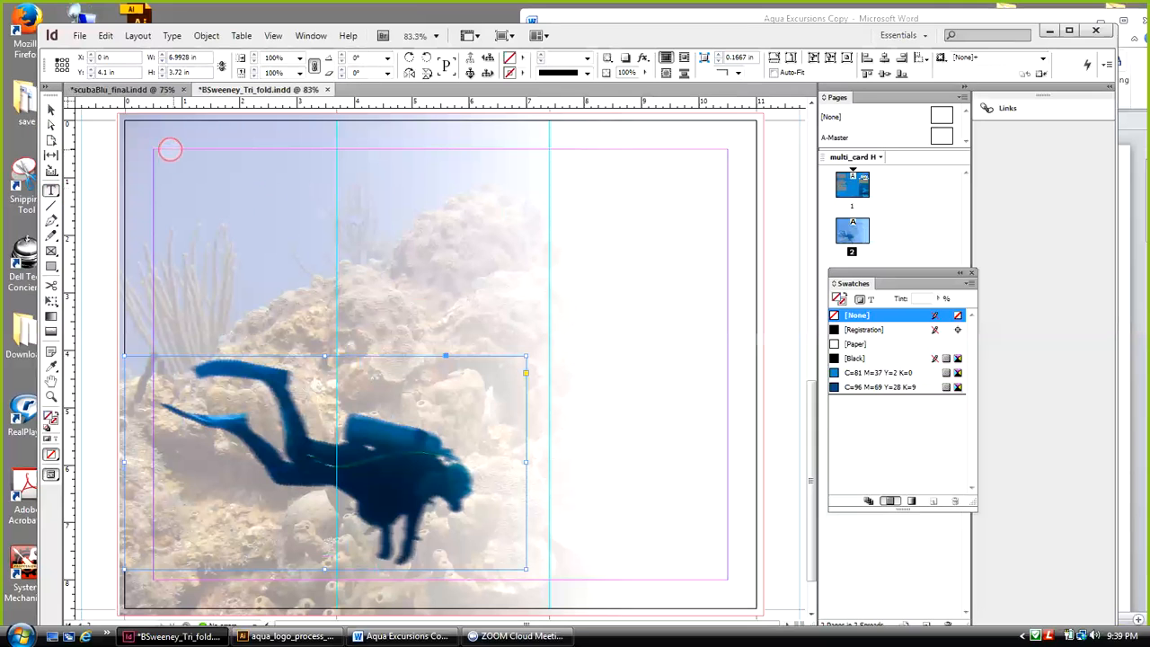
Draw a wide headline text frame from the upper-left margin corner across the first two panels, and close the Aqua Excursions Copy Word document
drag(154, 152, 496, 191)
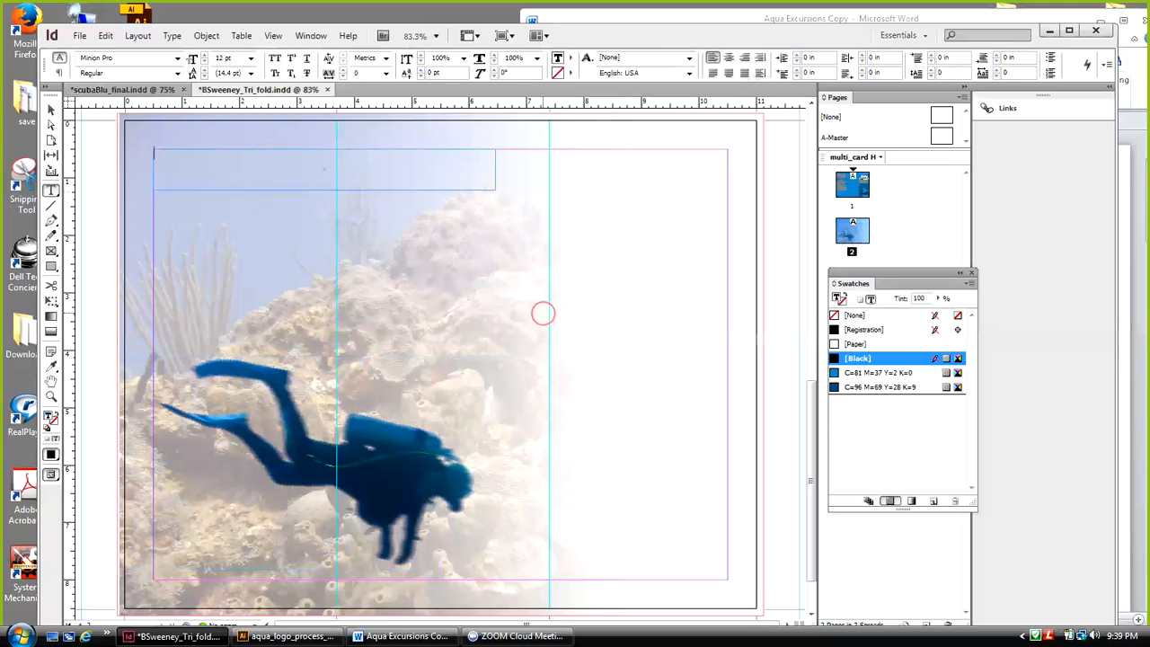
click(418, 636)
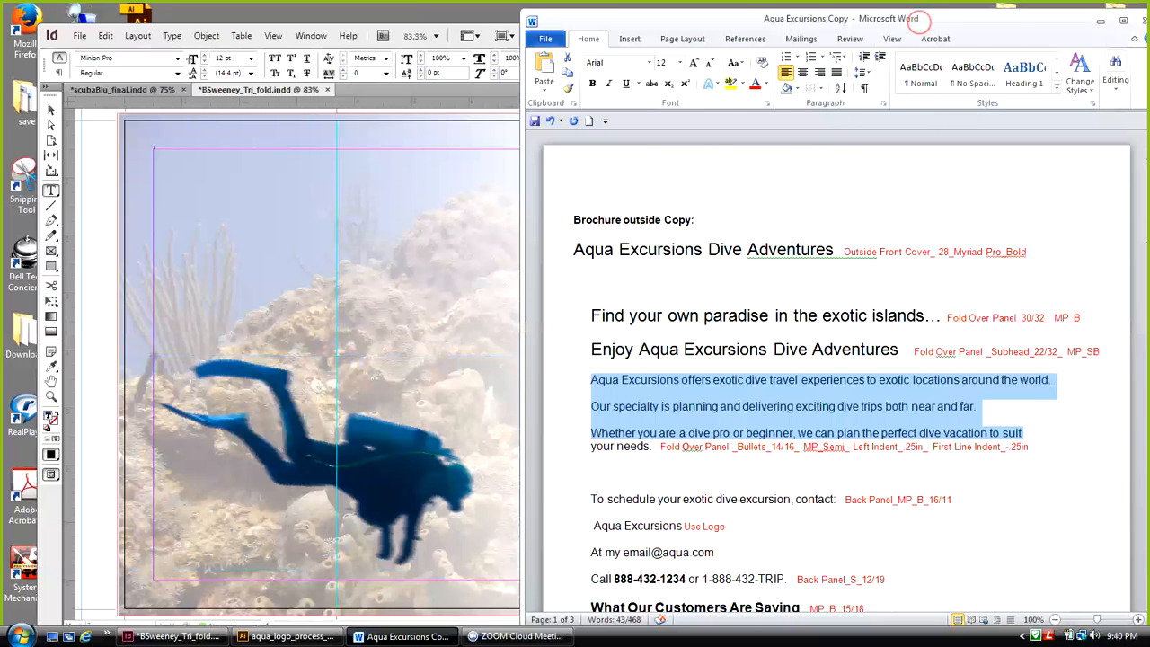
drag(934, 23, 777, 43)
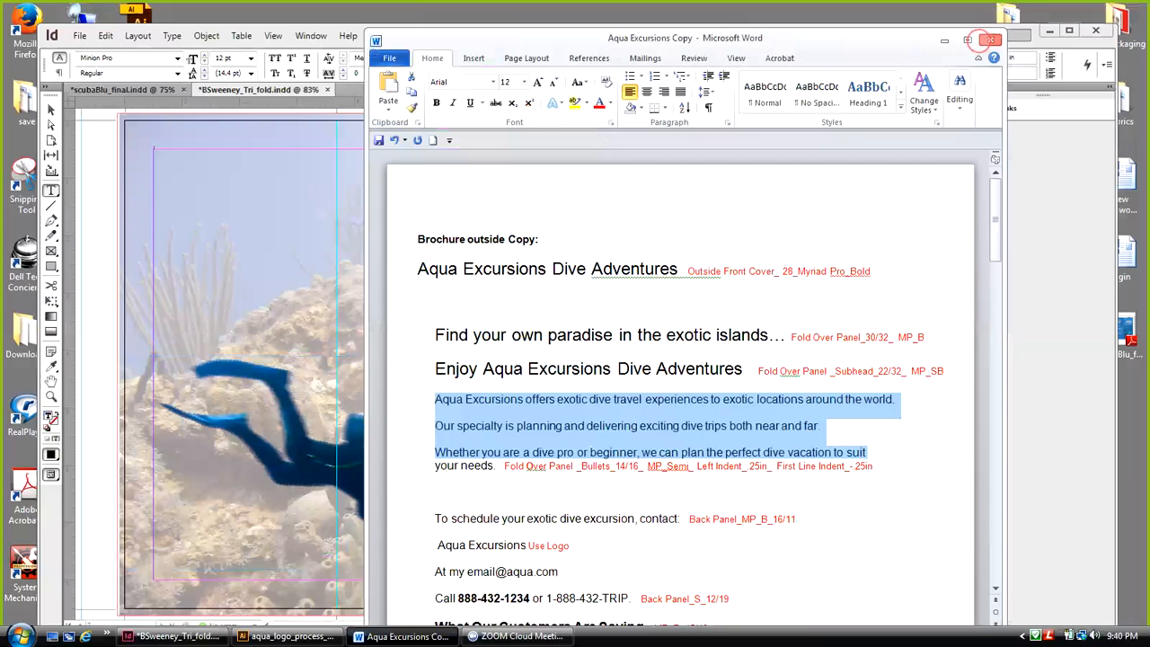
click(990, 40)
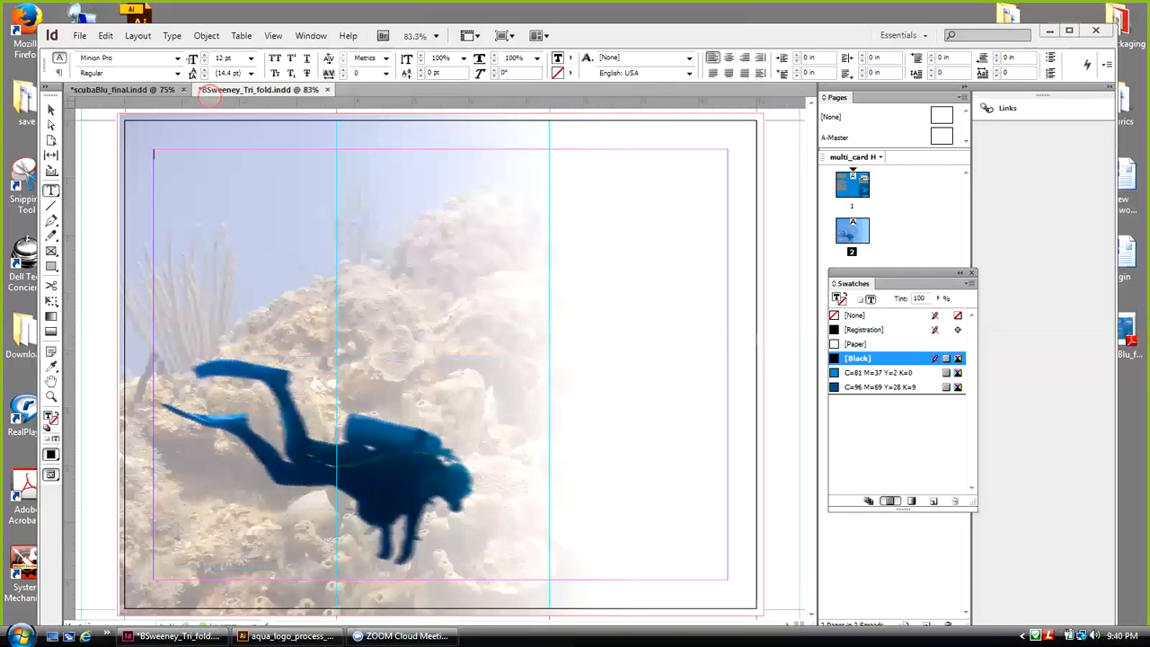
Review the inside and outside pages of the scubaBlu_final.indd sample brochure
click(142, 90)
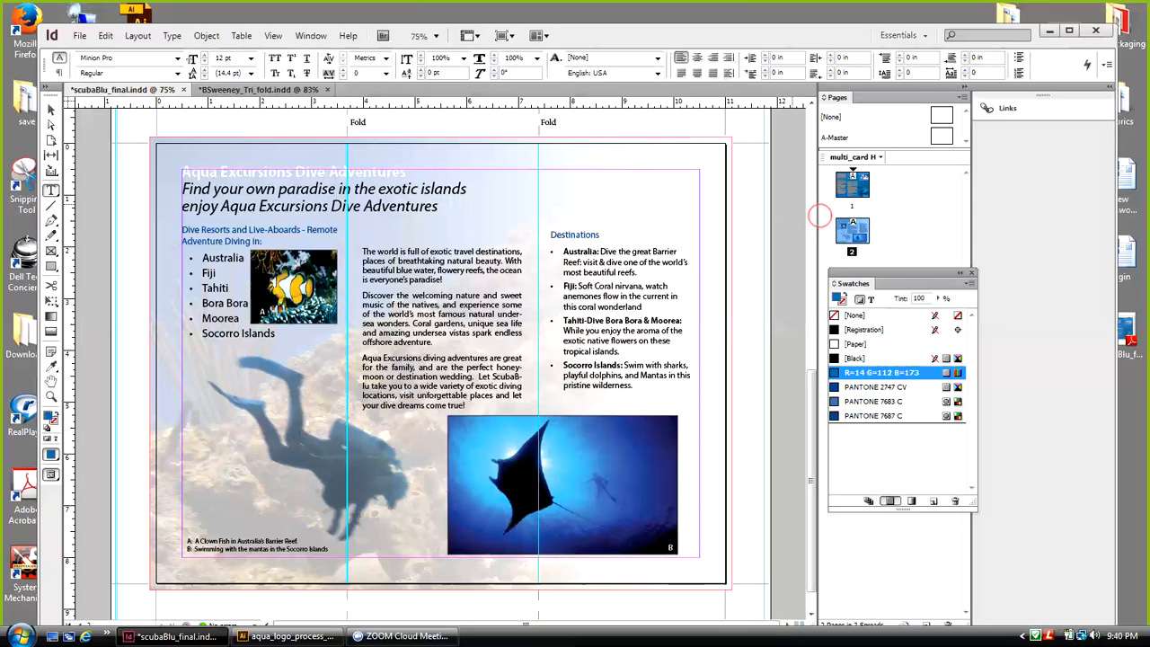
click(838, 225)
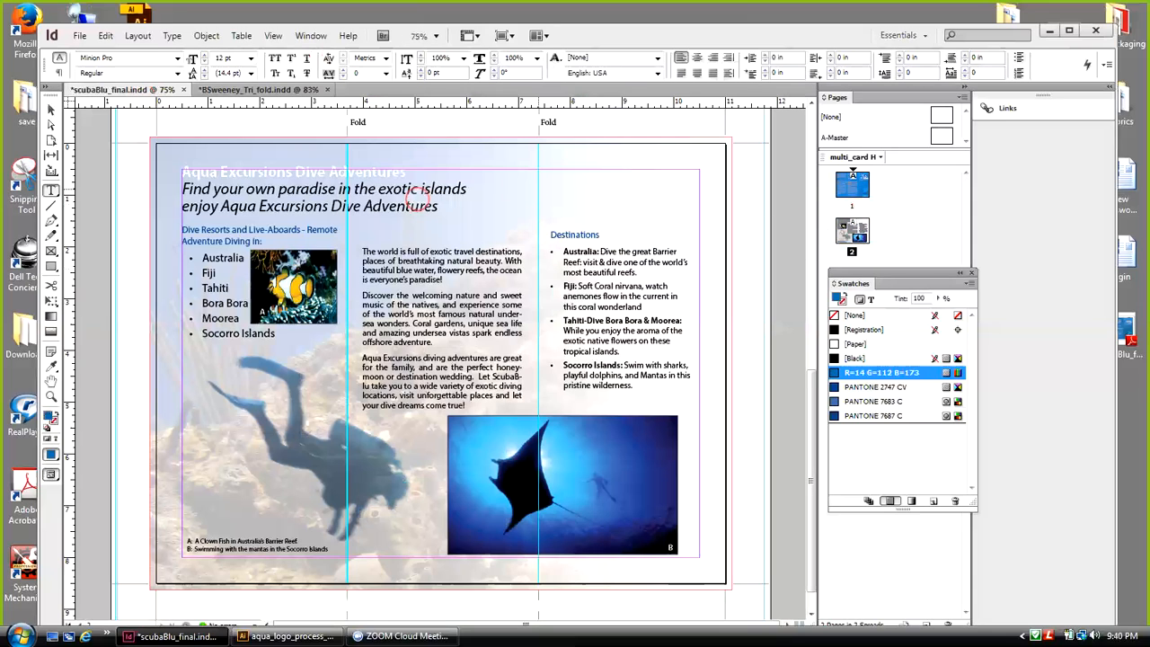
click(857, 179)
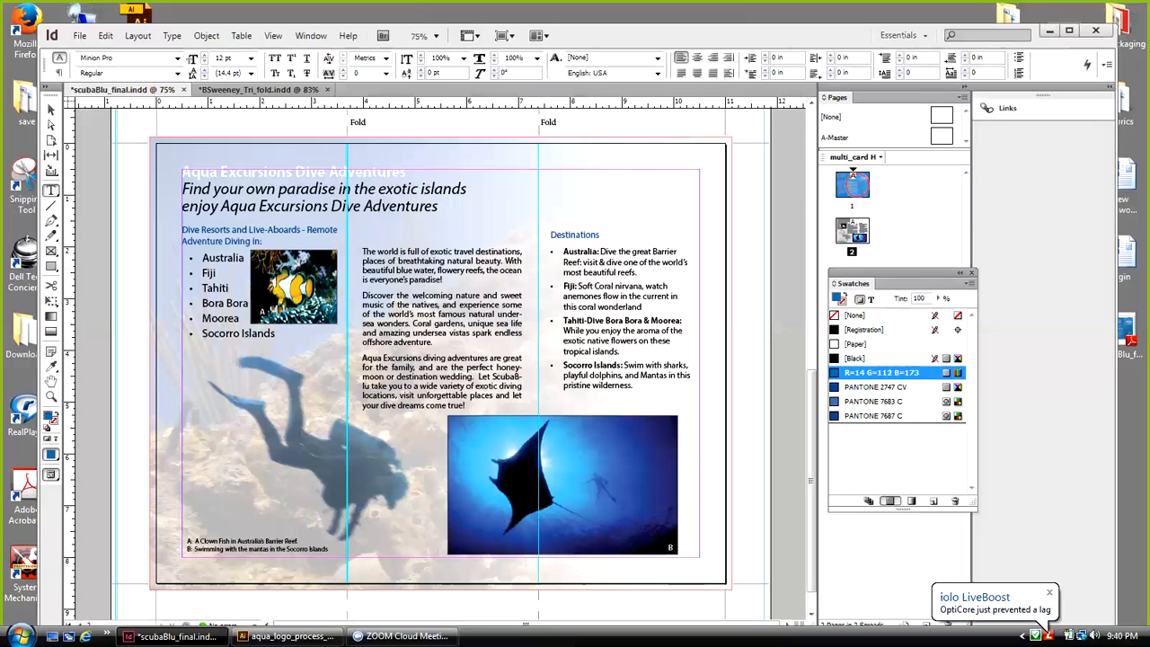
double_click(853, 184)
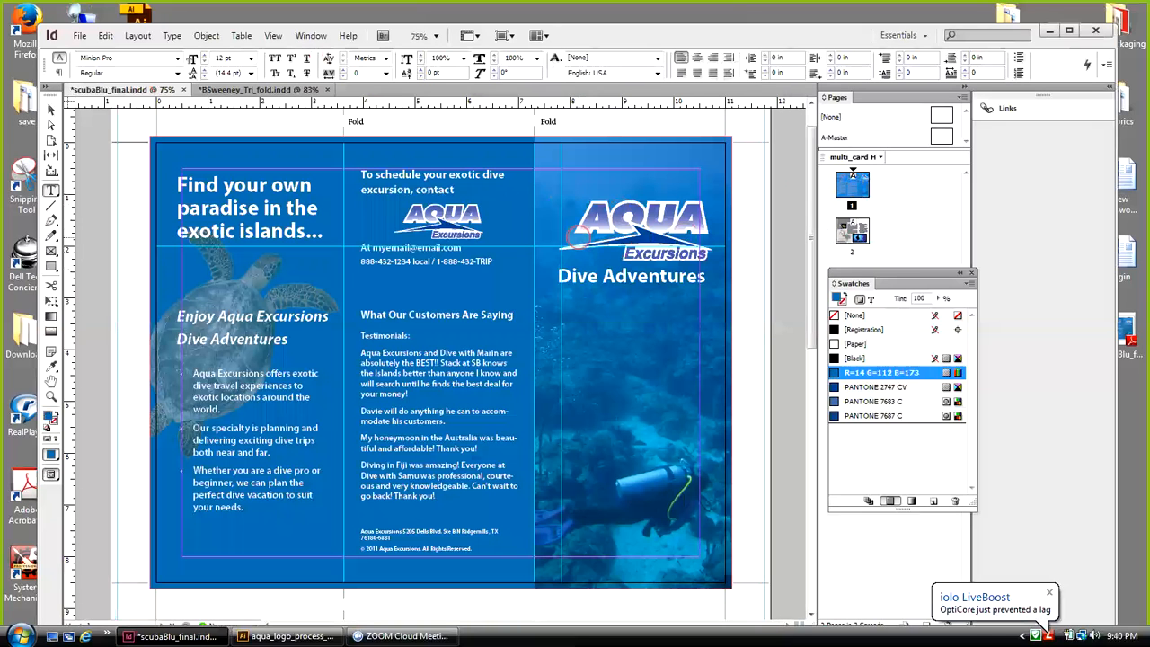
click(853, 231)
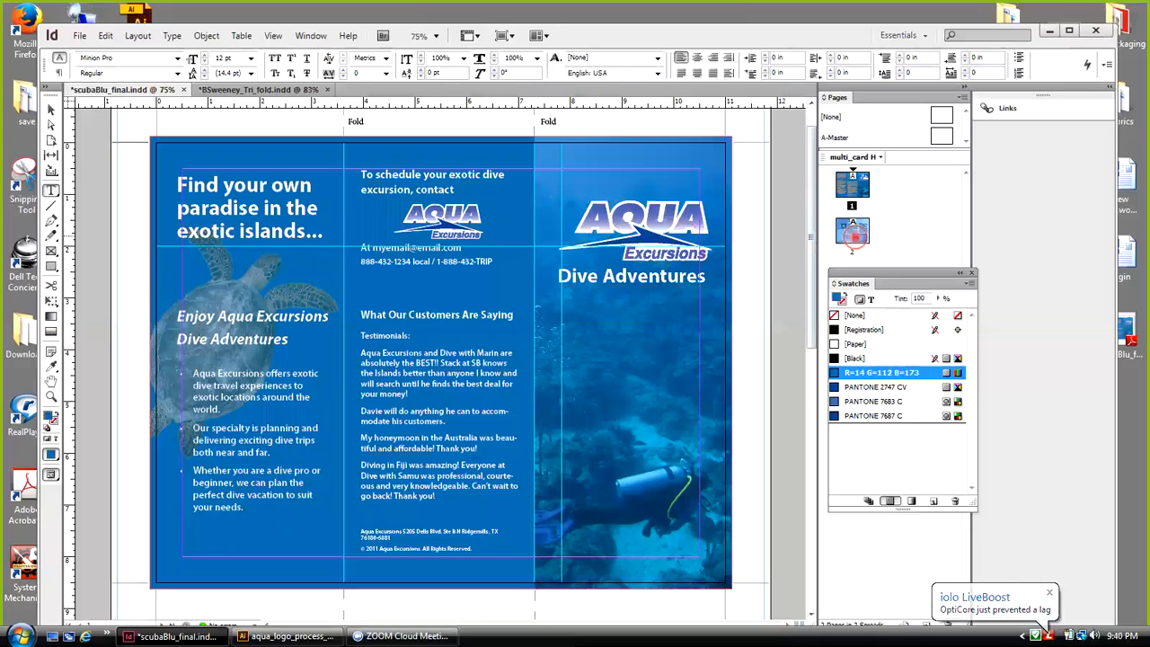
double_click(853, 231)
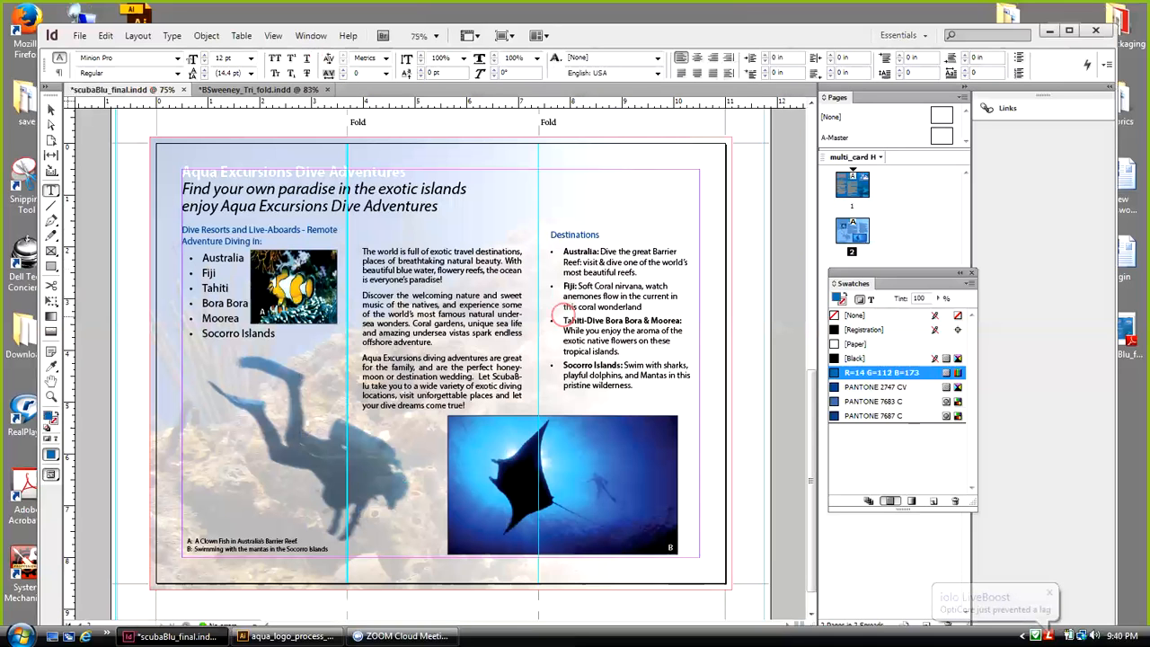
double_click(846, 186)
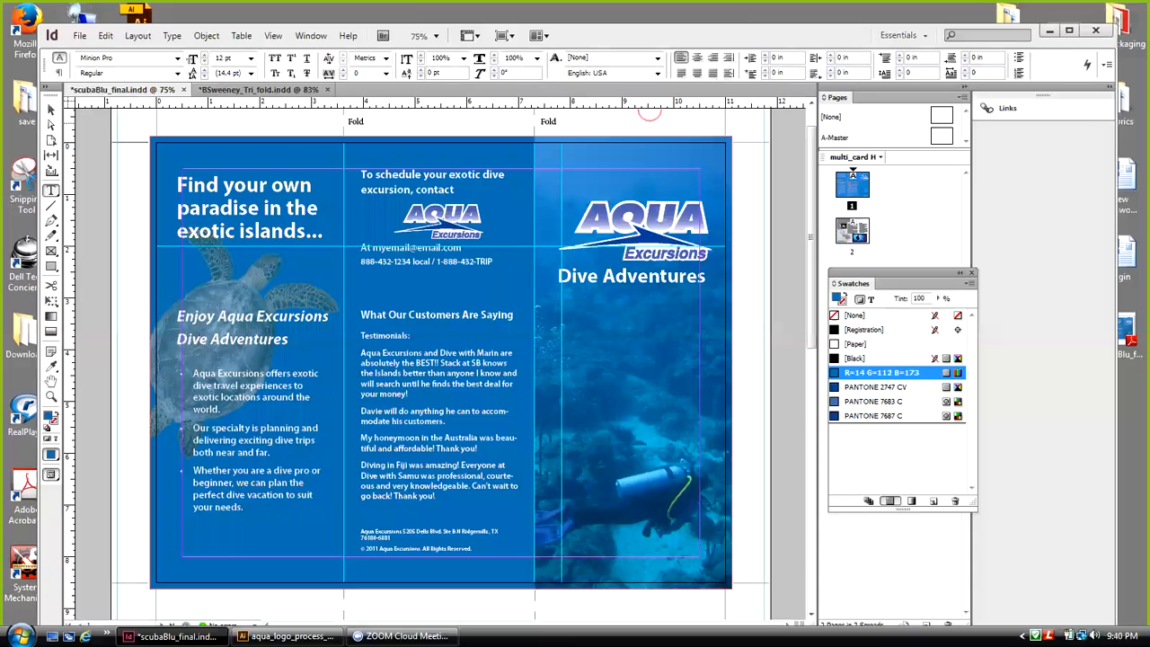
Start packaging the scubaBlu_final.indd document for print and save the publication so packaging can continue
click(80, 35)
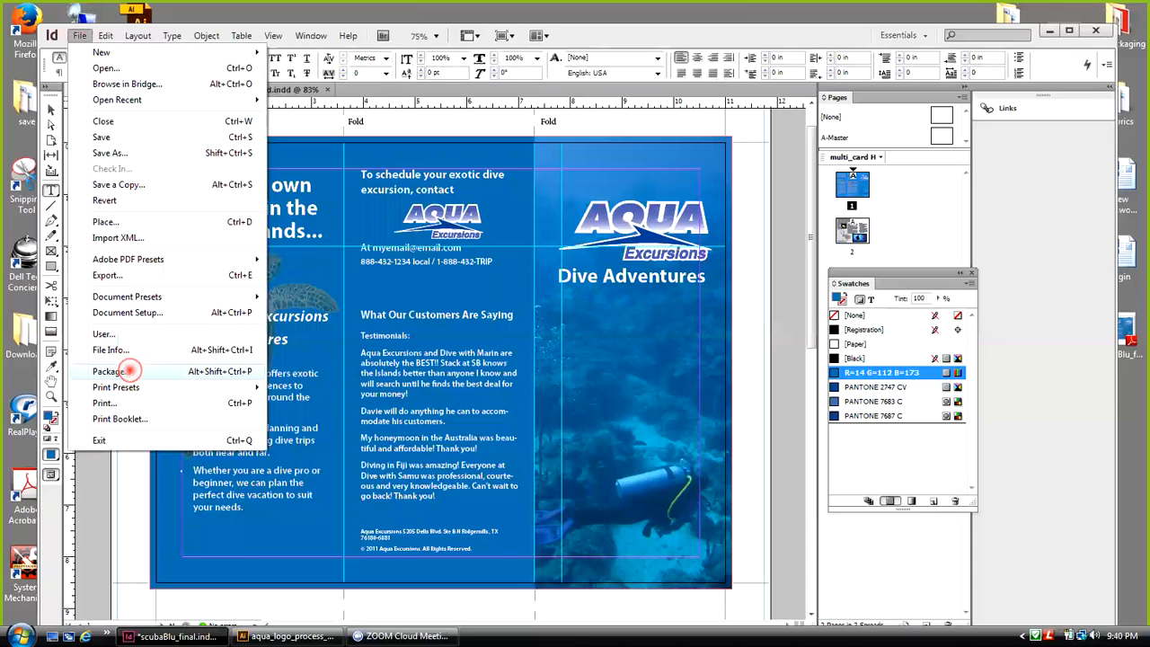
click(130, 371)
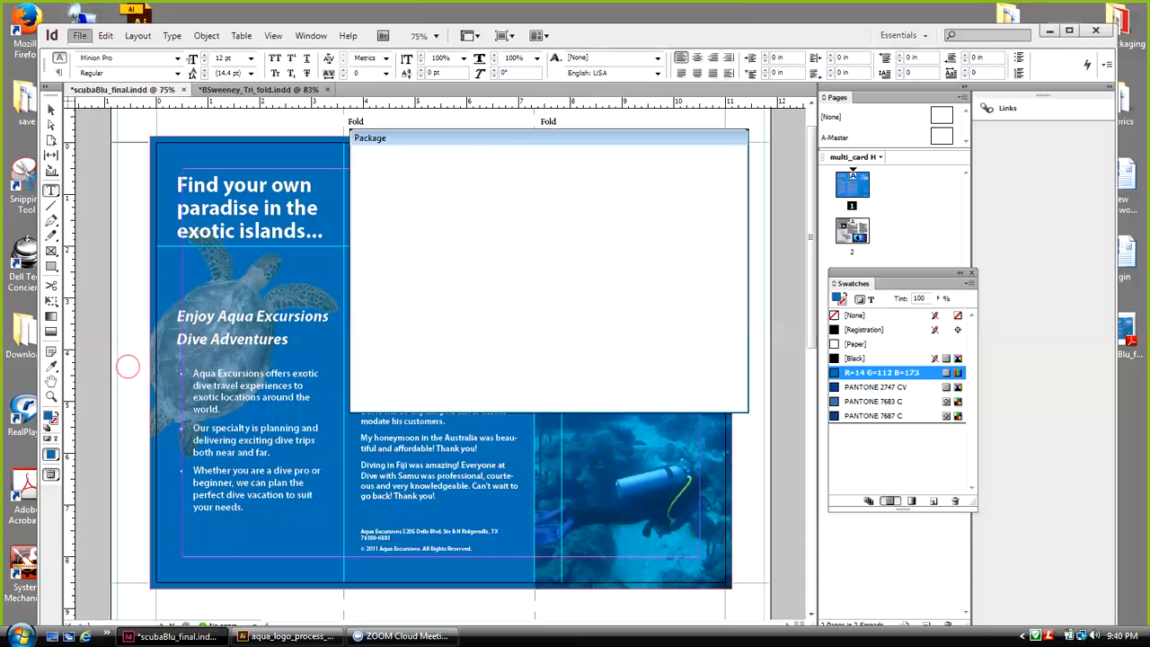
drag(519, 139, 494, 134)
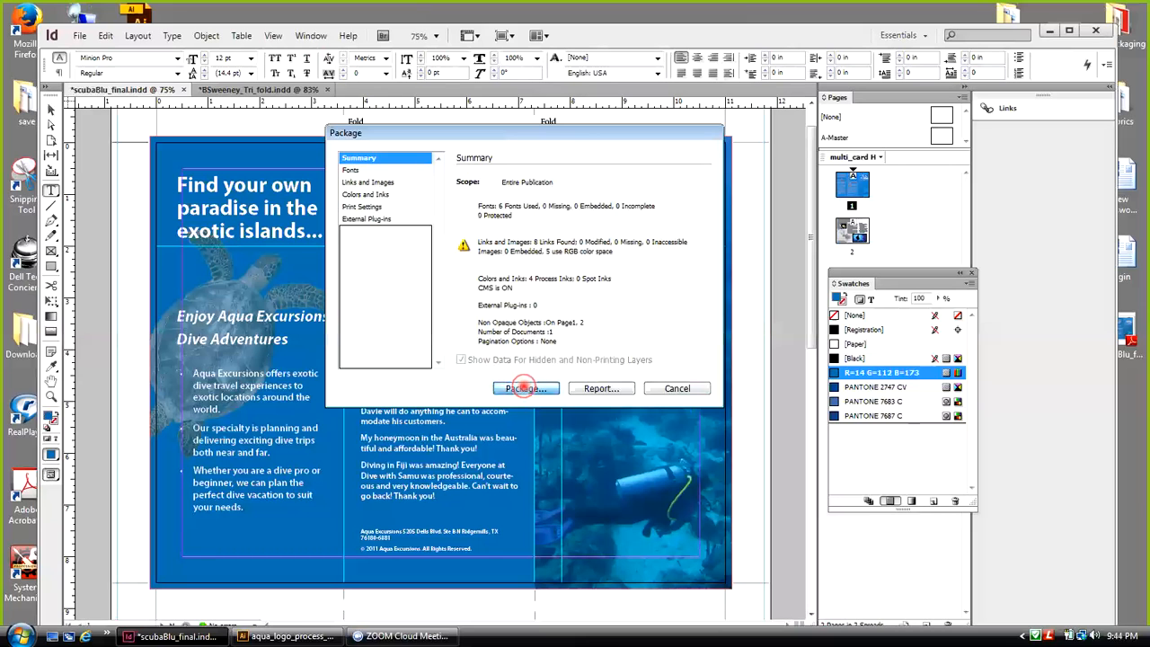
click(523, 389)
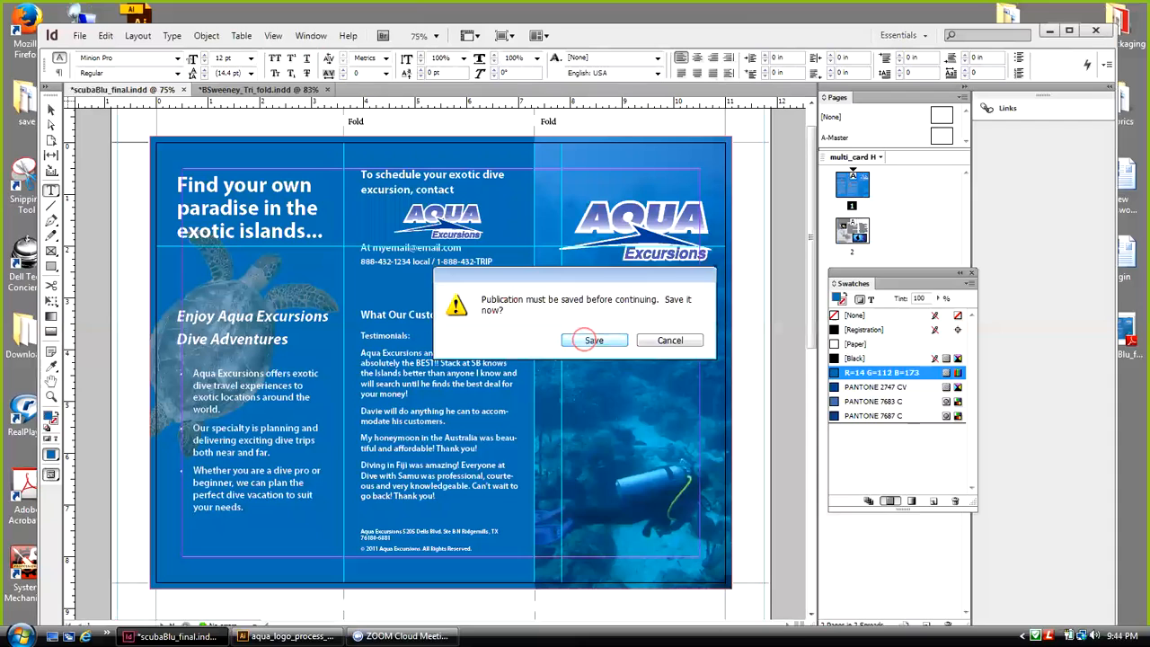
click(594, 340)
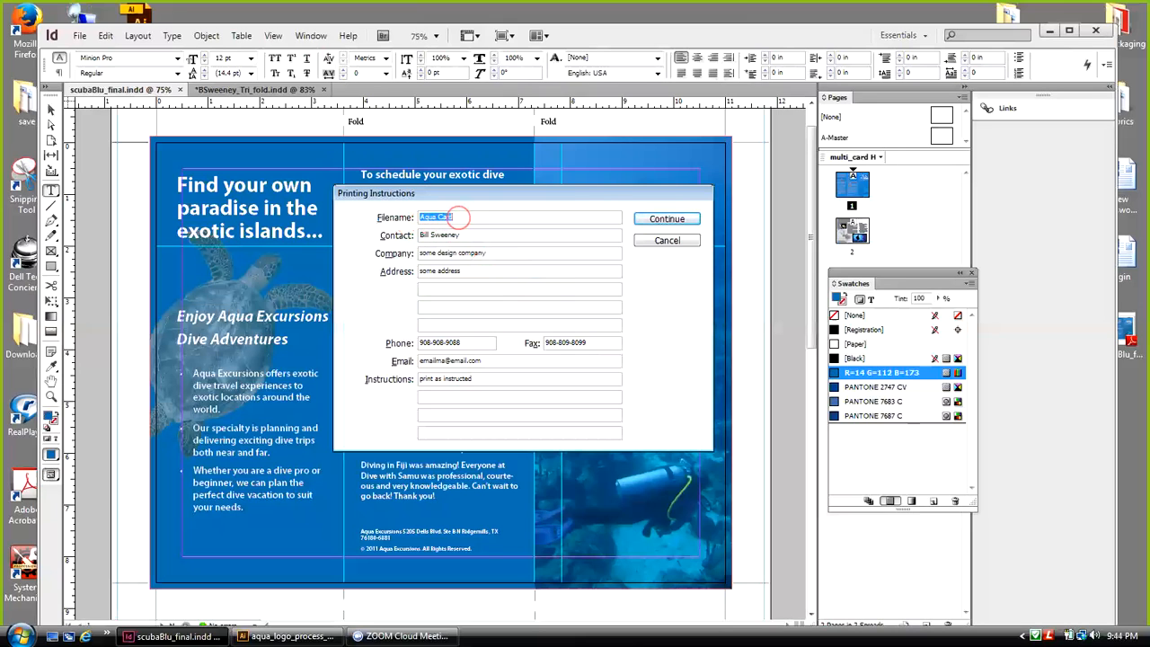
Name the printing instructions file Aqua Tri_fold, keep the other contact details, and continue
drag(457, 216, 418, 216)
text(A)
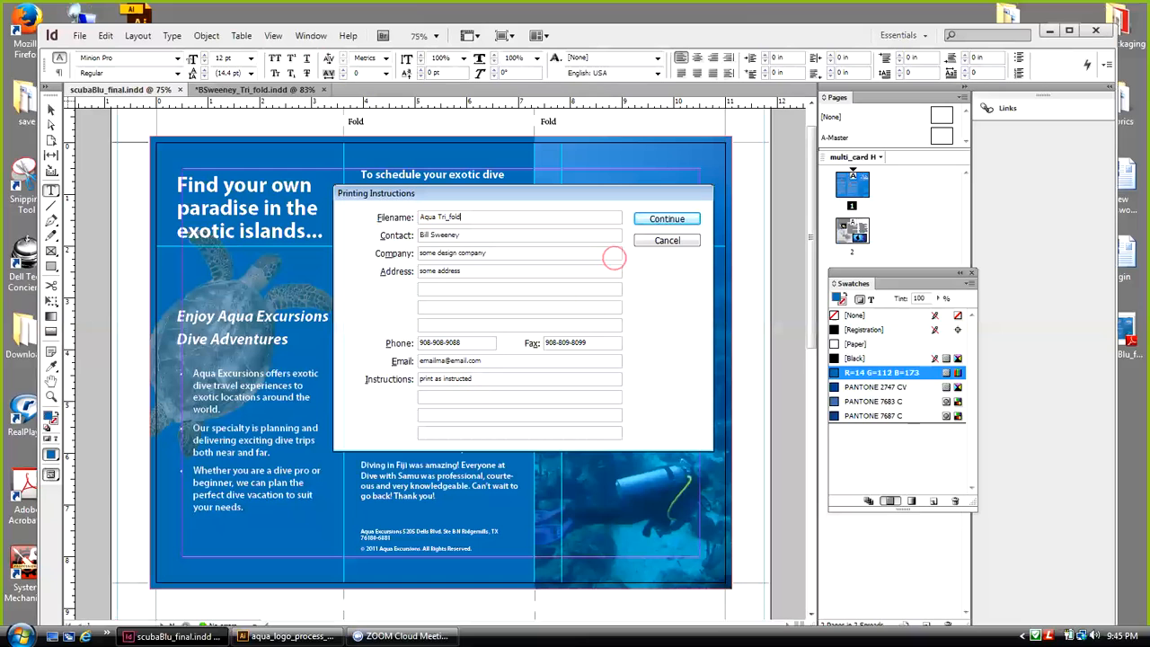
click(645, 223)
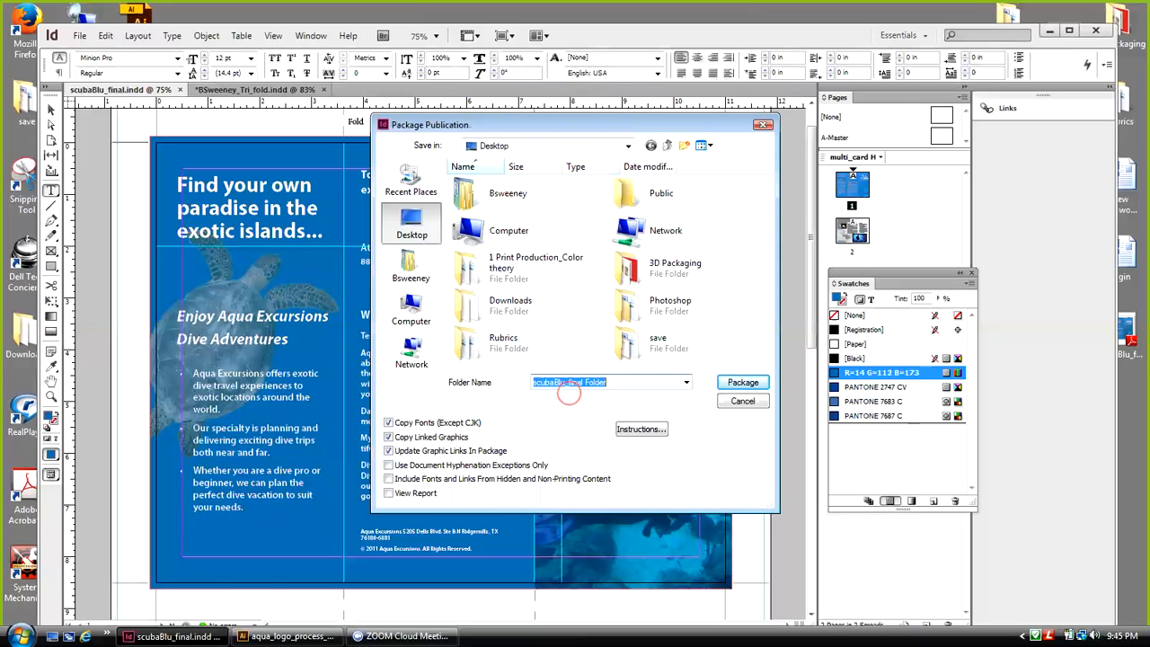
Package the publication to the Desktop in a folder named scubaBlu_fina, with fonts and linked graphics copied, and accept the font licensing notice
click(604, 382)
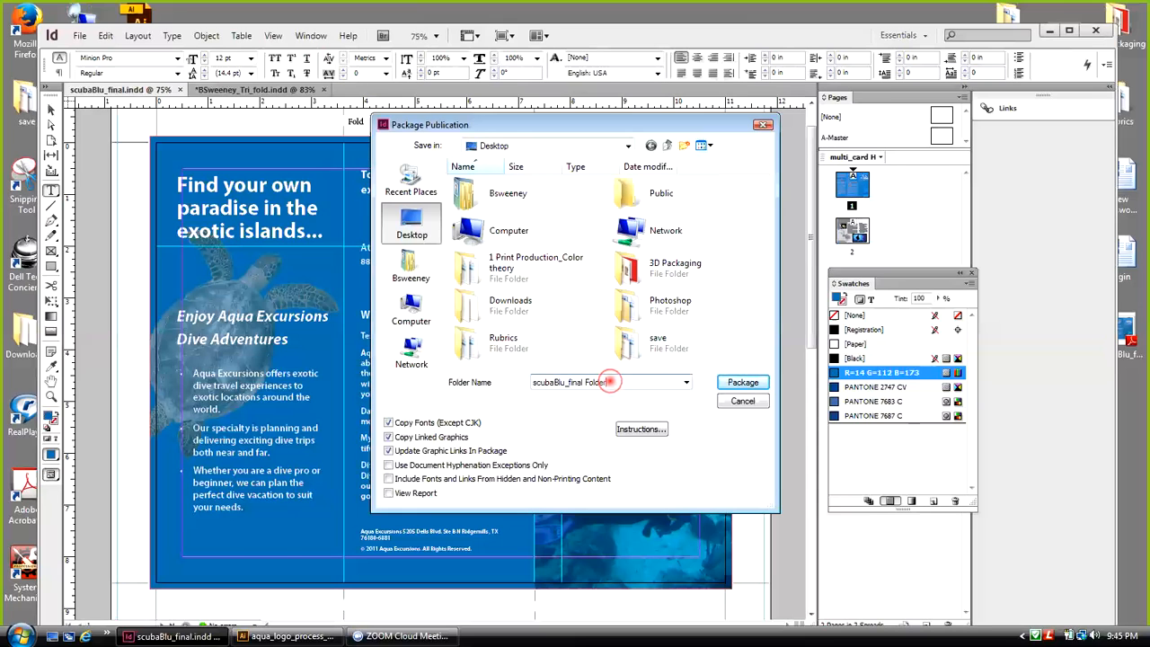
drag(598, 382, 581, 384)
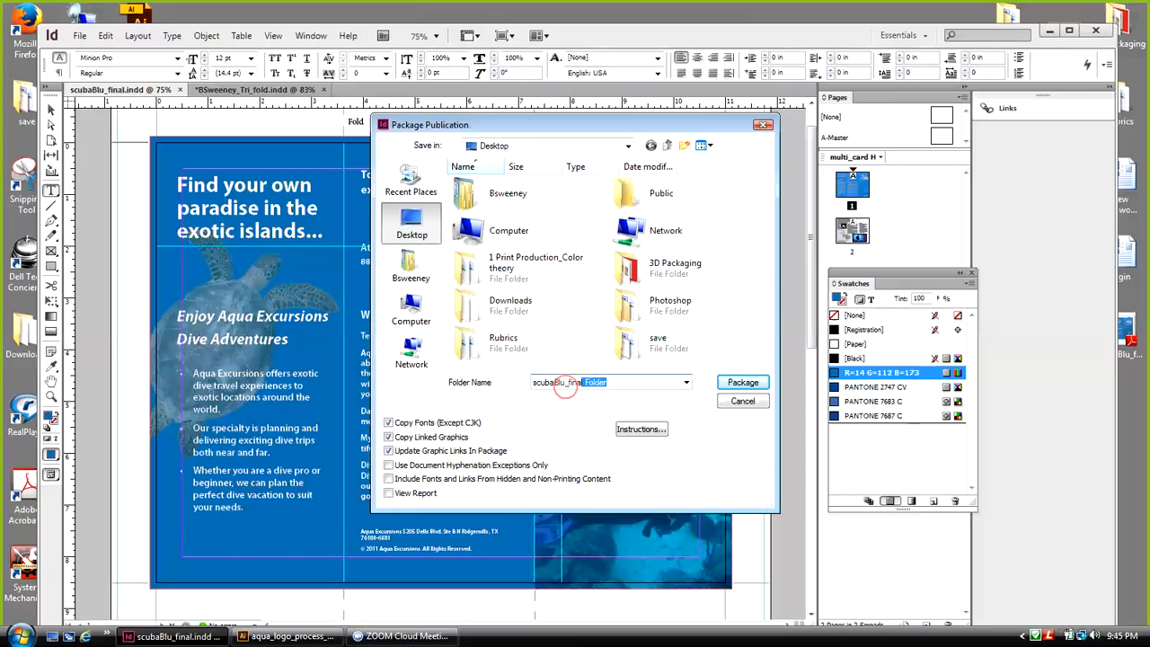
key(BackSpace)
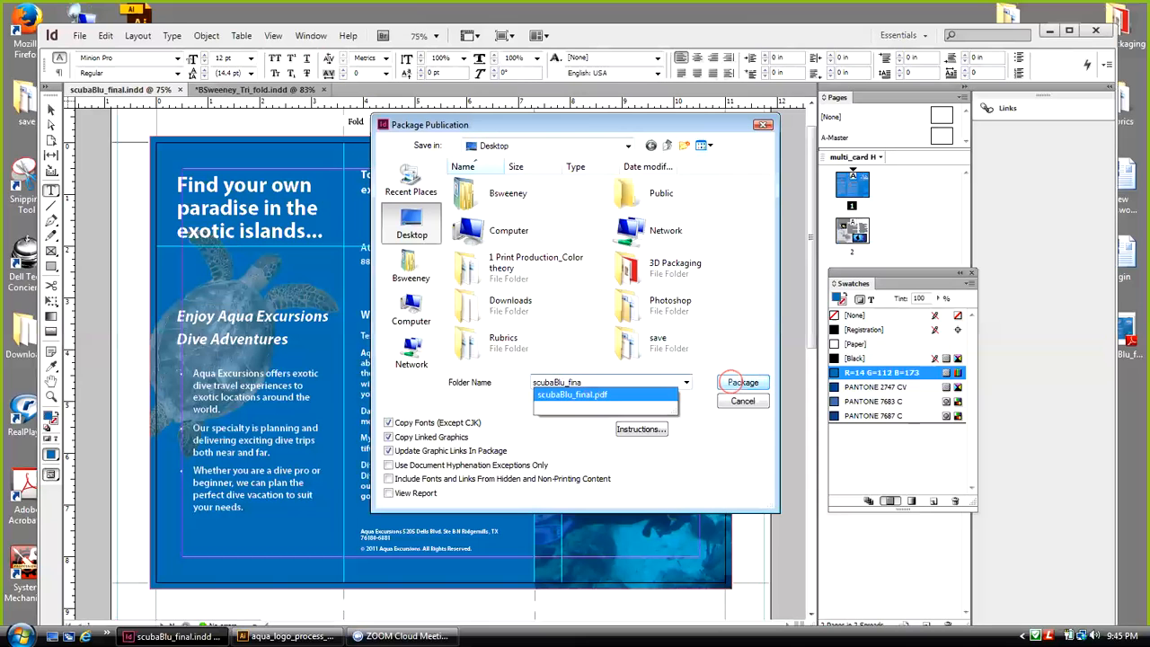
click(742, 382)
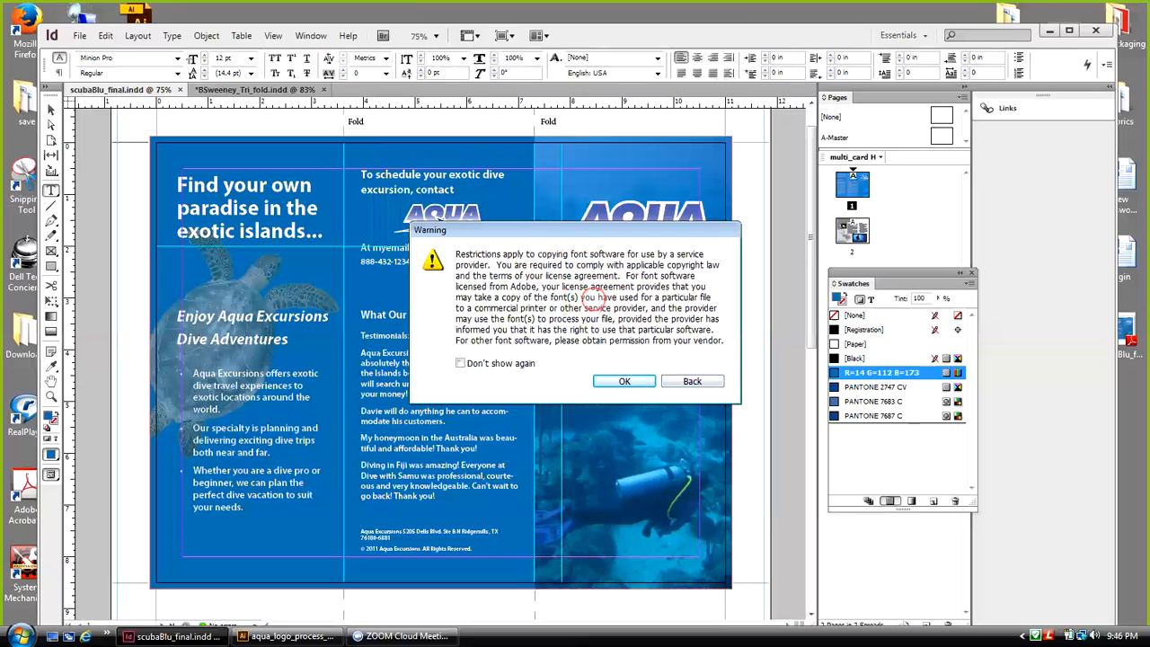
click(624, 381)
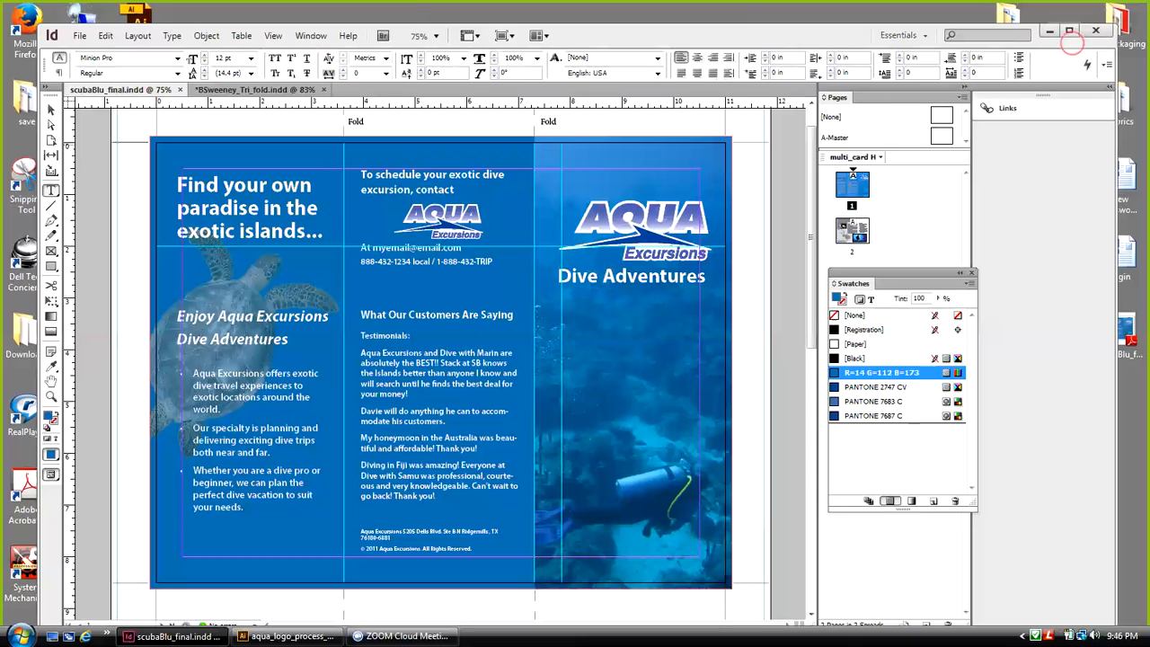
Switch to the desktop, move the packaged scubaBlu_fina folder to an empty central area, and open it
click(1052, 31)
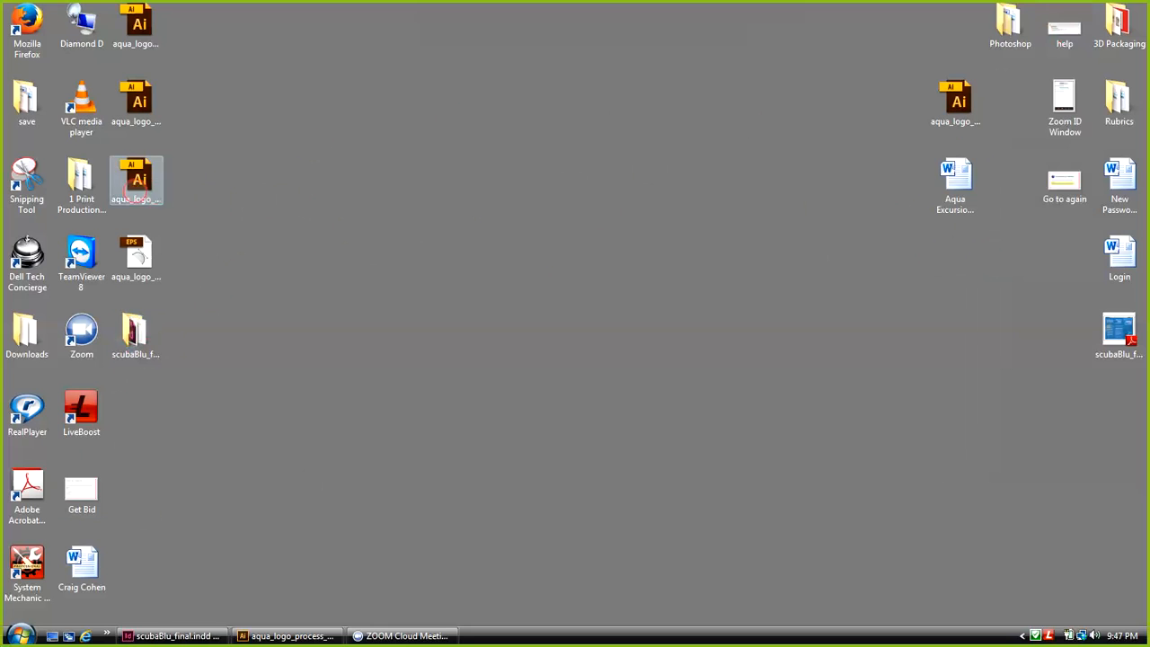
drag(135, 328, 548, 217)
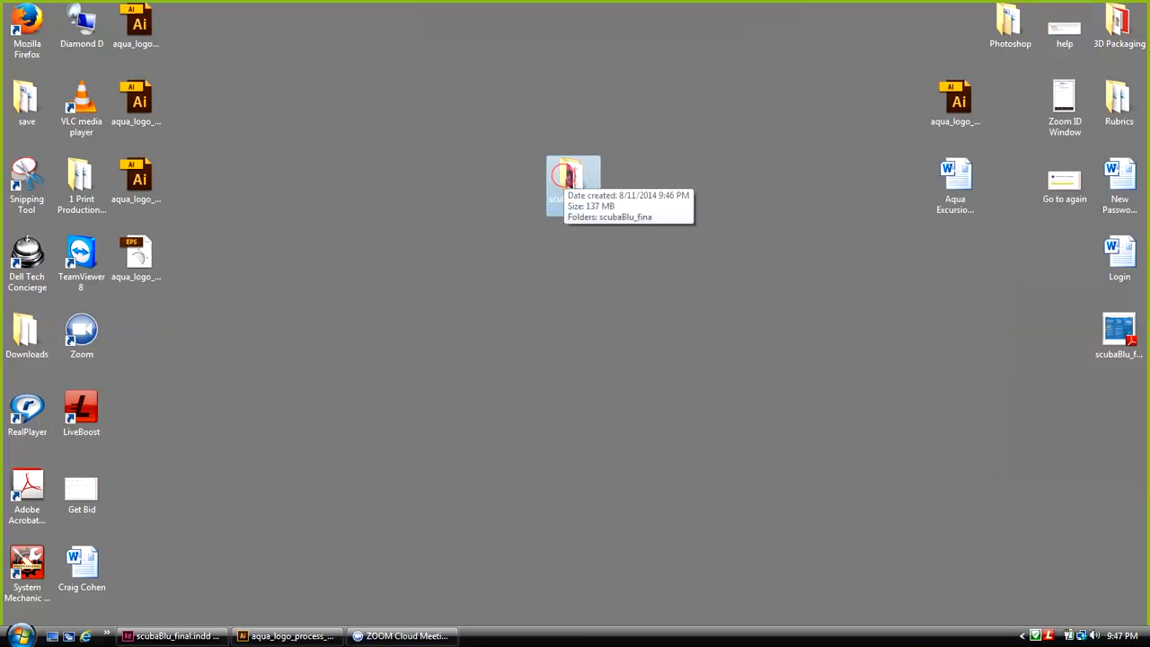
double_click(566, 177)
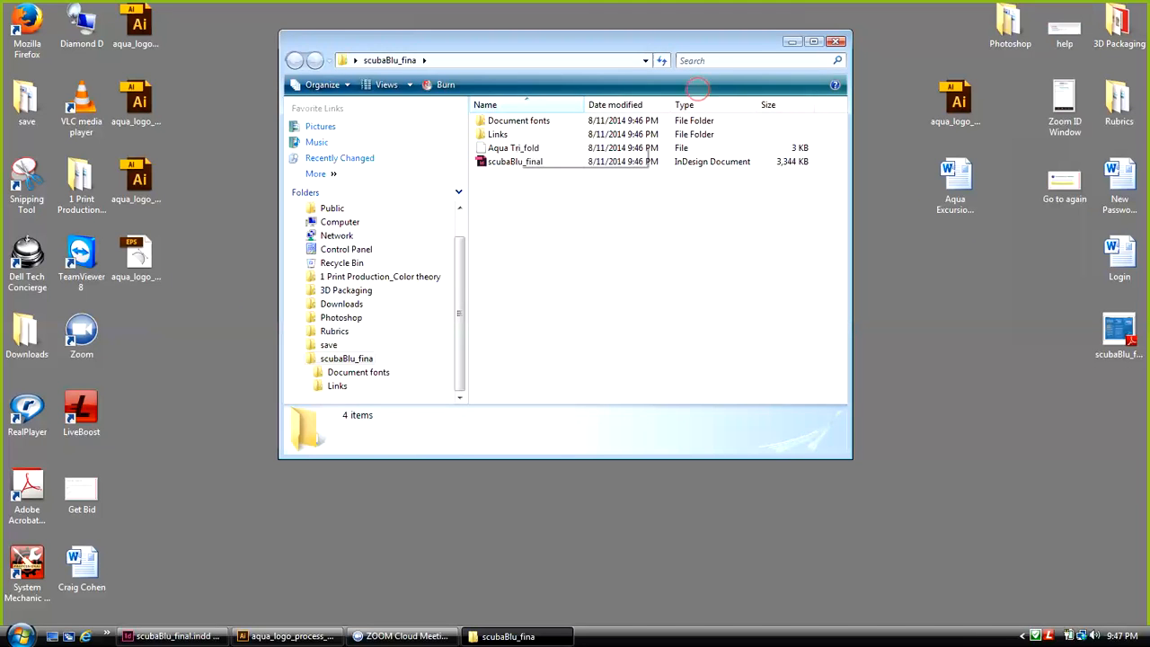
click(836, 41)
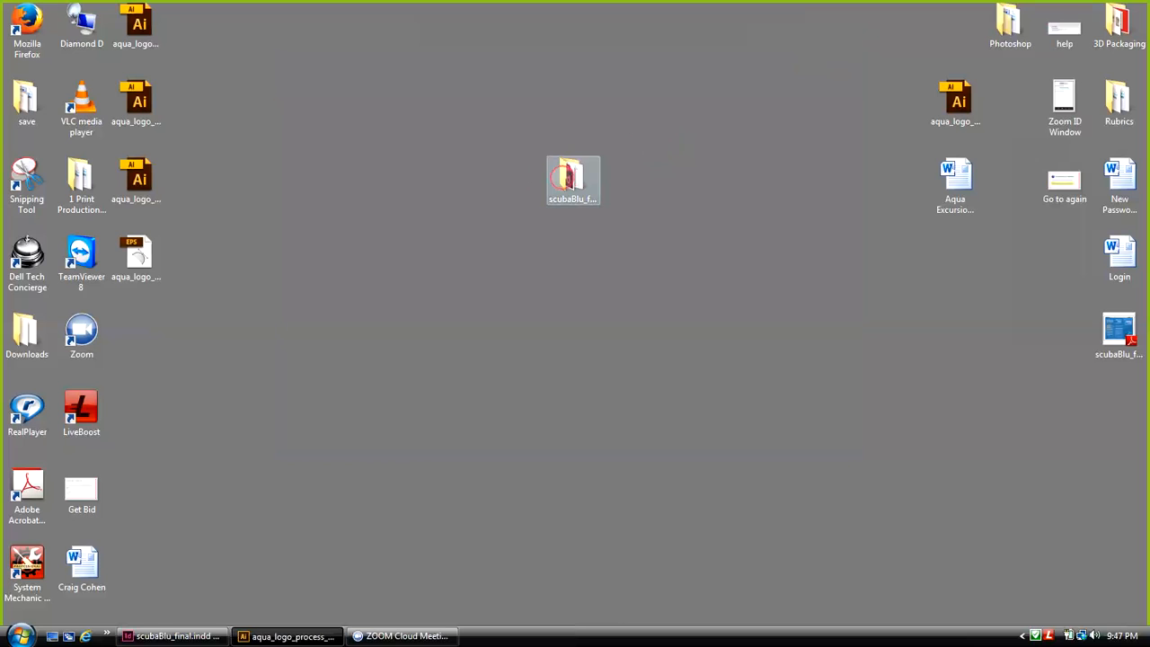
double_click(566, 176)
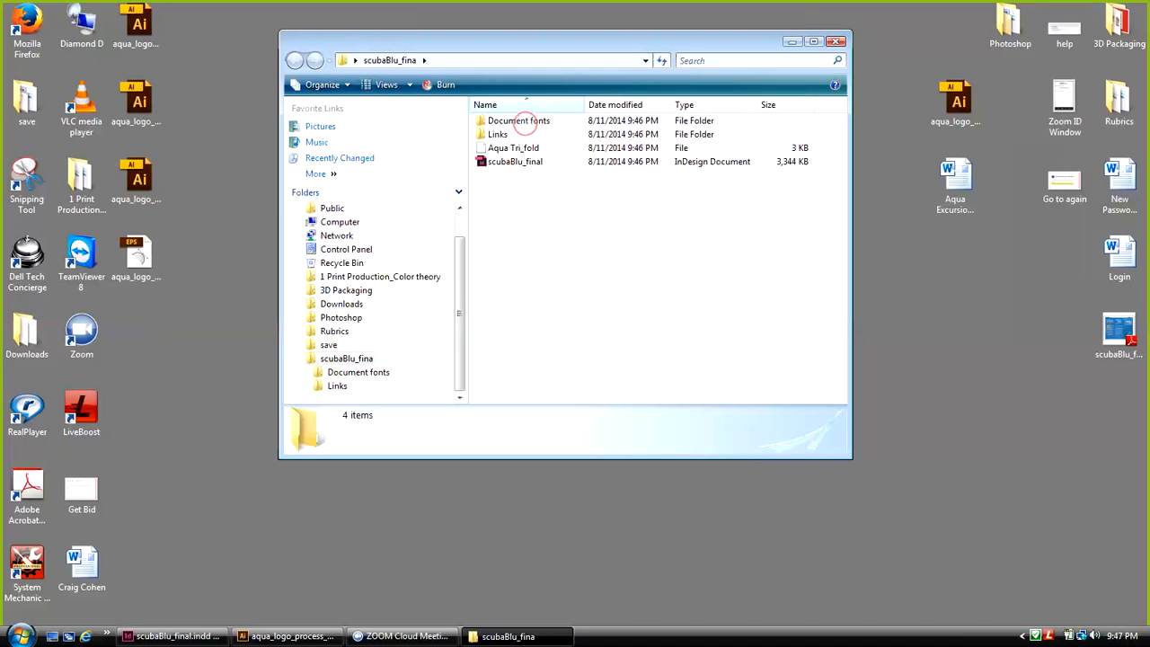
Examine the contents of the package's Document fonts folder and its Links folder
double_click(521, 120)
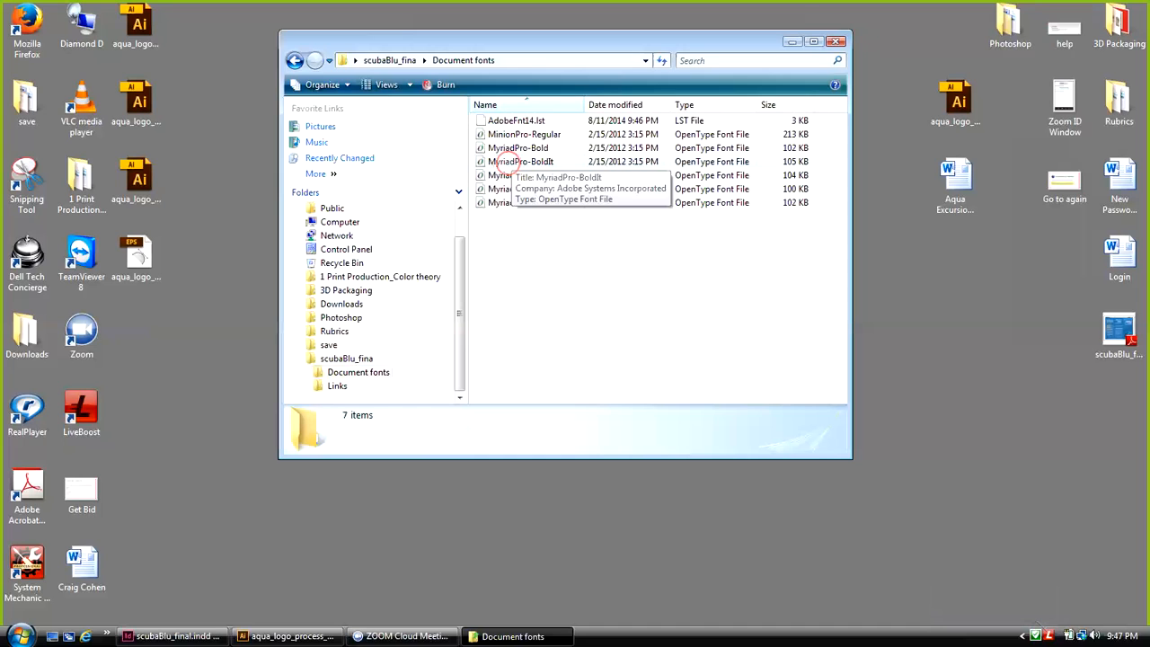
click(389, 60)
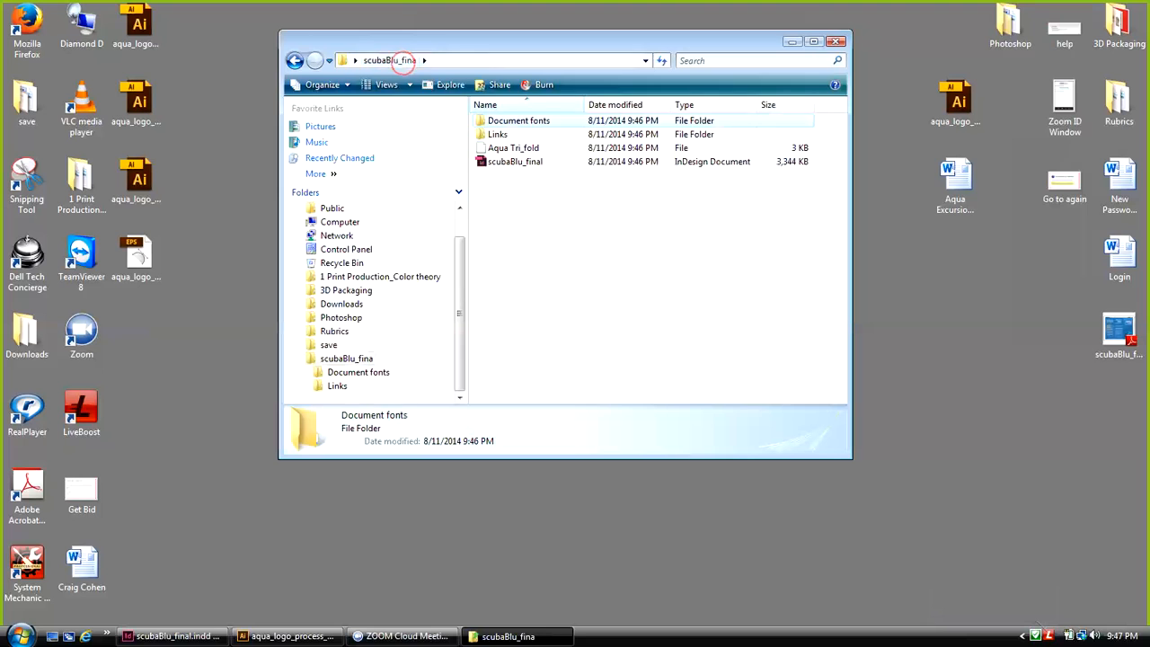
double_click(497, 134)
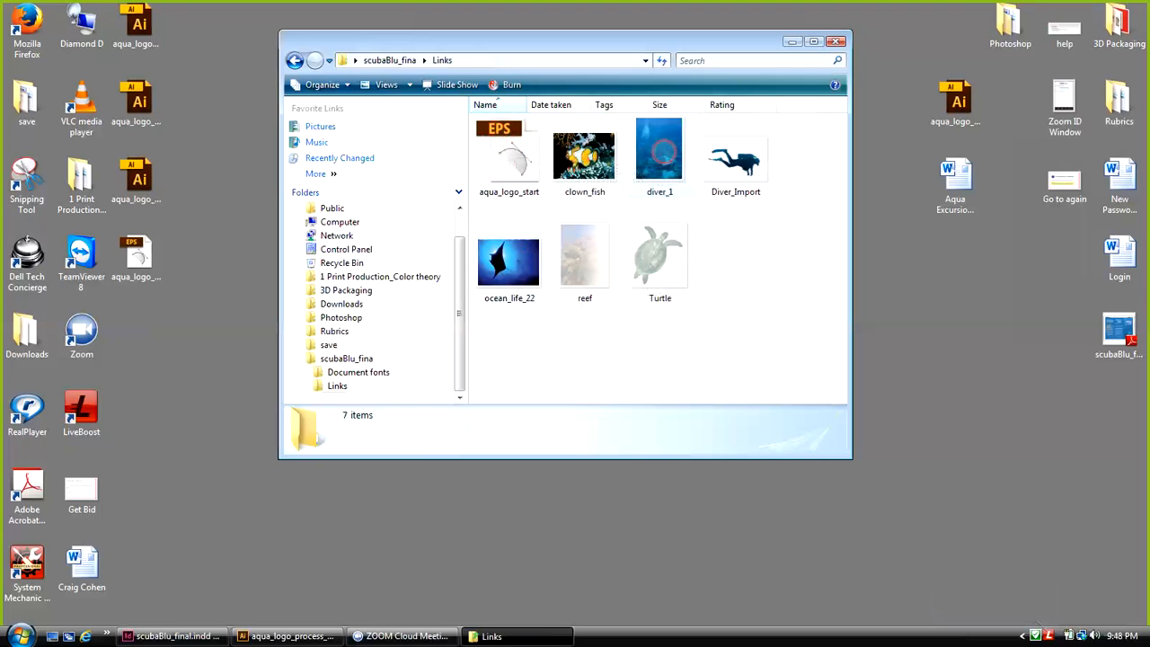
mouse_move(663, 152)
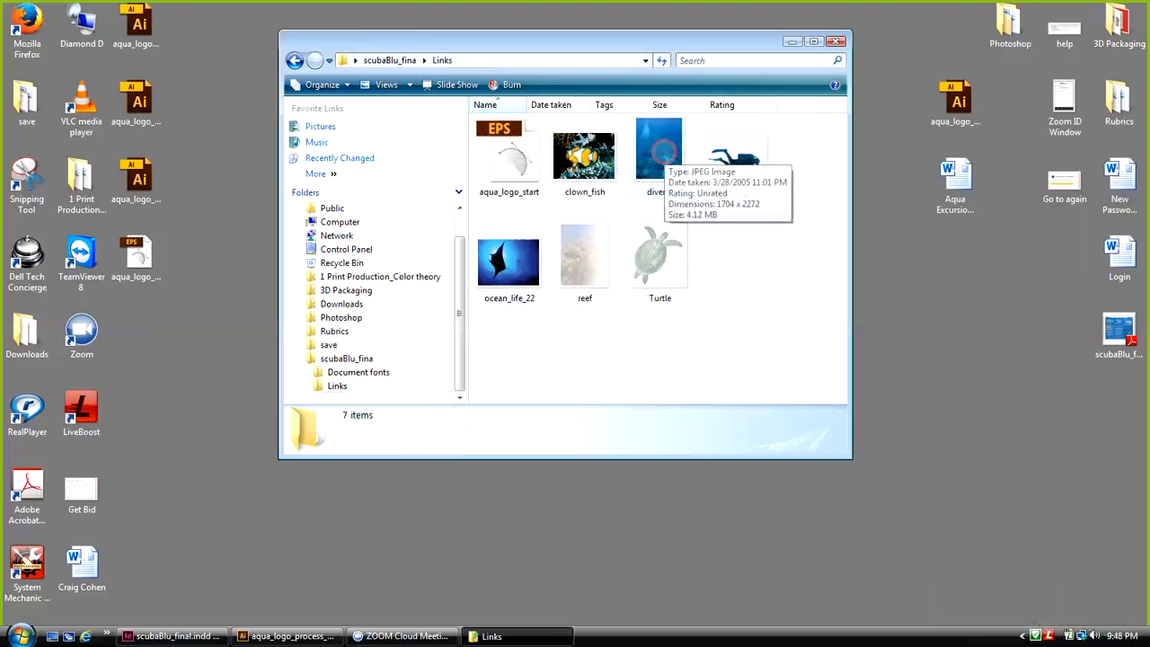
Launch Adobe Photoshop and arrange its window side by side with the package's Links folder window
click(19, 636)
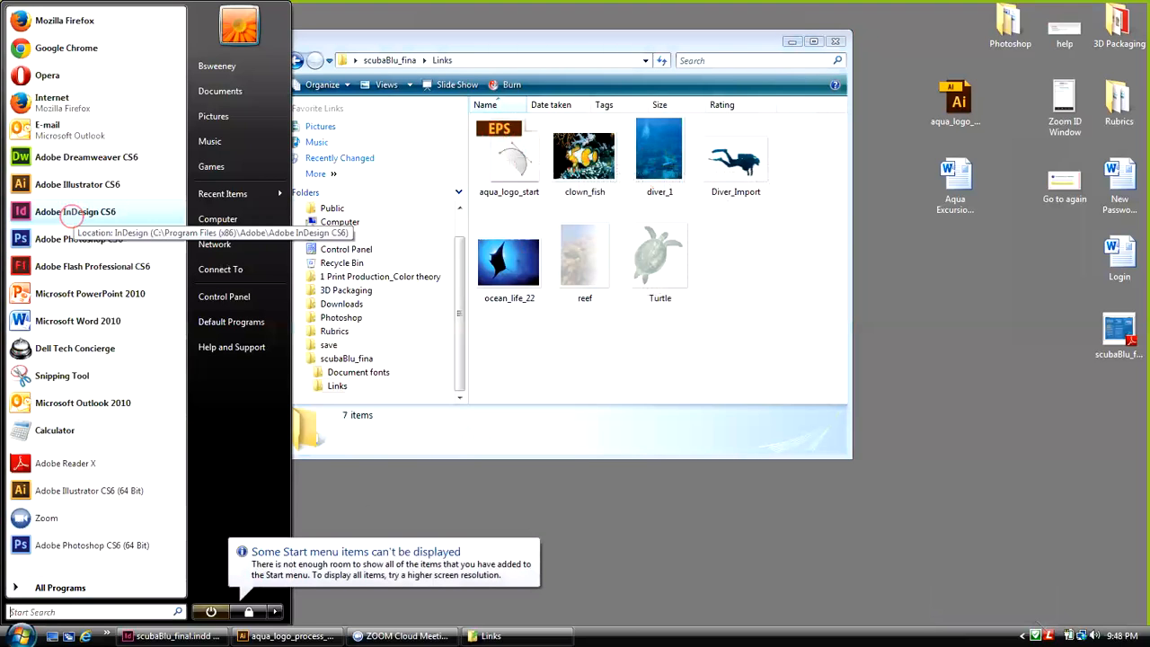
click(447, 431)
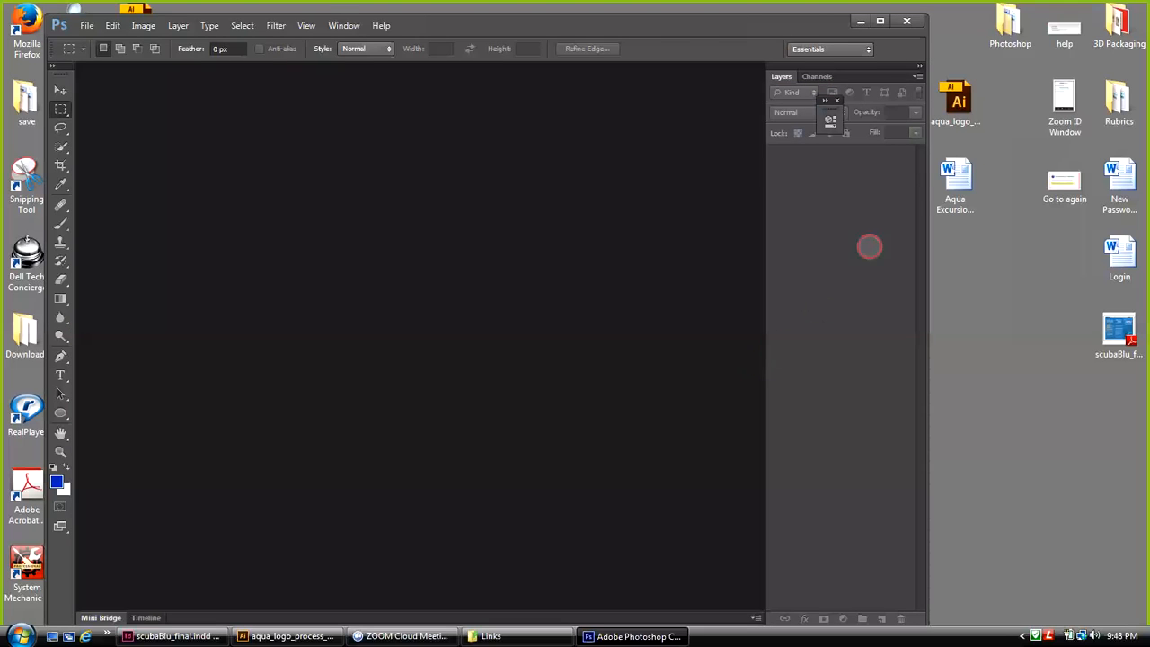
drag(814, 28, 740, 27)
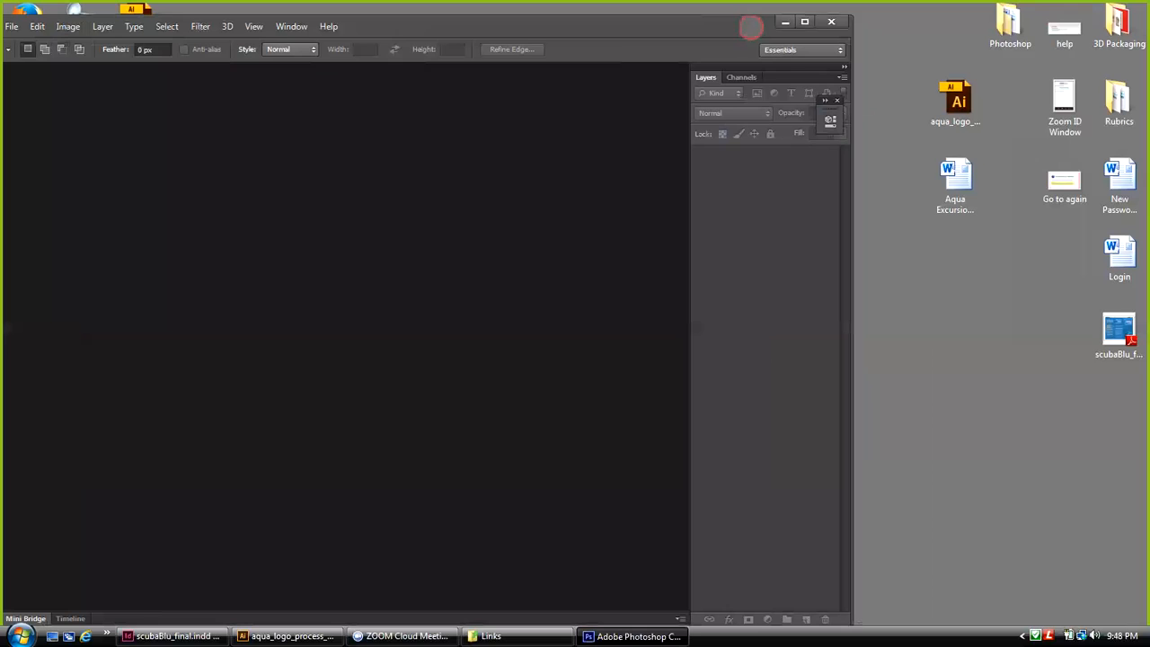
drag(389, 33, 27, 32)
drag(737, 43, 1039, 57)
drag(180, 40, 416, 21)
drag(902, 55, 958, 51)
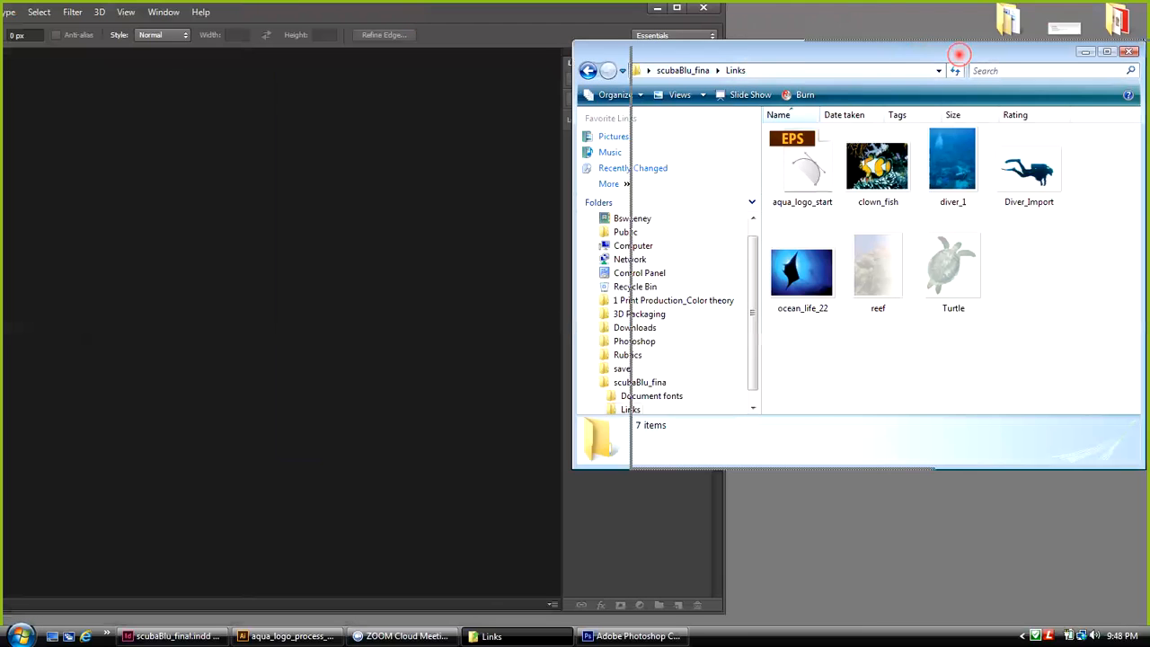
Open the clown_fish image from the Links folder in Photoshop and convert it to CMYK Color mode
drag(935, 166, 290, 275)
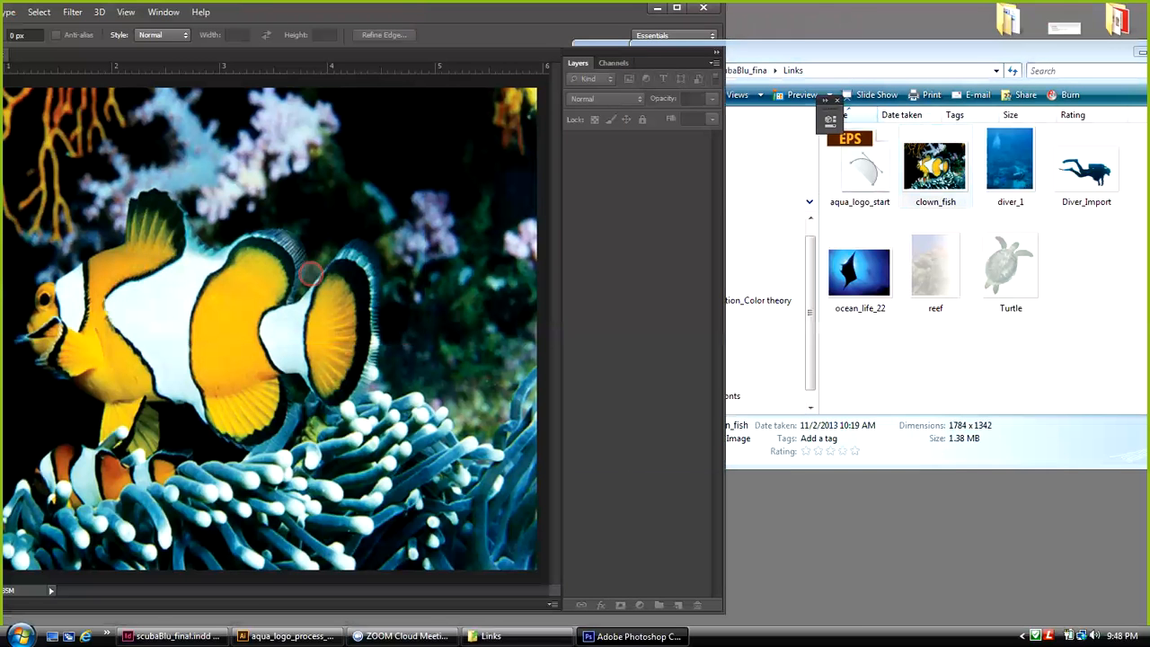
drag(243, 12, 398, 13)
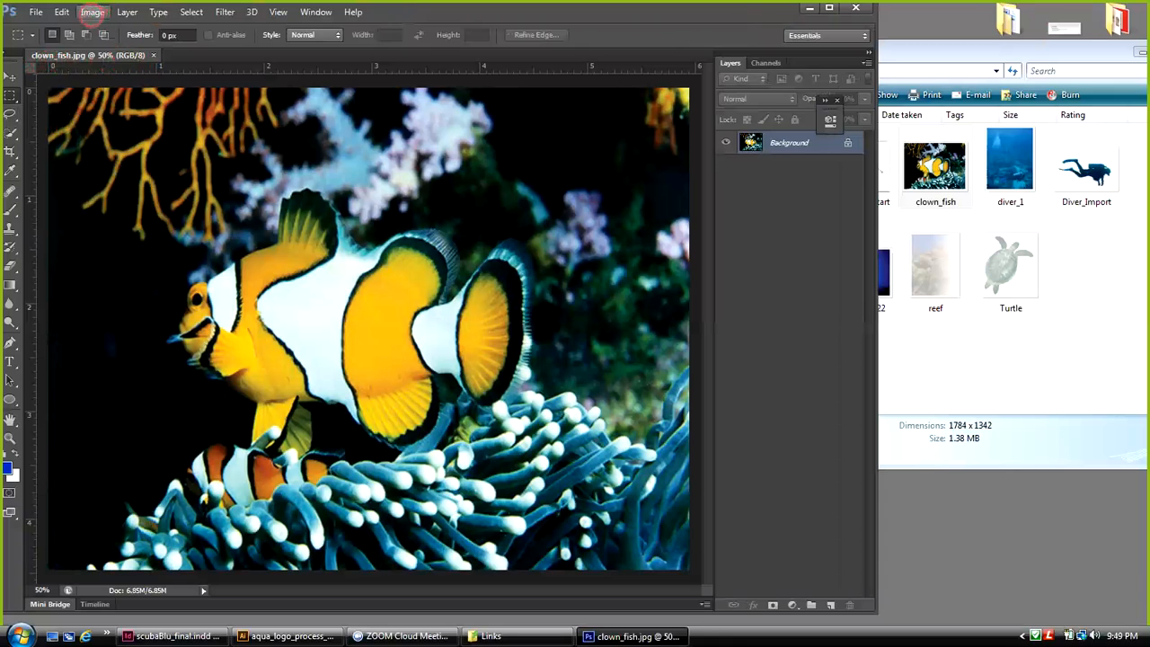
click(91, 15)
mouse_move(103, 28)
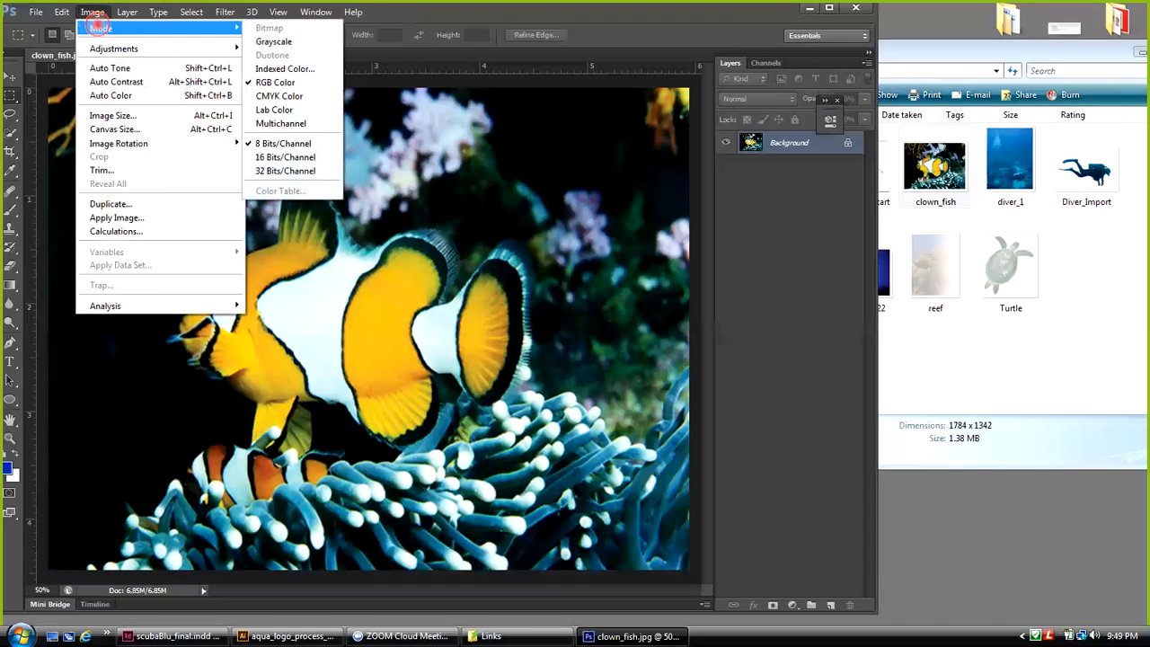
click(266, 95)
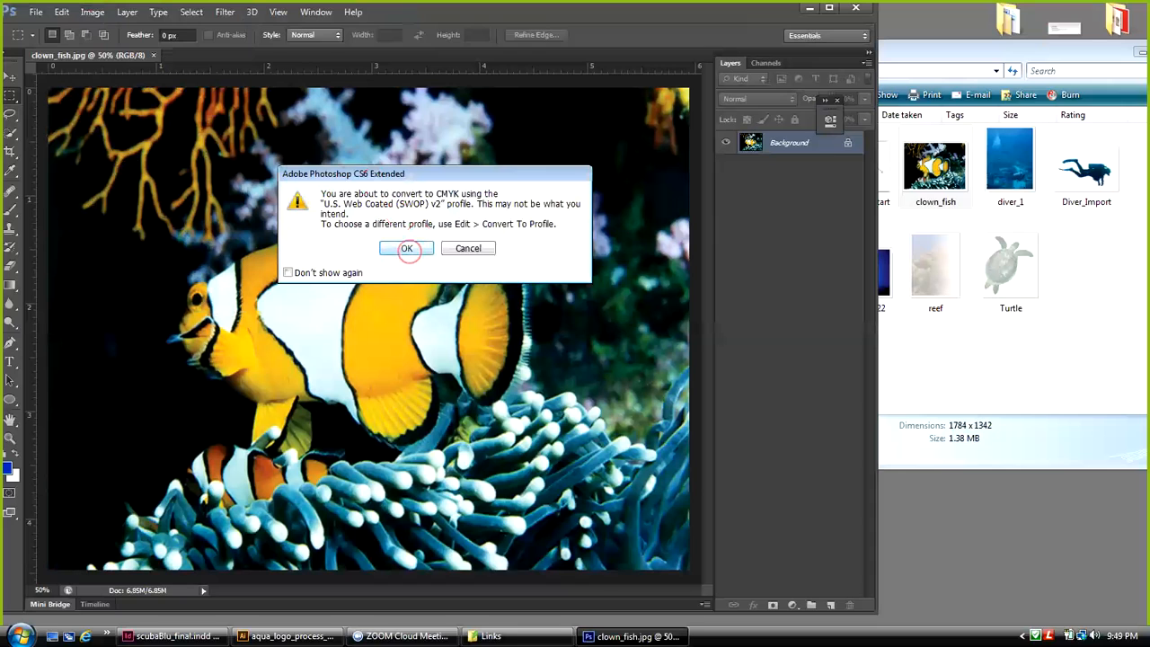
click(407, 249)
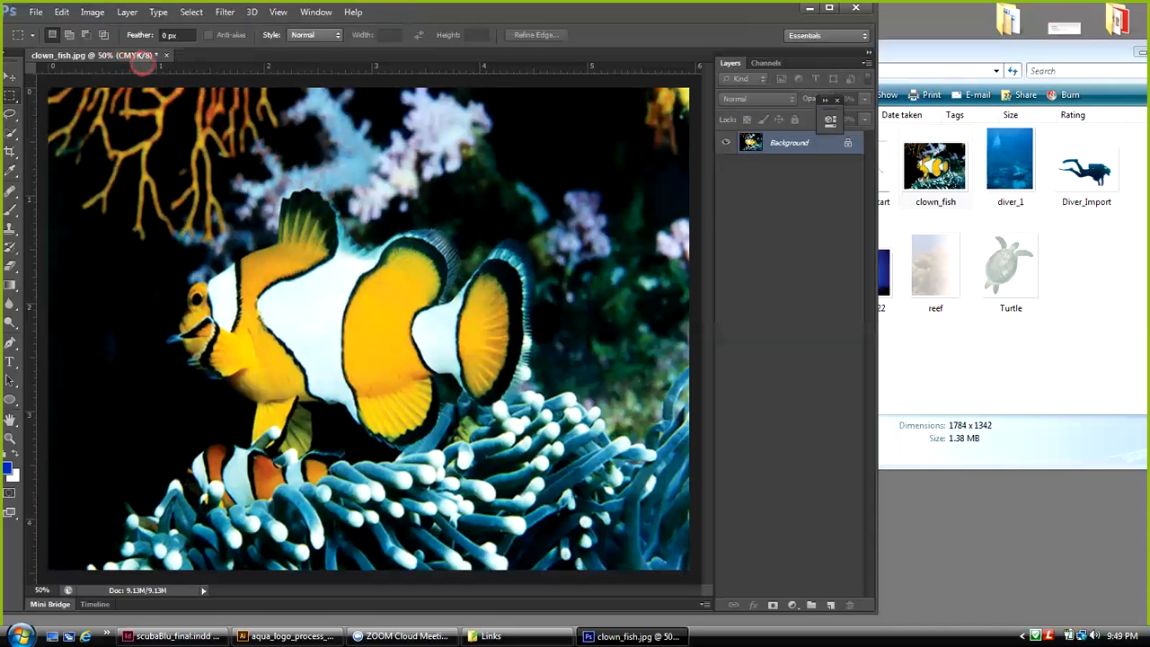
Save the converted clown_fish.jpg over the linked file and close it
click(36, 12)
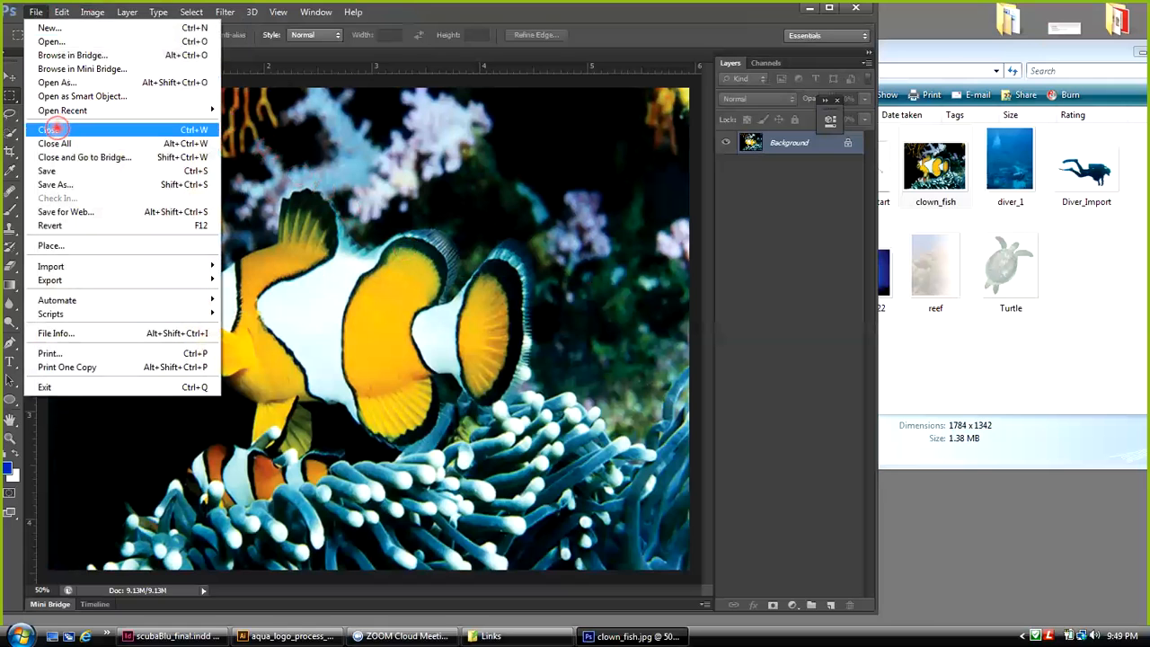
click(56, 170)
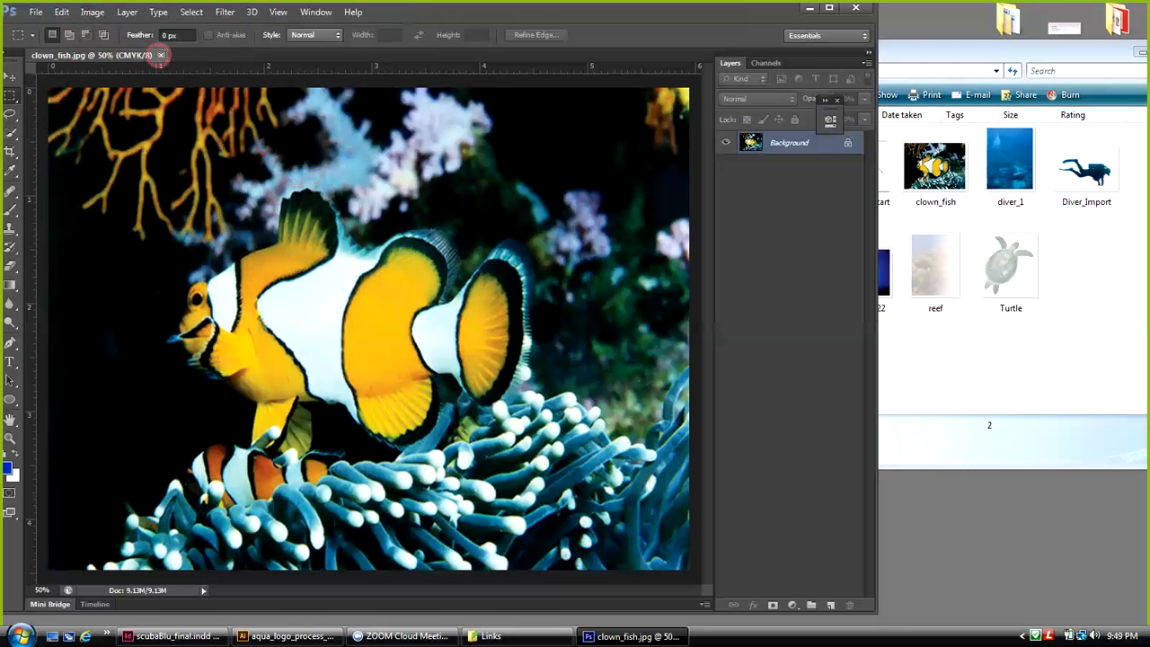
click(161, 55)
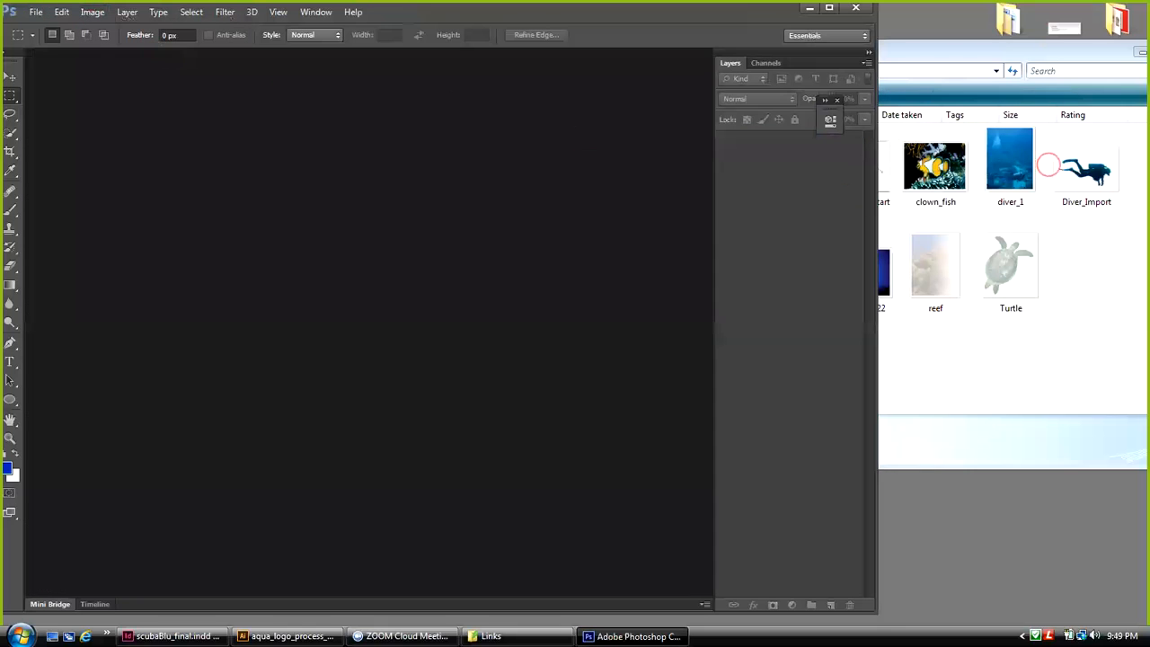
Open diver_1 from the Links folder to check its color mode, close it, and return to the Links folder
drag(1010, 167, 444, 303)
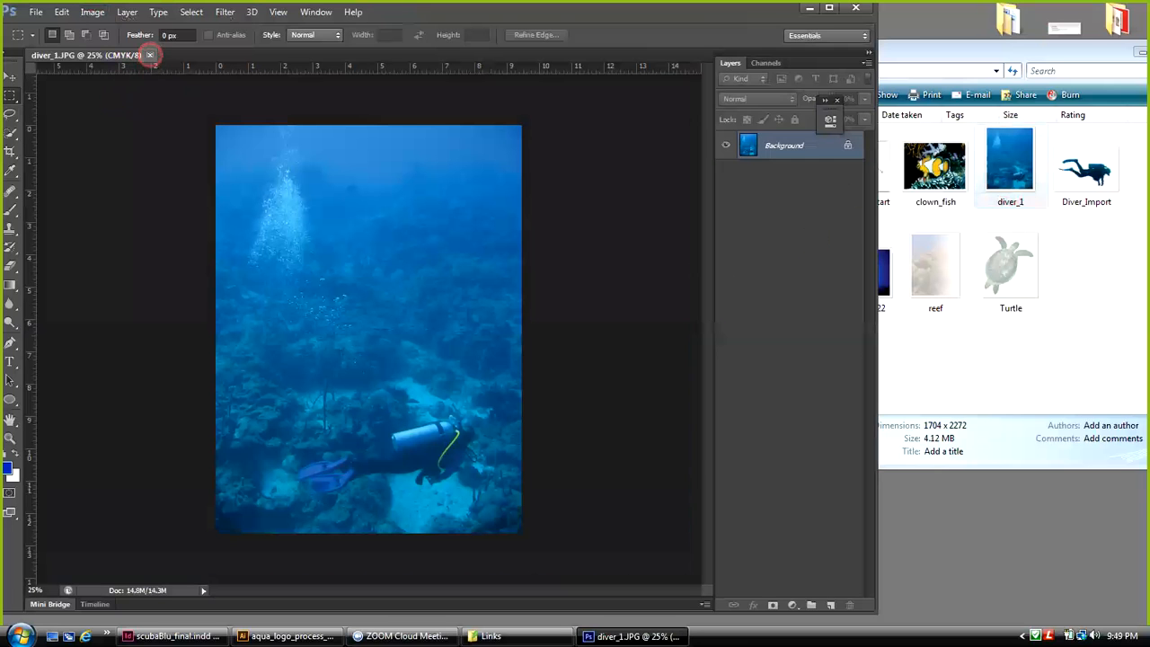
click(150, 55)
click(887, 349)
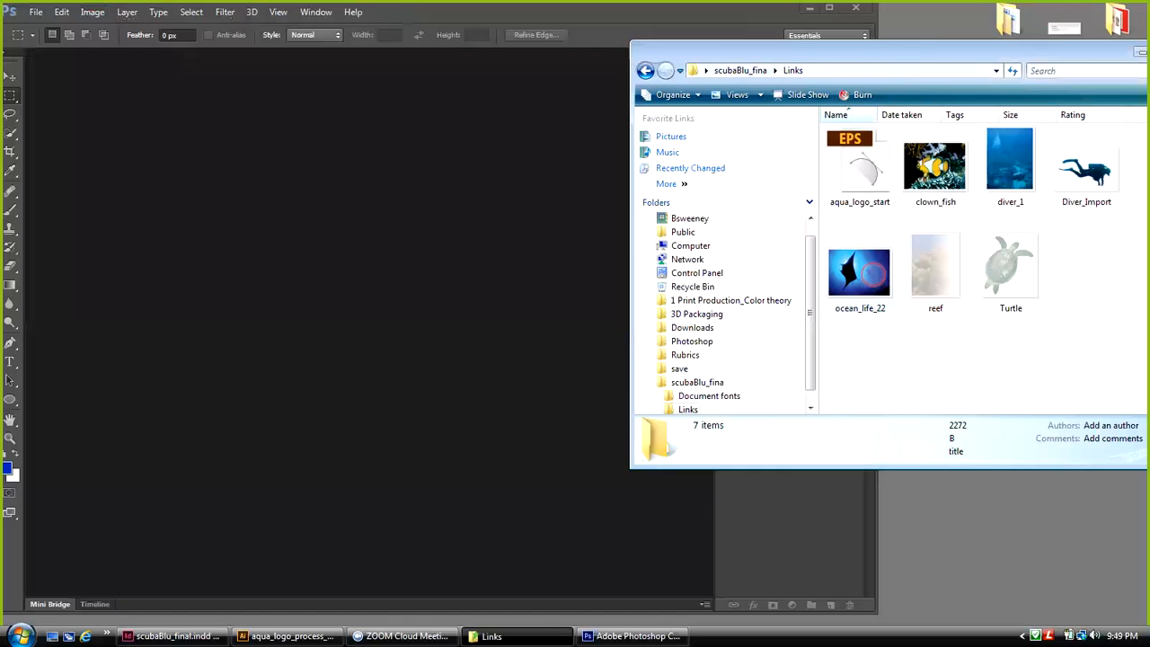
Open the ocean_life_22 image from the Links folder in Photoshop and convert it to CMYK Color mode
drag(860, 274, 226, 266)
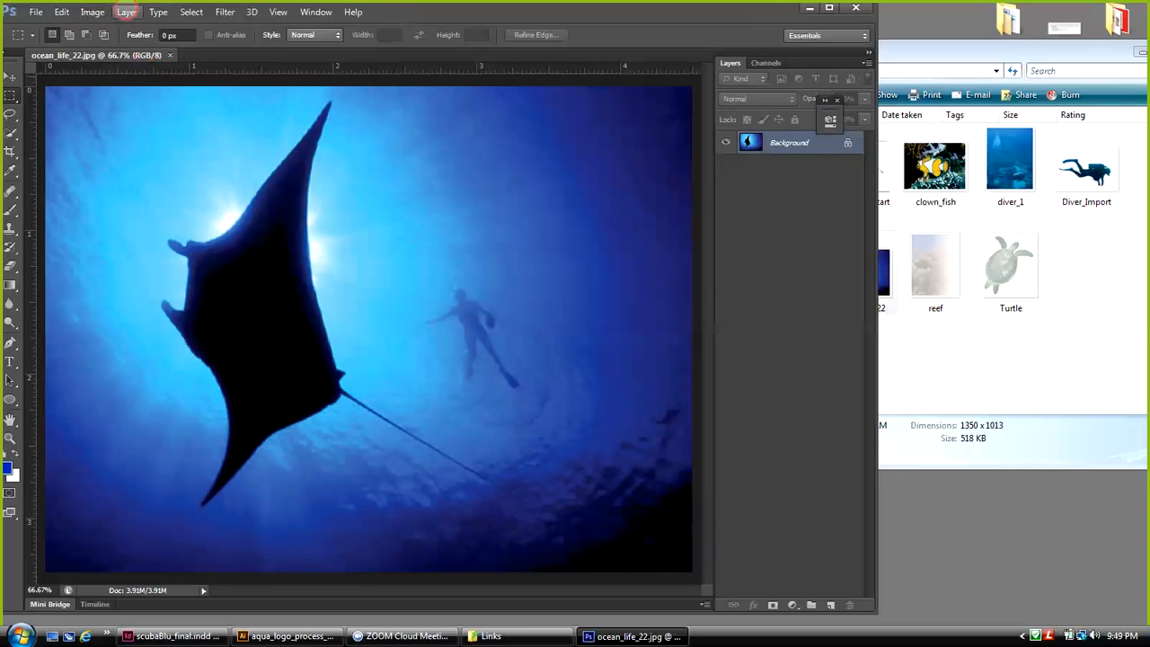
click(95, 12)
mouse_move(100, 28)
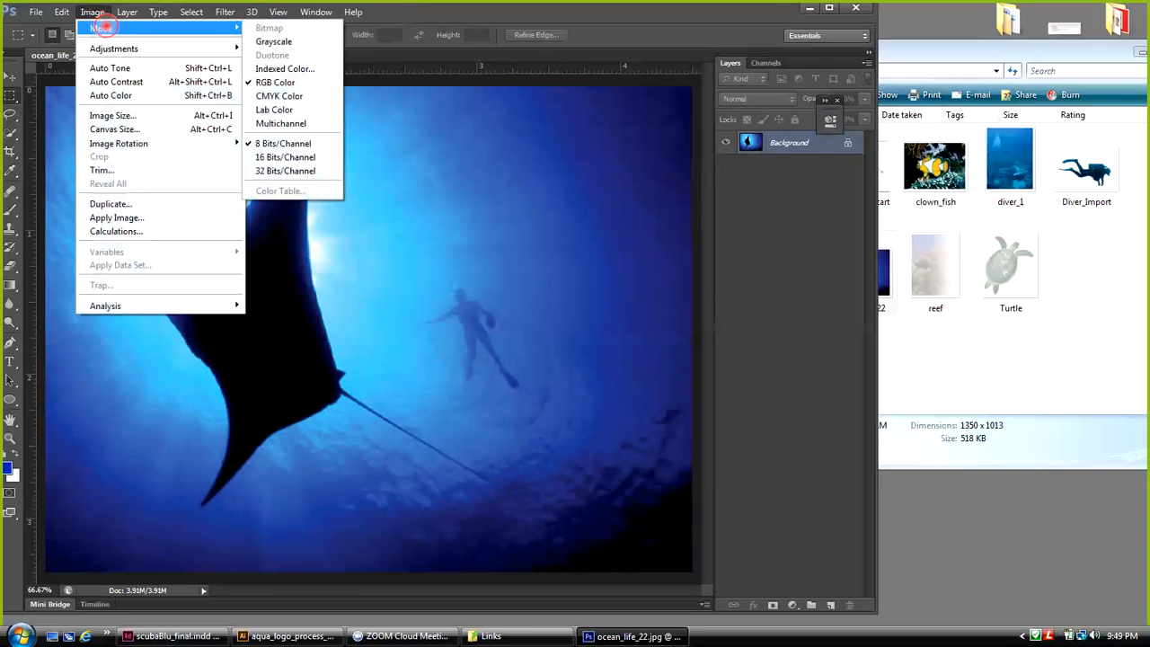
click(270, 95)
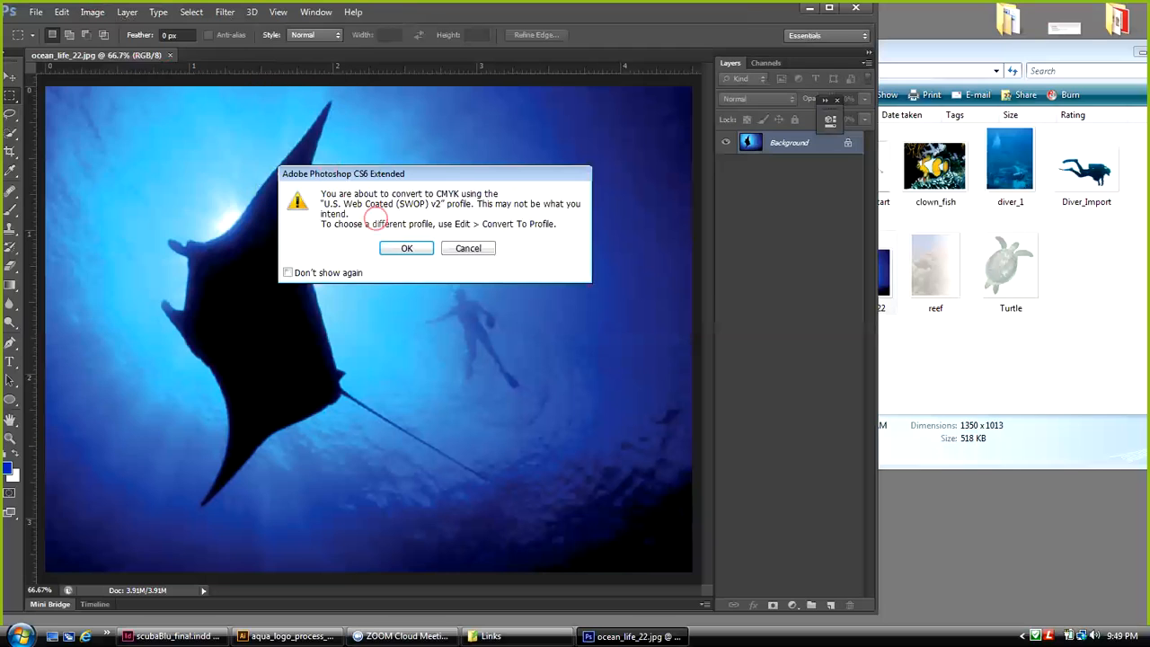
click(399, 246)
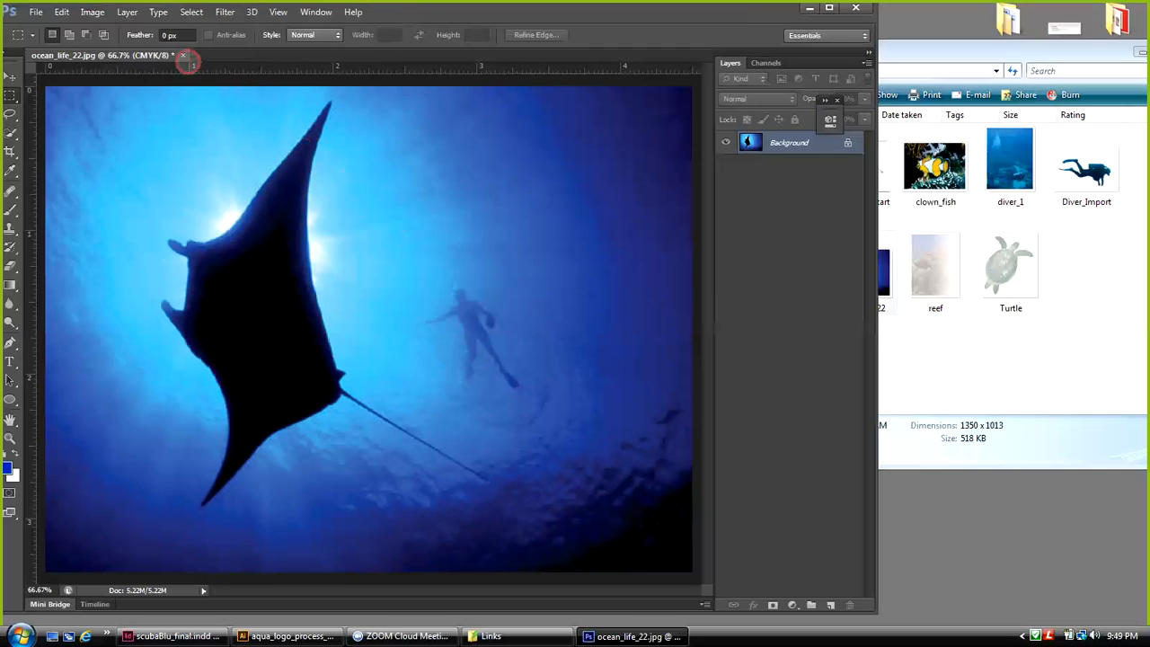
Close ocean_life_22.jpg while saving its changes, and minimize Photoshop
click(183, 54)
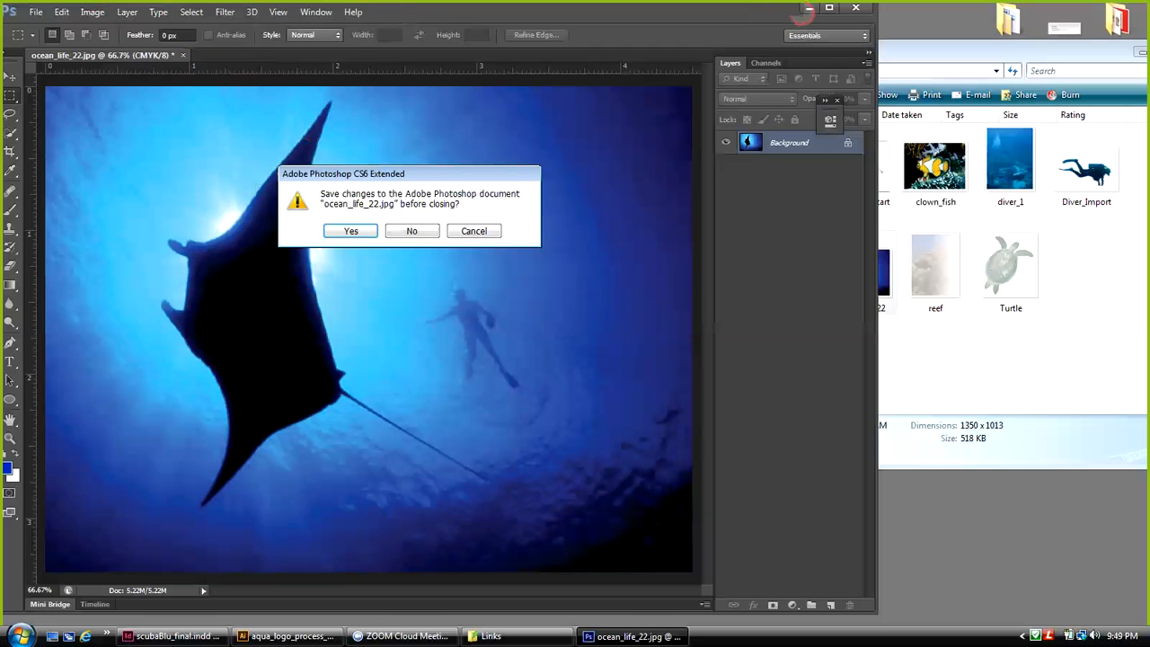
click(353, 231)
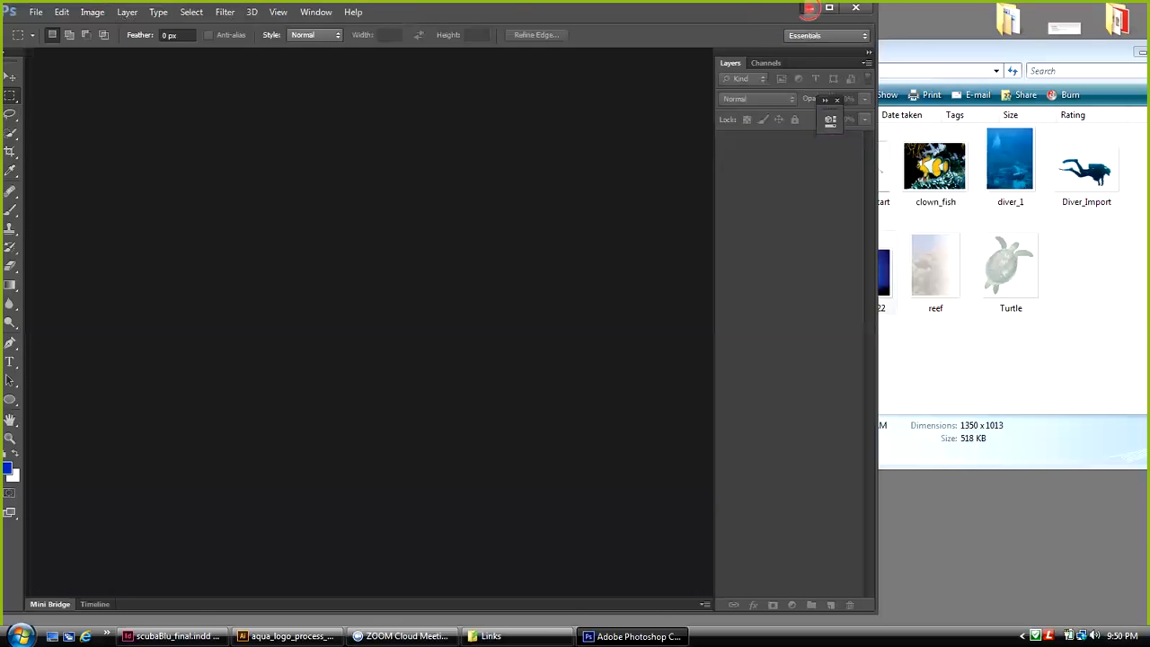
click(809, 8)
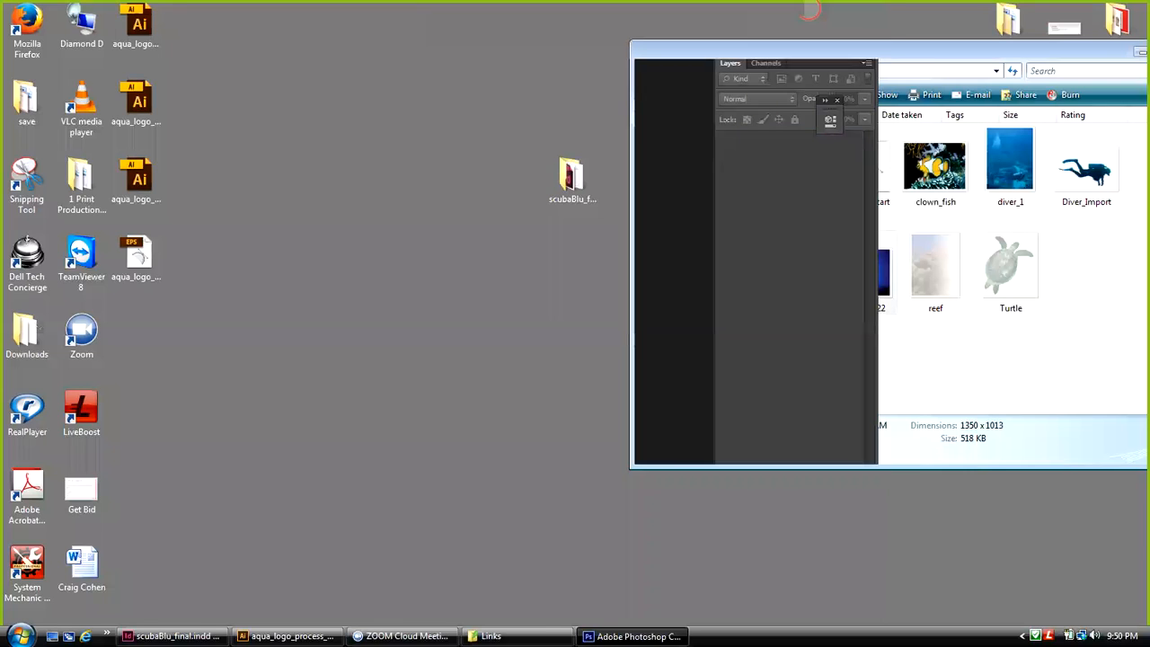
Look through the scubaBlu_fina package folder and return to its Links folder
drag(959, 59, 530, 90)
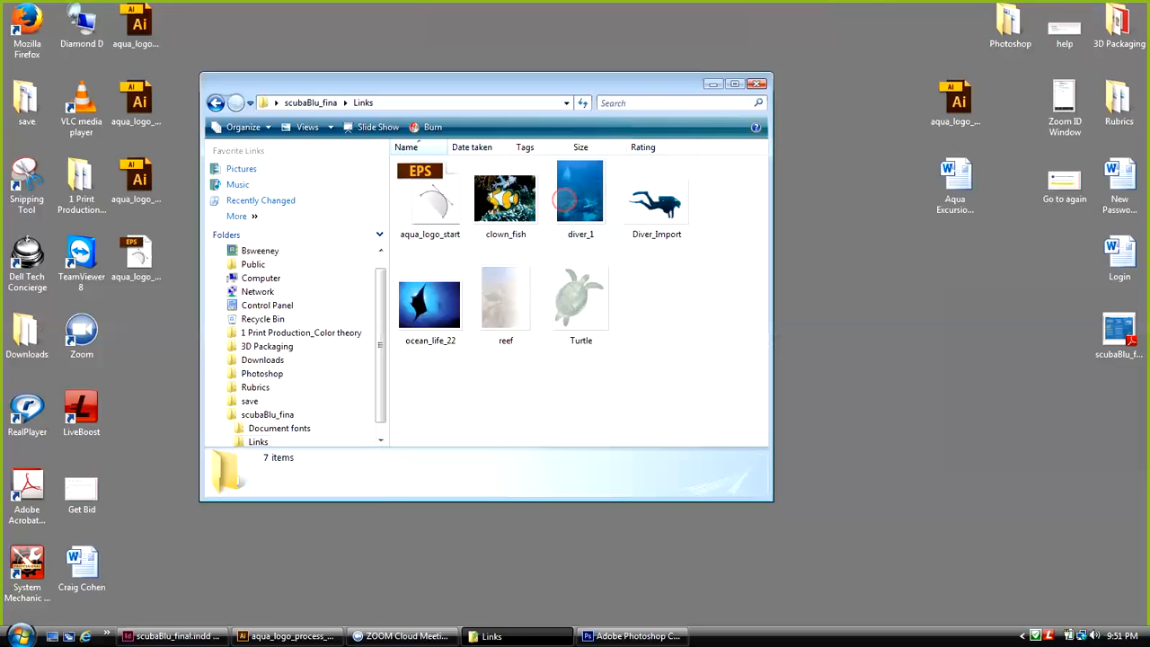
click(310, 103)
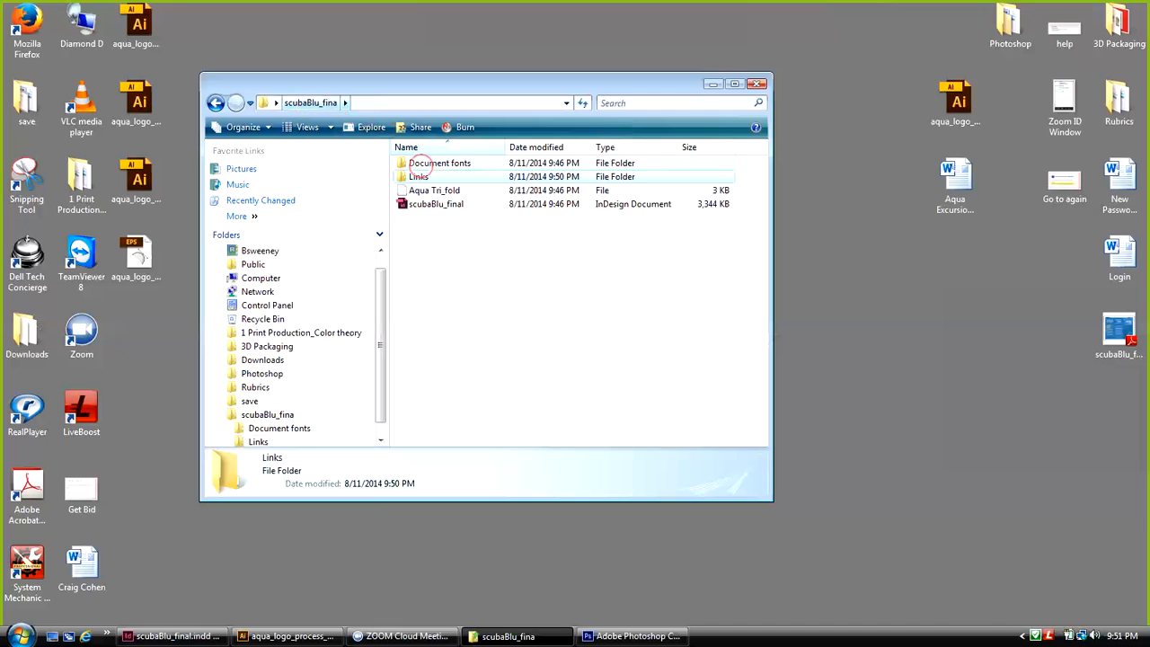
double_click(419, 174)
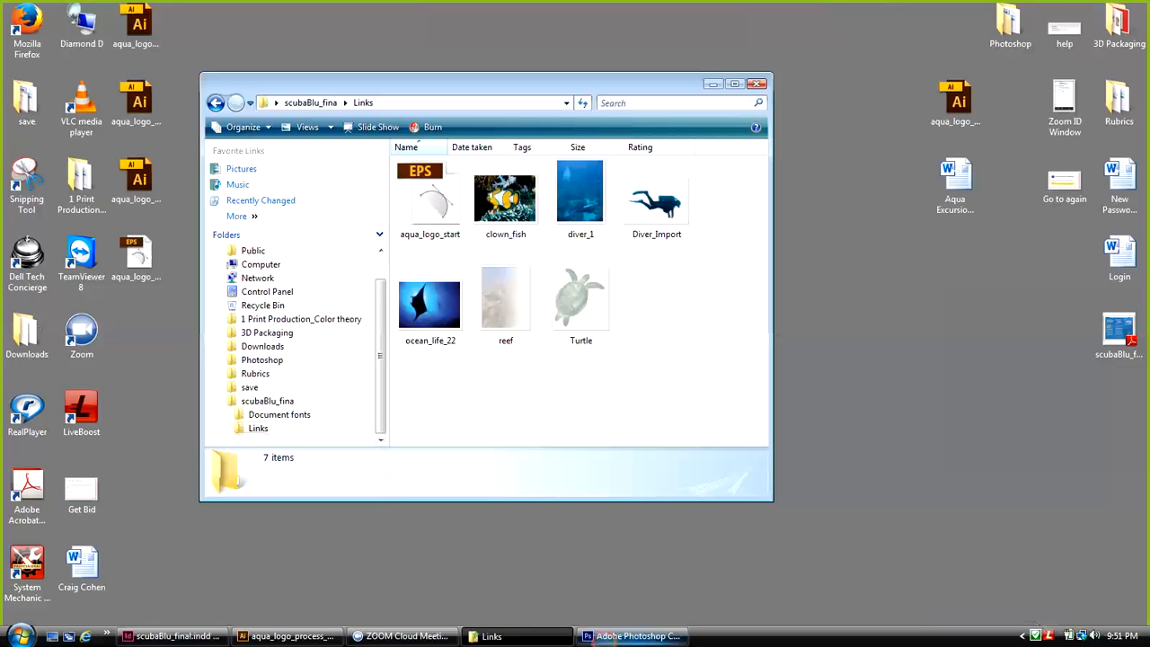
Switch to Photoshop and arrange its window side by side with the Links folder window
click(600, 636)
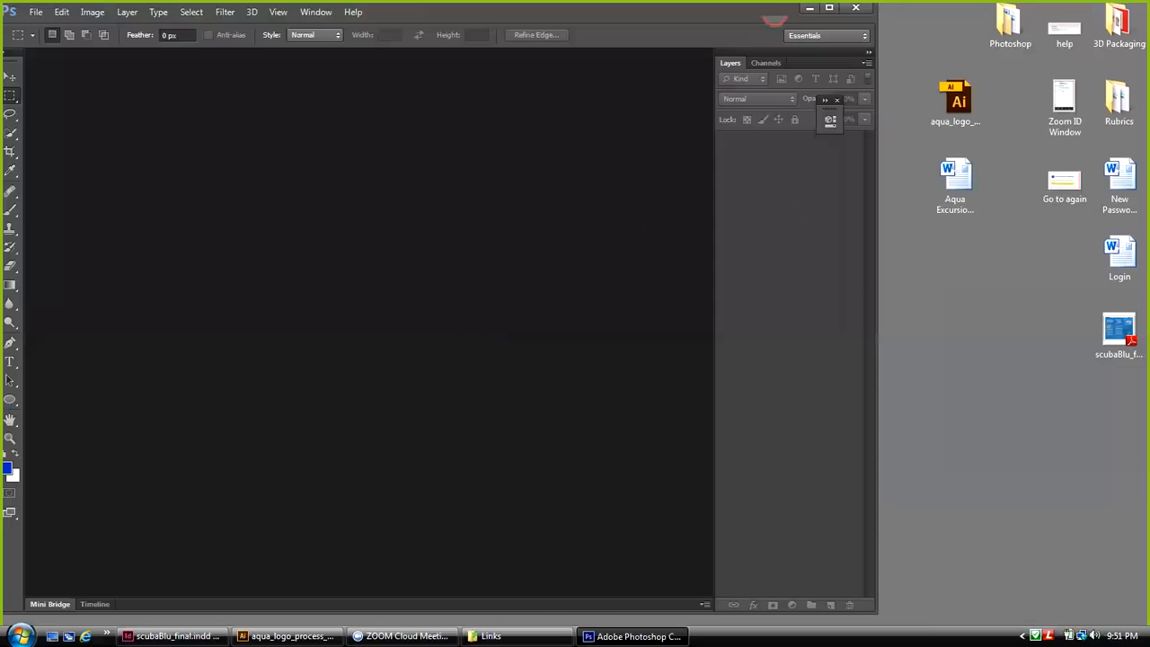
drag(774, 18, 445, 88)
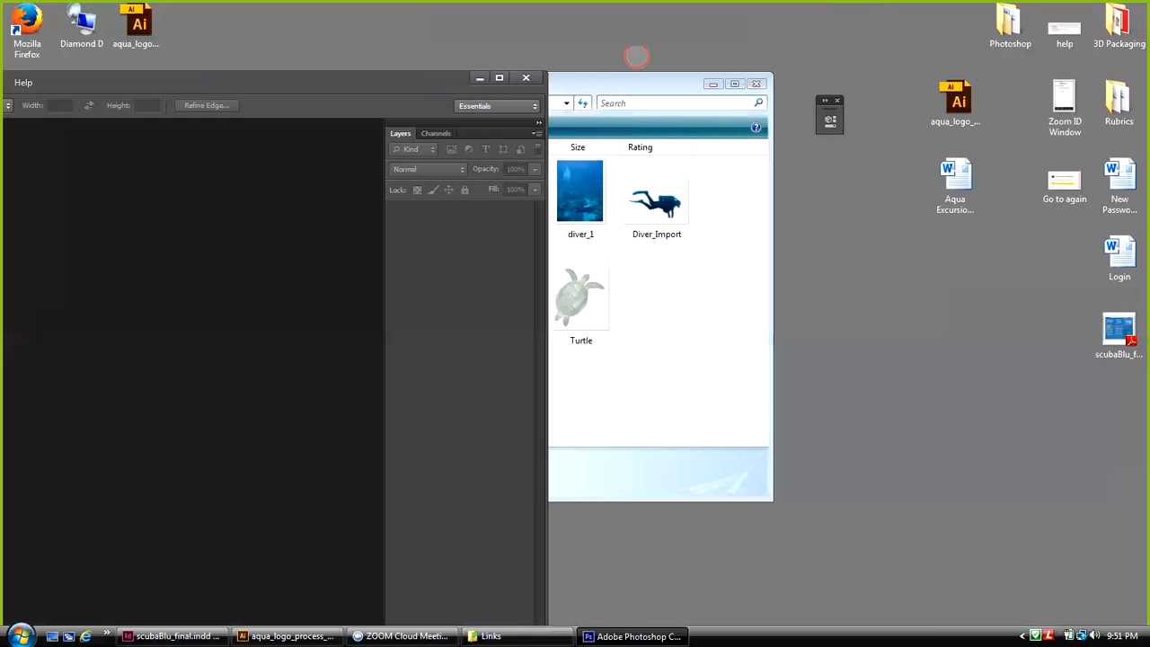
drag(608, 81, 860, 61)
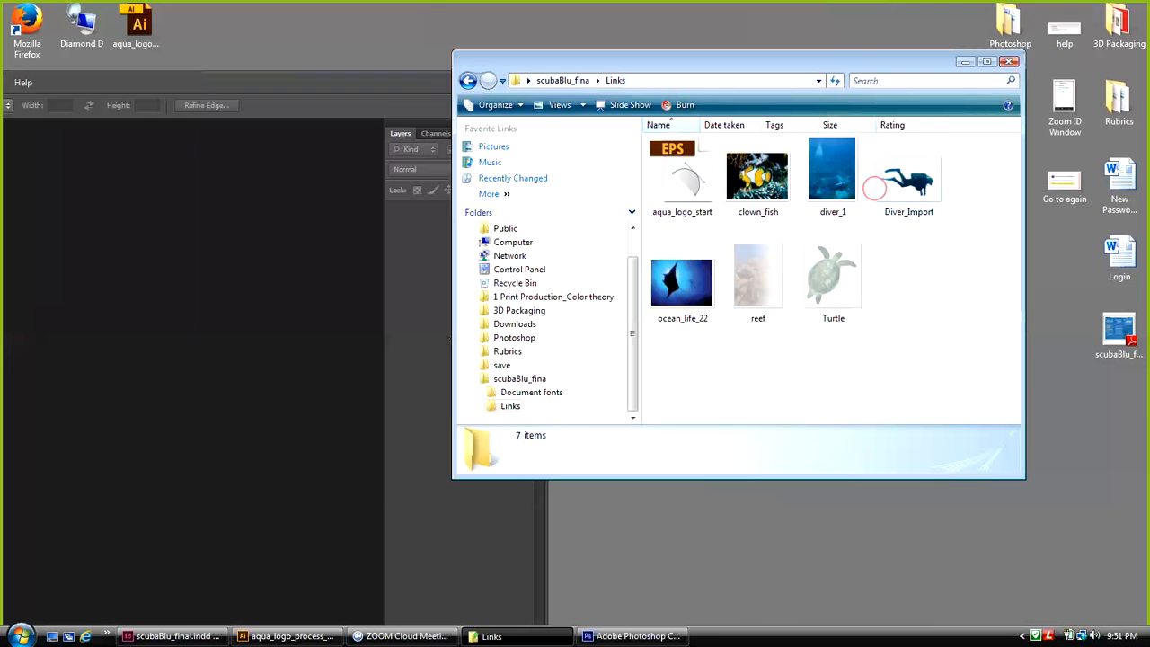
Open Diver_Import from the Links folder in Photoshop and reposition the Photoshop window to show the whole image
drag(874, 187, 189, 252)
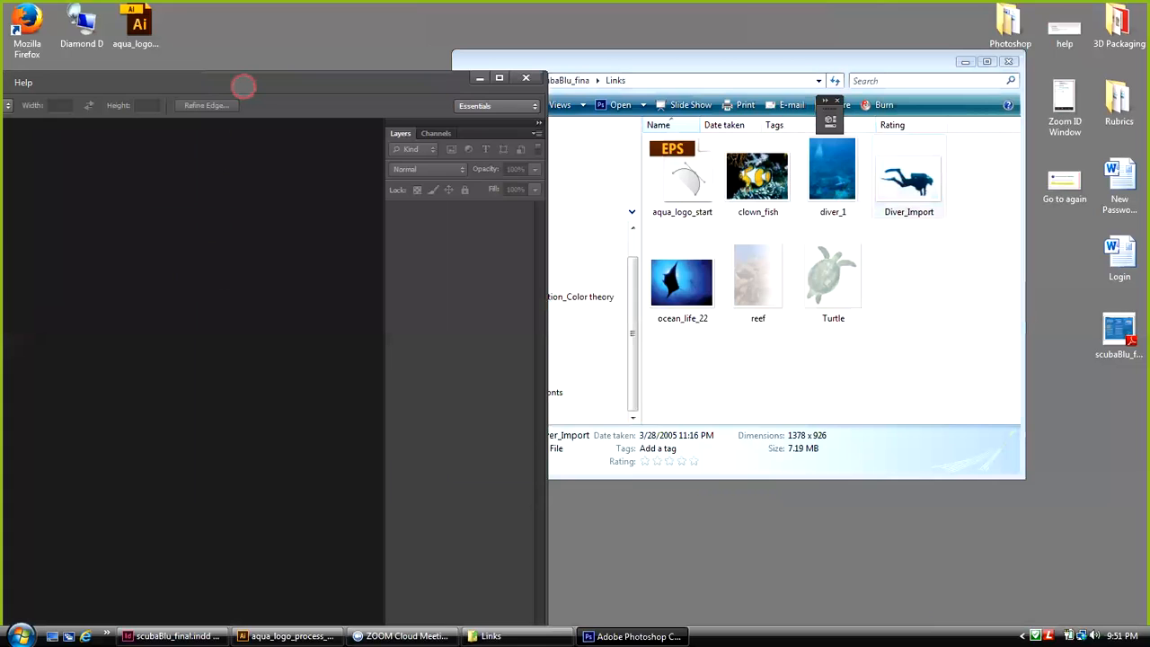
click(482, 81)
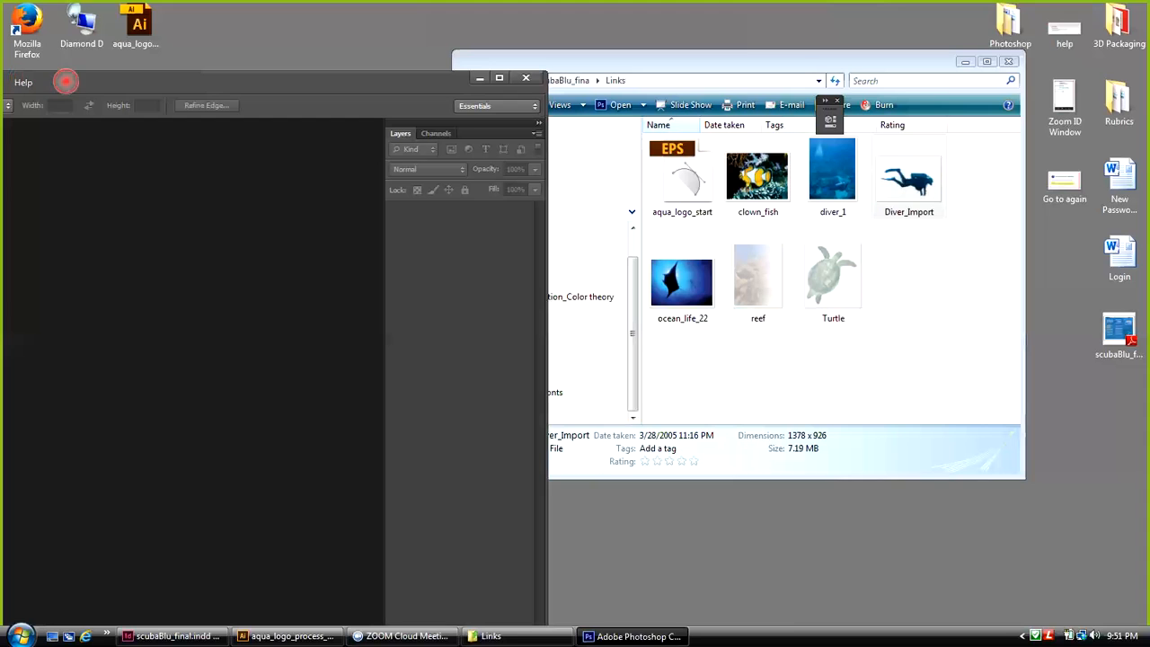
double_click(886, 197)
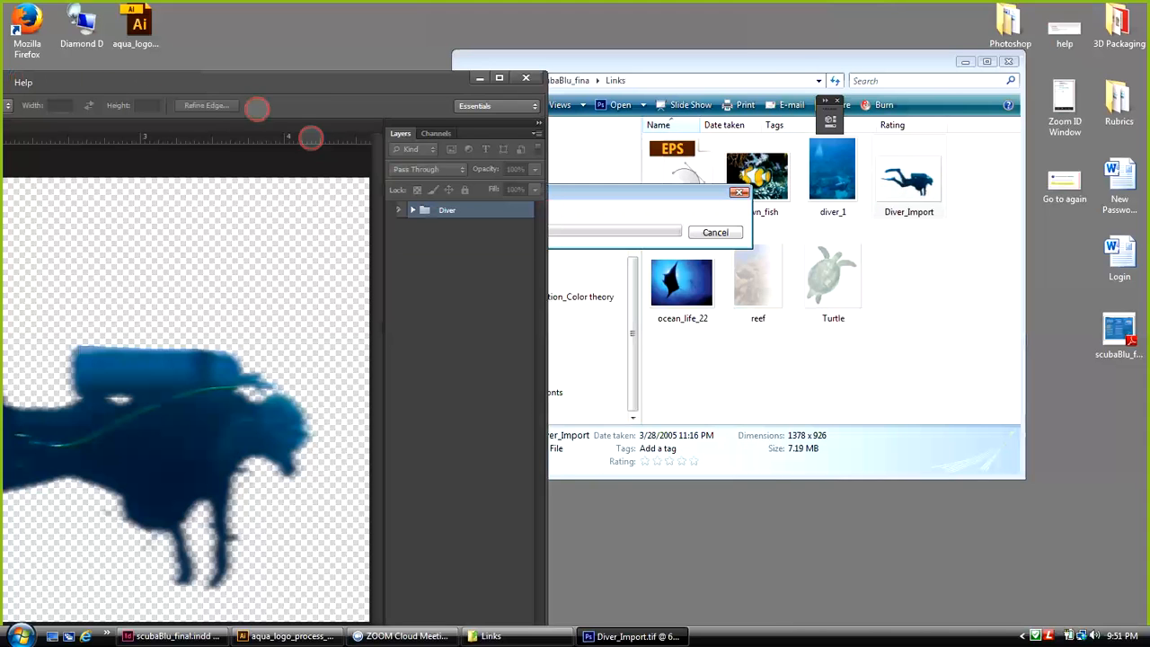
drag(204, 78, 428, 76)
click(54, 81)
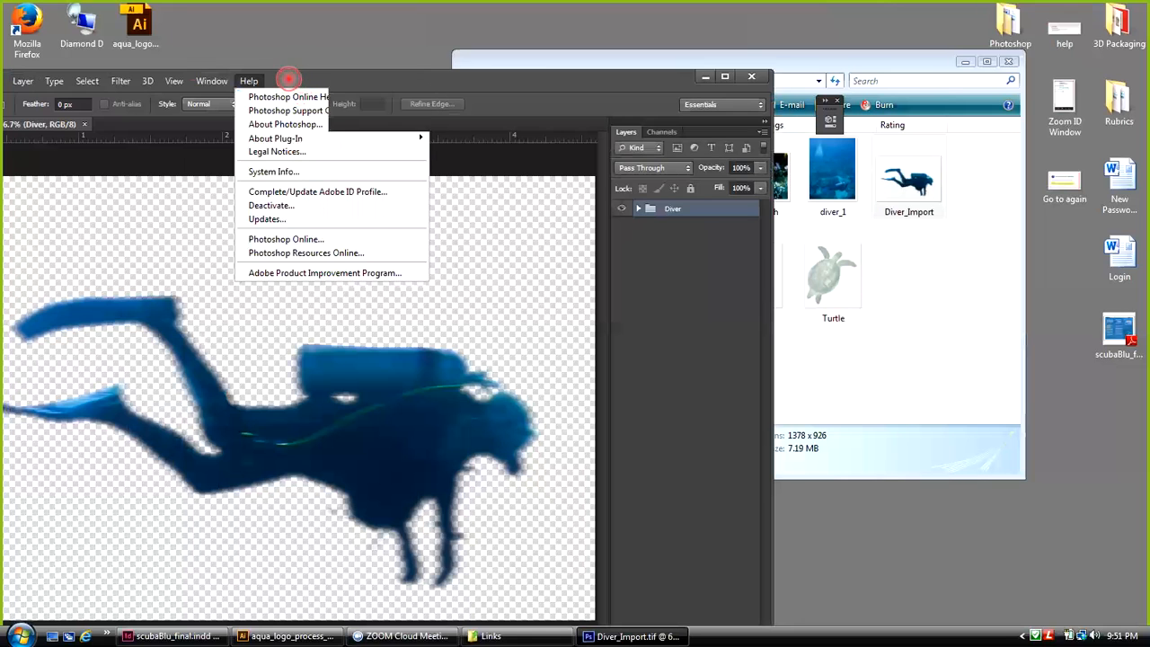
drag(288, 79, 465, 43)
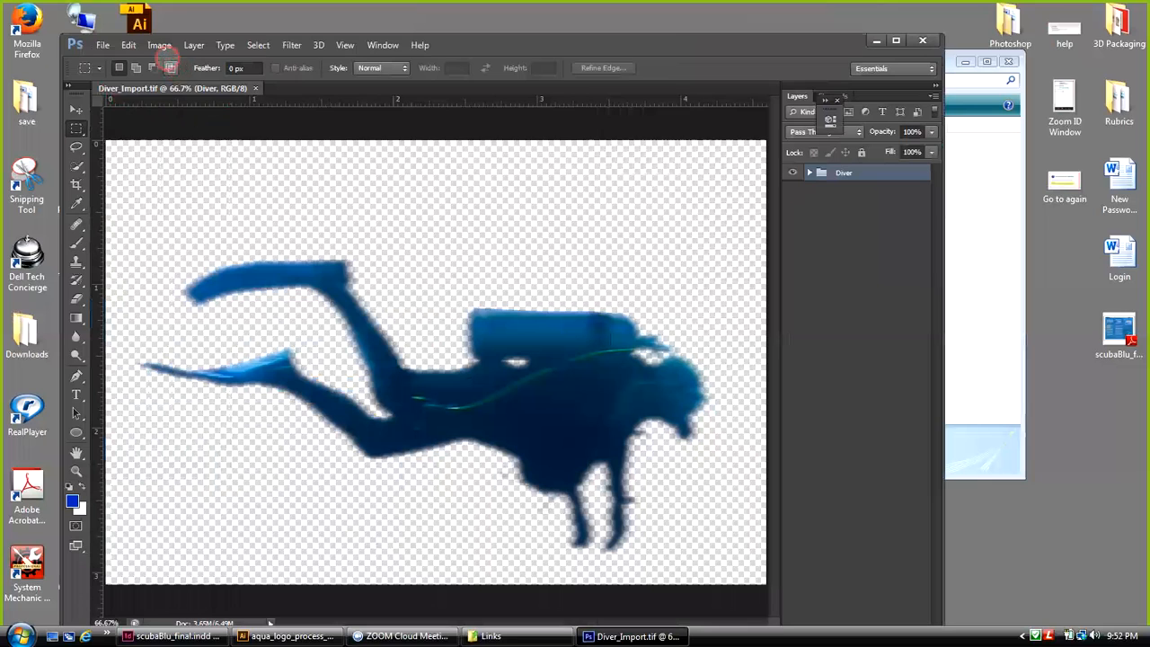
Convert Diver_Import.tif to CMYK Color mode without merging its layers, accepting the U.S. Web Coated (SWOP) v2 profile
click(158, 45)
mouse_move(167, 60)
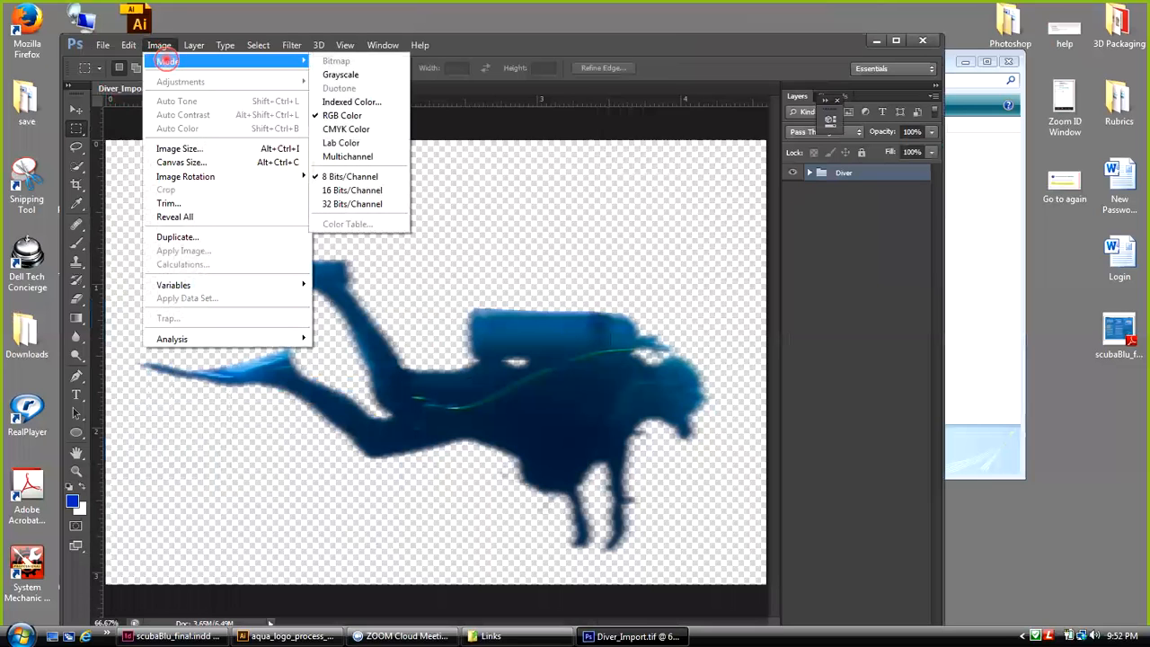
click(330, 128)
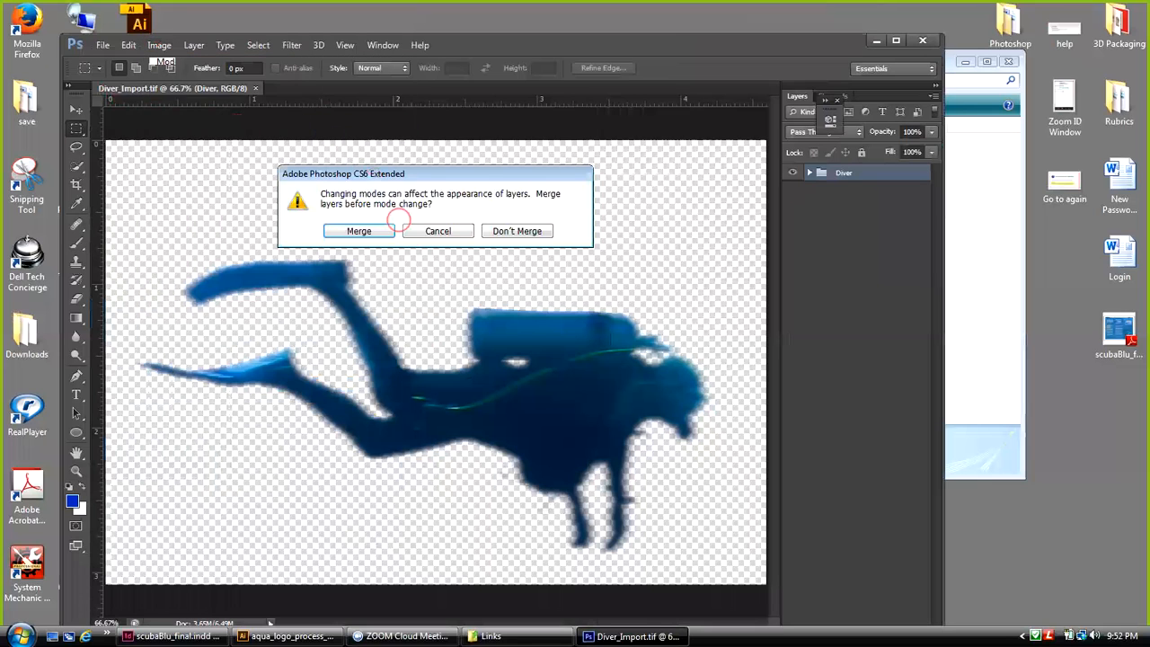
click(497, 227)
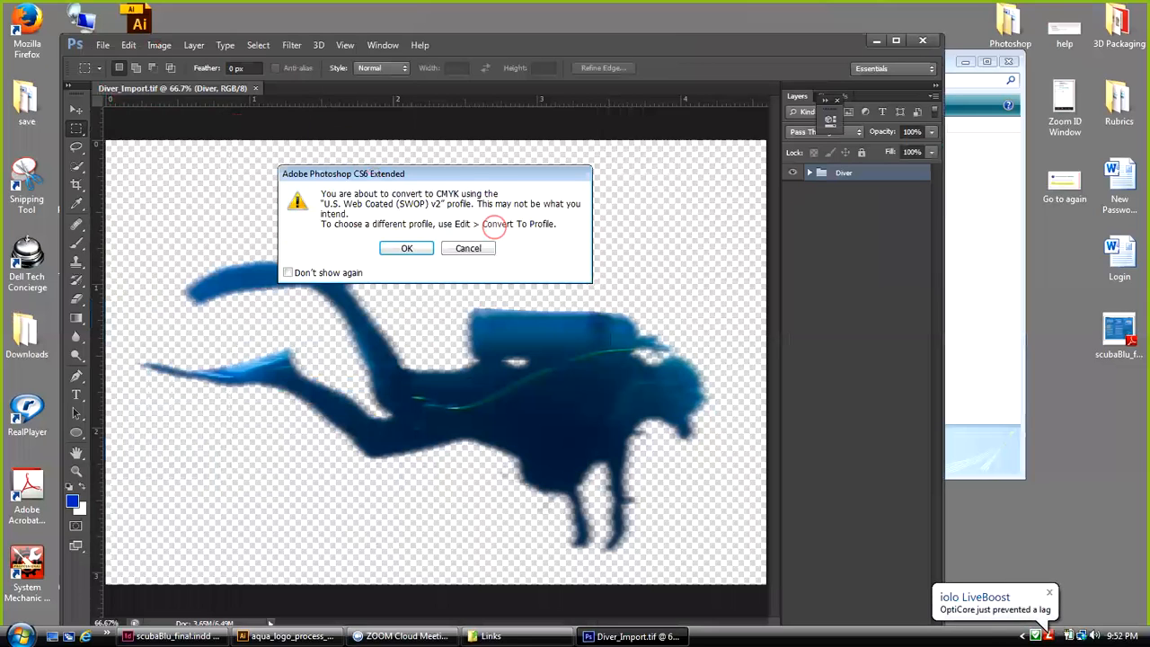
click(414, 248)
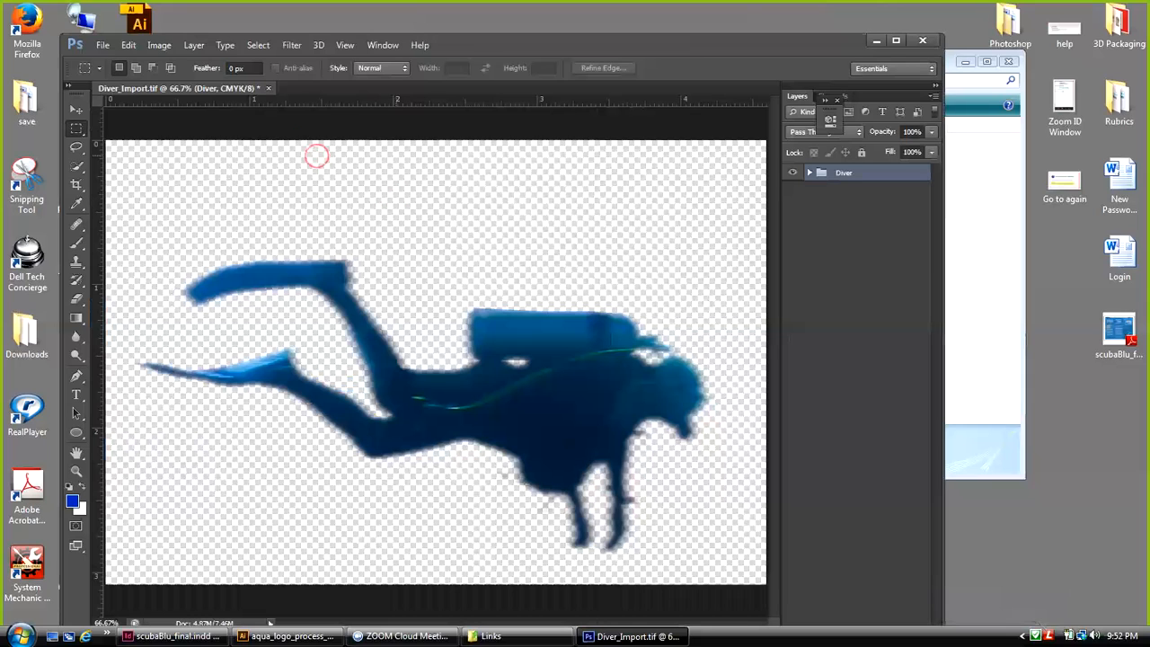
Close Diver_Import.tif while saving its changes, and clear the Photoshop and Links folder windows off the desktop
click(268, 87)
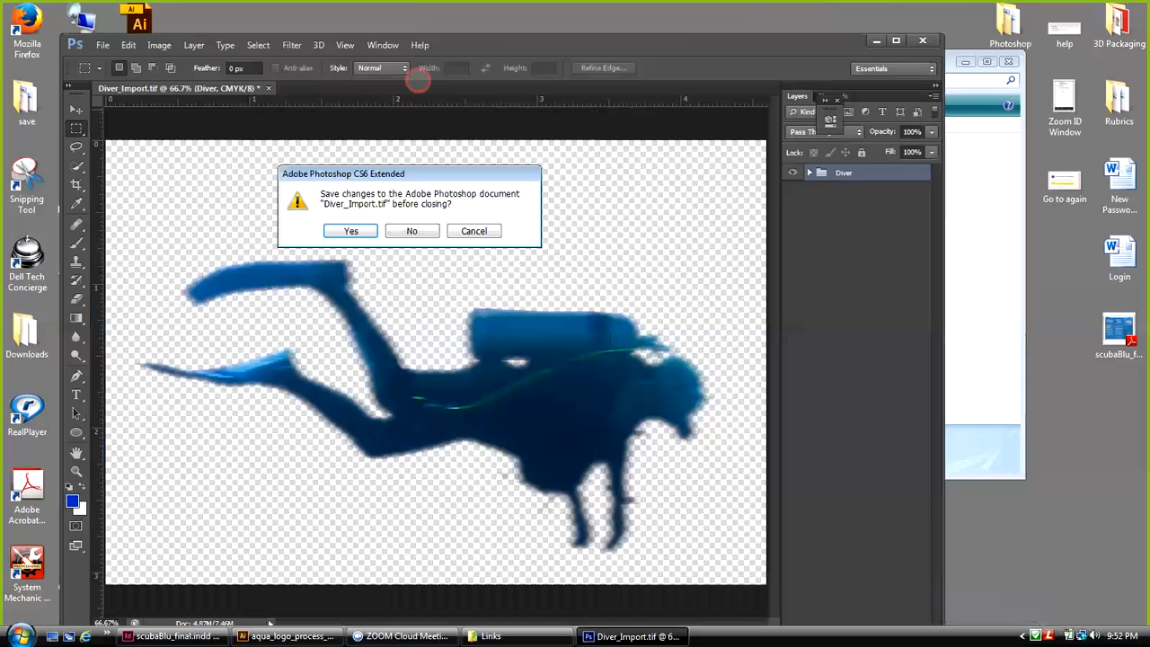
click(363, 226)
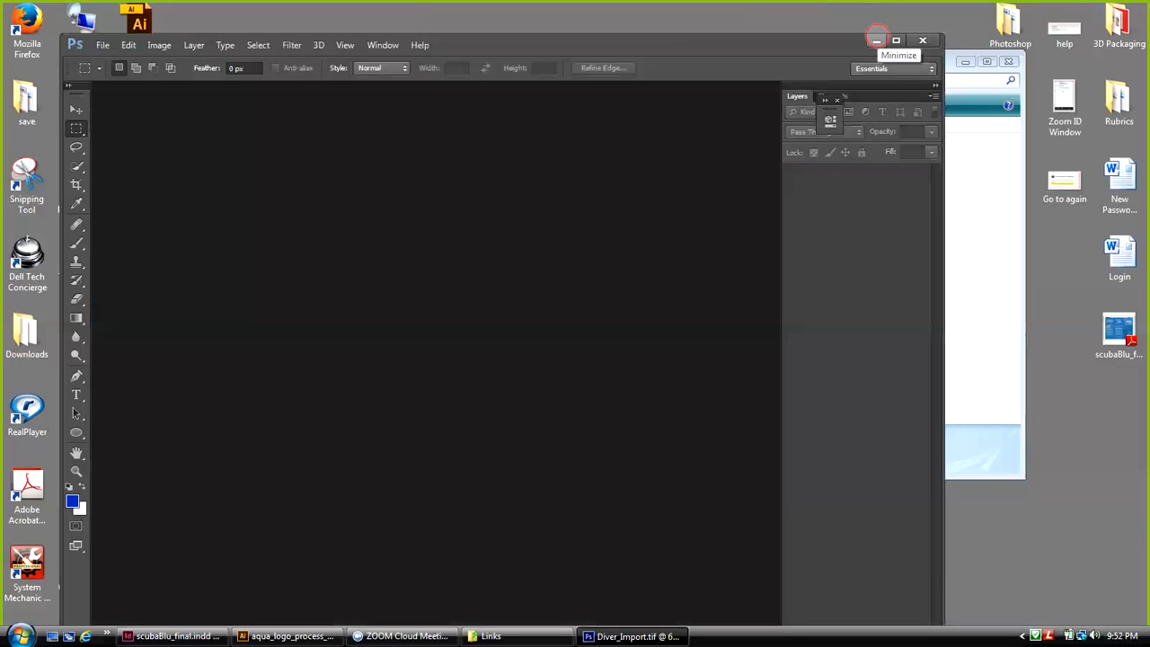
click(876, 40)
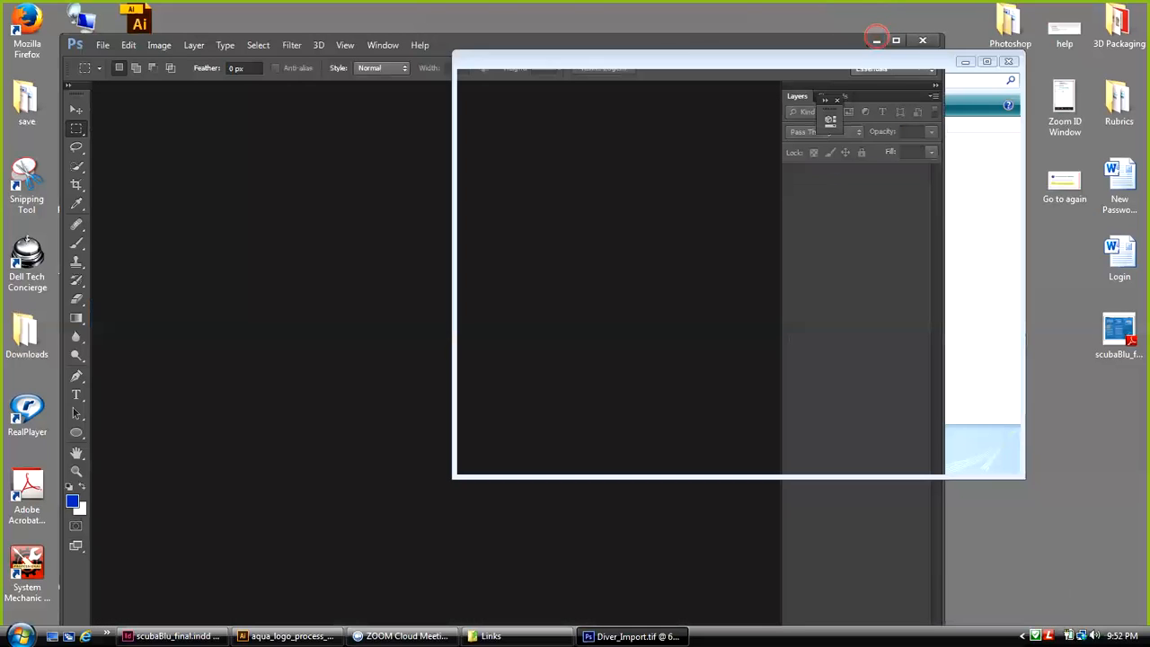
click(1007, 61)
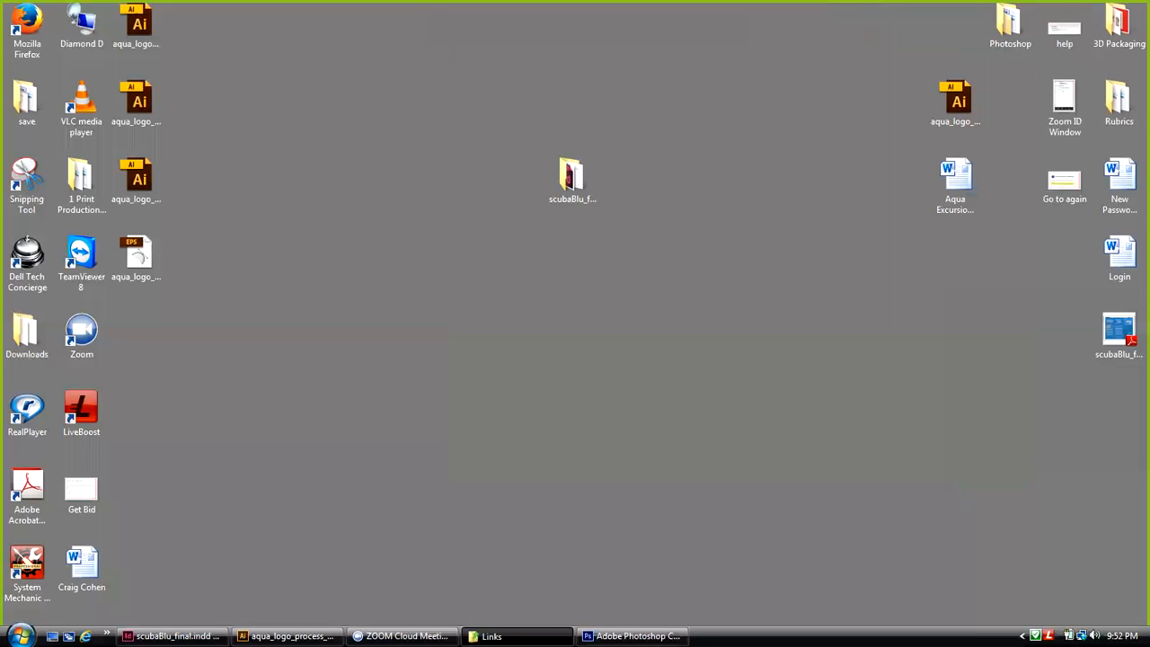
Switch to InDesign and start an Adobe PDF (Print) export of the brochure to the Desktop, replacing the existing scubaBlu_final.pdf
click(162, 636)
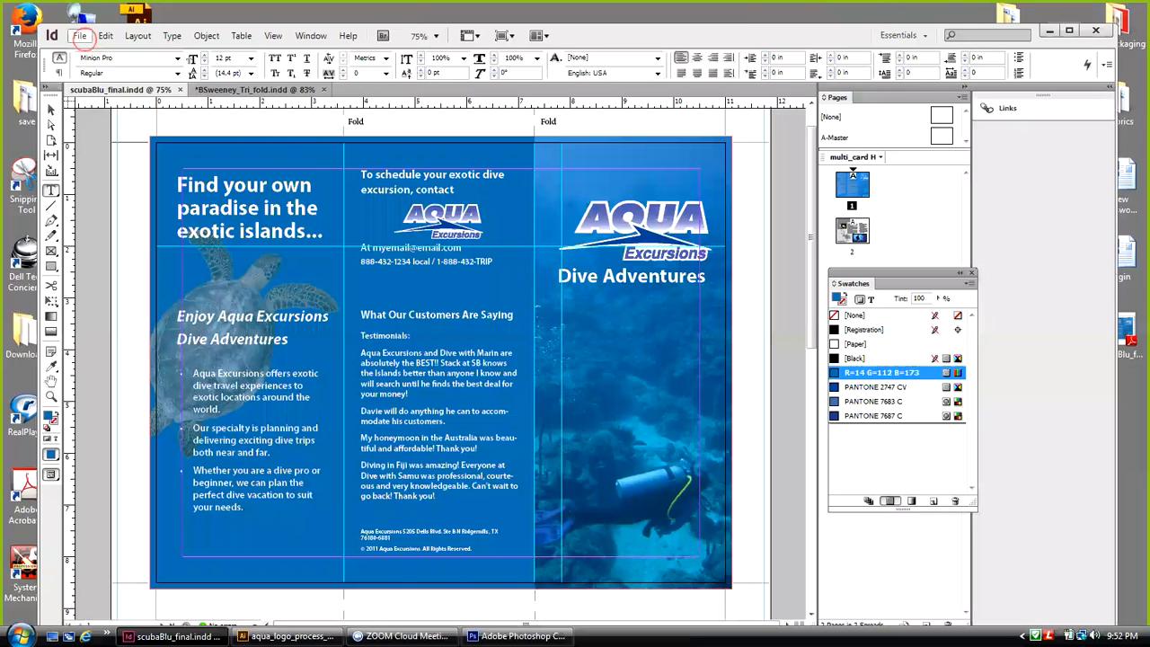
click(81, 36)
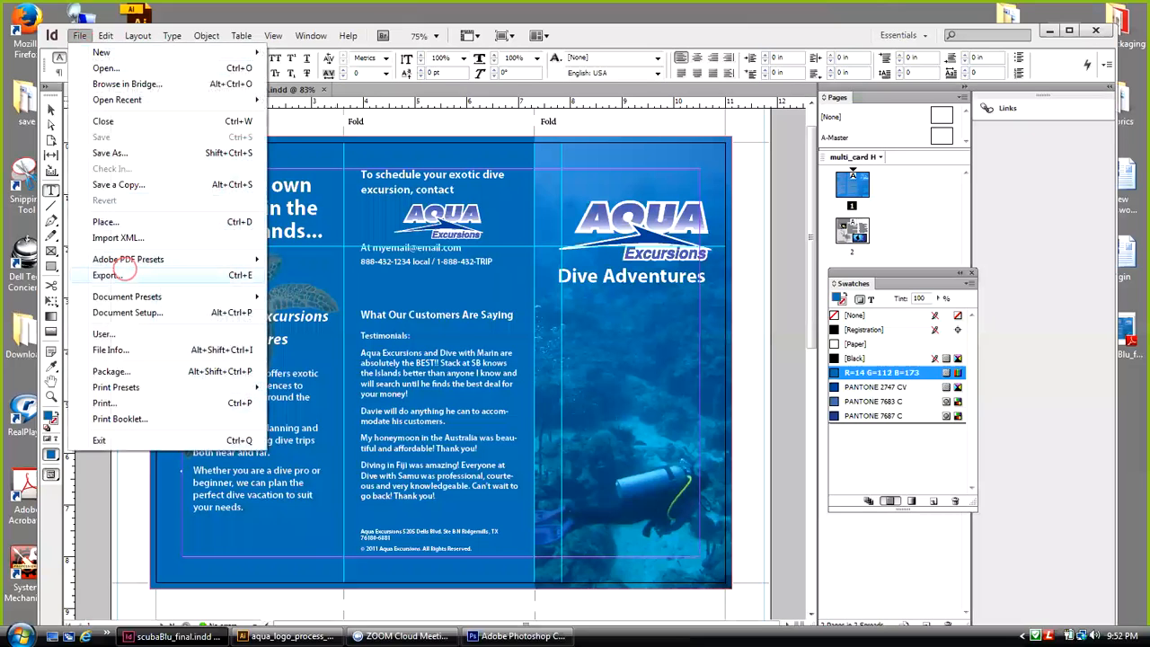
click(131, 273)
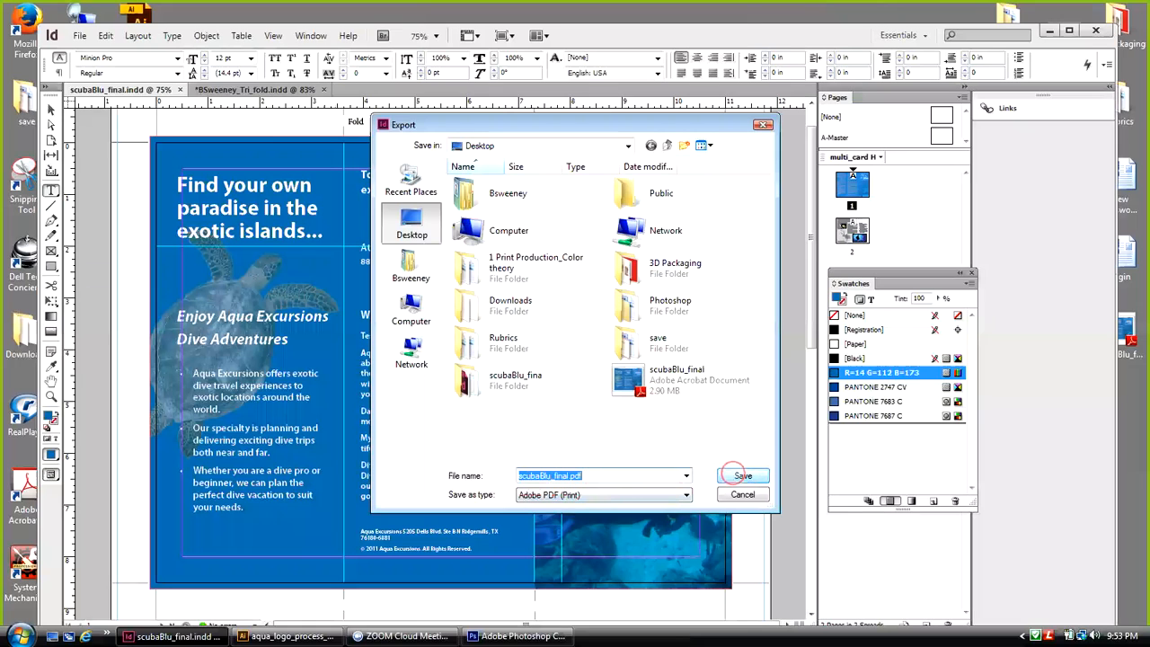
click(737, 475)
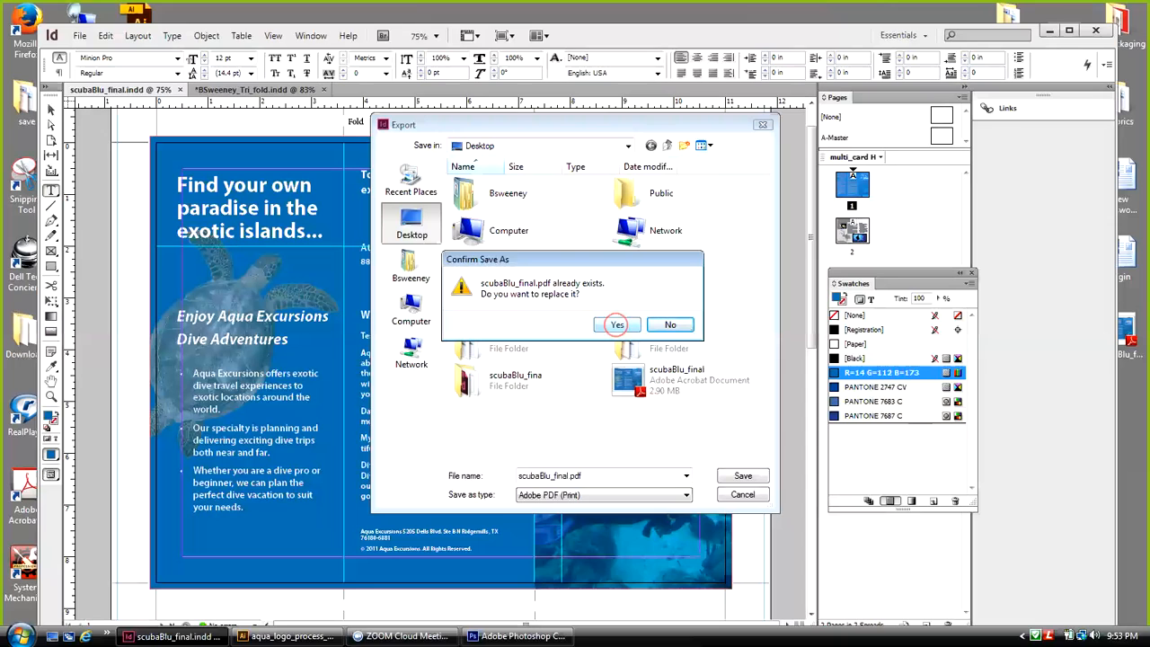
click(616, 324)
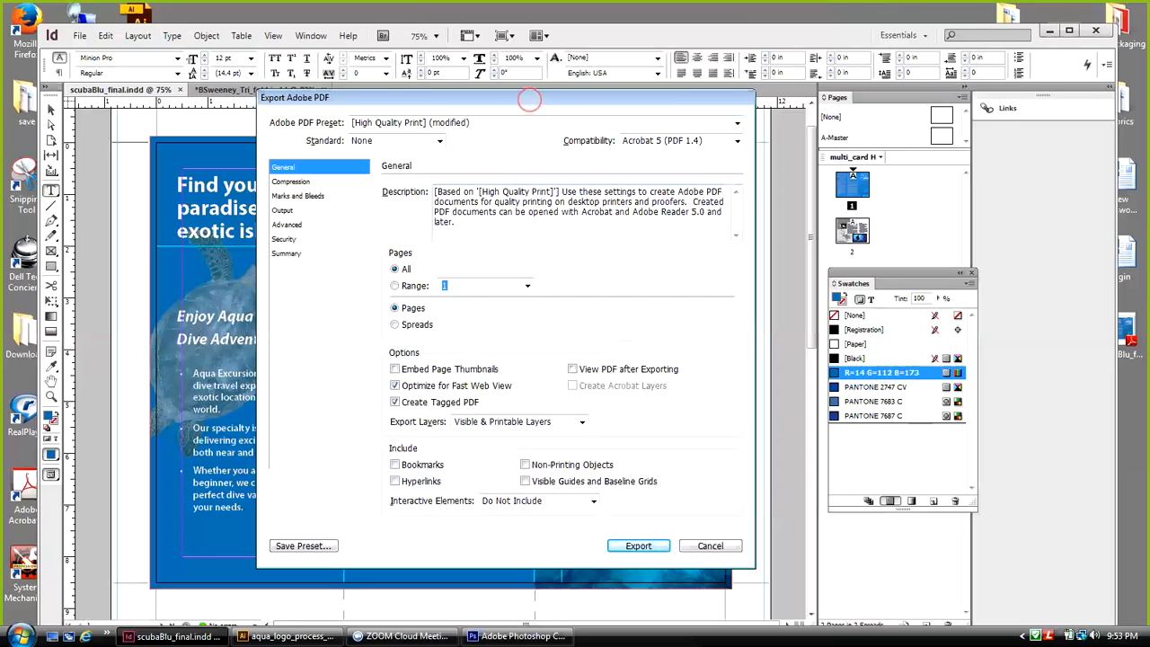
Choose the [High Quality Print] preset for the PDF export and open its Marks and Bleeds settings
drag(529, 98, 592, 105)
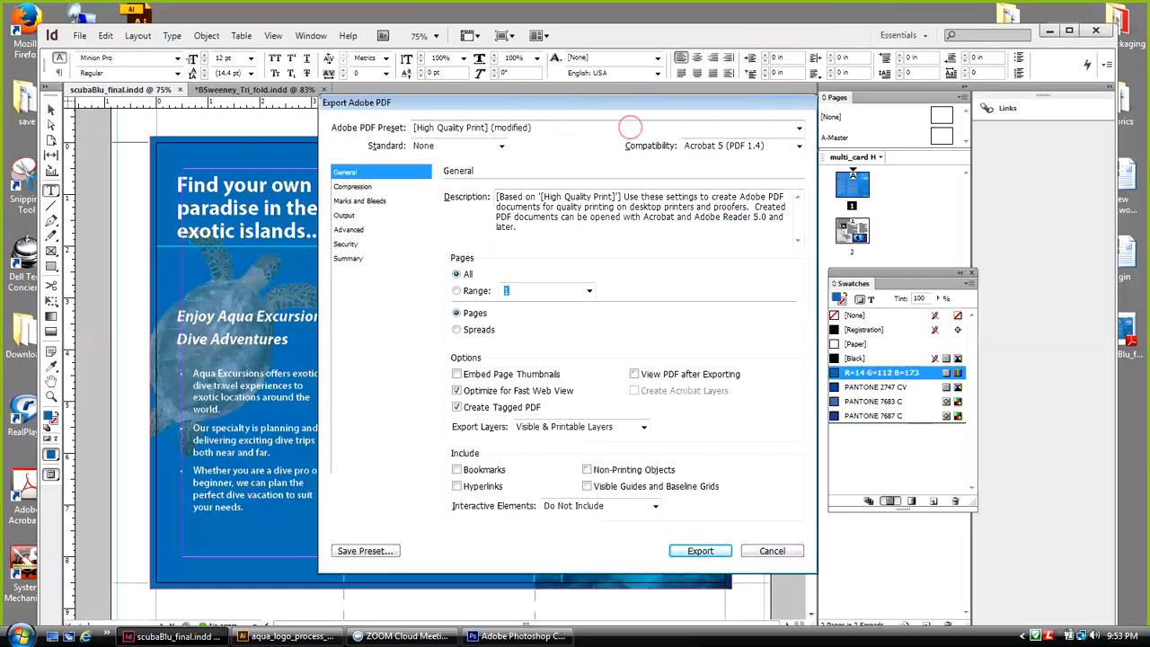
click(796, 129)
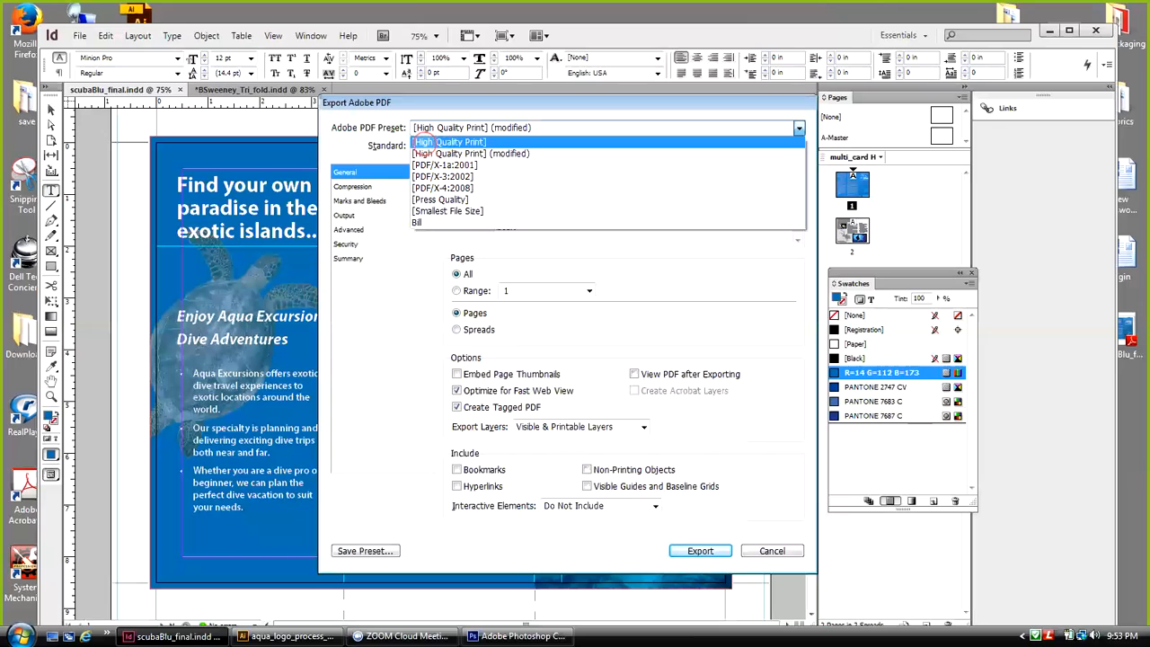
click(453, 142)
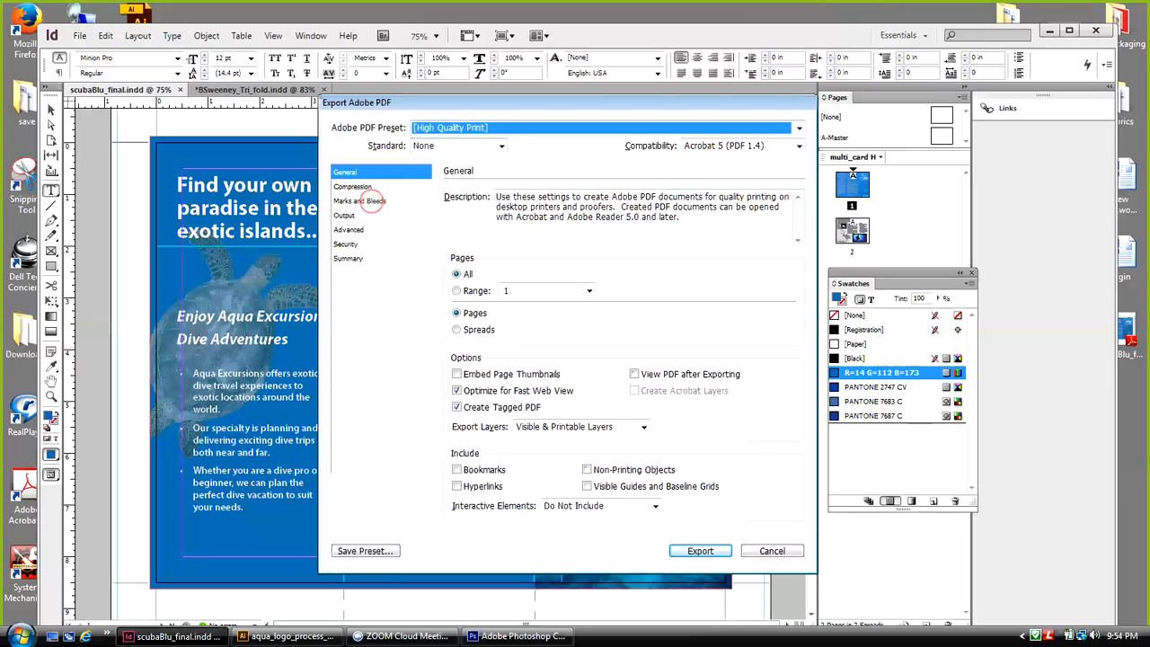
click(369, 201)
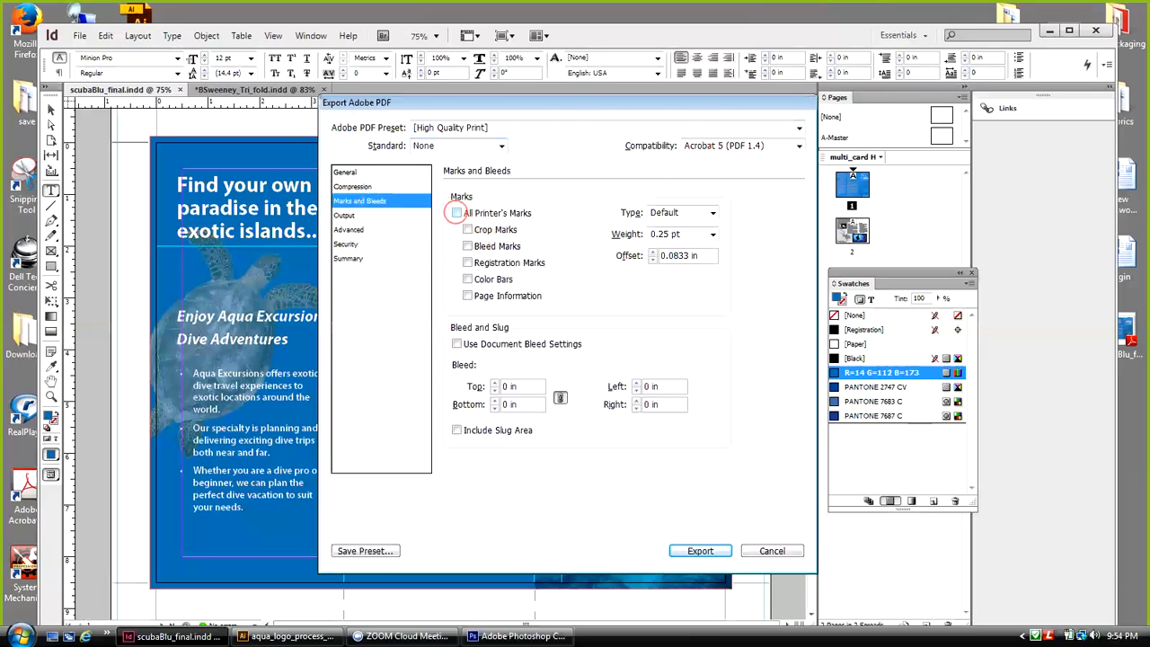
Turn on all printer's marks for the PDF export, except crop marks and bleed marks
click(457, 213)
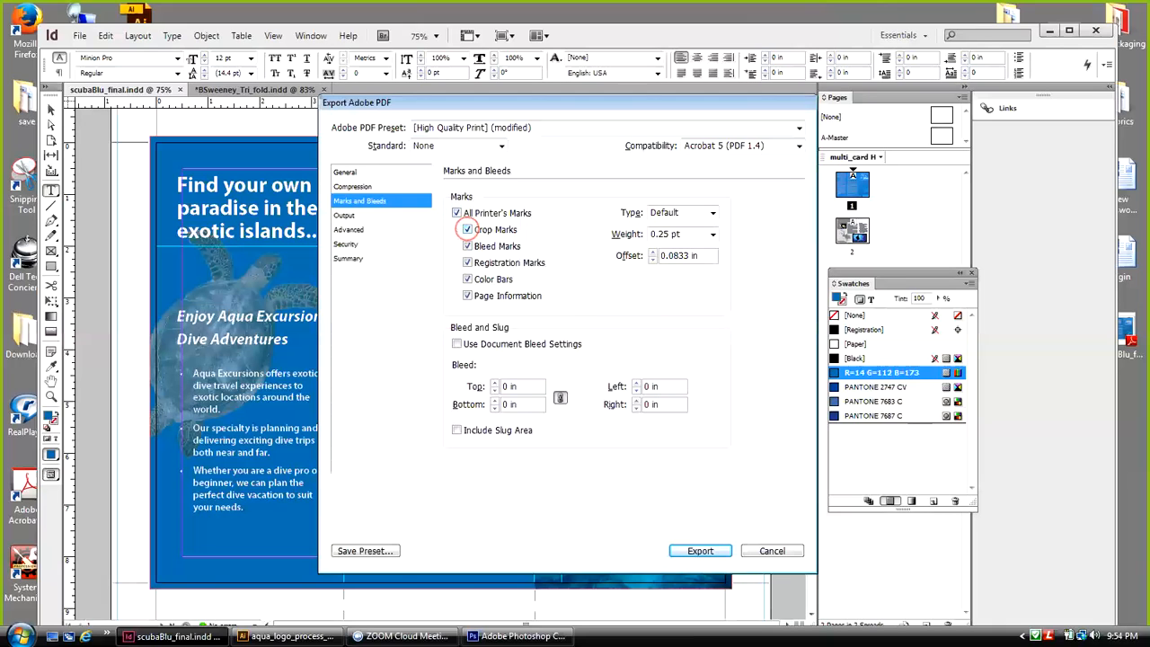
click(467, 229)
click(467, 245)
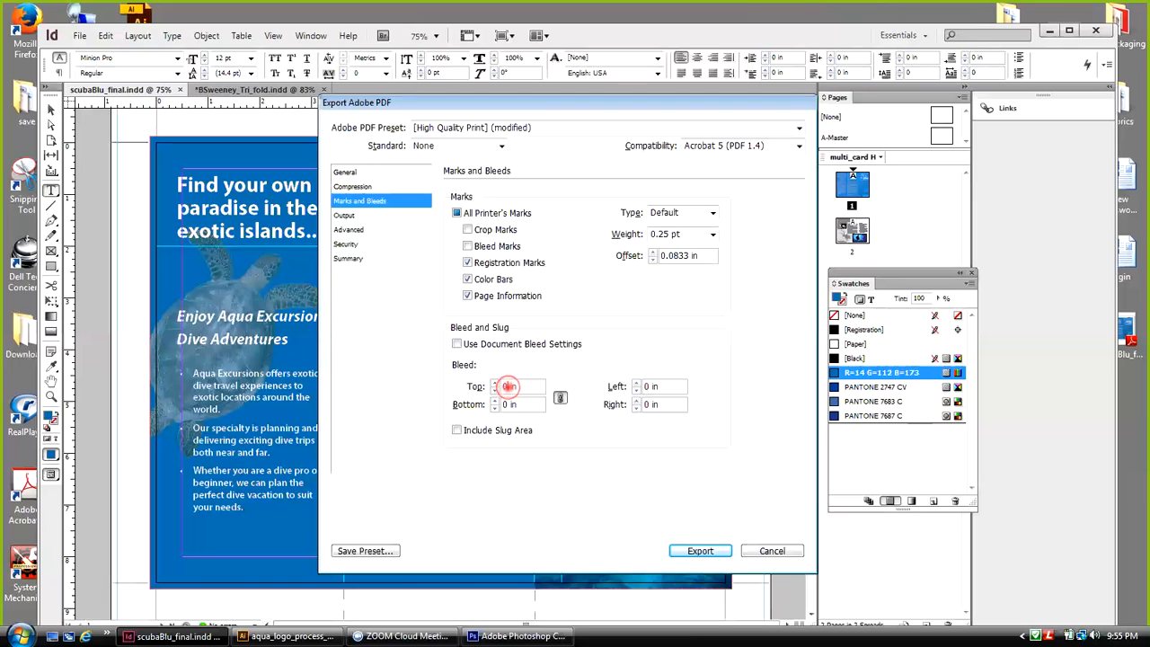
Set the bleed to 0.125 in on all four sides, include the slug area, and export the PDF
drag(508, 386, 496, 386)
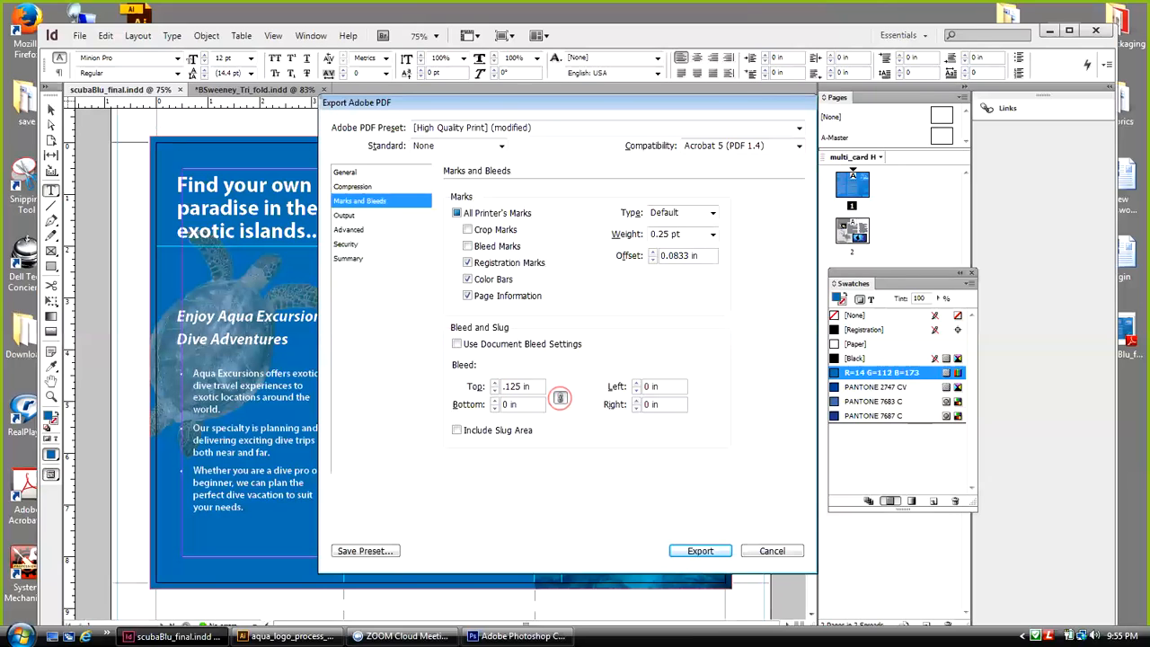
click(527, 406)
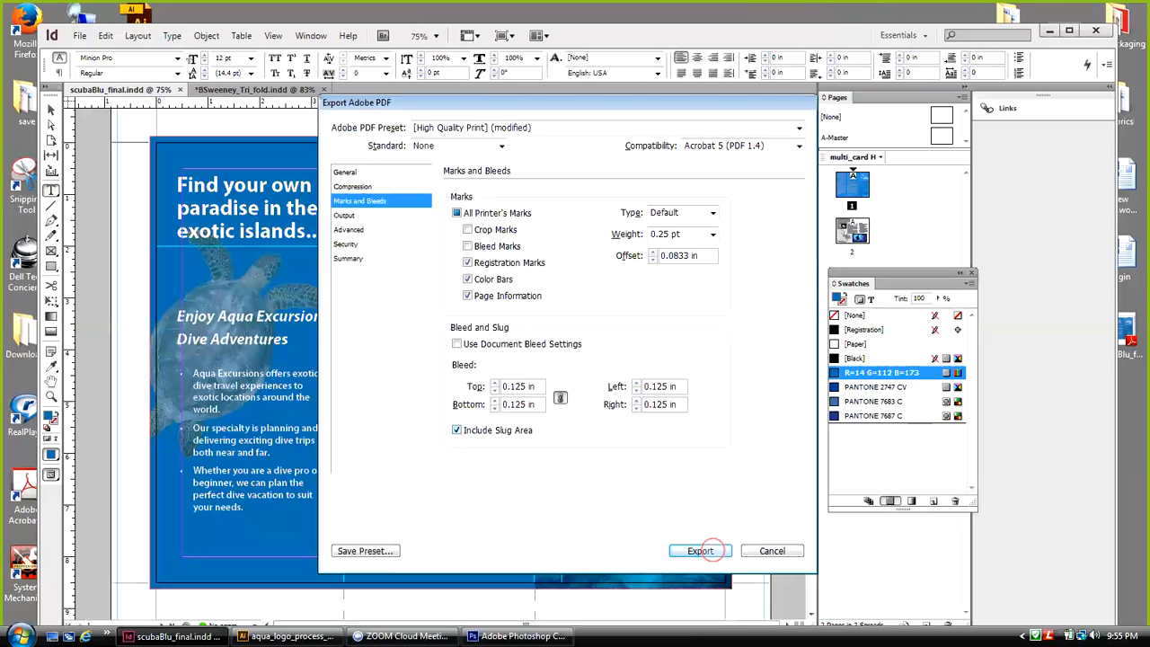
click(701, 550)
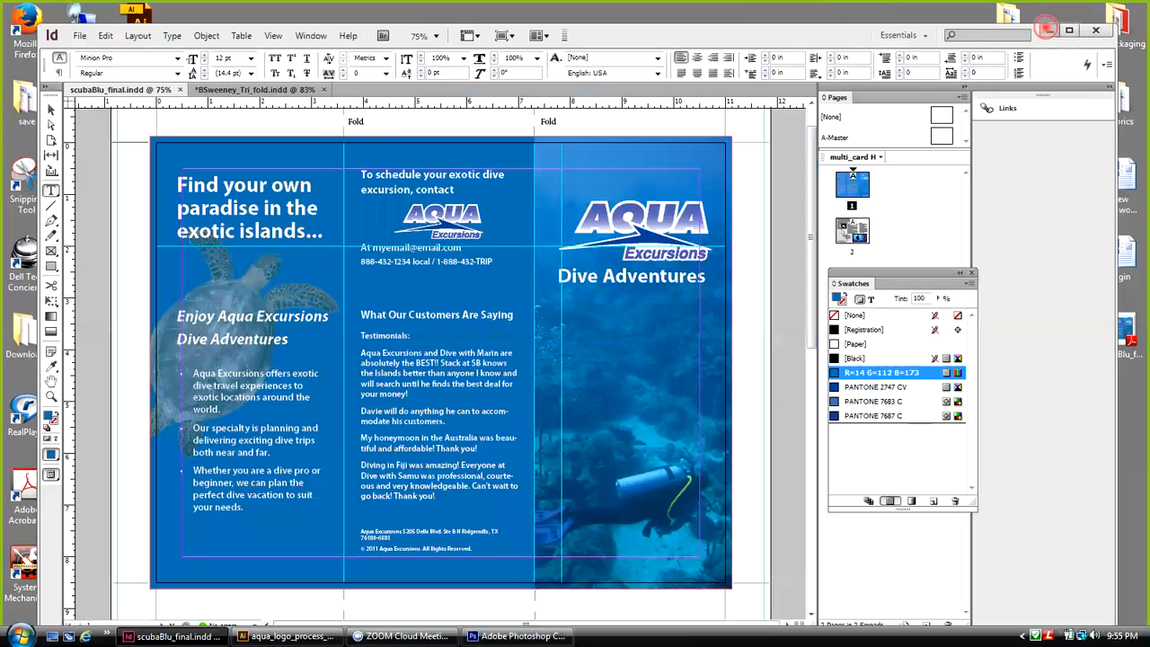
Minimize InDesign, move the exported scubaBlu_final.pdf to an open area of the desktop, and try to open it in Adobe Reader
click(1048, 31)
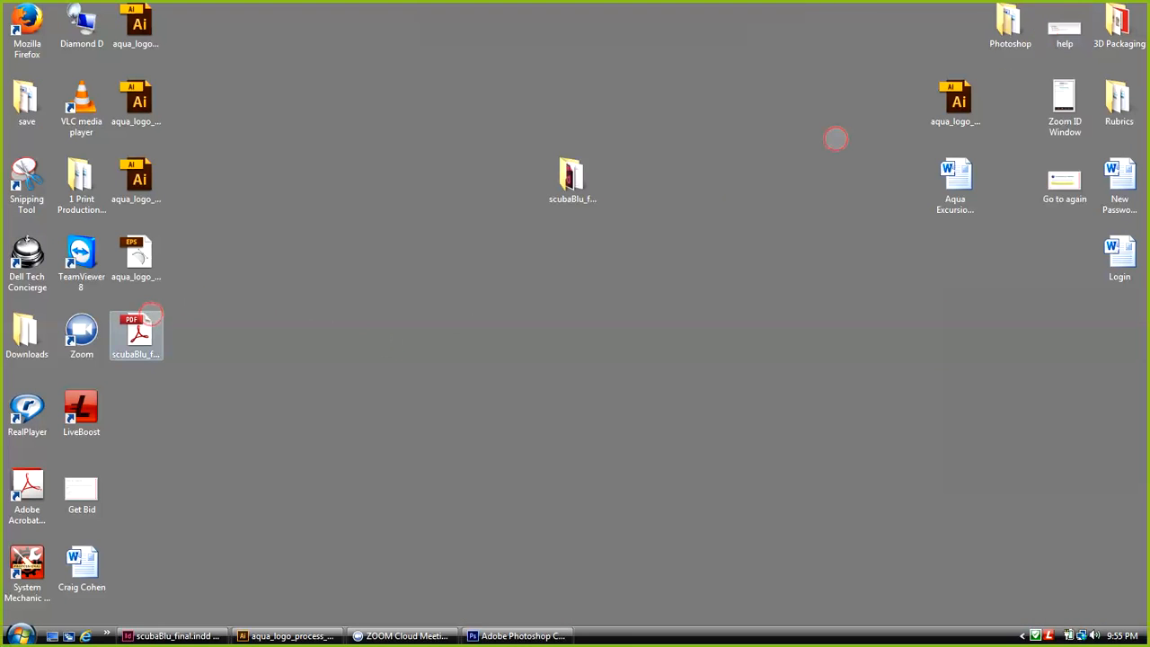
drag(137, 332, 475, 325)
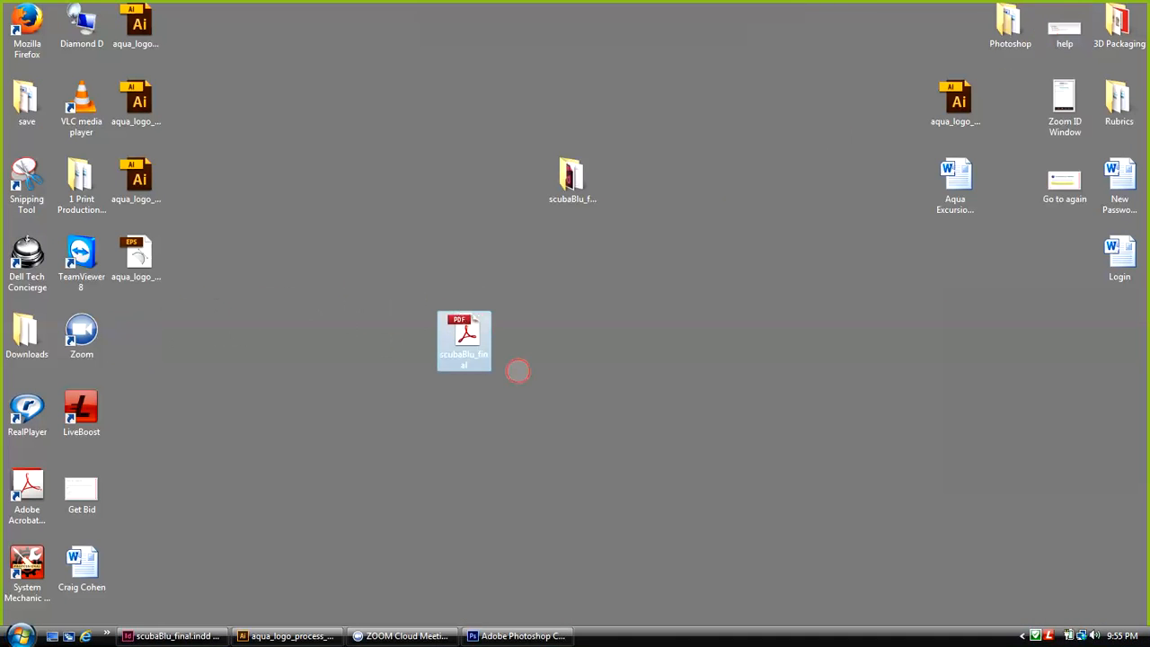
click(541, 349)
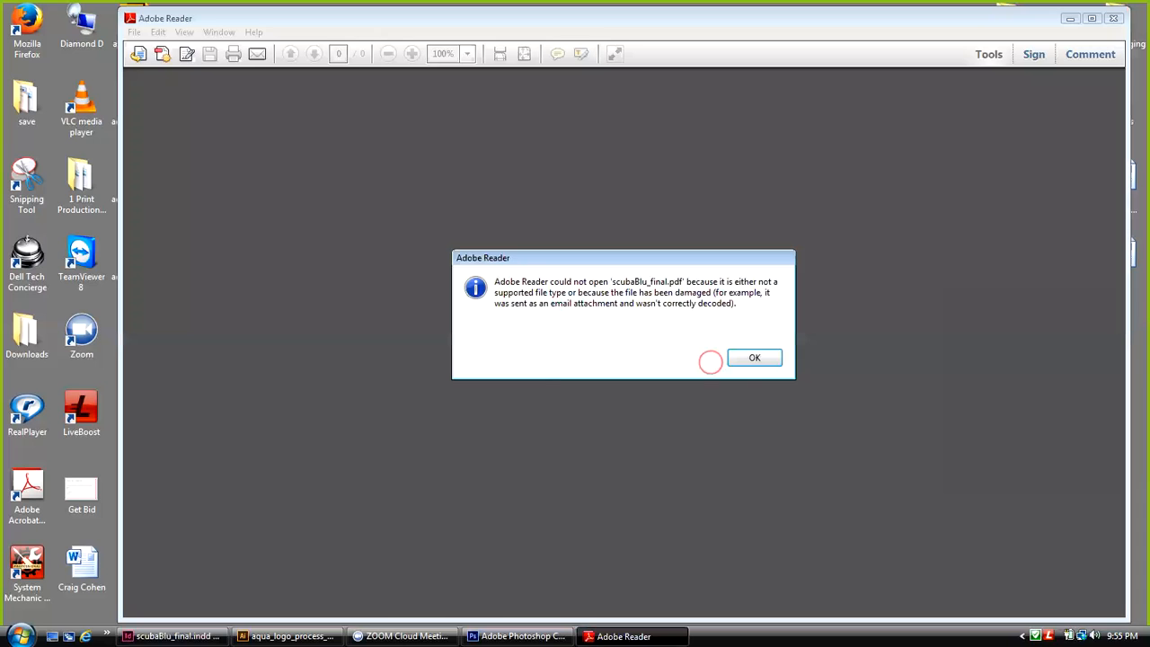
click(753, 359)
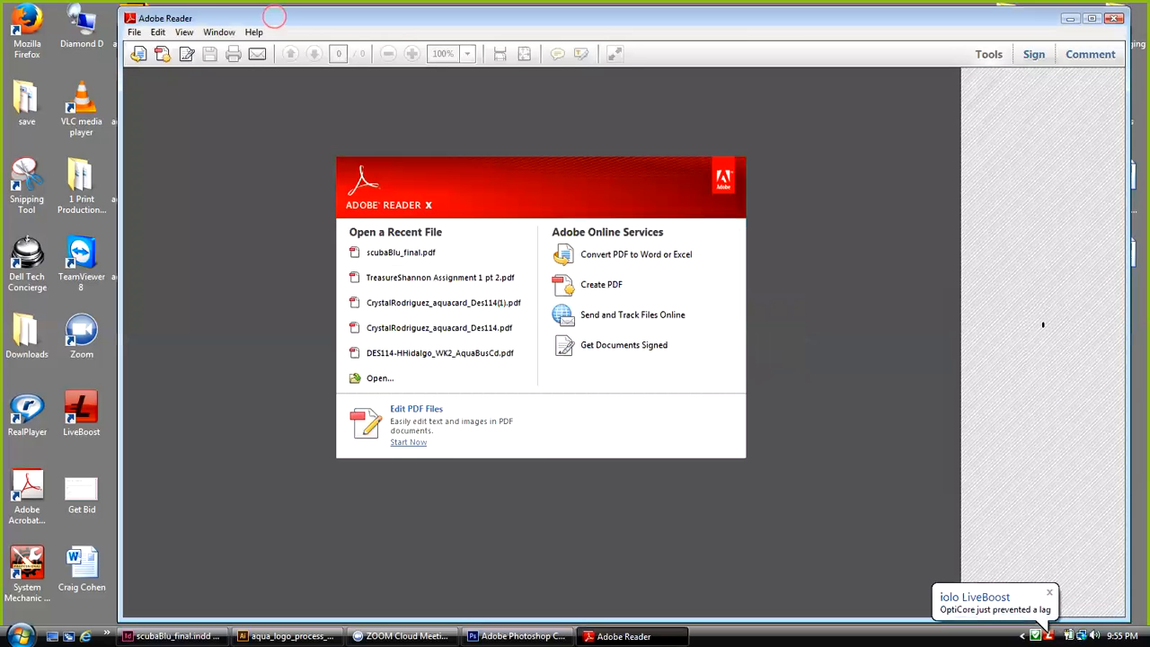
Move the empty Adobe Reader window aside, open scubaBlu_final.pdf from the desktop, and reposition the window to show the full first page
drag(247, 16, 800, 25)
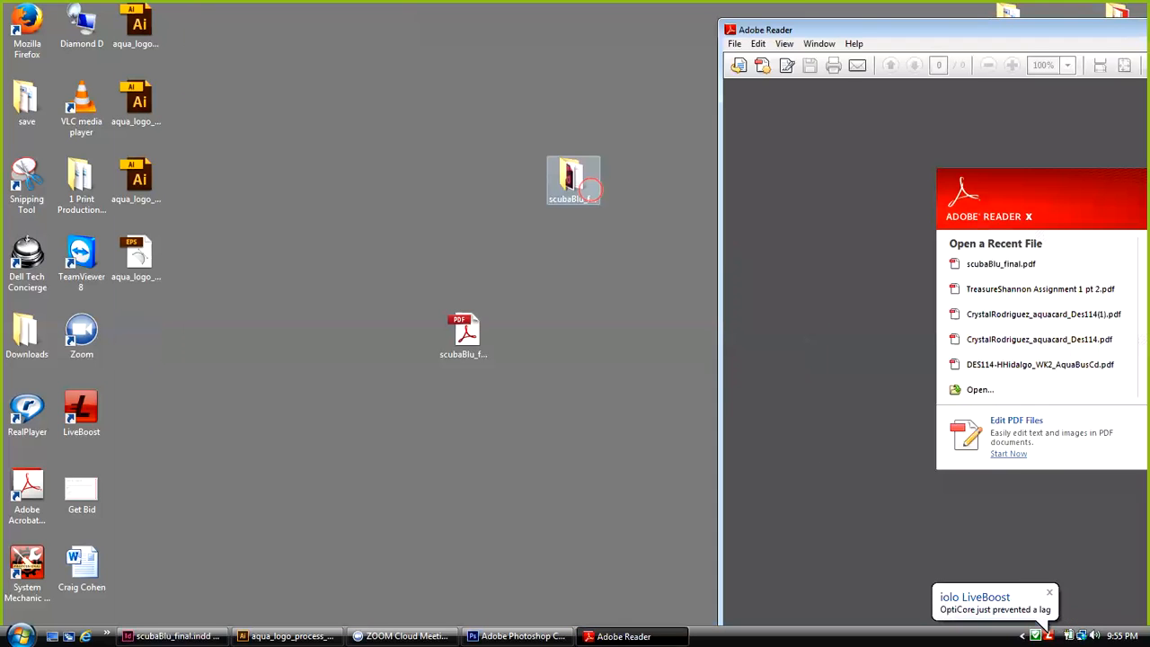
drag(744, 289, 821, 282)
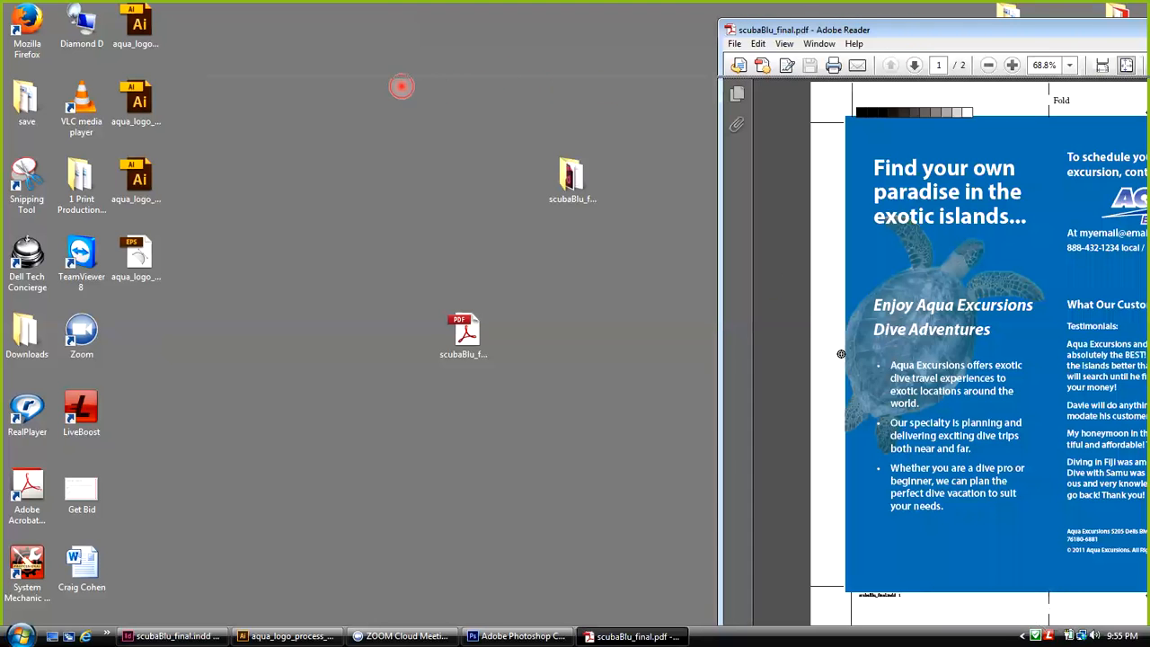
drag(911, 29, 399, 83)
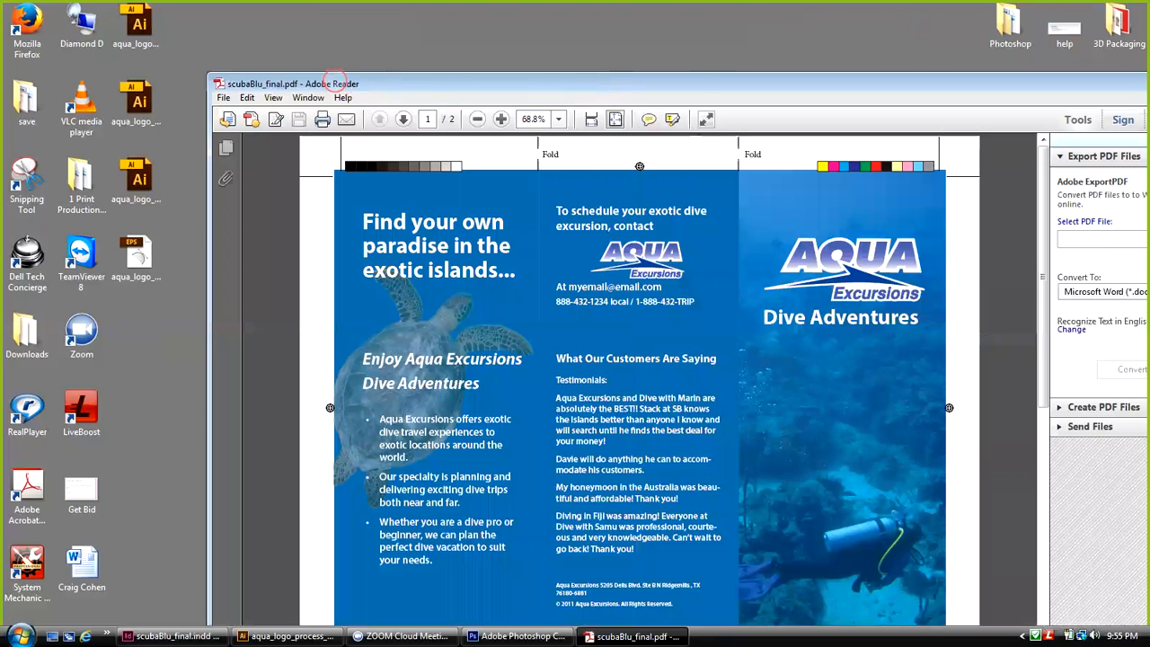
drag(404, 83, 225, 19)
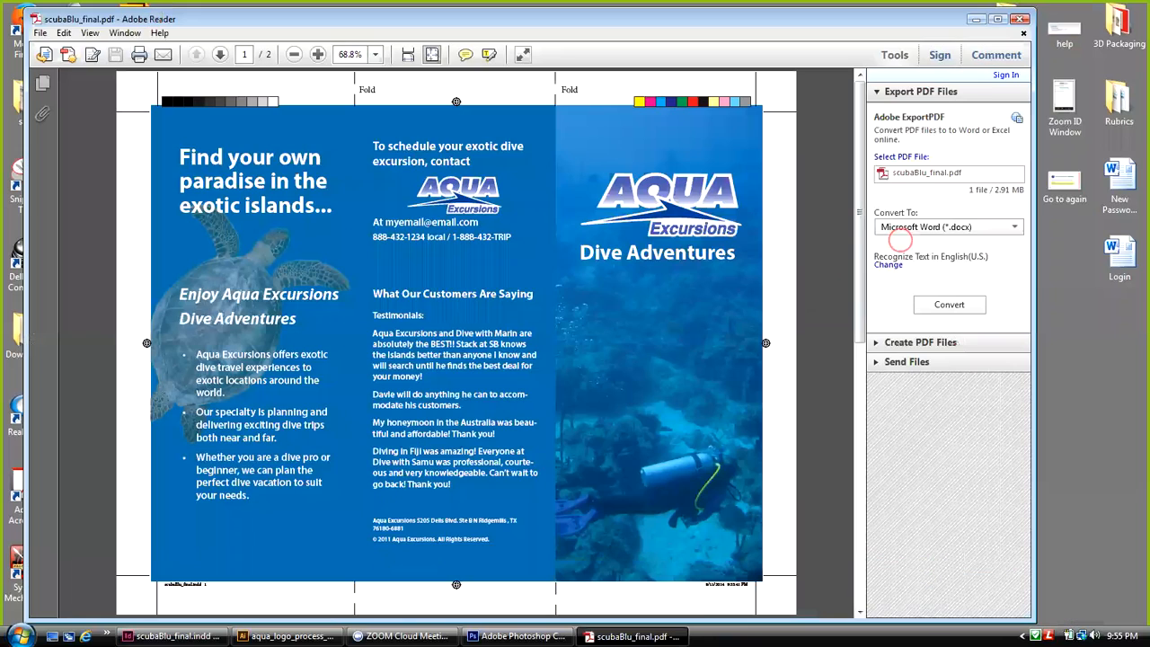
Check the printer's marks on page 1, view page 2 through the page thumbnails, and close the PDF
click(1118, 83)
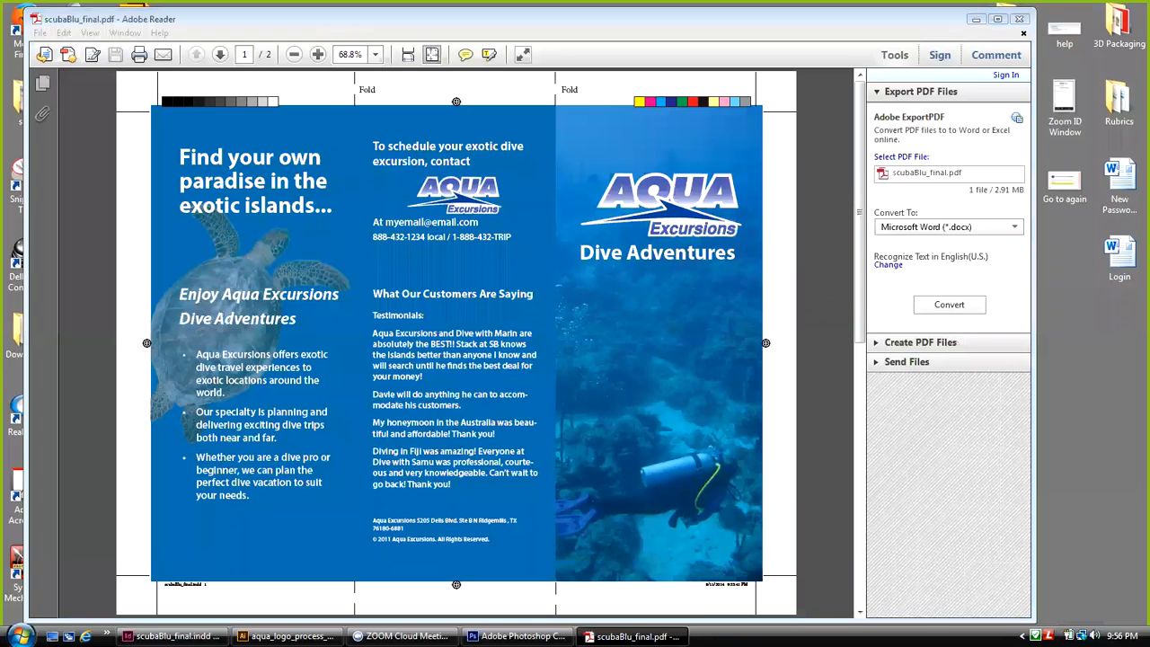
drag(1119, 84, 1117, 86)
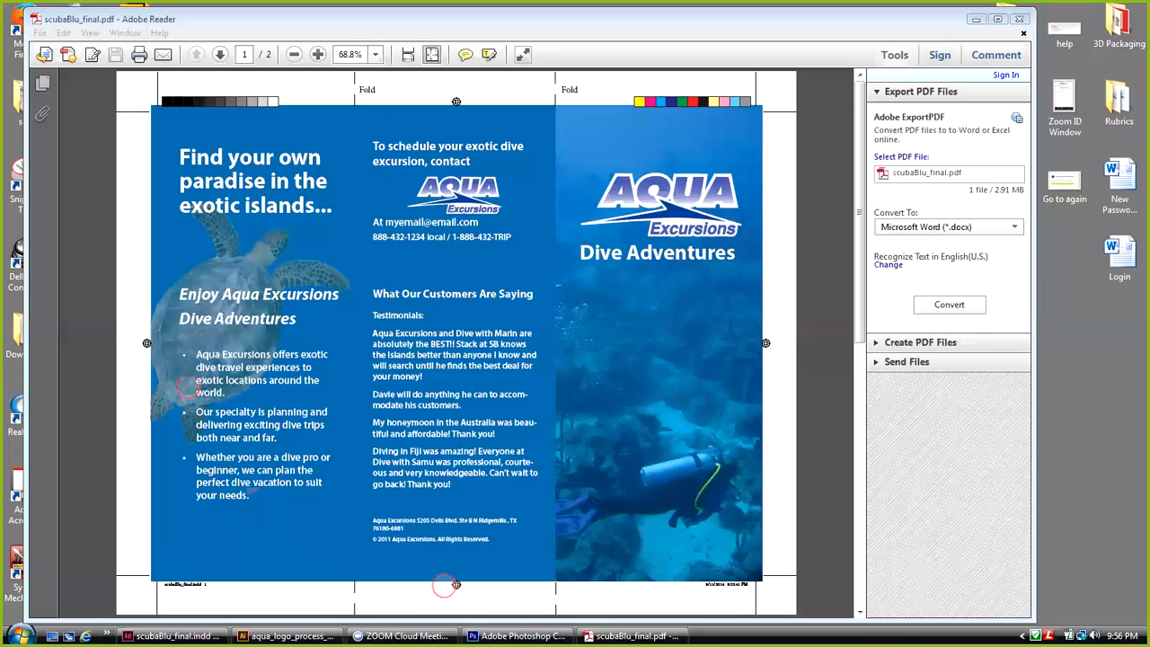
click(42, 82)
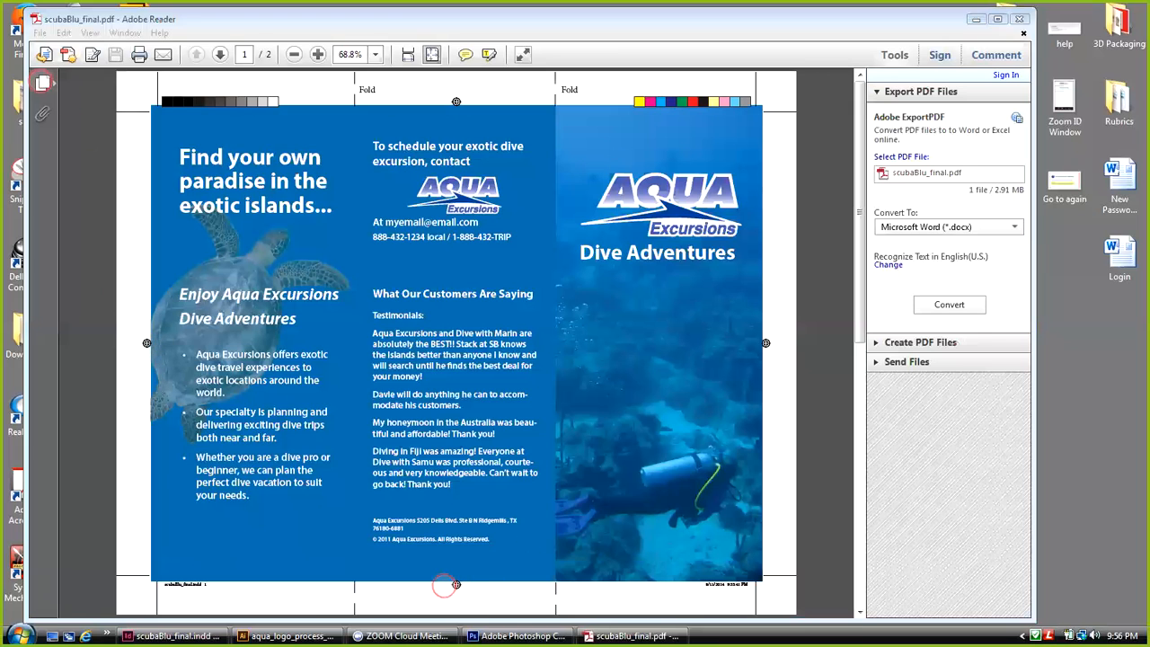
click(123, 291)
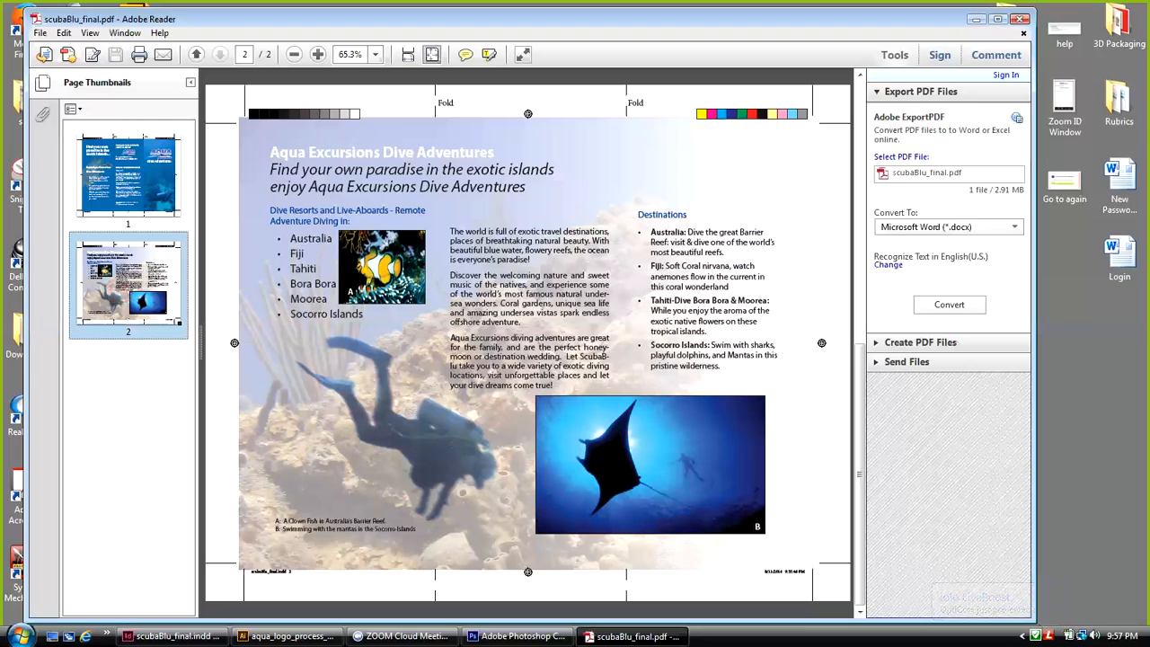
click(1019, 19)
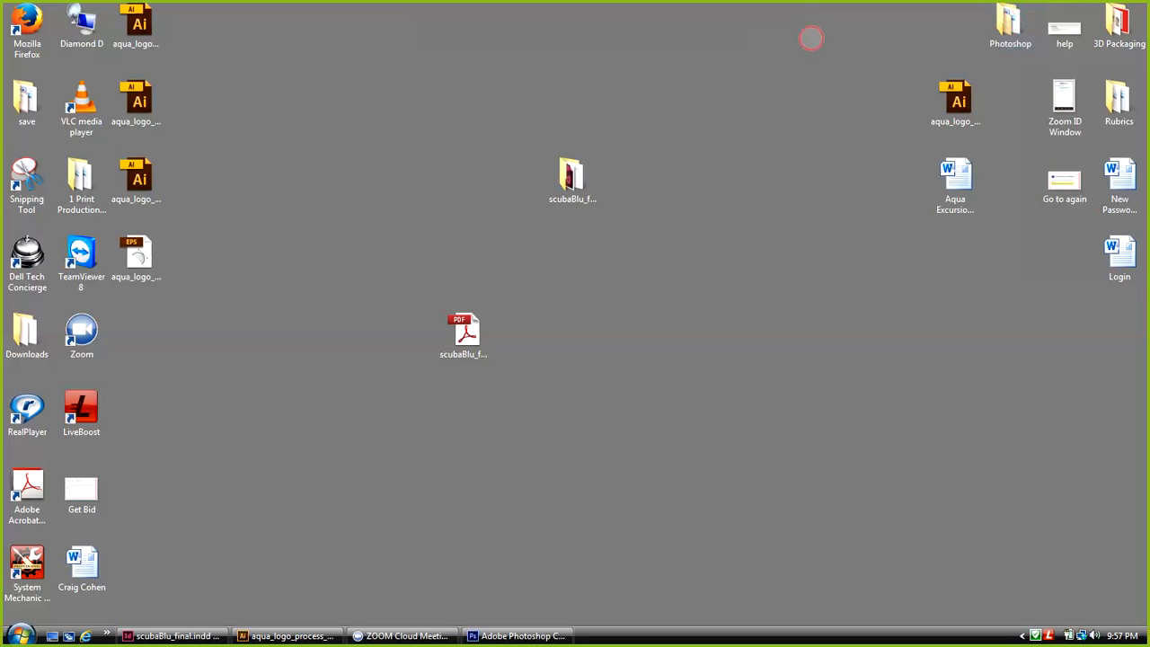